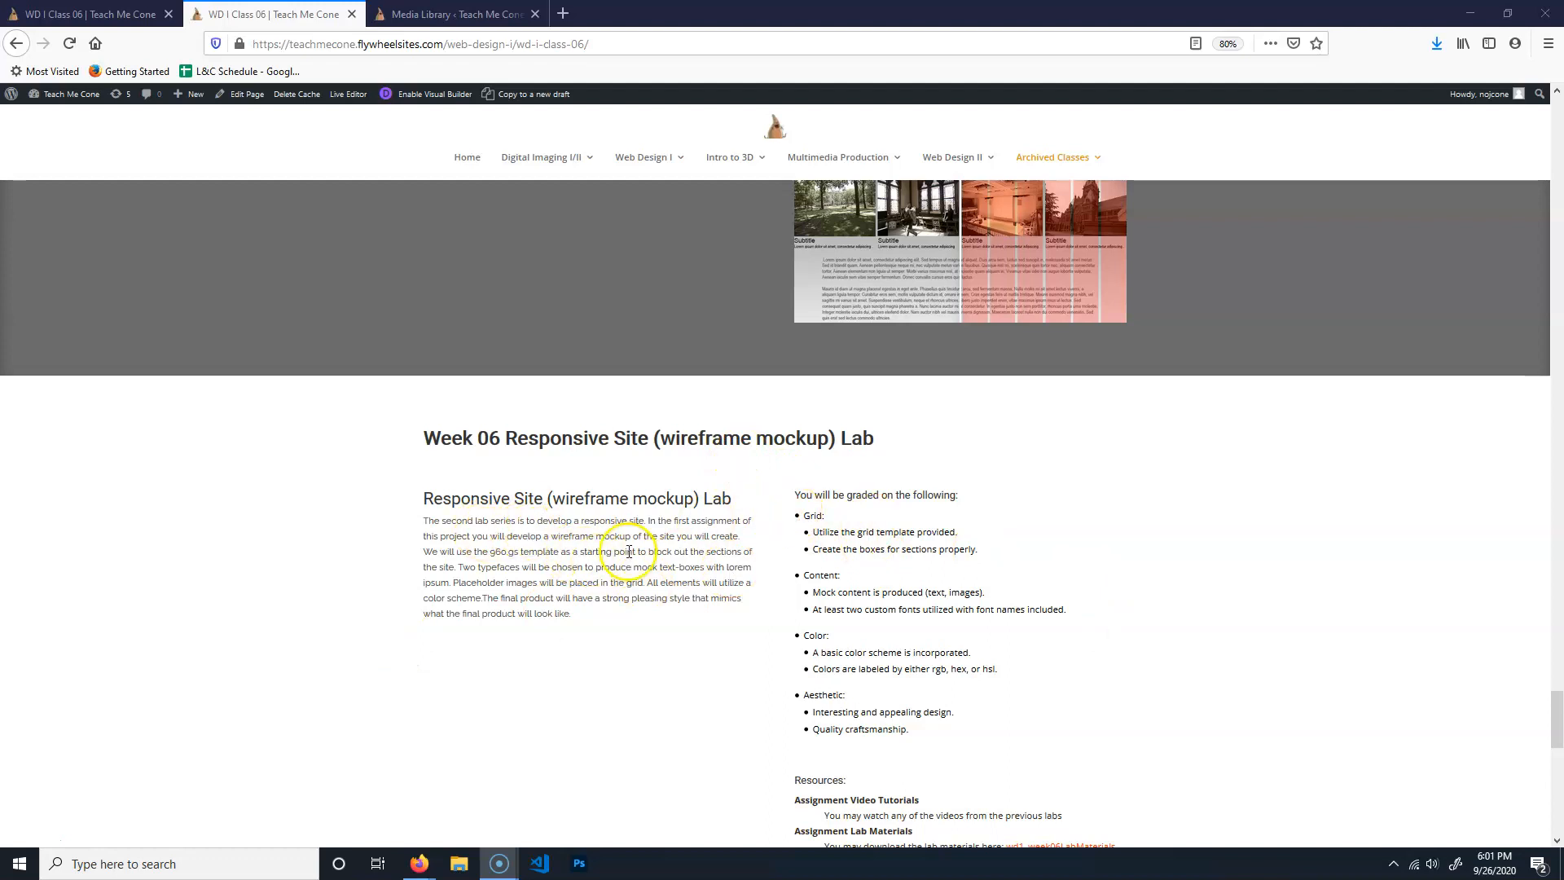
- Slide the generic layout example's comparison fully to the version without the grid overlay and review the Week 06 wireframe lab requirements
{"action": "scroll", "coordinate": [627, 552], "scroll_direction": "up", "scroll_amount": 2}
{"action": "scroll", "coordinate": [627, 552], "scroll_direction": "up", "scroll_amount": 3}
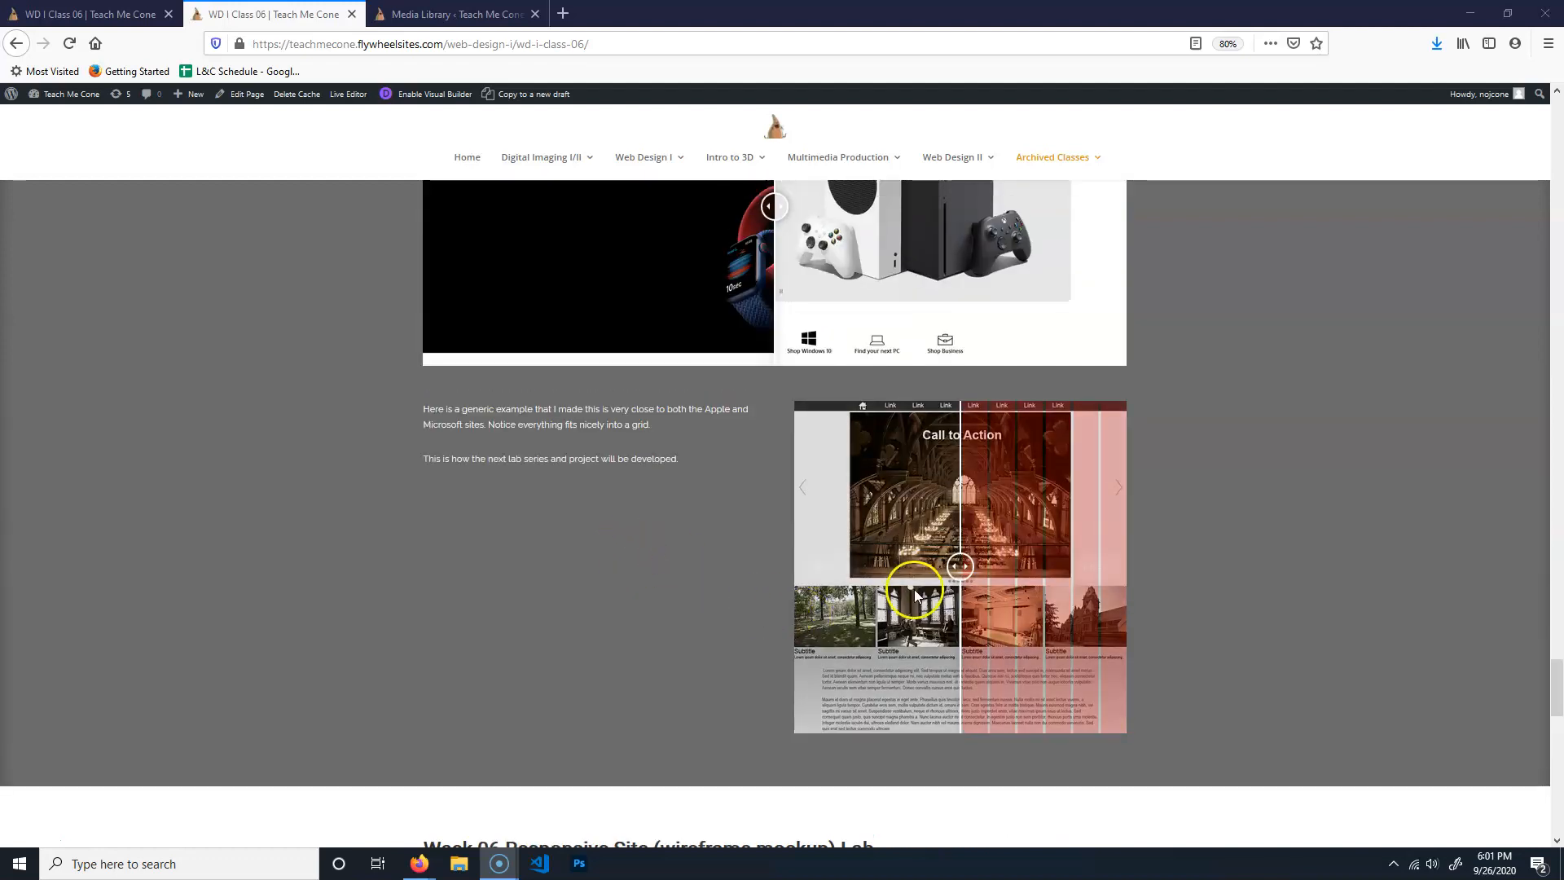
{"action": "left_click_drag", "start_coordinate": [958, 566], "coordinate": [1127, 565]}
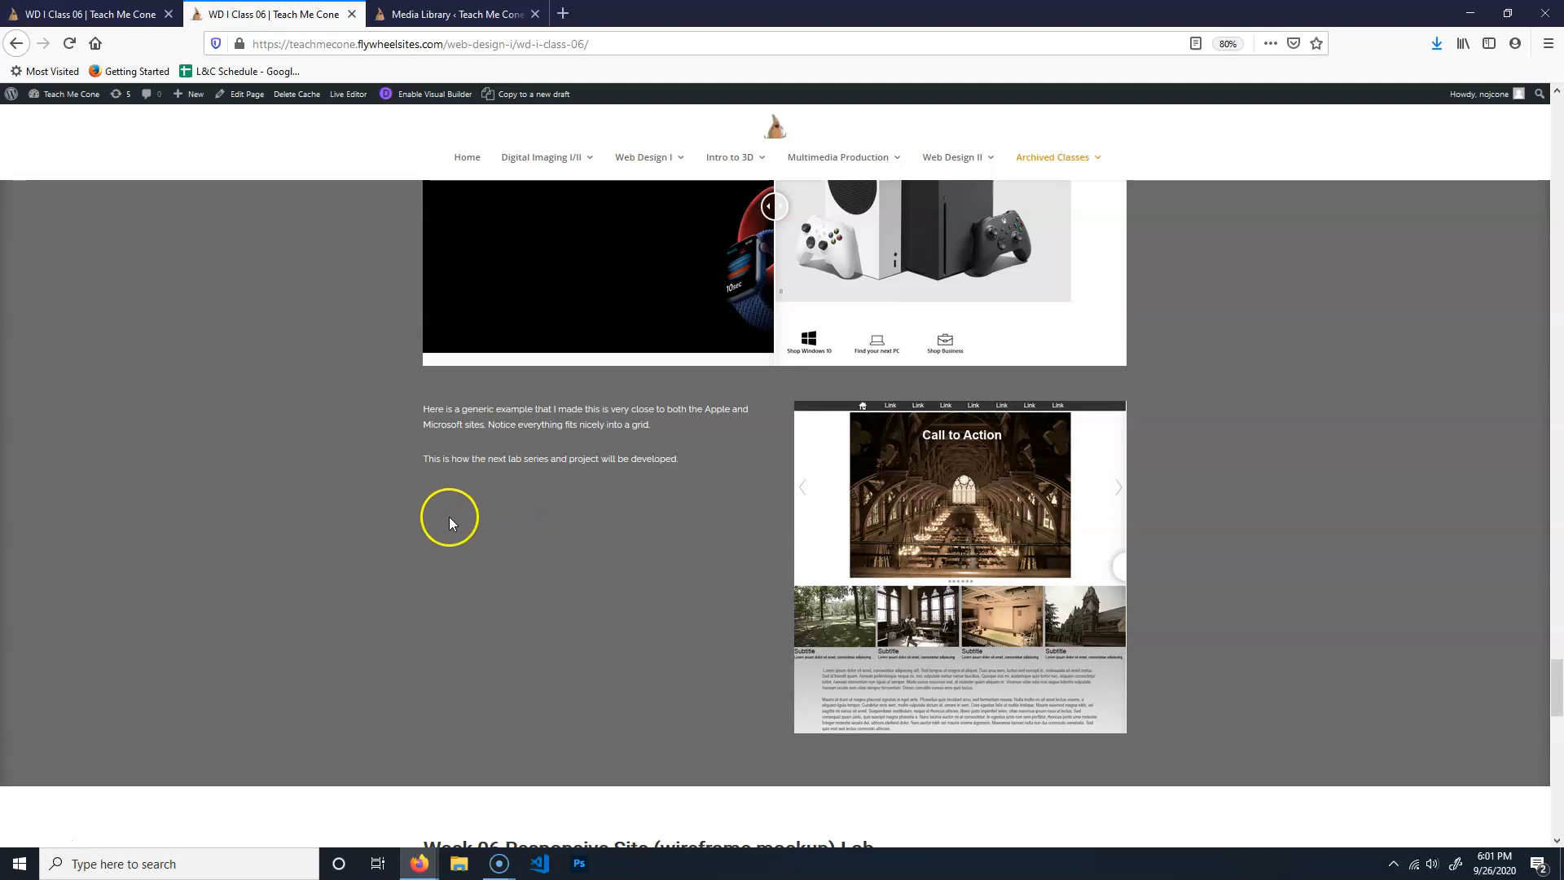
{"action": "scroll", "coordinate": [453, 520], "scroll_direction": "down", "scroll_amount": 8}
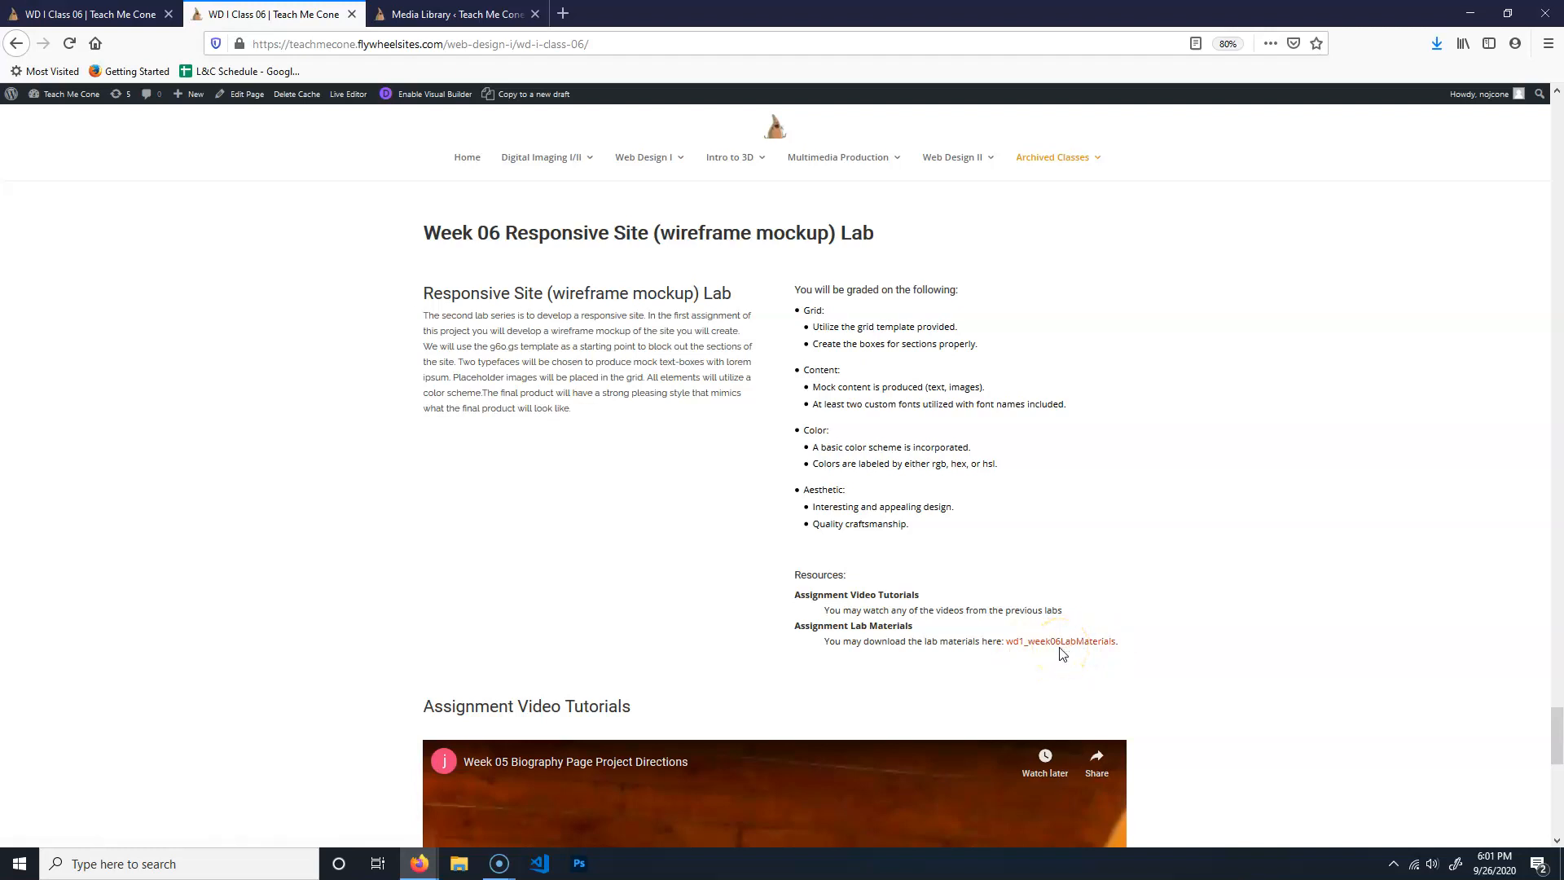
- Check the wd1_week06LabMaterials.zip archive on the desktop, close it, and open the extracted wd1_week06LabMaterials folder in a maximized window
{"action": "left_click", "coordinate": [1471, 13]}
{"action": "left_click", "coordinate": [466, 120]}
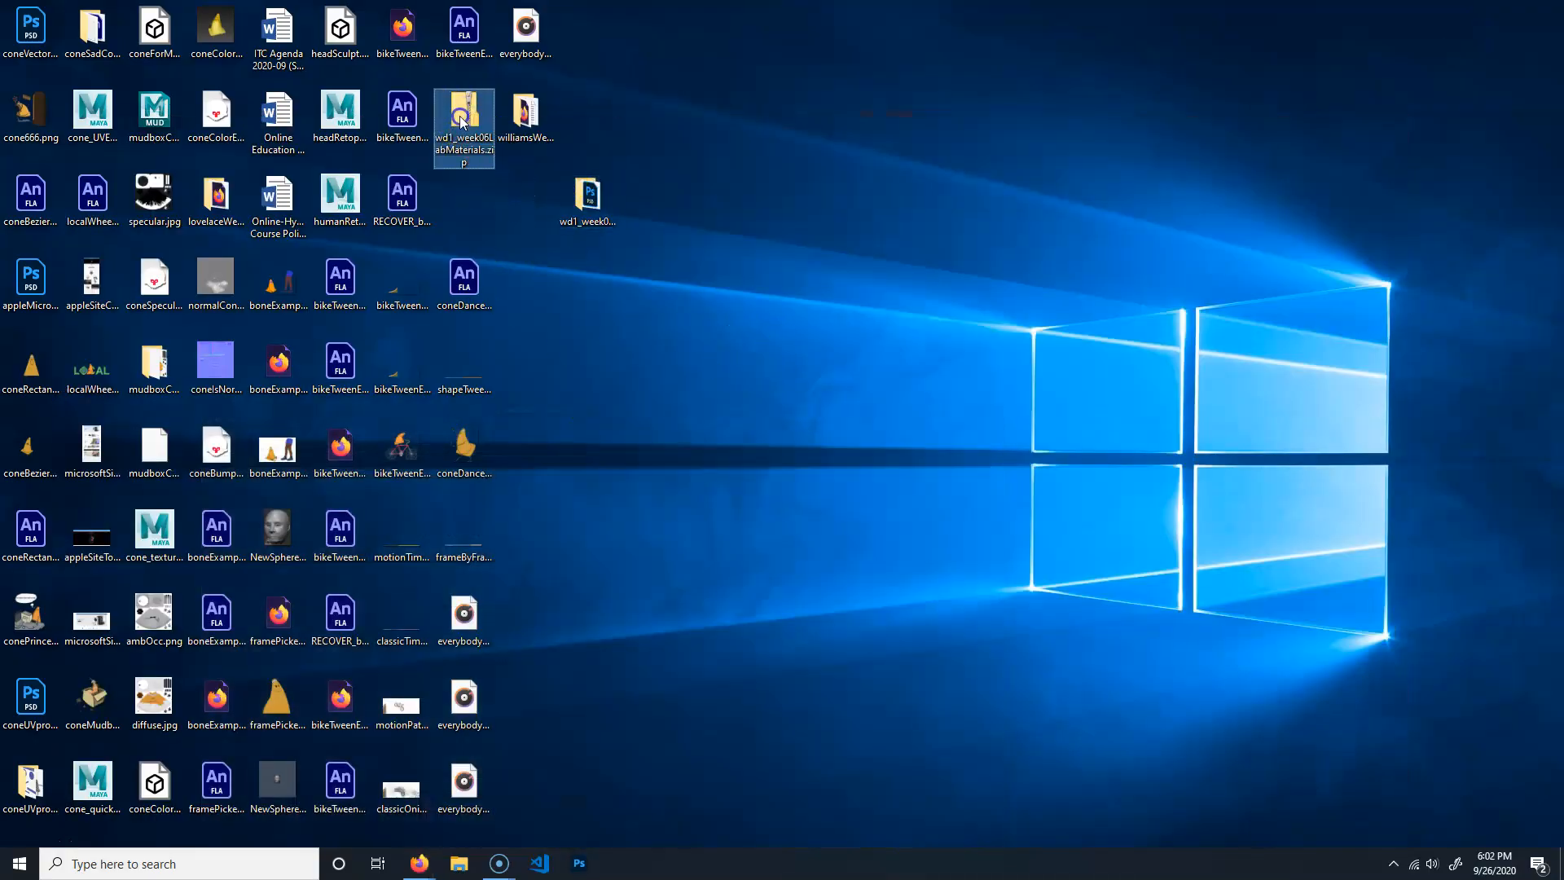
{"action": "double_click", "coordinate": [465, 114]}
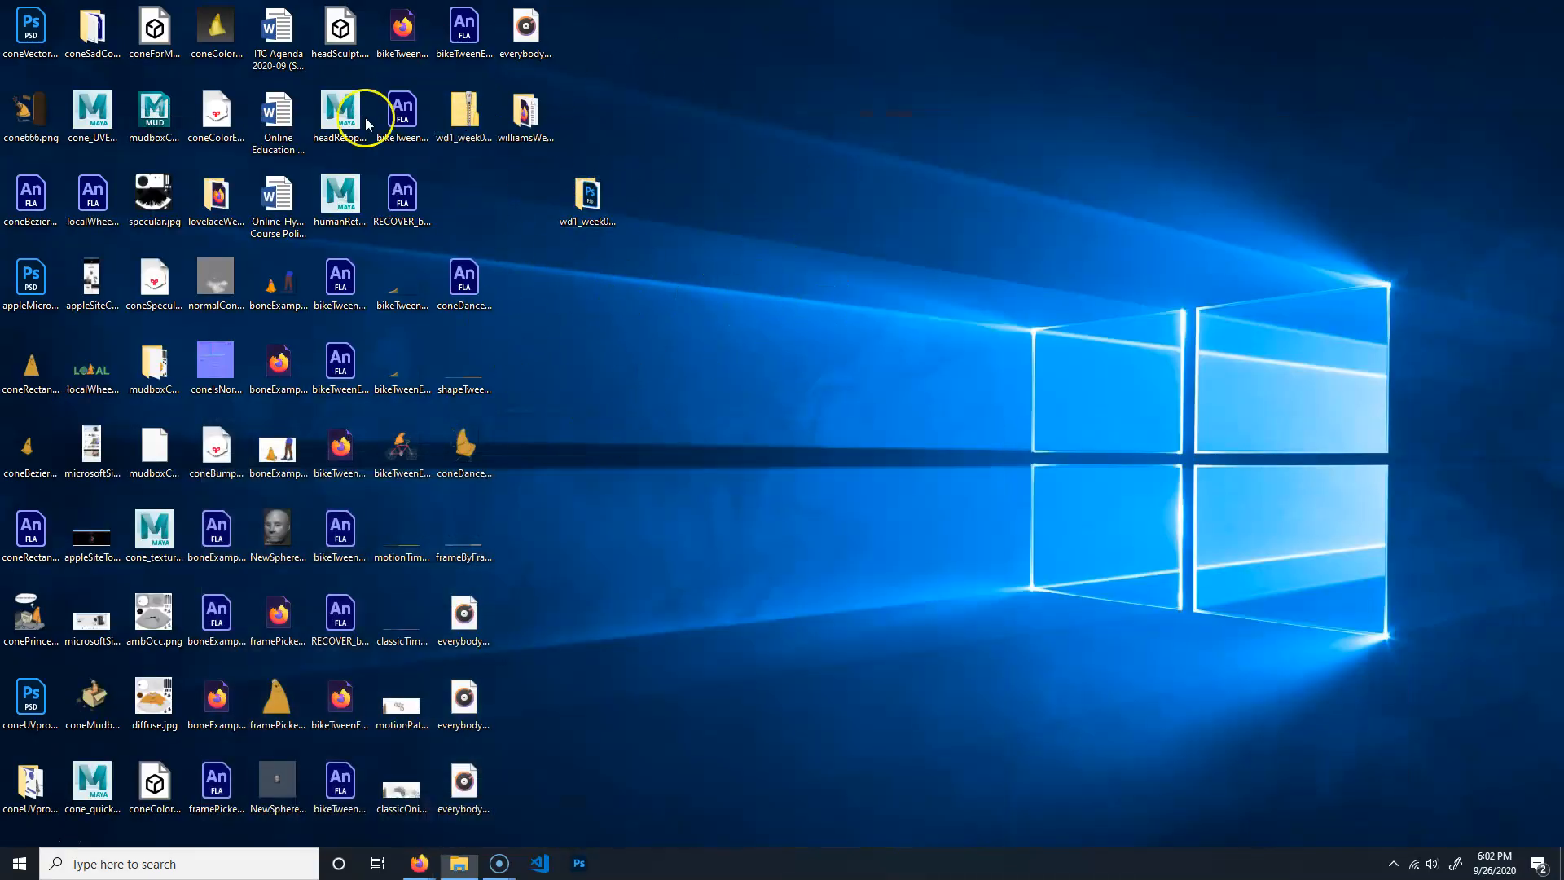
{"action": "left_click", "coordinate": [1320, 78]}
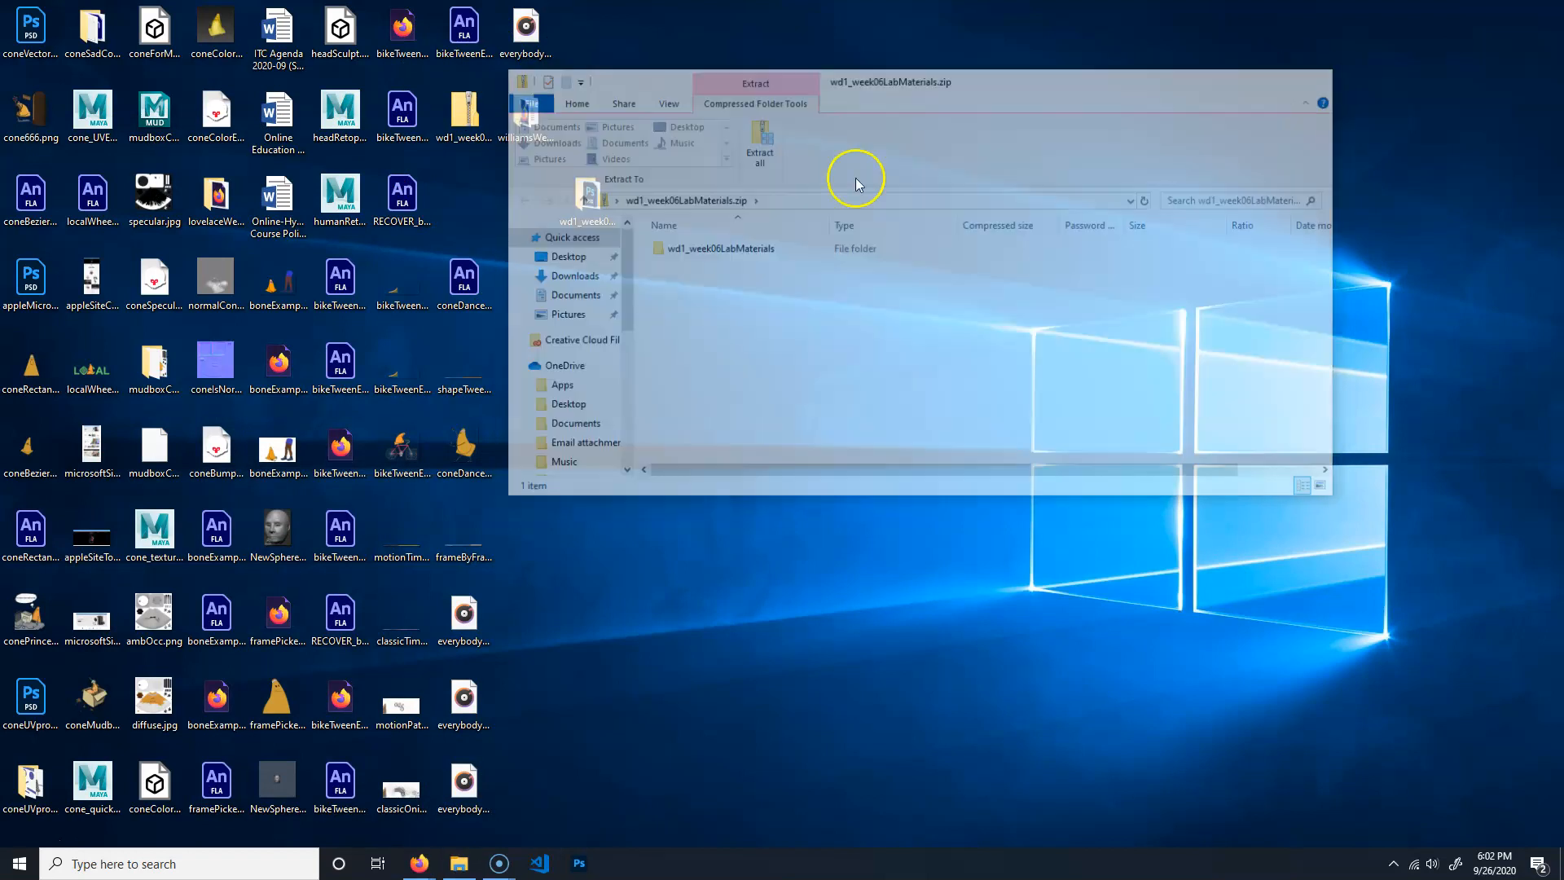
{"action": "double_click", "coordinate": [611, 187]}
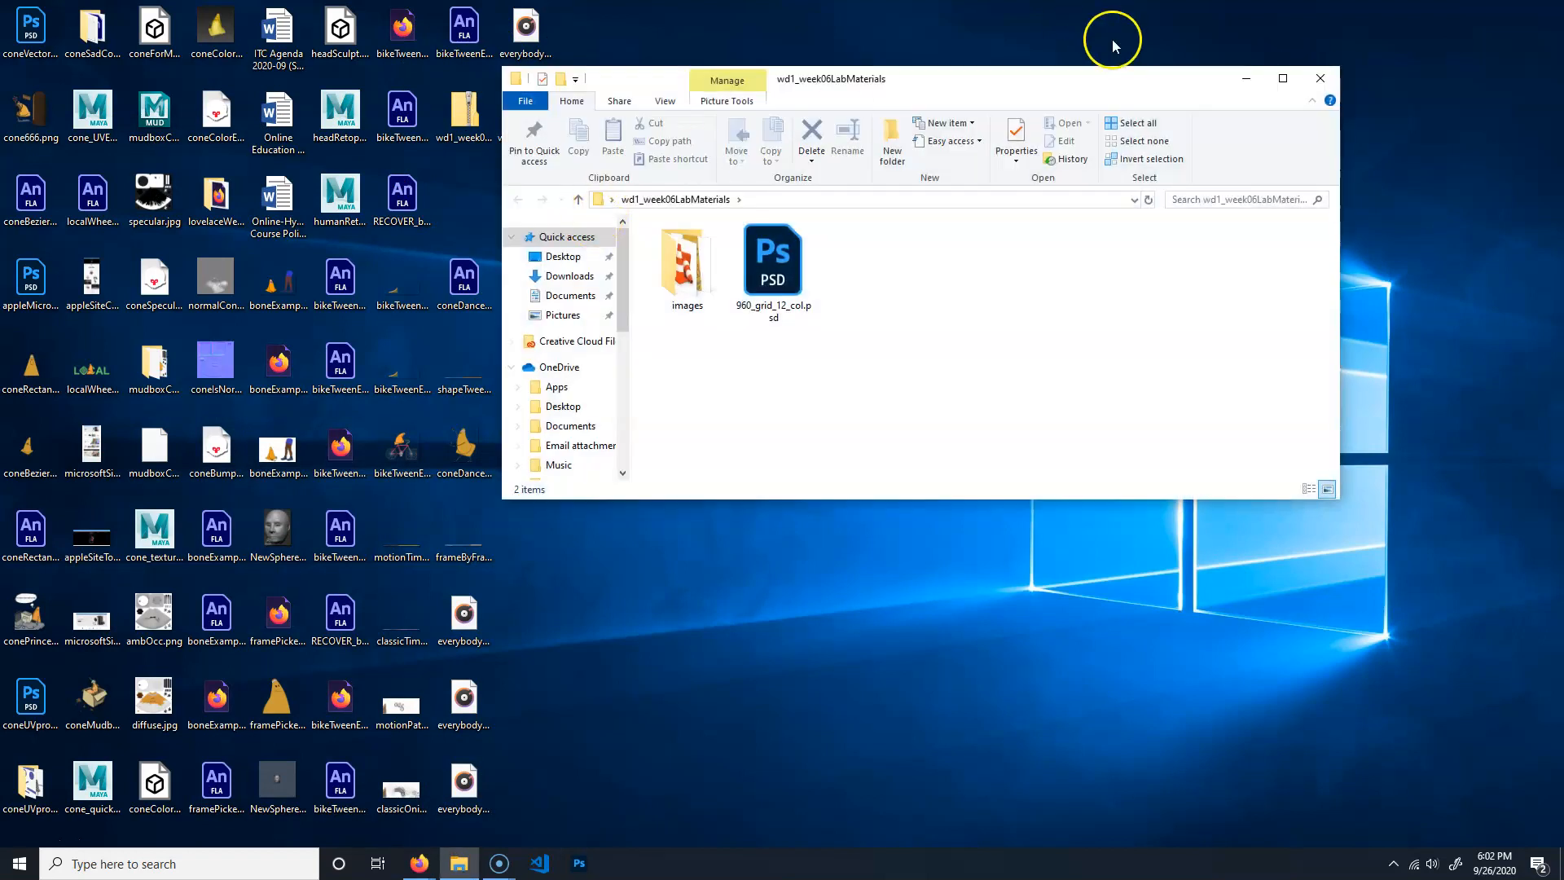
{"action": "left_click", "coordinate": [1278, 81]}
{"action": "left_click", "coordinate": [285, 173]}
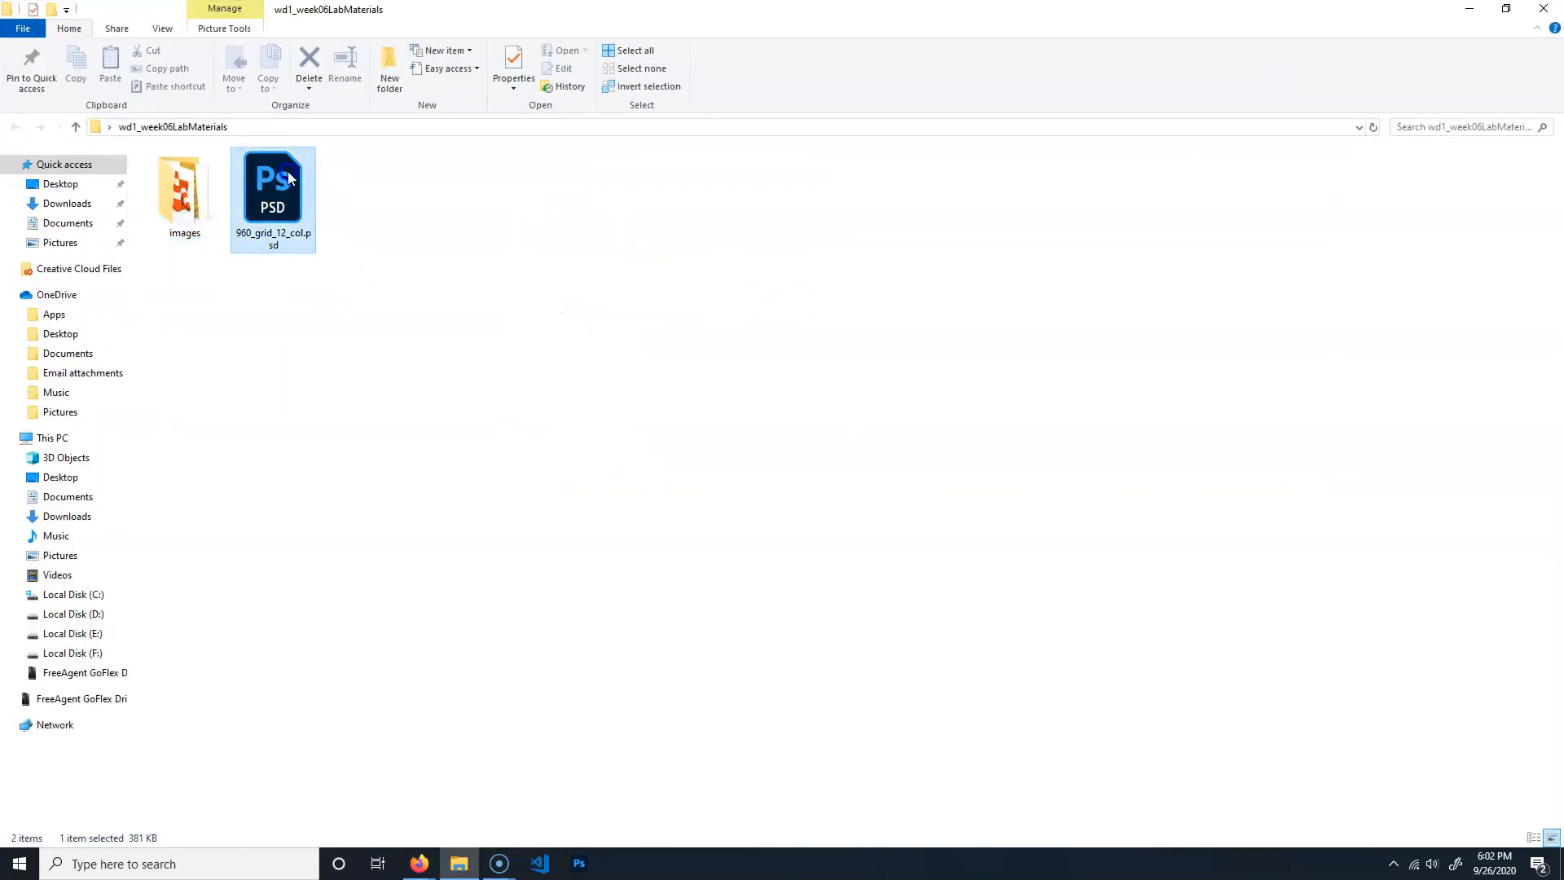
- Look through the cone pictures in the lab materials' images folder
{"action": "left_click", "coordinate": [186, 202]}
{"action": "double_click", "coordinate": [186, 202]}
{"action": "left_click_drag", "start_coordinate": [897, 339], "coordinate": [167, 216]}
{"action": "left_click", "coordinate": [571, 474]}
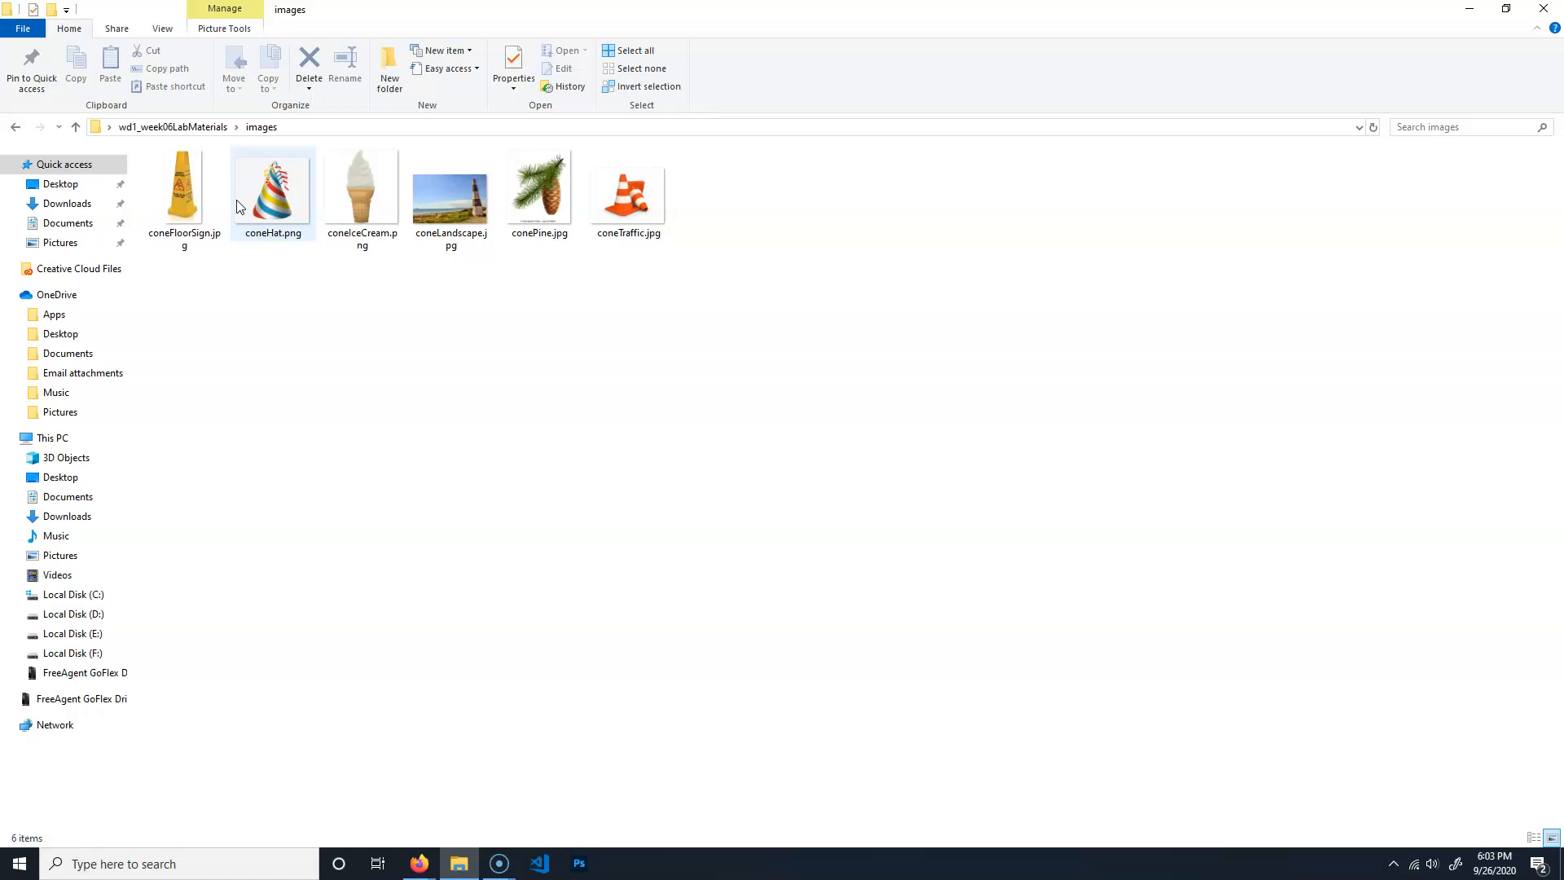
- Return to the wd1_week06LabMaterials folder and open 960_grid_12_col.psd in Photoshop
{"action": "left_click", "coordinate": [151, 127]}
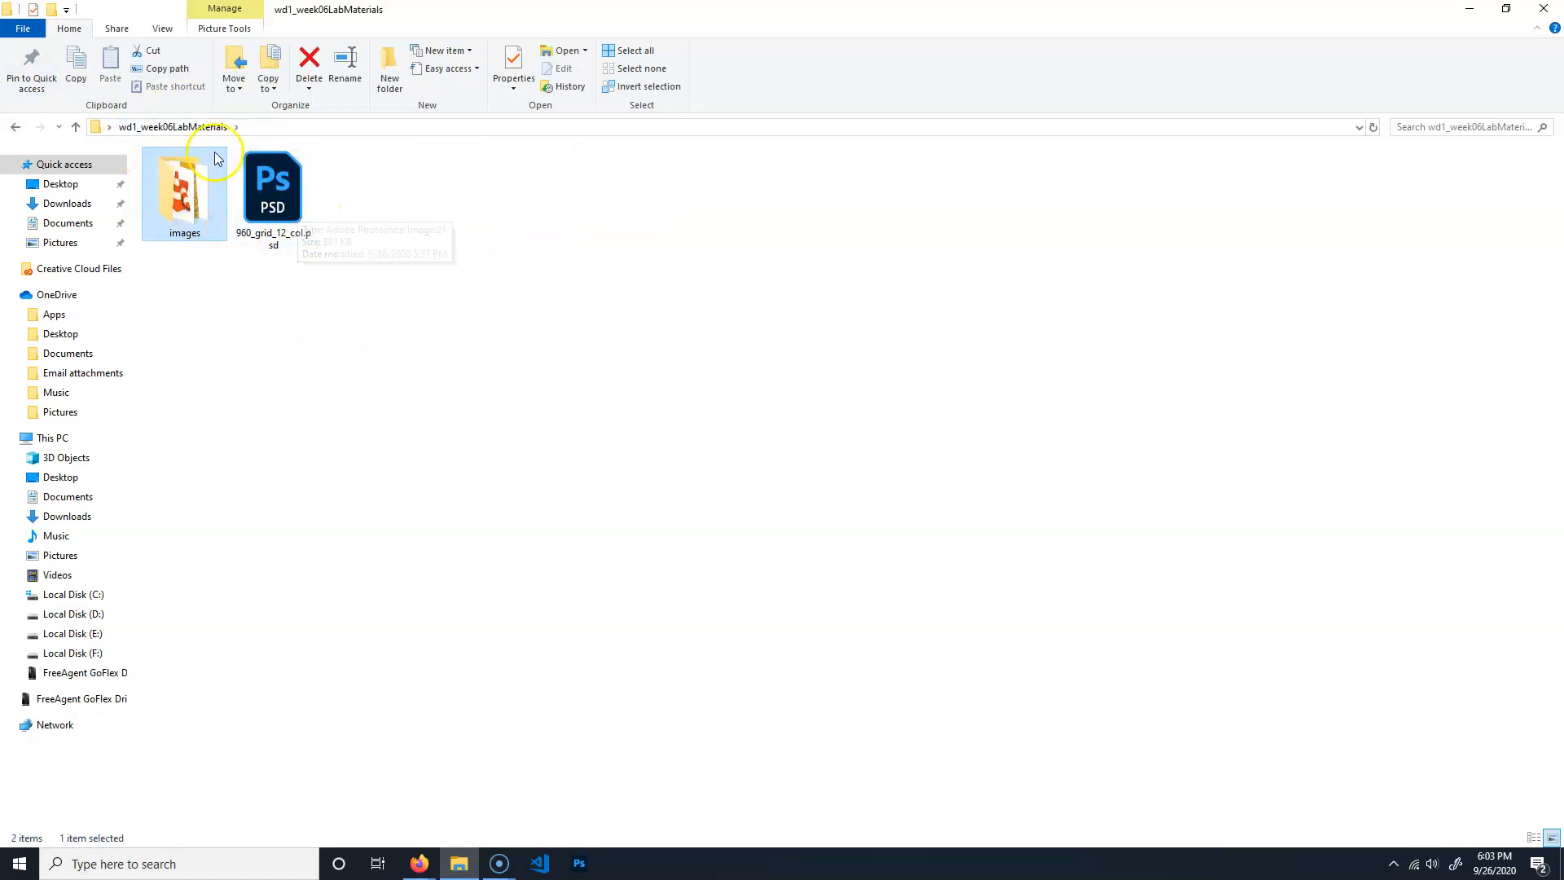
{"action": "double_click", "coordinate": [265, 183]}
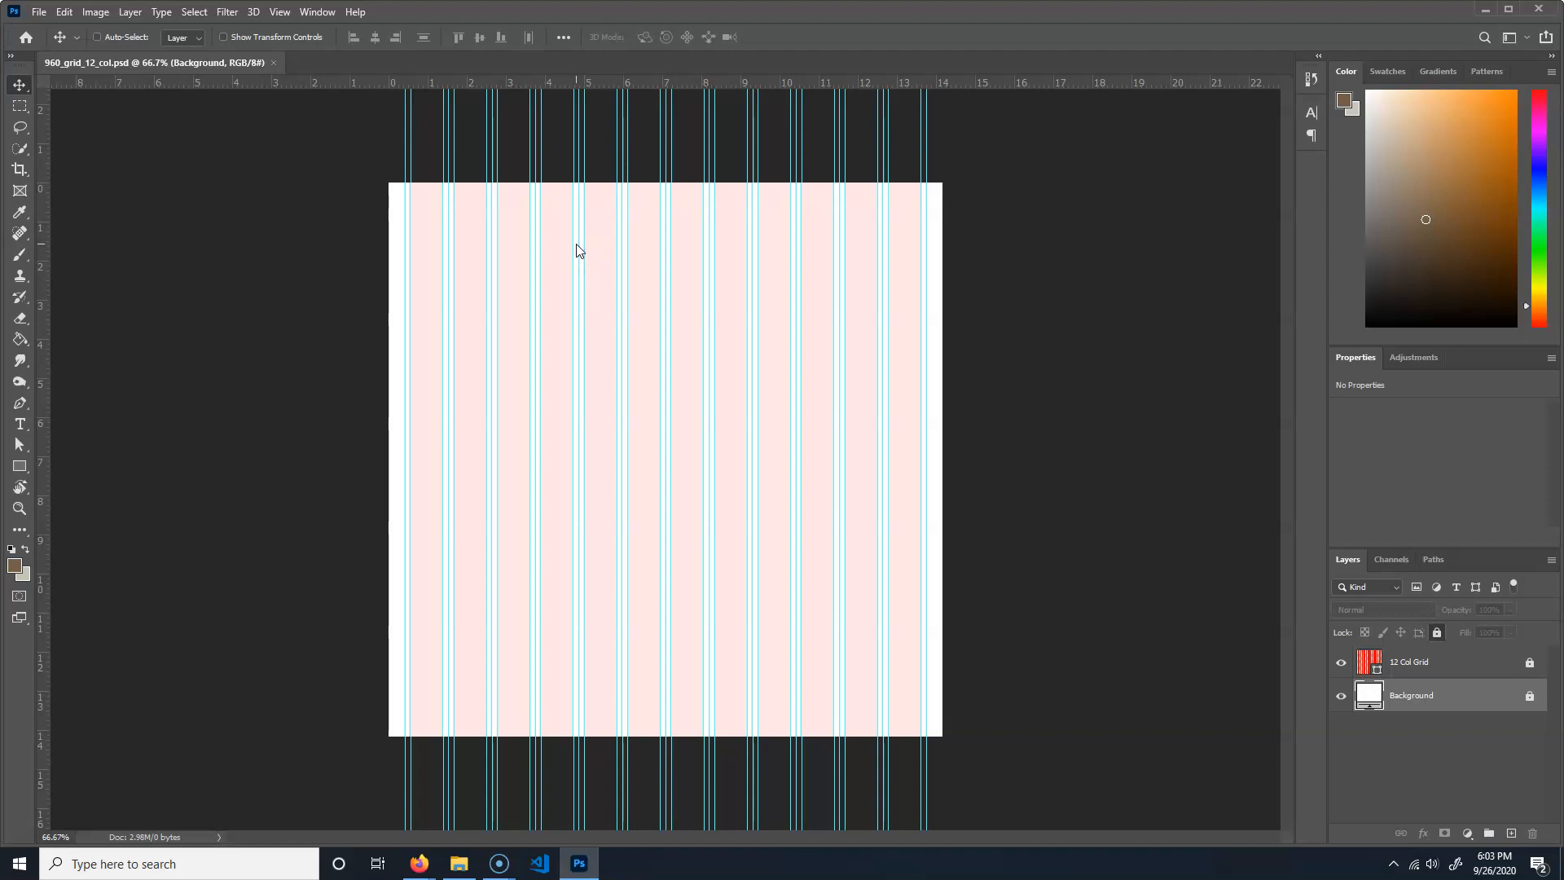
{"action": "left_click", "coordinate": [1393, 864]}
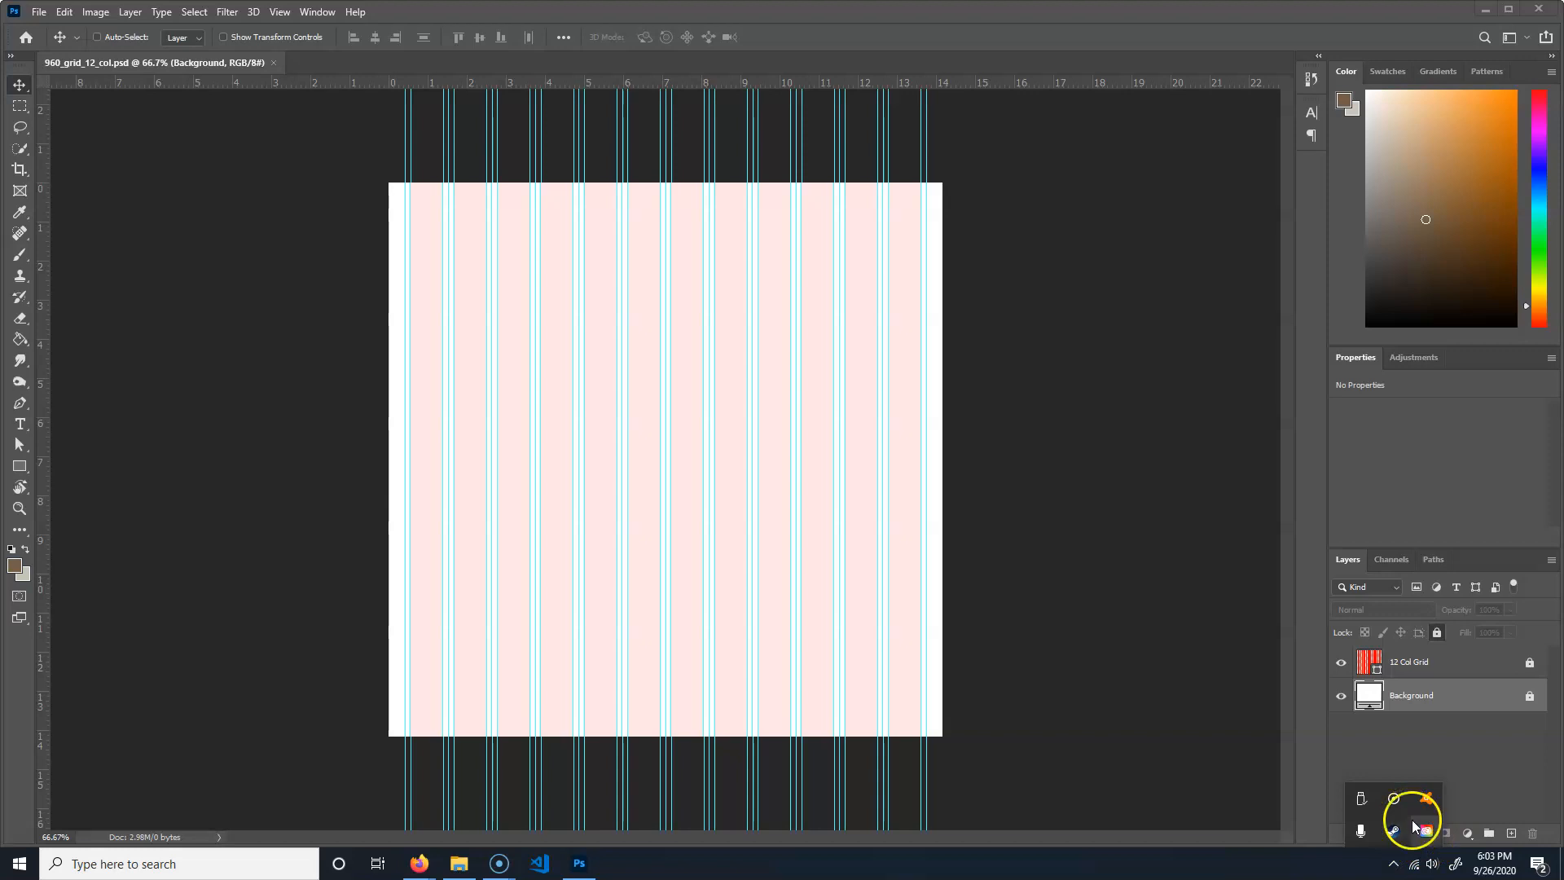
{"action": "left_click", "coordinate": [1426, 836]}
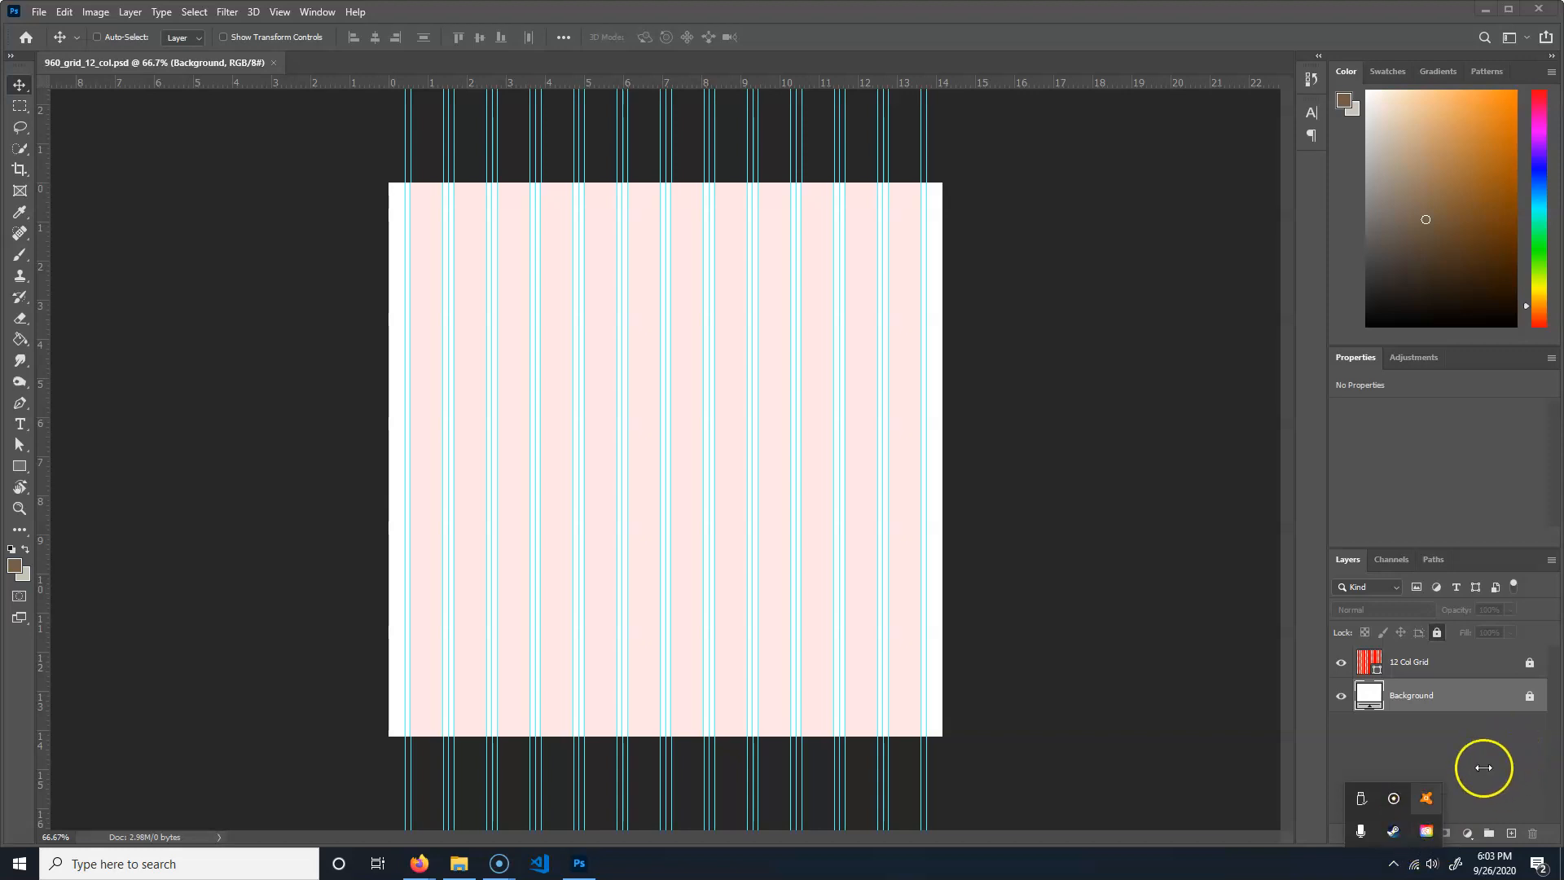
{"action": "left_click", "coordinate": [910, 26]}
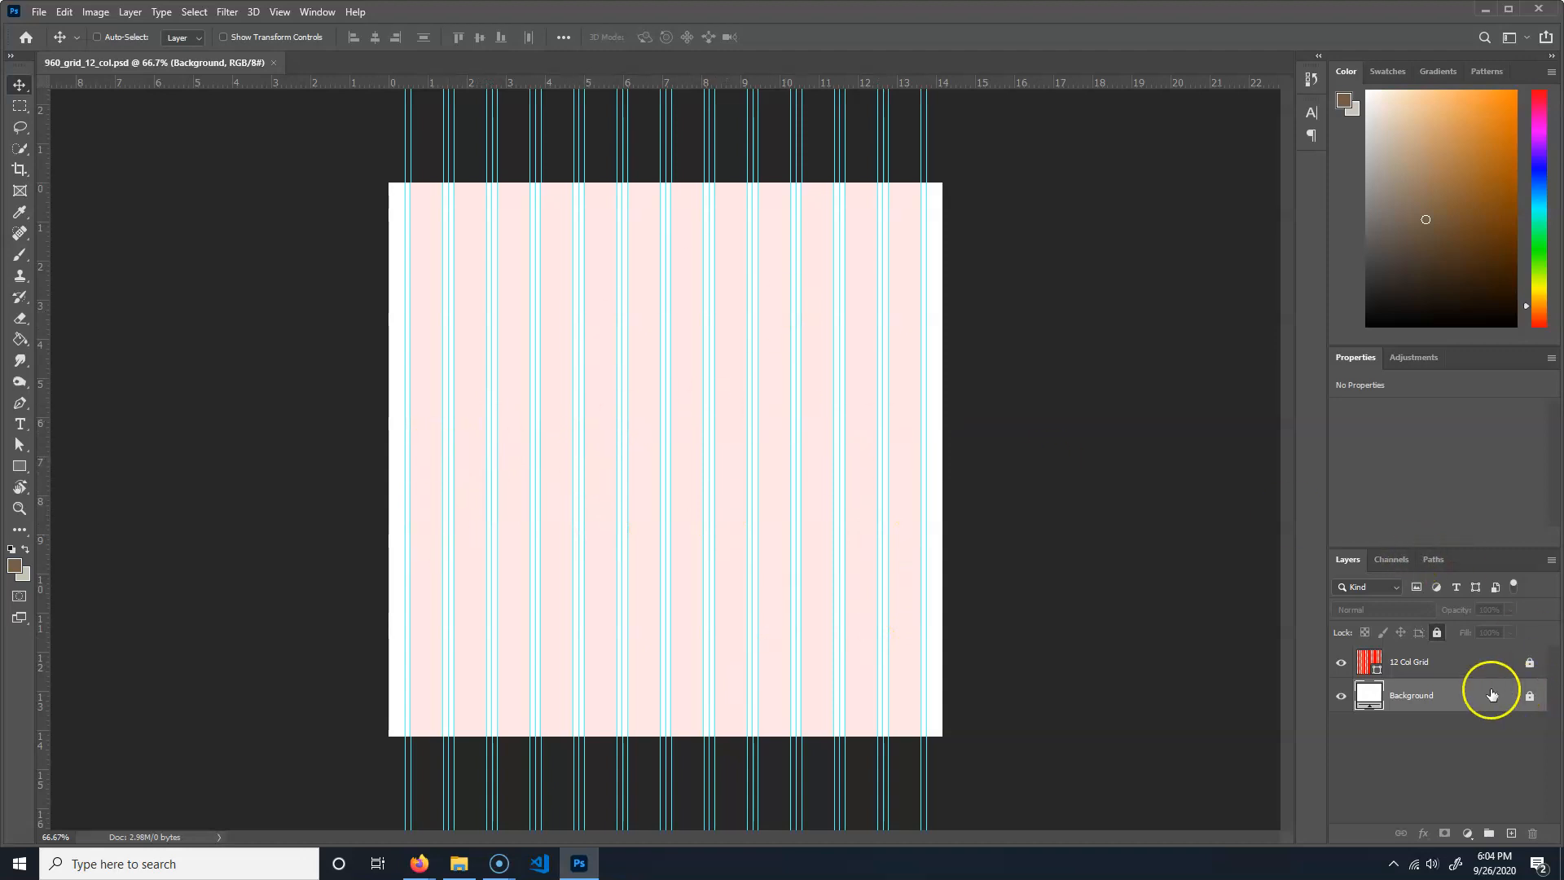
- Add a new empty layer between the 12 Col Grid and Background layers
{"action": "left_click", "coordinate": [1511, 833]}
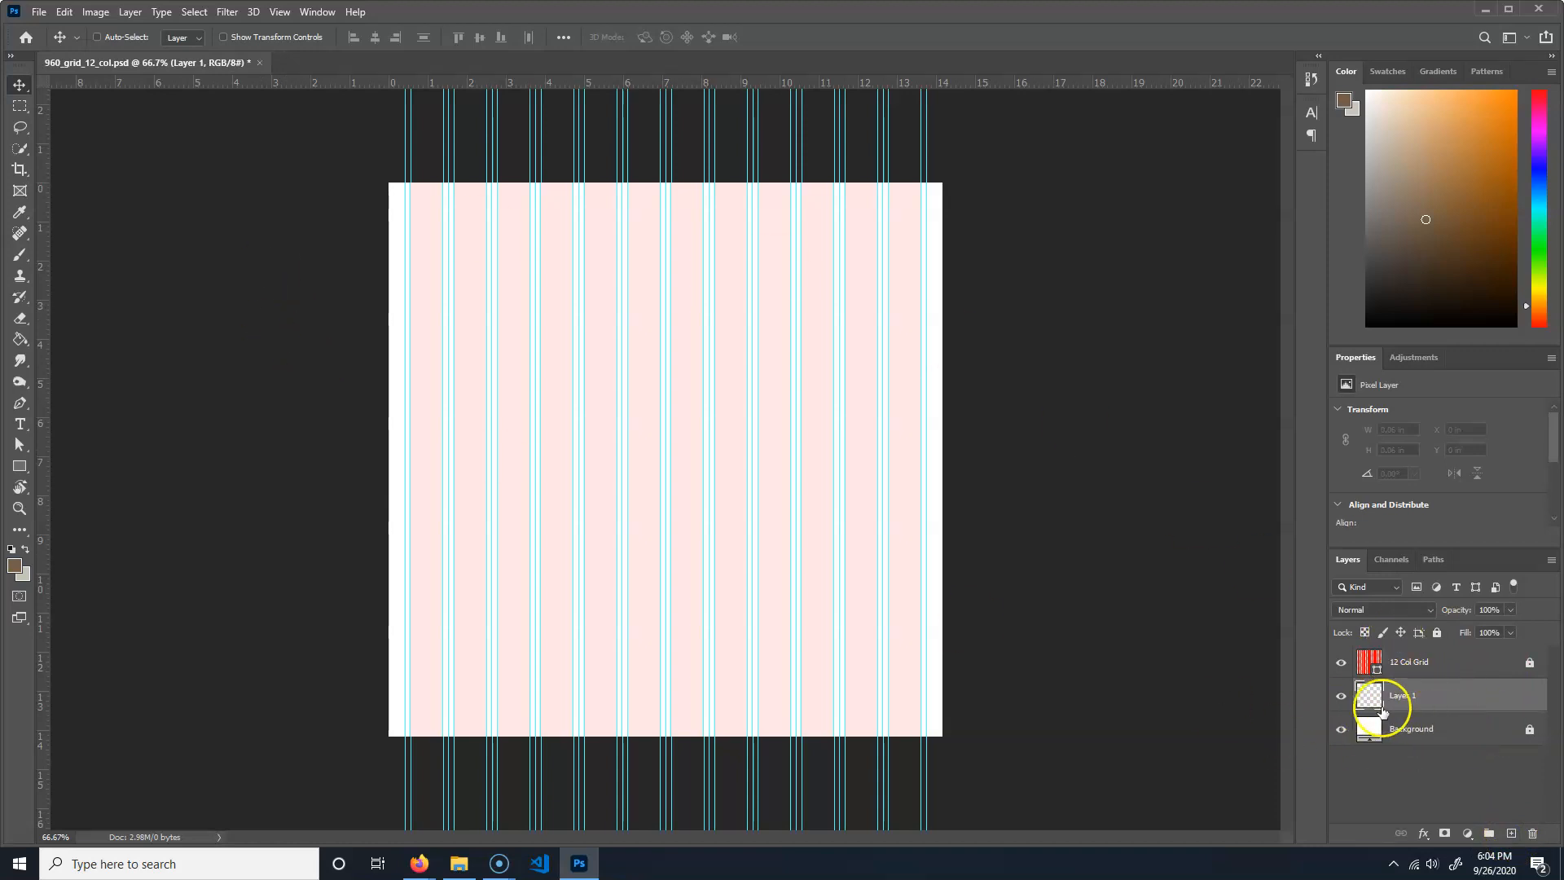
- Open all six cone images from the wd1_week06LabMaterials images folder and return to the 960_grid_12_col.psd document
{"action": "left_click", "coordinate": [38, 13]}
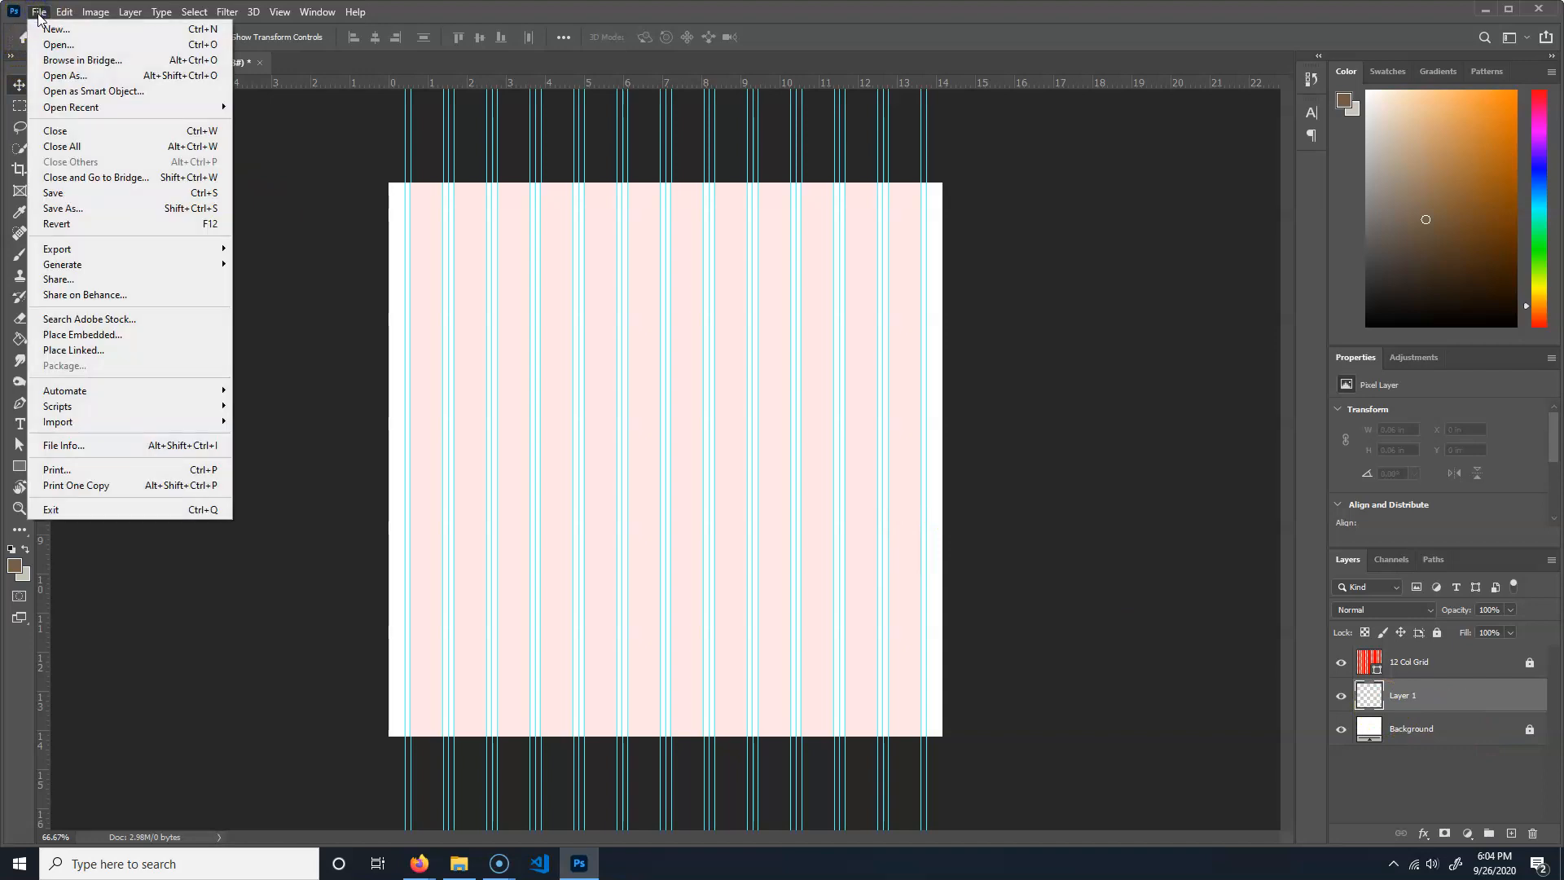
{"action": "left_click", "coordinate": [69, 44]}
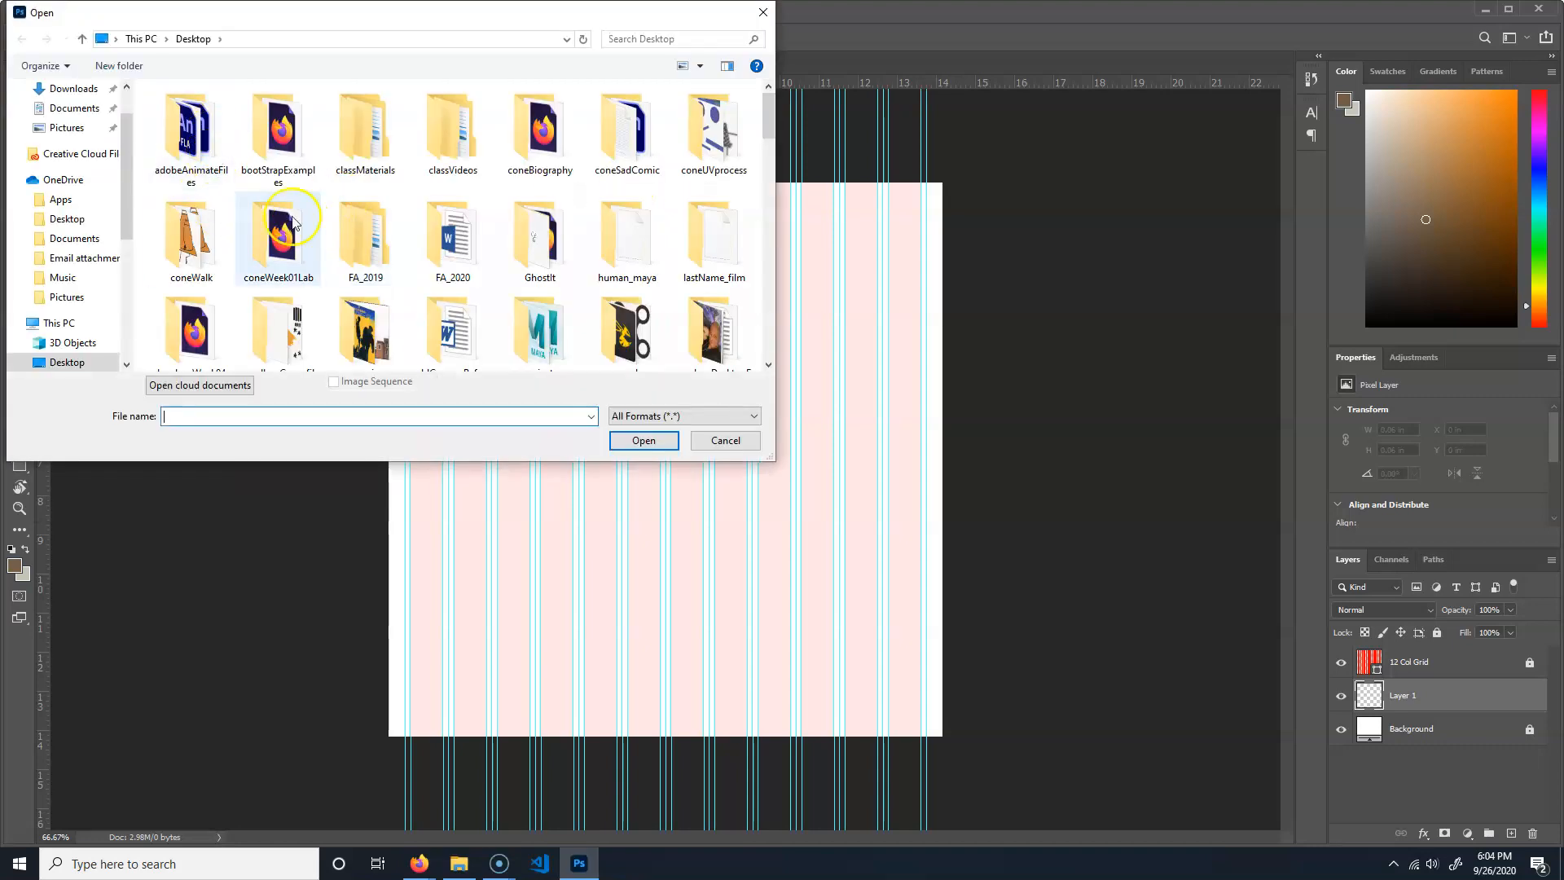
{"action": "scroll", "coordinate": [609, 303], "scroll_direction": "down", "scroll_amount": 1}
{"action": "scroll", "coordinate": [610, 303], "scroll_direction": "down", "scroll_amount": 1}
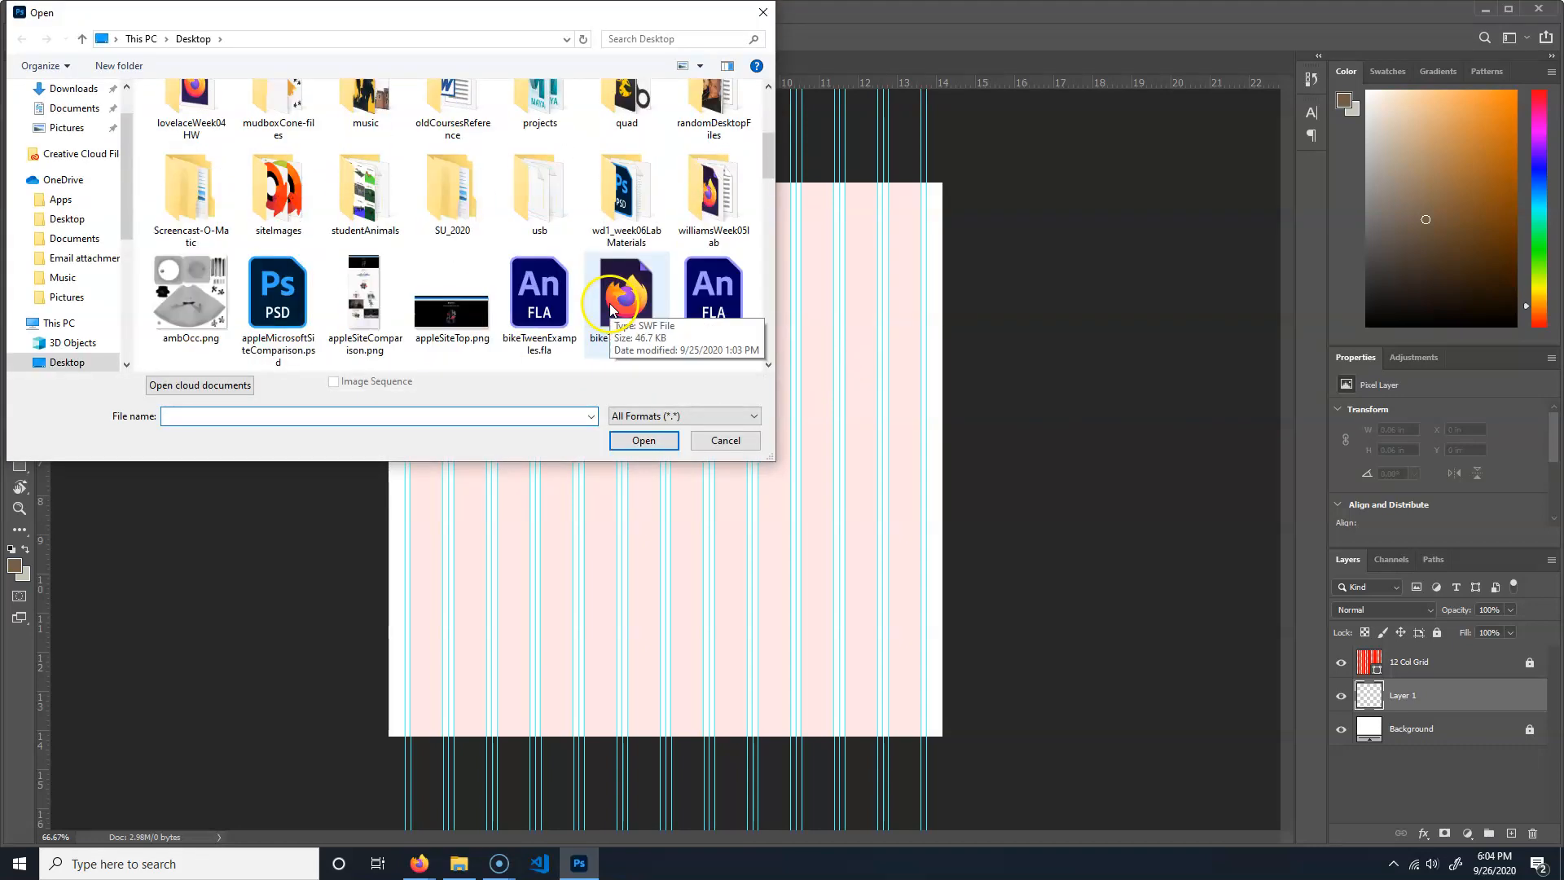
{"action": "left_click", "coordinate": [622, 194]}
{"action": "double_click", "coordinate": [621, 194]}
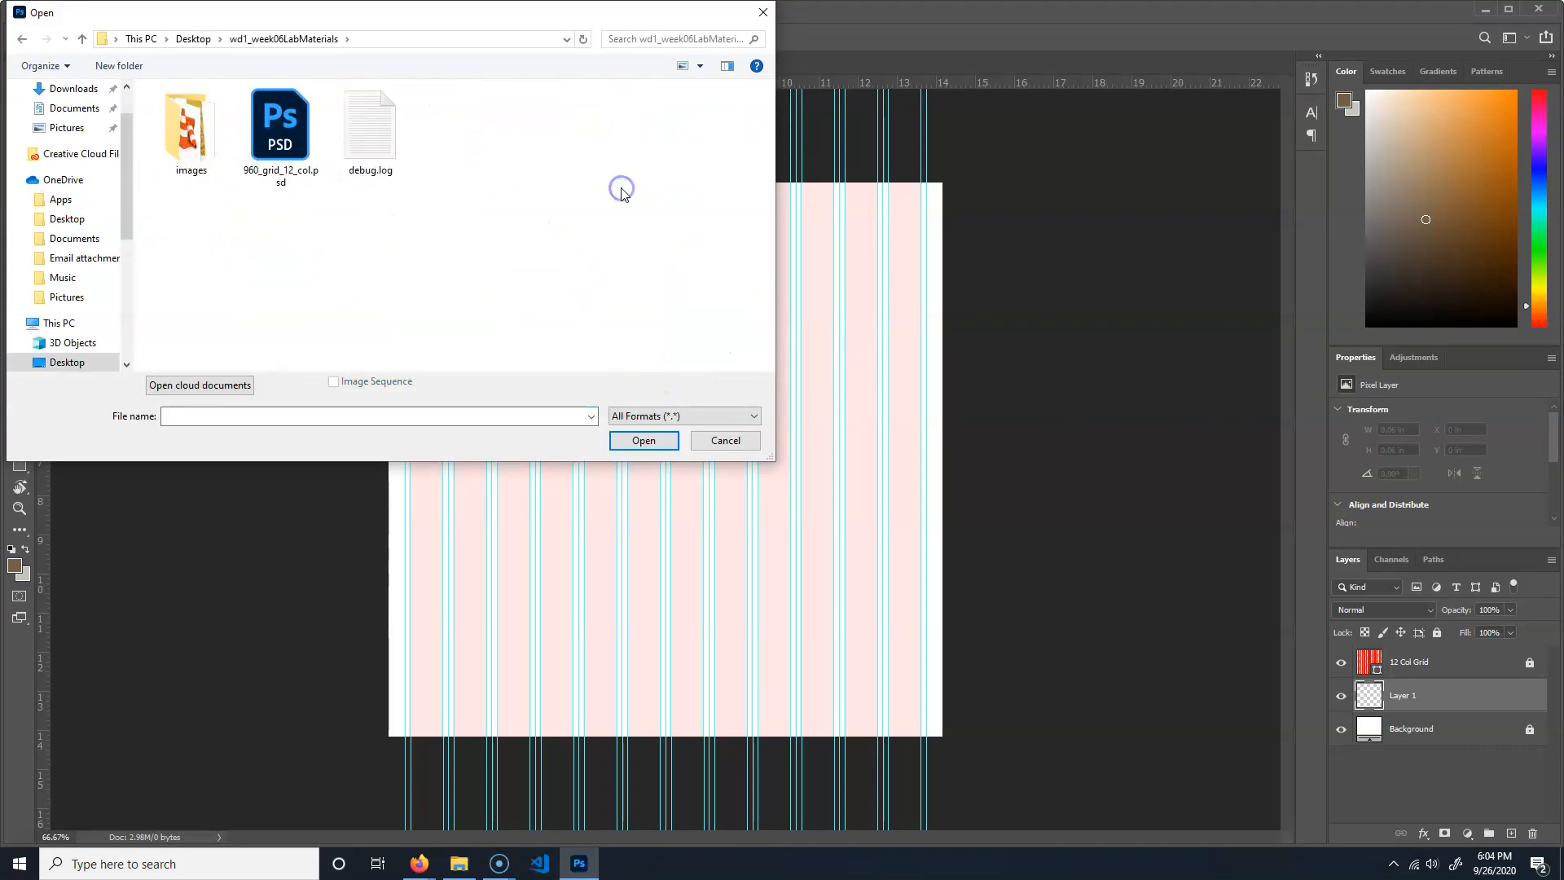
{"action": "double_click", "coordinate": [210, 157]}
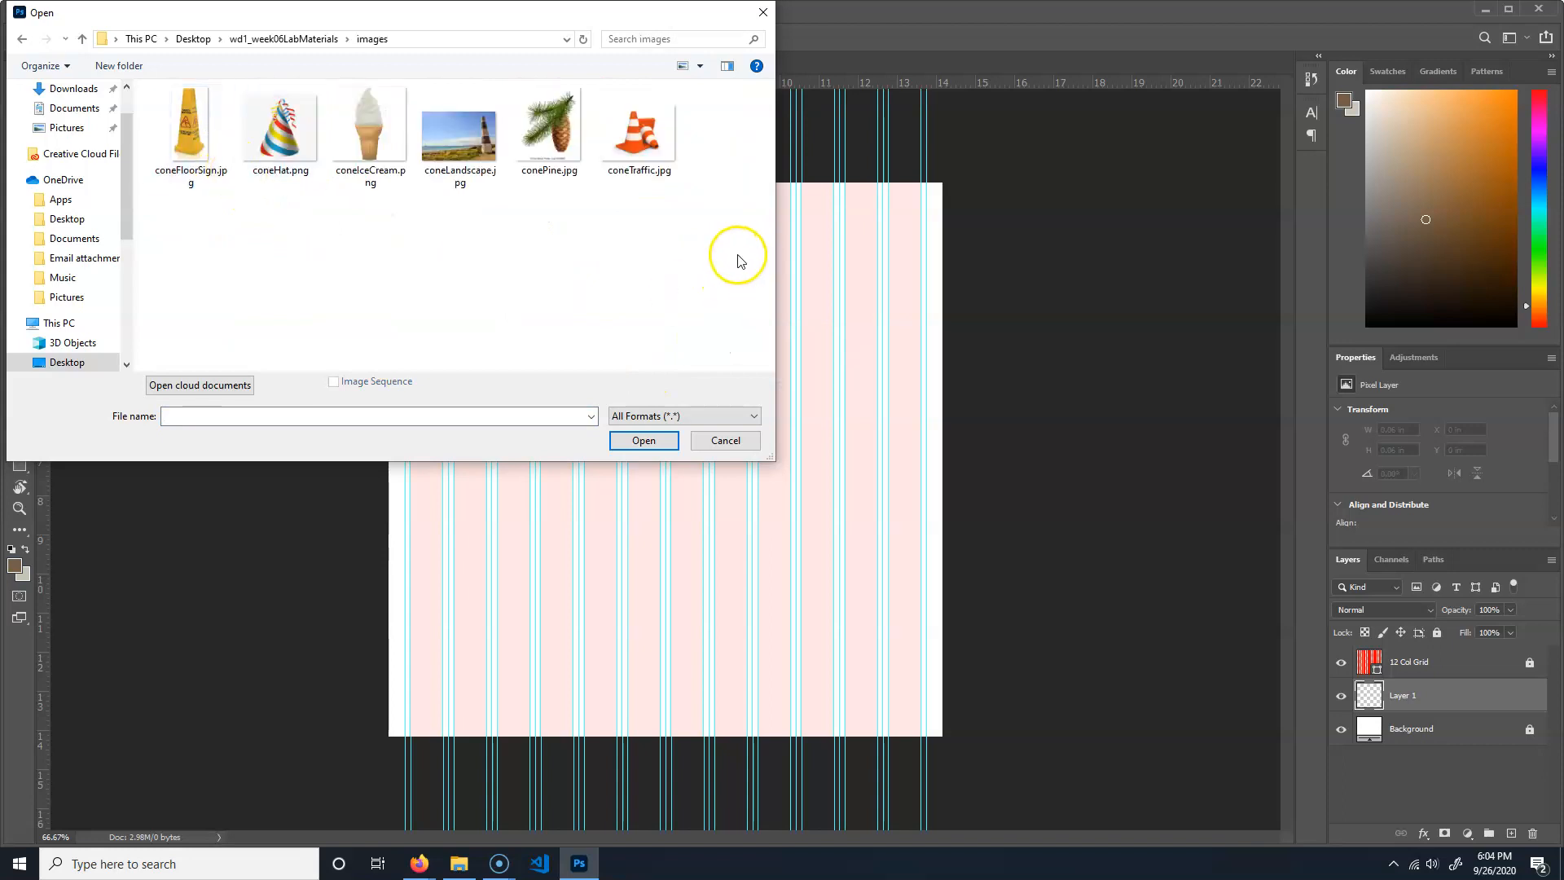
{"action": "left_click_drag", "start_coordinate": [706, 214], "coordinate": [158, 101]}
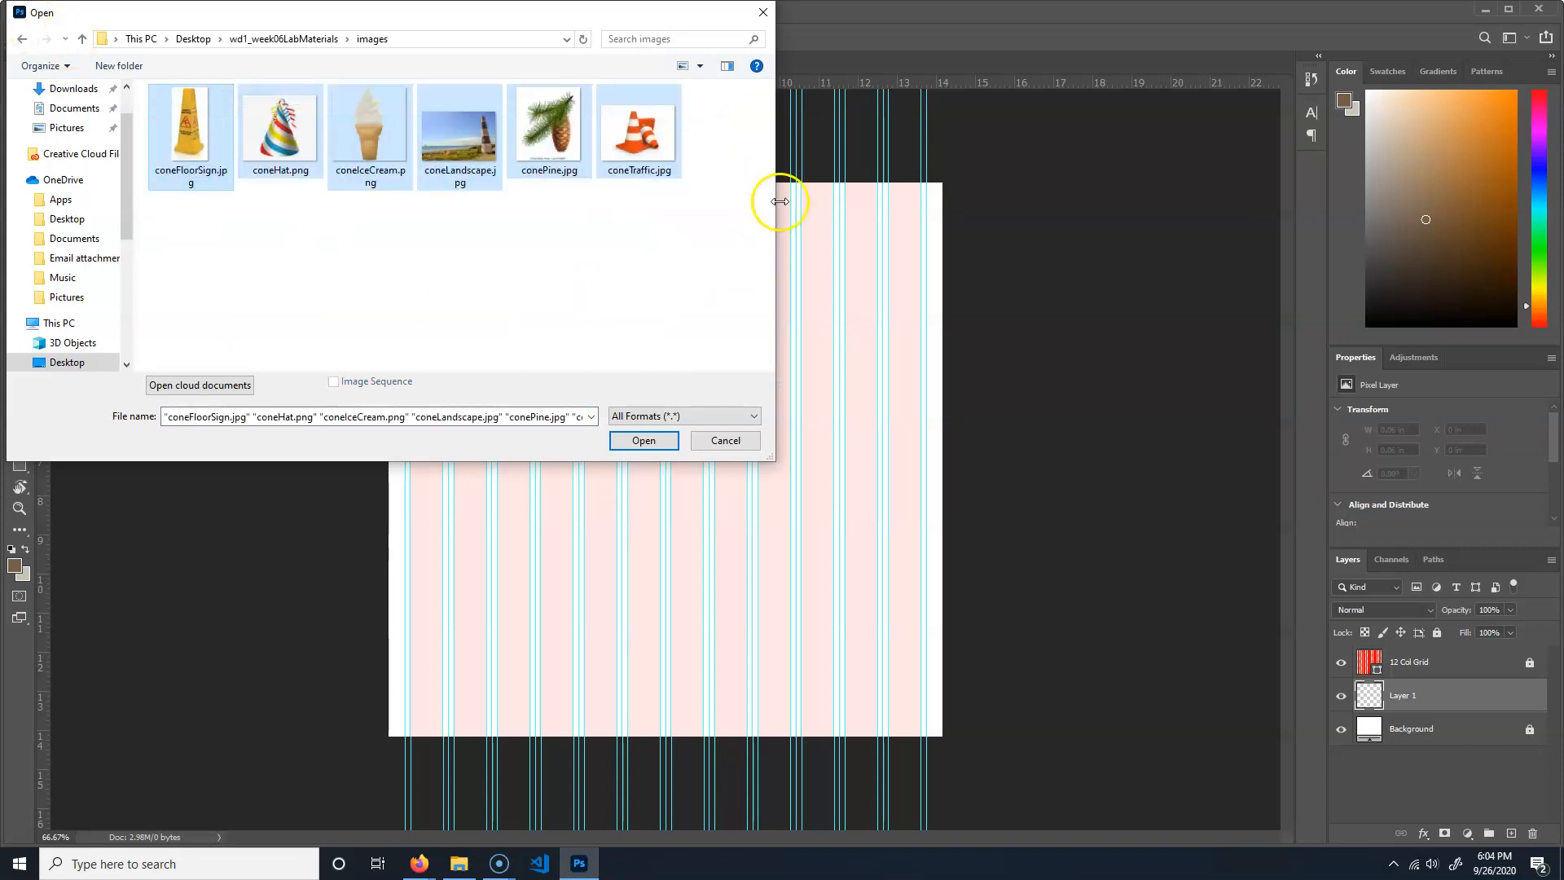
{"action": "left_click", "coordinate": [654, 449]}
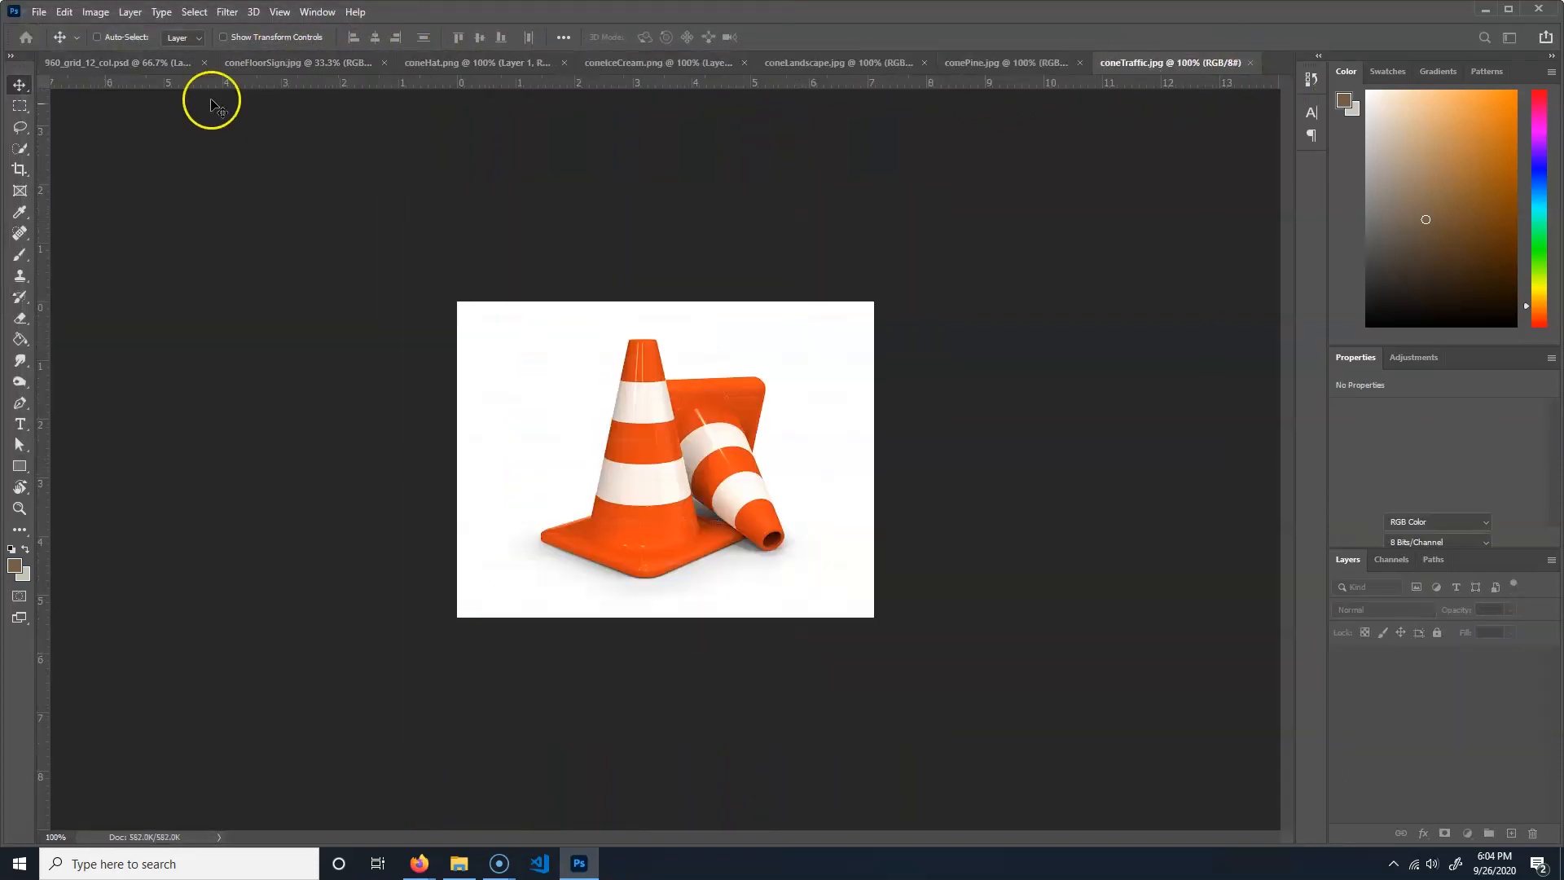
{"action": "left_click", "coordinate": [100, 62]}
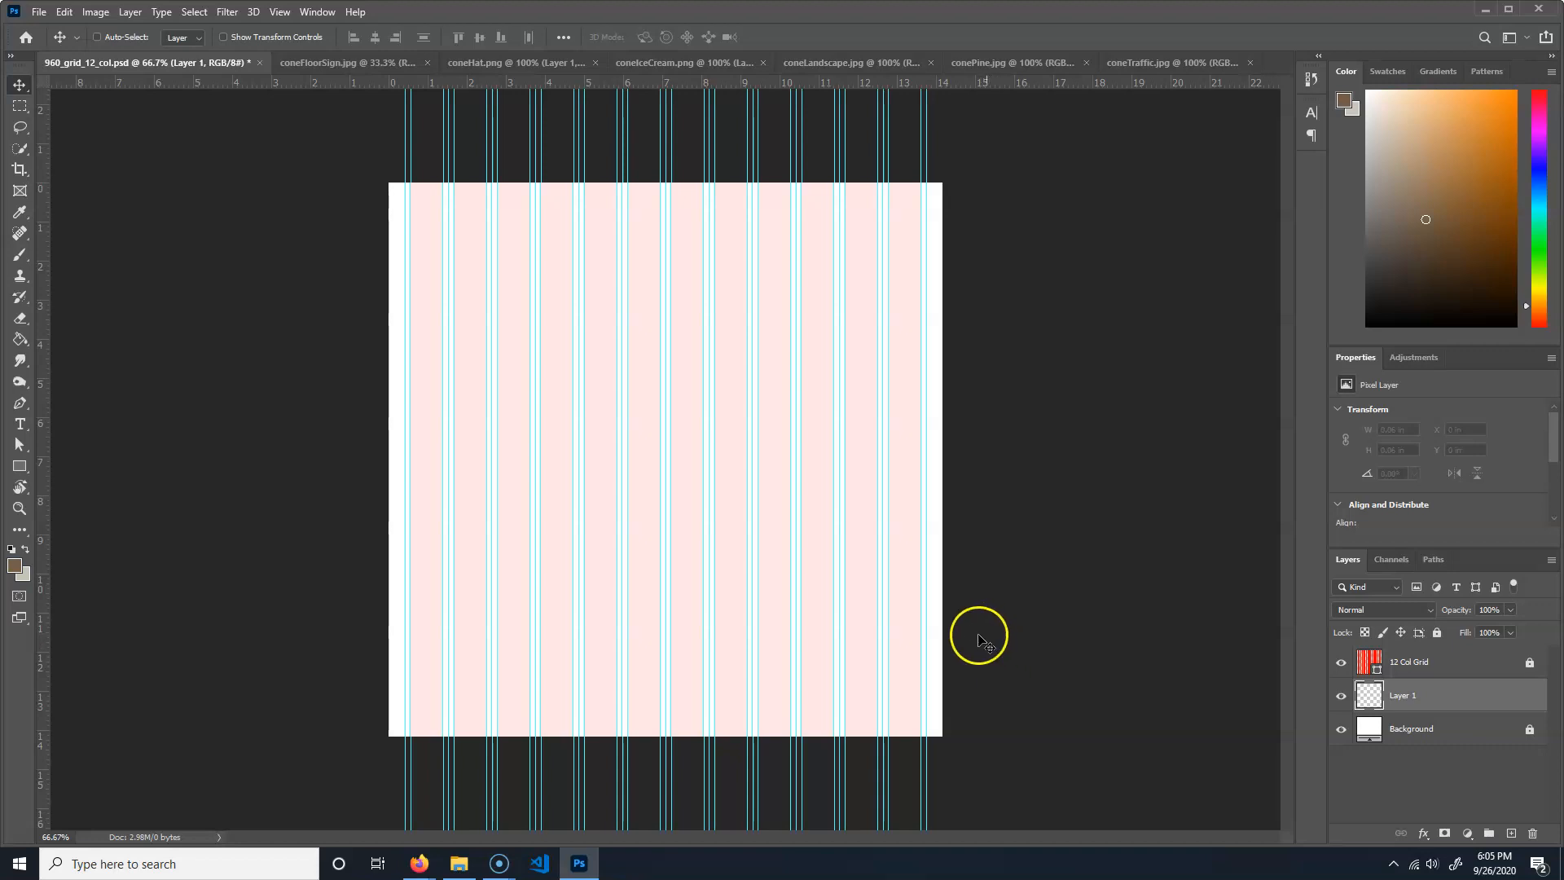
- Switch to the Firefox window with the class page and open color.adobe.com in a new tab
{"action": "left_click", "coordinate": [419, 863]}
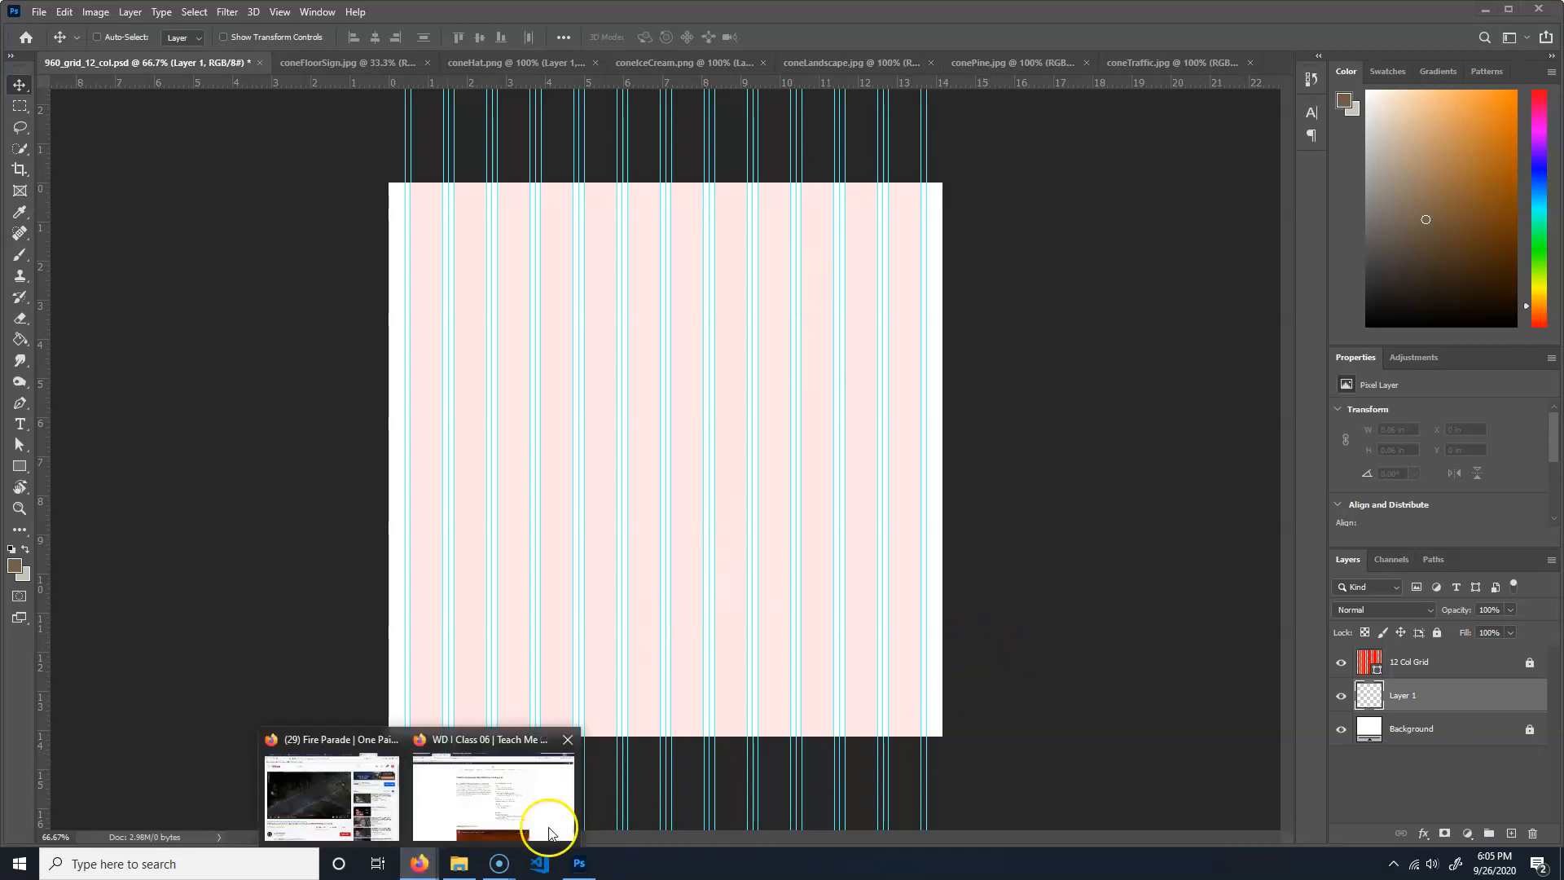
{"action": "left_click", "coordinate": [481, 782]}
{"action": "left_click", "coordinate": [564, 14]}
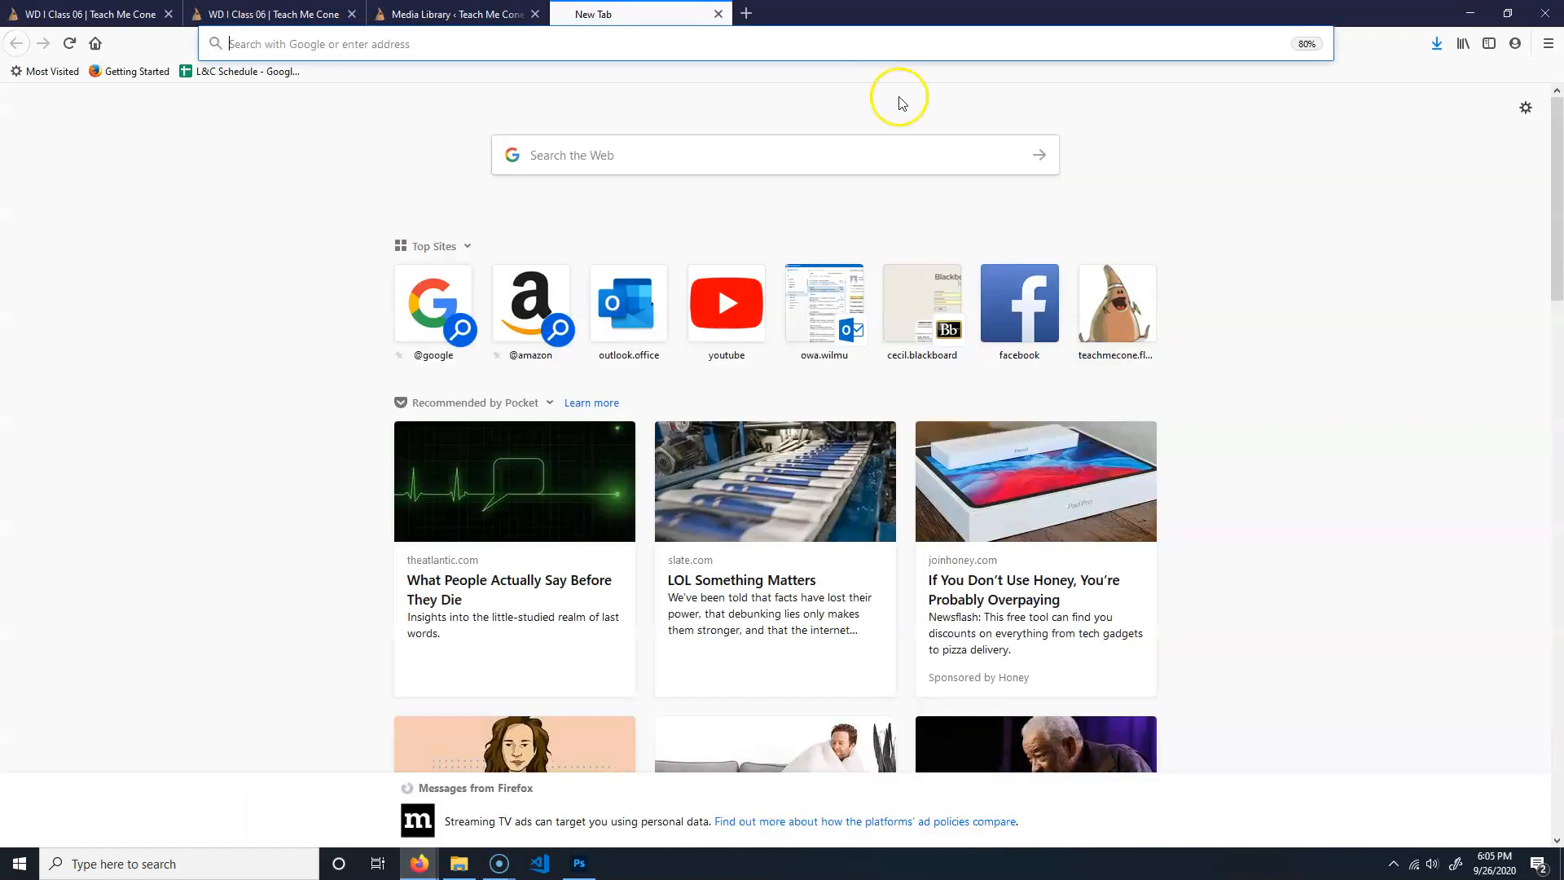
{"action": "type", "text": "color."}
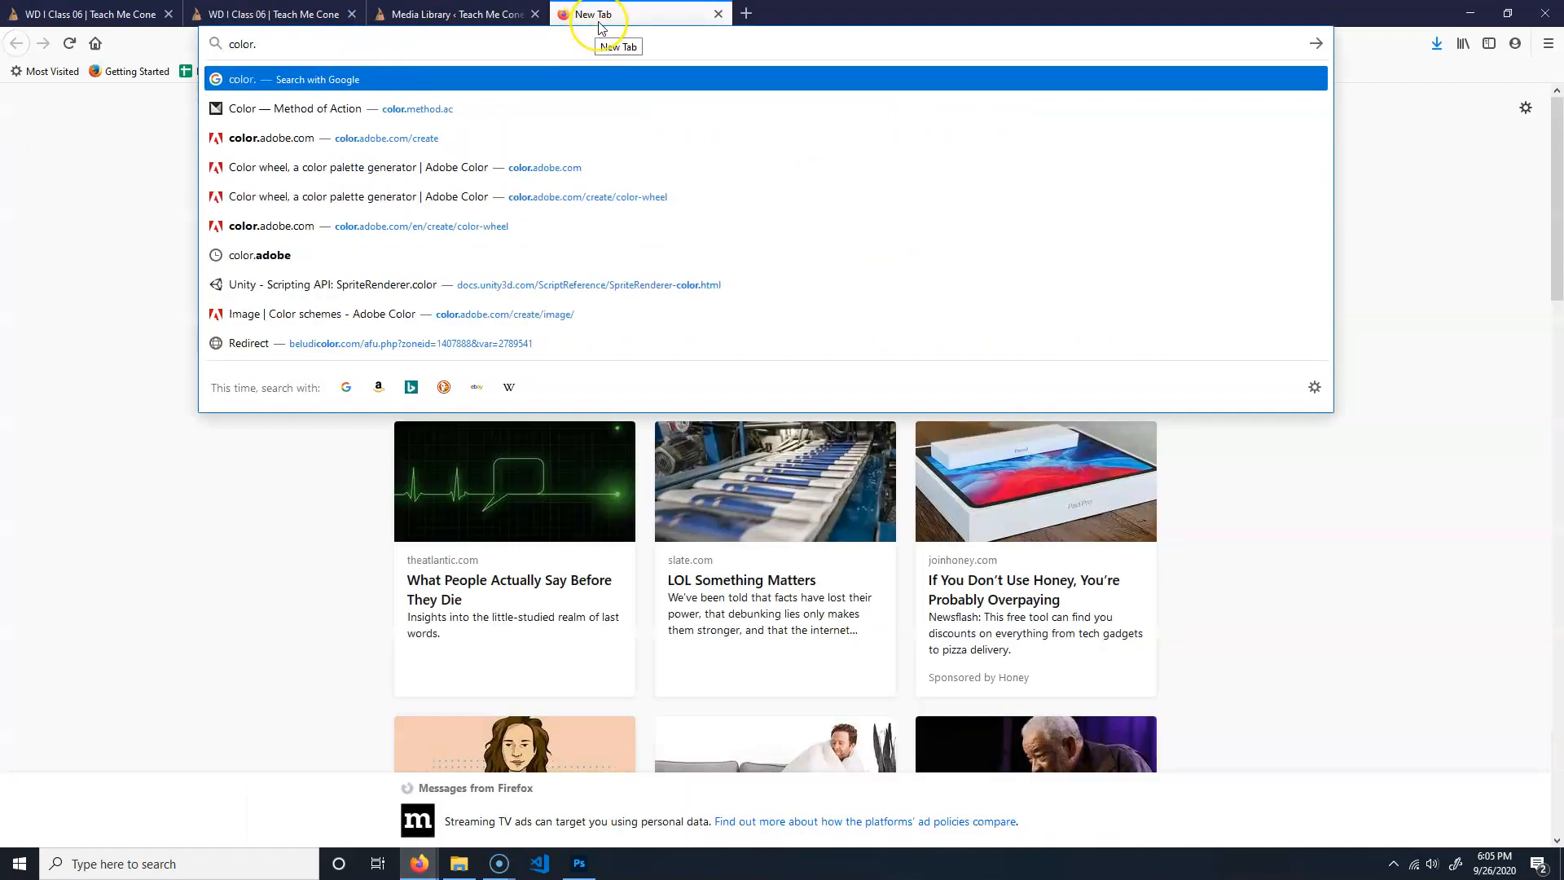
{"action": "type", "text": "adobe.com"}
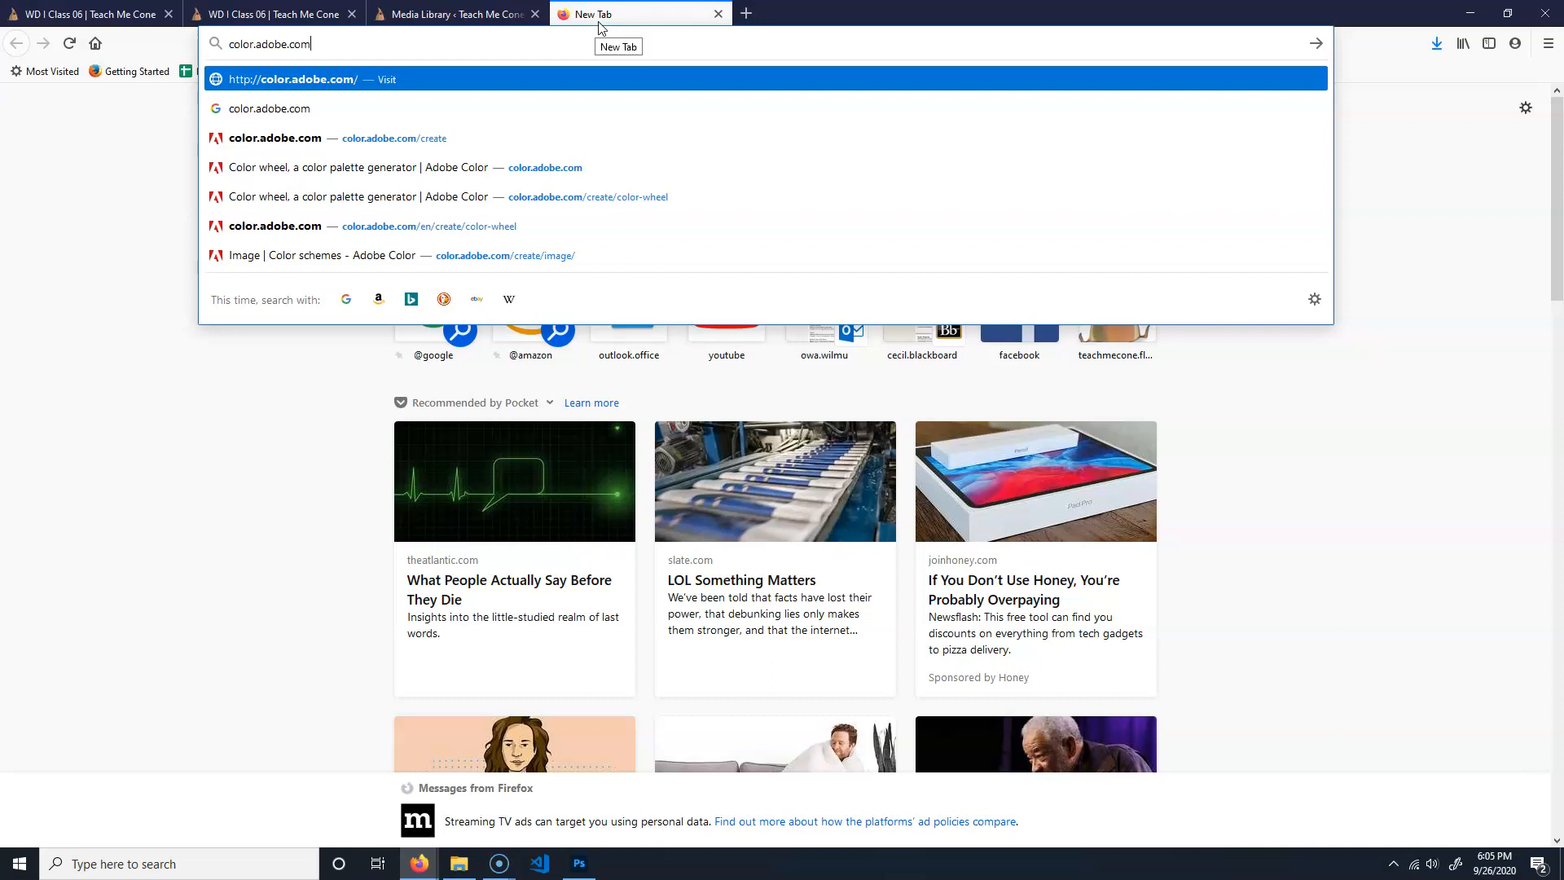
{"action": "key", "text": "Return"}
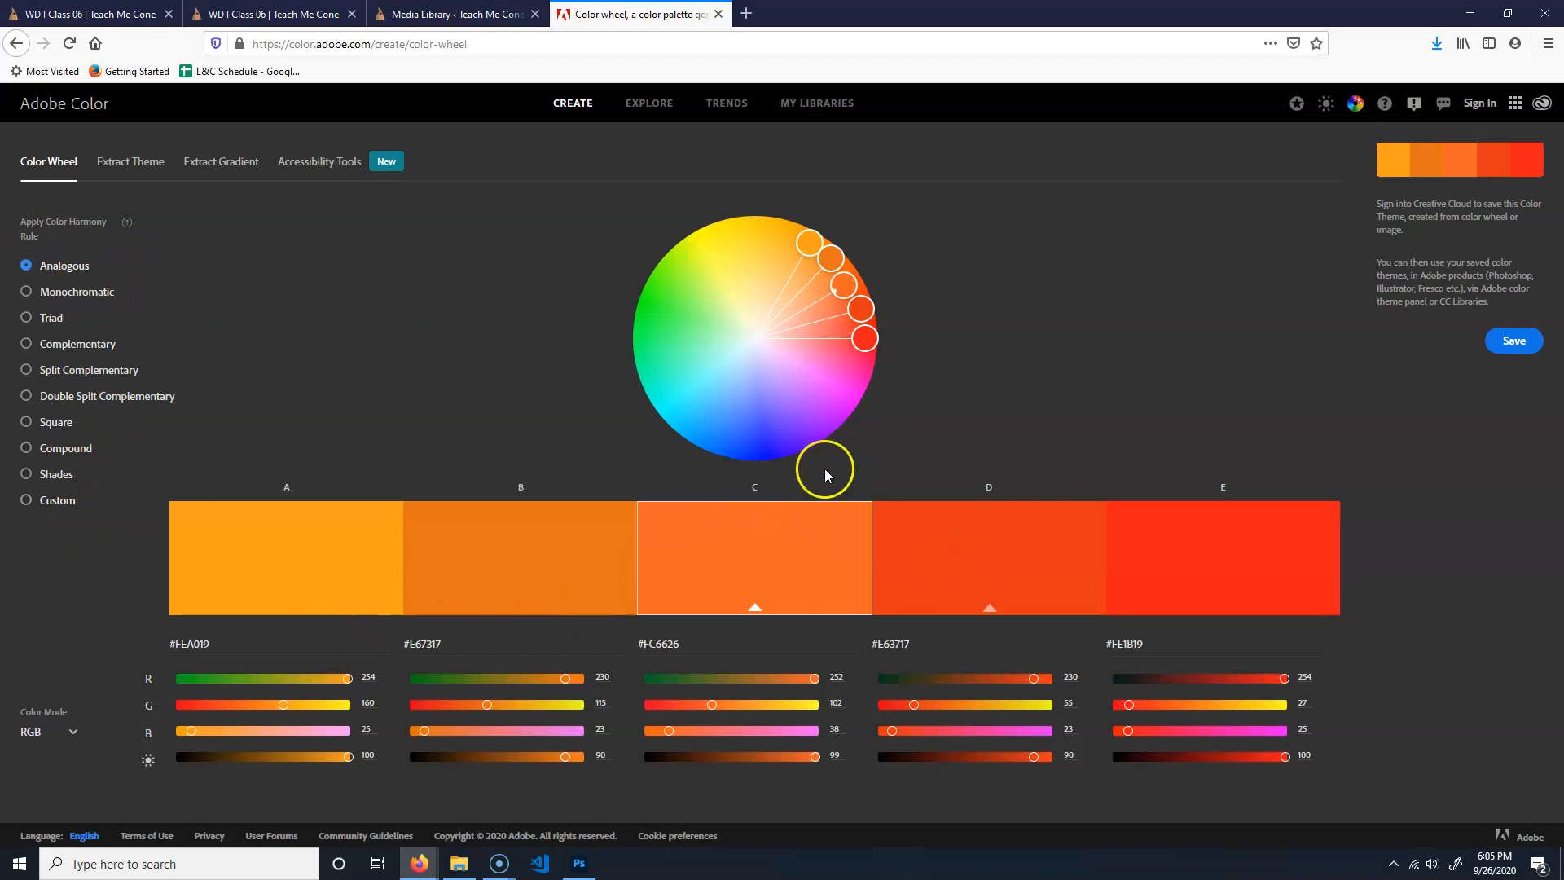
- Move color A of the analogous palette on the color wheel to pale cream #FFEFBE and select its hex code
{"action": "left_click_drag", "start_coordinate": [805, 240], "coordinate": [761, 304]}
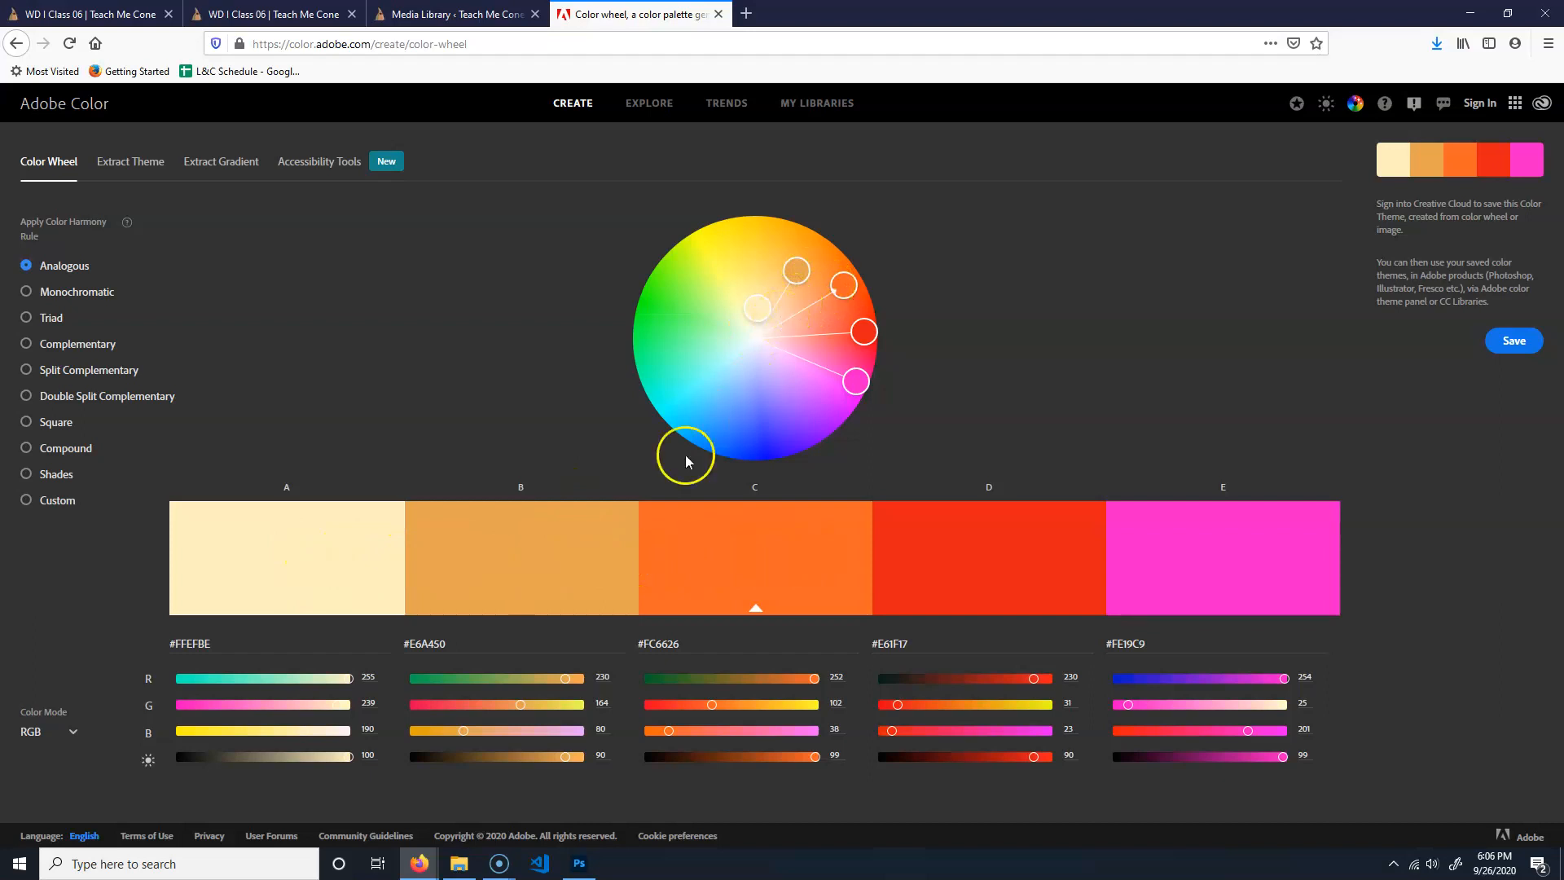
{"action": "left_click", "coordinate": [214, 642]}
{"action": "mouse_move", "coordinate": [158, 635]}
{"action": "left_mouse_down"}
{"action": "mouse_move", "coordinate": [213, 644]}
{"action": "mouse_move", "coordinate": [152, 646]}
{"action": "left_mouse_up"}
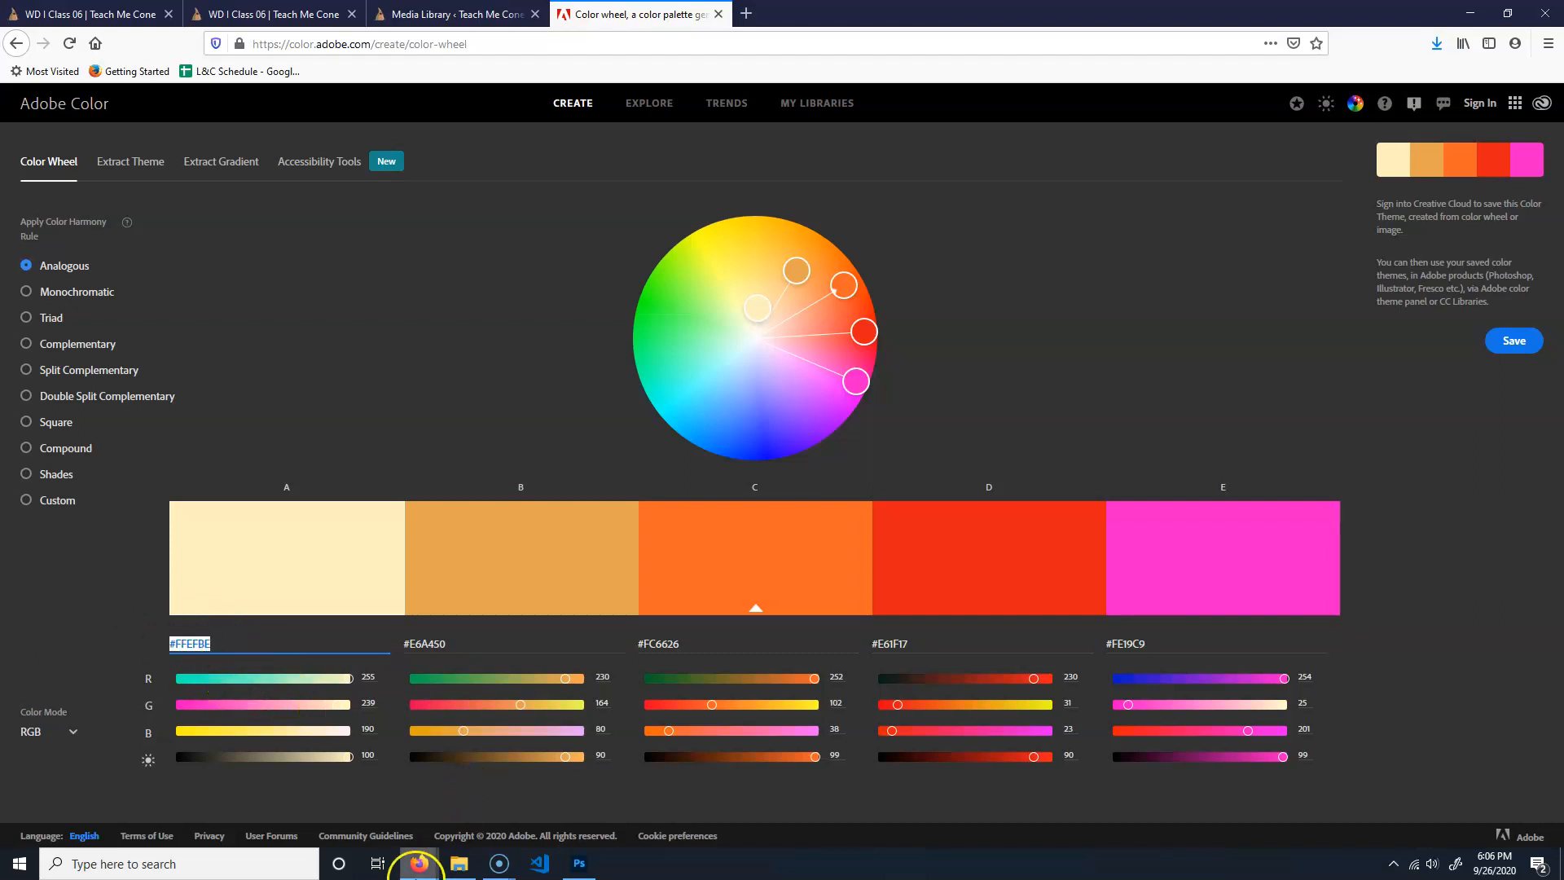
- Switch back to Photoshop and rename the empty layer above Background as color
{"action": "left_click", "coordinate": [579, 862]}
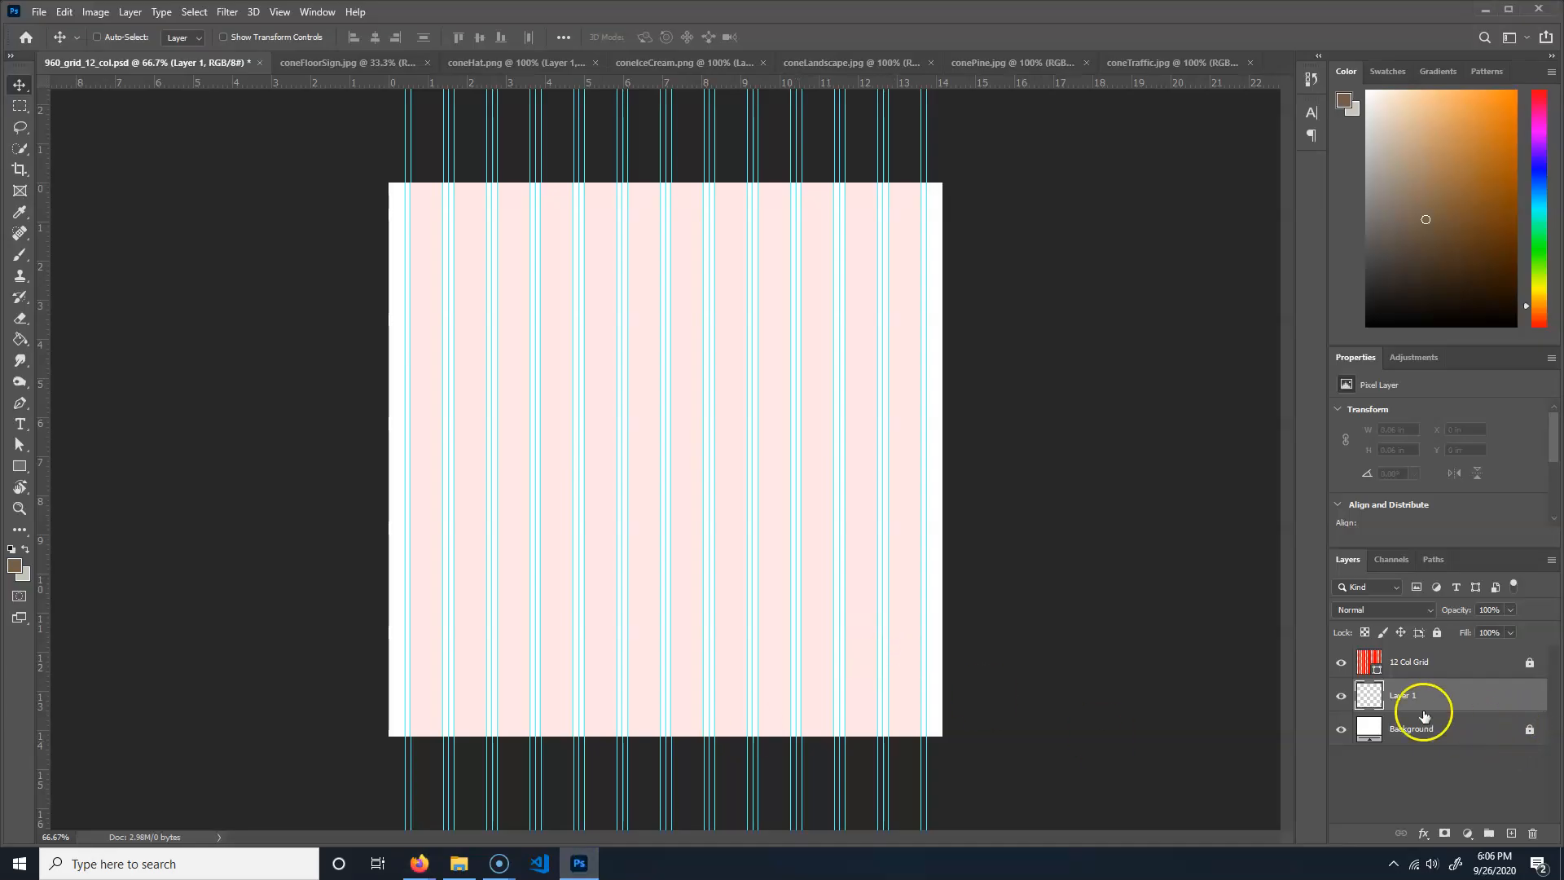
{"action": "double_click", "coordinate": [1402, 696]}
{"action": "type", "text": "color"}
{"action": "key", "text": "Return"}
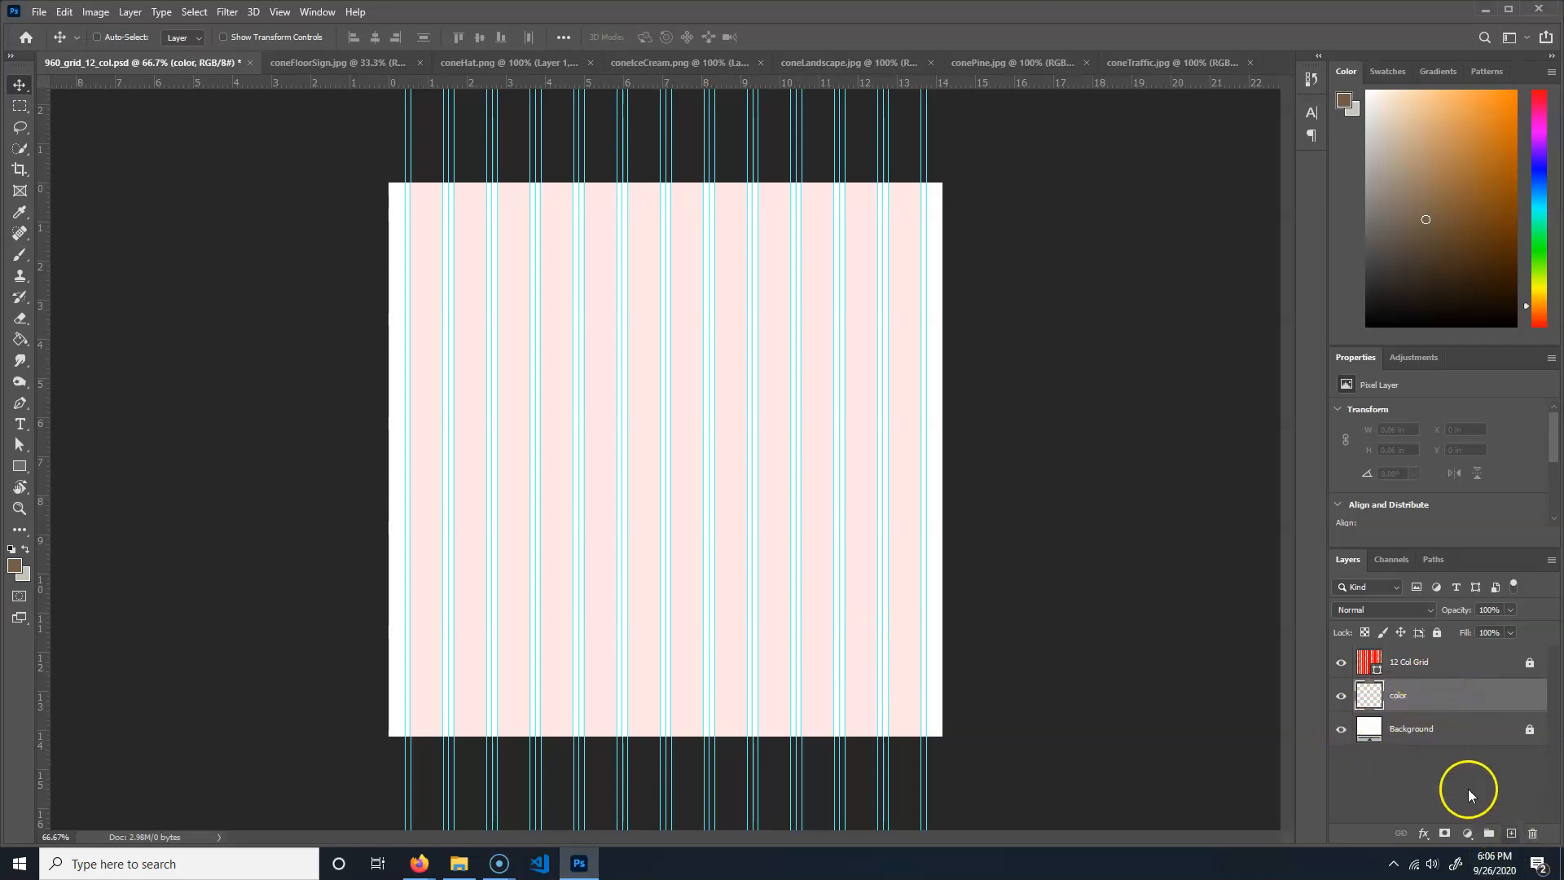
- Delete the color layer and select the 12 Col Grid layer
{"action": "left_click_drag", "start_coordinate": [1431, 694], "coordinate": [1534, 834]}
{"action": "left_click", "coordinate": [1424, 662]}
{"action": "left_click", "coordinate": [1405, 703]}
{"action": "left_click", "coordinate": [1415, 663]}
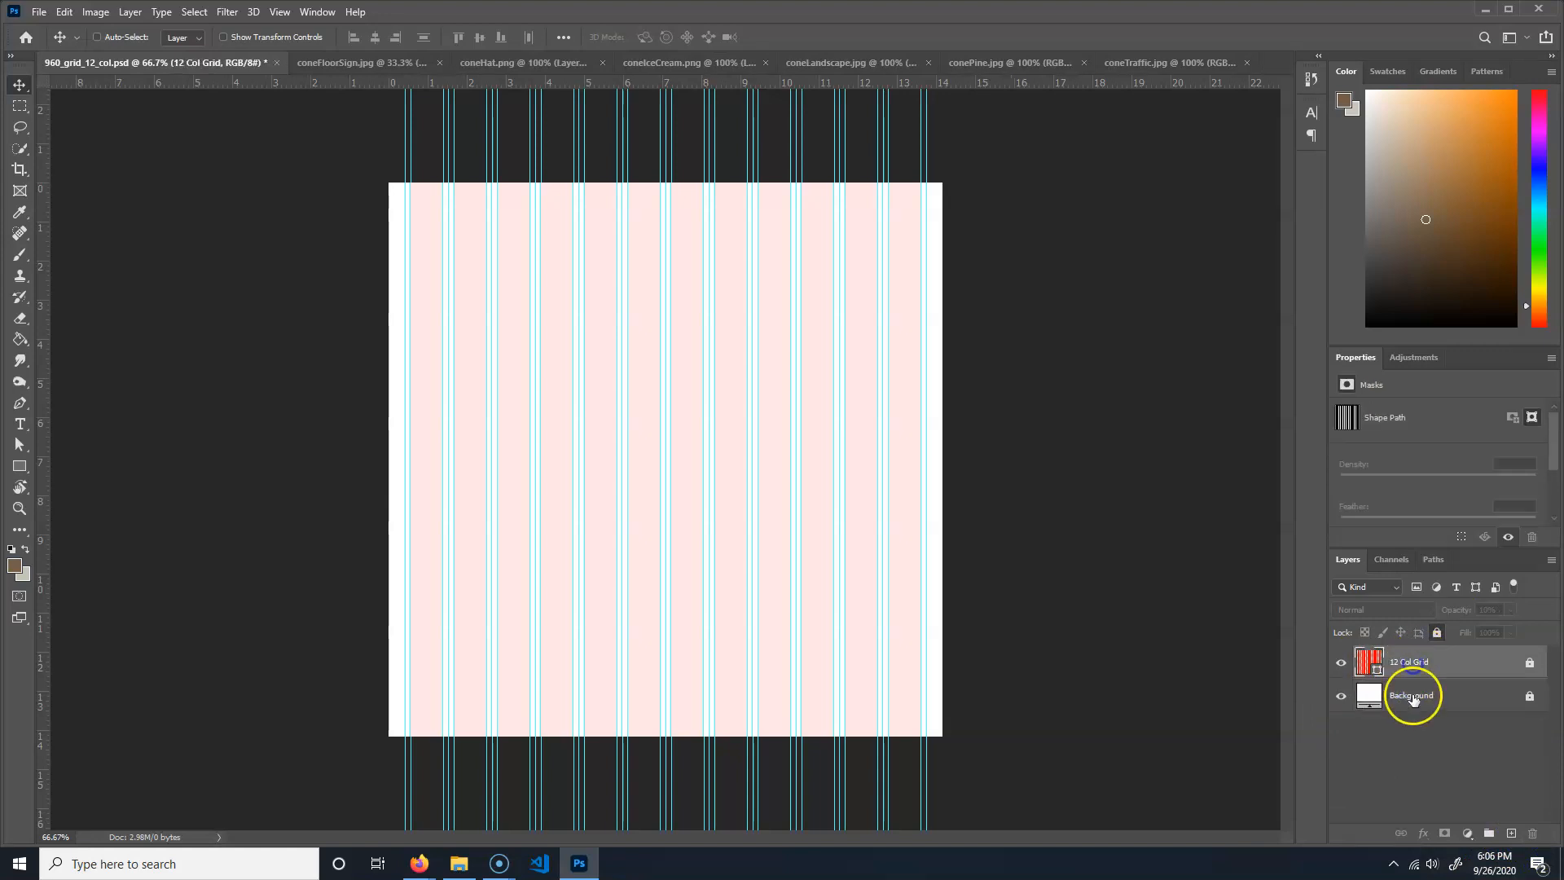
- Select the Background layer and add a new empty layer directly above it
{"action": "left_click", "coordinate": [1413, 700]}
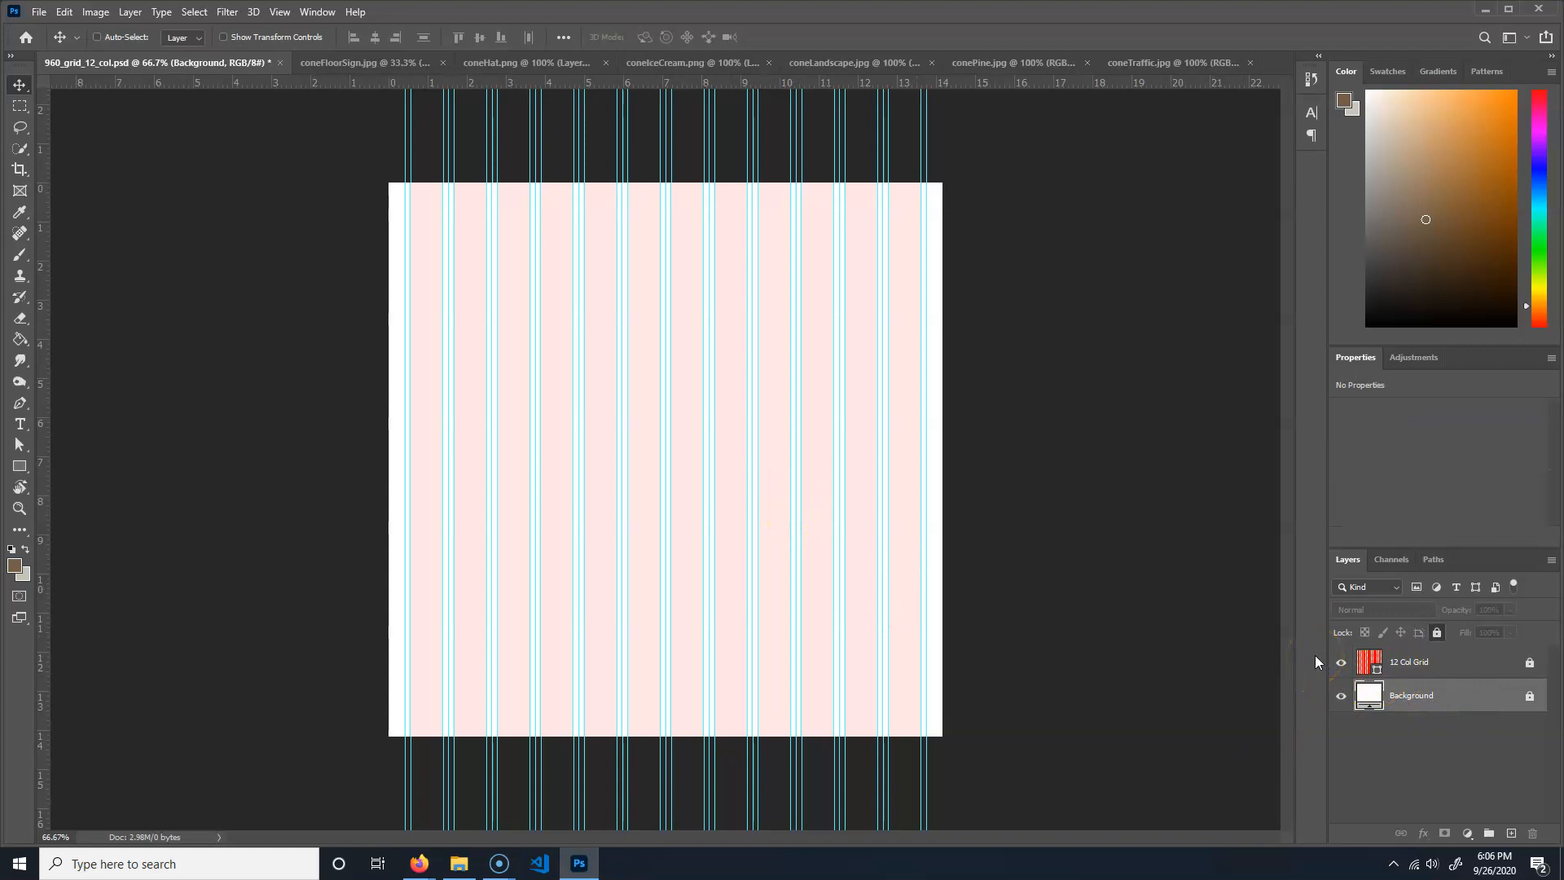
{"action": "left_click_drag", "start_coordinate": [1414, 696], "coordinate": [1522, 831]}
{"action": "left_click", "coordinate": [1511, 833]}
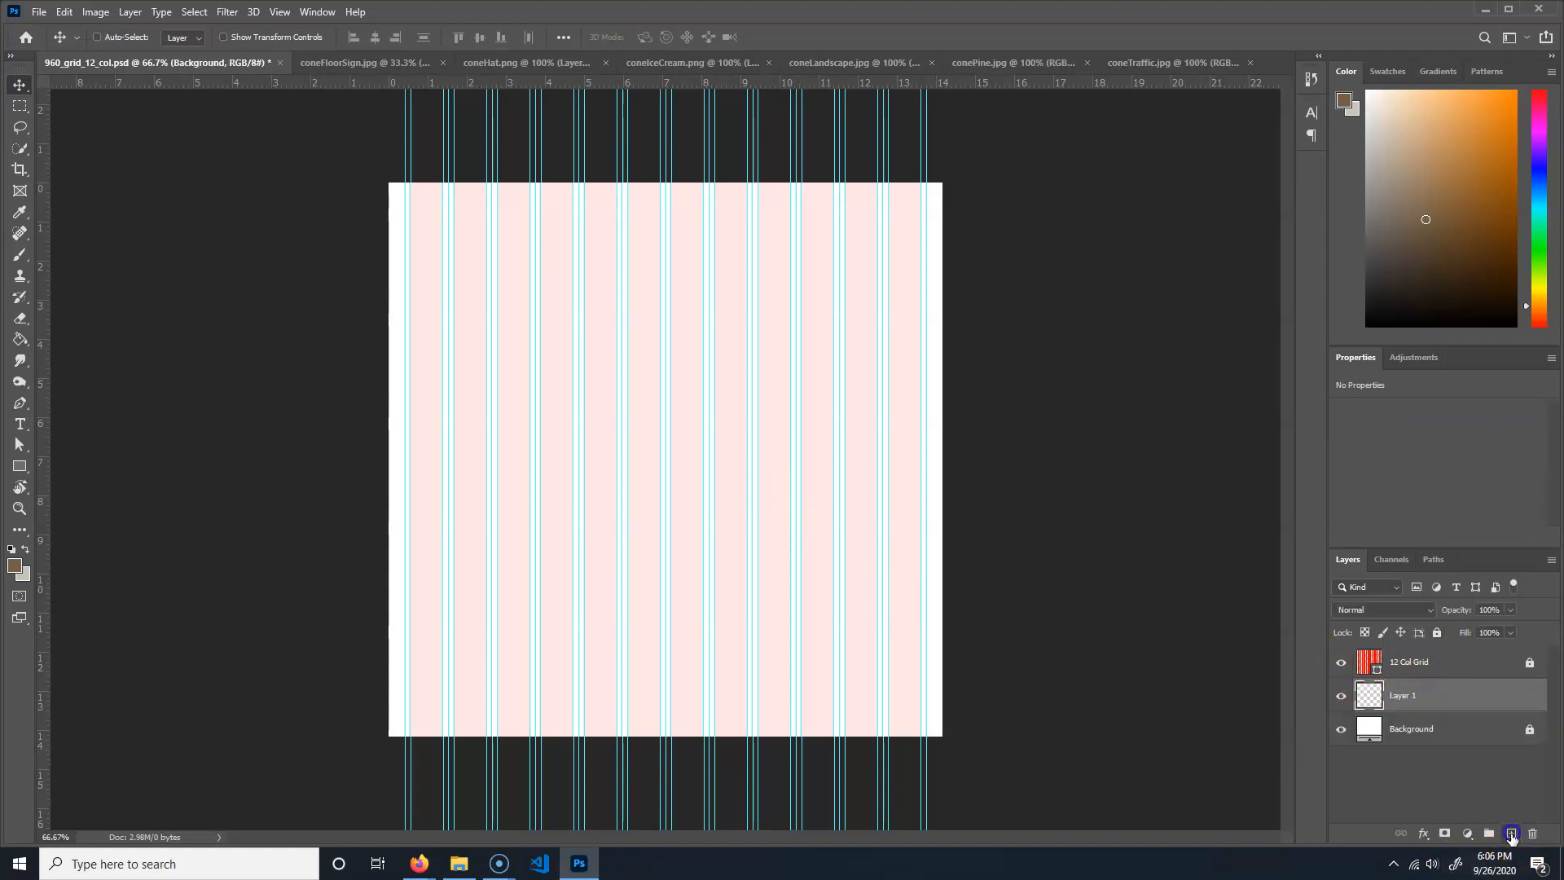
- Rename the new empty layer above Background as colors
{"action": "double_click", "coordinate": [1403, 696]}
{"action": "type", "text": "color"}
{"action": "key", "text": "Return"}
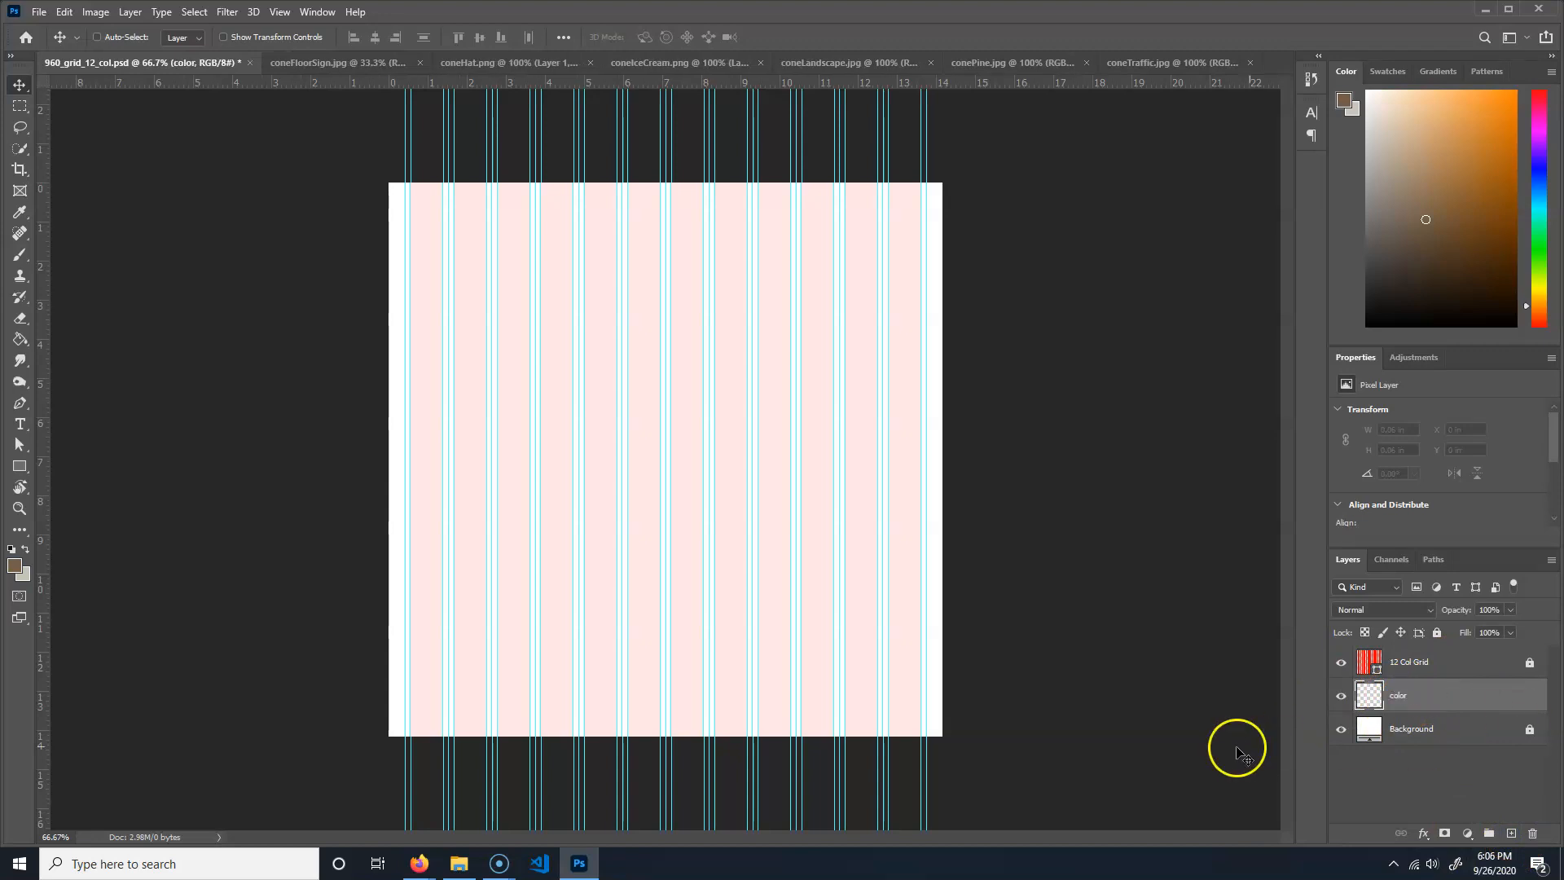
{"action": "double_click", "coordinate": [1399, 695]}
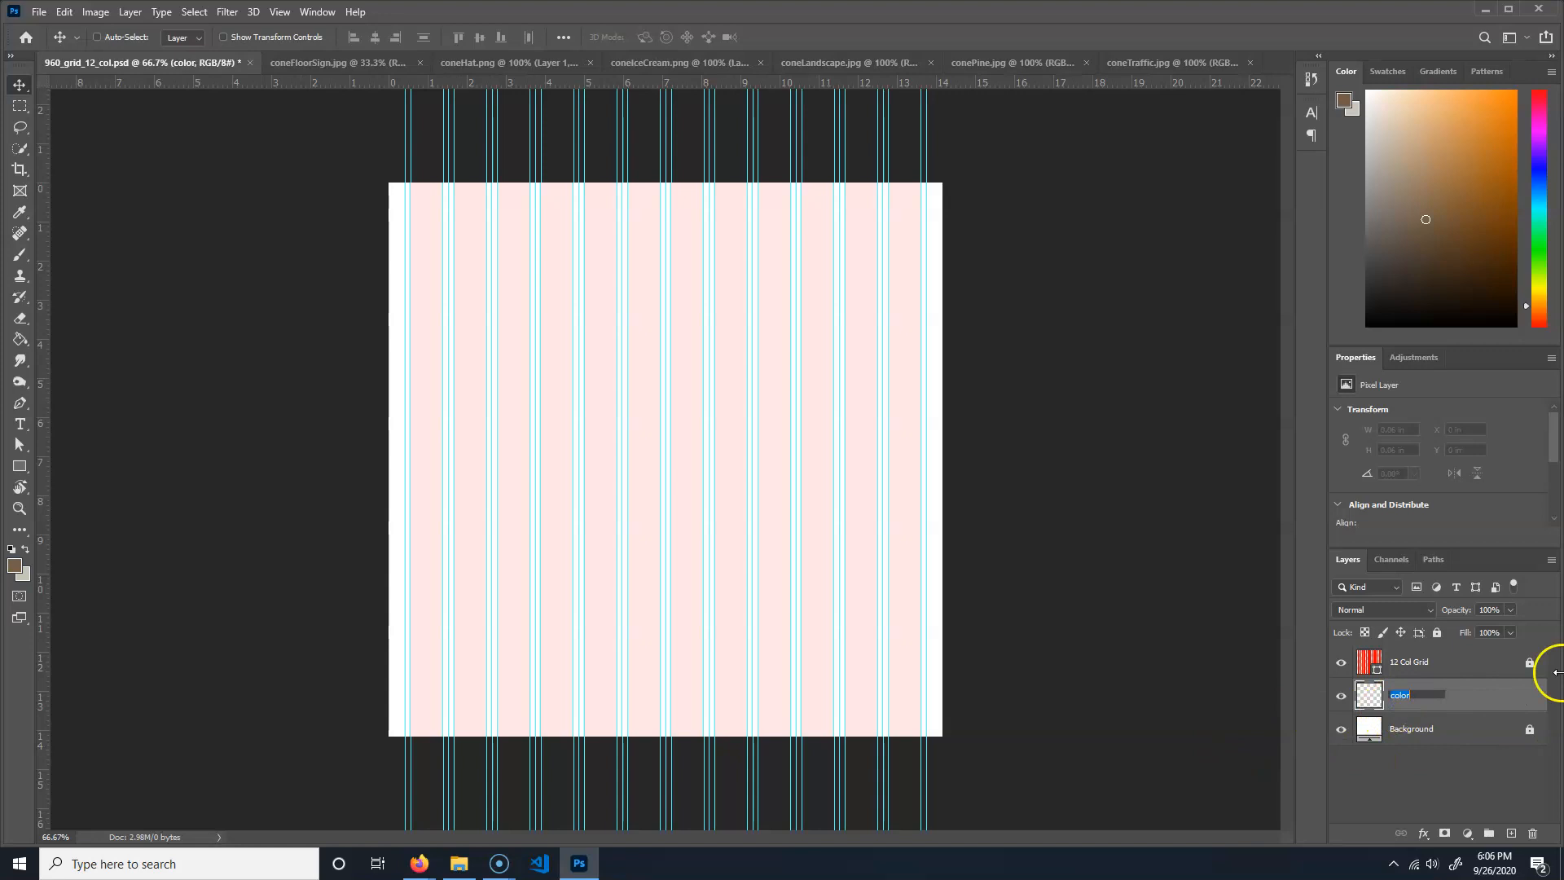
{"action": "type", "text": "s"}
{"action": "key", "text": "Return"}
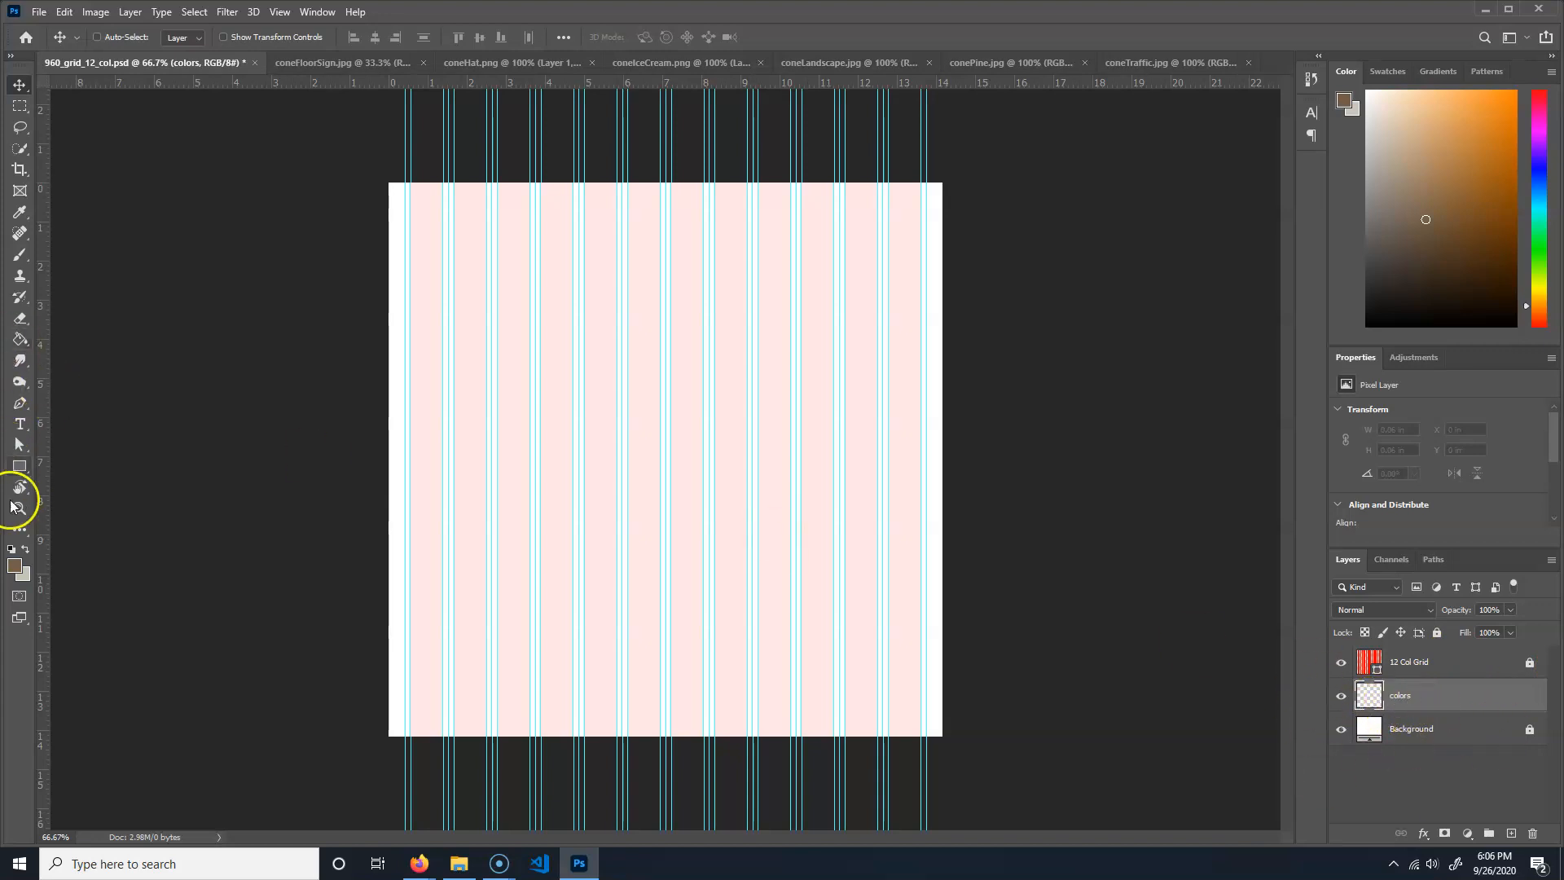
- Activate the Brush tool with a hard round tip and set its size to 80 px
{"action": "left_click", "coordinate": [18, 257]}
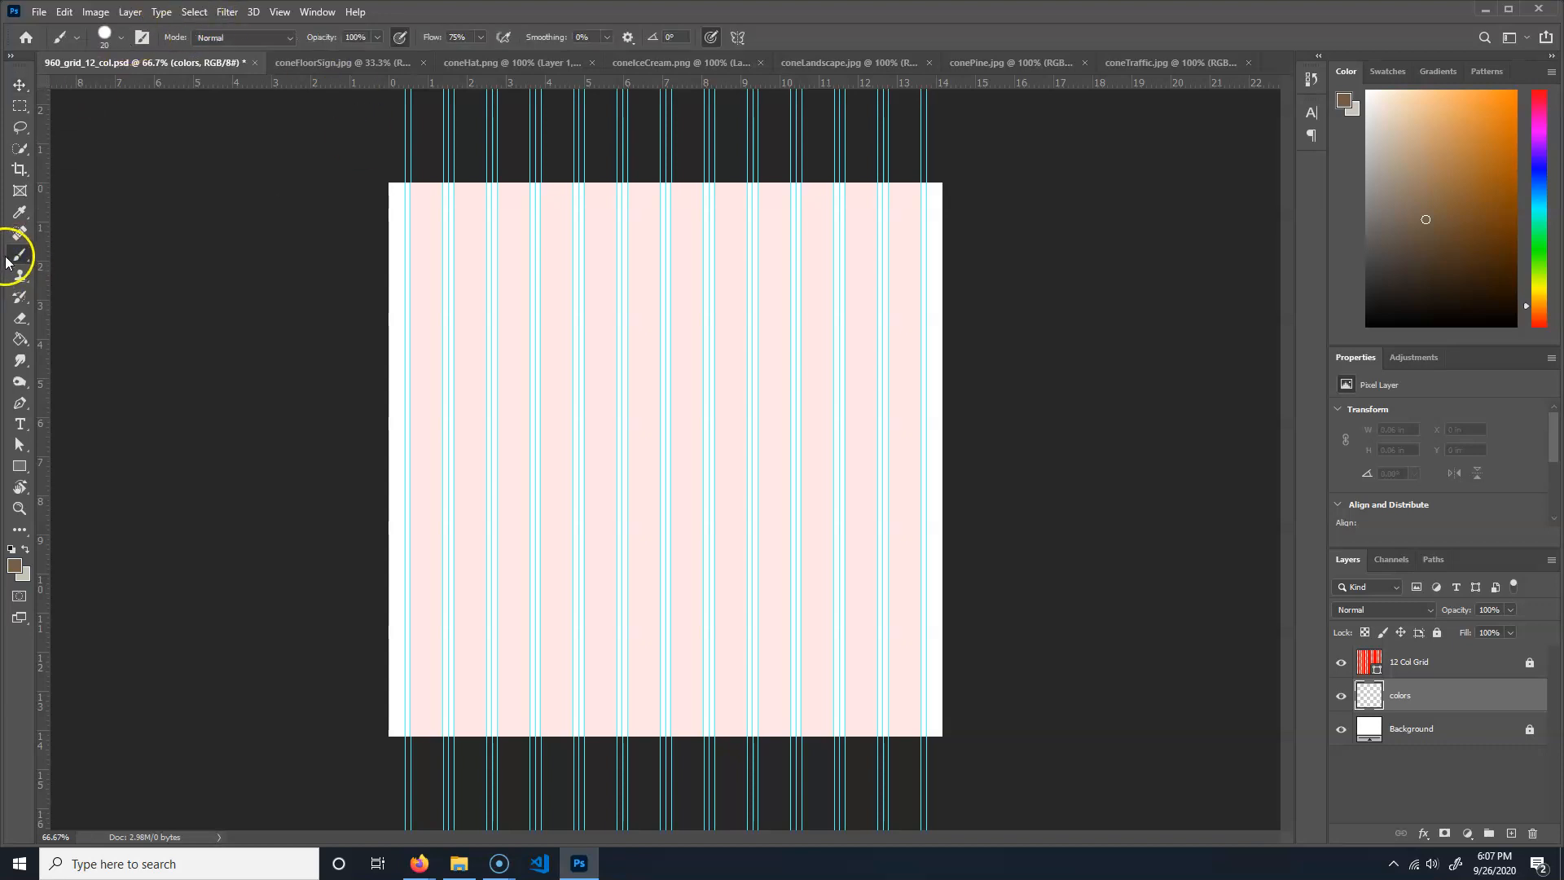
{"action": "right_click", "coordinate": [17, 255]}
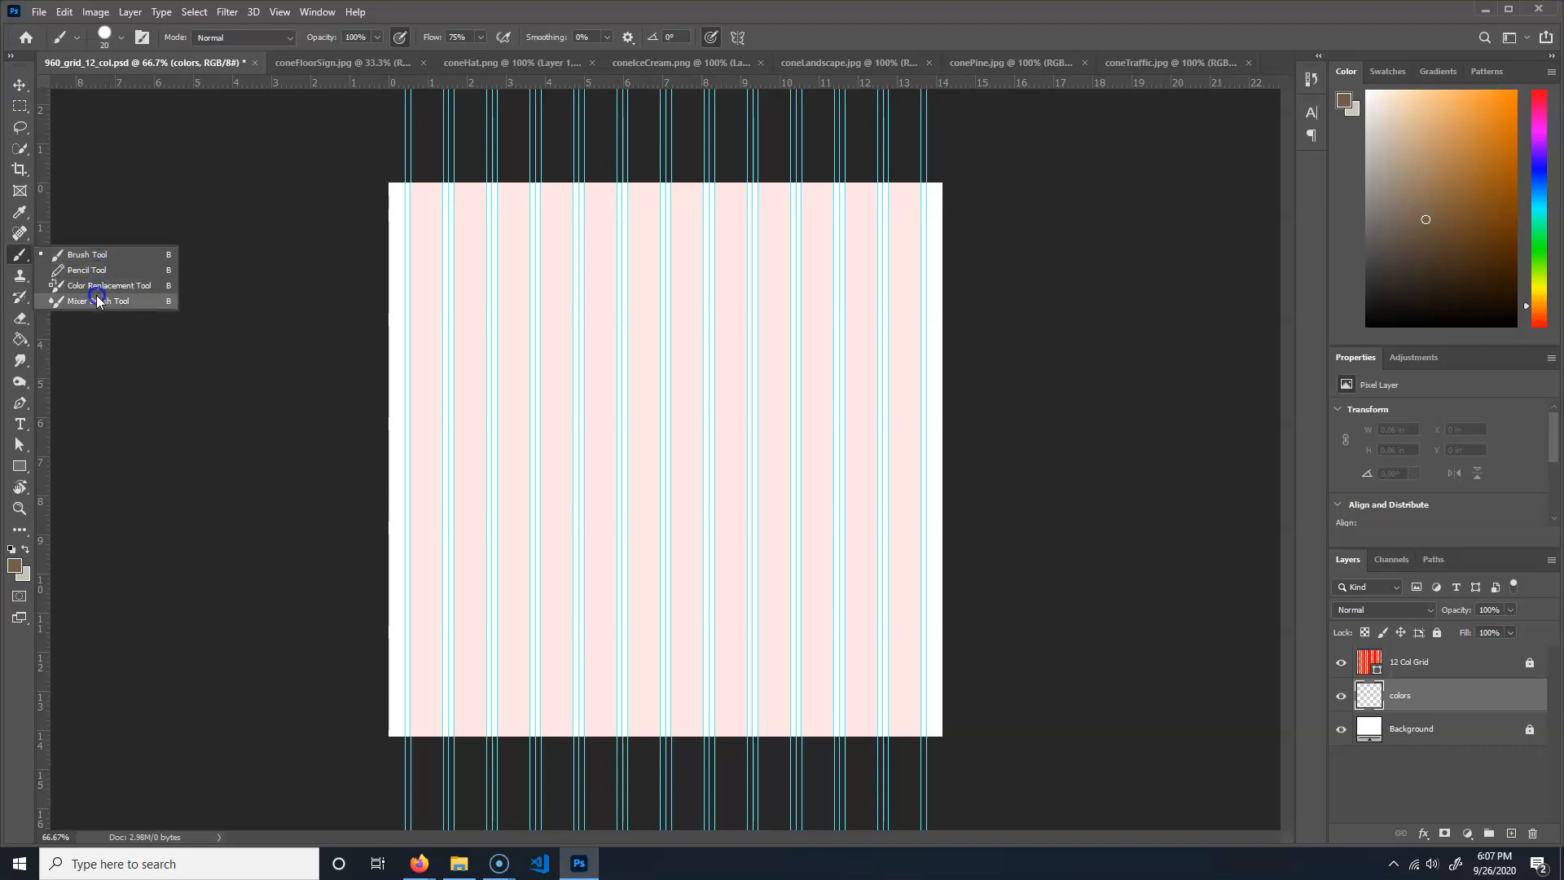
{"action": "left_click", "coordinate": [18, 255]}
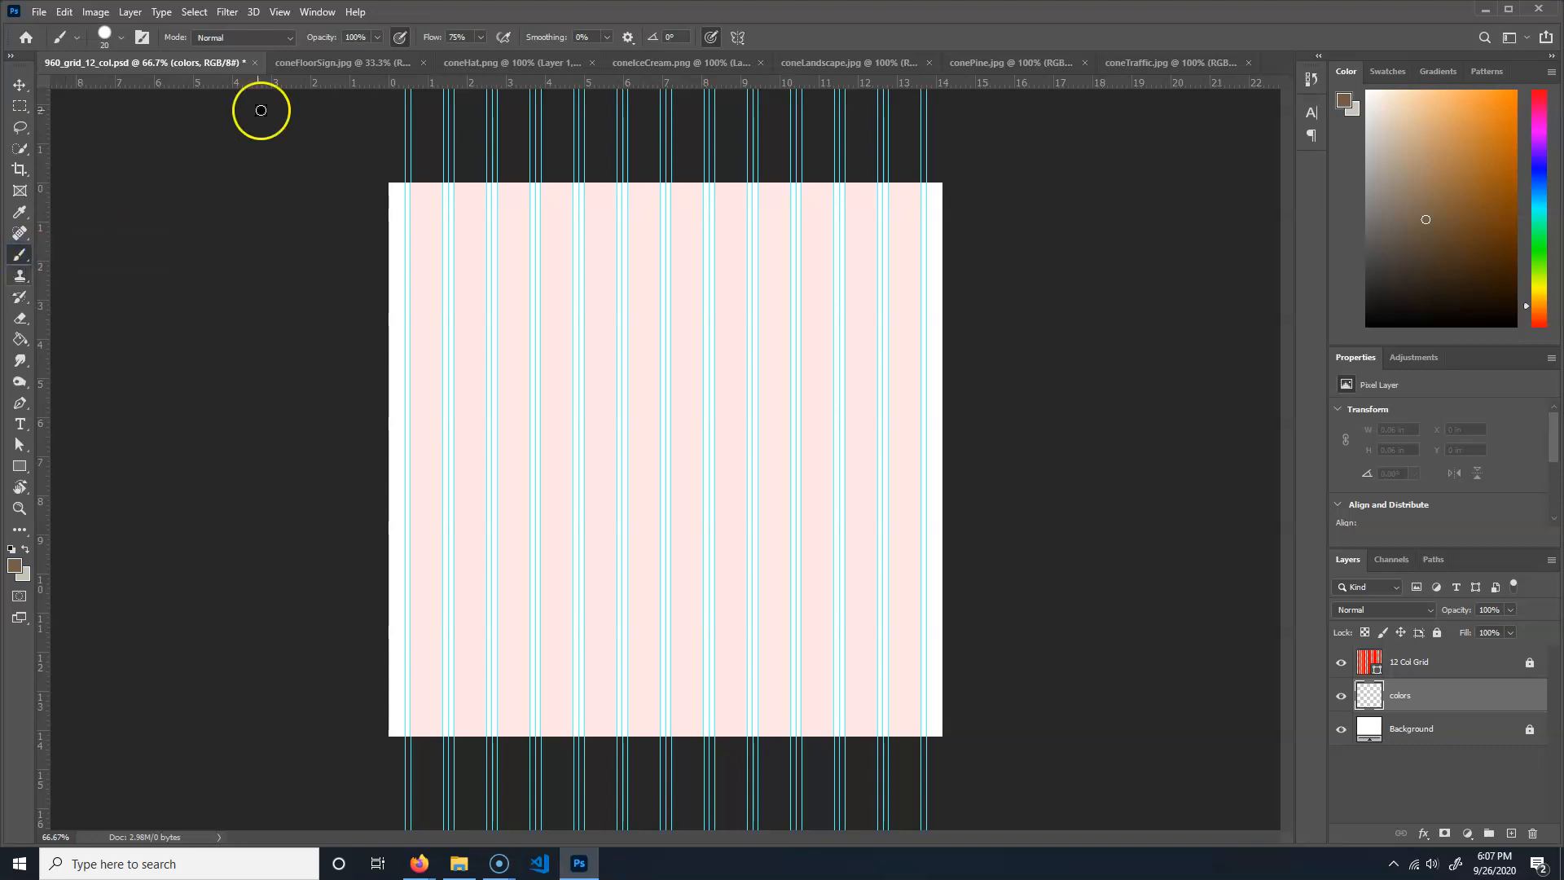
{"action": "left_click", "coordinate": [121, 41]}
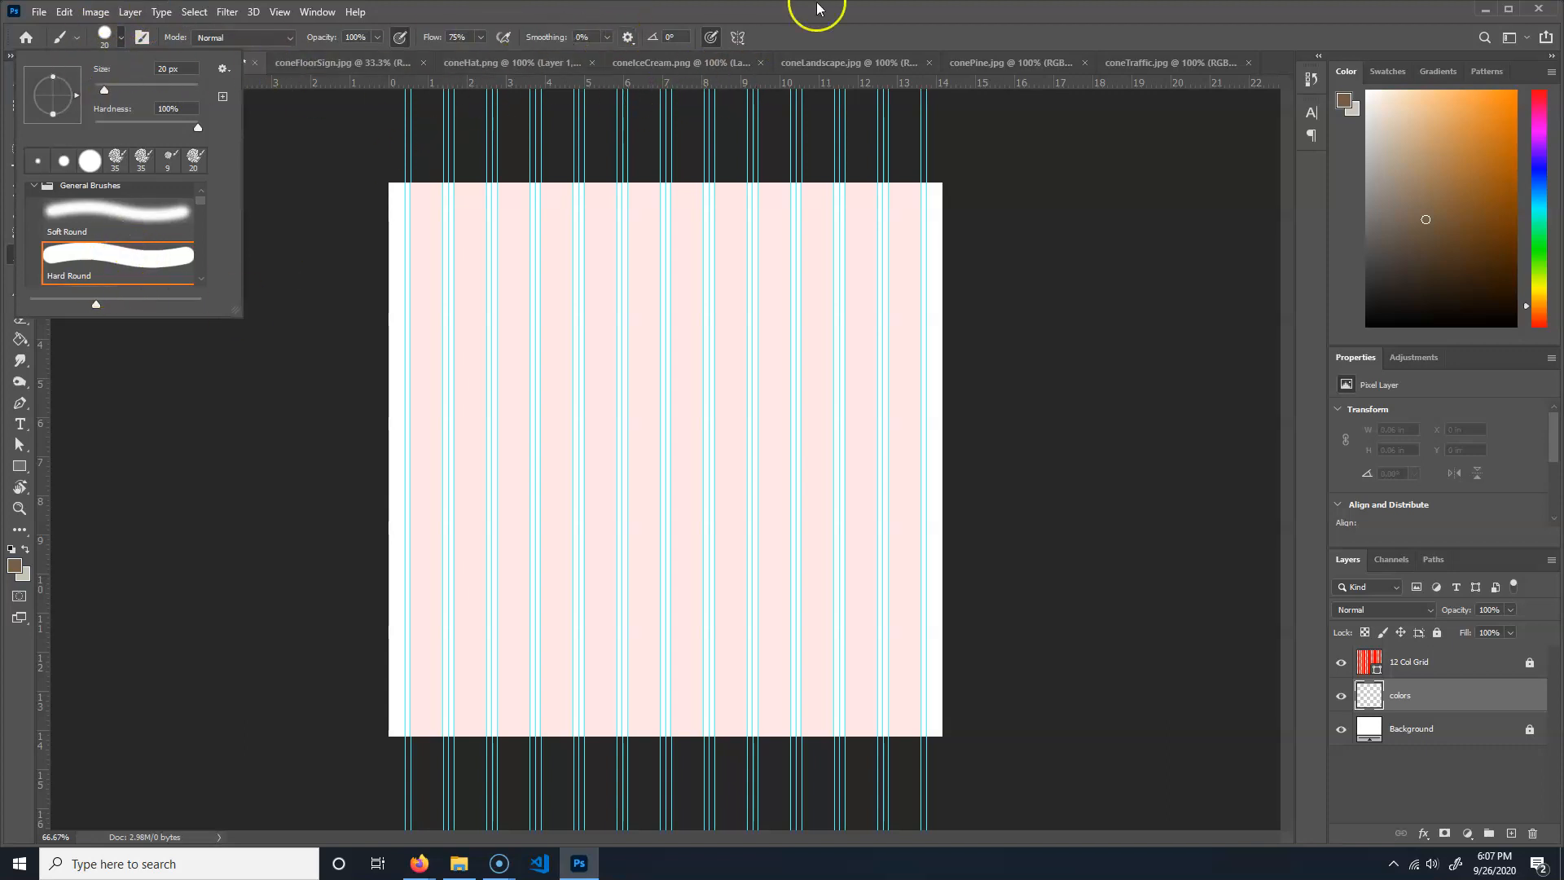
{"action": "left_click", "coordinate": [851, 4]}
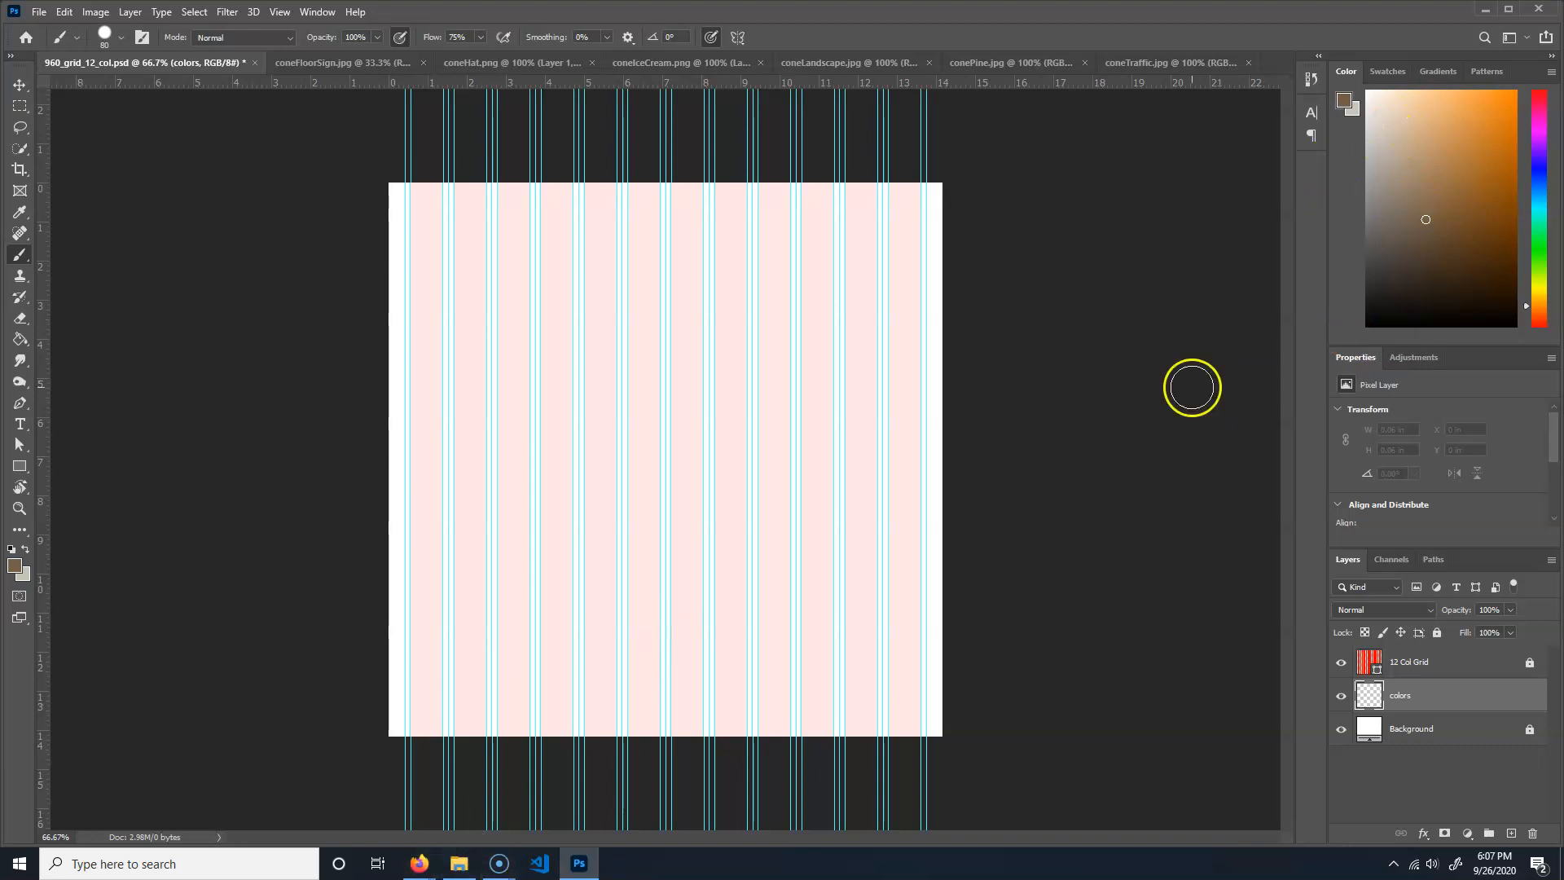
- Set the foreground color to #FFEFBE and paint a round swatch about 1.5 in wide near the canvas's lower-left corner
{"action": "left_click", "coordinate": [14, 566]}
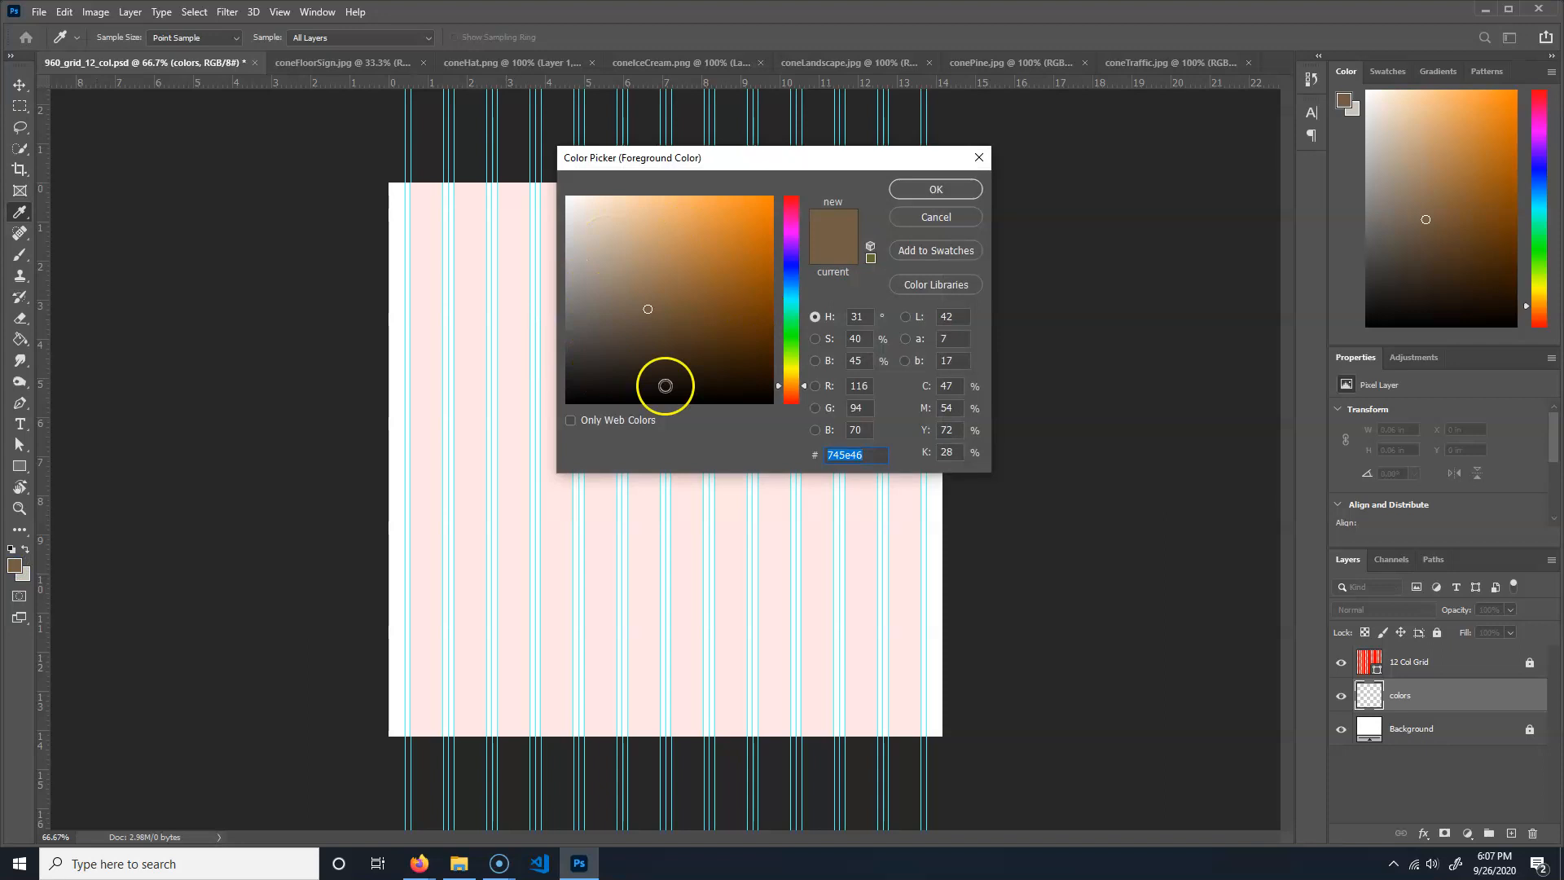
{"action": "left_click", "coordinate": [879, 455]}
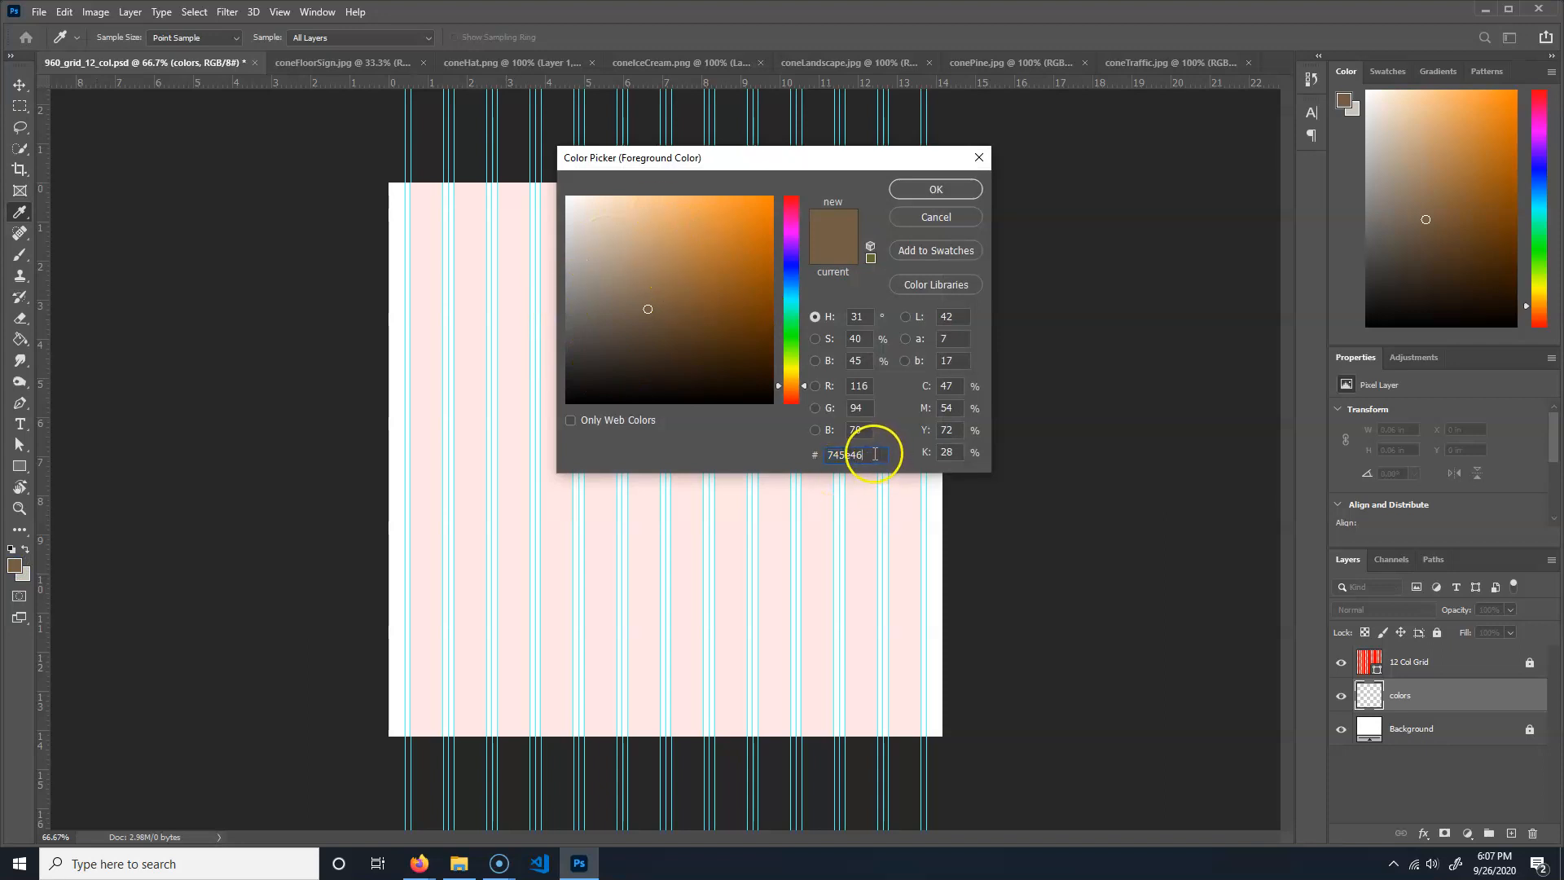
{"action": "left_click_drag", "start_coordinate": [878, 456], "coordinate": [800, 447]}
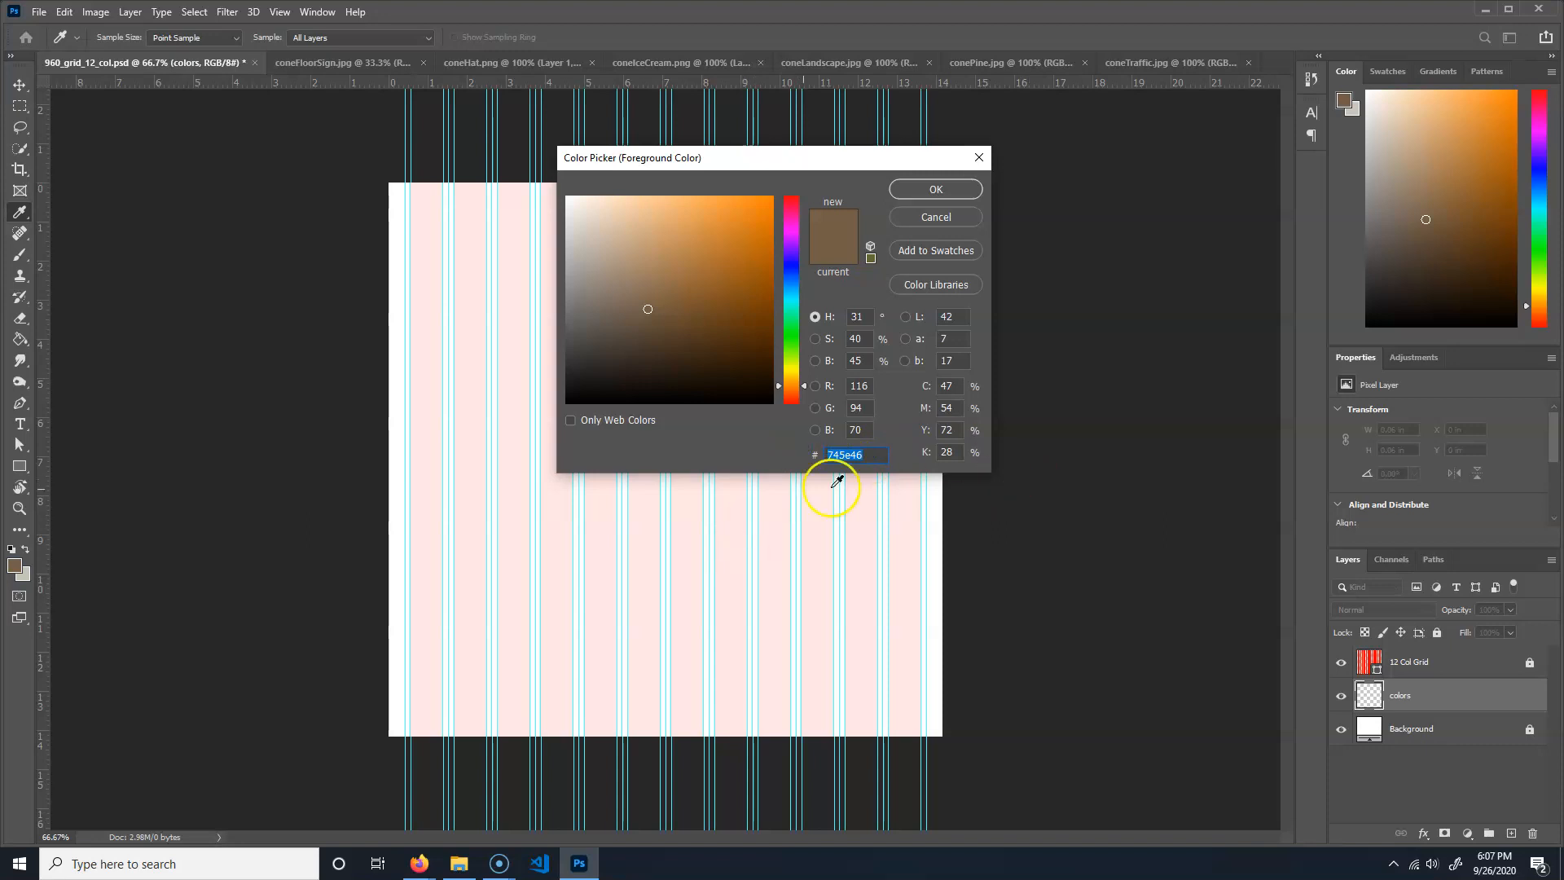
{"action": "type", "text": "#FFEFBE"}
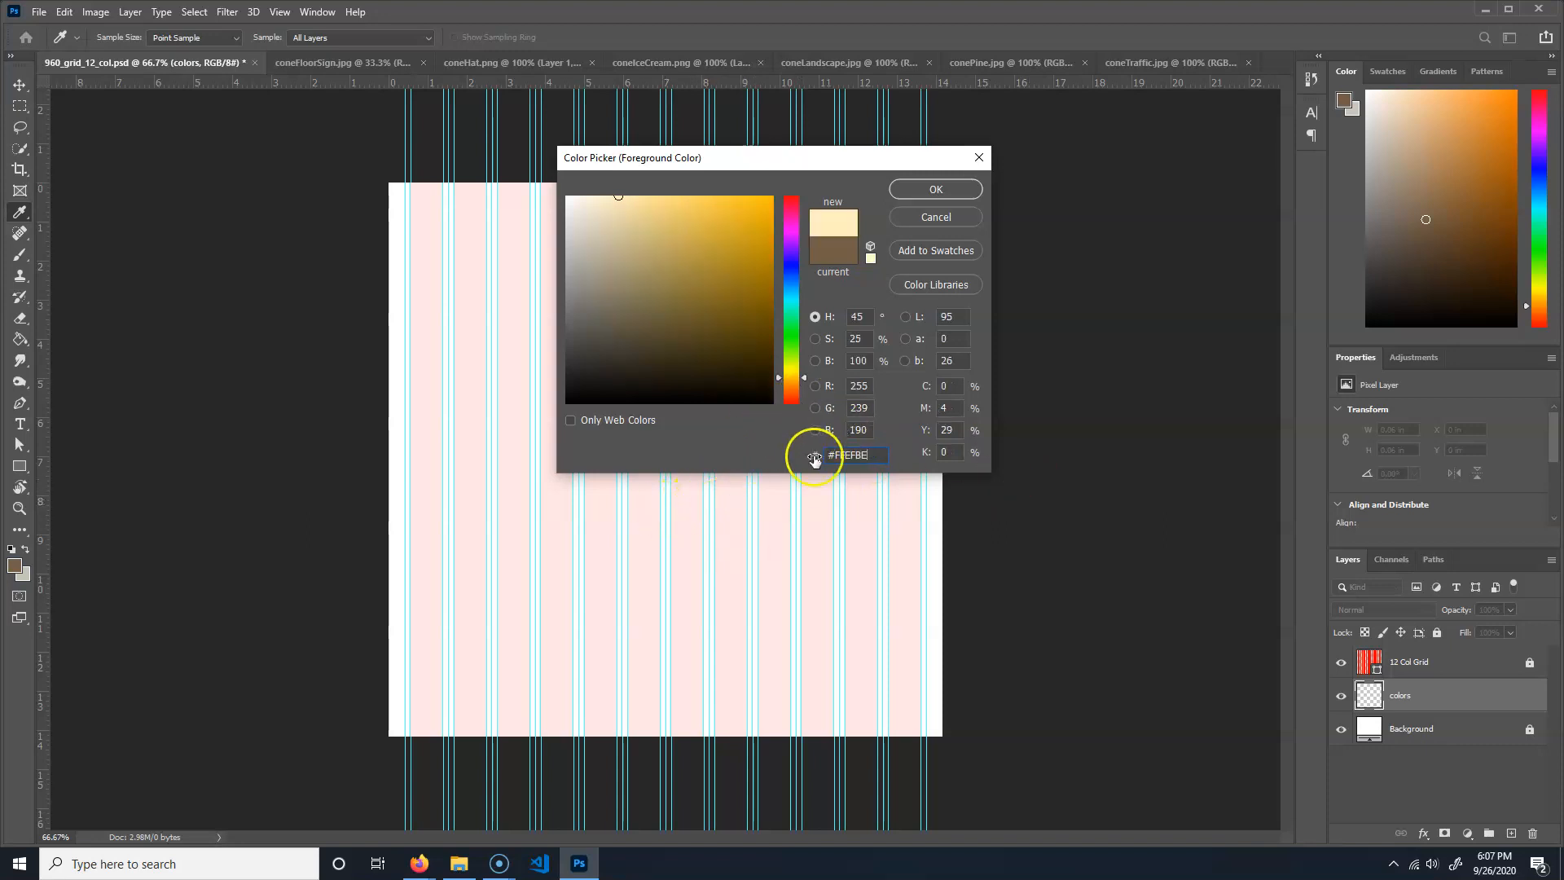
{"action": "key", "text": "Return"}
{"action": "key", "text": "b"}
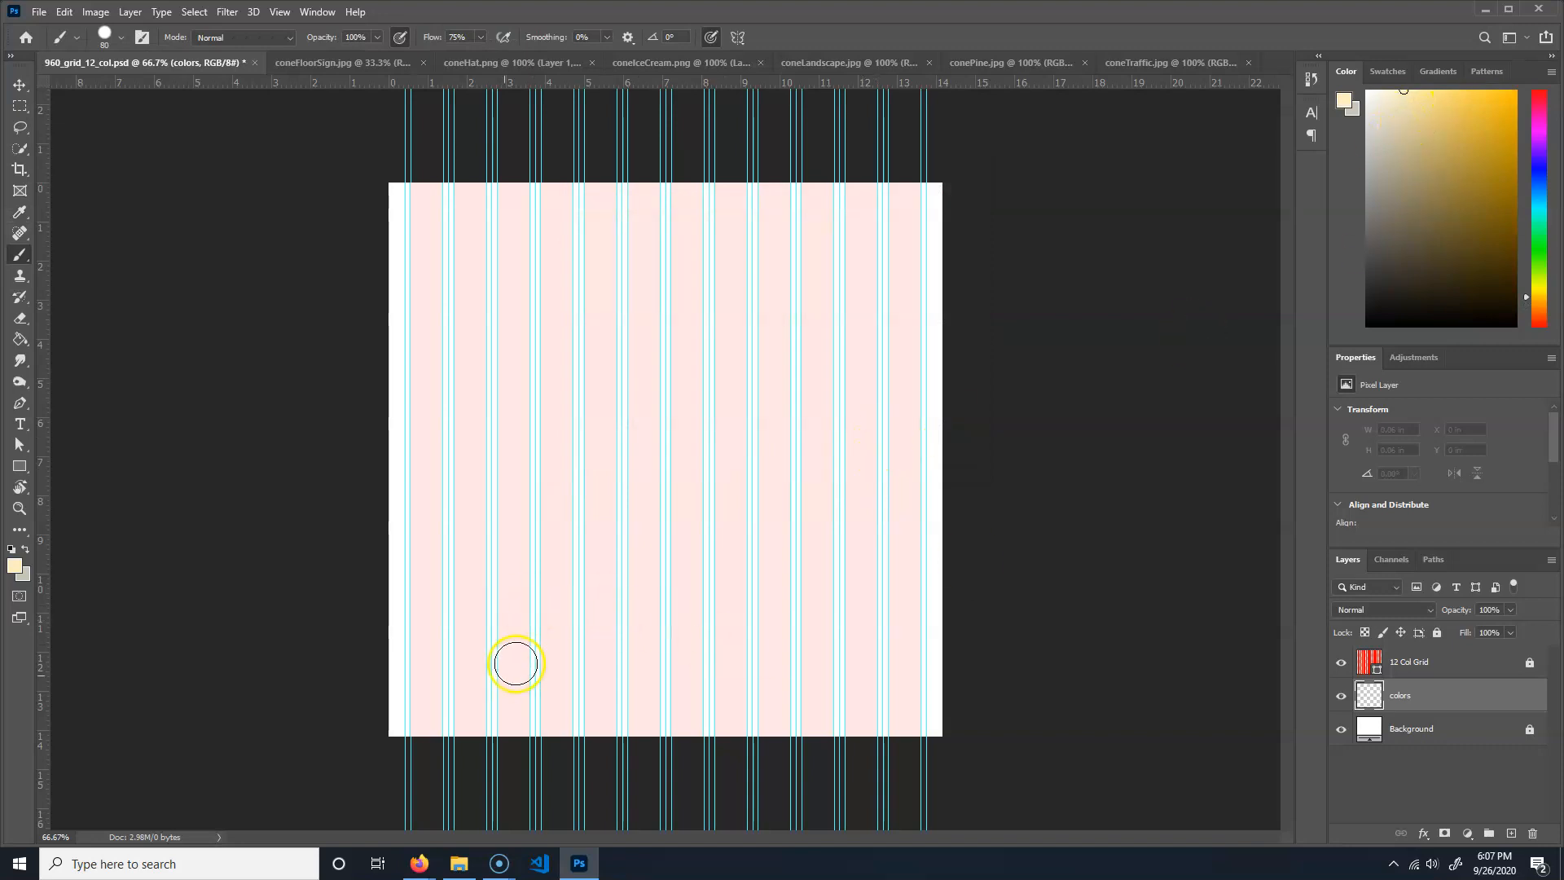
{"action": "left_click", "coordinate": [432, 704]}
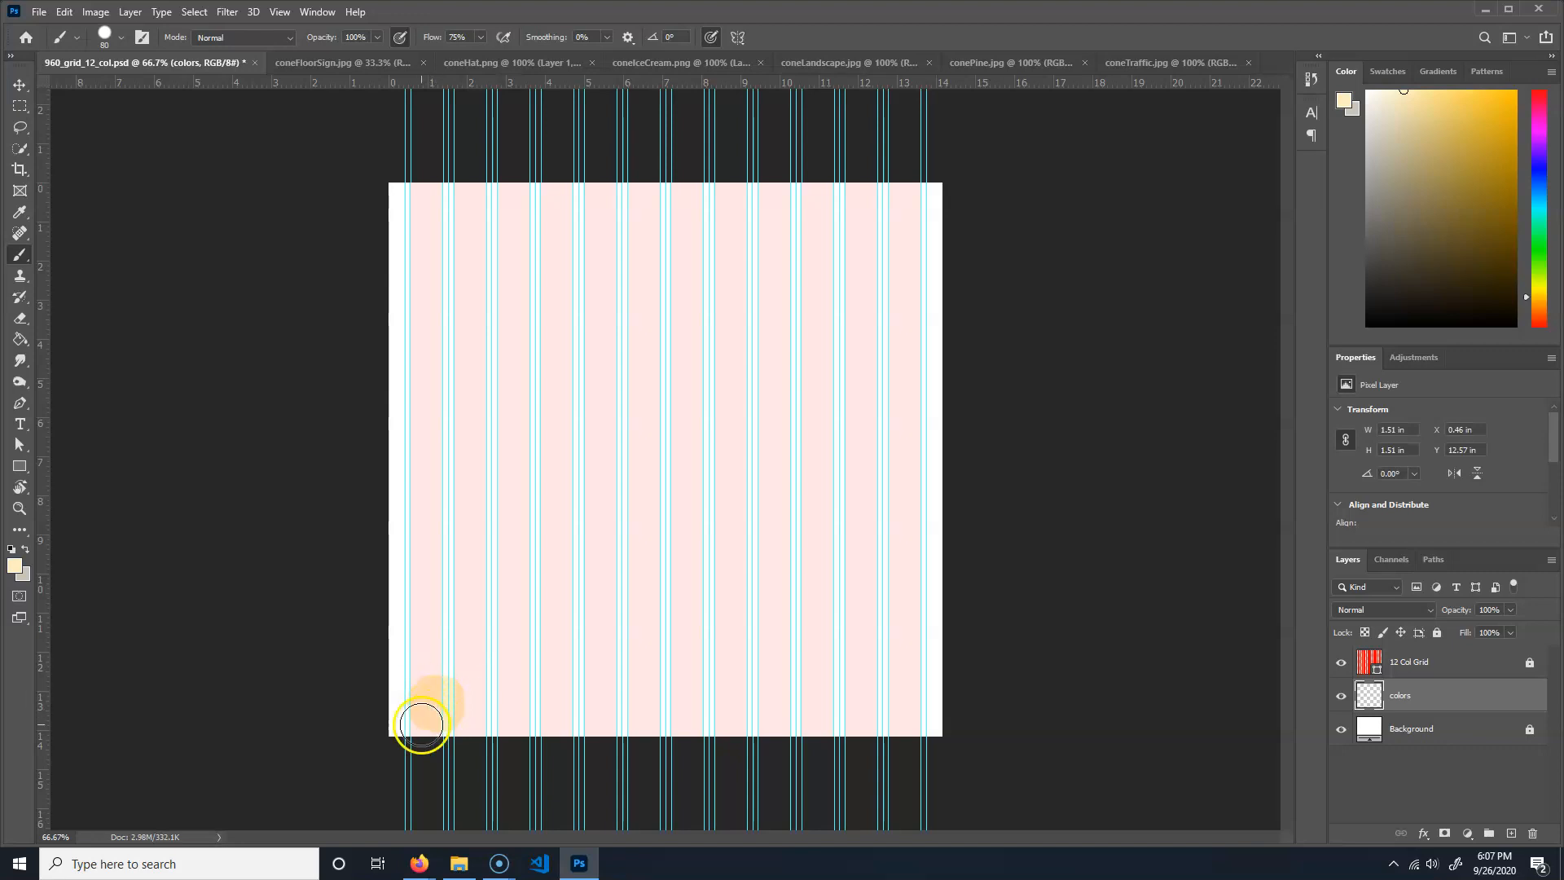
{"action": "left_click", "coordinate": [847, 698]}
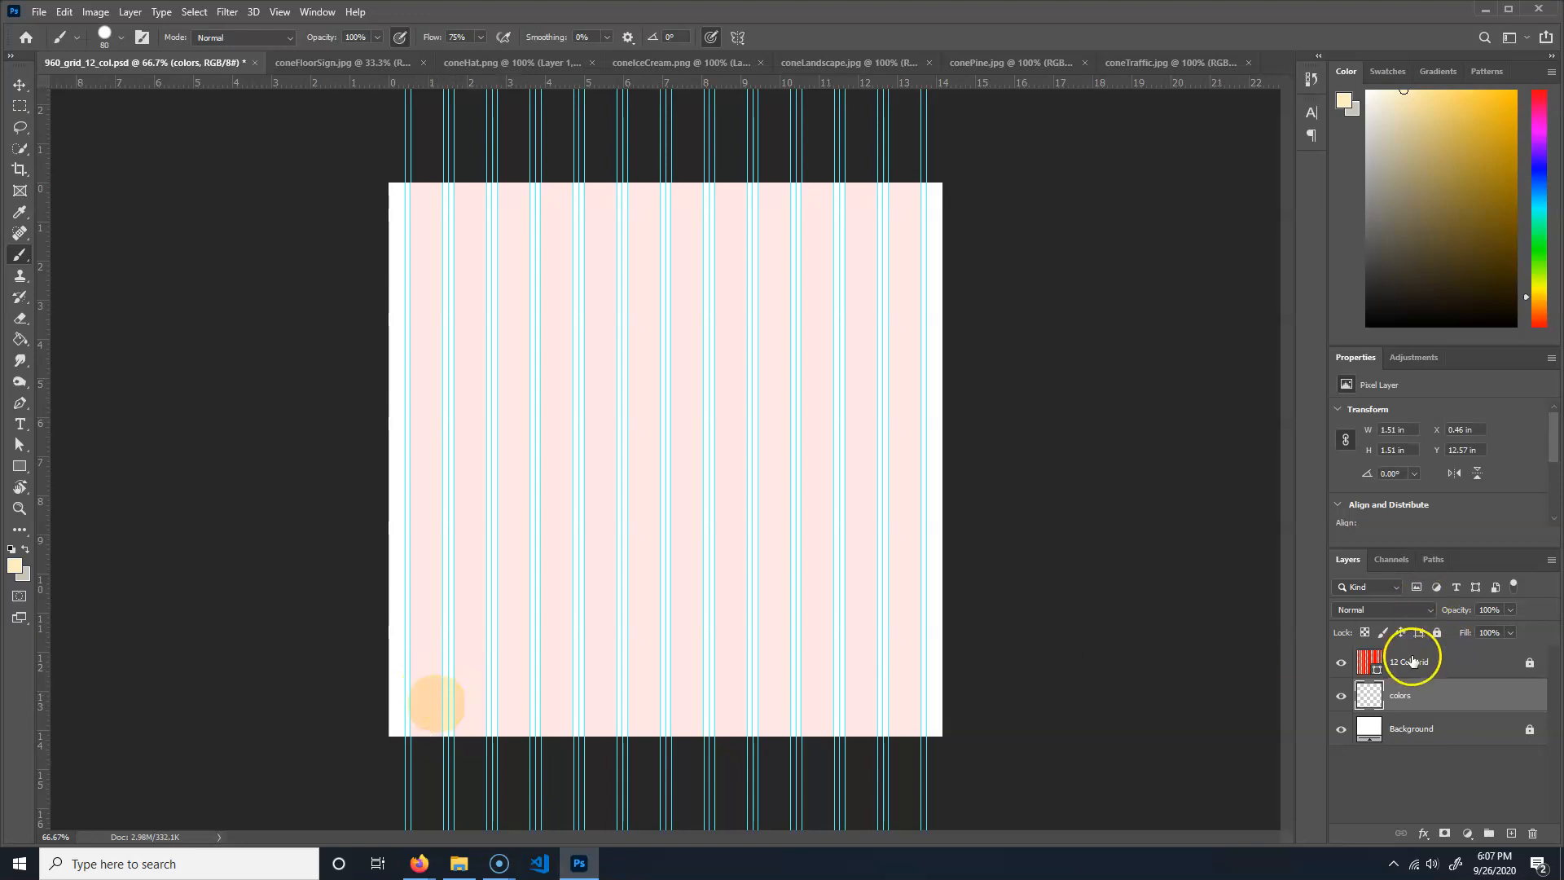
- Hide the 12 Col Grid layer and turn off the display of Extras to hide the guides
{"action": "left_click", "coordinate": [1343, 663]}
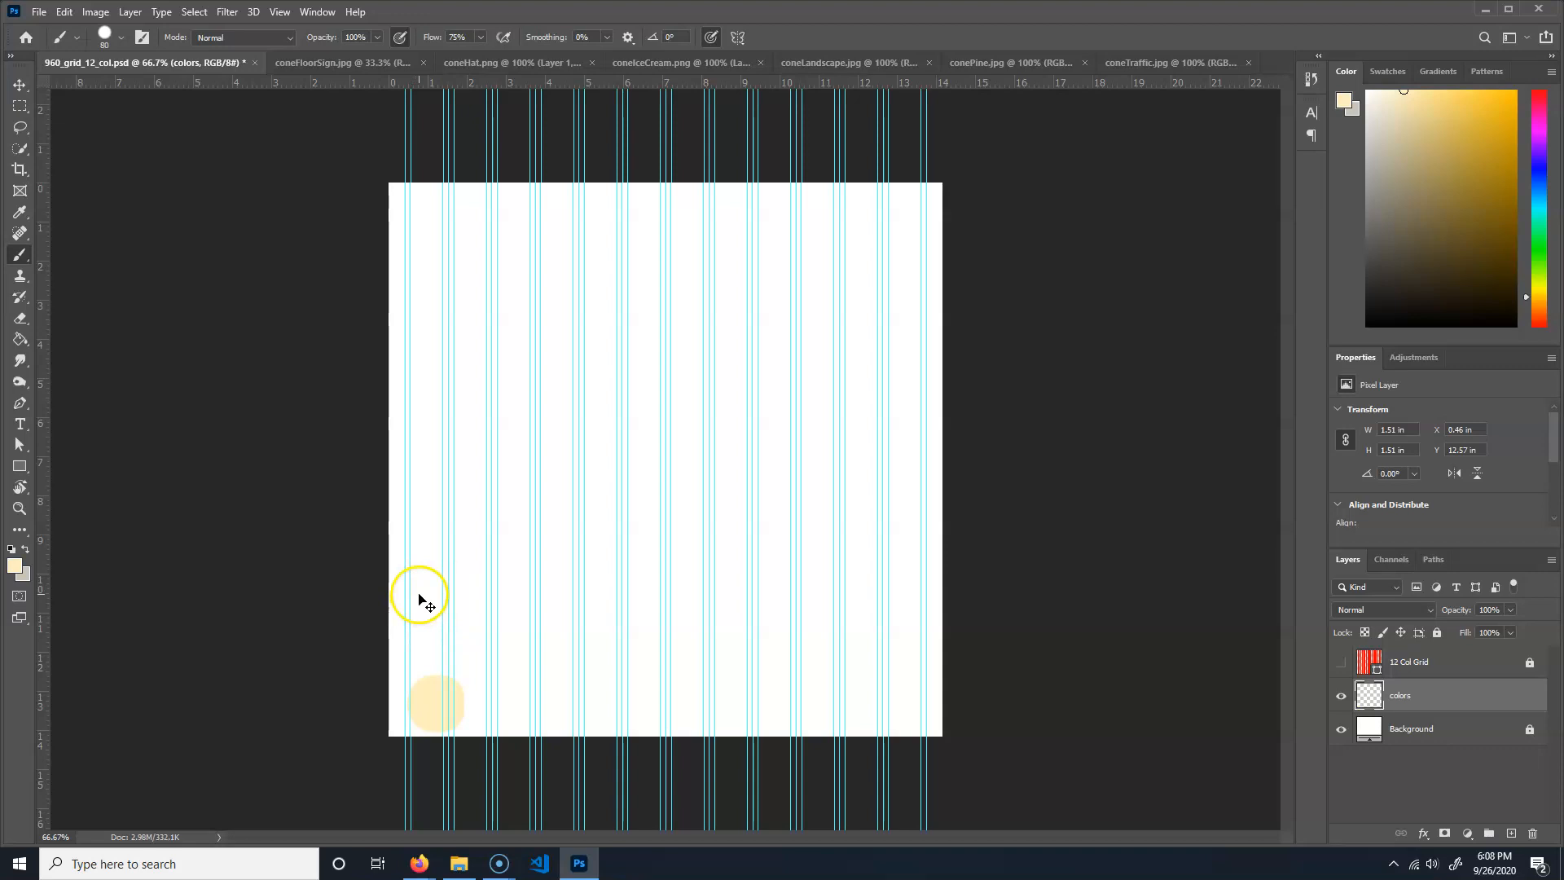
{"action": "left_click", "coordinate": [279, 13]}
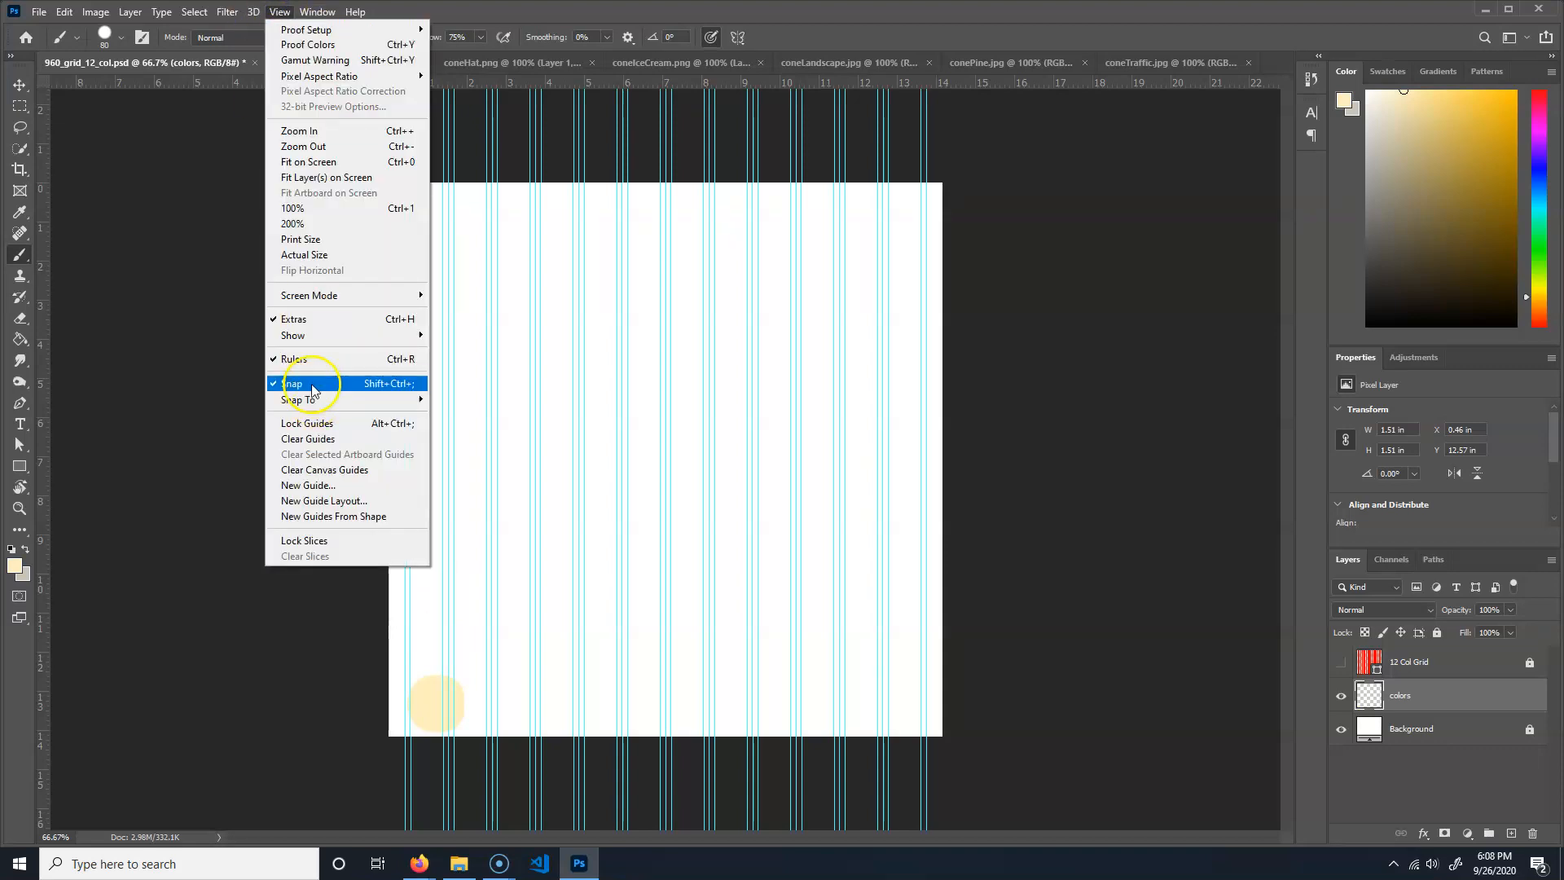
{"action": "left_click", "coordinate": [305, 319]}
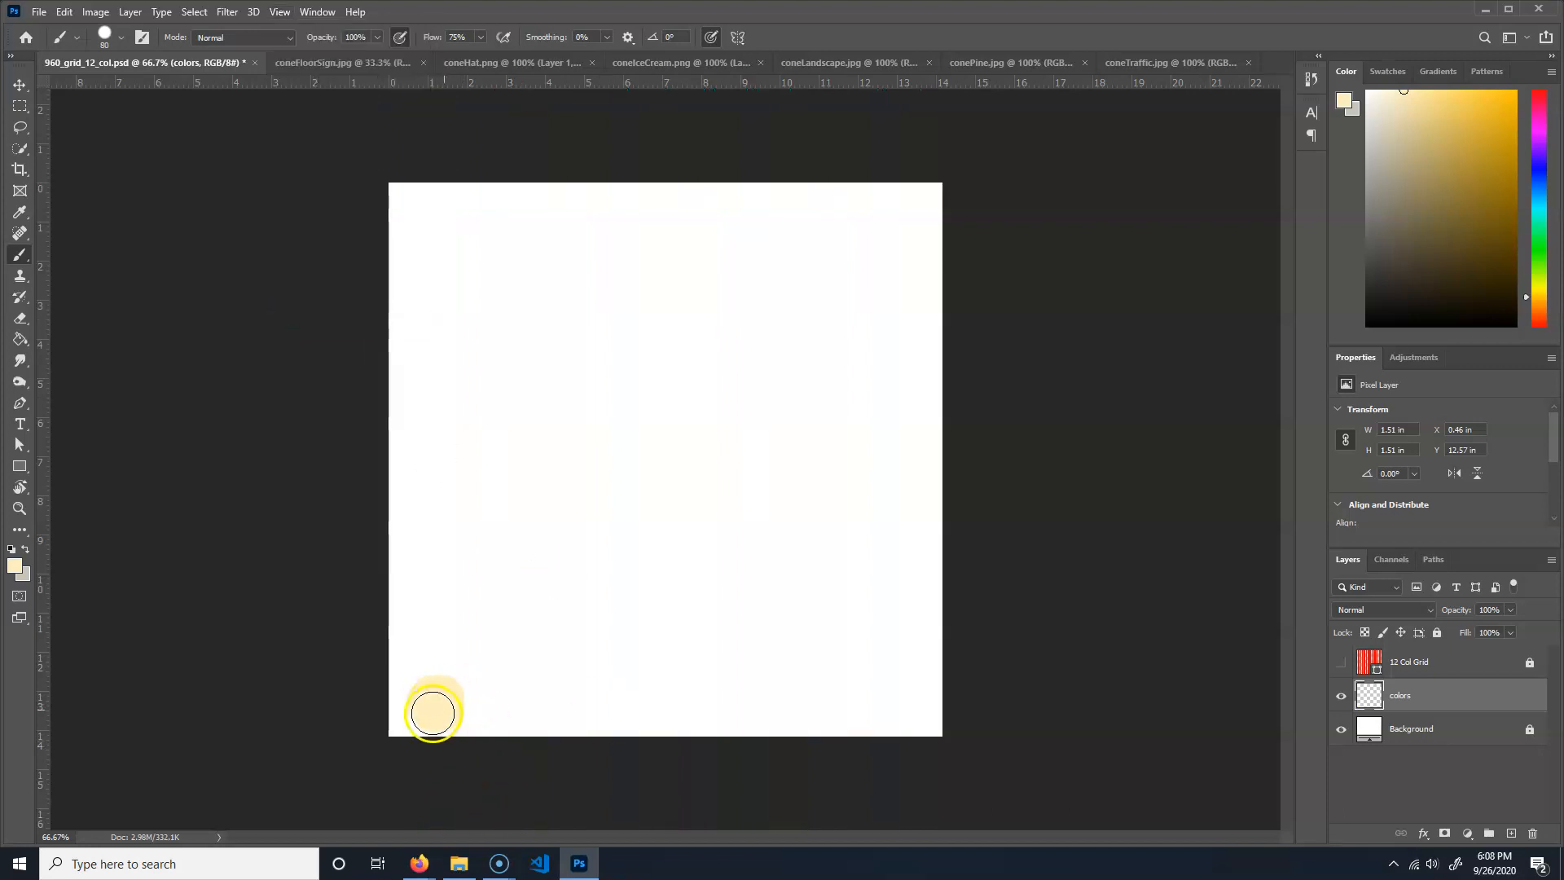
- Switch to the Adobe Color page in the browser, copy color B's hex code #E6A450, and return to Photoshop
{"action": "mouse_move", "coordinate": [419, 862]}
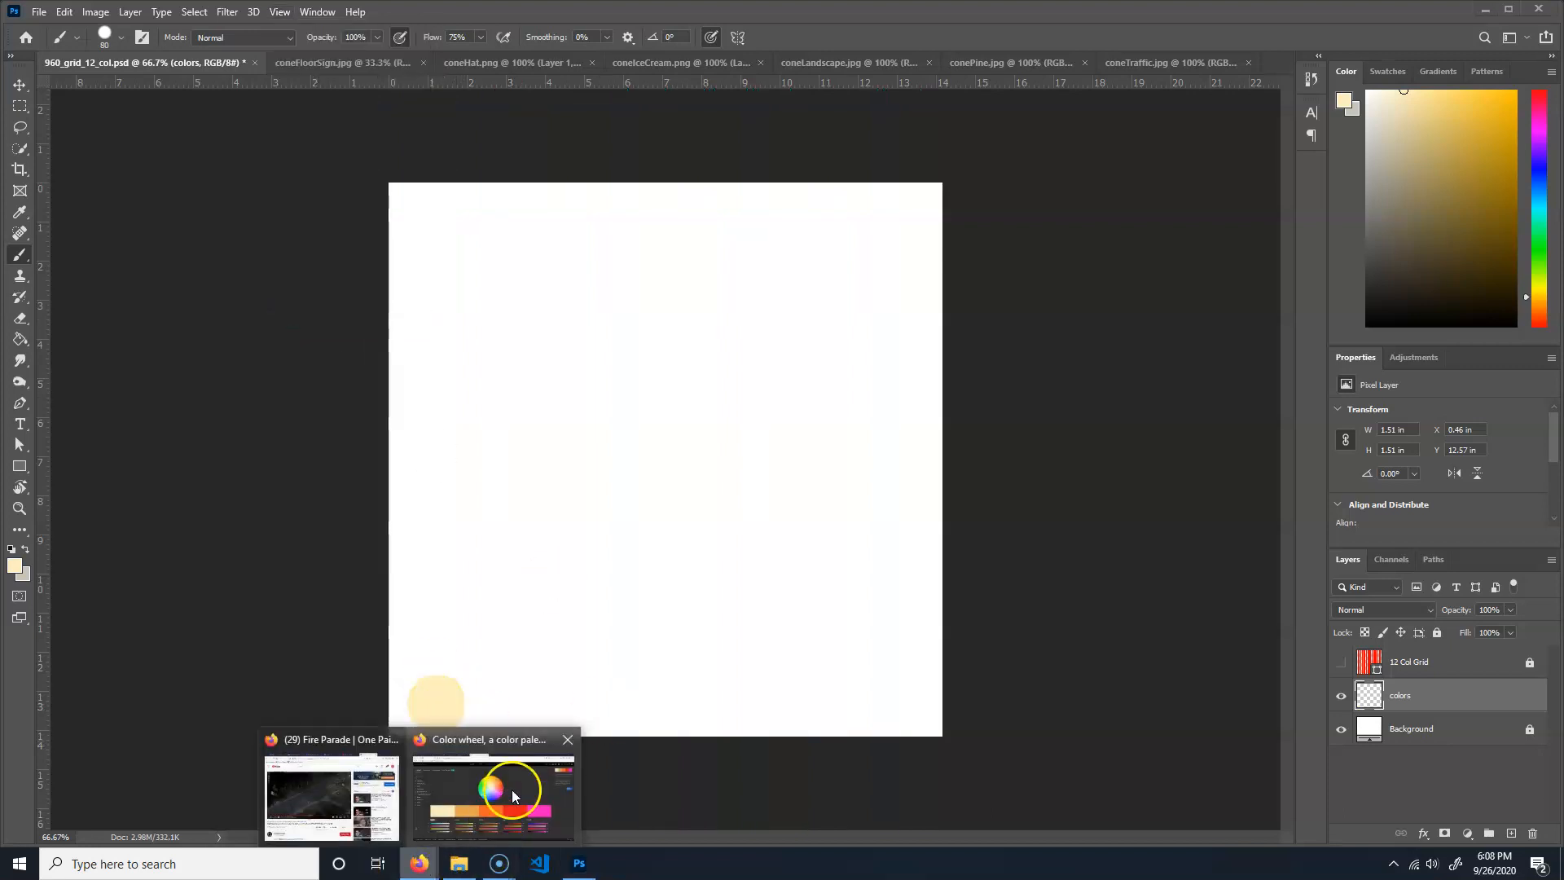
{"action": "left_click", "coordinate": [513, 796]}
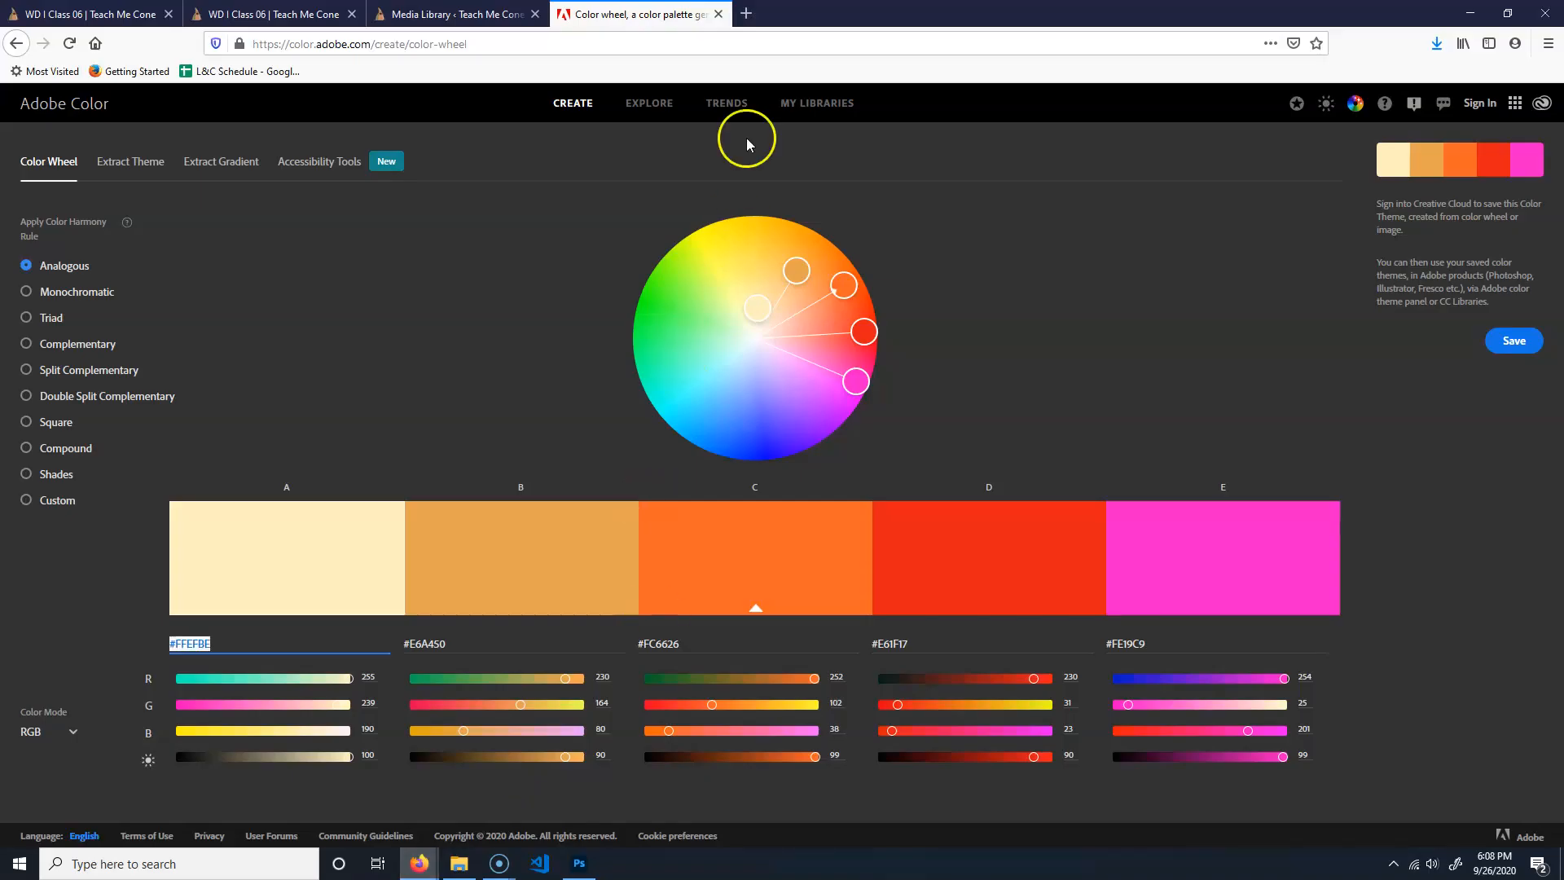
{"action": "left_click", "coordinate": [457, 646]}
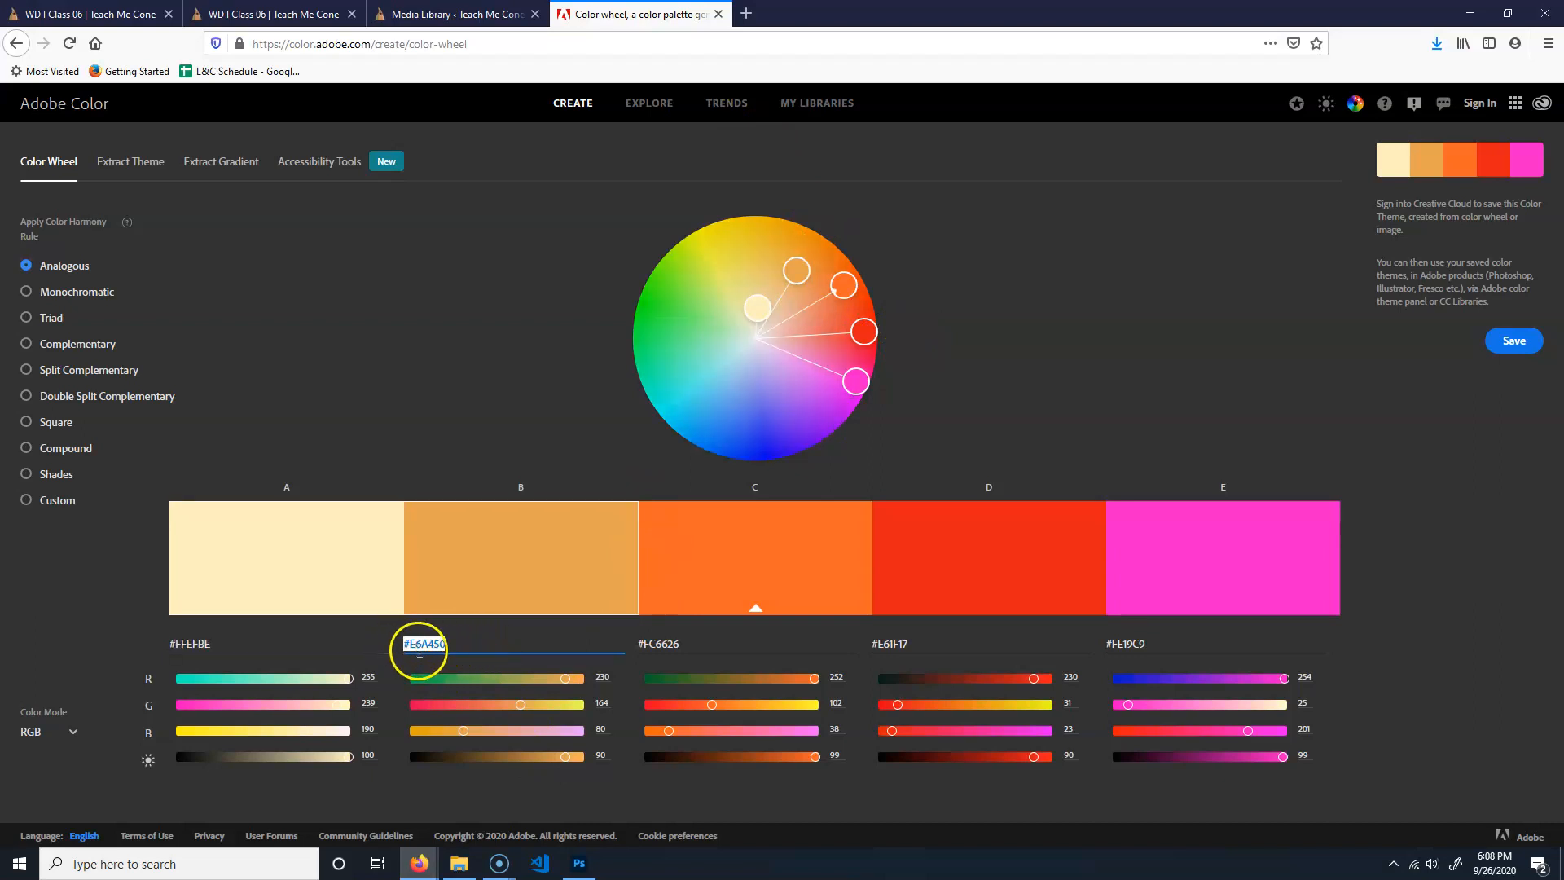
{"action": "left_click", "coordinate": [581, 863]}
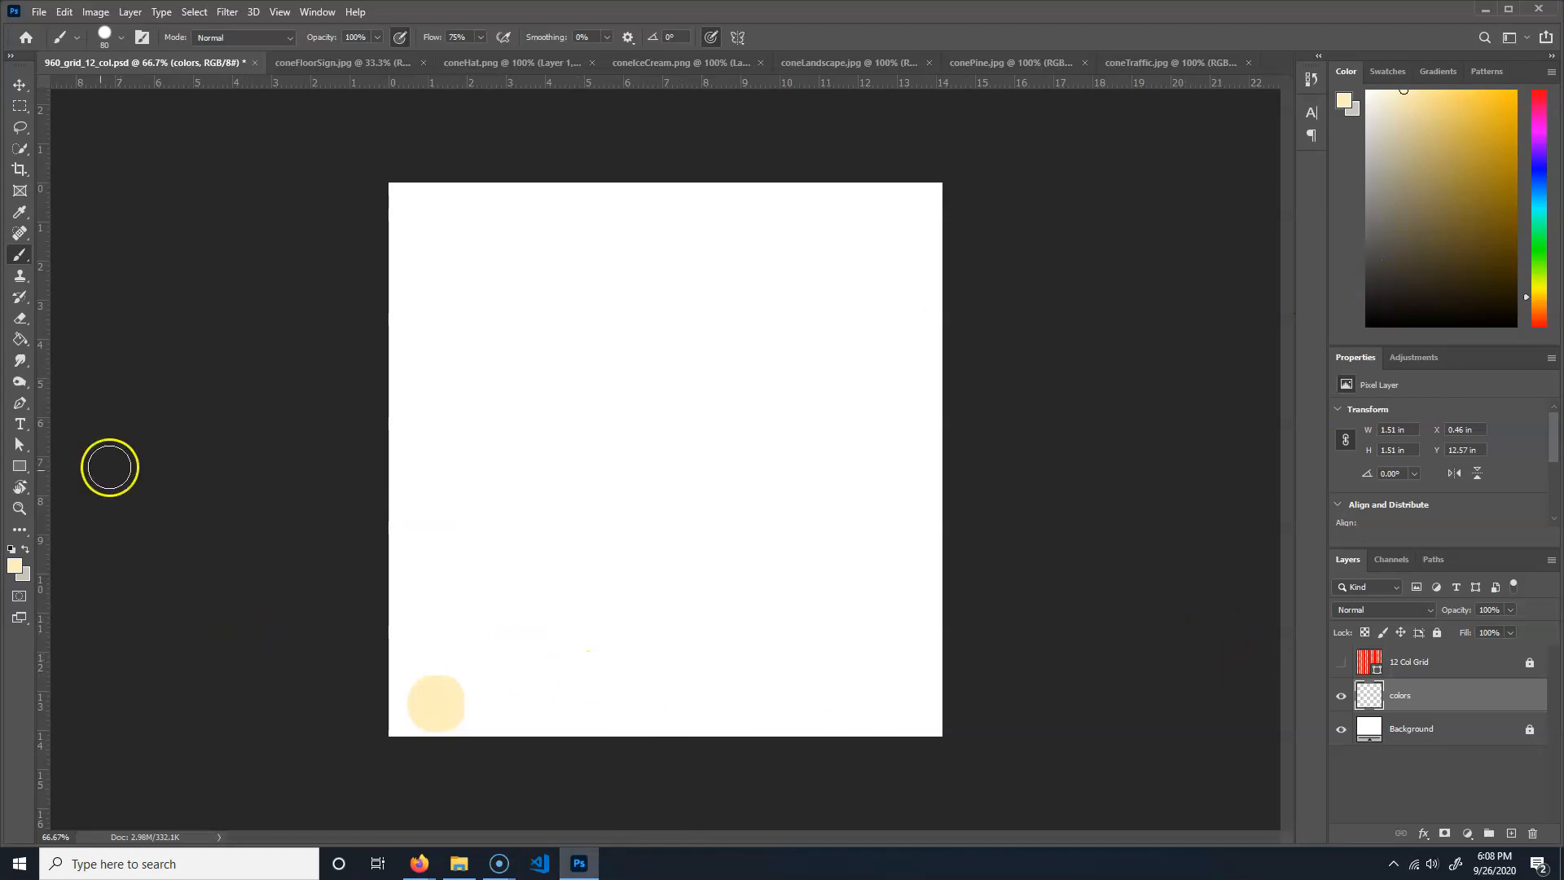
- Set the foreground color to #E6A450 and paint a second round swatch just right of the cream one
{"action": "left_click", "coordinate": [15, 566]}
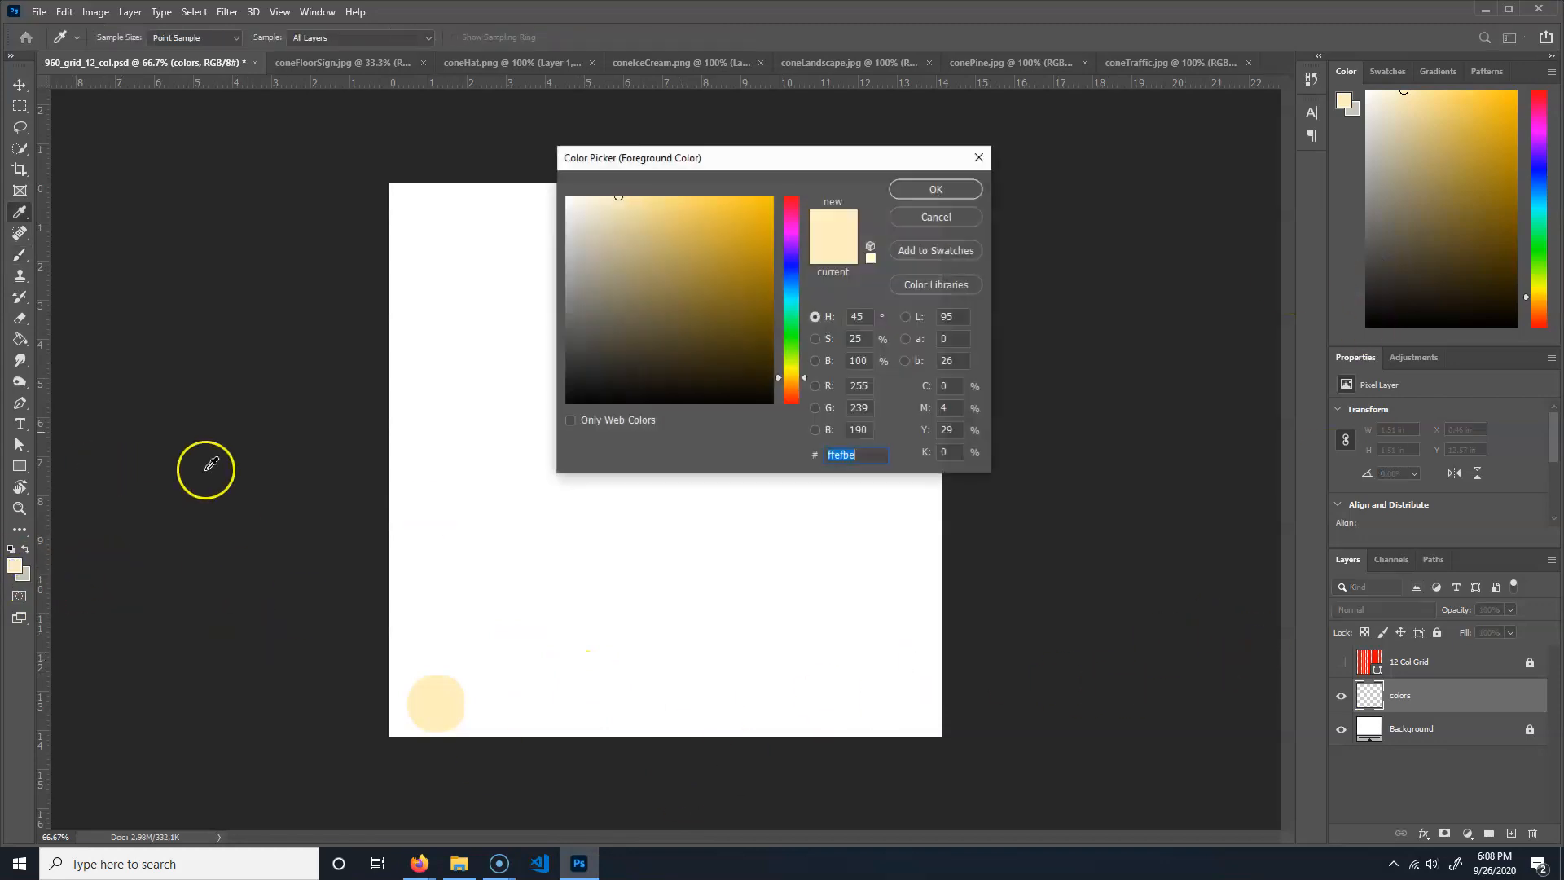
{"action": "left_click", "coordinate": [876, 458]}
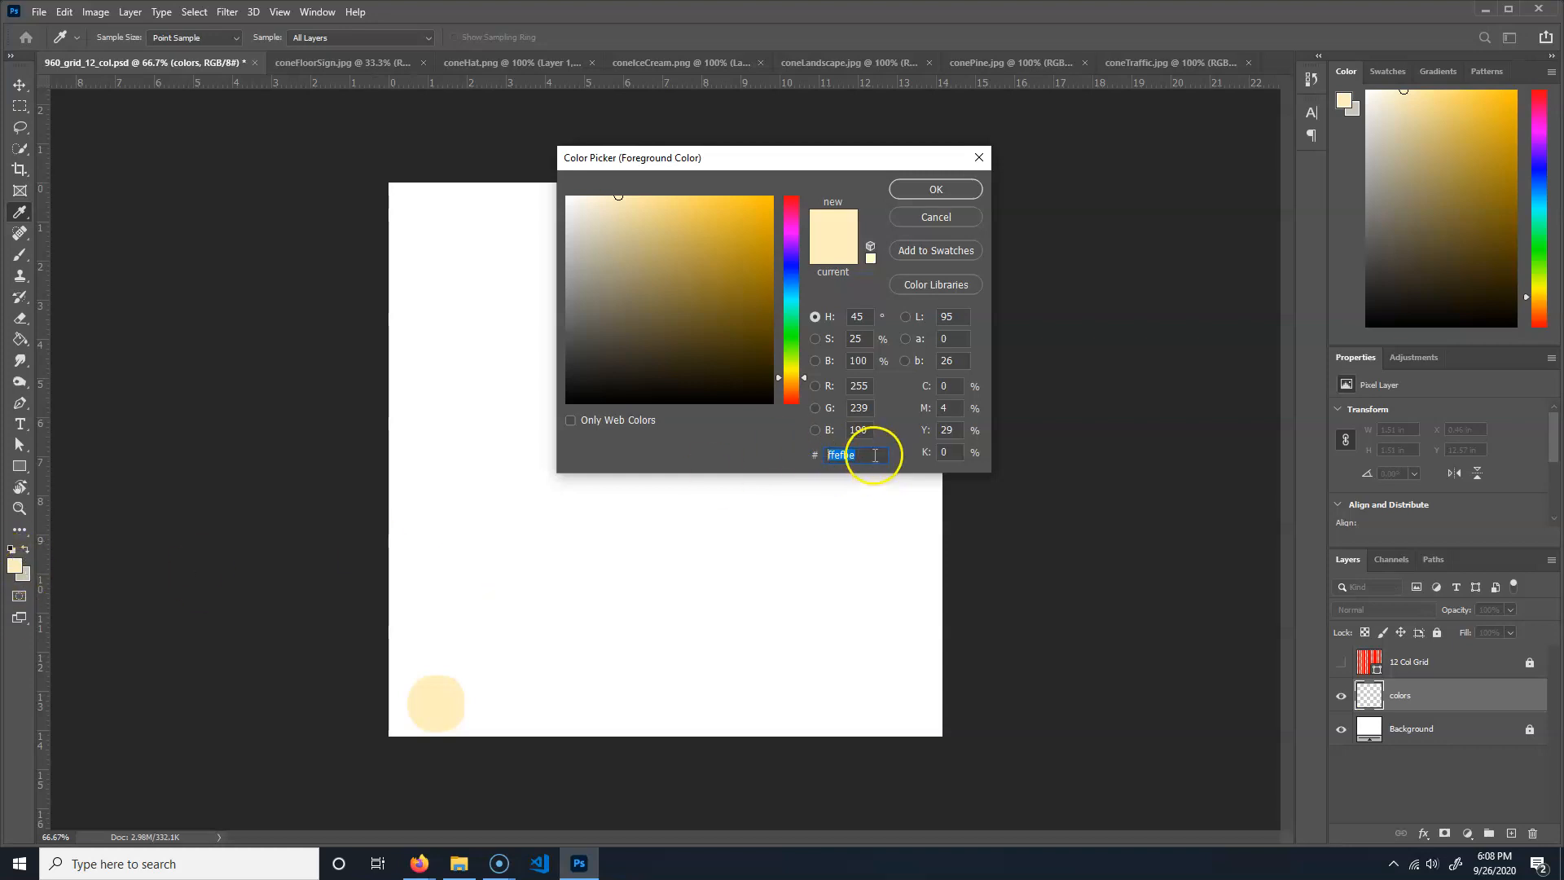
{"action": "key", "text": "ctrl+v"}
{"action": "key", "text": "Return"}
{"action": "key", "text": "b"}
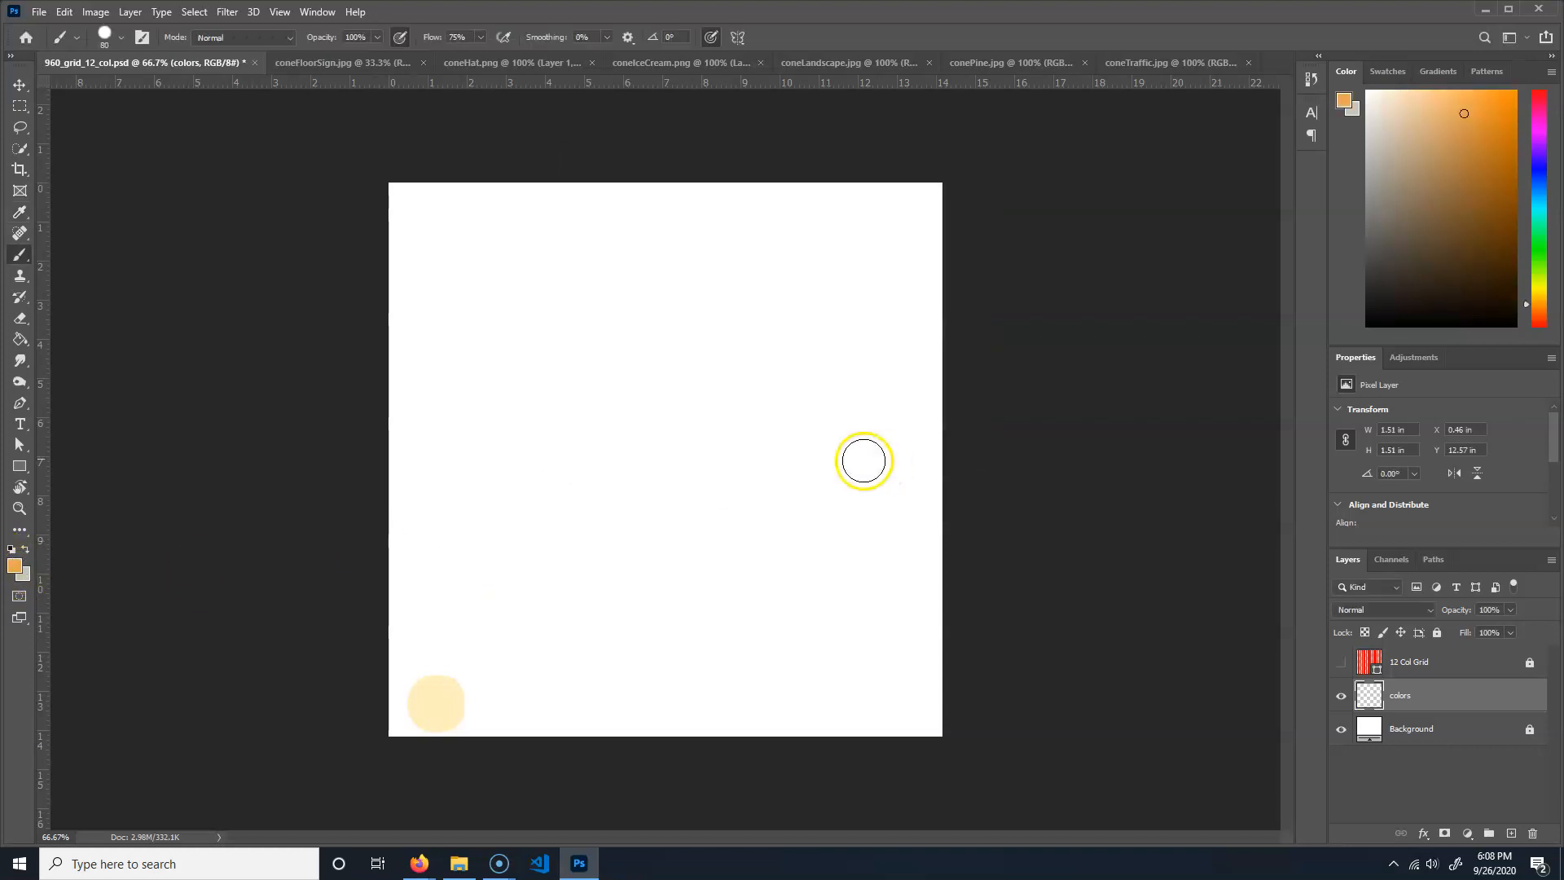
{"action": "left_click_drag", "start_coordinate": [498, 698], "coordinate": [499, 701]}
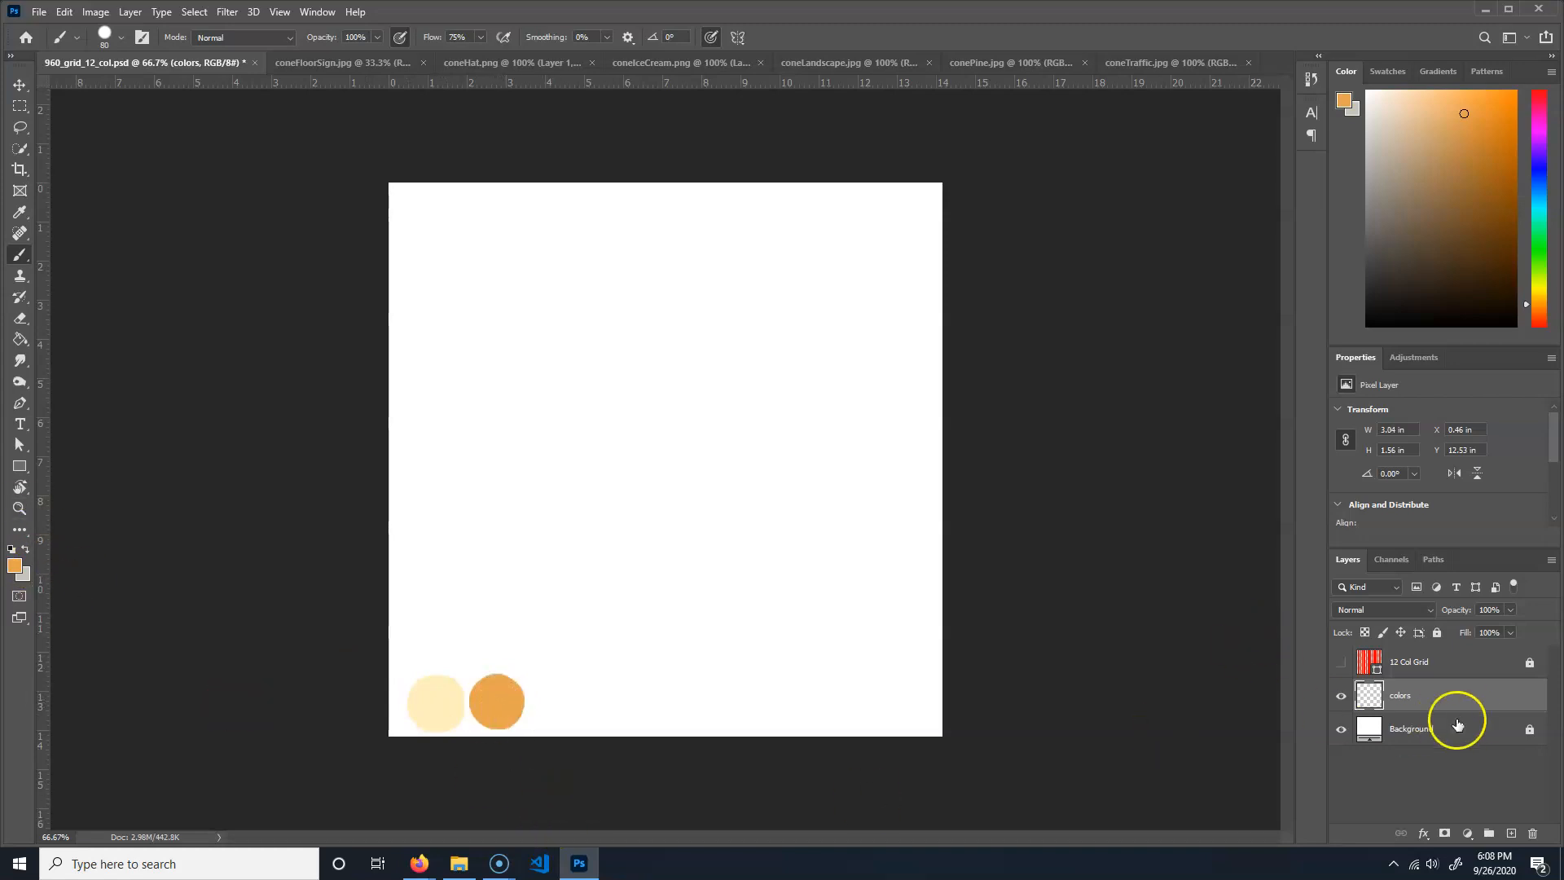
- Switch to the Adobe Color page in the browser, copy color C's hex code #FC6626, and return to Photoshop
{"action": "left_click", "coordinate": [423, 863]}
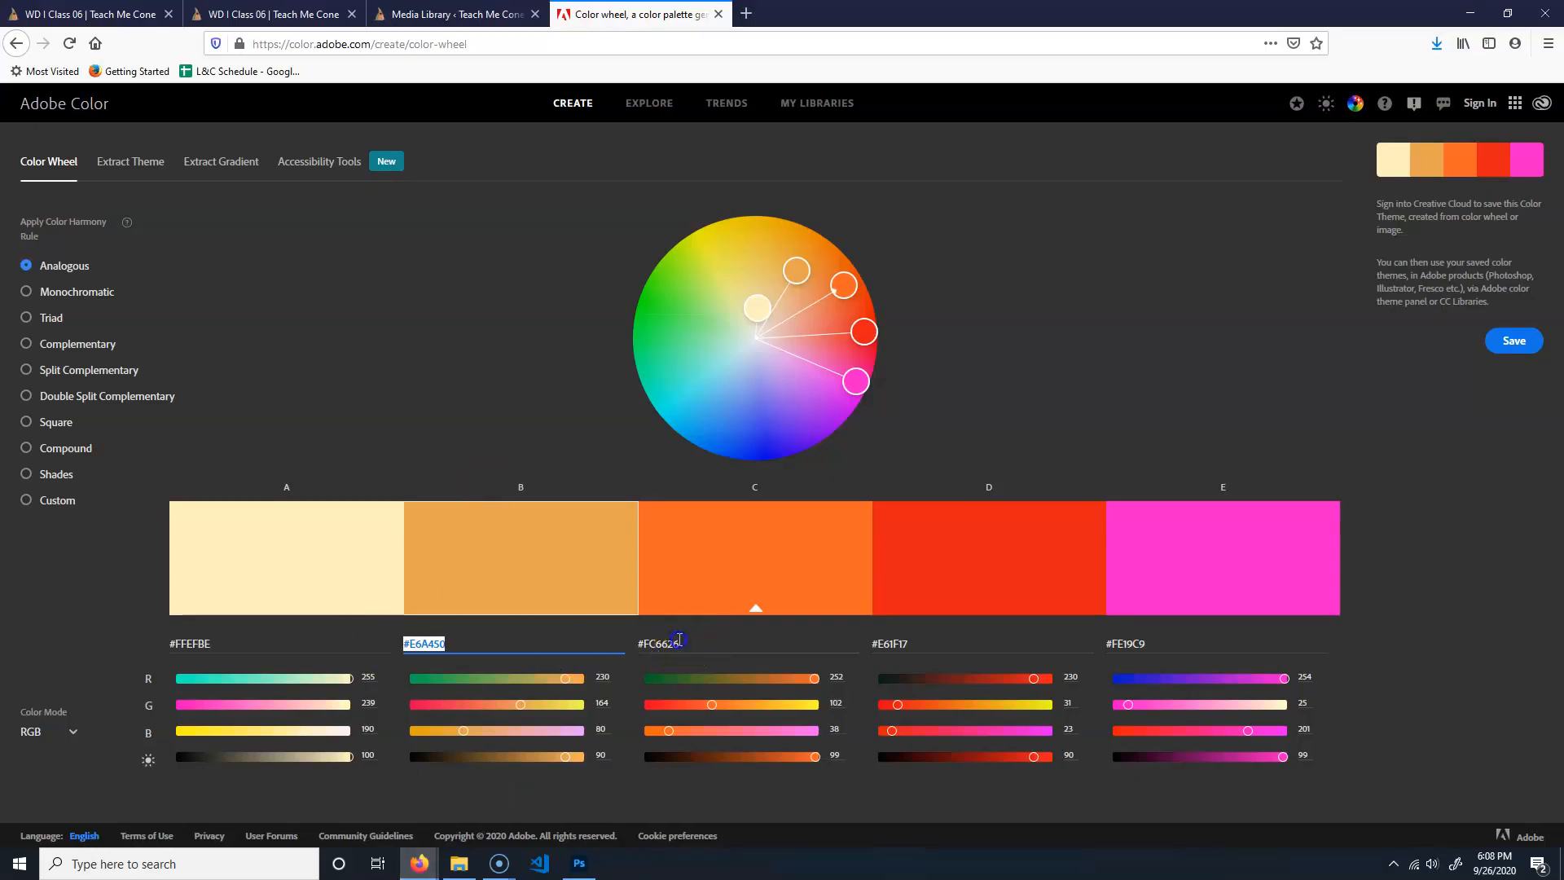
{"action": "left_click", "coordinate": [679, 640]}
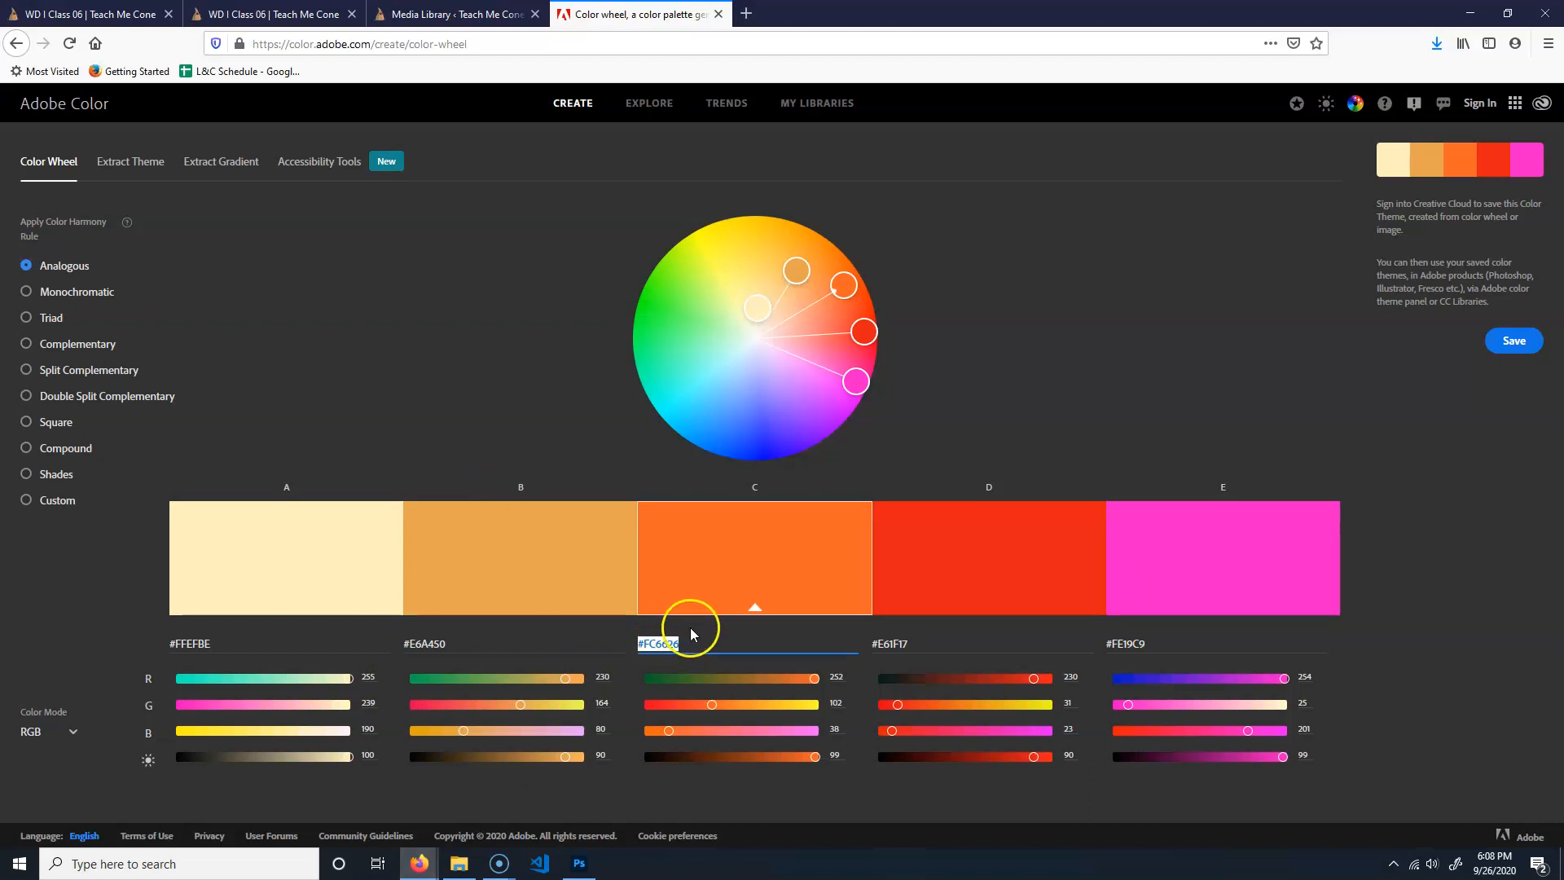
{"action": "left_click", "coordinate": [579, 863]}
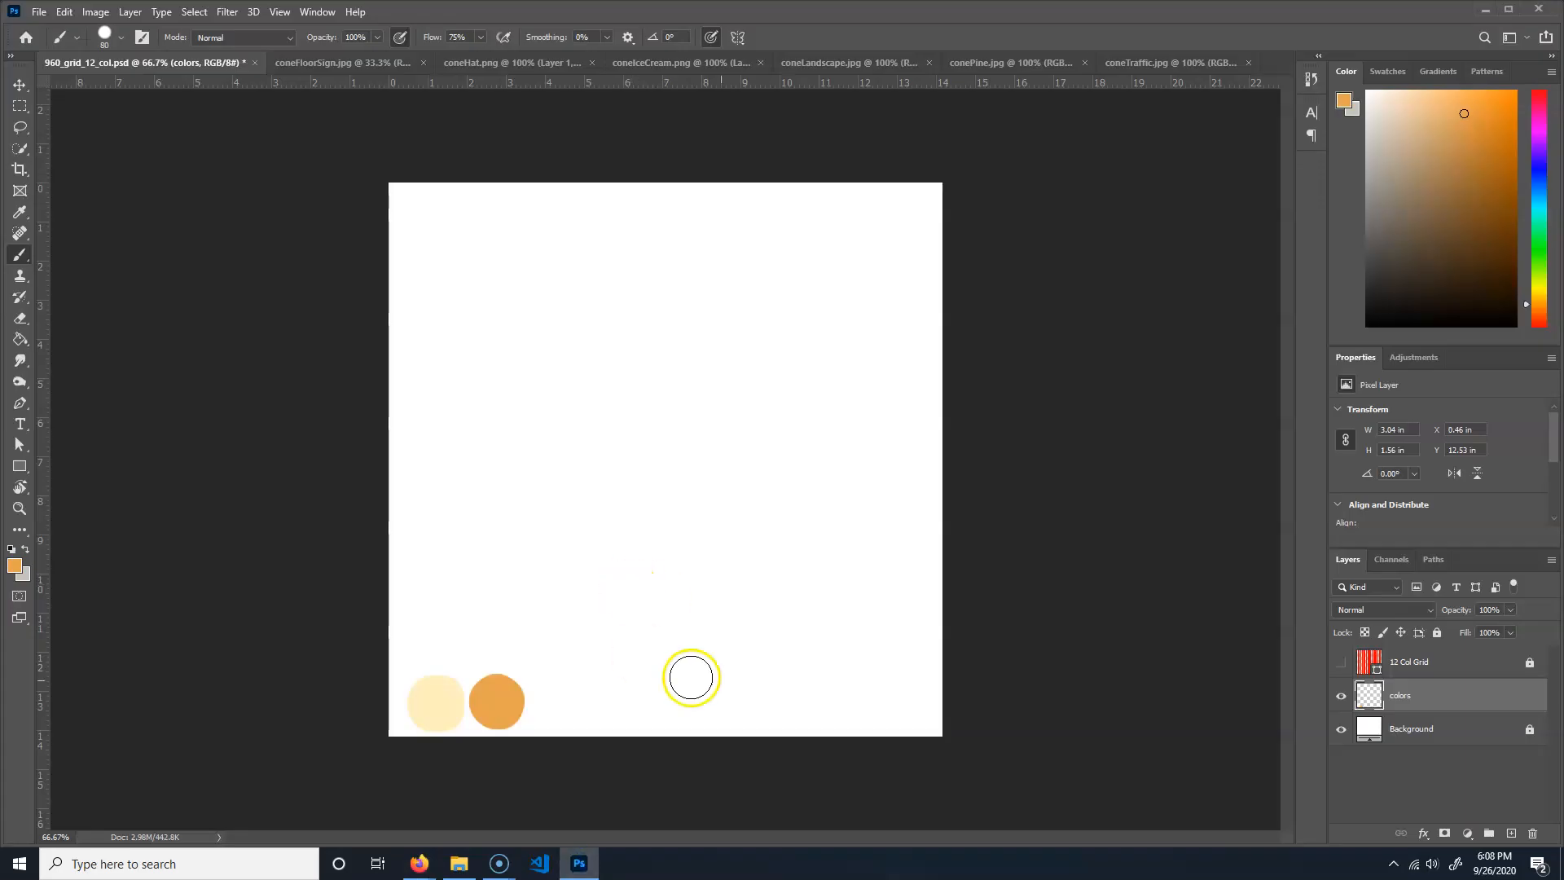
- Set the foreground color to #FC6626 and paint a third round swatch just right of the golden one
{"action": "left_click", "coordinate": [16, 566]}
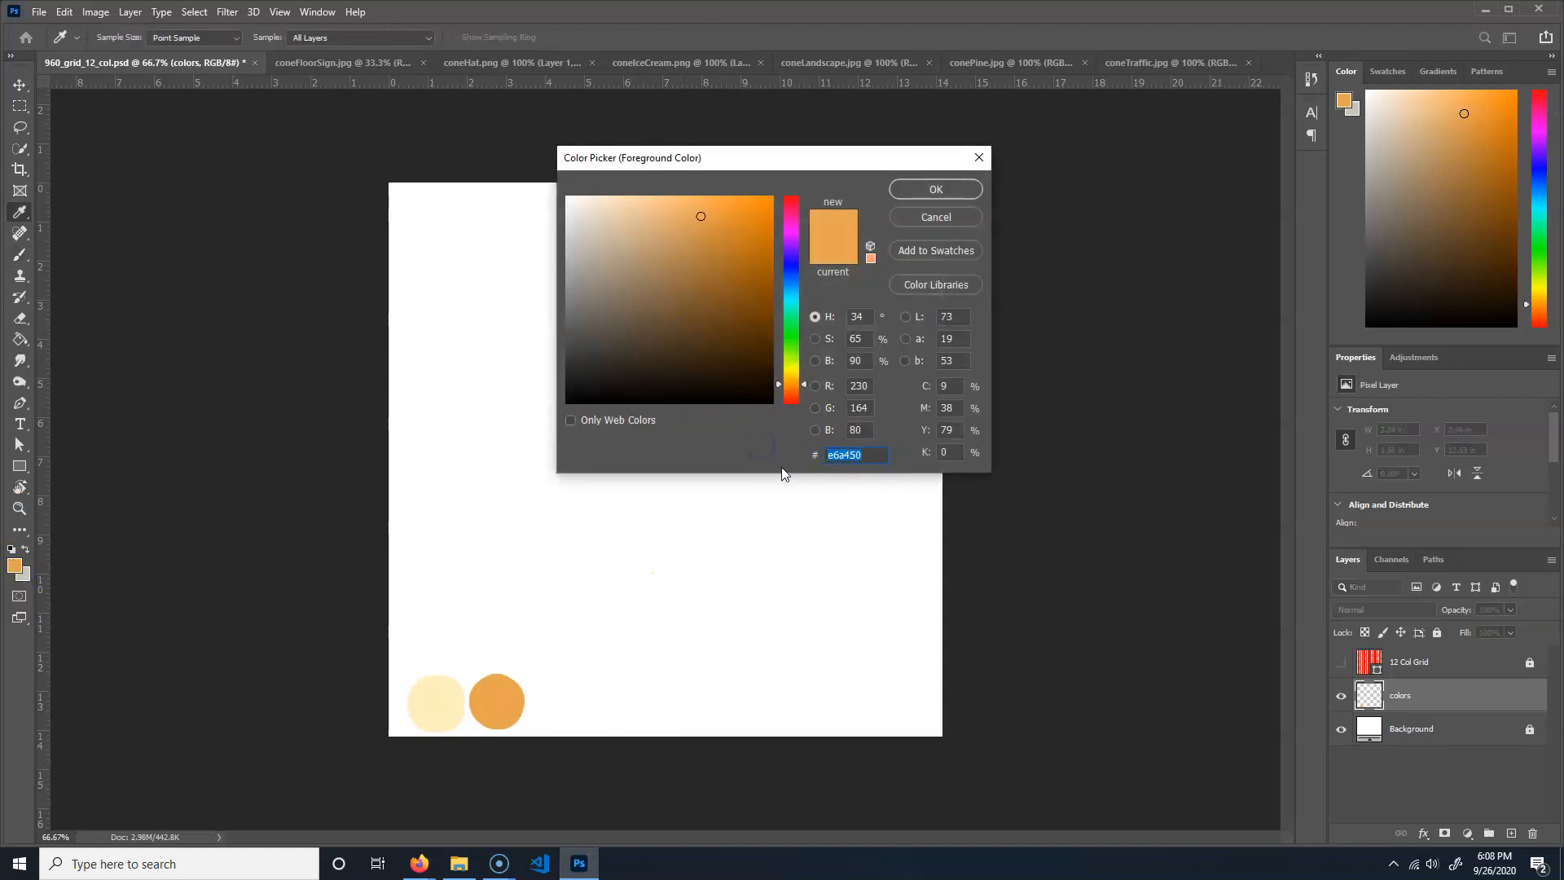
{"action": "key", "text": "ctrl+v"}
{"action": "key", "text": "Return"}
{"action": "mouse_move", "coordinate": [551, 688]}
{"action": "left_mouse_down"}
{"action": "mouse_move", "coordinate": [548, 709]}
{"action": "mouse_move", "coordinate": [567, 706]}
{"action": "left_mouse_up"}
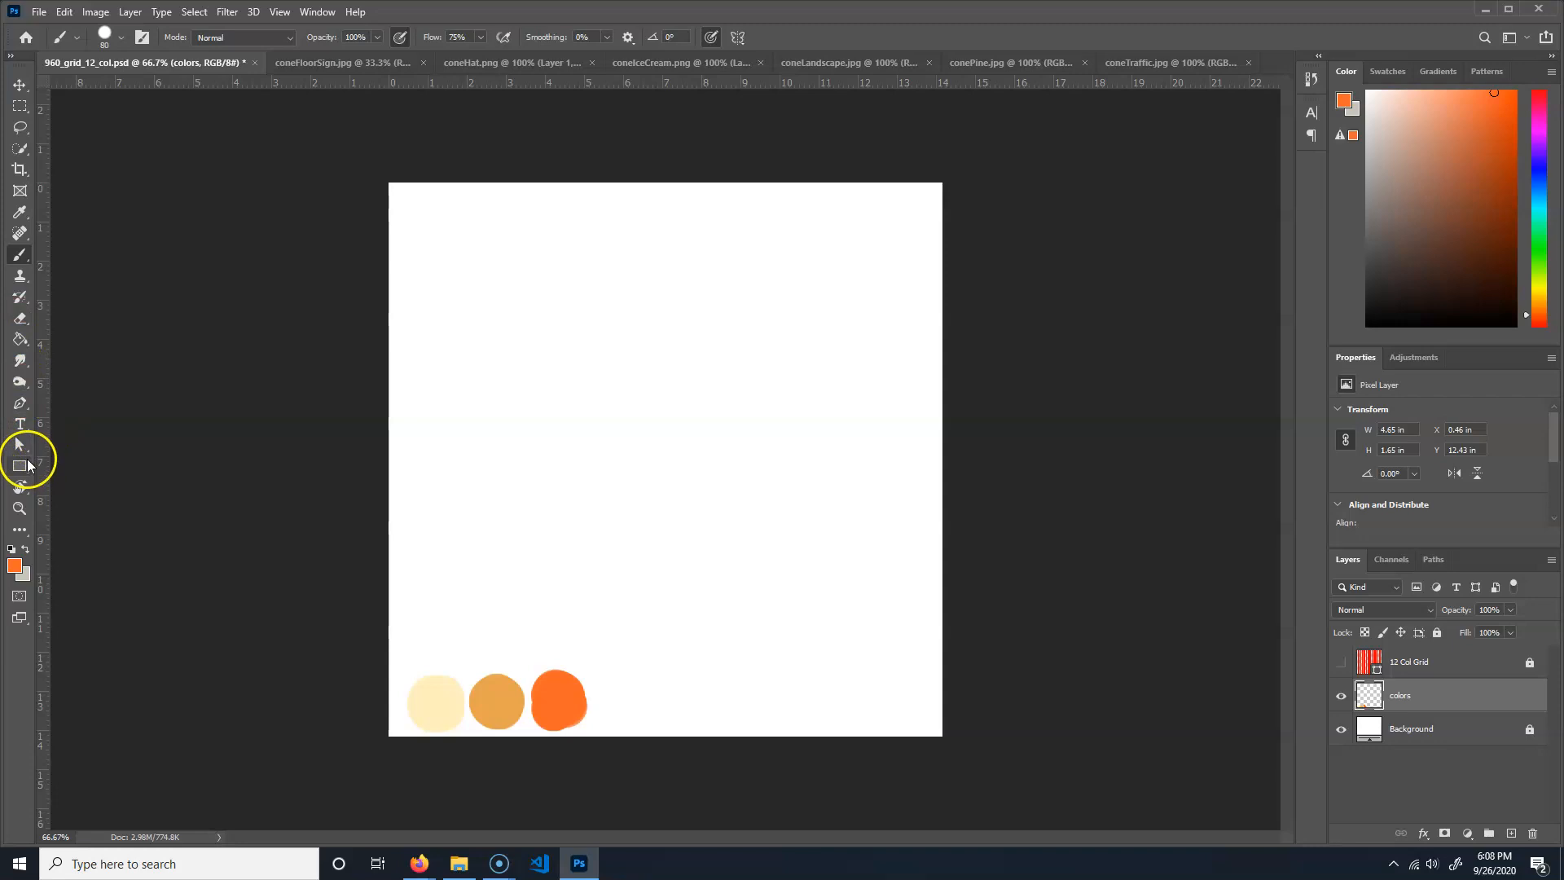
- Sample the bright orange swatch as the foreground color with the Eyedropper tool
{"action": "left_click", "coordinate": [21, 298]}
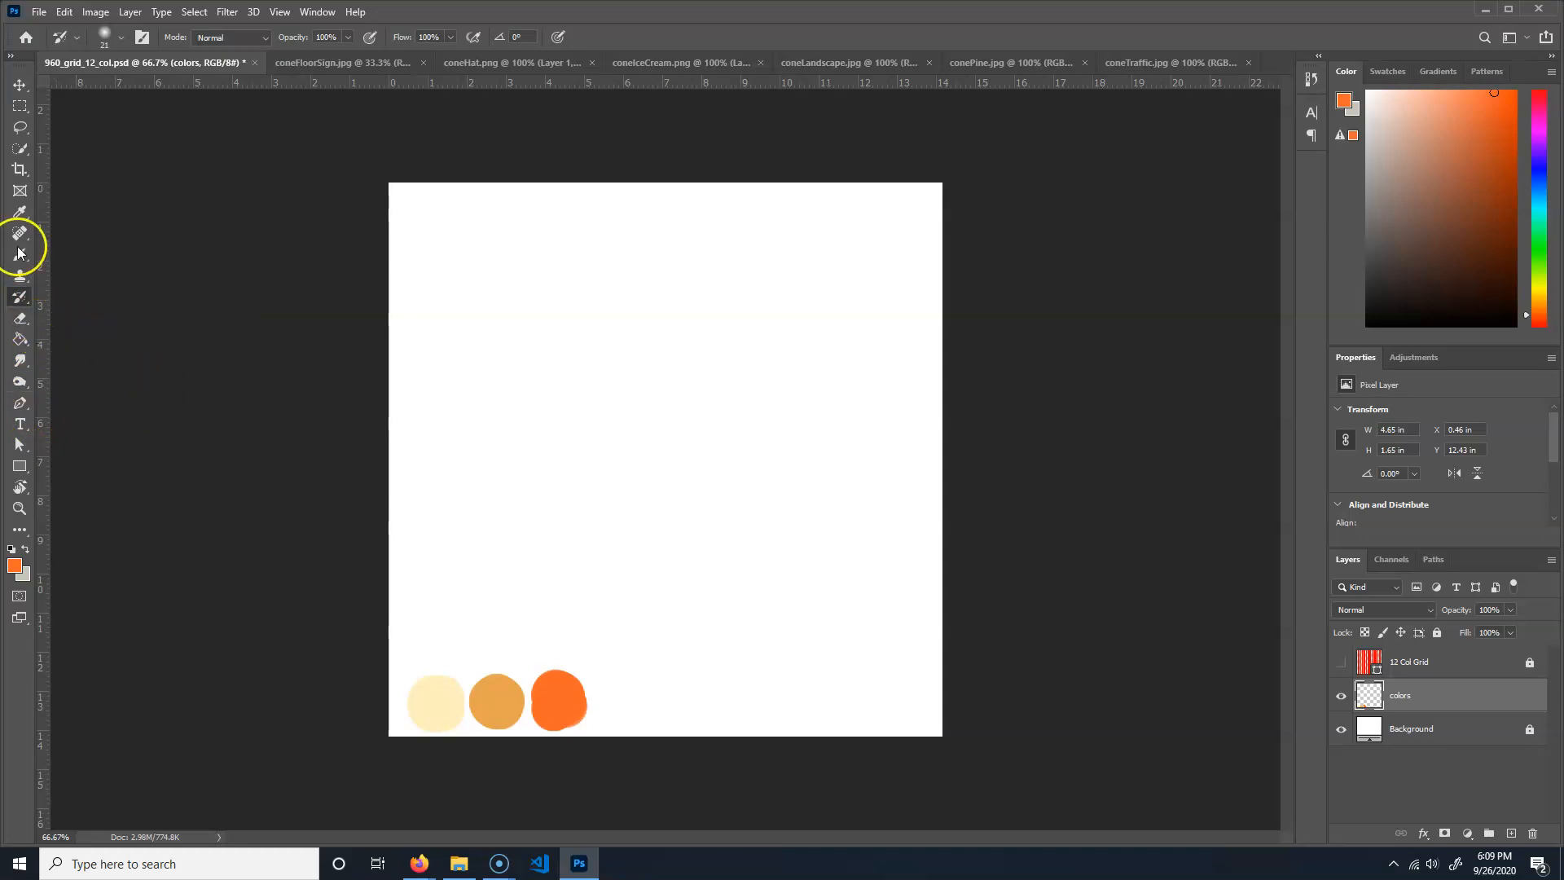
{"action": "left_click", "coordinate": [20, 212]}
{"action": "mouse_move", "coordinate": [563, 691]}
{"action": "left_mouse_down"}
{"action": "mouse_move", "coordinate": [443, 691]}
{"action": "mouse_move", "coordinate": [540, 689]}
{"action": "mouse_move", "coordinate": [556, 707]}
{"action": "left_mouse_up"}
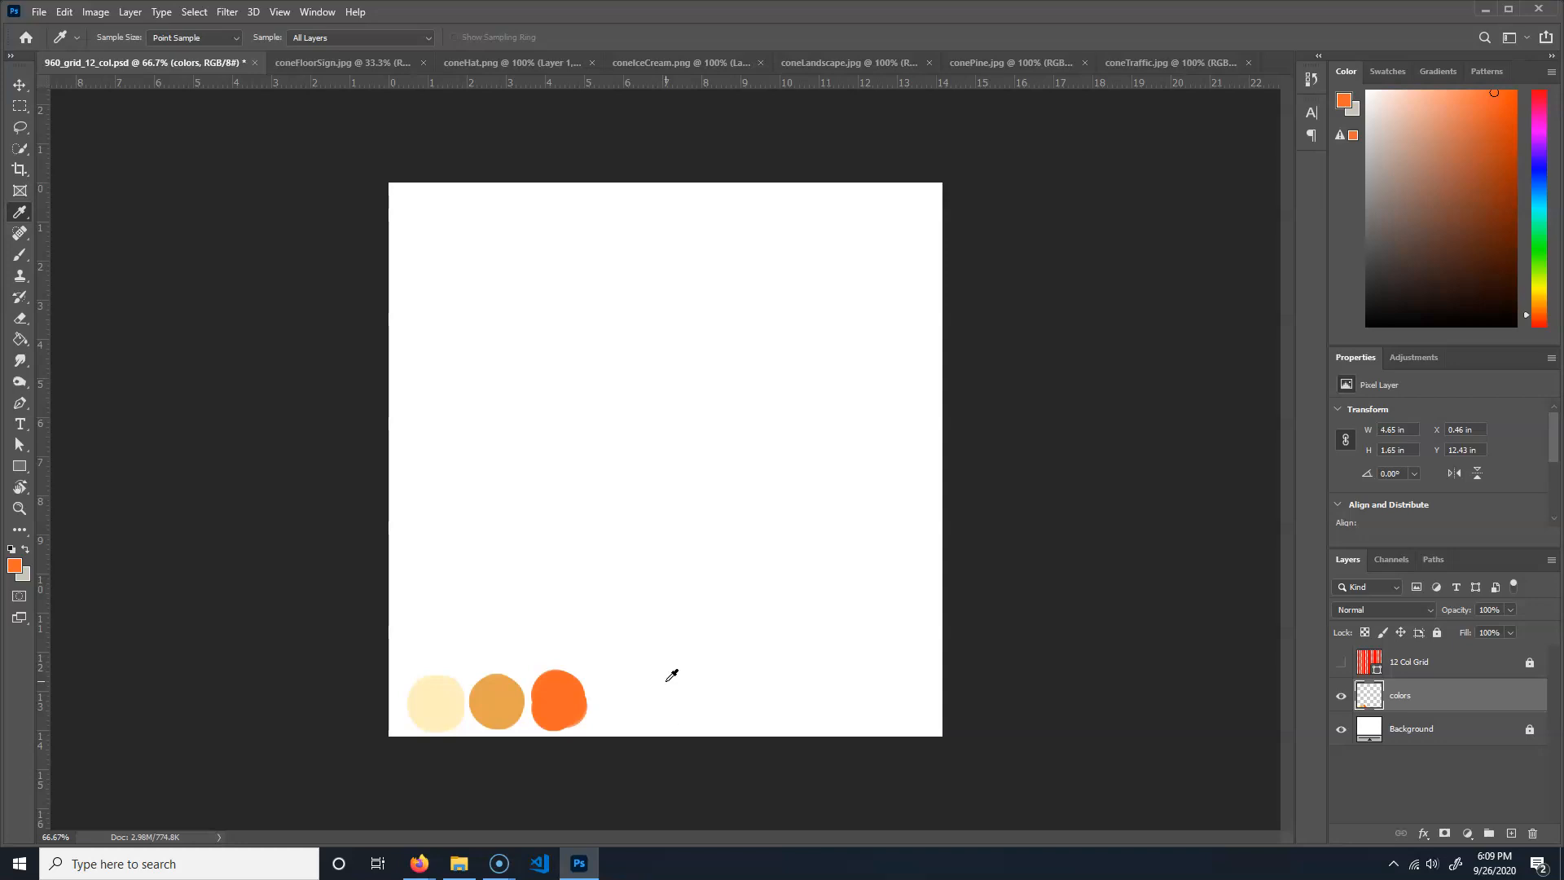
- Activate the Move tool and switch to the Adobe Color page in the browser
{"action": "left_click", "coordinate": [19, 86]}
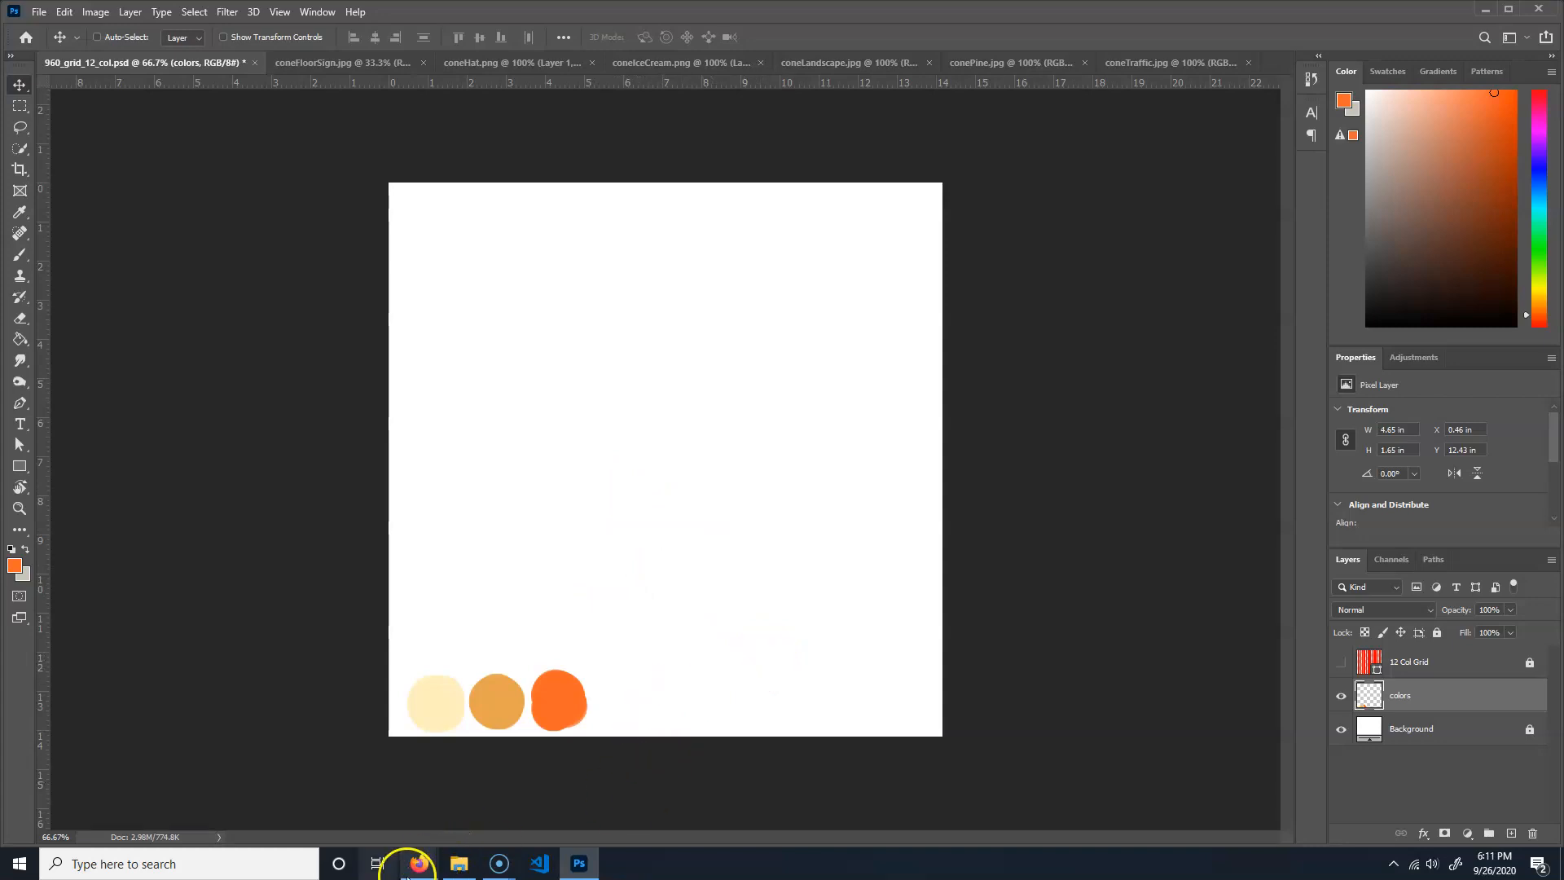
{"action": "mouse_move", "coordinate": [419, 861]}
{"action": "left_click", "coordinate": [509, 786]}
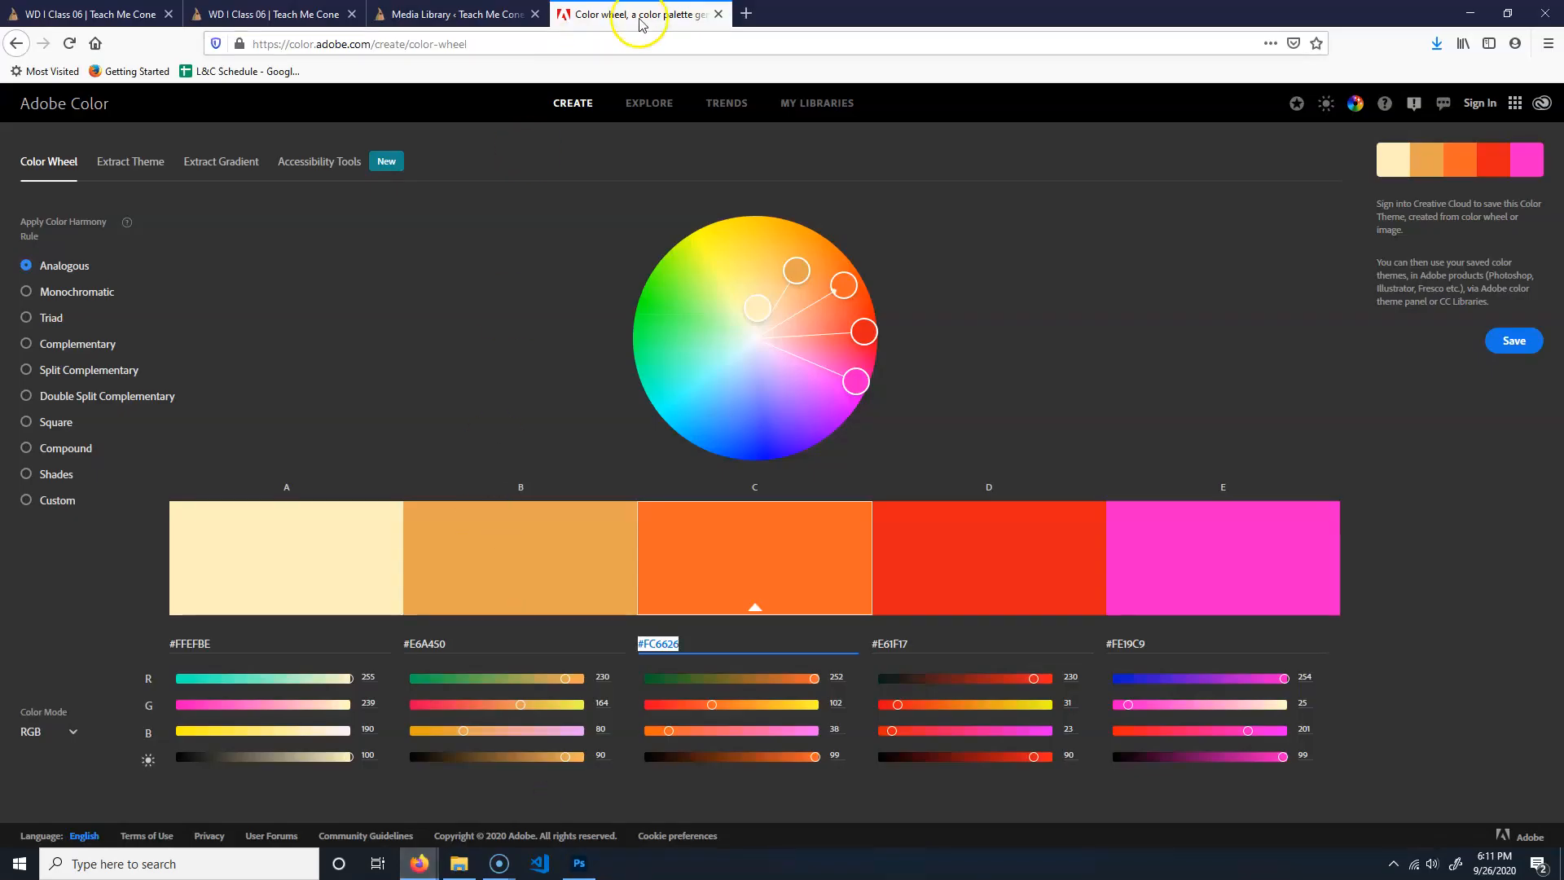
- Open fonts.google.com in a new browser tab and dismiss the variable fonts notice
{"action": "left_click", "coordinate": [746, 13]}
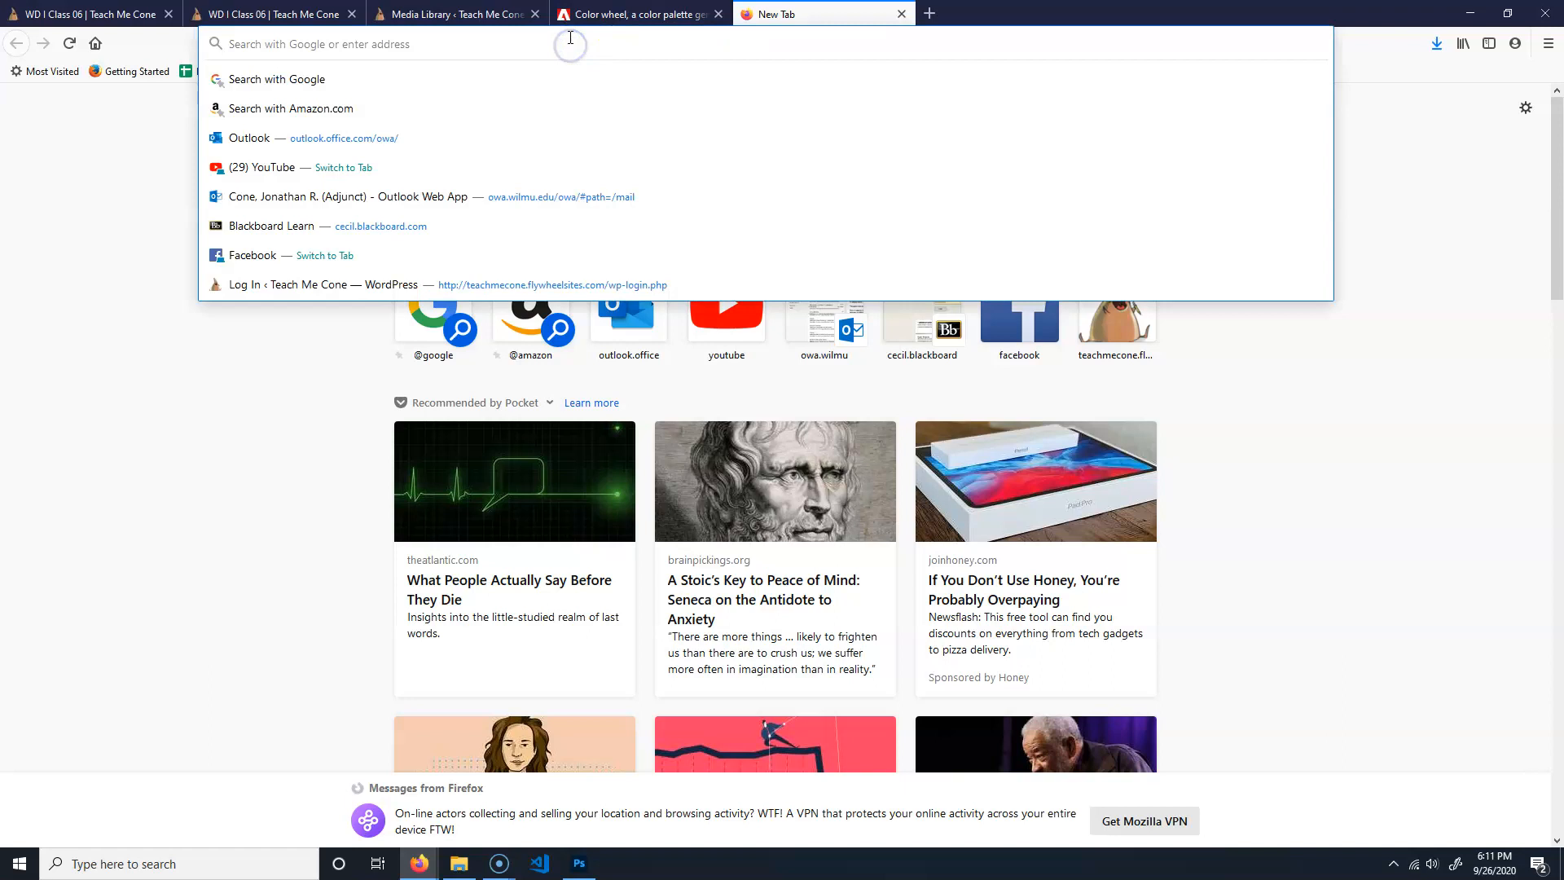
{"action": "type", "text": "fonts.google.com"}
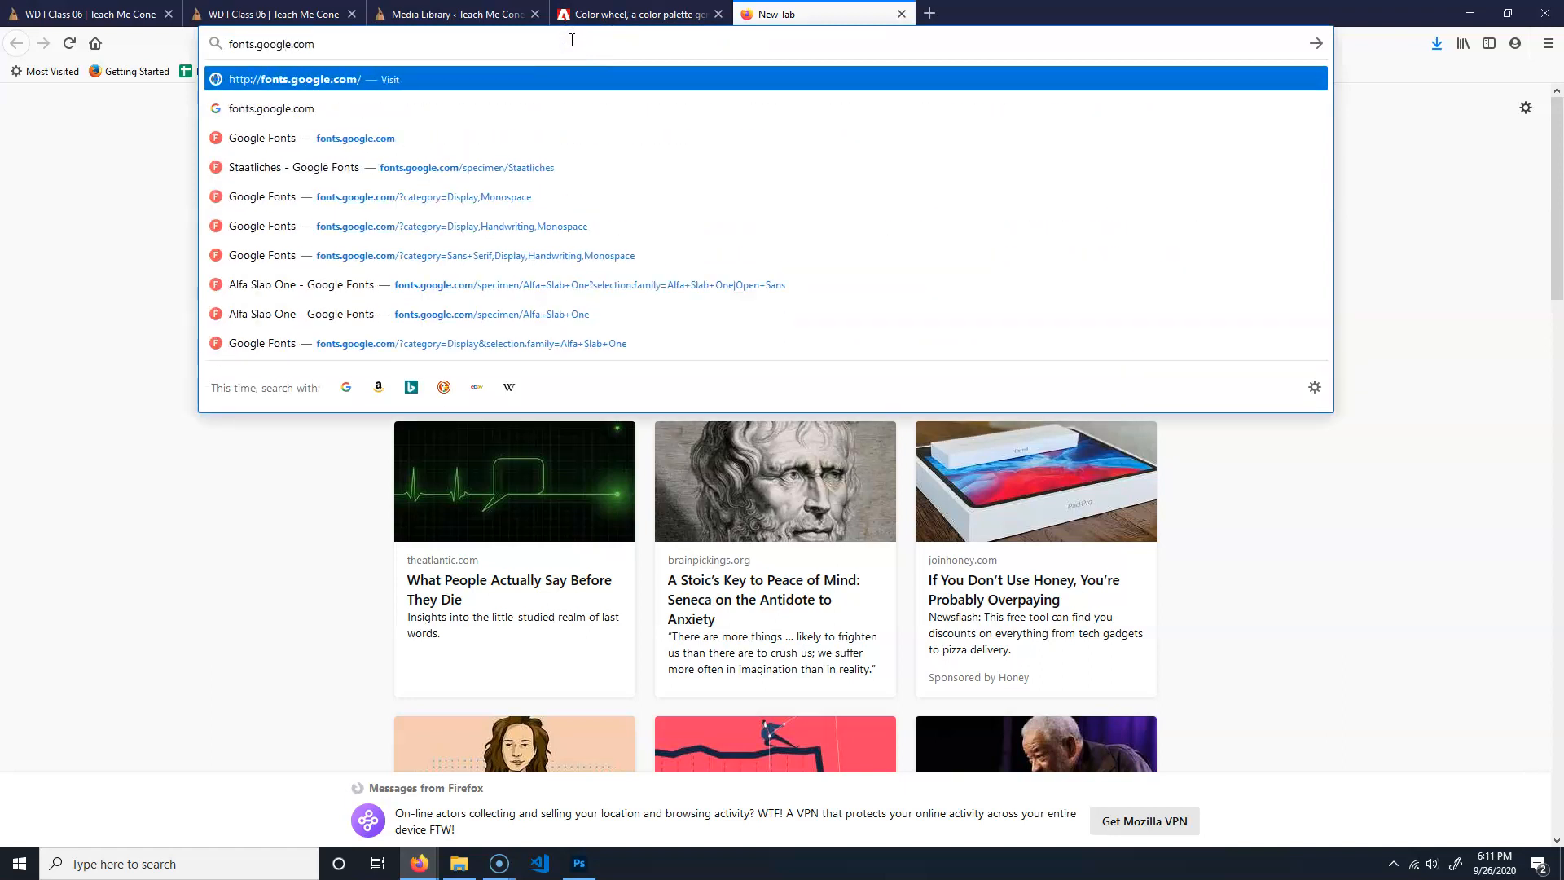
{"action": "key", "text": "Return"}
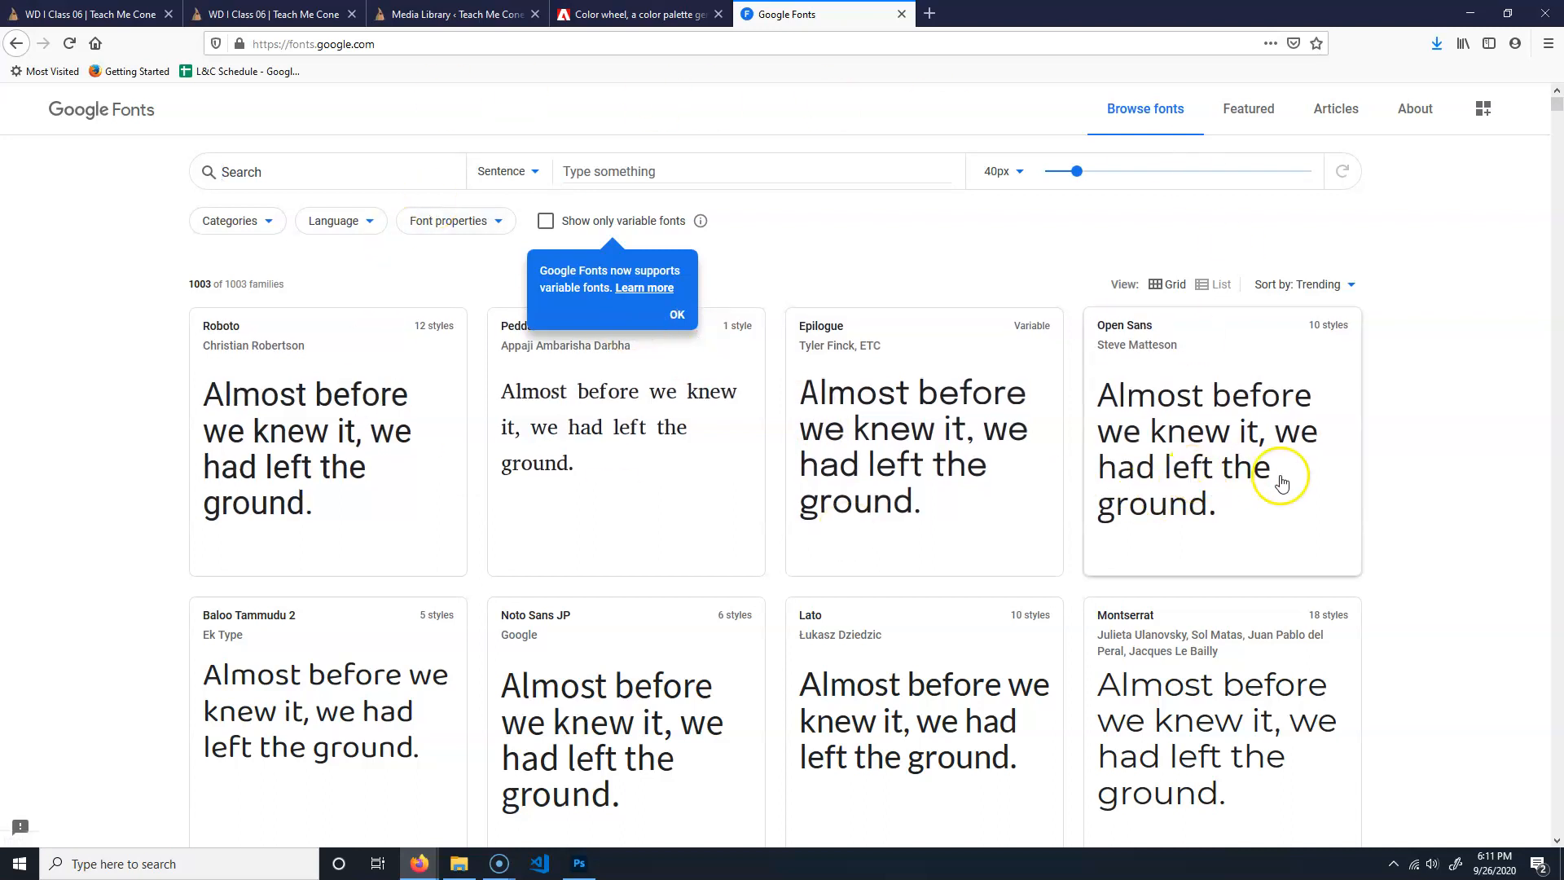
{"action": "left_click", "coordinate": [687, 321]}
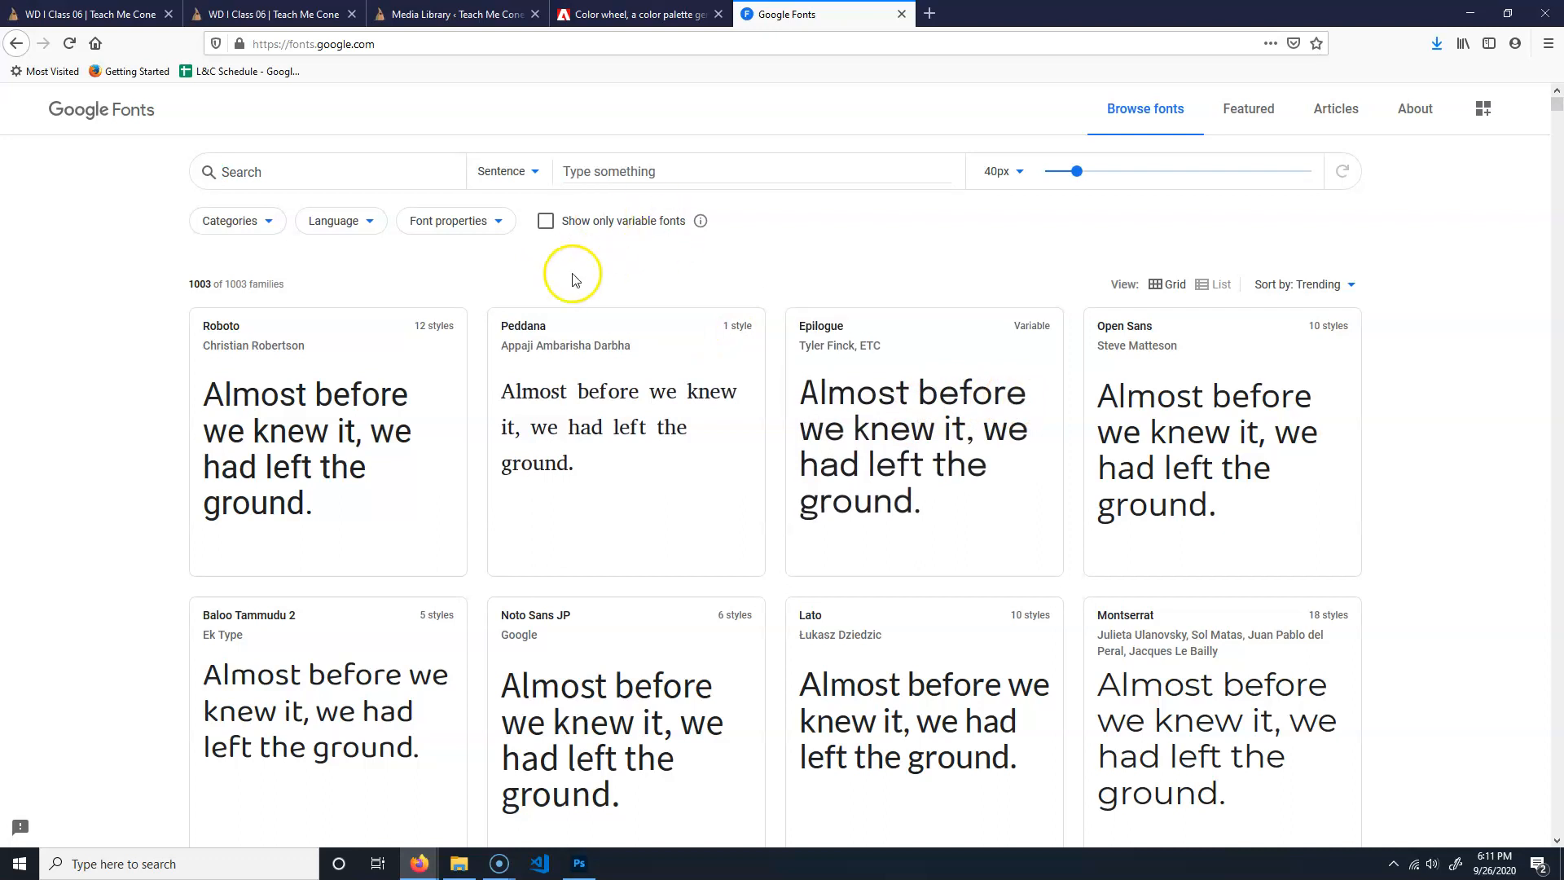
- Filter the font list to the Display category only, excluding Serif, Sans Serif, Handwriting and Monospace
{"action": "left_click", "coordinate": [242, 225]}
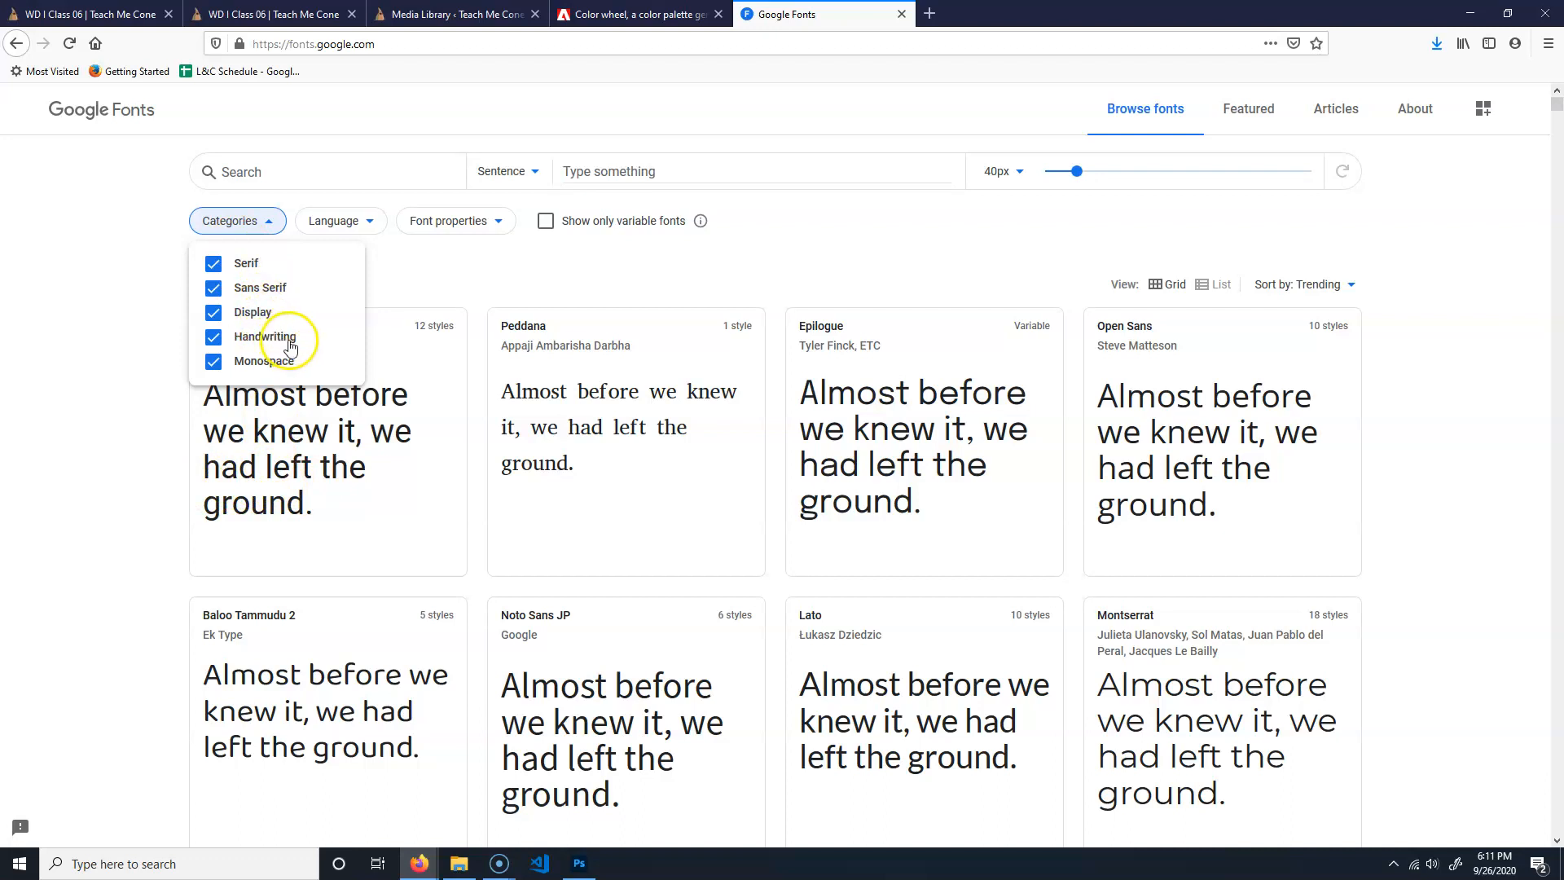
{"action": "left_click", "coordinate": [264, 322]}
{"action": "left_click", "coordinate": [209, 362]}
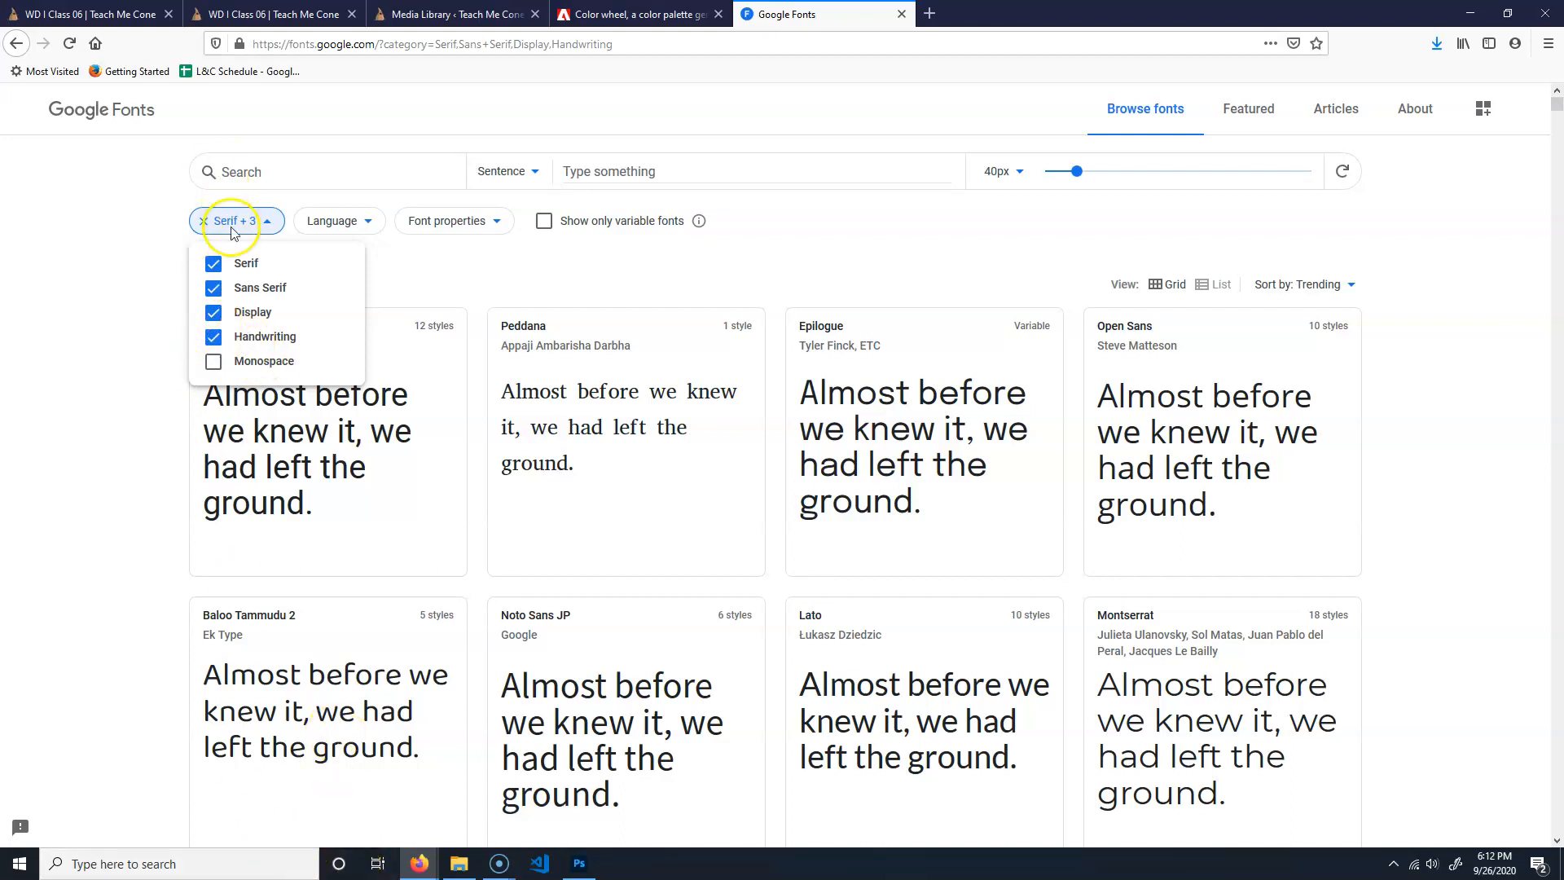
{"action": "left_click", "coordinate": [236, 263]}
{"action": "left_click", "coordinate": [257, 288]}
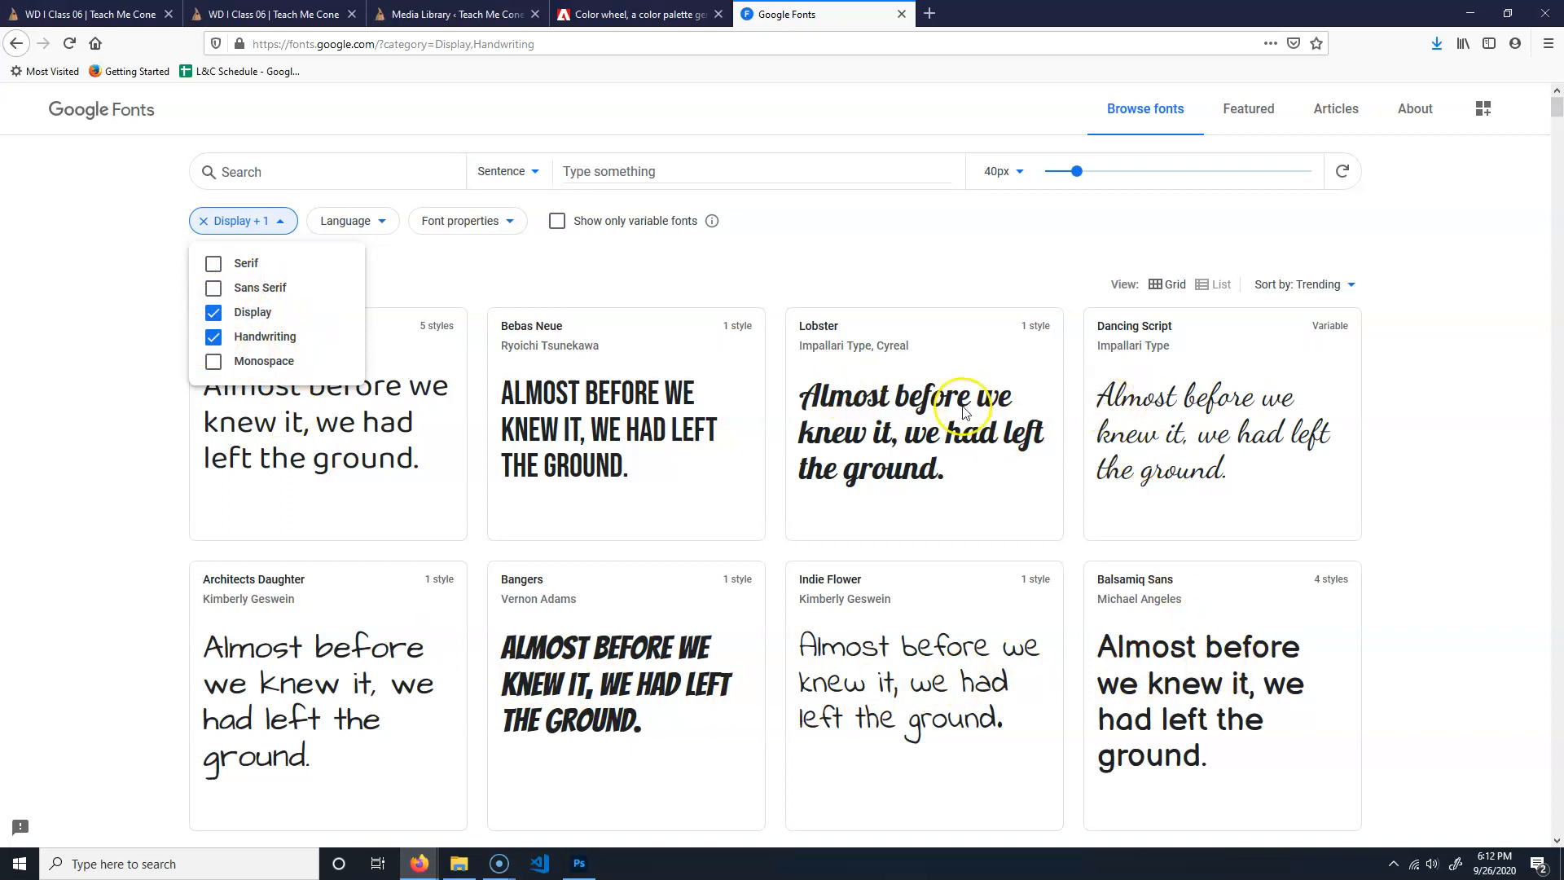
{"action": "left_click", "coordinate": [214, 339]}
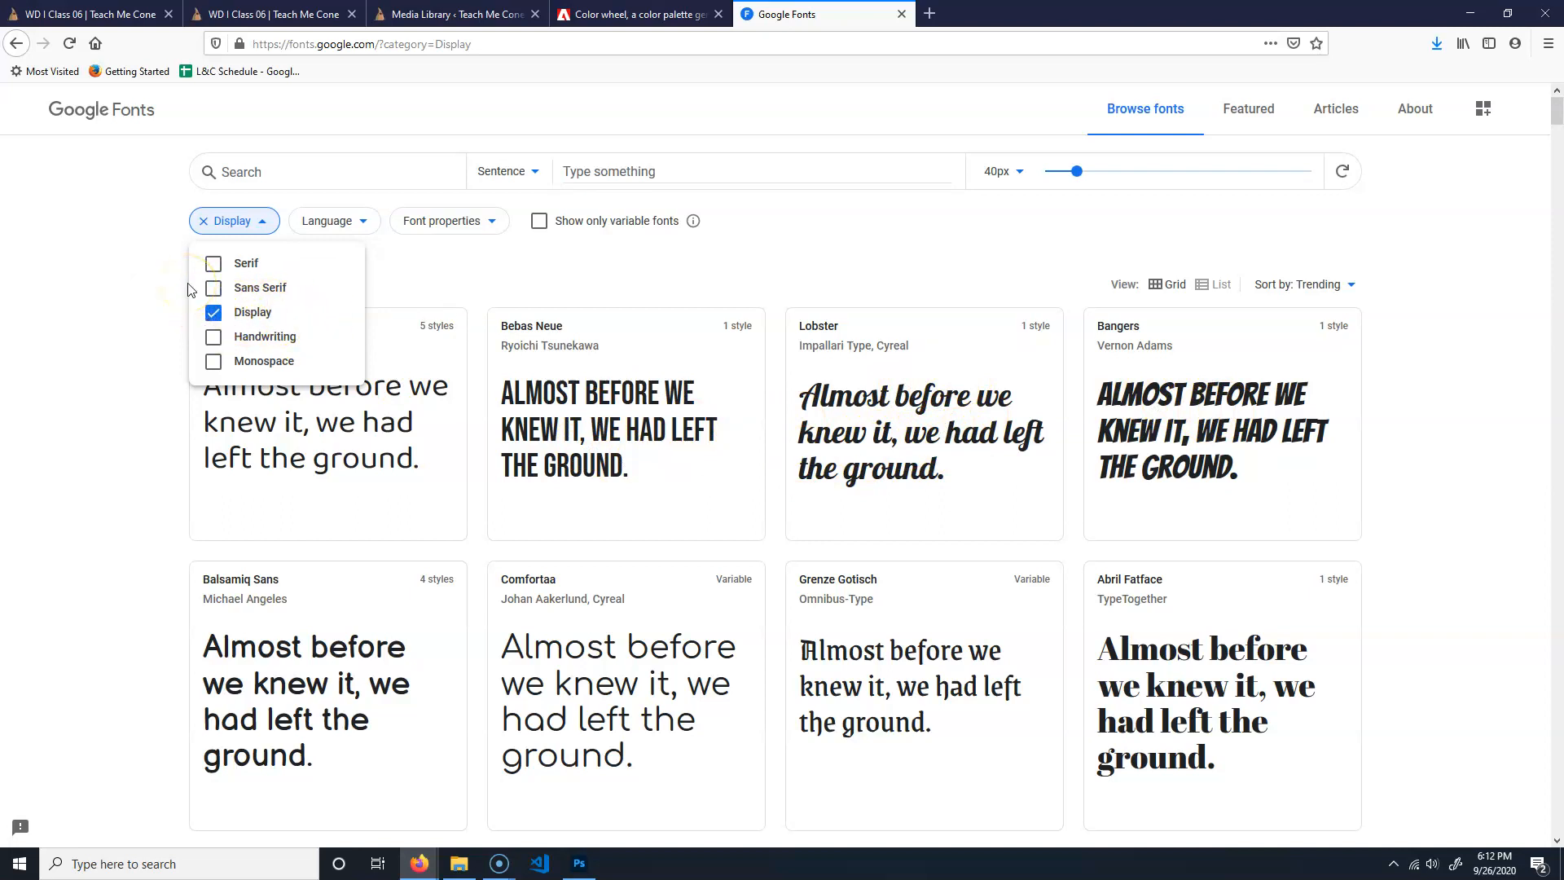
{"action": "left_click", "coordinate": [47, 383]}
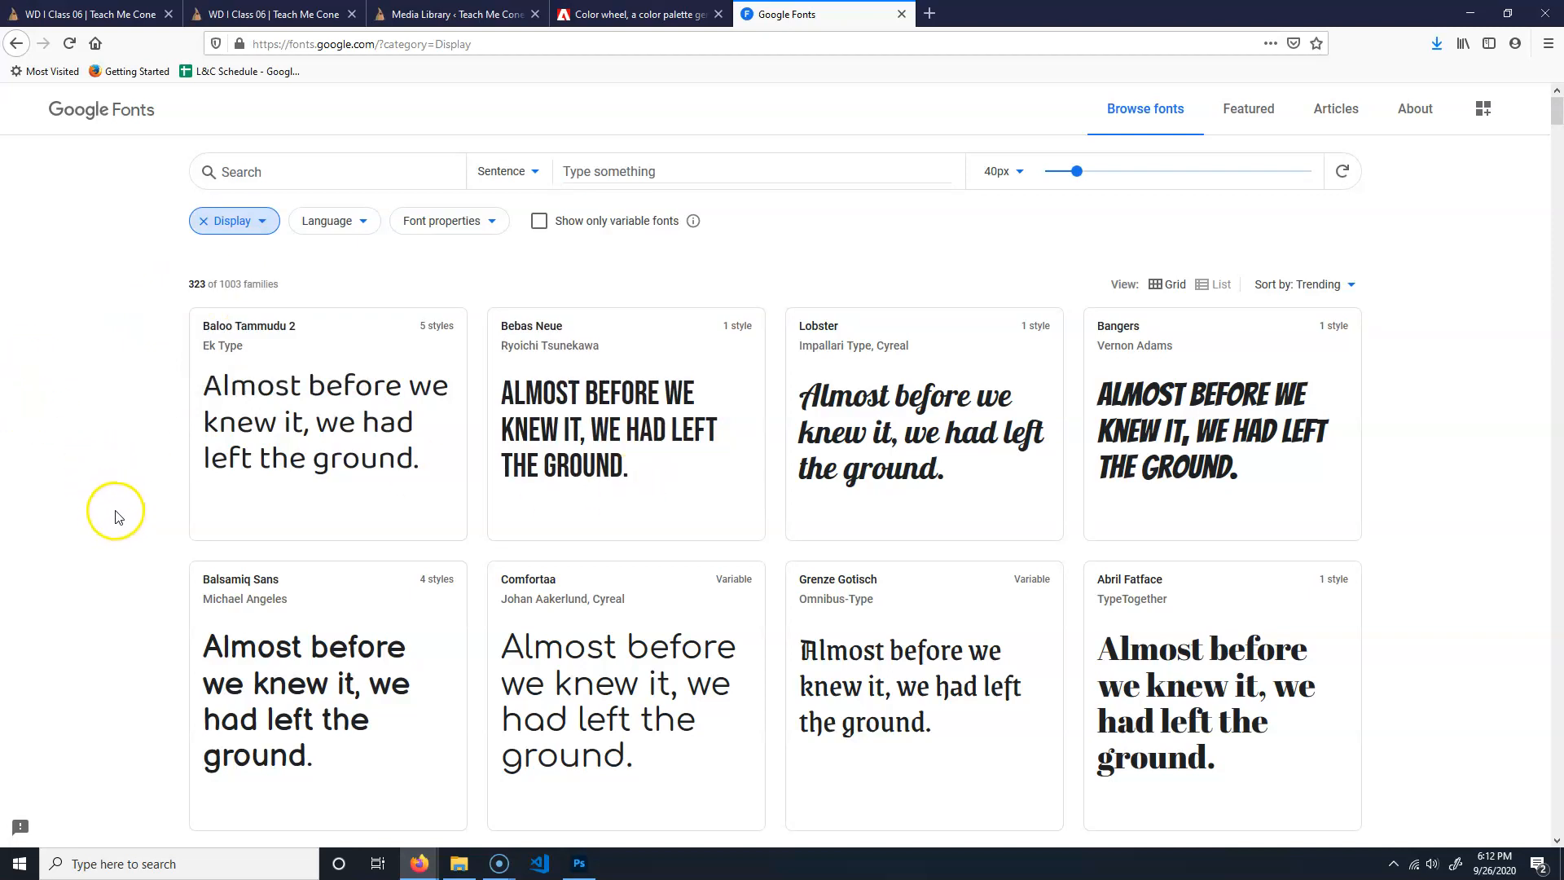
- Set the custom preview text for the font list to "all about cones"
{"action": "scroll", "coordinate": [116, 518], "scroll_direction": "down", "scroll_amount": 2}
{"action": "scroll", "coordinate": [116, 518], "scroll_direction": "down", "scroll_amount": 4}
{"action": "scroll", "coordinate": [116, 518], "scroll_direction": "up", "scroll_amount": 5}
{"action": "left_click", "coordinate": [633, 165]}
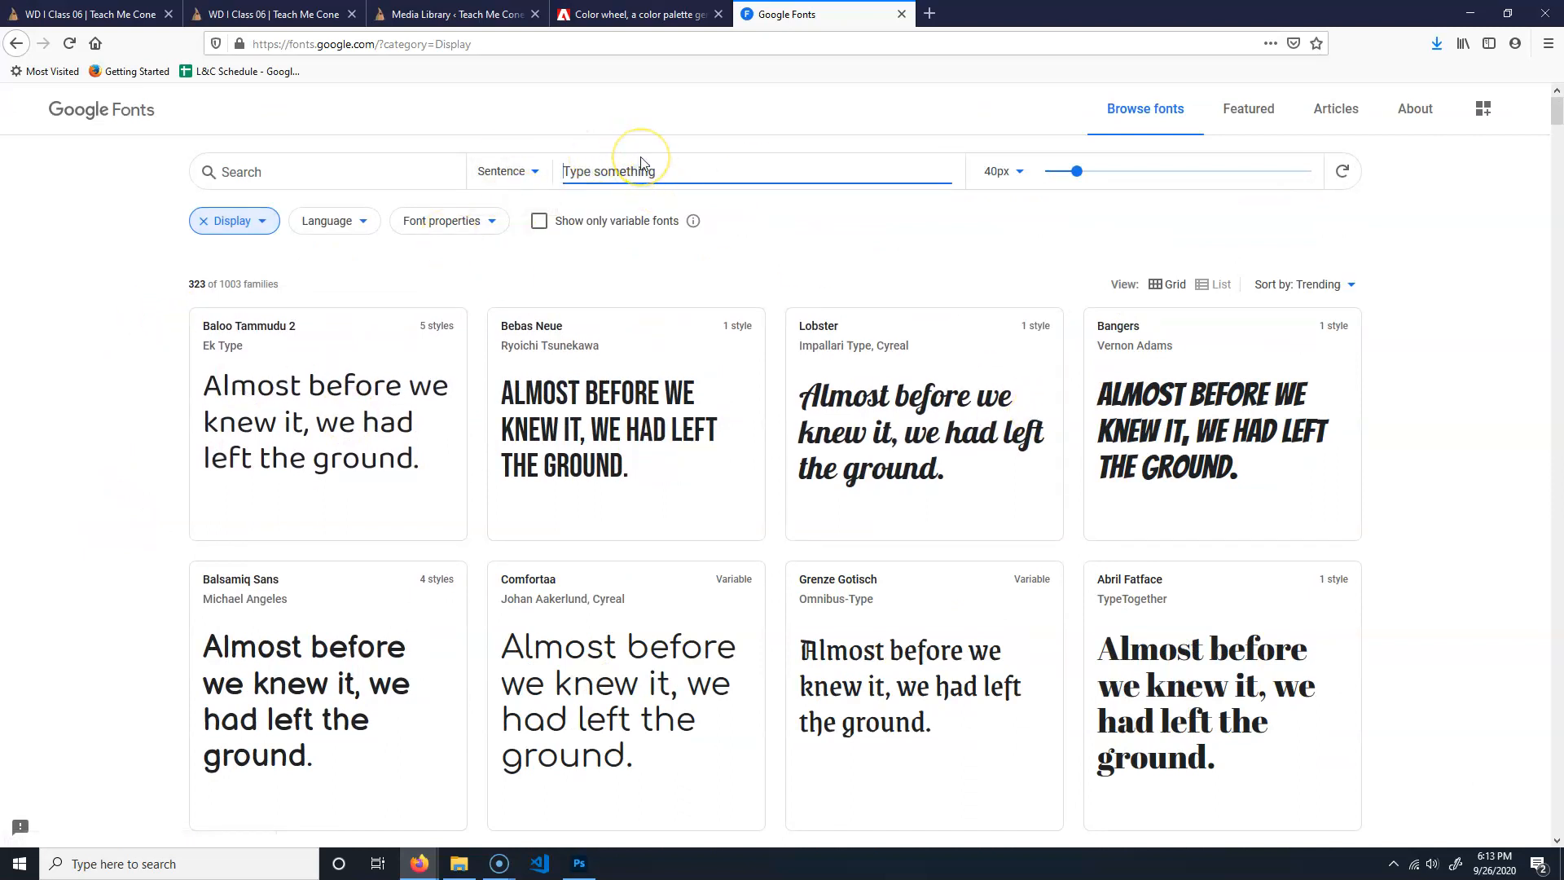
{"action": "type", "text": "All"}
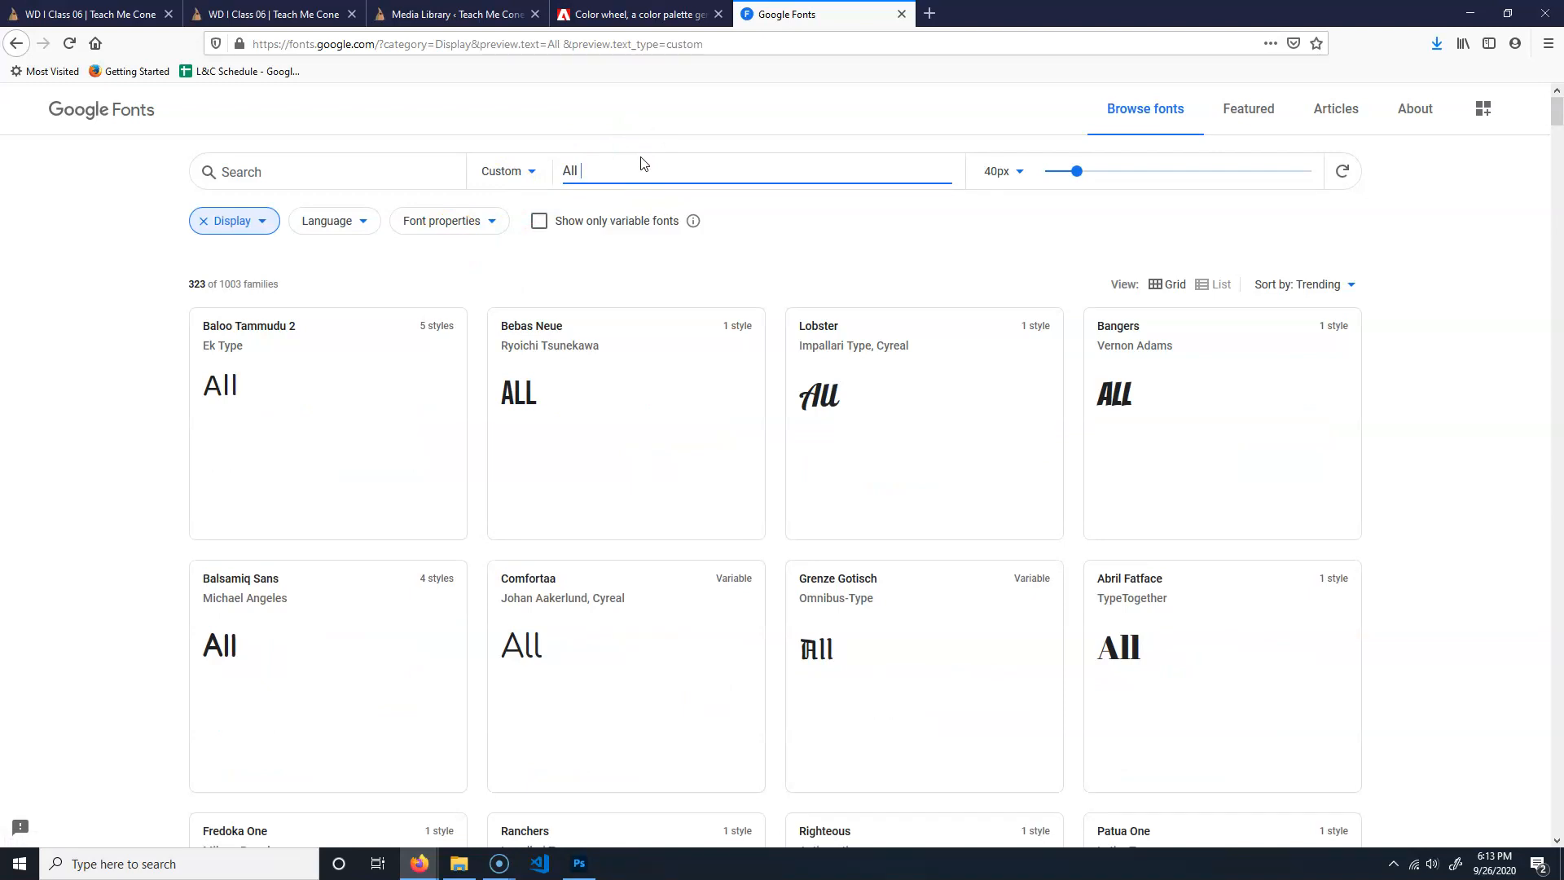
{"action": "type", "text": " about"}
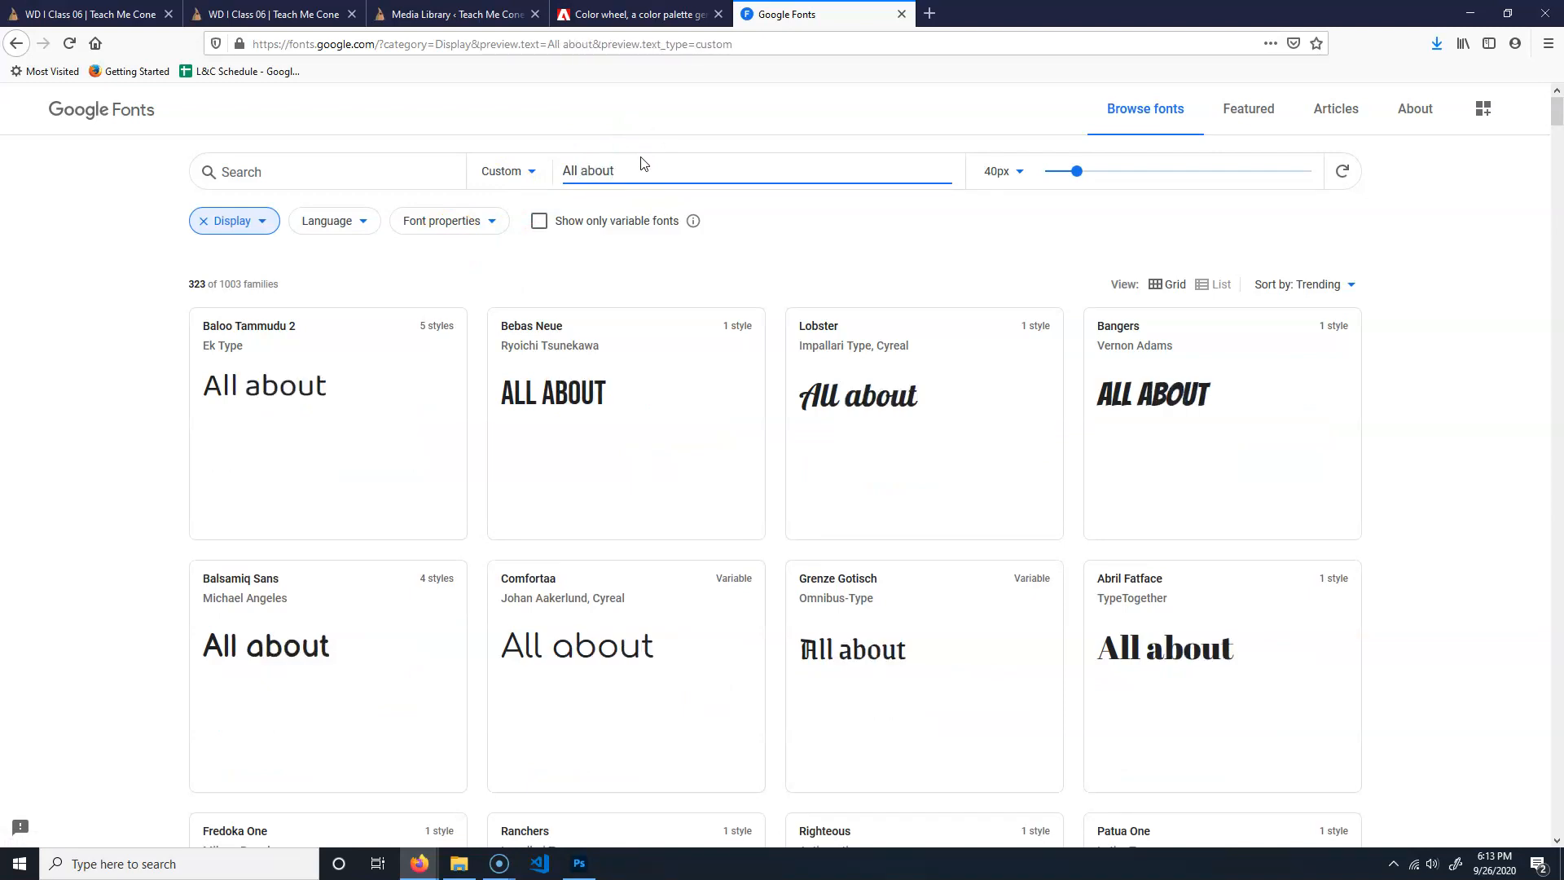
{"action": "key", "text": "BackSpace"}
{"action": "key", "text": "BackSpace"}
{"action": "key", "text": "BackSpace"}
{"action": "key", "text": "BackSpace"}
{"action": "key", "text": "BackSpace"}
{"action": "key", "text": "BackSpace"}
{"action": "key", "text": "BackSpace"}
{"action": "key", "text": "BackSpace"}
{"action": "key", "text": "BackSpace"}
{"action": "type", "text": "all "}
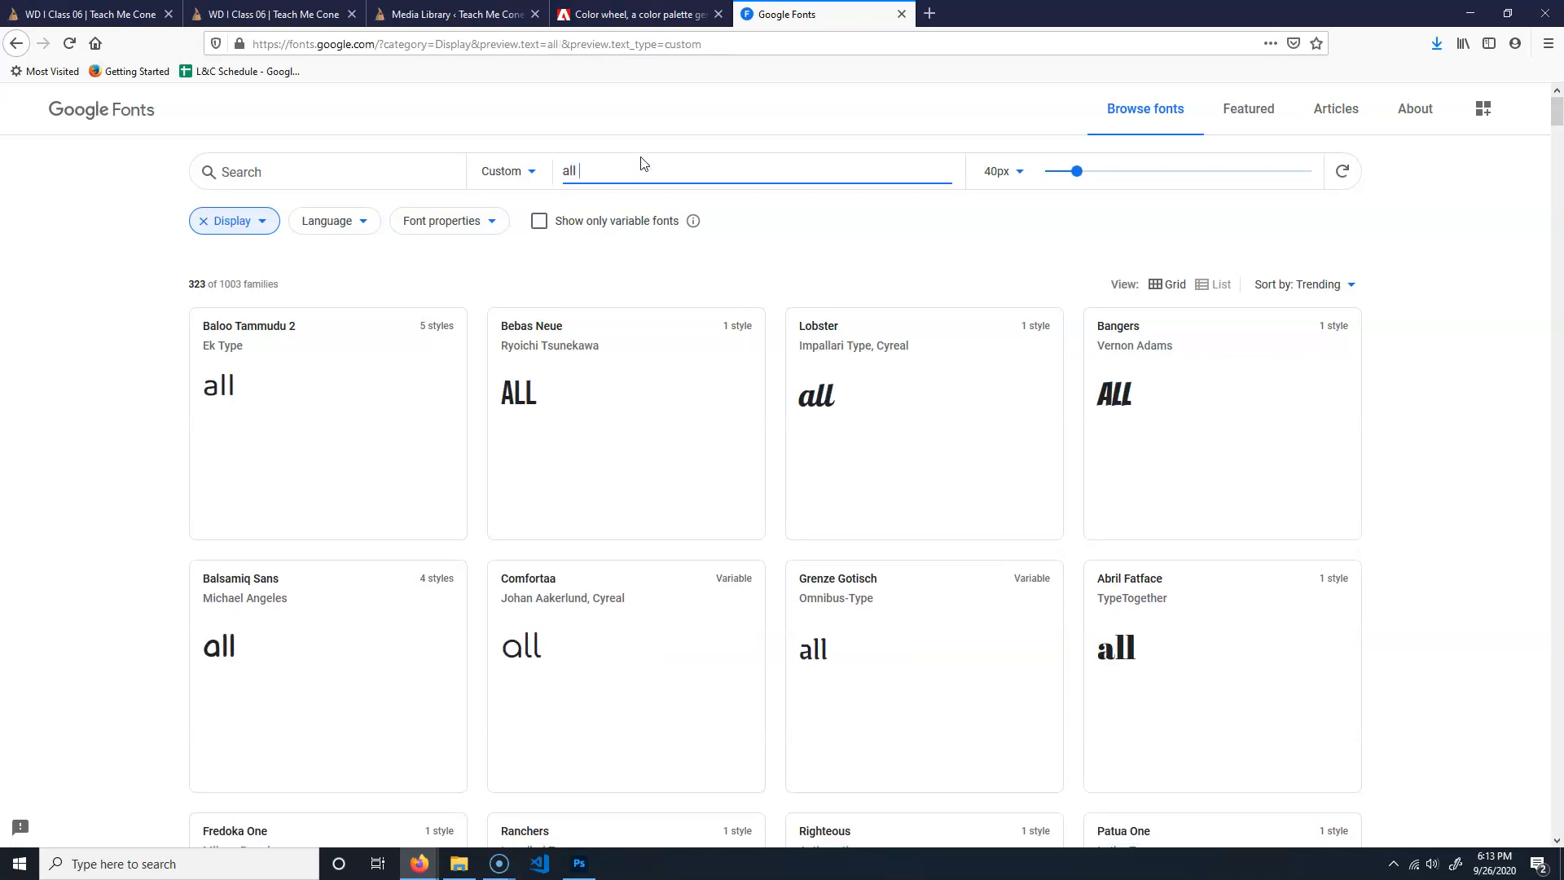
{"action": "type", "text": "about cnes"}
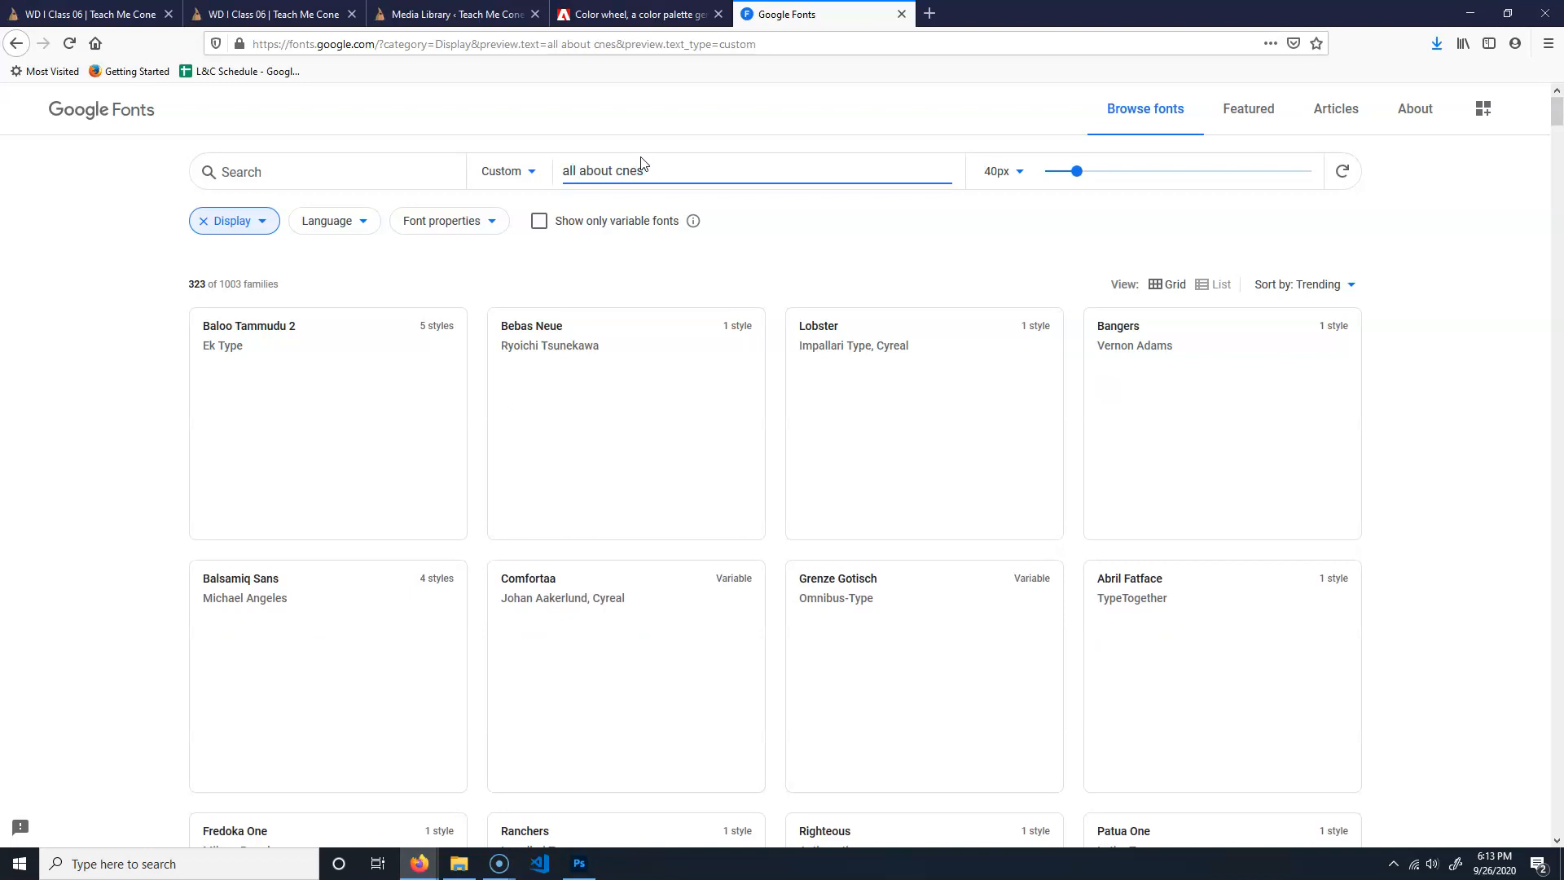
{"action": "key", "text": "BackSpace"}
{"action": "key", "text": "BackSpace"}
{"action": "key", "text": "BackSpace"}
{"action": "key", "text": "BackSpace"}
{"action": "type", "text": "cones"}
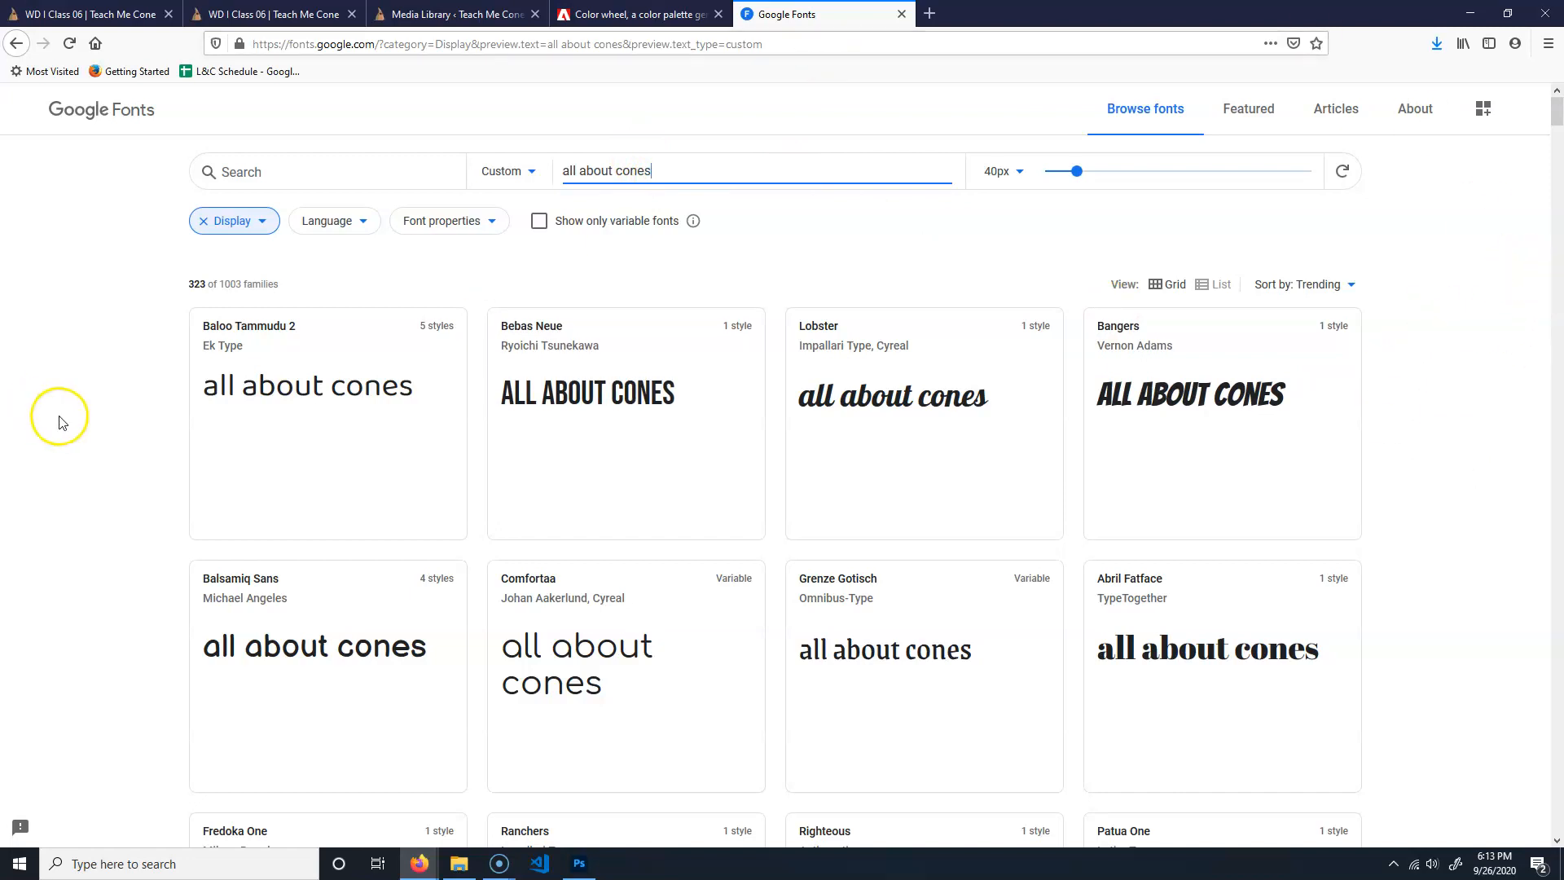
- Look through the Display font previews and open the Comfortaa family page
{"action": "scroll", "coordinate": [65, 422], "scroll_direction": "down", "scroll_amount": 4}
{"action": "scroll", "coordinate": [67, 426], "scroll_direction": "down", "scroll_amount": 14}
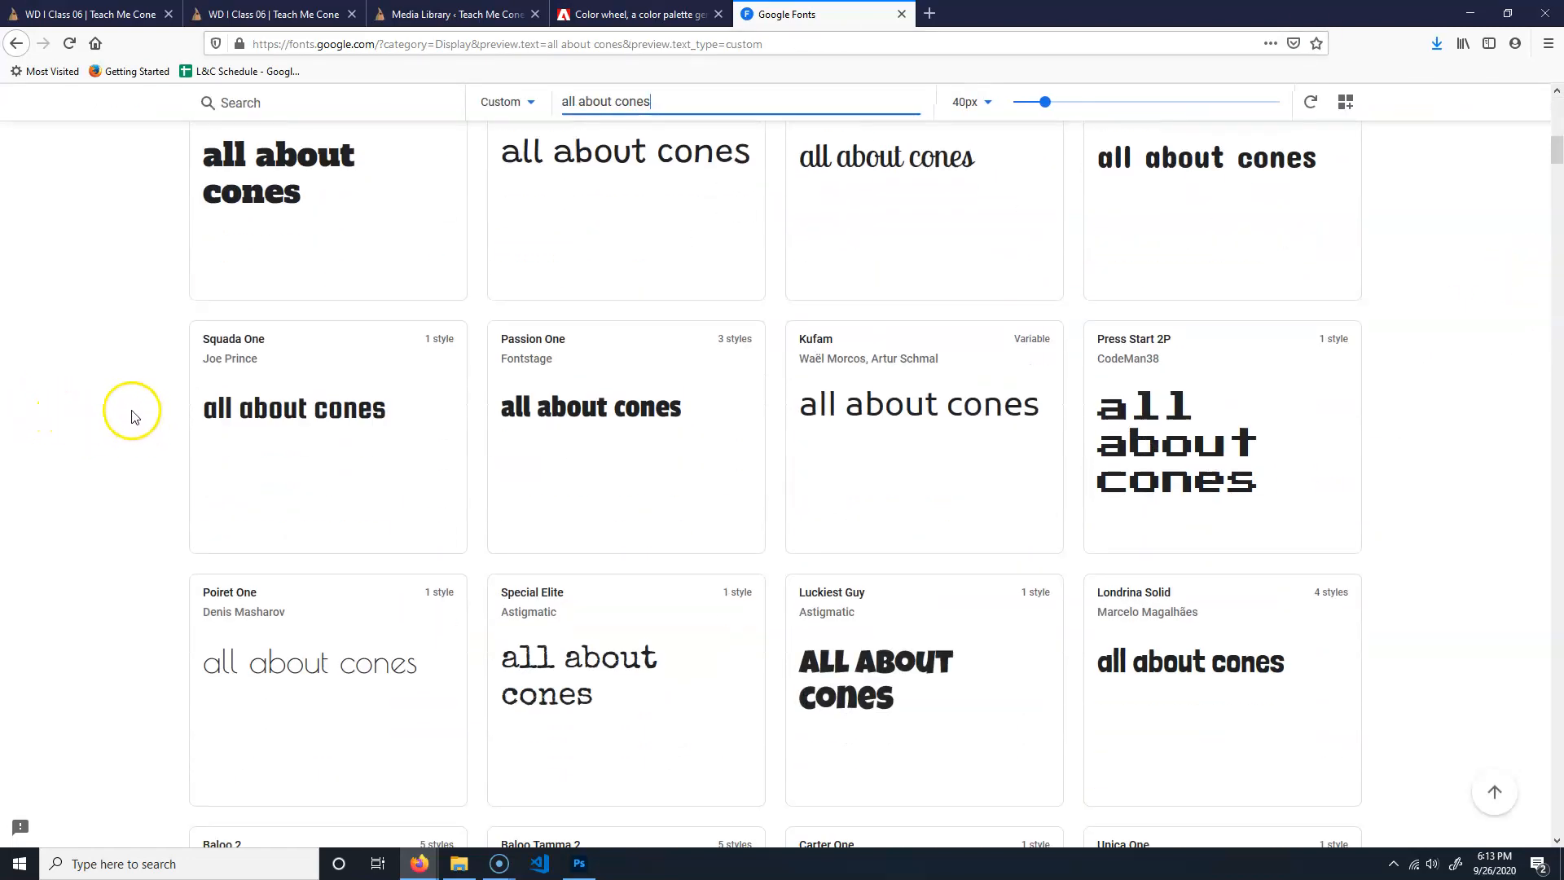
{"action": "scroll", "coordinate": [132, 414], "scroll_direction": "down", "scroll_amount": 2}
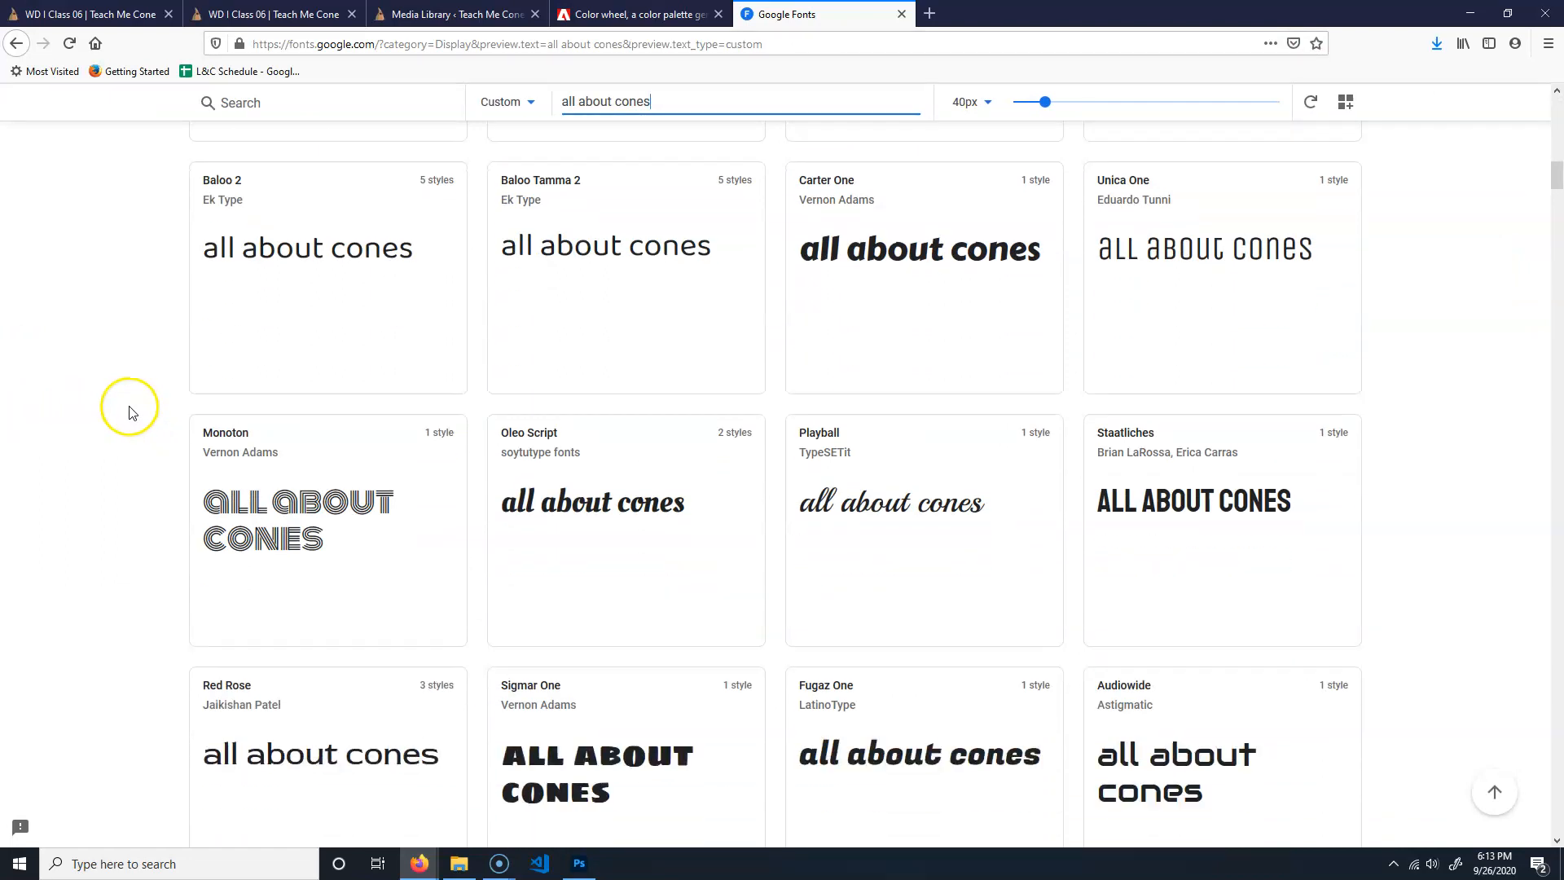
{"action": "scroll", "coordinate": [134, 414], "scroll_direction": "down", "scroll_amount": 4}
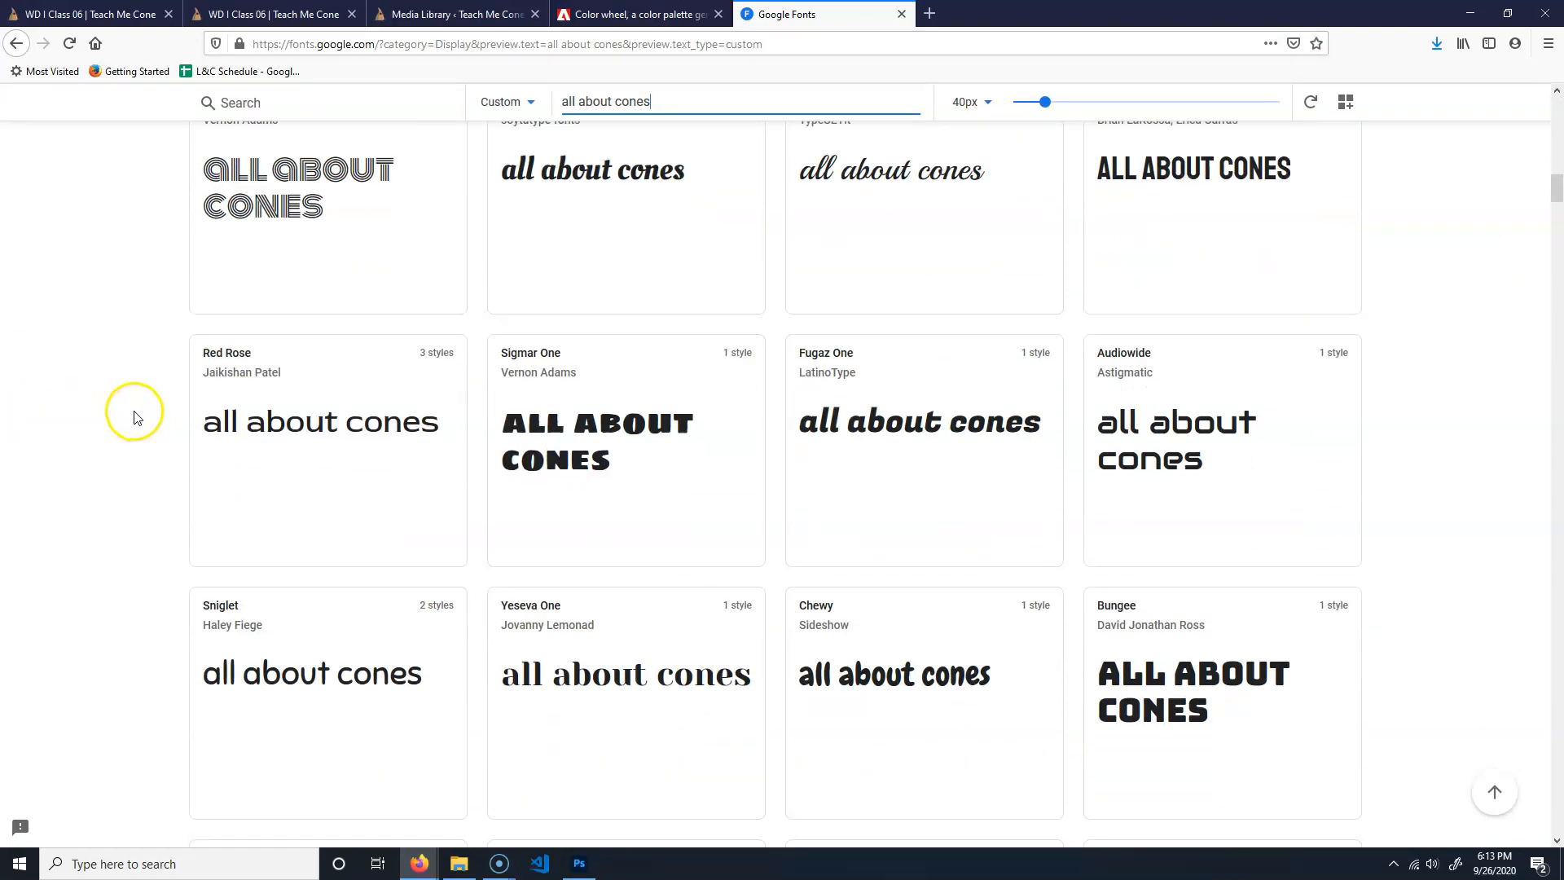
{"action": "scroll", "coordinate": [135, 418], "scroll_direction": "up", "scroll_amount": 20}
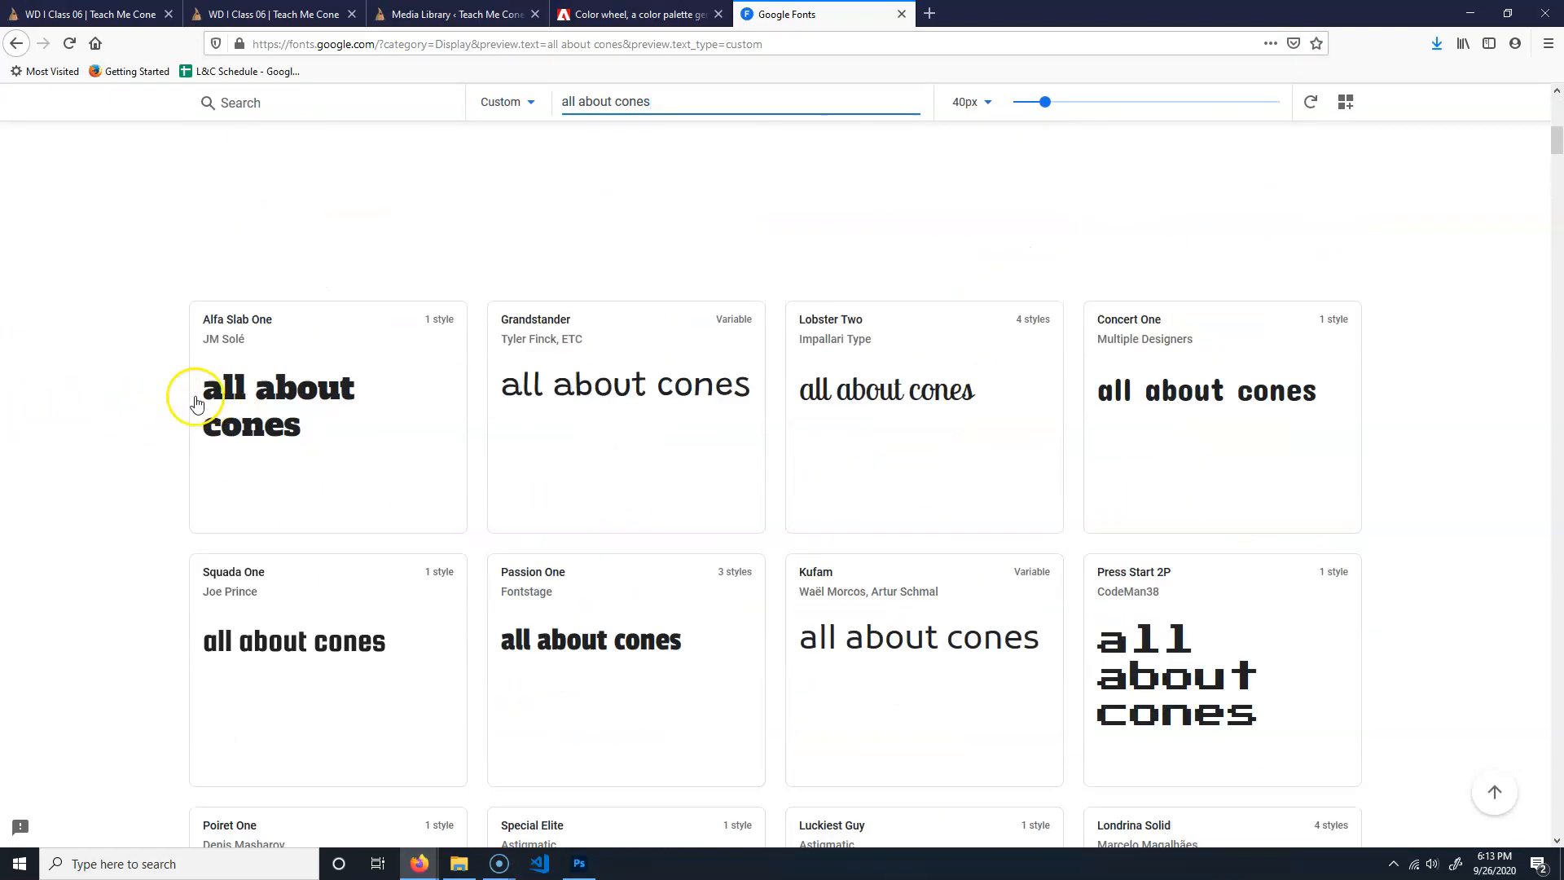
{"action": "scroll", "coordinate": [167, 395], "scroll_direction": "up", "scroll_amount": 1}
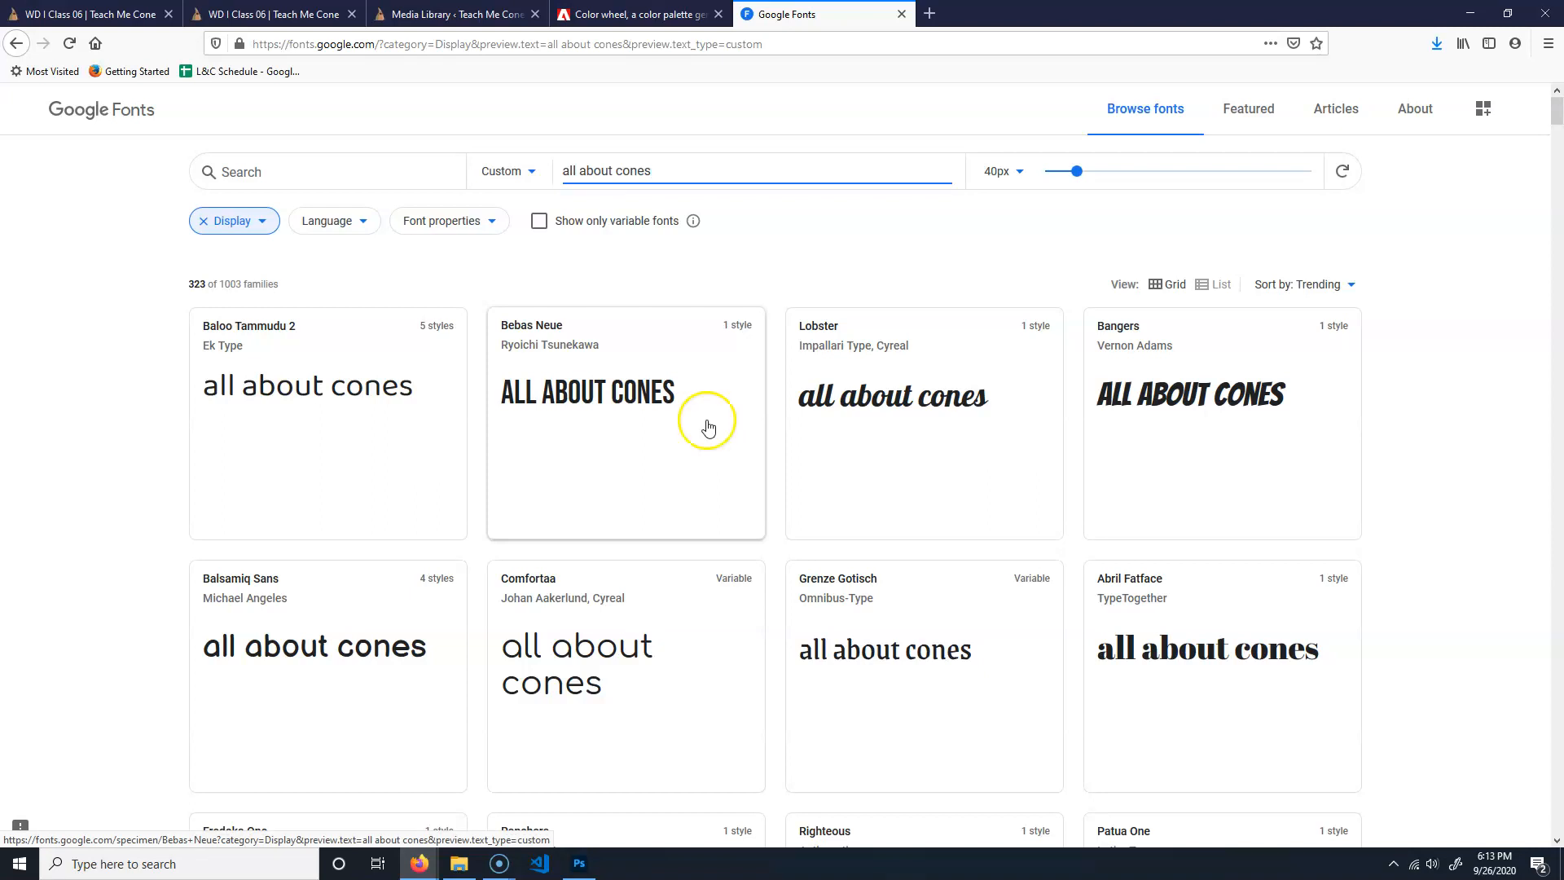
{"action": "left_click", "coordinate": [683, 710]}
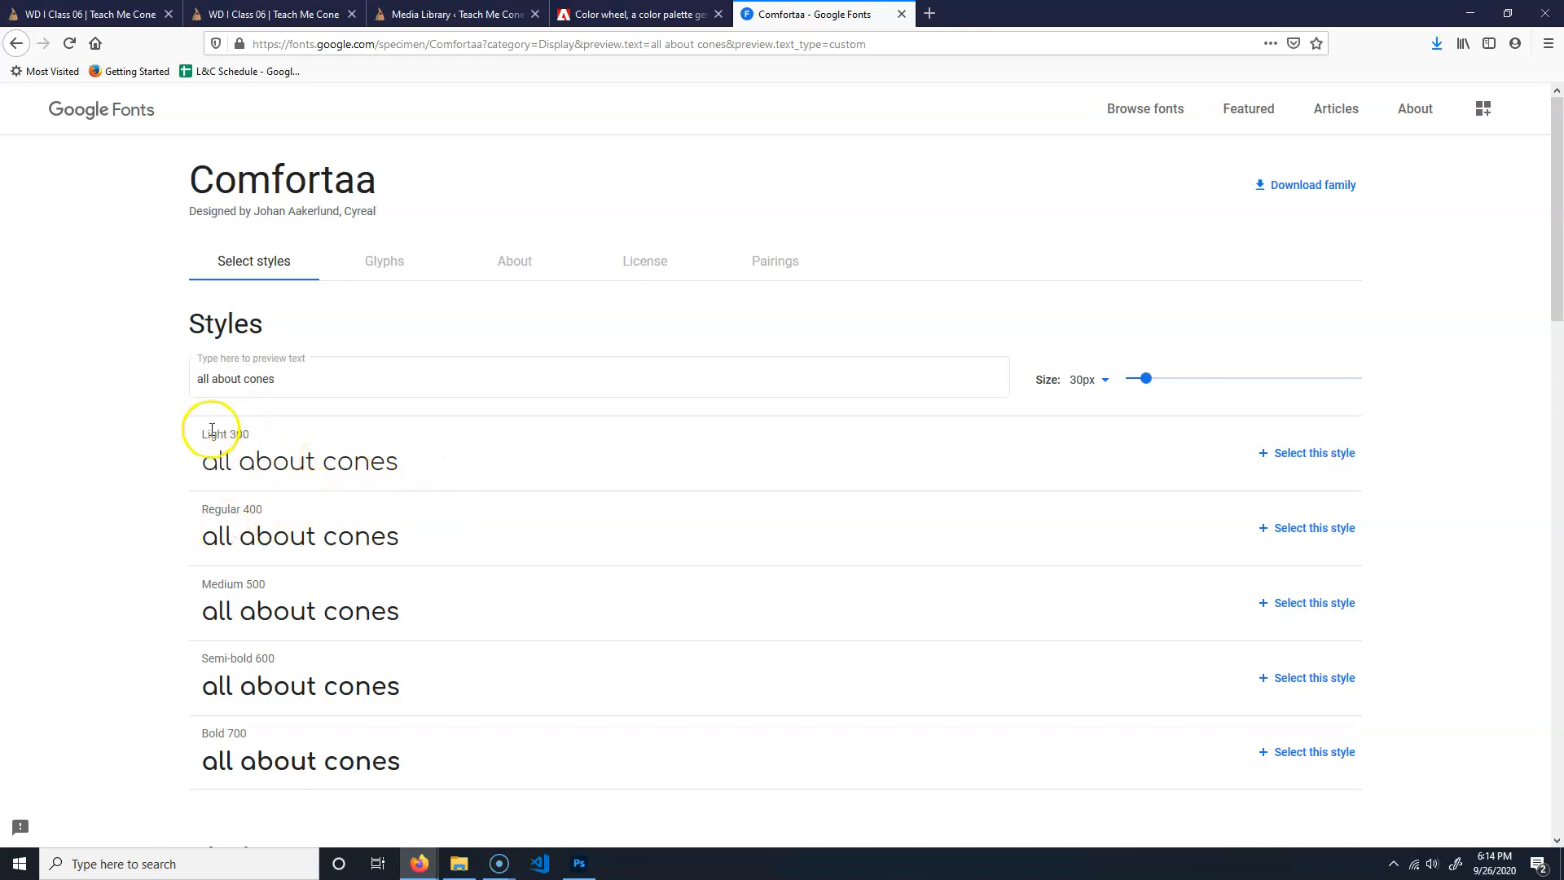
- Compare Comfortaa's popular pairings with Open Sans, Montserrat, Oswald, Playfair Display and Roboto, ending on the Open Sans pairing
{"action": "scroll", "coordinate": [155, 481], "scroll_direction": "down", "scroll_amount": 15}
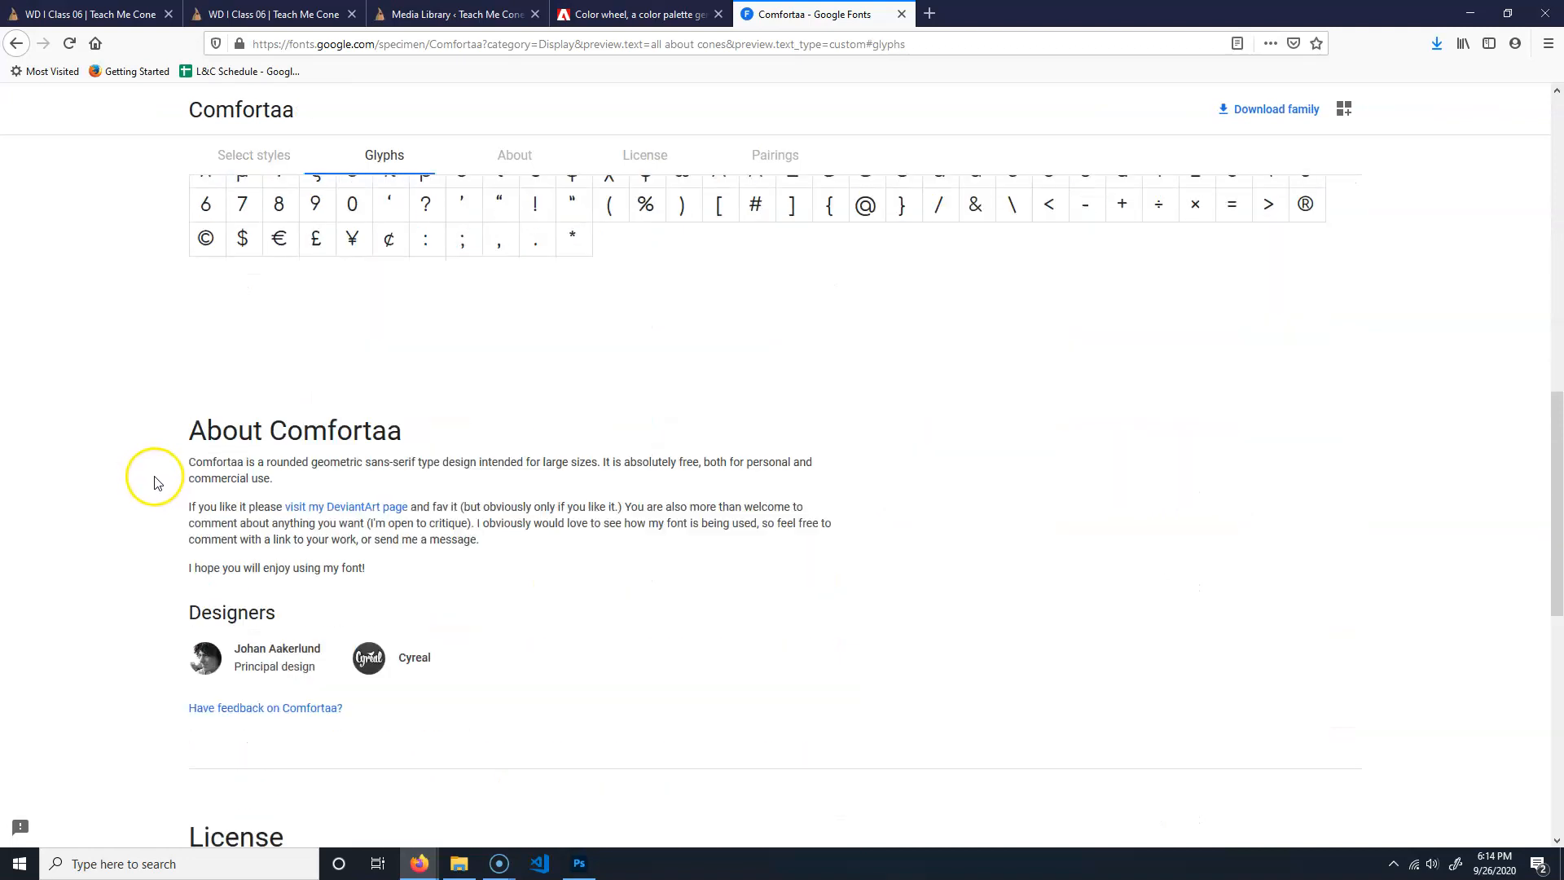
{"action": "scroll", "coordinate": [155, 481], "scroll_direction": "down", "scroll_amount": 6}
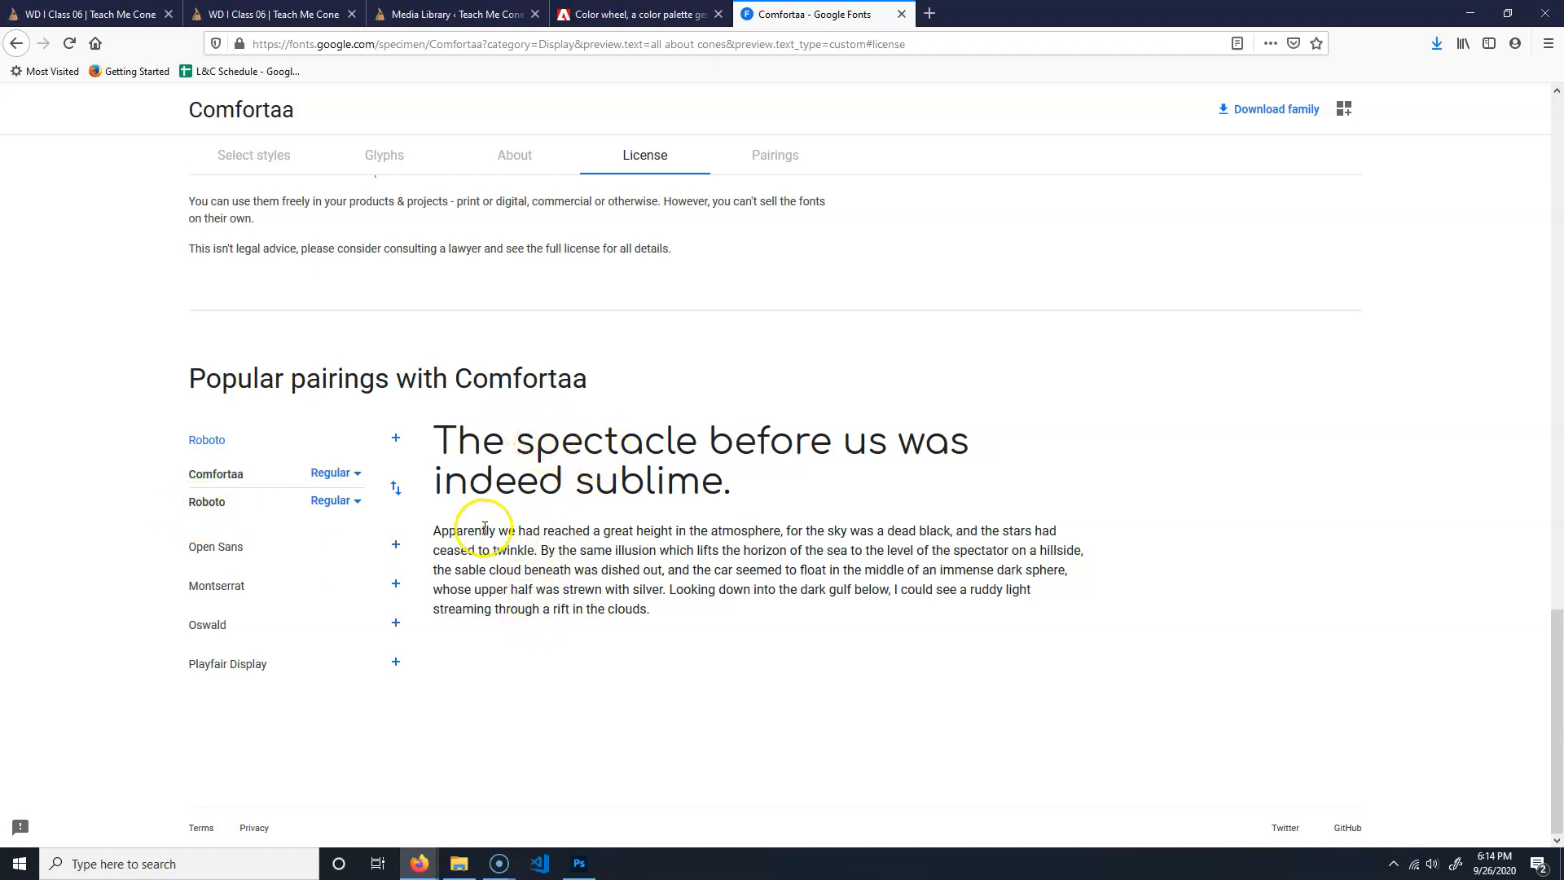
{"action": "left_click", "coordinate": [236, 561]}
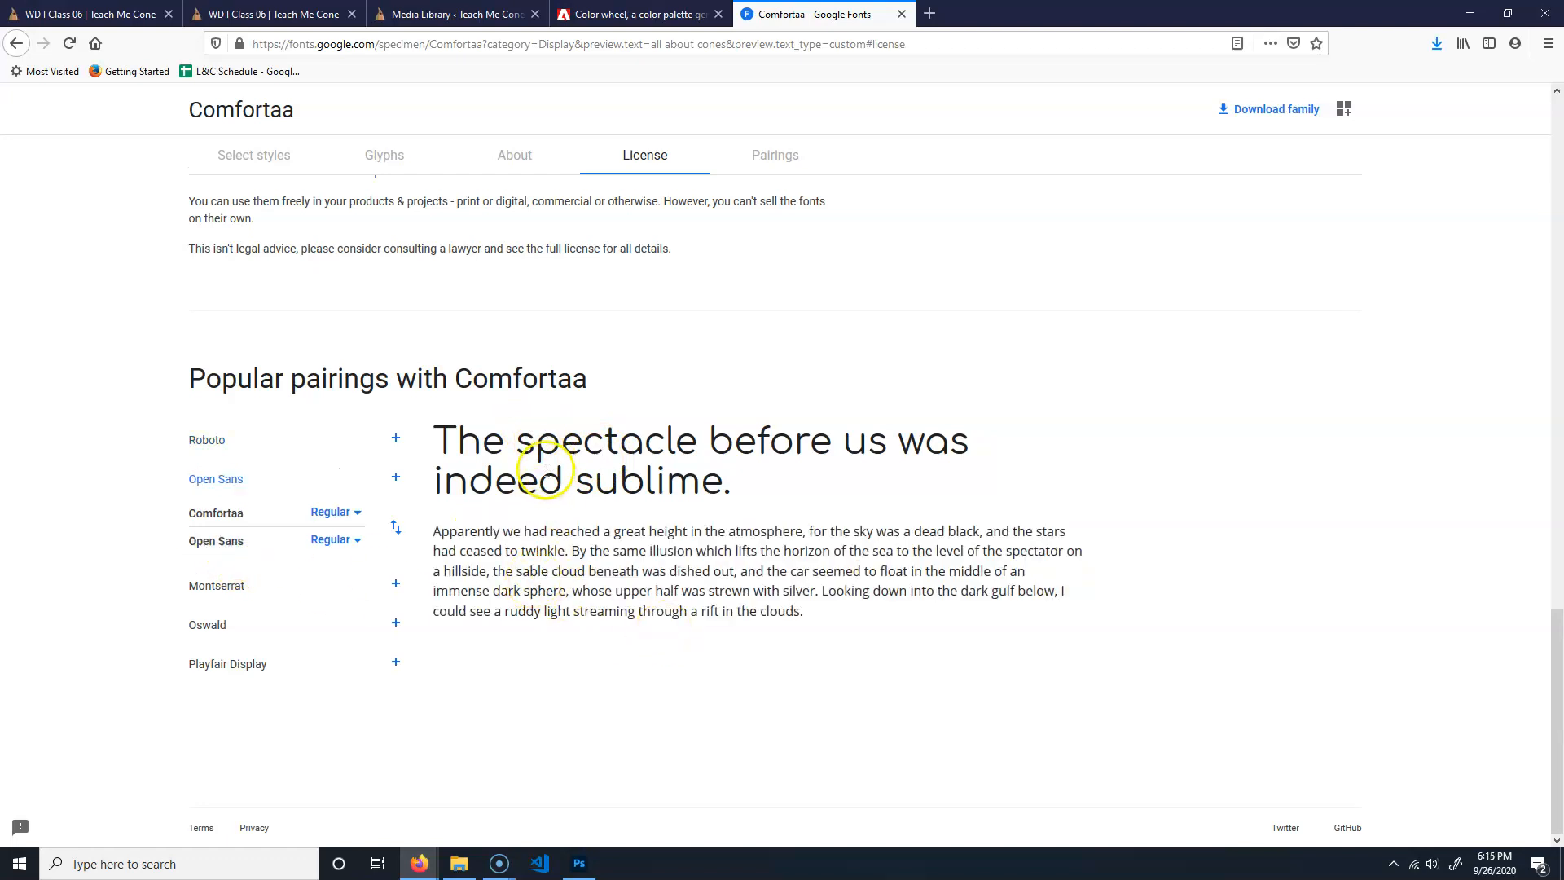
{"action": "left_click", "coordinate": [240, 586]}
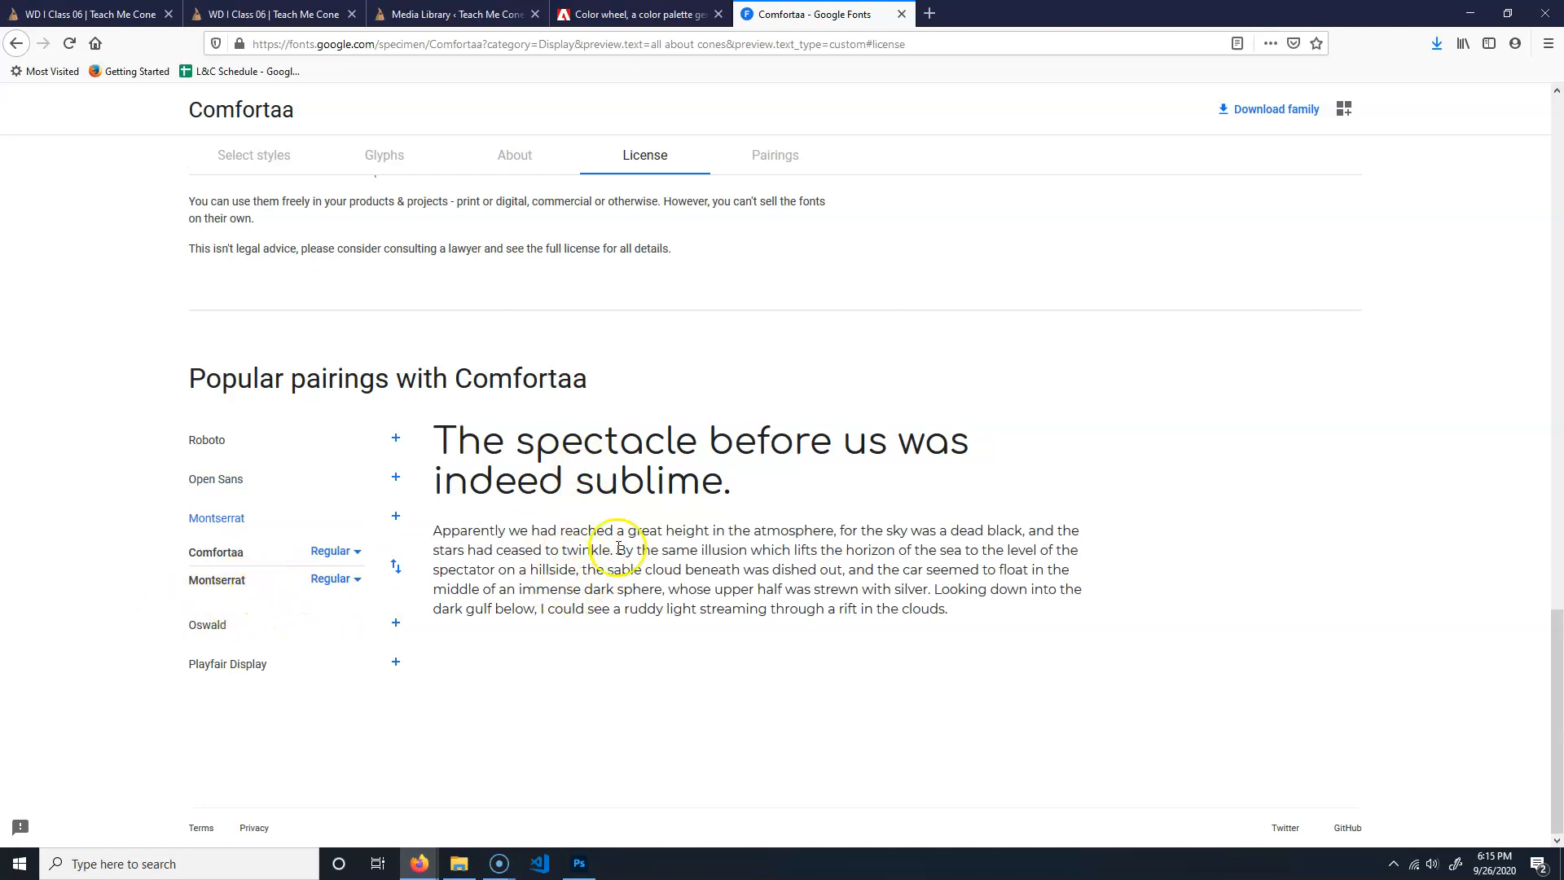
{"action": "left_click", "coordinate": [210, 625]}
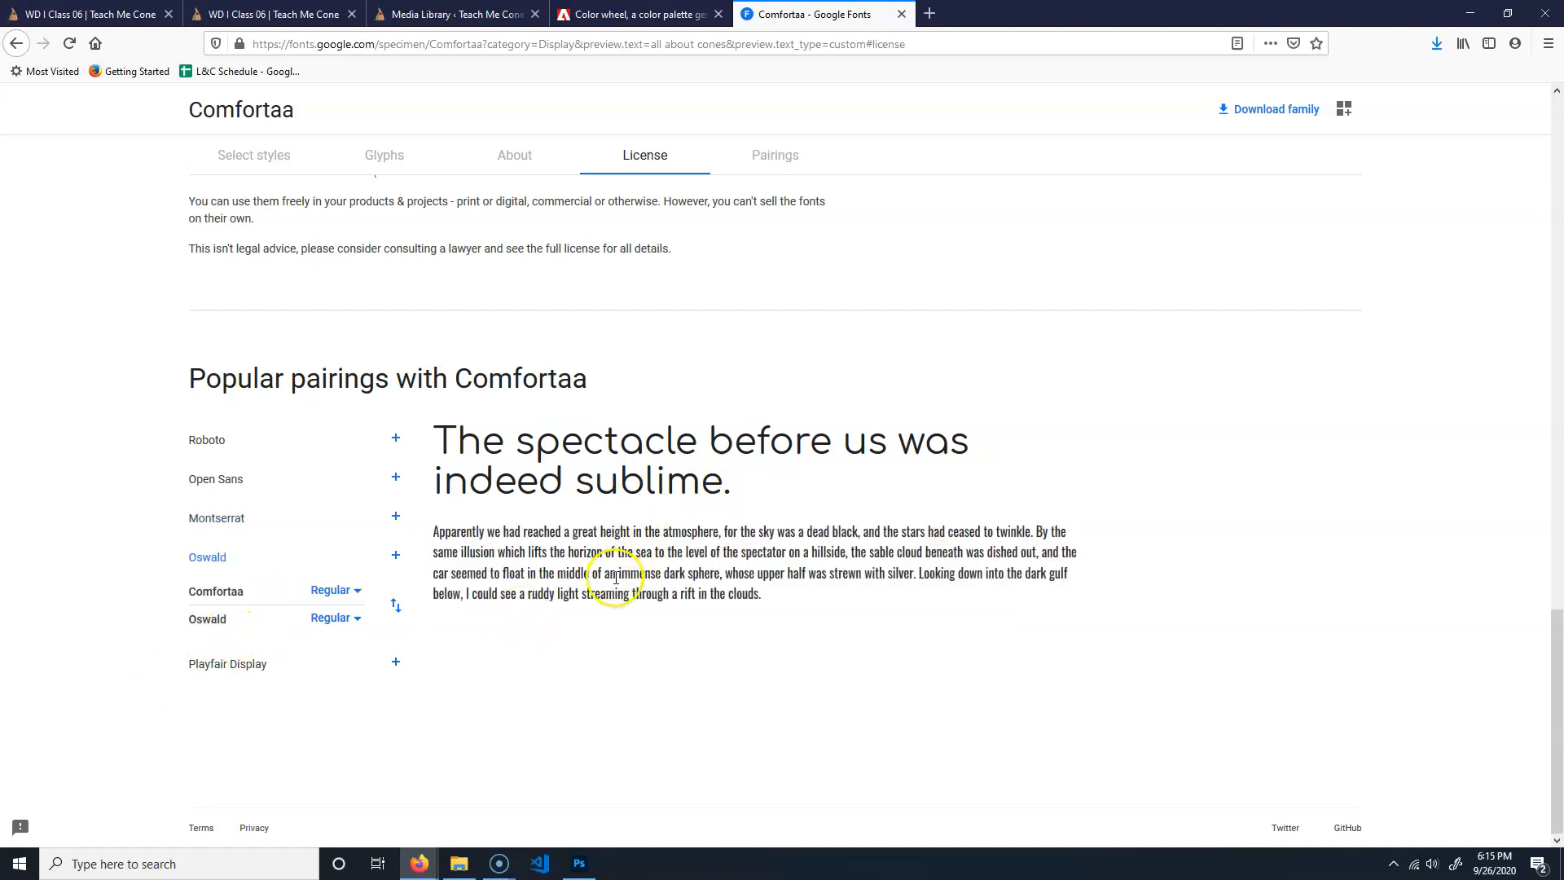
{"action": "left_click", "coordinate": [215, 665]}
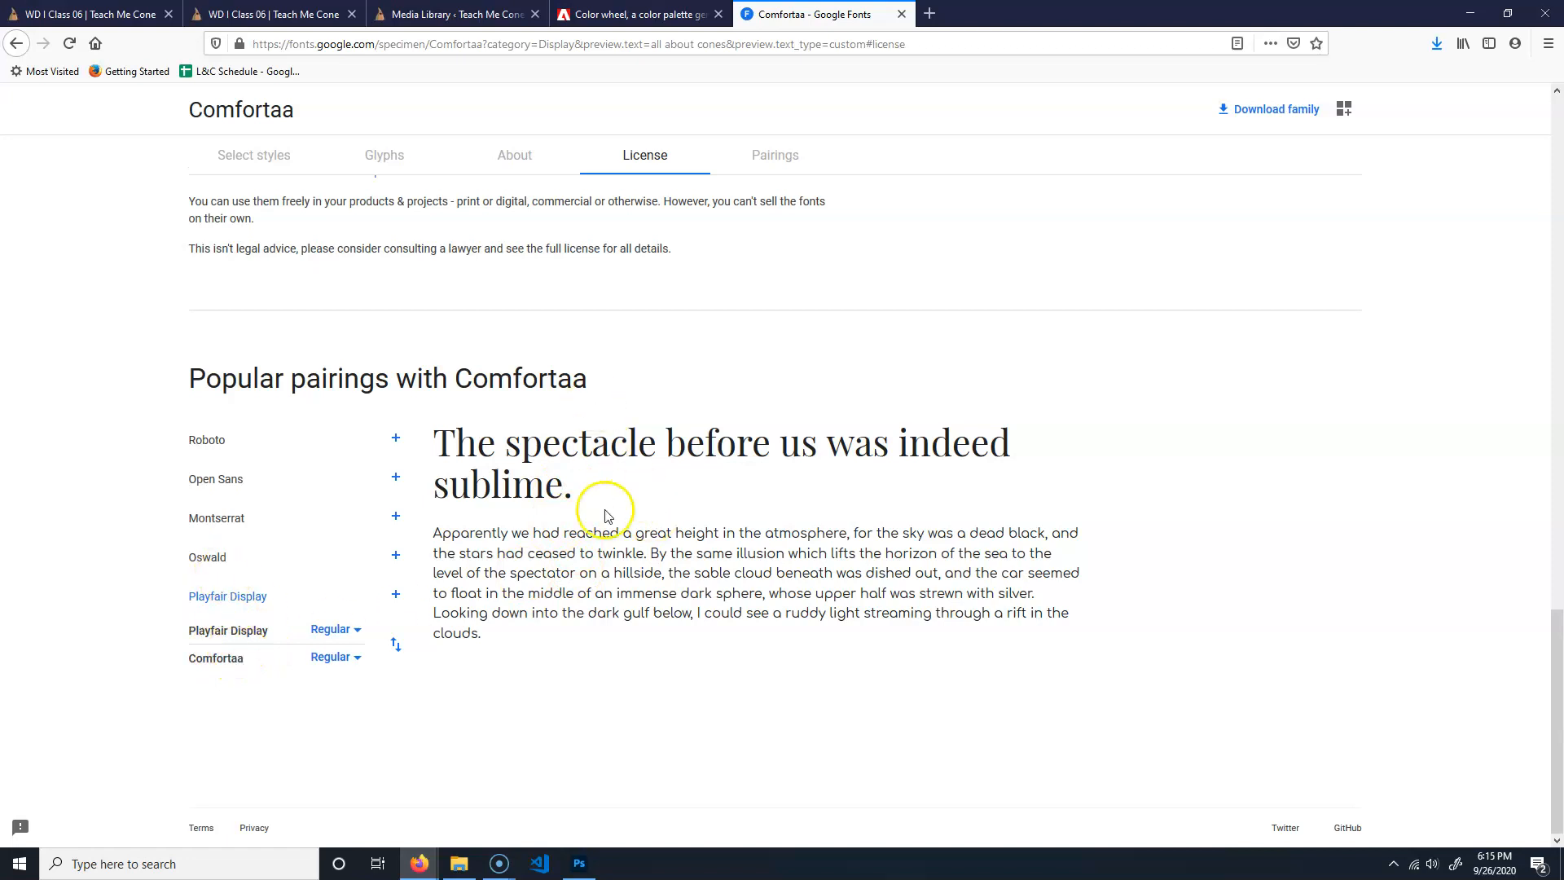
{"action": "left_click", "coordinate": [247, 519]}
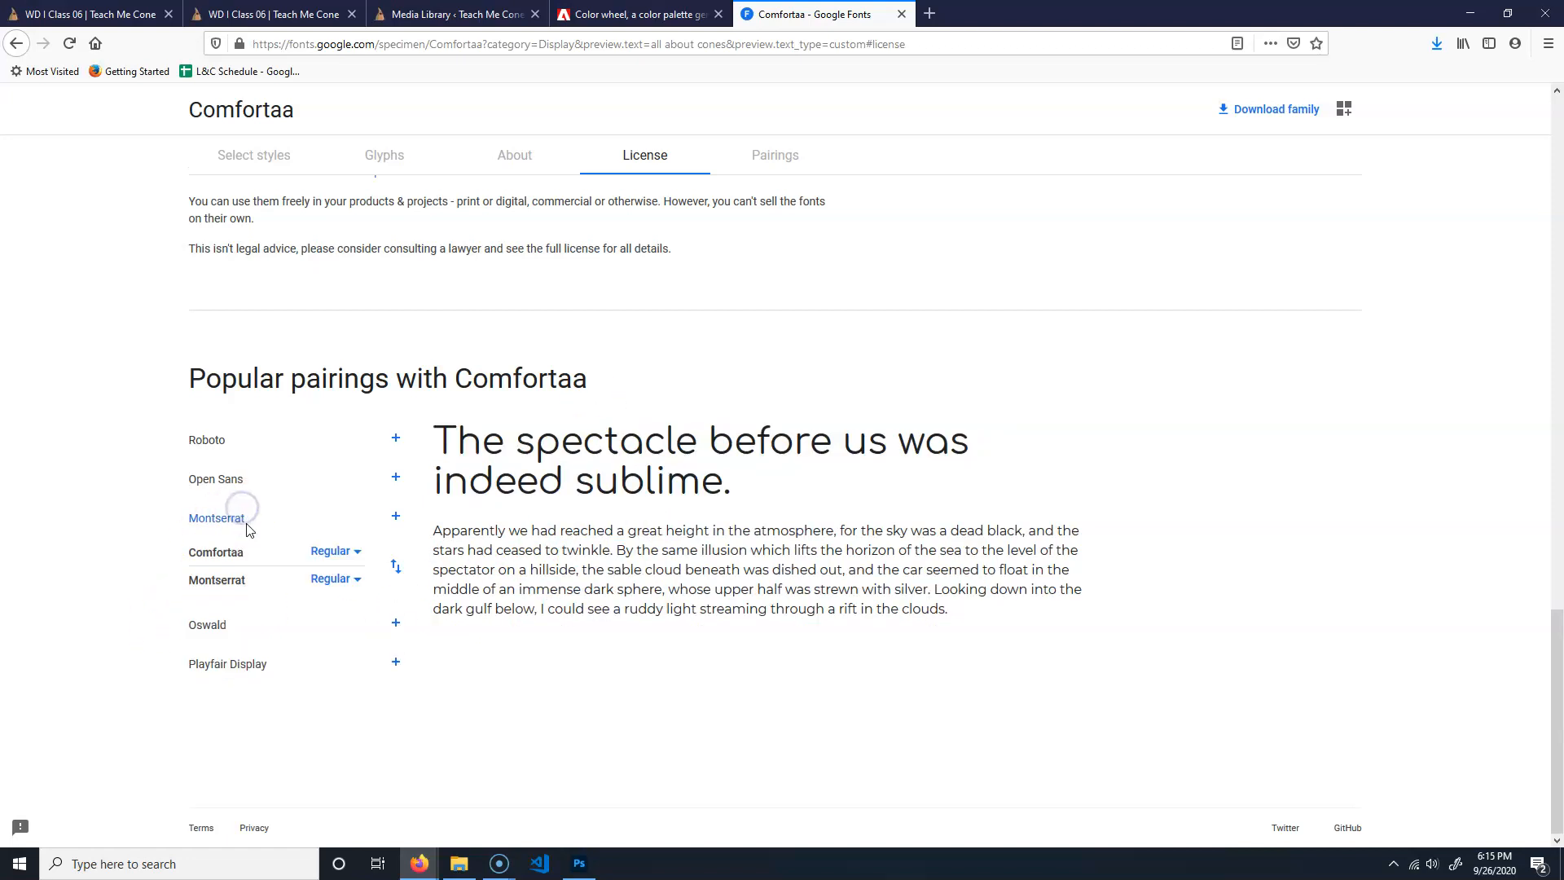
{"action": "left_click", "coordinate": [224, 479]}
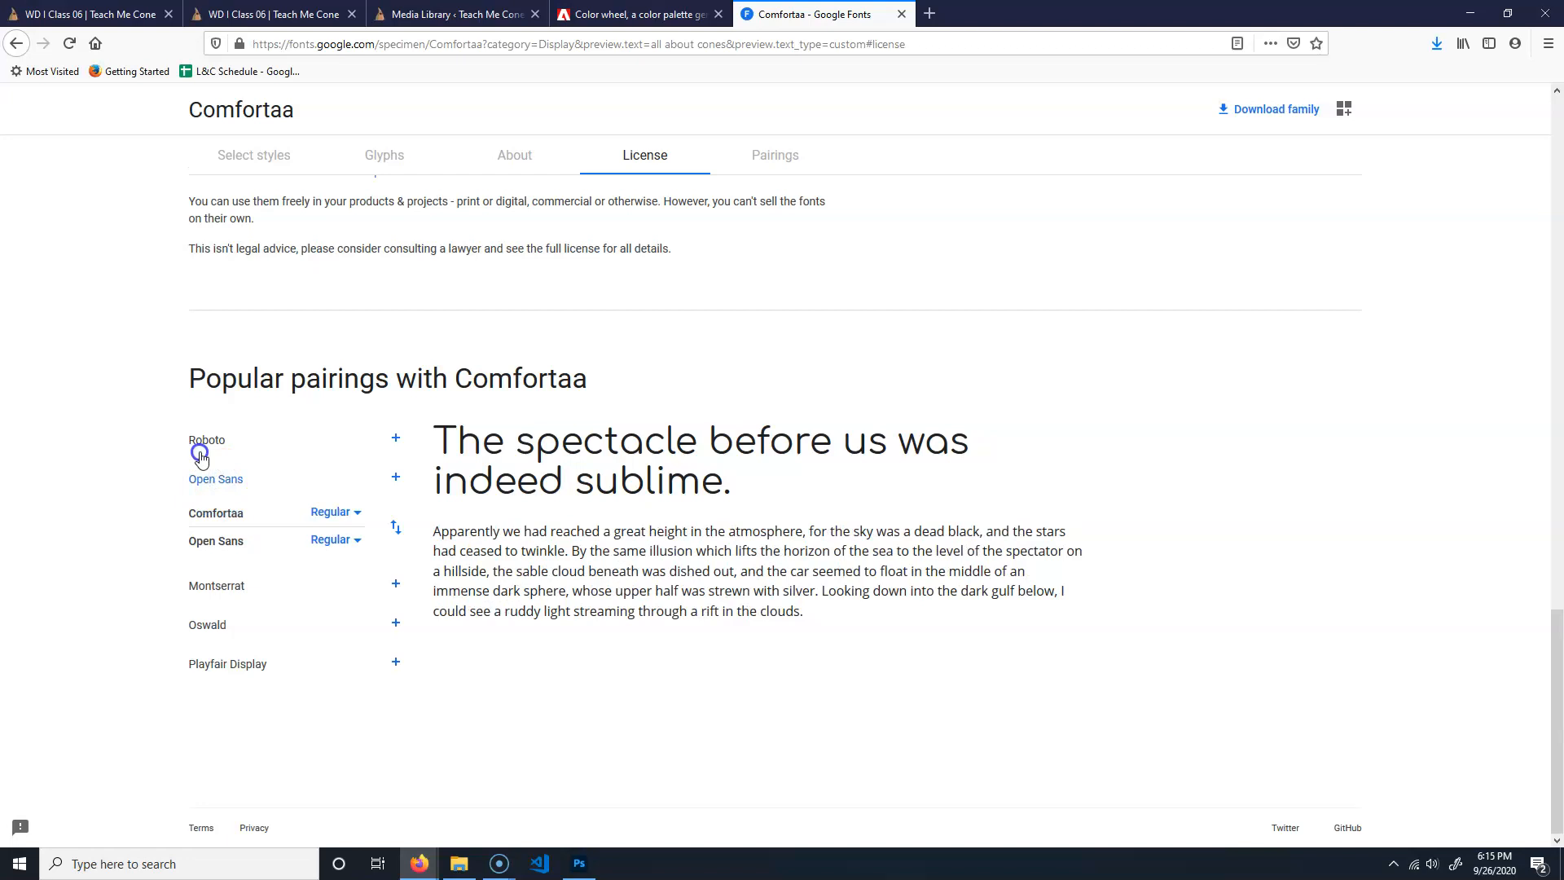
{"action": "left_click", "coordinate": [201, 456]}
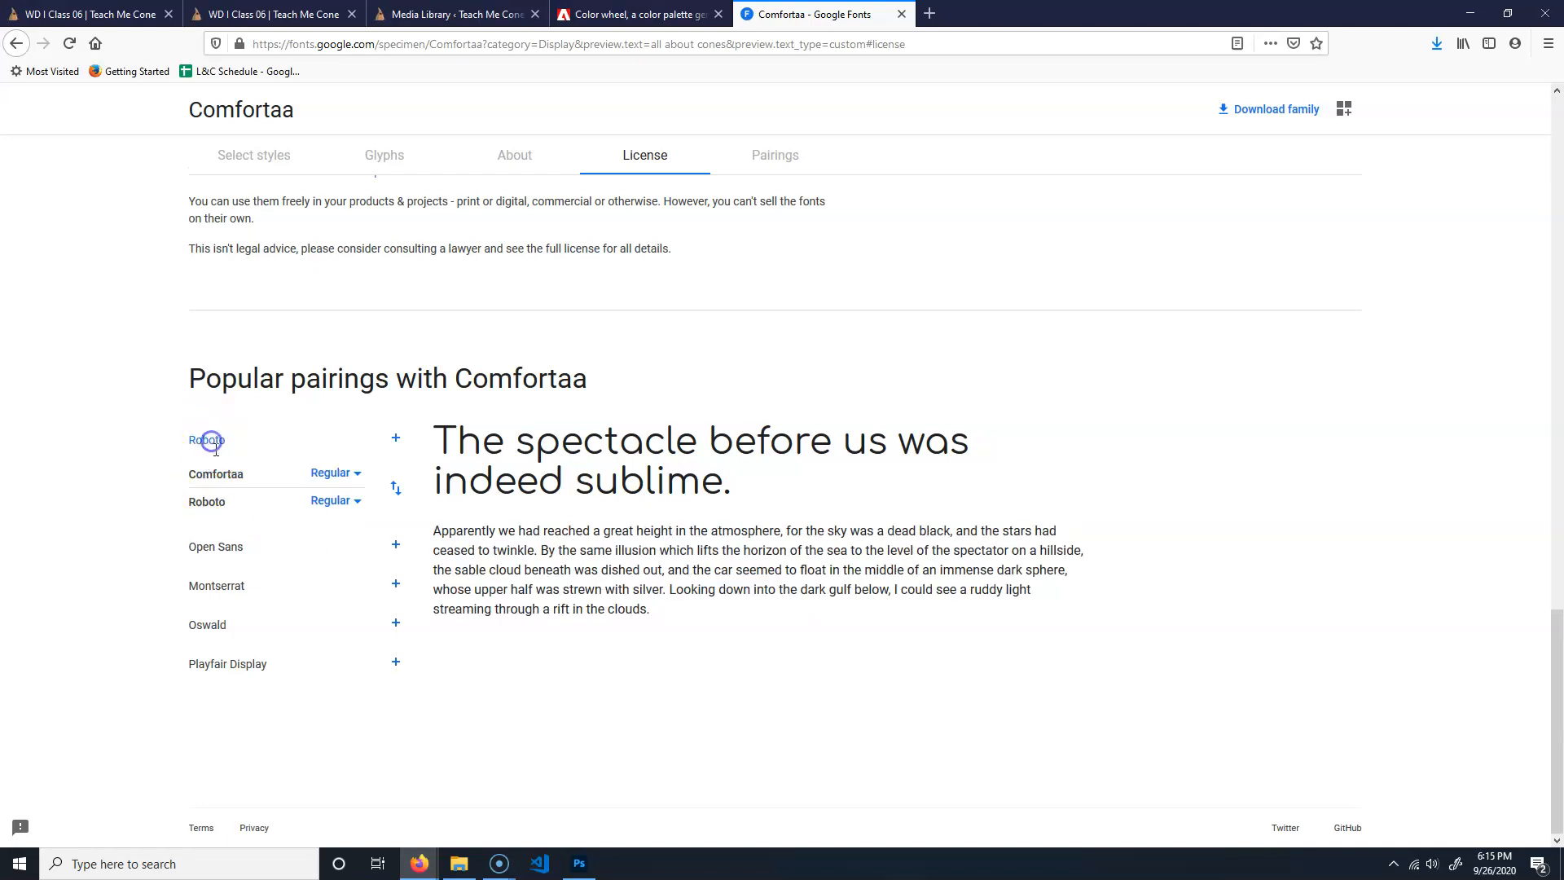
{"action": "left_click", "coordinate": [214, 547]}
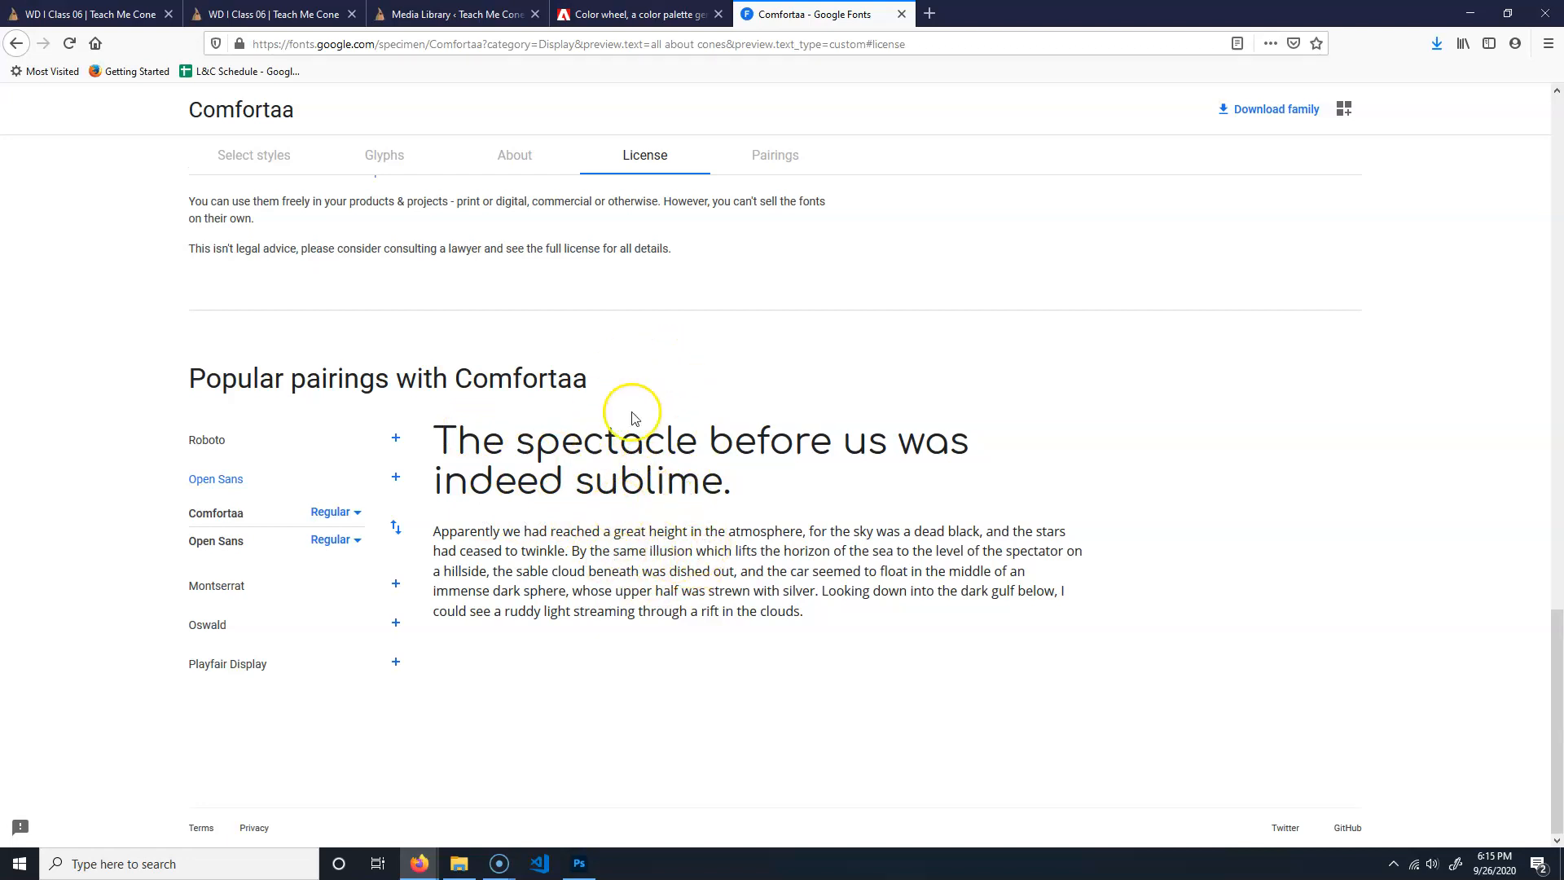
- Switch to Photoshop and add a new layer named fonts above the colors layer
{"action": "left_click", "coordinate": [581, 865]}
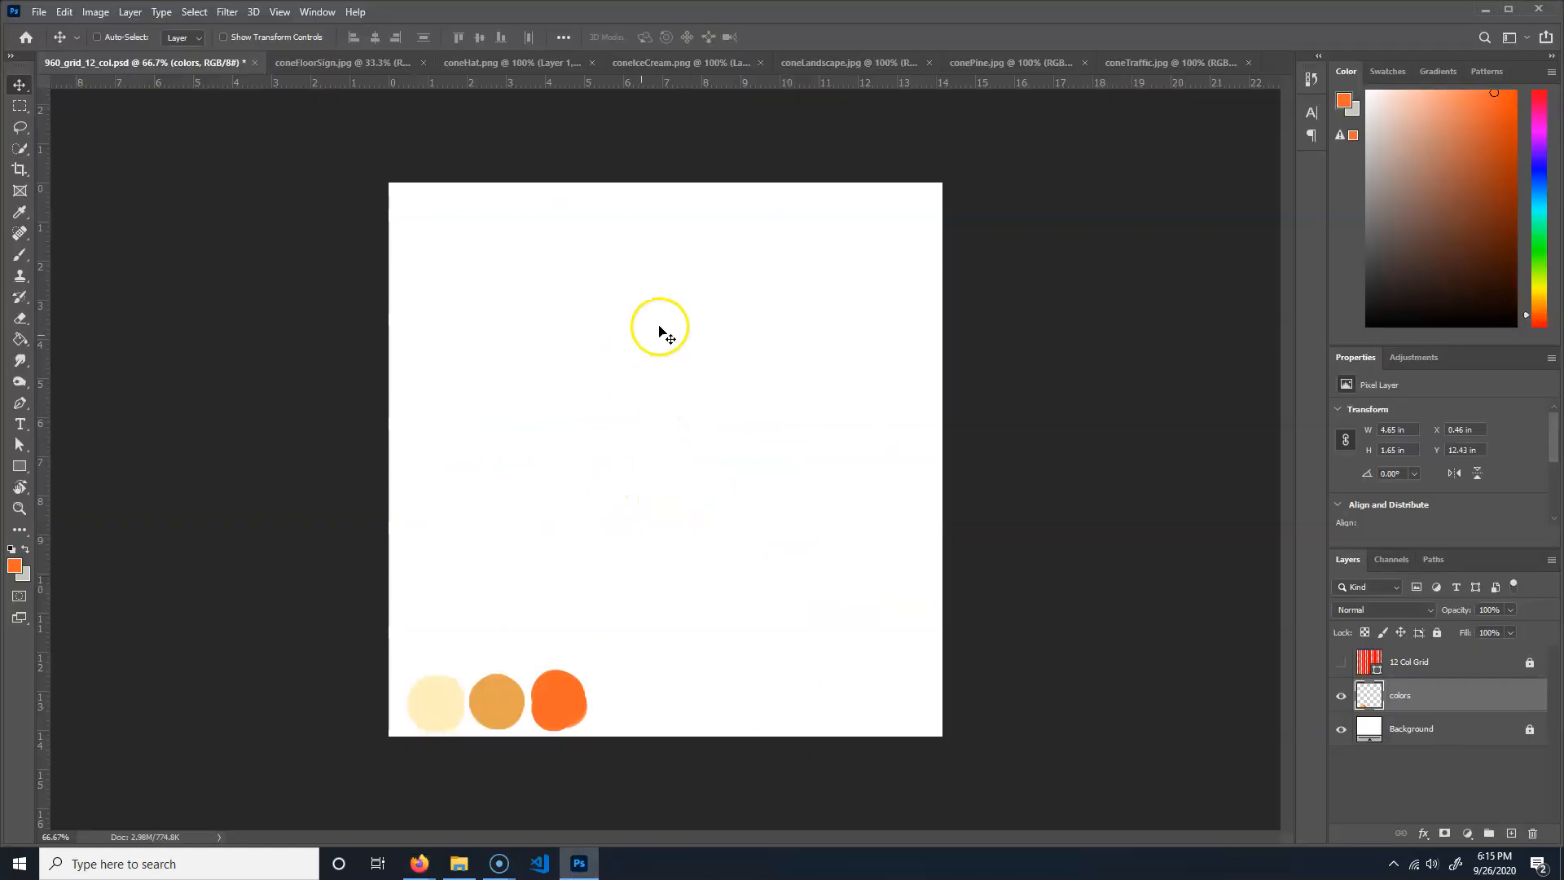
{"action": "left_click", "coordinate": [1512, 835]}
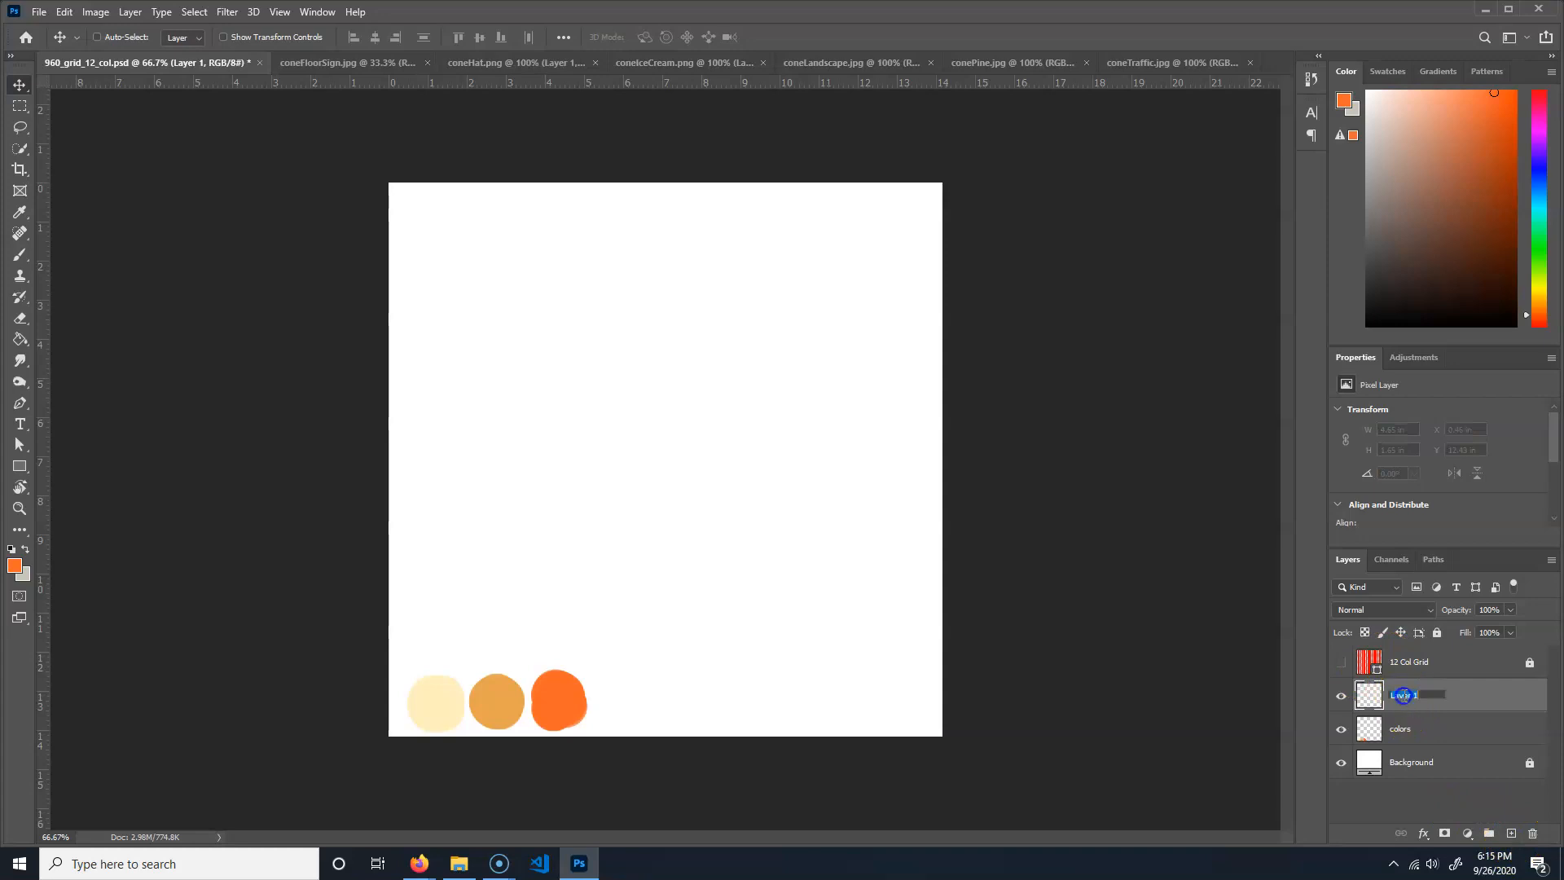
{"action": "key", "text": "Return"}
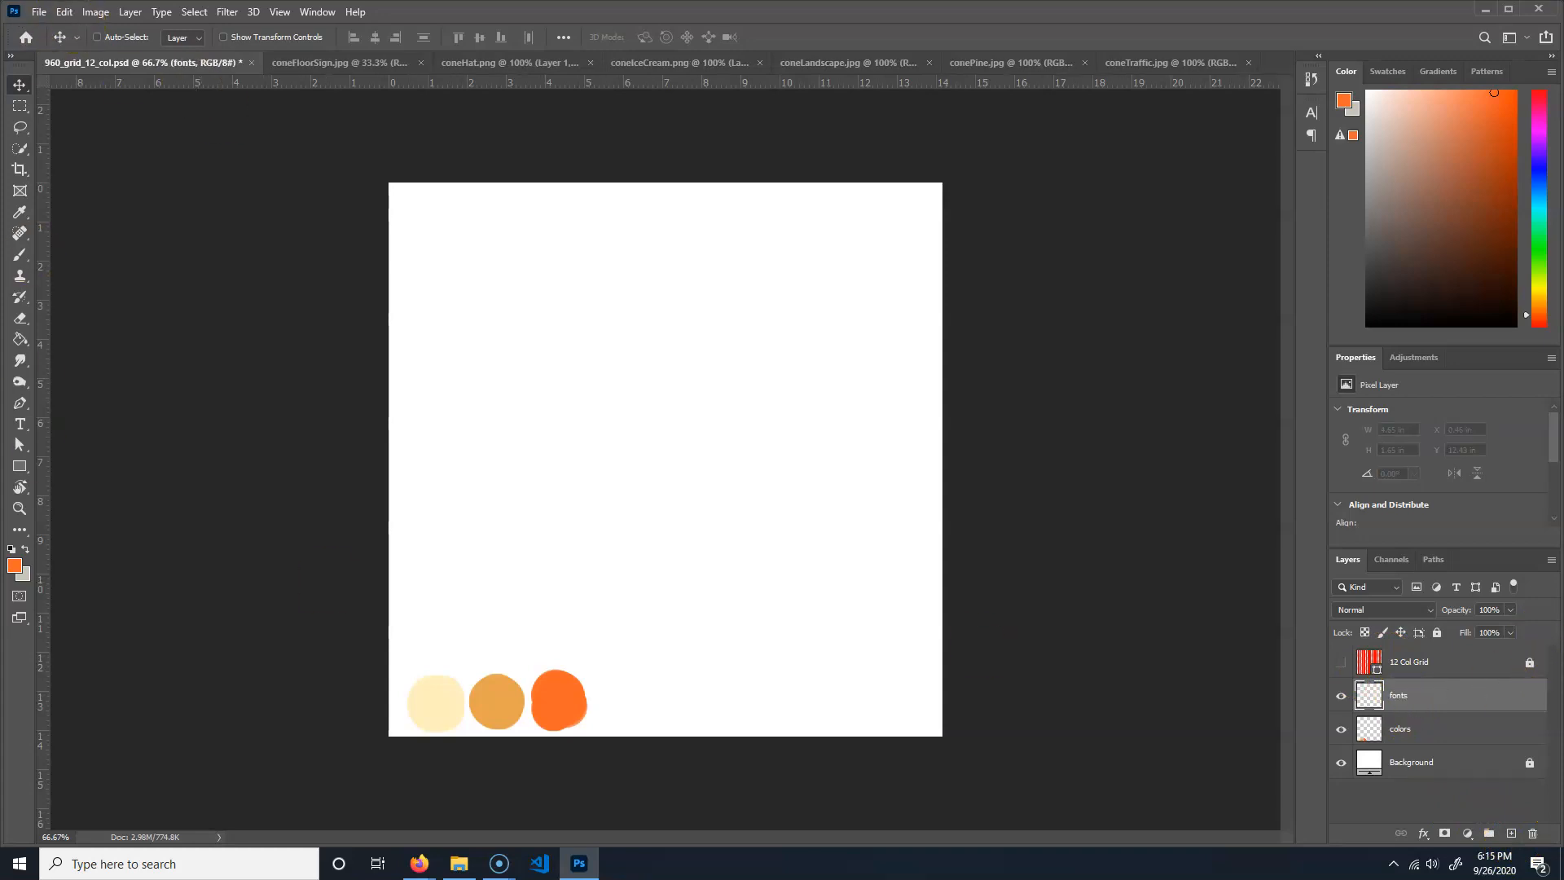
- Search the Type tool's font list for "comf" and clear the search
{"action": "left_click", "coordinate": [20, 423]}
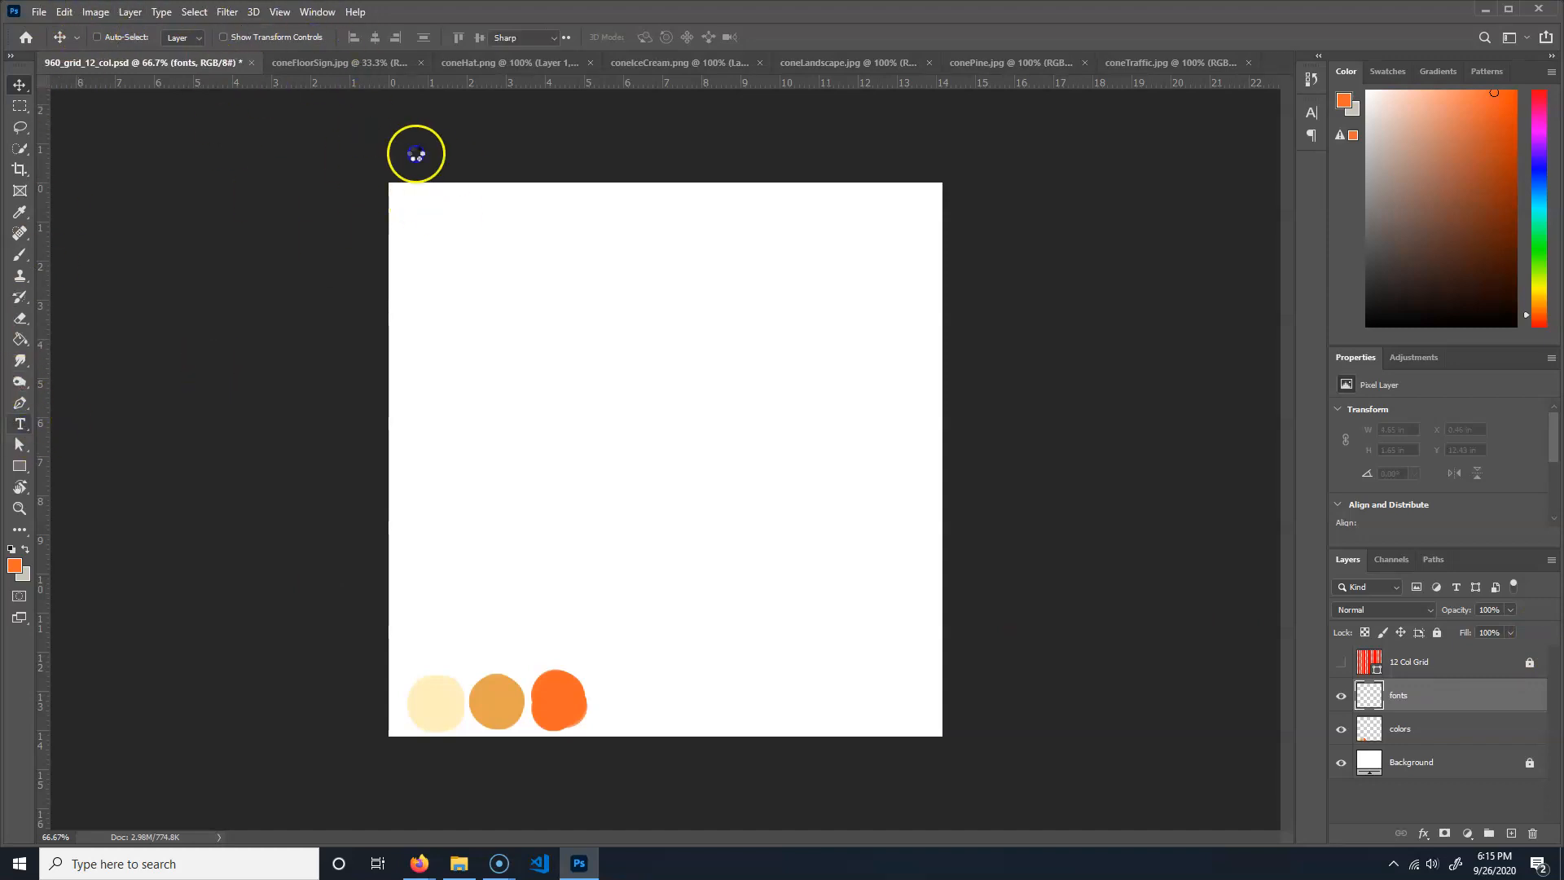
{"action": "left_click", "coordinate": [425, 37]}
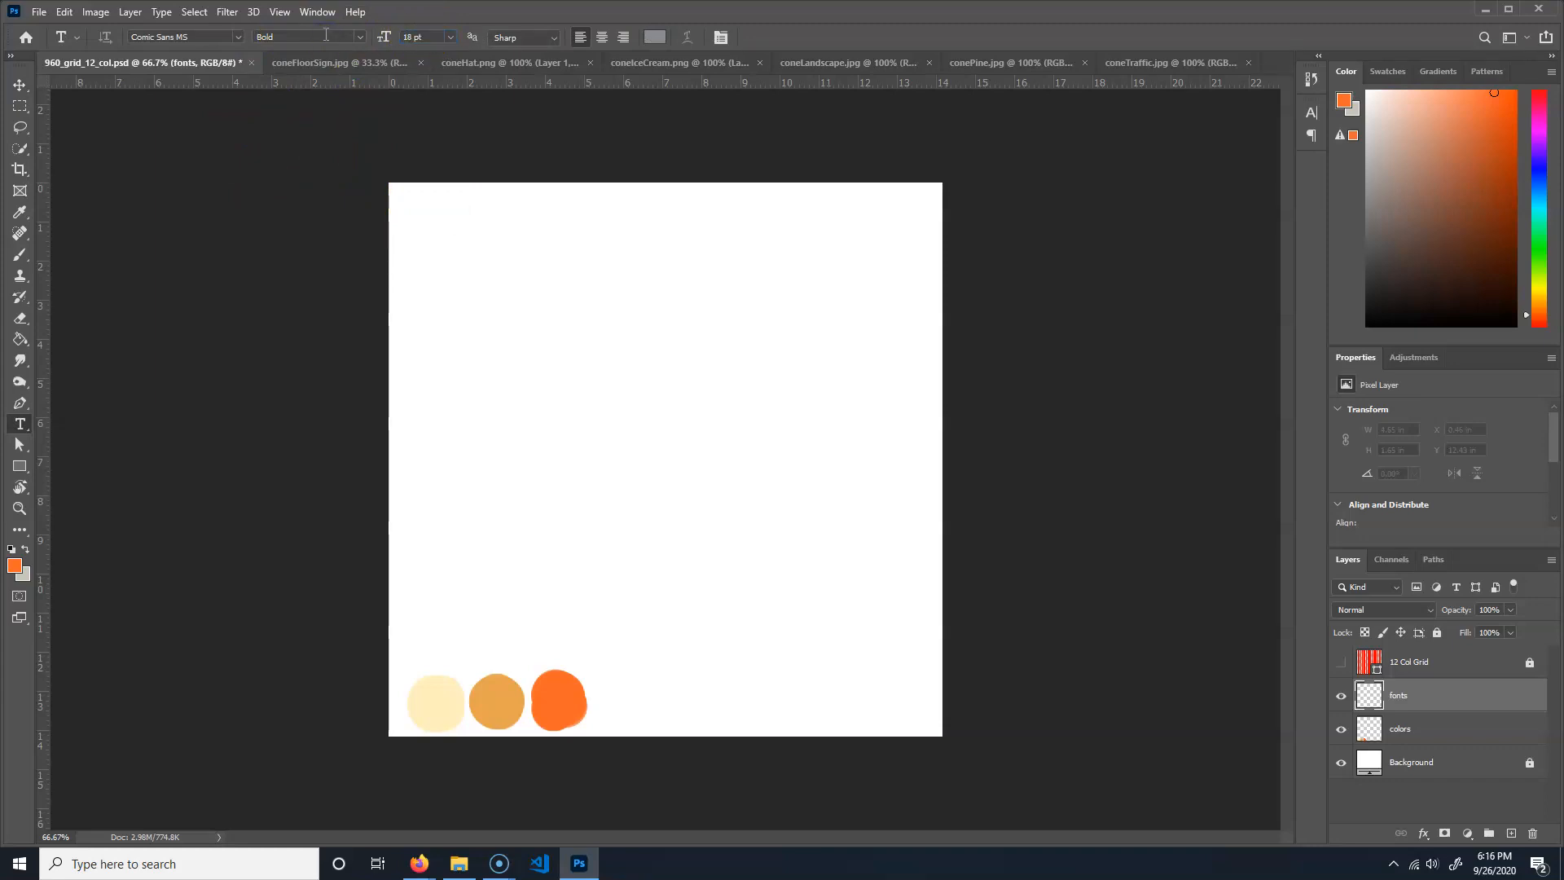
{"action": "left_click", "coordinate": [204, 37]}
{"action": "left_click", "coordinate": [238, 38]}
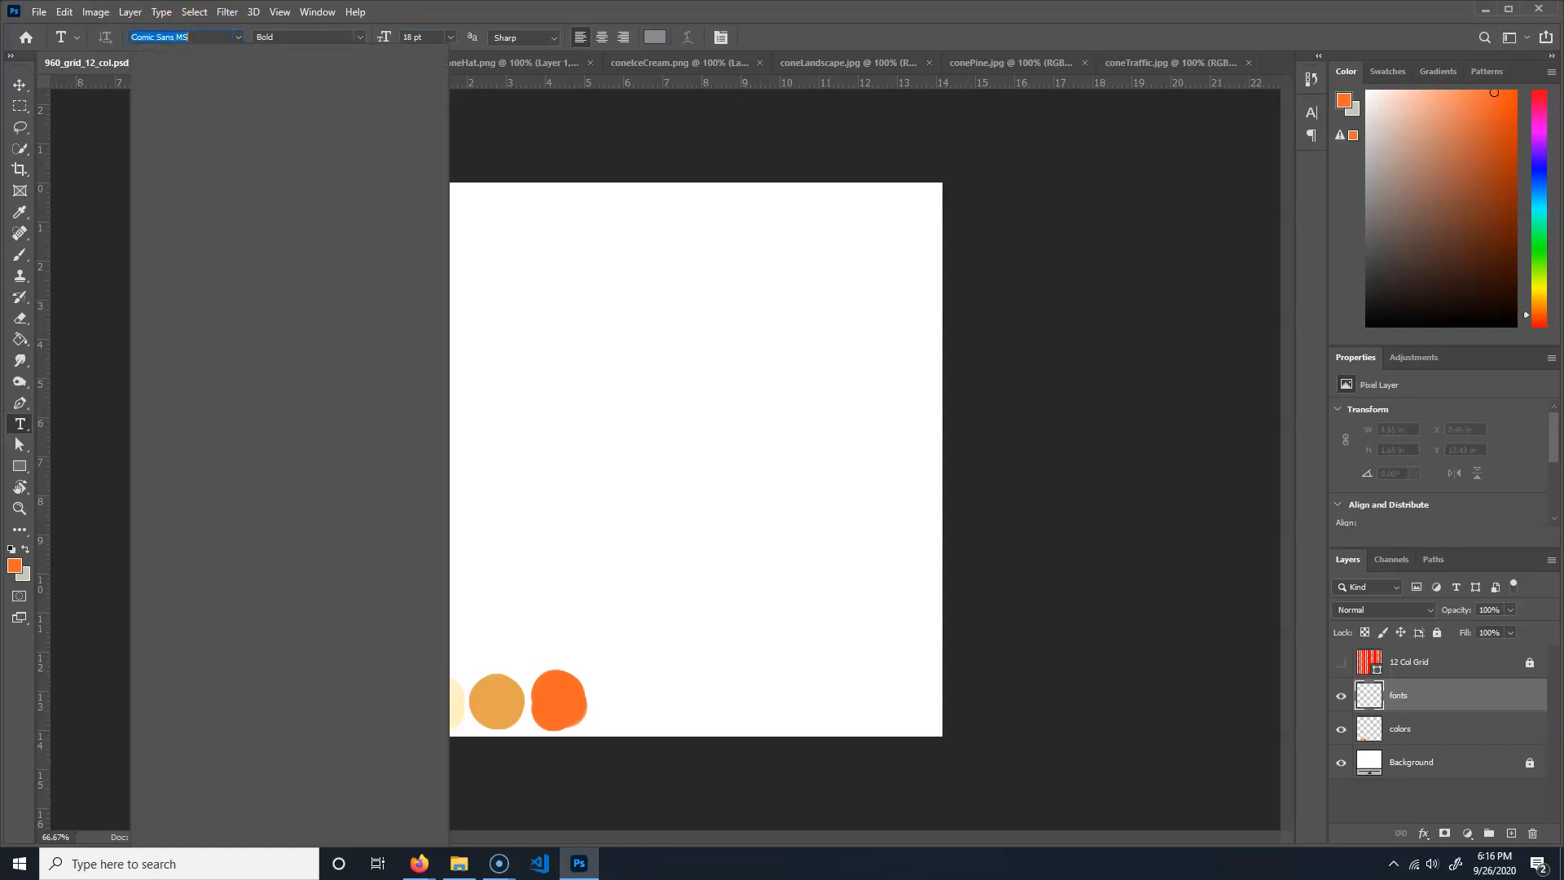
{"action": "type", "text": "comf"}
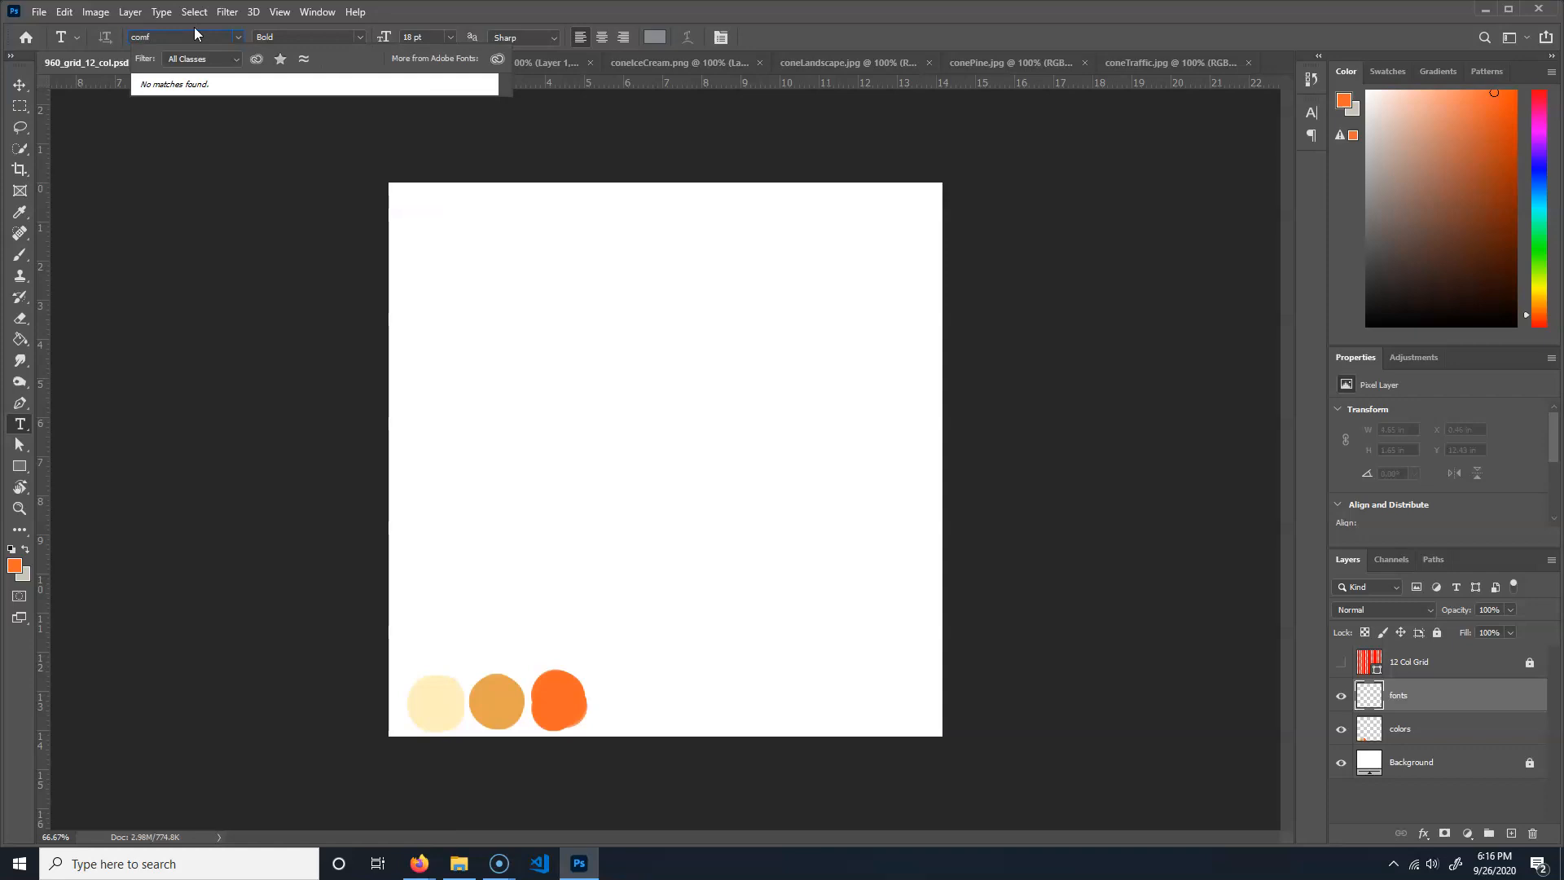
{"action": "key", "text": "BackSpace"}
{"action": "key", "text": "BackSpace"}
{"action": "key", "text": "BackSpace"}
{"action": "key", "text": "BackSpace"}
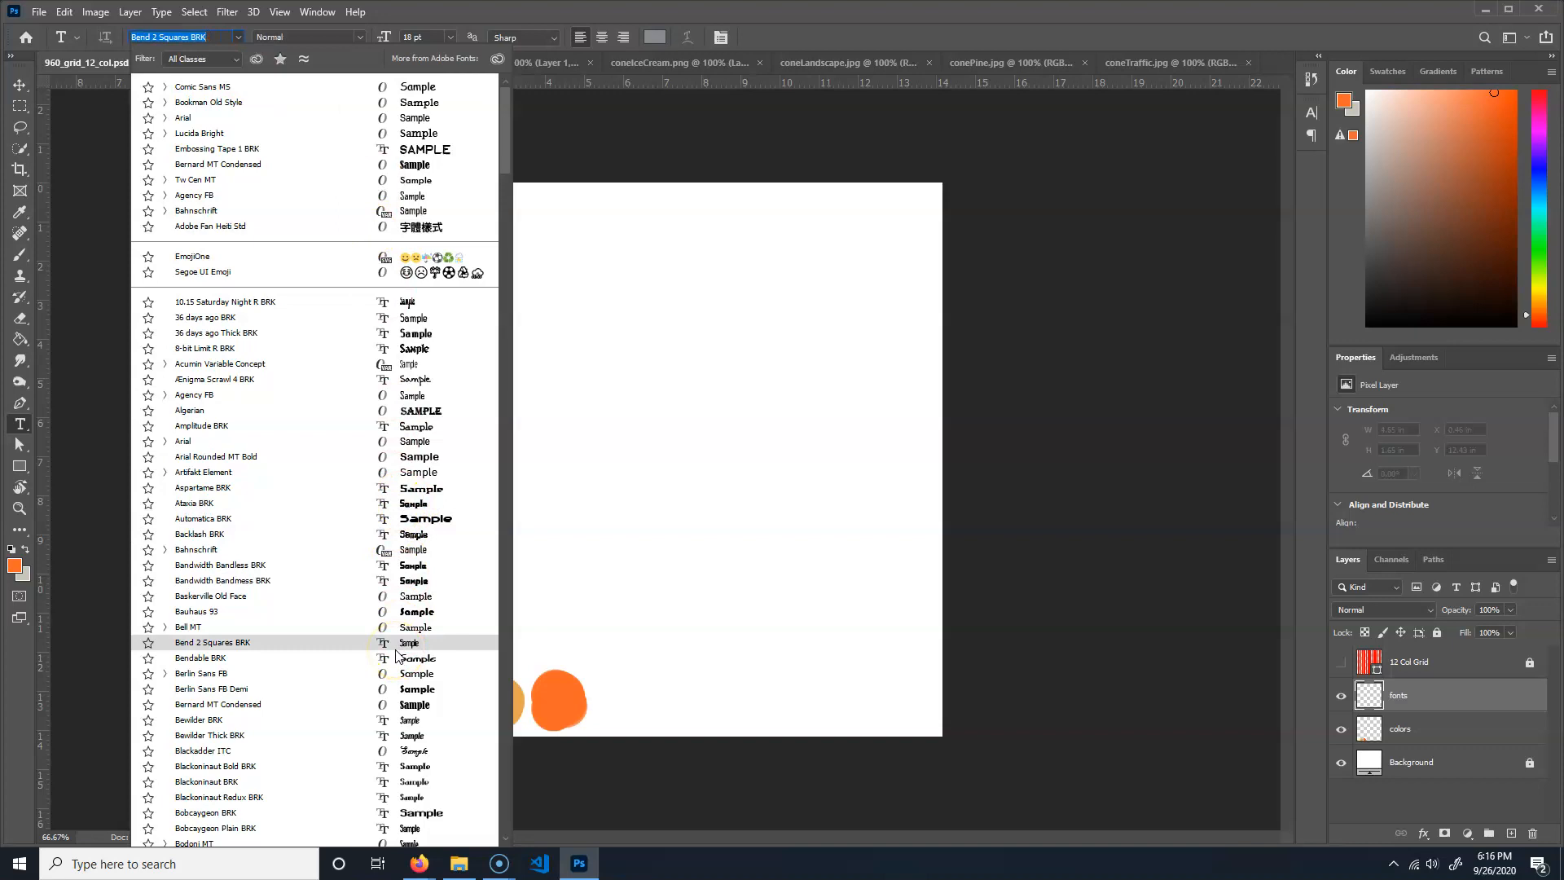
- Set the Type tool's font to Century Gothic
{"action": "scroll", "coordinate": [366, 525], "scroll_direction": "down", "scroll_amount": 2}
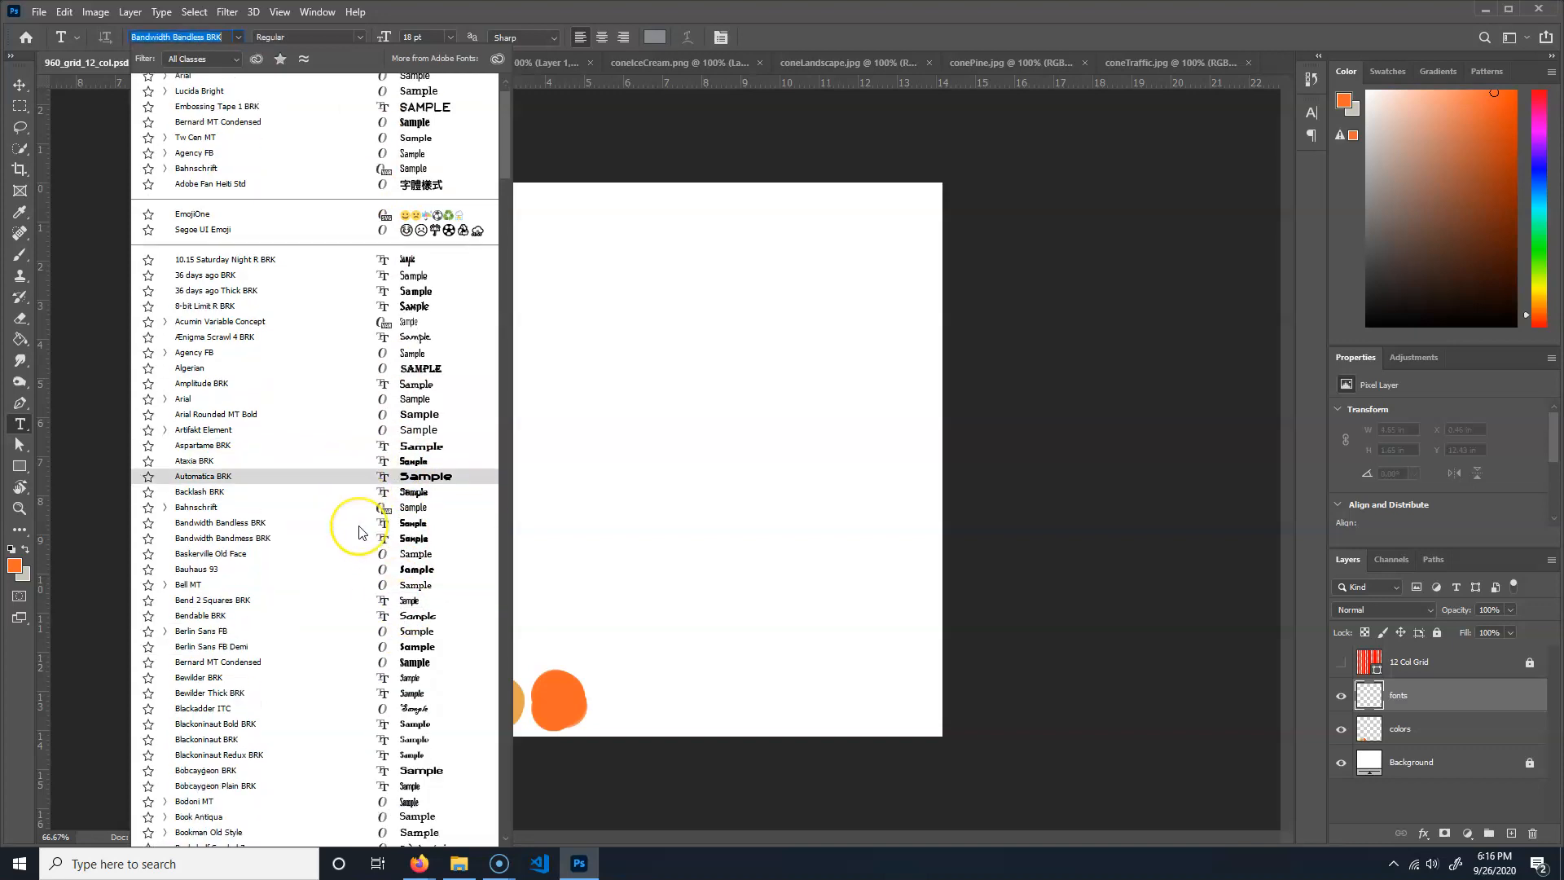
{"action": "scroll", "coordinate": [359, 532], "scroll_direction": "down", "scroll_amount": 3}
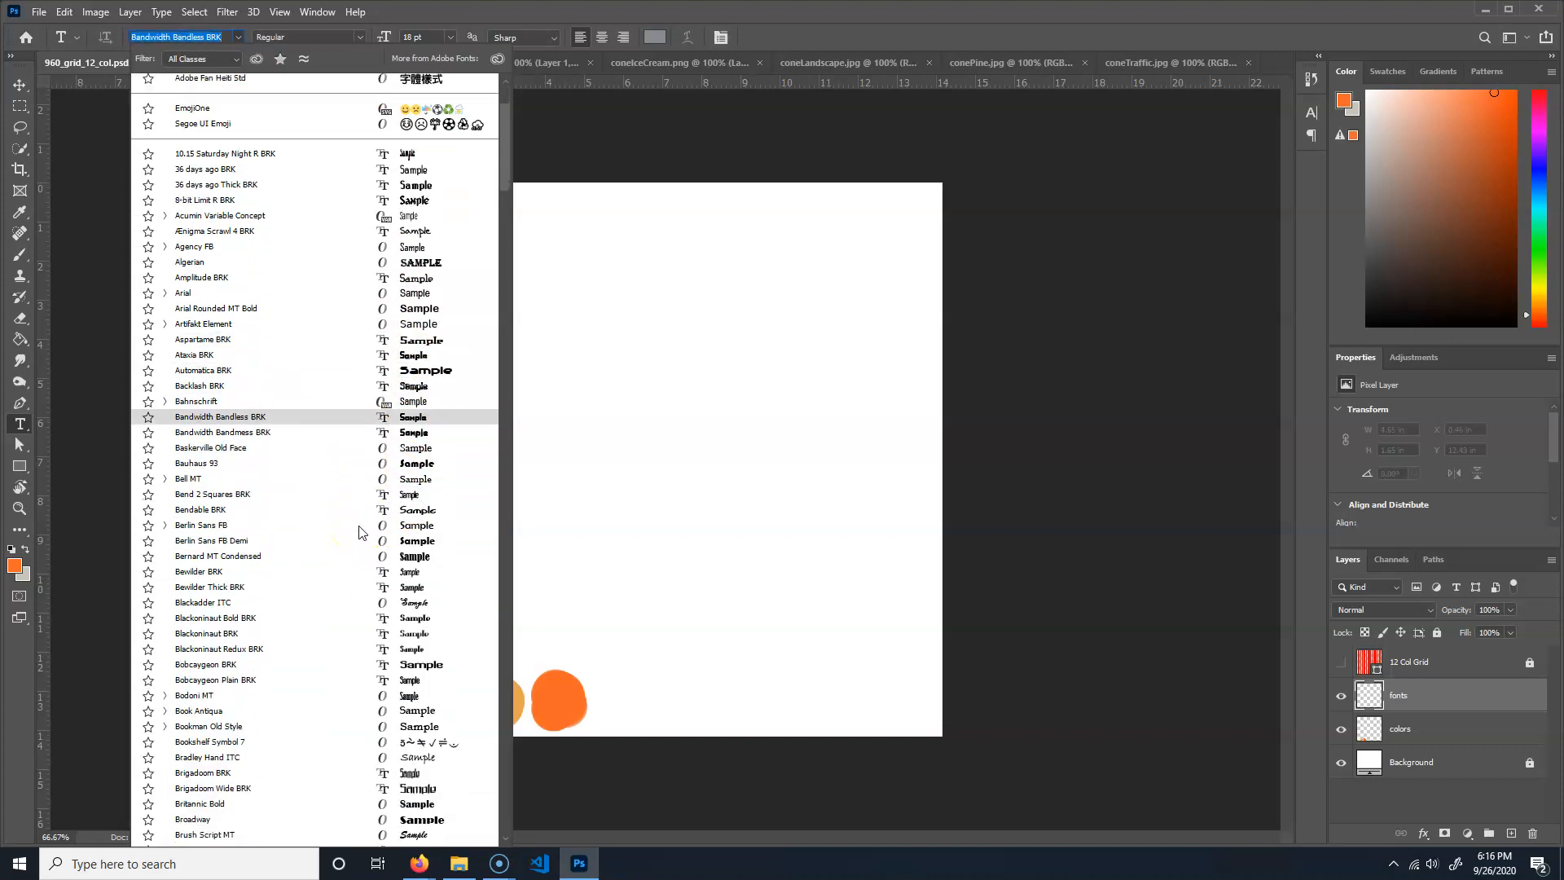
{"action": "scroll", "coordinate": [359, 532], "scroll_direction": "down", "scroll_amount": 4}
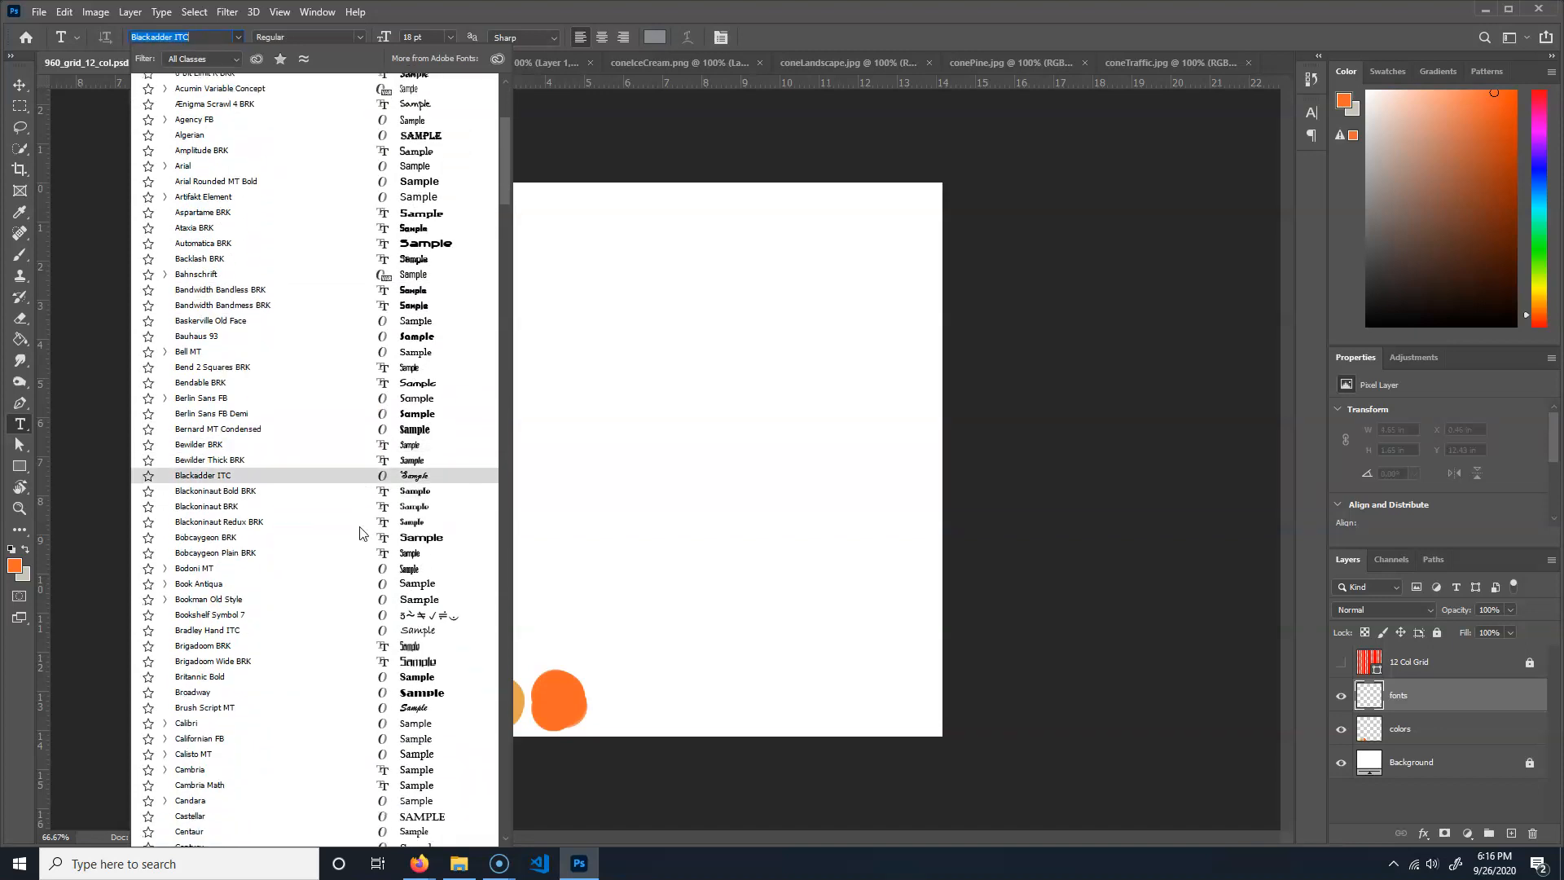
{"action": "scroll", "coordinate": [362, 533], "scroll_direction": "down", "scroll_amount": 2}
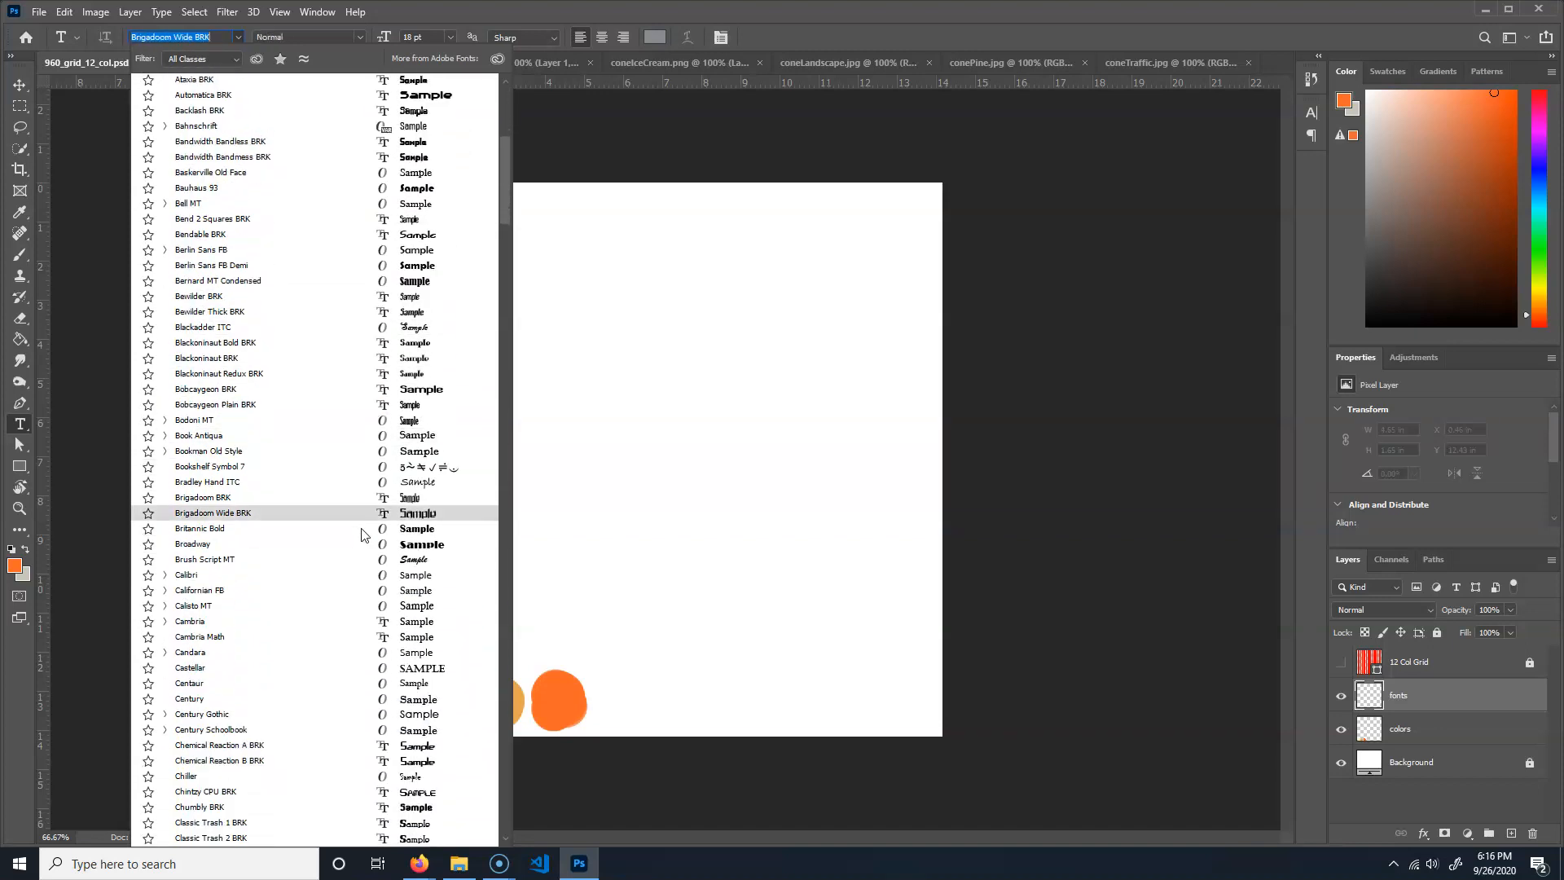
{"action": "scroll", "coordinate": [369, 530], "scroll_direction": "down", "scroll_amount": 1}
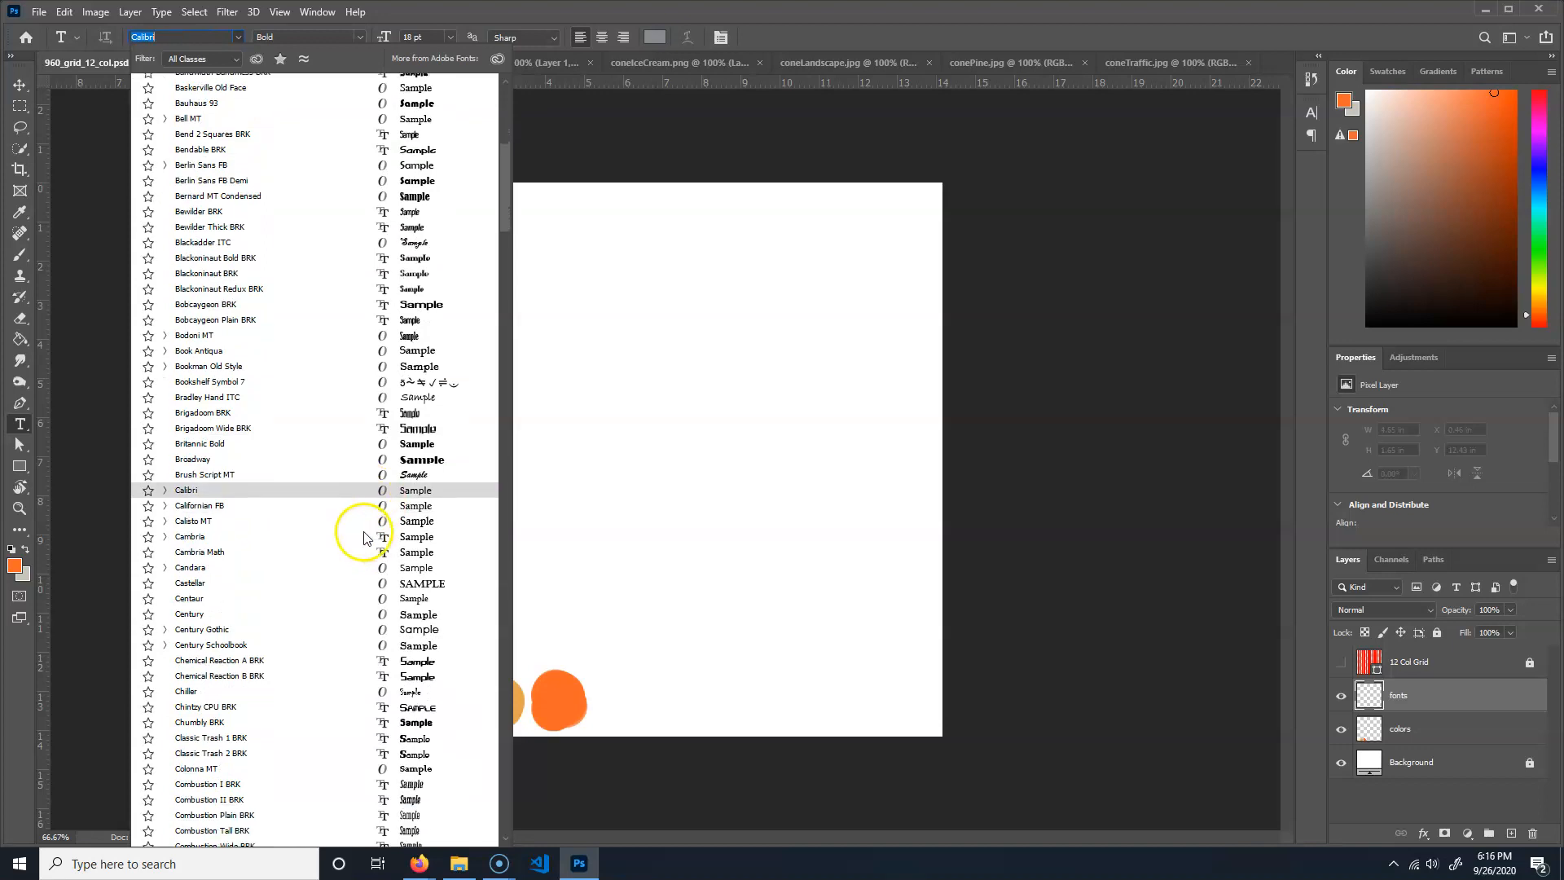
{"action": "left_click", "coordinate": [434, 632]}
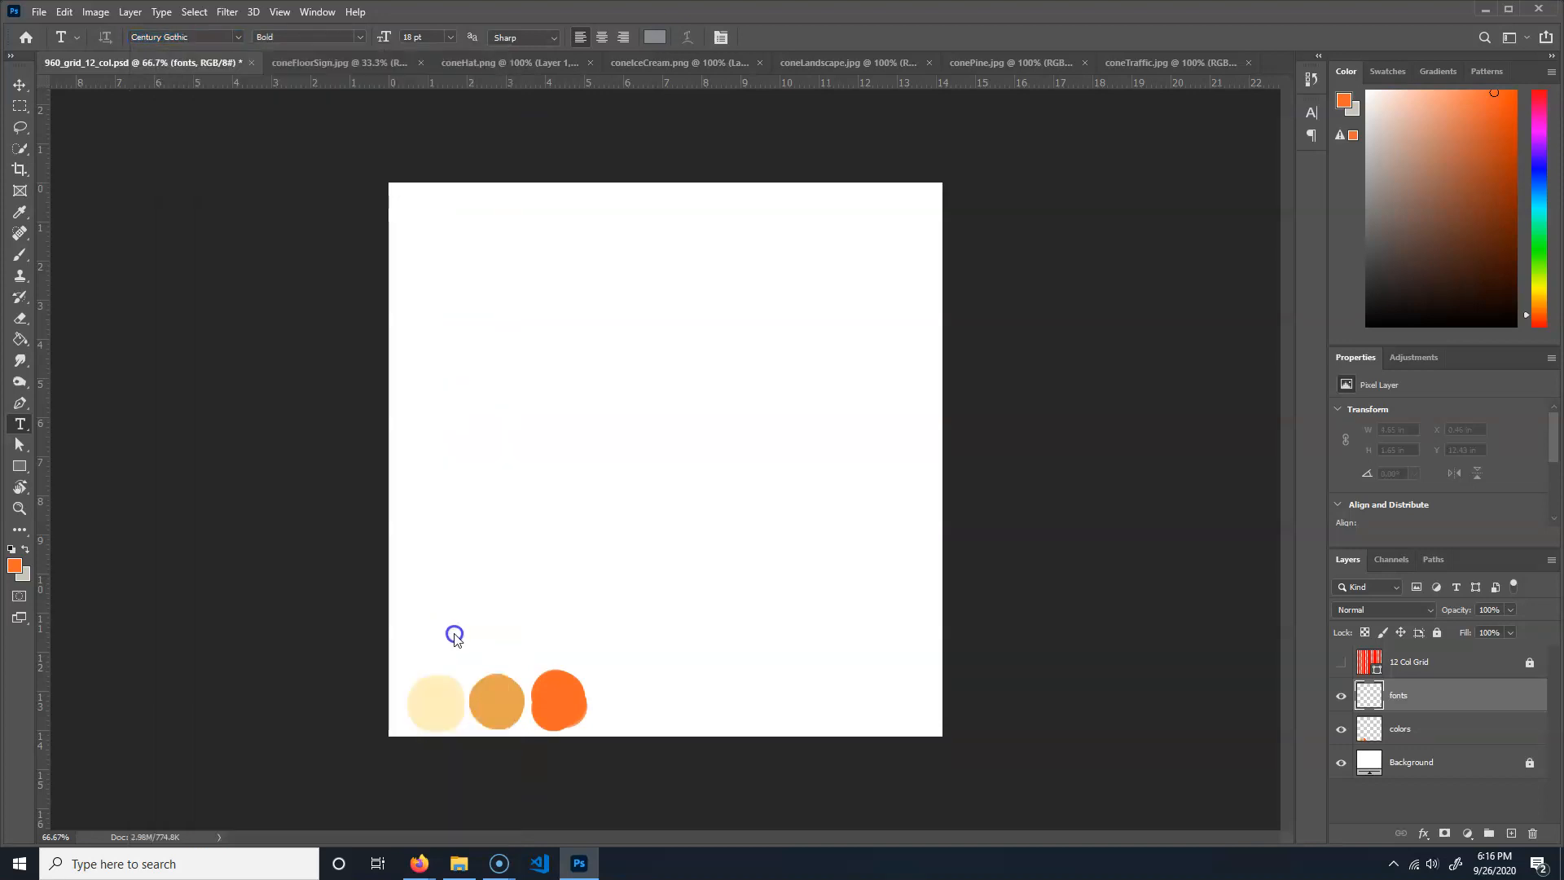
- Delete the fonts layer and add a new blank layer above the colors layer
{"action": "left_click", "coordinate": [513, 541]}
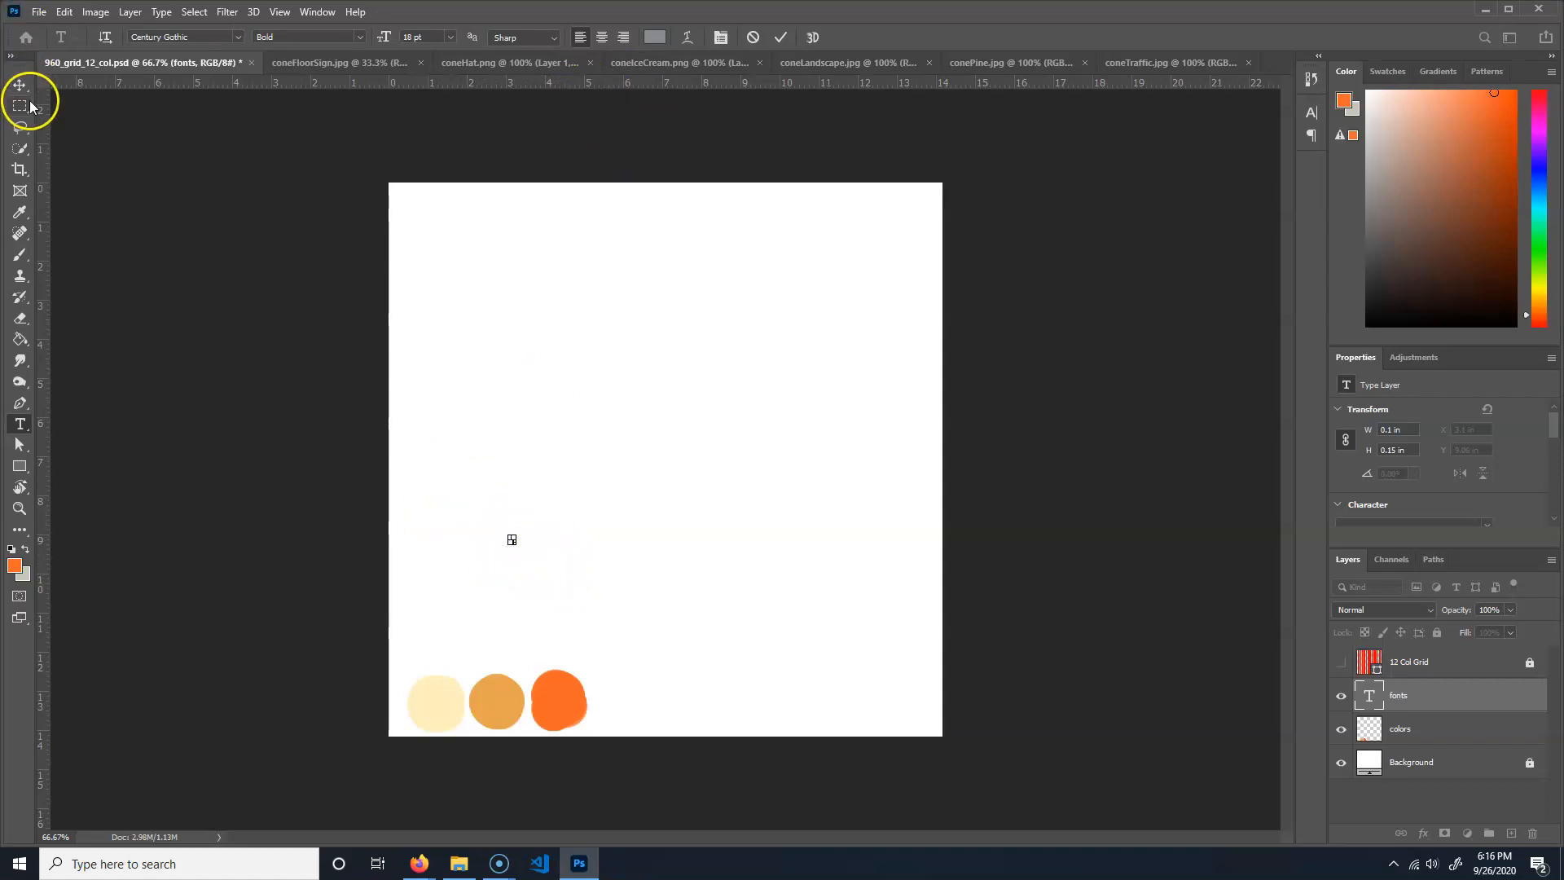
{"action": "key", "text": "v"}
{"action": "left_click_drag", "start_coordinate": [1491, 696], "coordinate": [1532, 834]}
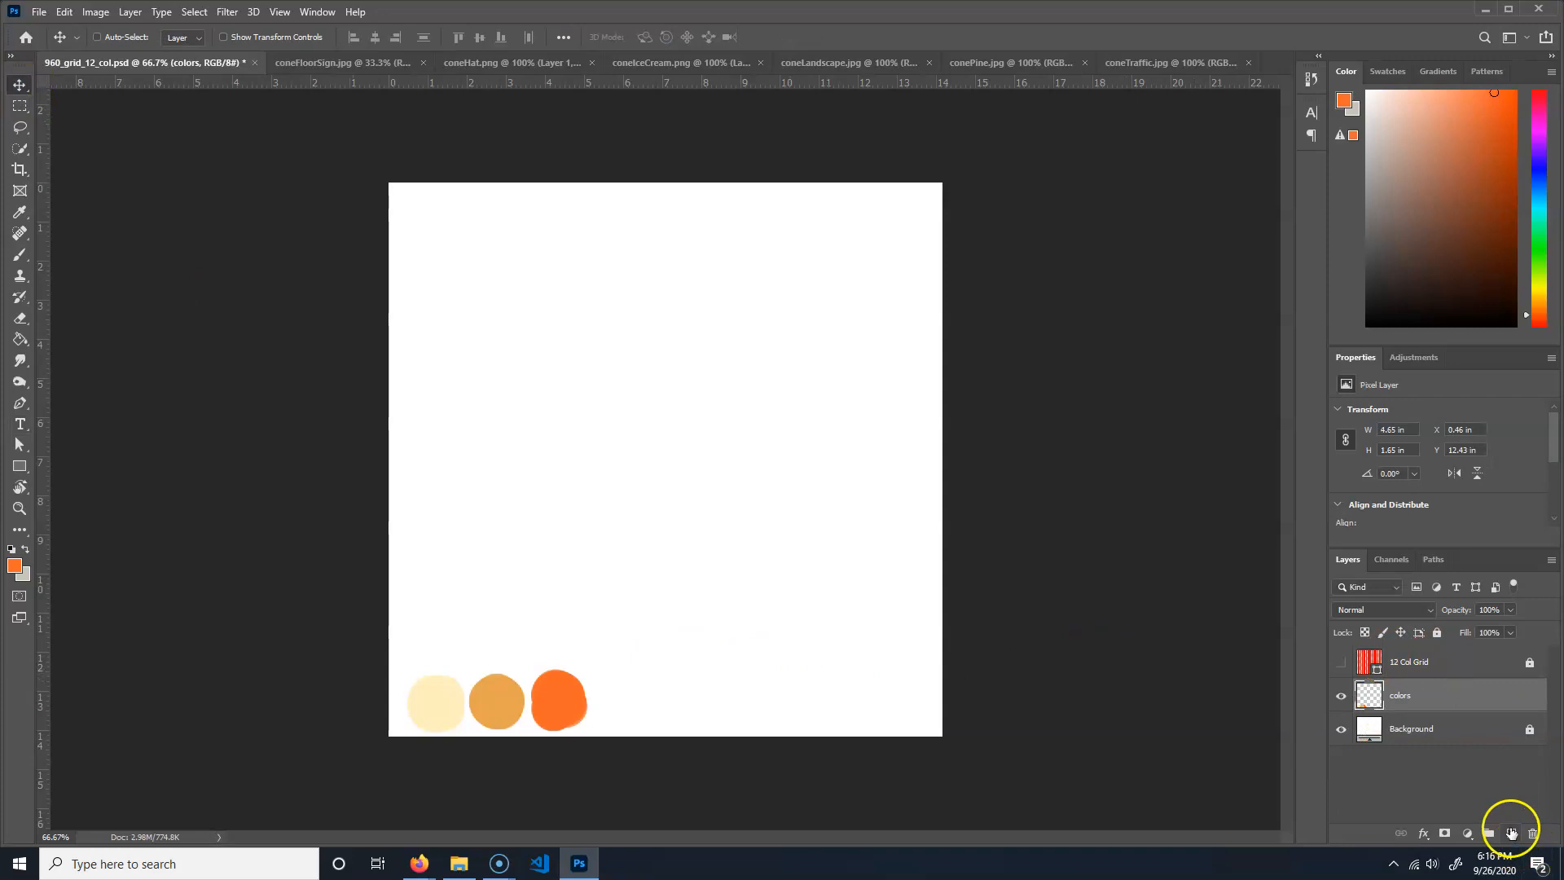
{"action": "left_click", "coordinate": [1511, 833]}
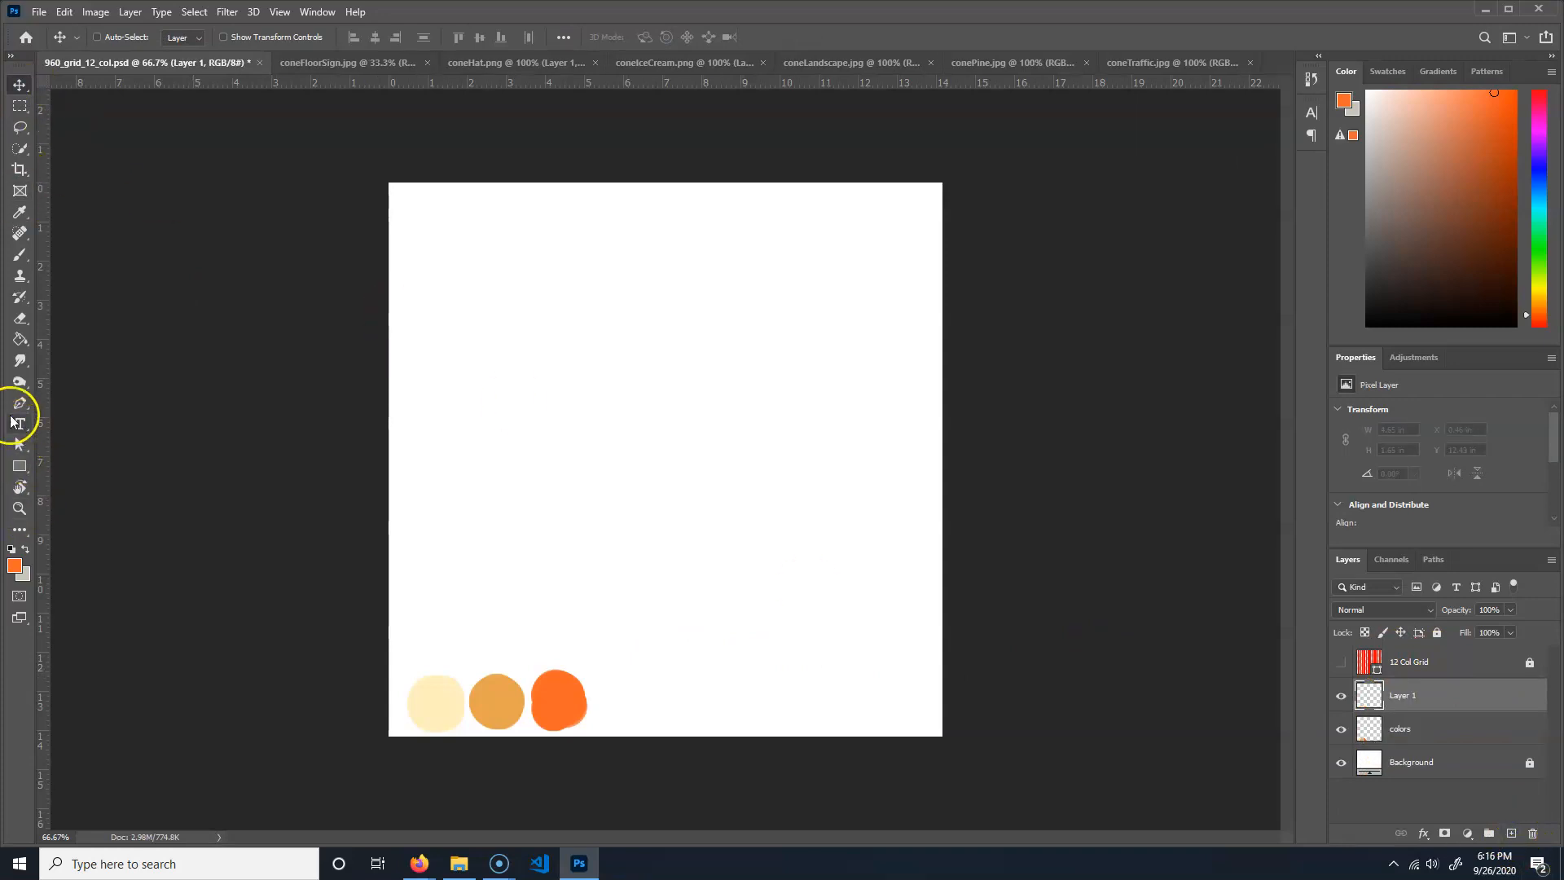
- Add the text "Century Gothic" above the color swatches at 48 pt in black, hex 000000
{"action": "left_click", "coordinate": [17, 423]}
{"action": "left_click", "coordinate": [418, 37]}
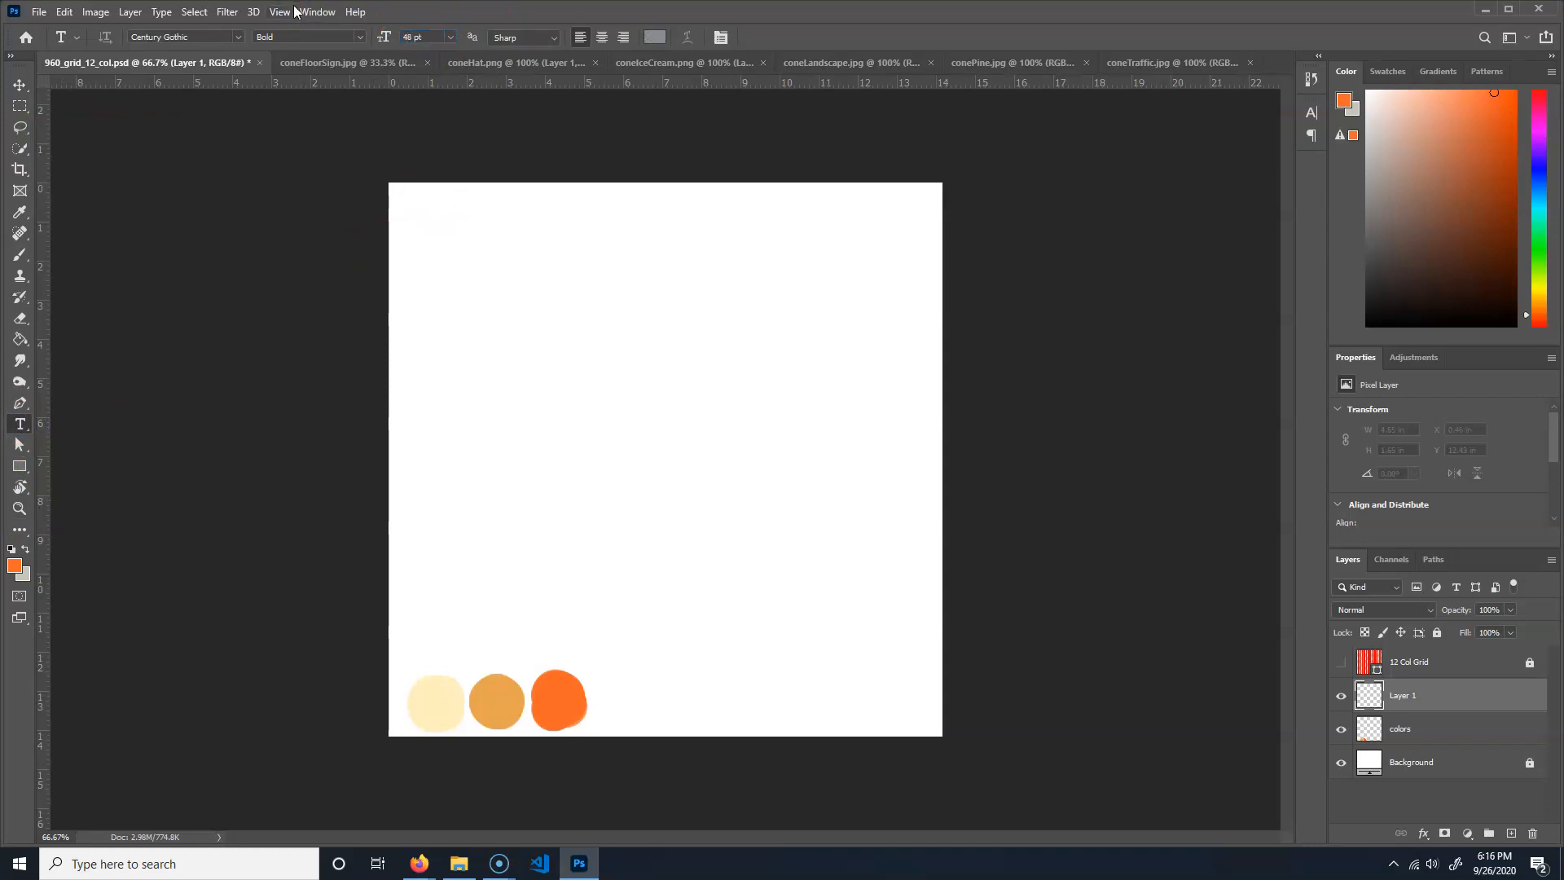
{"action": "left_click", "coordinate": [655, 37]}
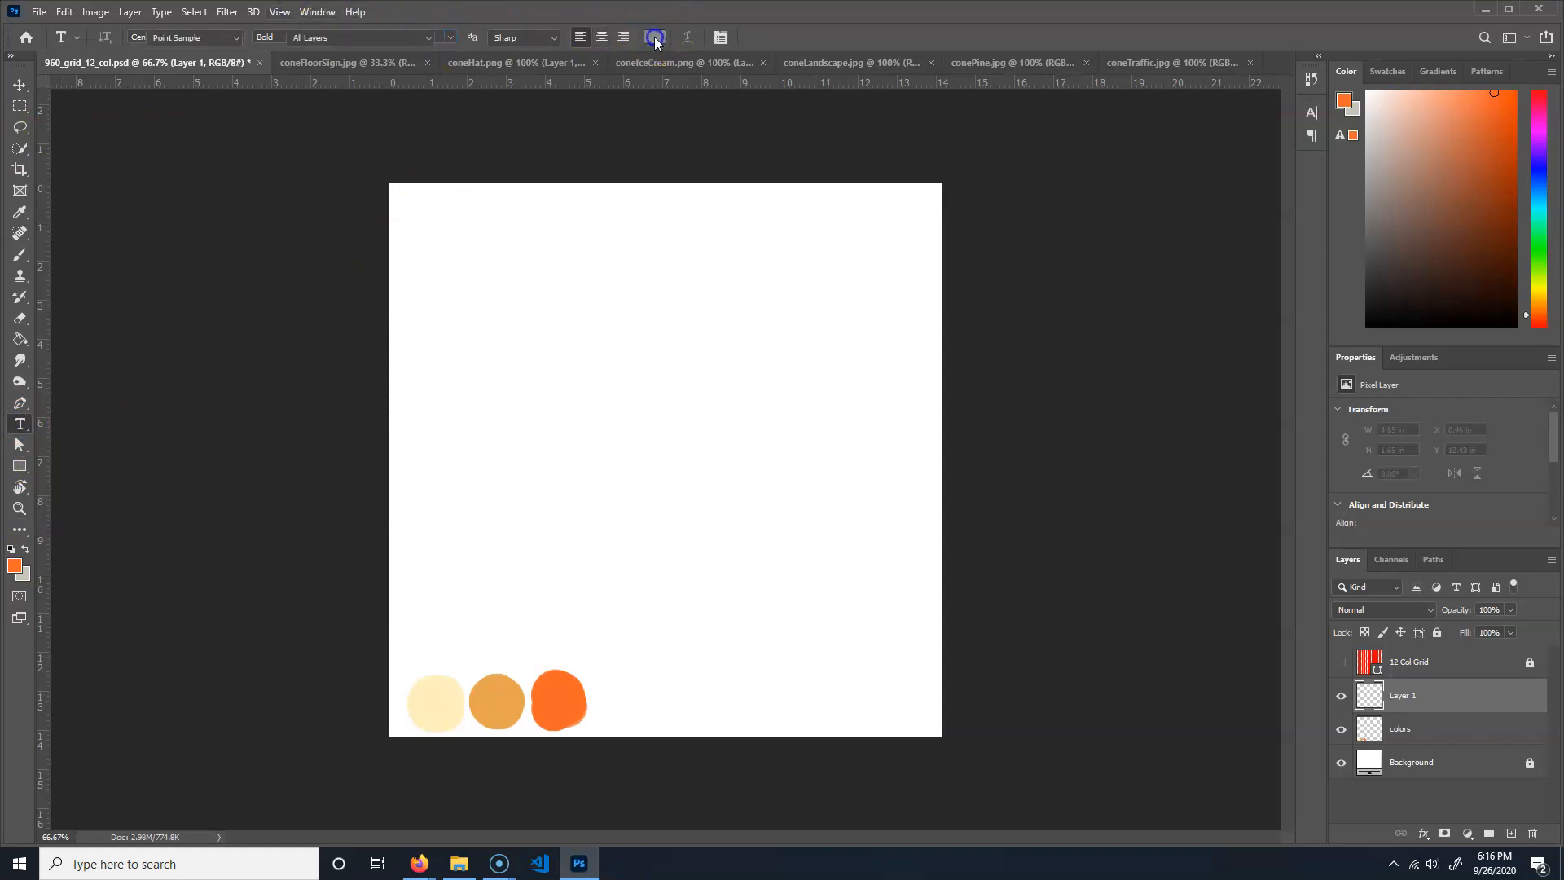
{"action": "type", "text": "000000"}
{"action": "left_click", "coordinate": [936, 189]}
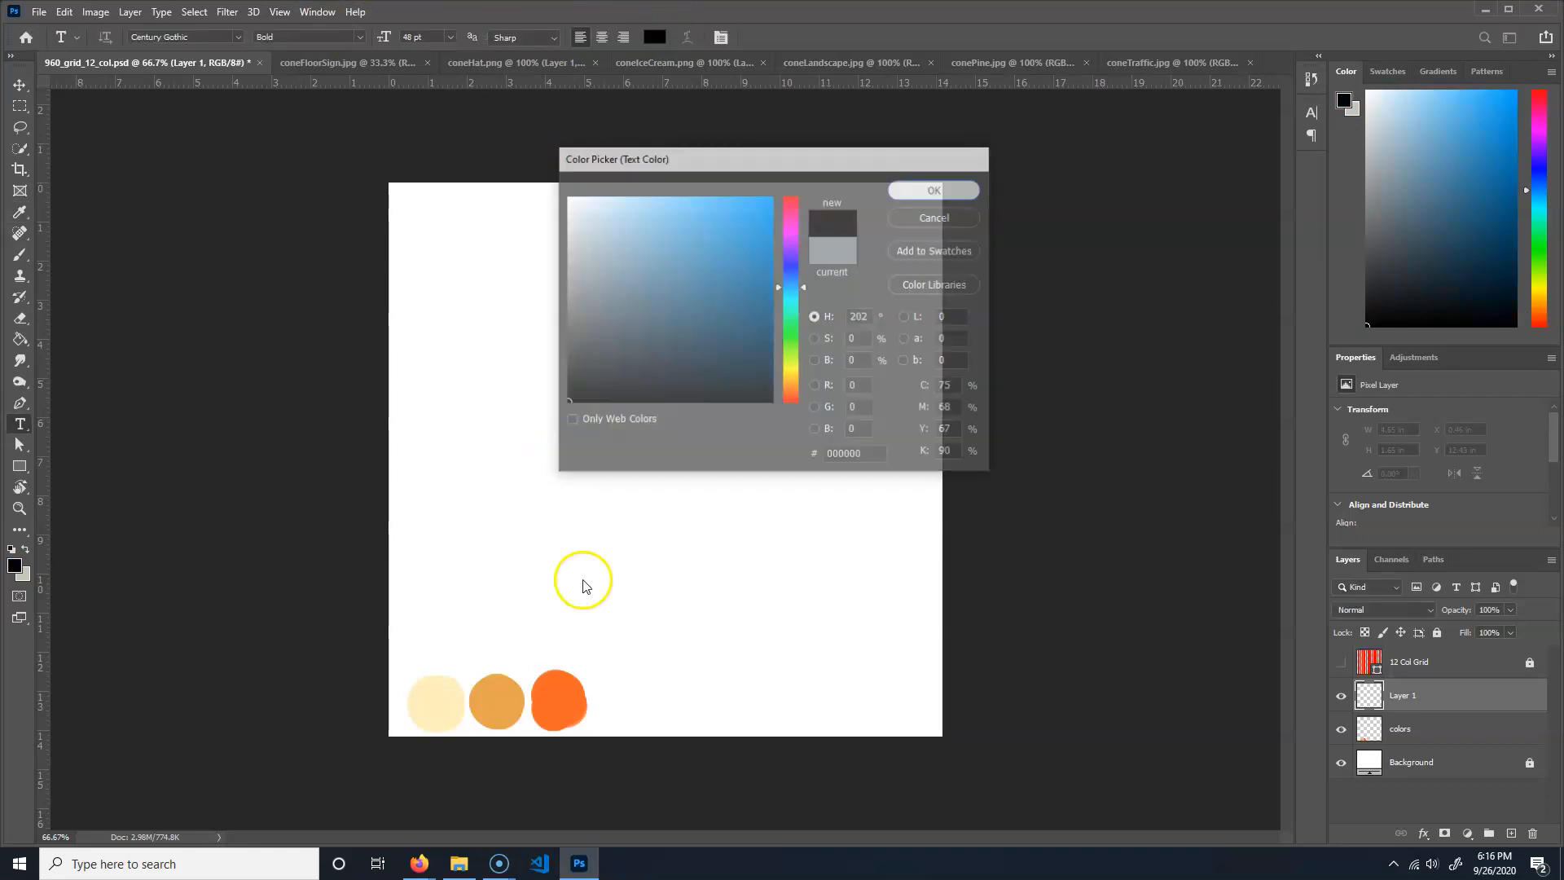
{"action": "left_click", "coordinate": [517, 573]}
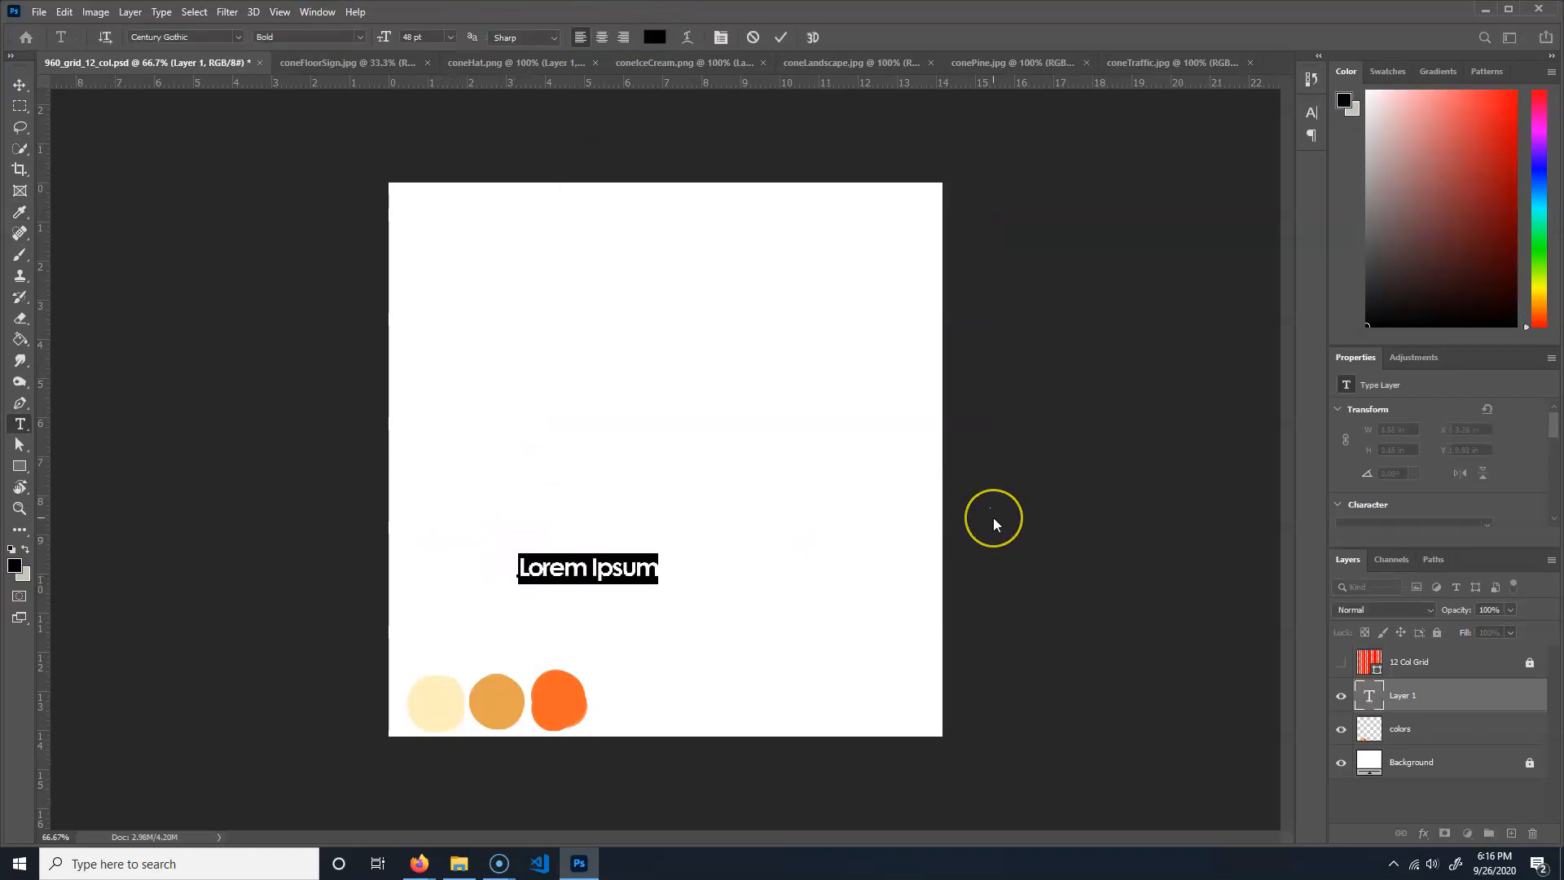
{"action": "type", "text": "Century Gothic"}
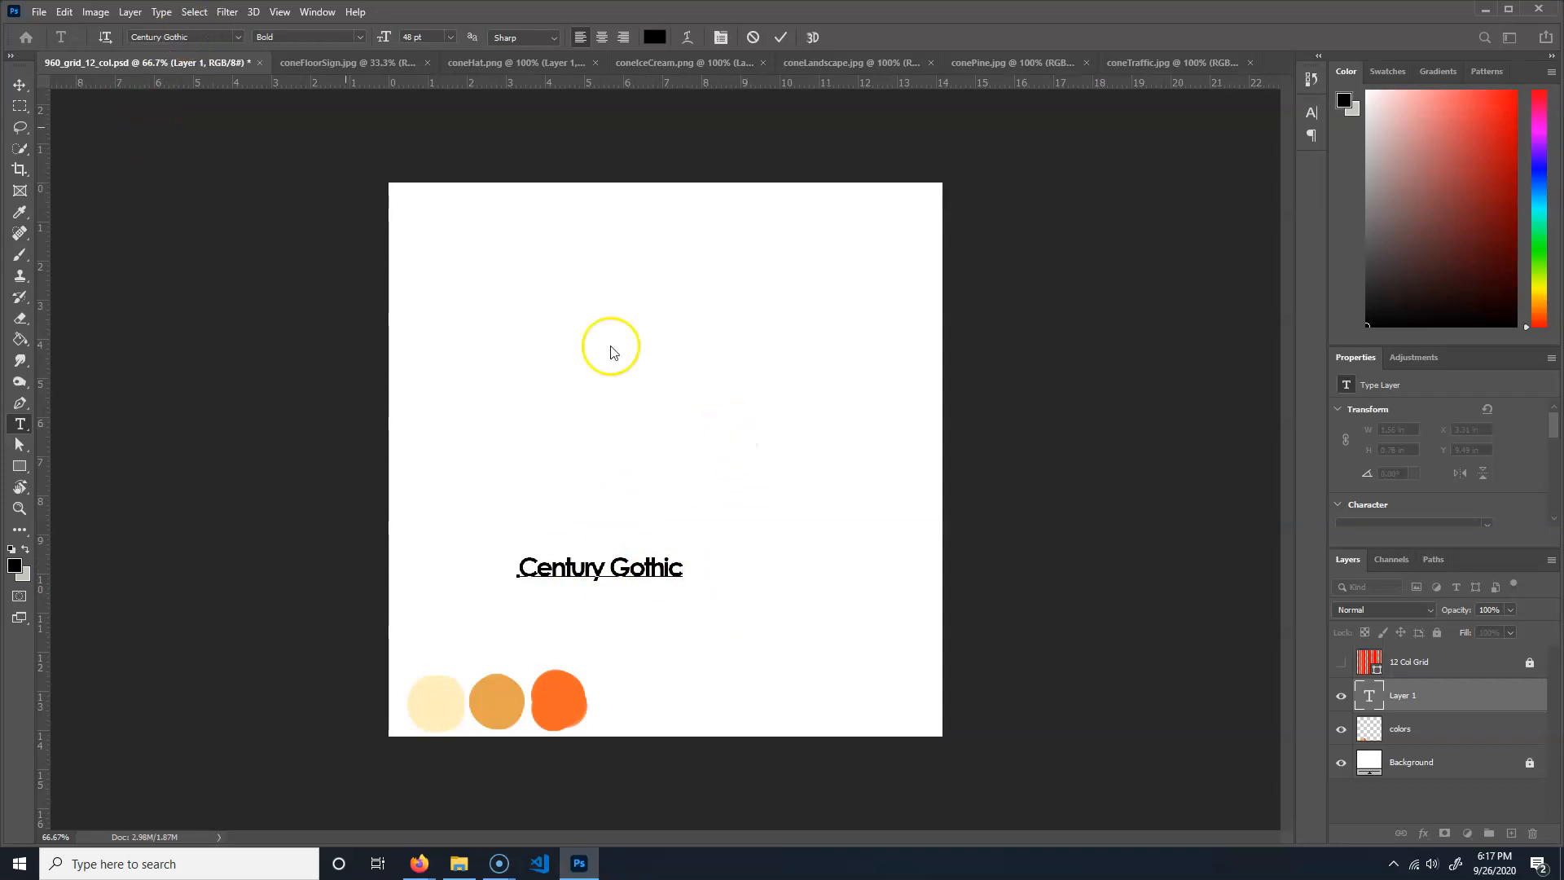
- Search the fonts for "ope" and "san" and try Berlin Sans FB as the second font
{"action": "left_click", "coordinate": [237, 36]}
{"action": "type", "text": "ope"}
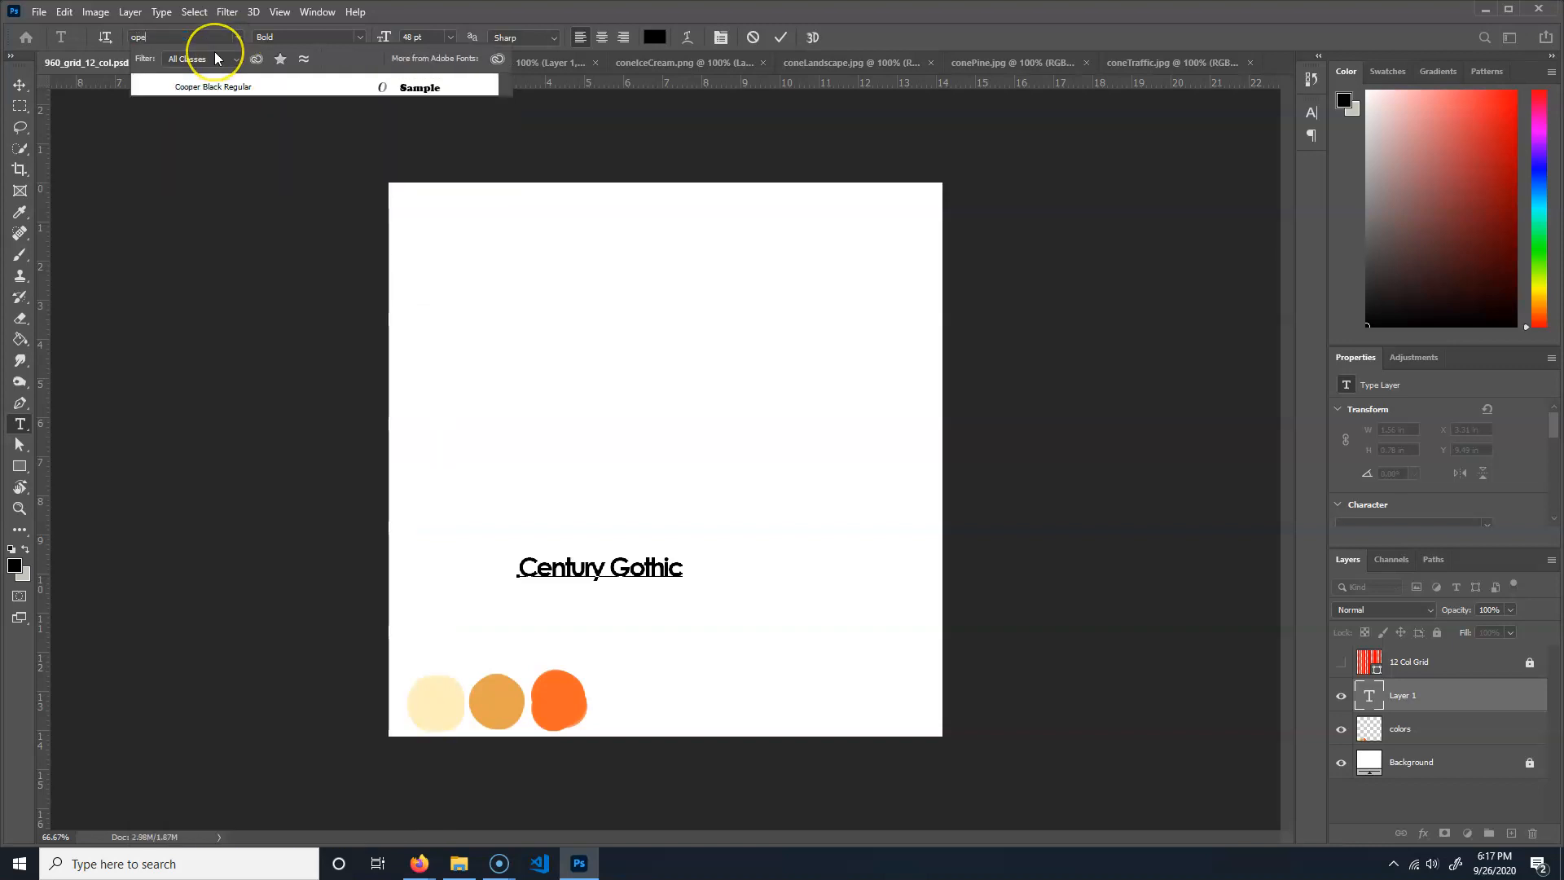
{"action": "key", "text": "BackSpace"}
{"action": "key", "text": "BackSpace"}
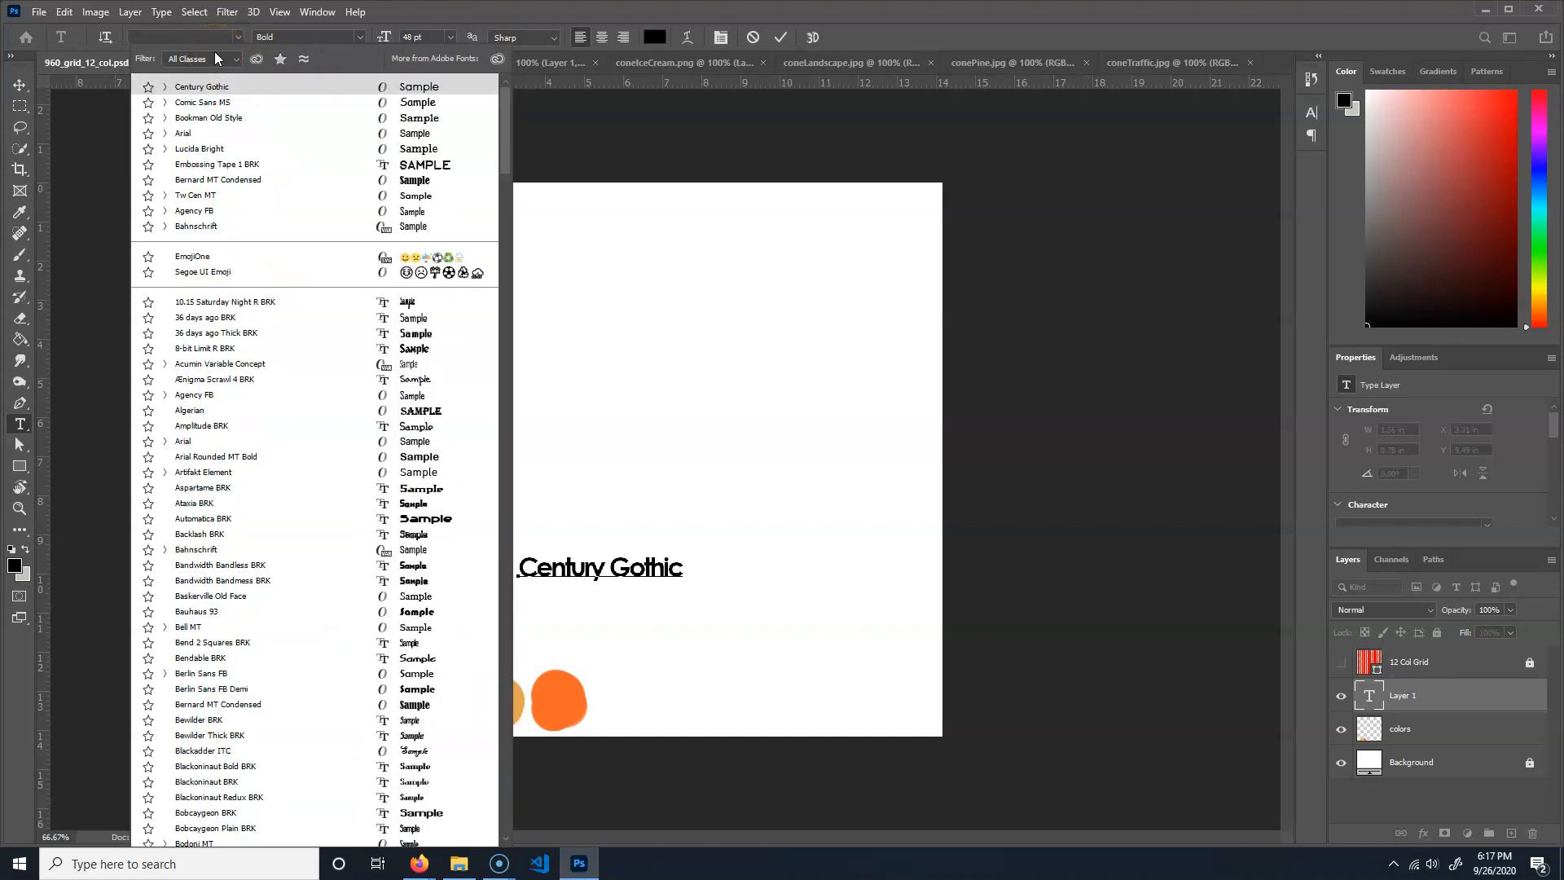
{"action": "type", "text": "sa"}
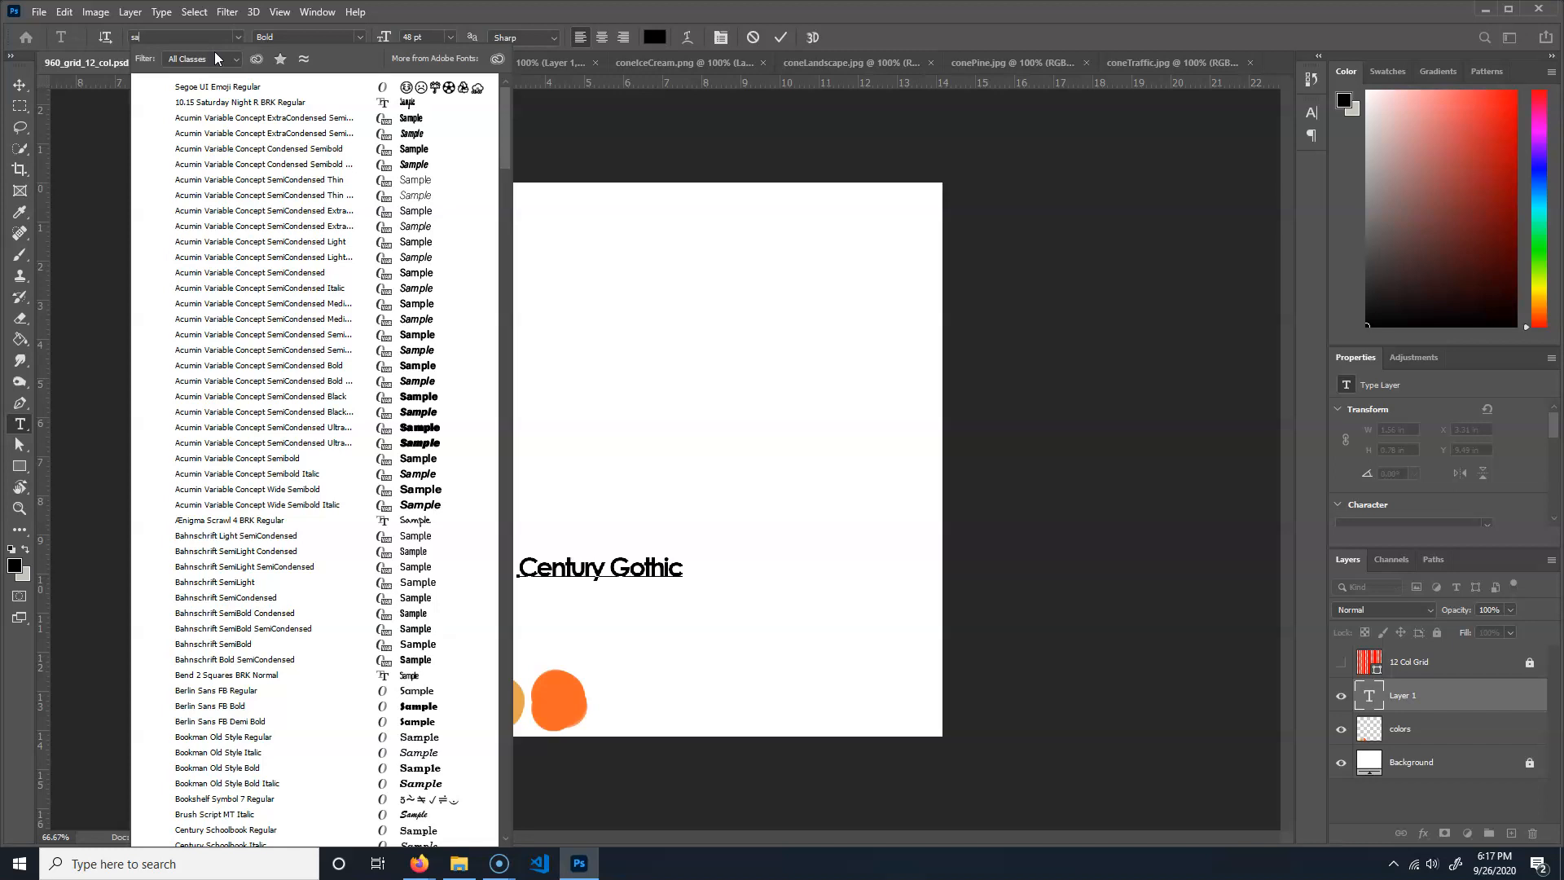
{"action": "type", "text": "n"}
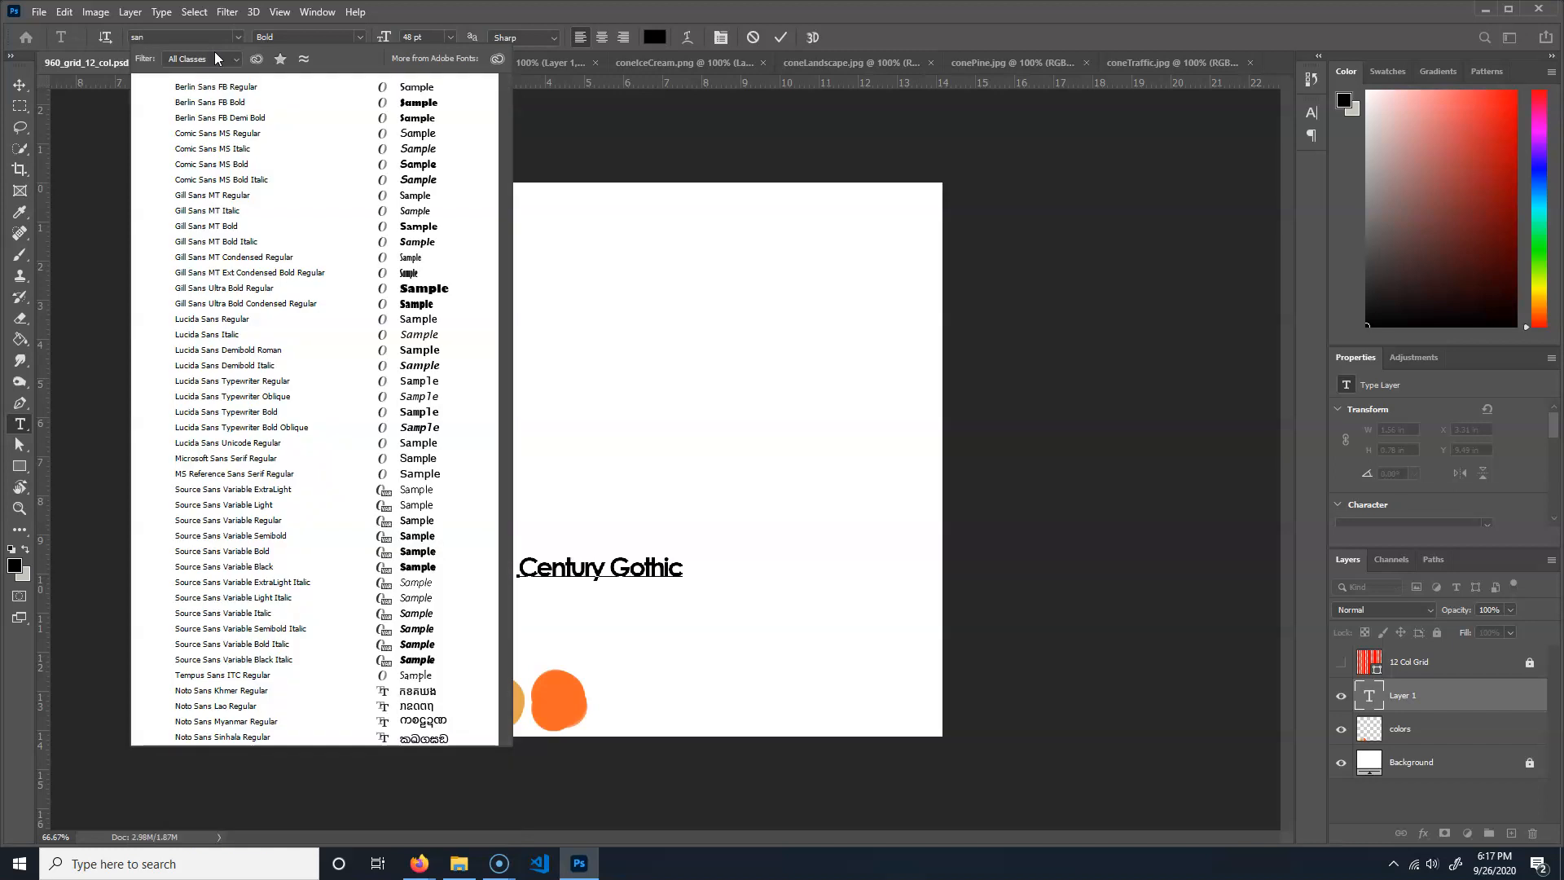
{"action": "key", "text": "BackSpace"}
{"action": "key", "text": "BackSpace"}
{"action": "key", "text": "BackSpace"}
{"action": "type", "text": "san"}
{"action": "left_click", "coordinate": [257, 87]}
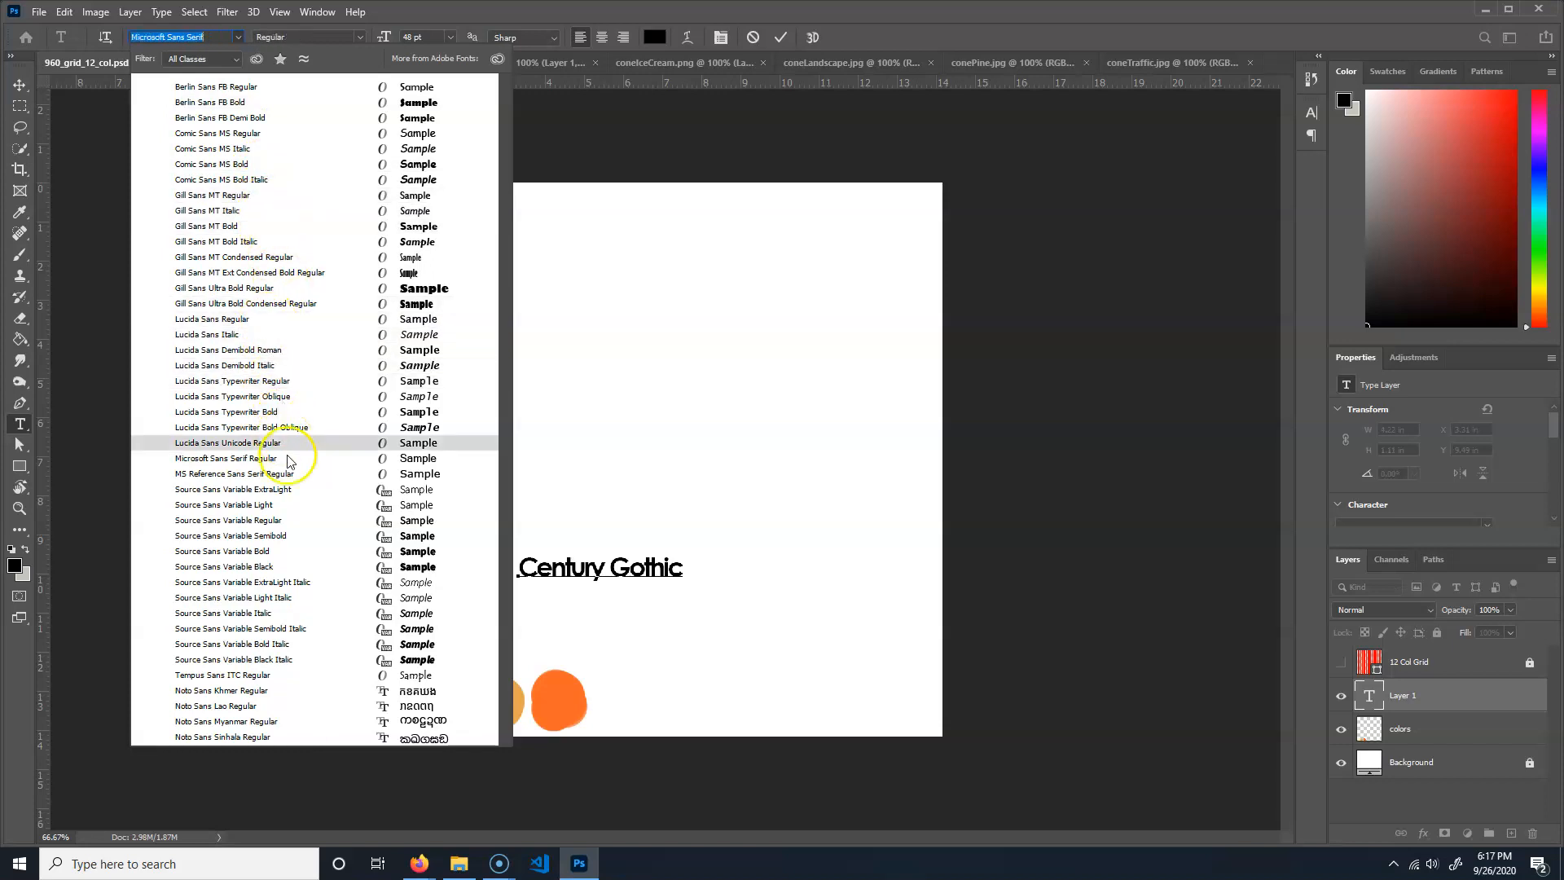
- Search the fonts for "helv", clear the search and look through the full font list for a secondary font
{"action": "left_click", "coordinate": [203, 37]}
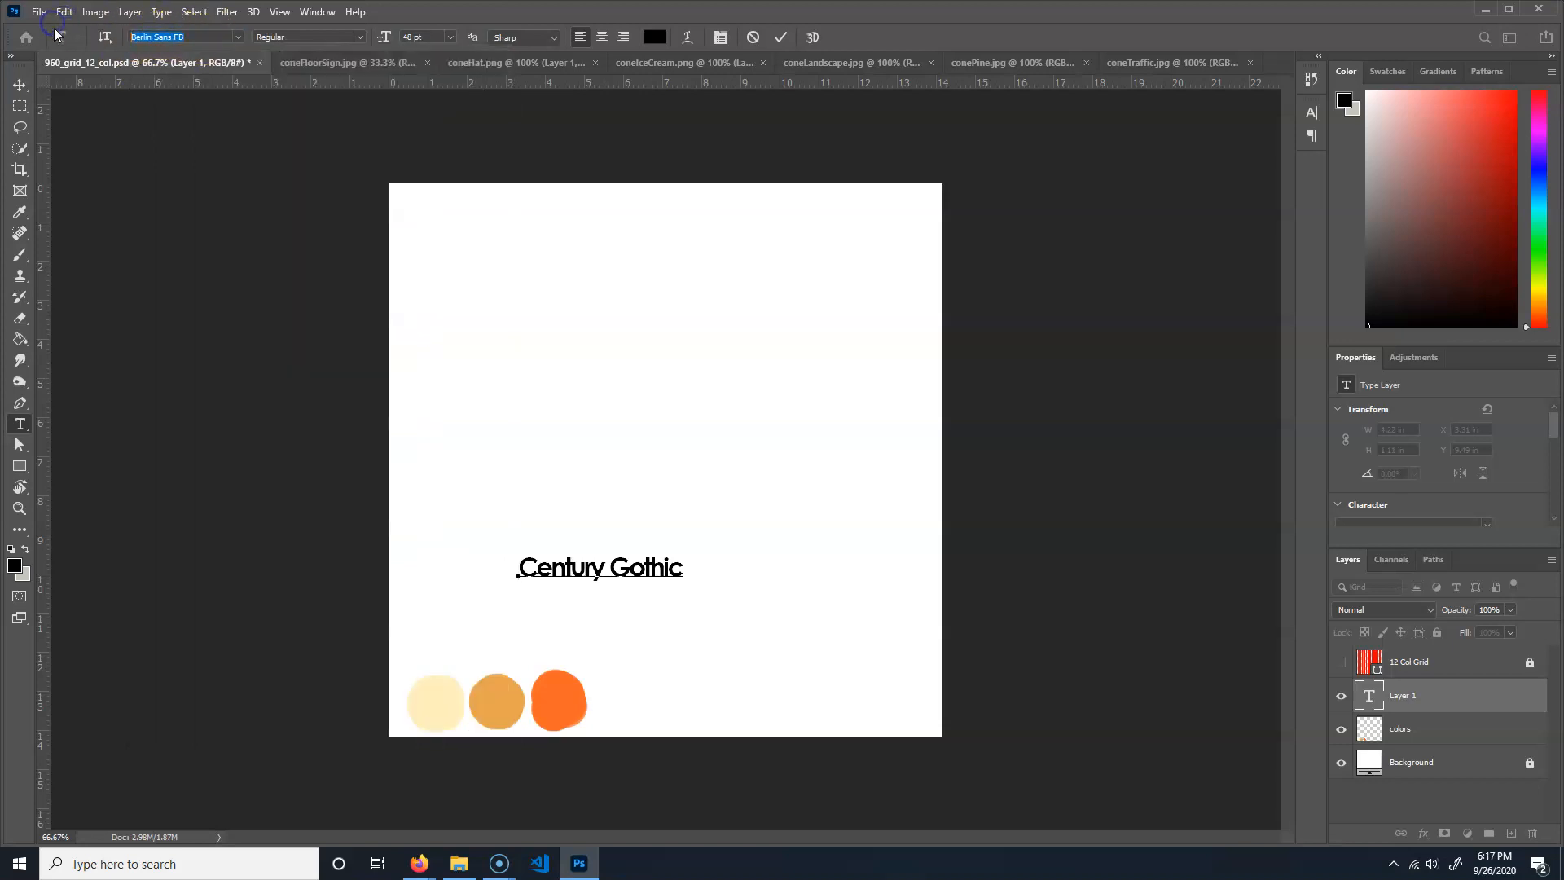
{"action": "type", "text": "helv"}
{"action": "key", "text": "BackSpace"}
{"action": "key", "text": "BackSpace"}
{"action": "key", "text": "BackSpace"}
{"action": "key", "text": "BackSpace"}
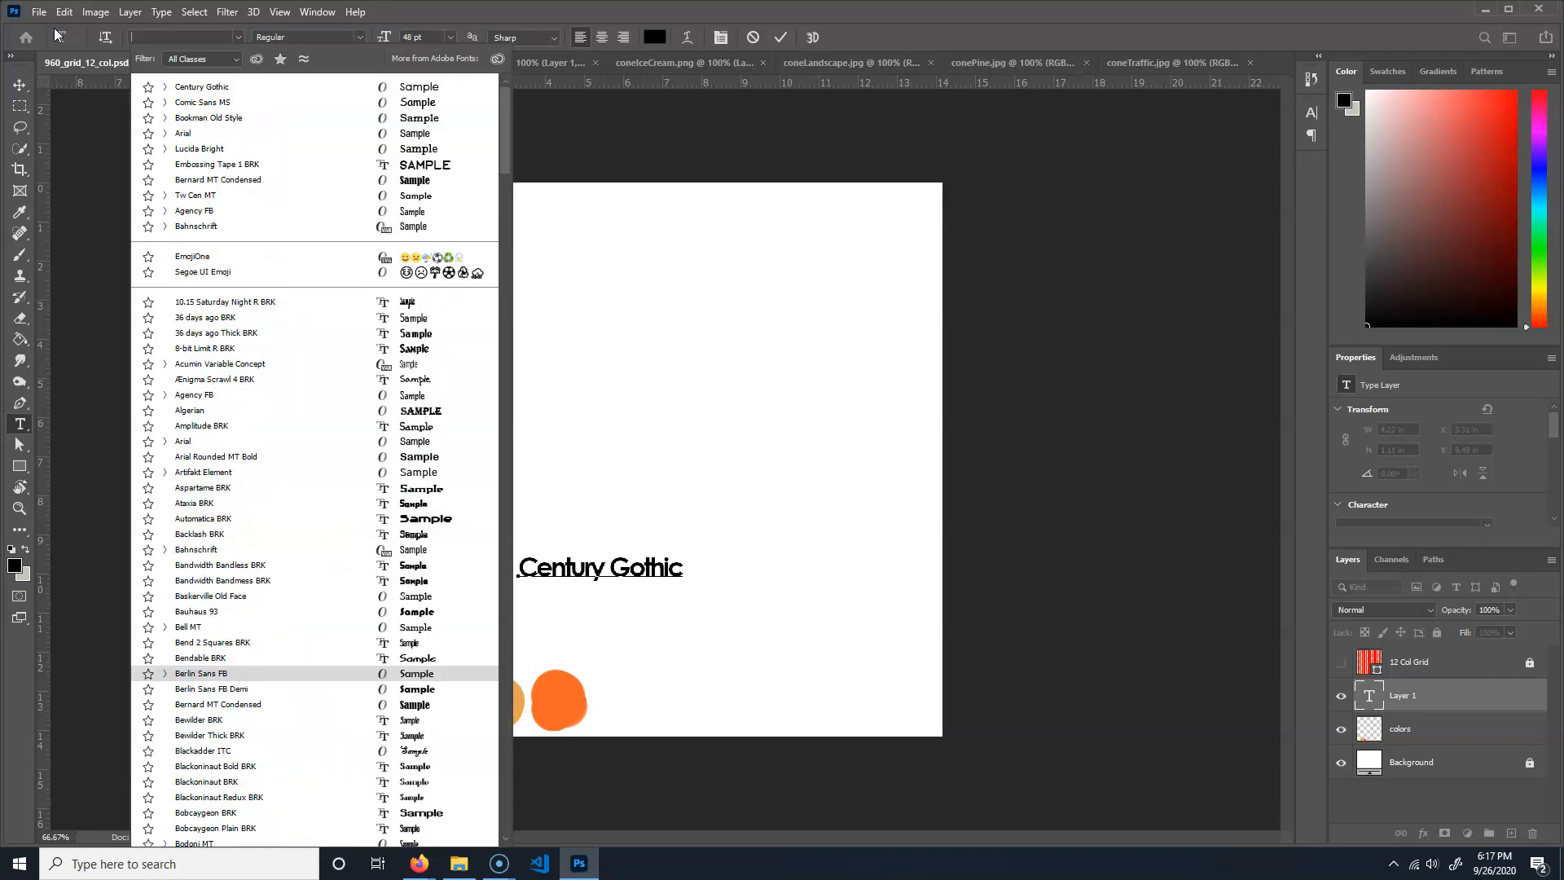
{"action": "scroll", "coordinate": [325, 479], "scroll_direction": "down", "scroll_amount": 2}
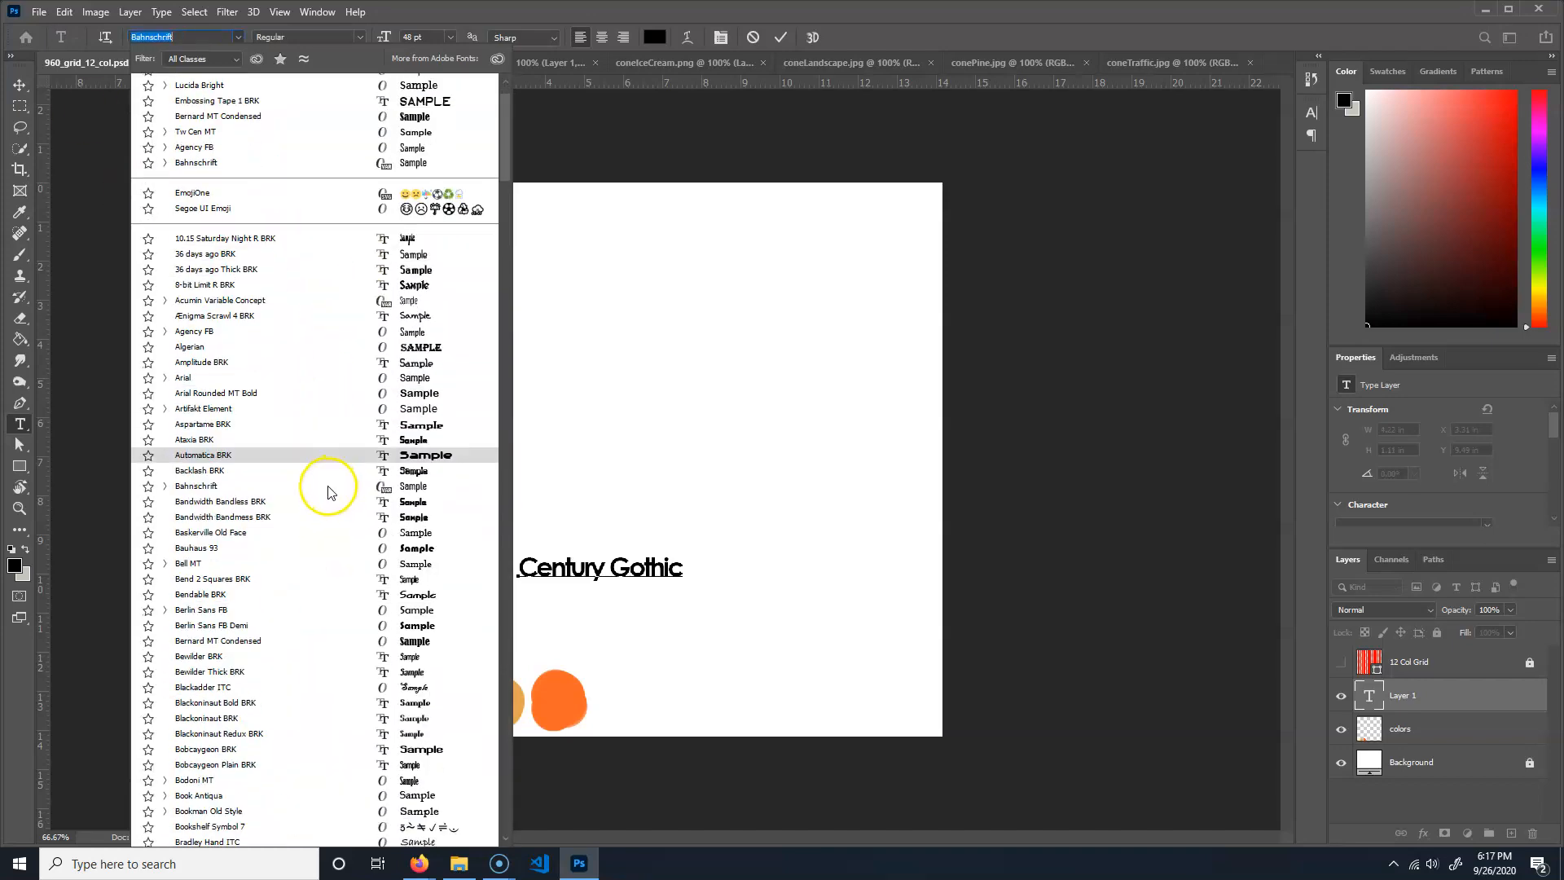
{"action": "scroll", "coordinate": [324, 489], "scroll_direction": "down", "scroll_amount": 1}
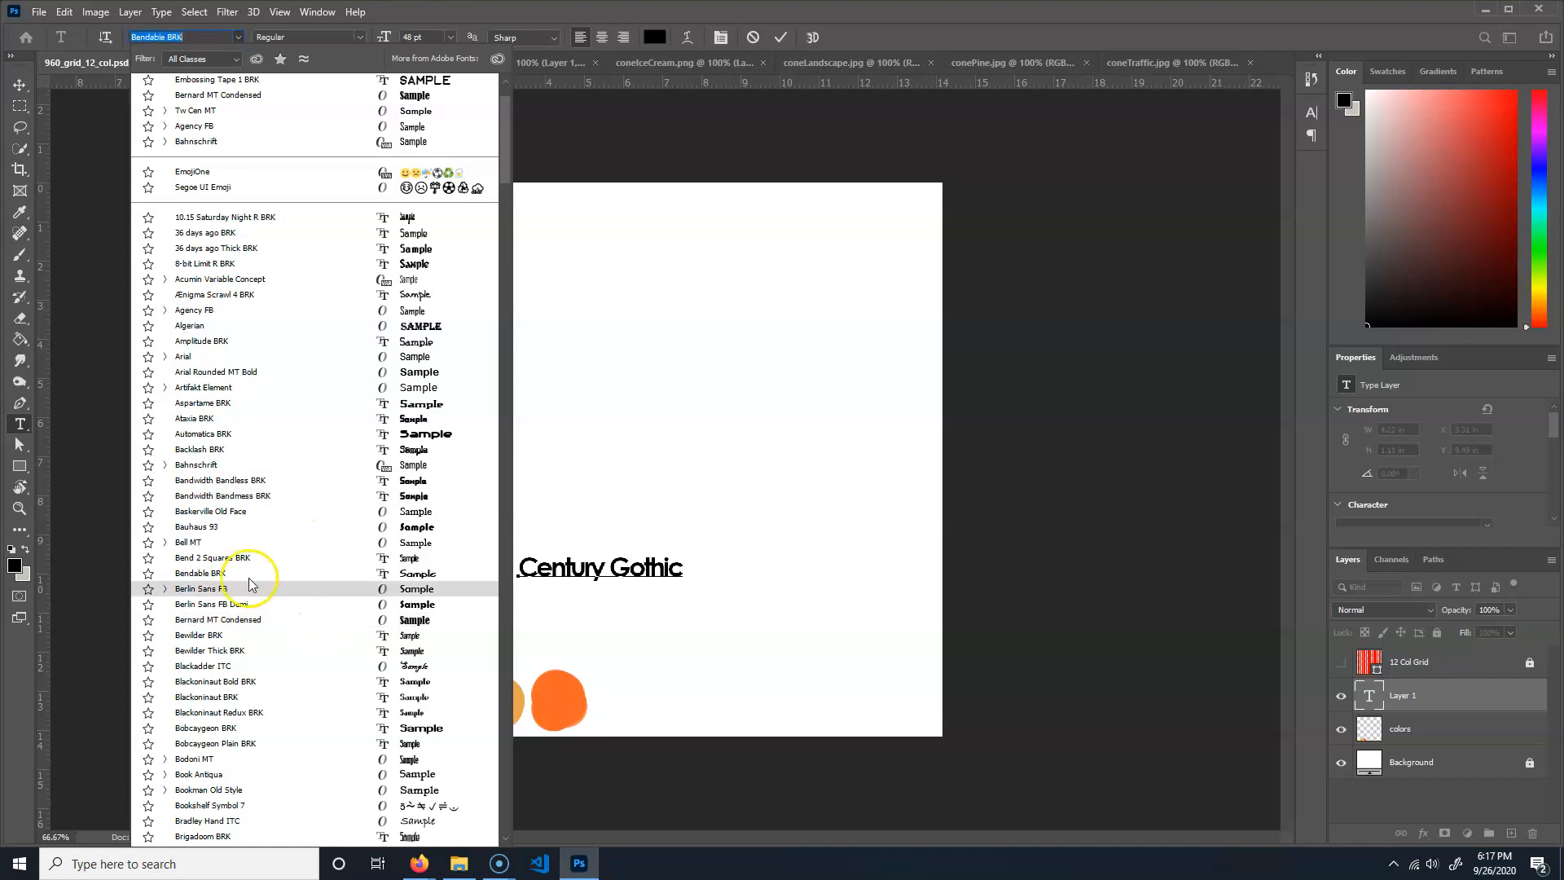
{"action": "scroll", "coordinate": [259, 597], "scroll_direction": "down", "scroll_amount": 3}
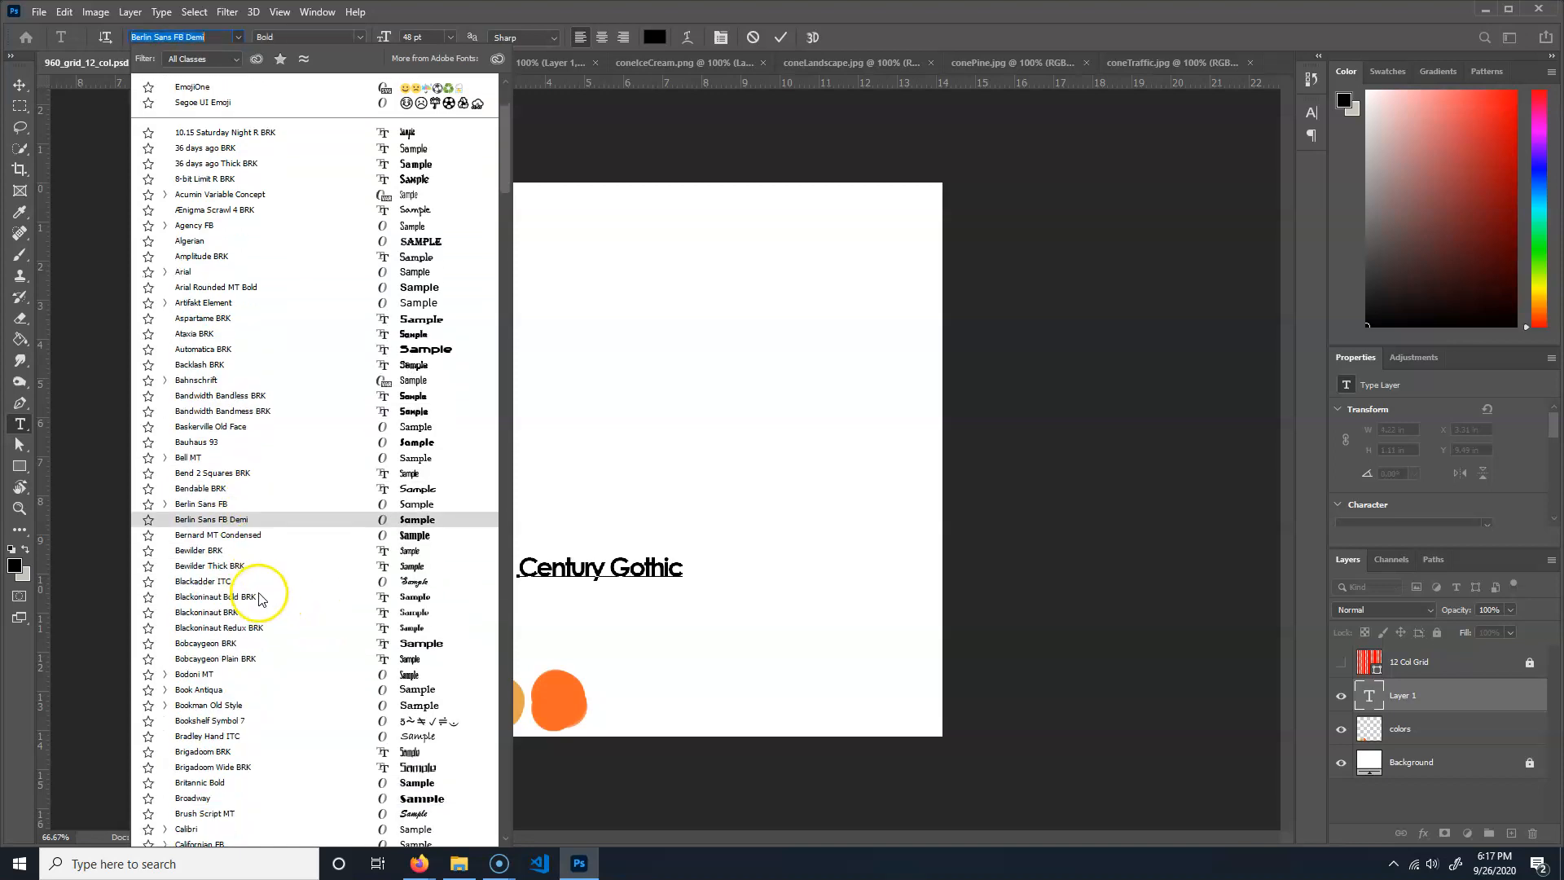
{"action": "scroll", "coordinate": [263, 602], "scroll_direction": "down", "scroll_amount": 1}
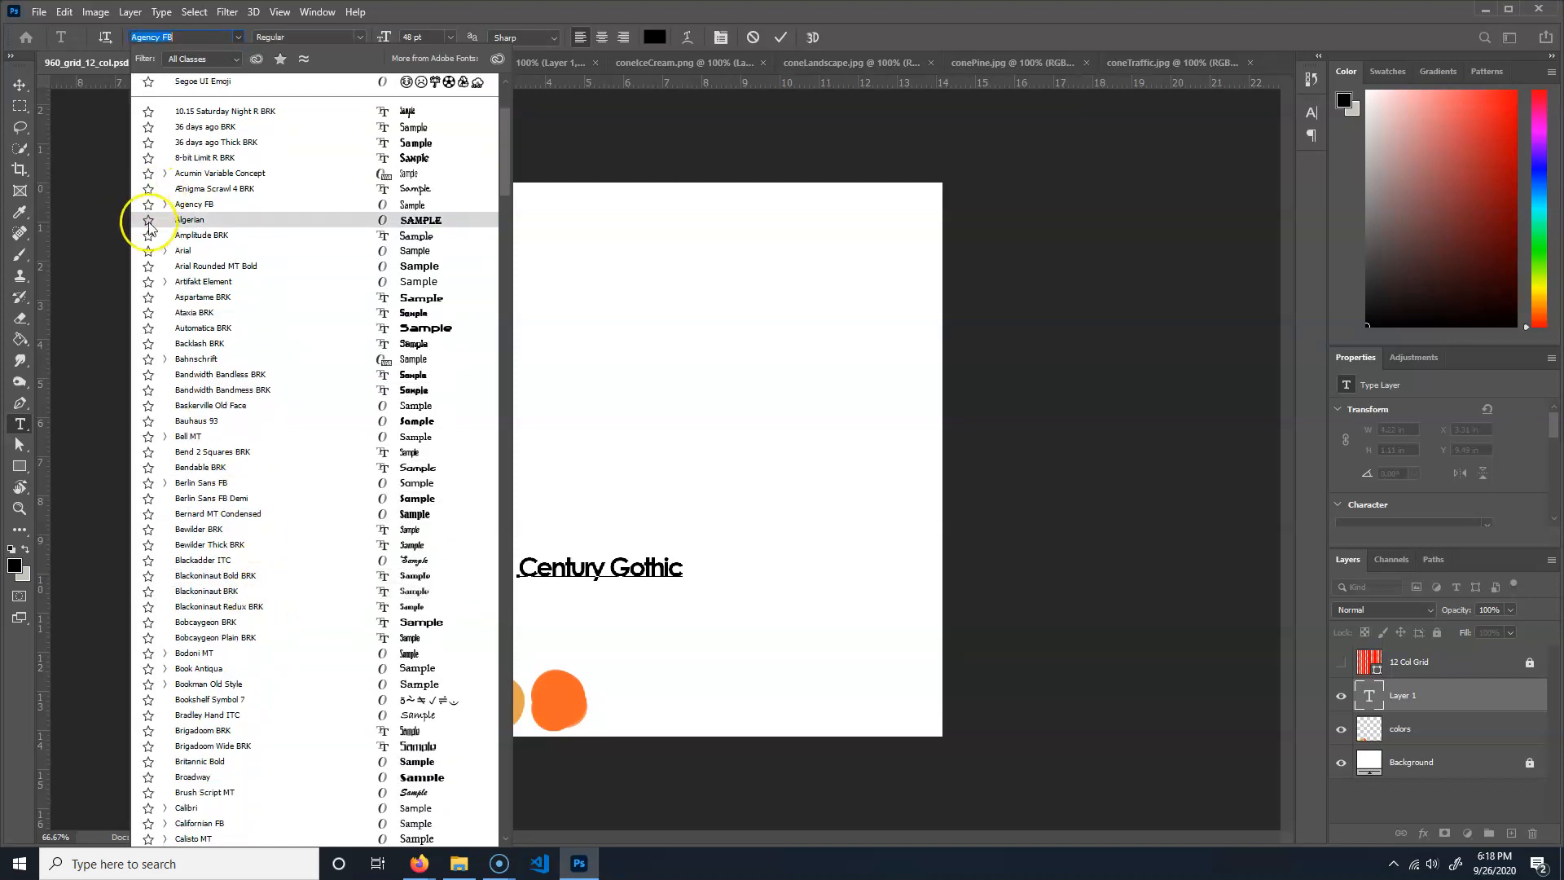
- Add the line "Source Sans Variable" below the Century Gothic text in Source Sans Variable Regular at 30 pt
{"action": "type", "text": "sans"}
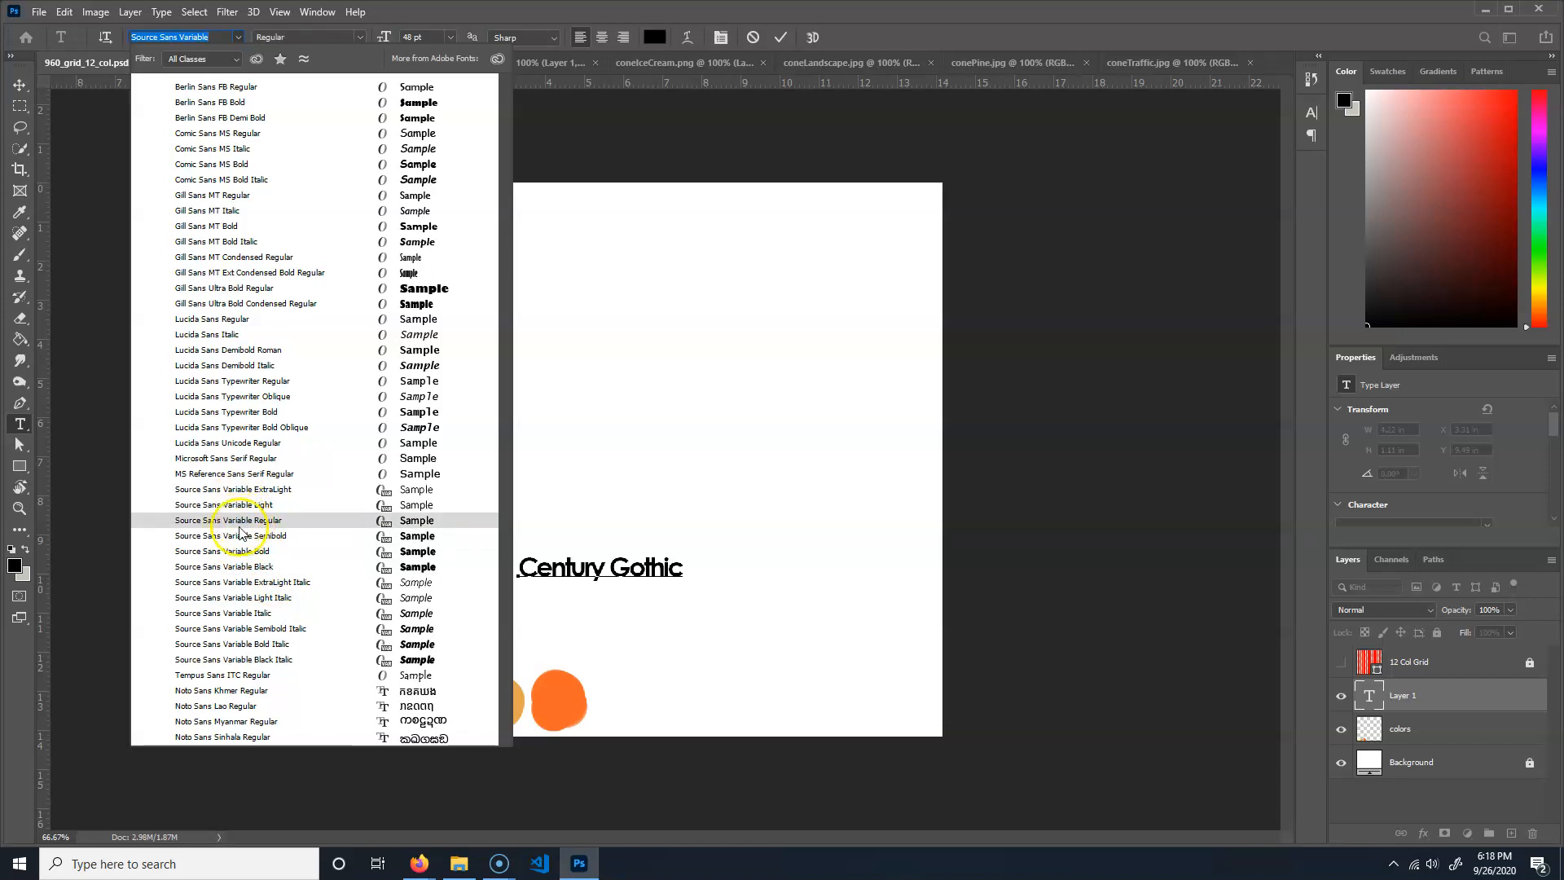
{"action": "left_click", "coordinate": [240, 528]}
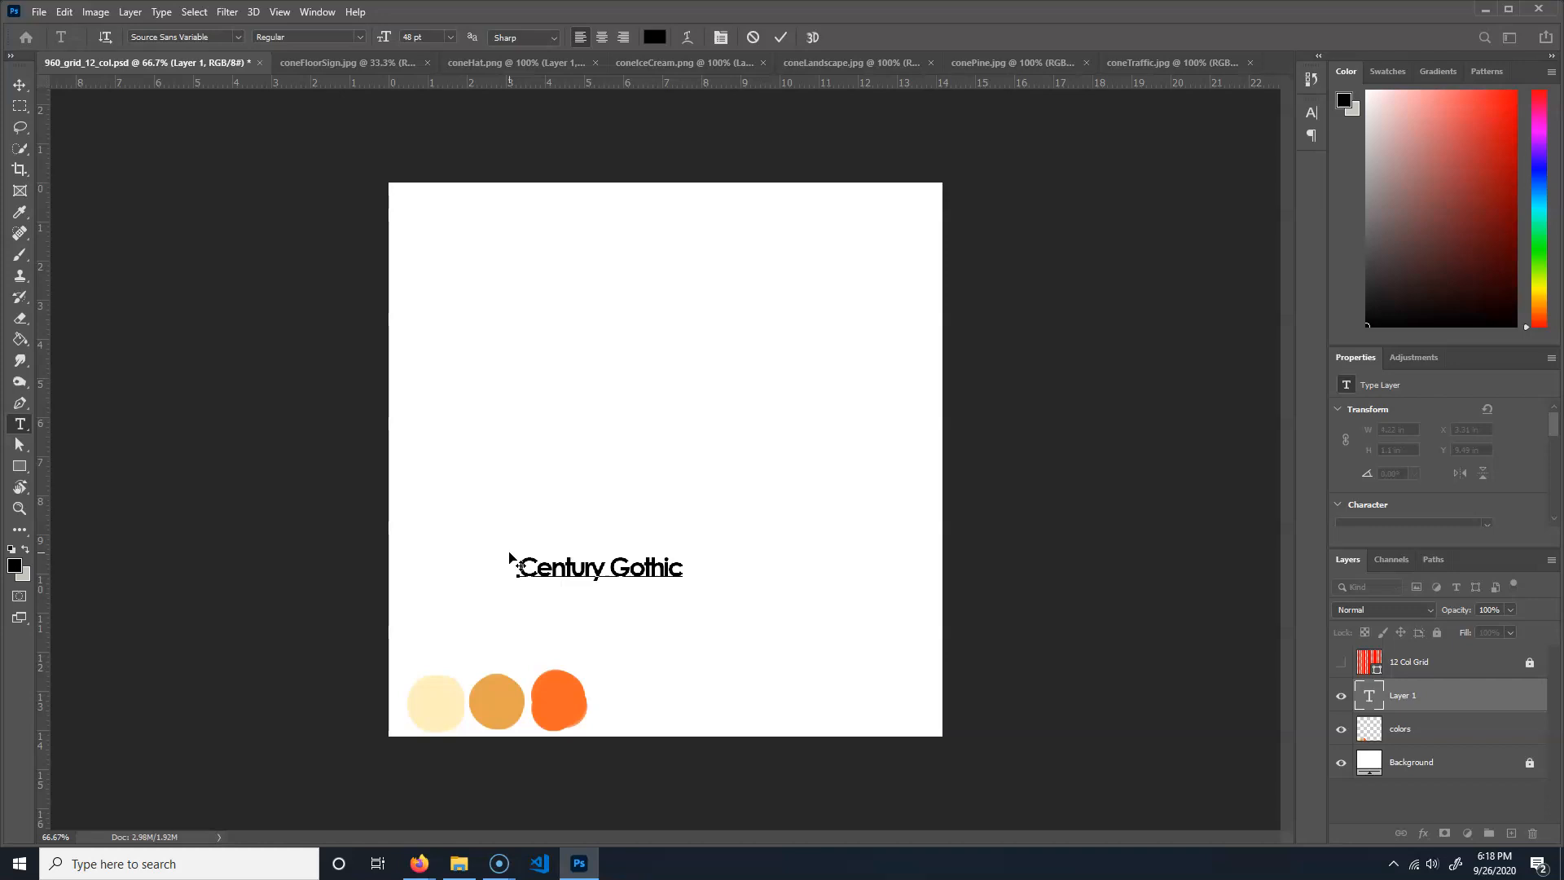
{"action": "left_click", "coordinate": [450, 37]}
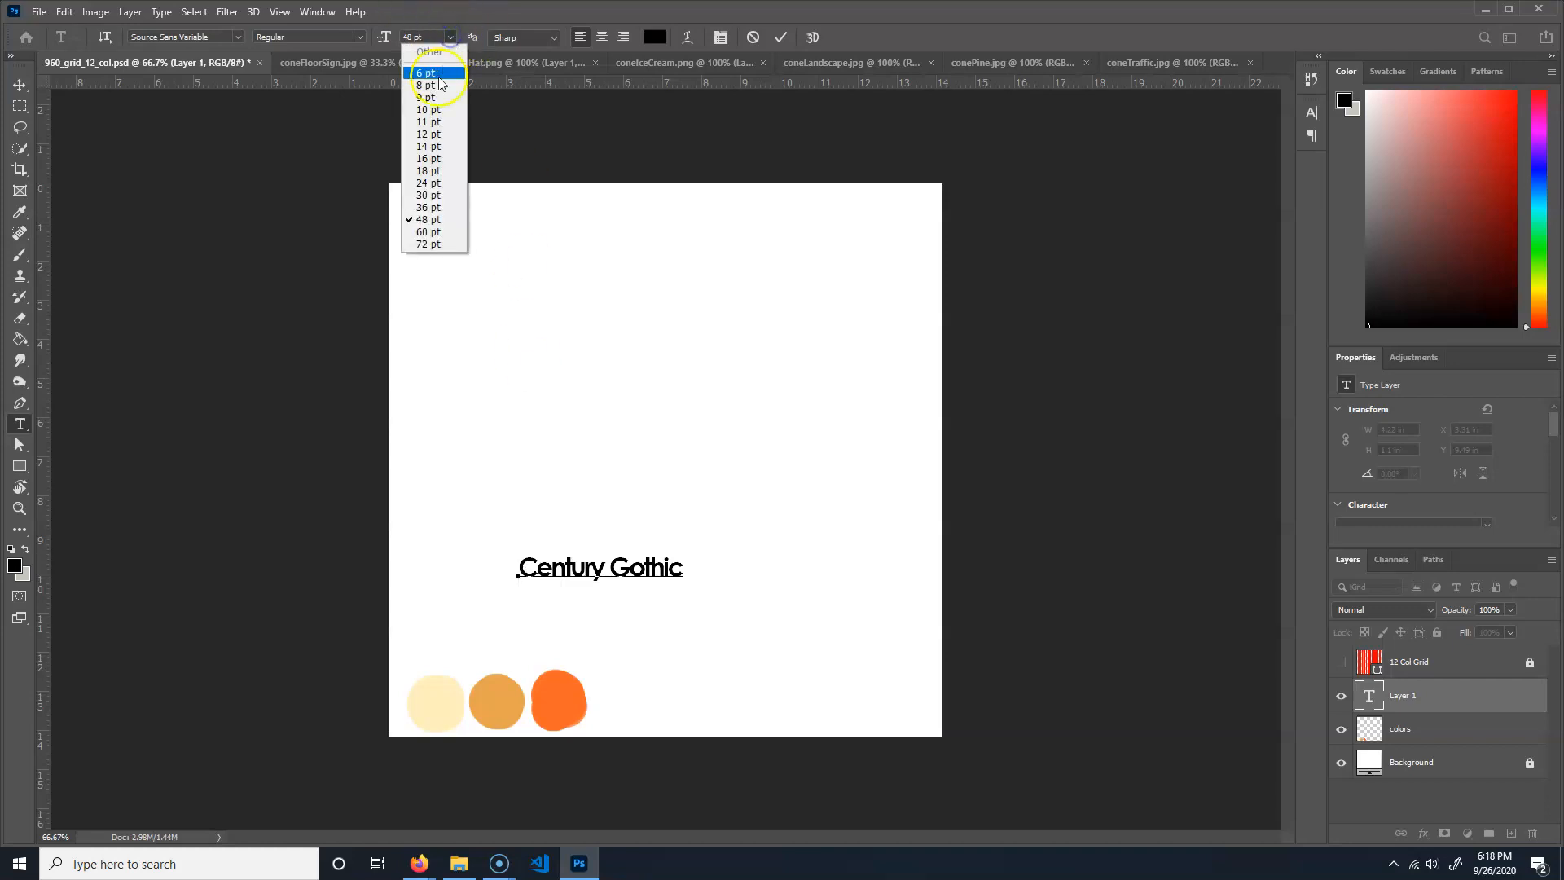
{"action": "left_click", "coordinate": [424, 197]}
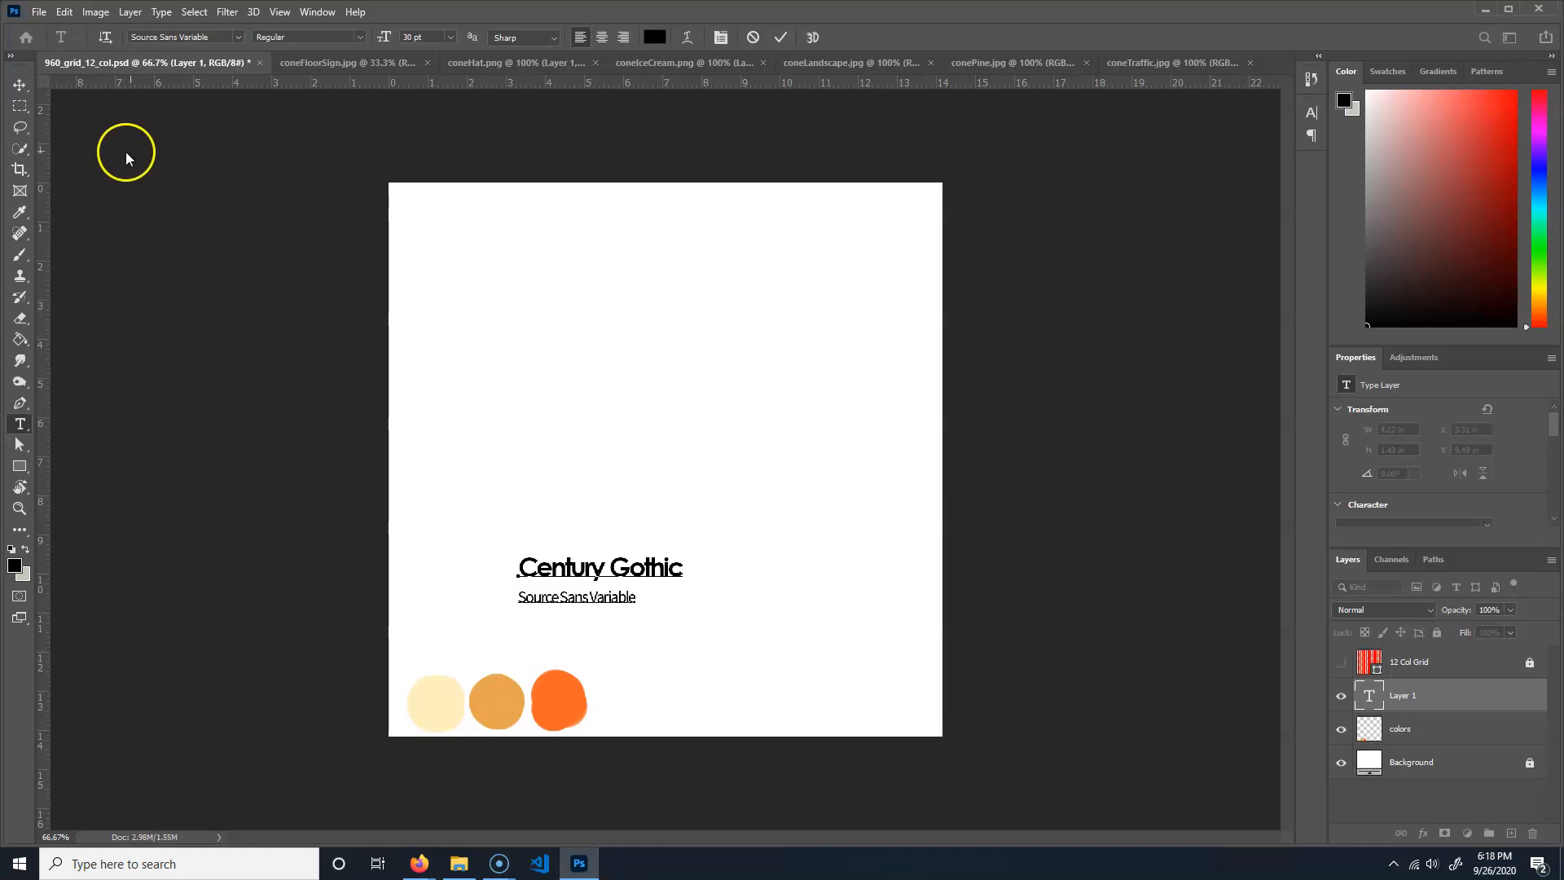
{"action": "left_click", "coordinate": [21, 85]}
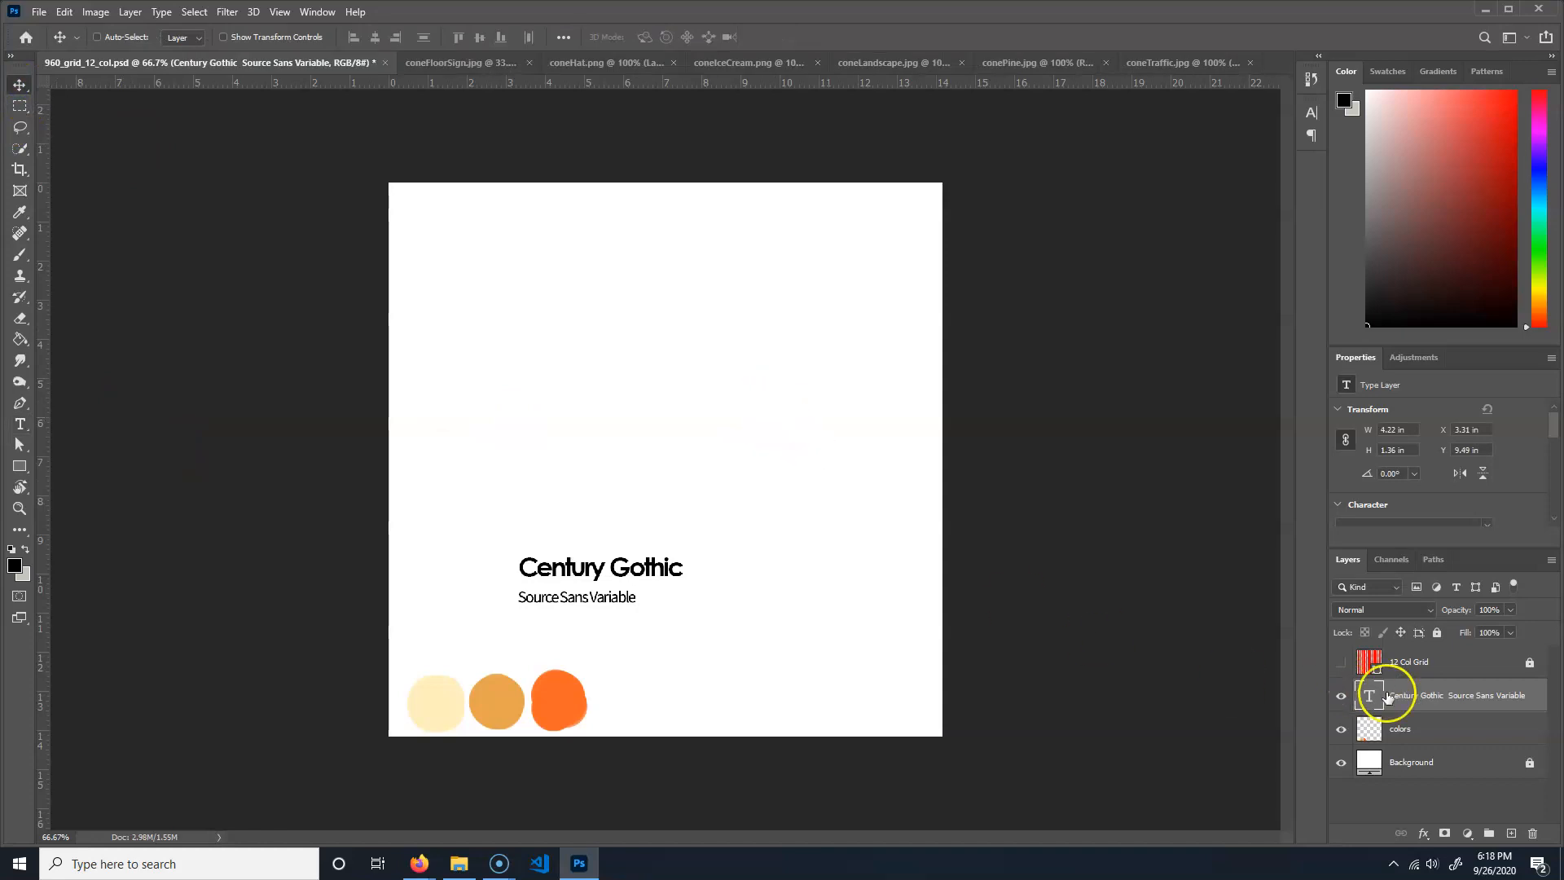
- Rename the type layer as fonts and move its two text lines beside the orange color swatch
{"action": "double_click", "coordinate": [1475, 694]}
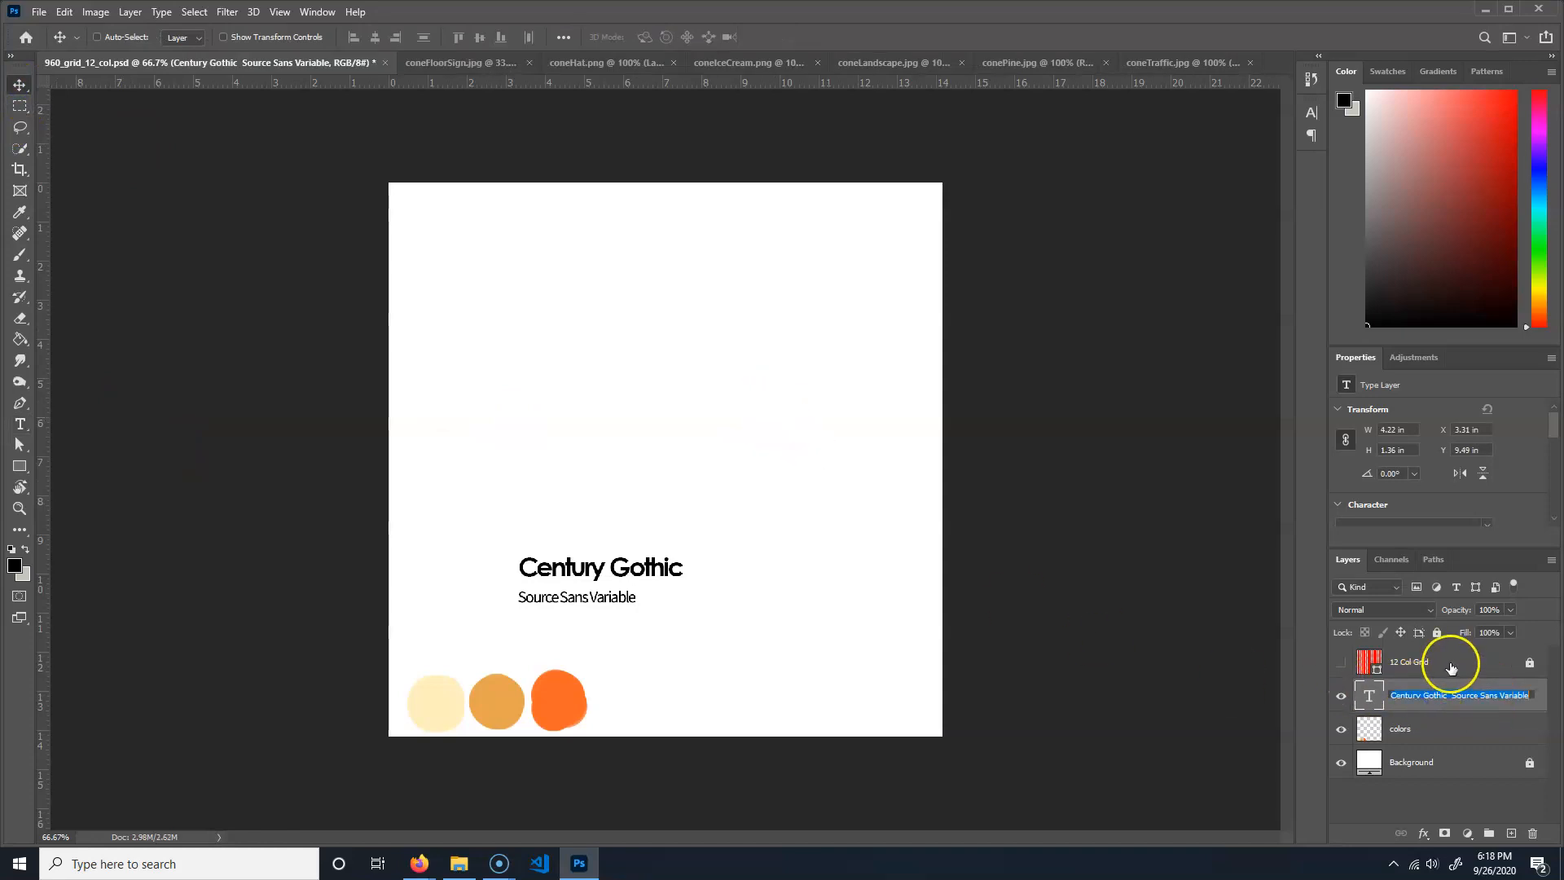
{"action": "type", "text": "fonts"}
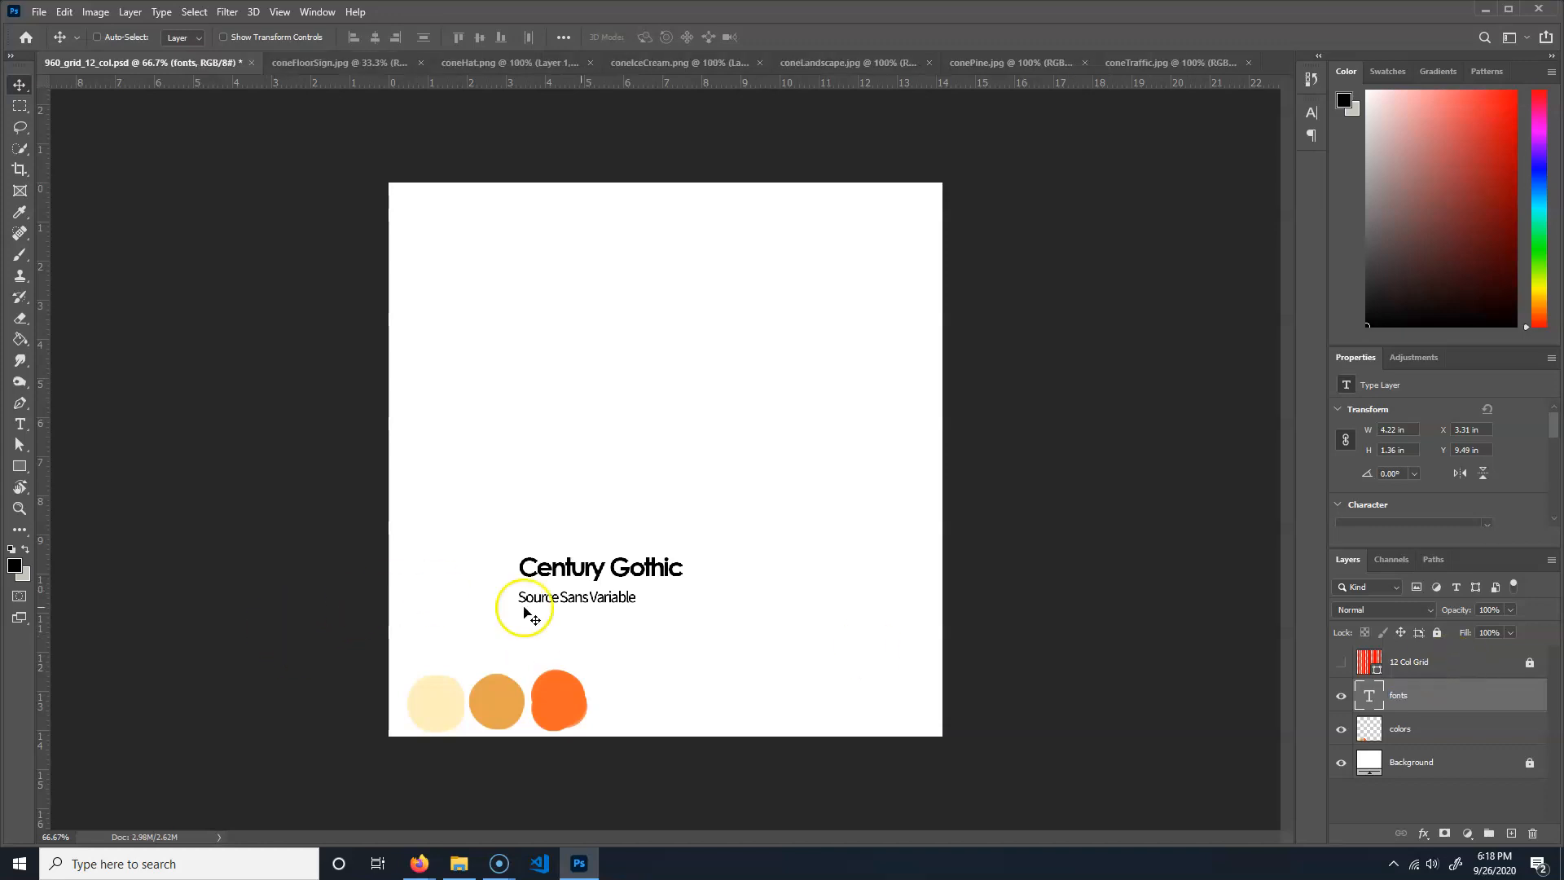
{"action": "left_click_drag", "start_coordinate": [585, 568], "coordinate": [652, 676]}
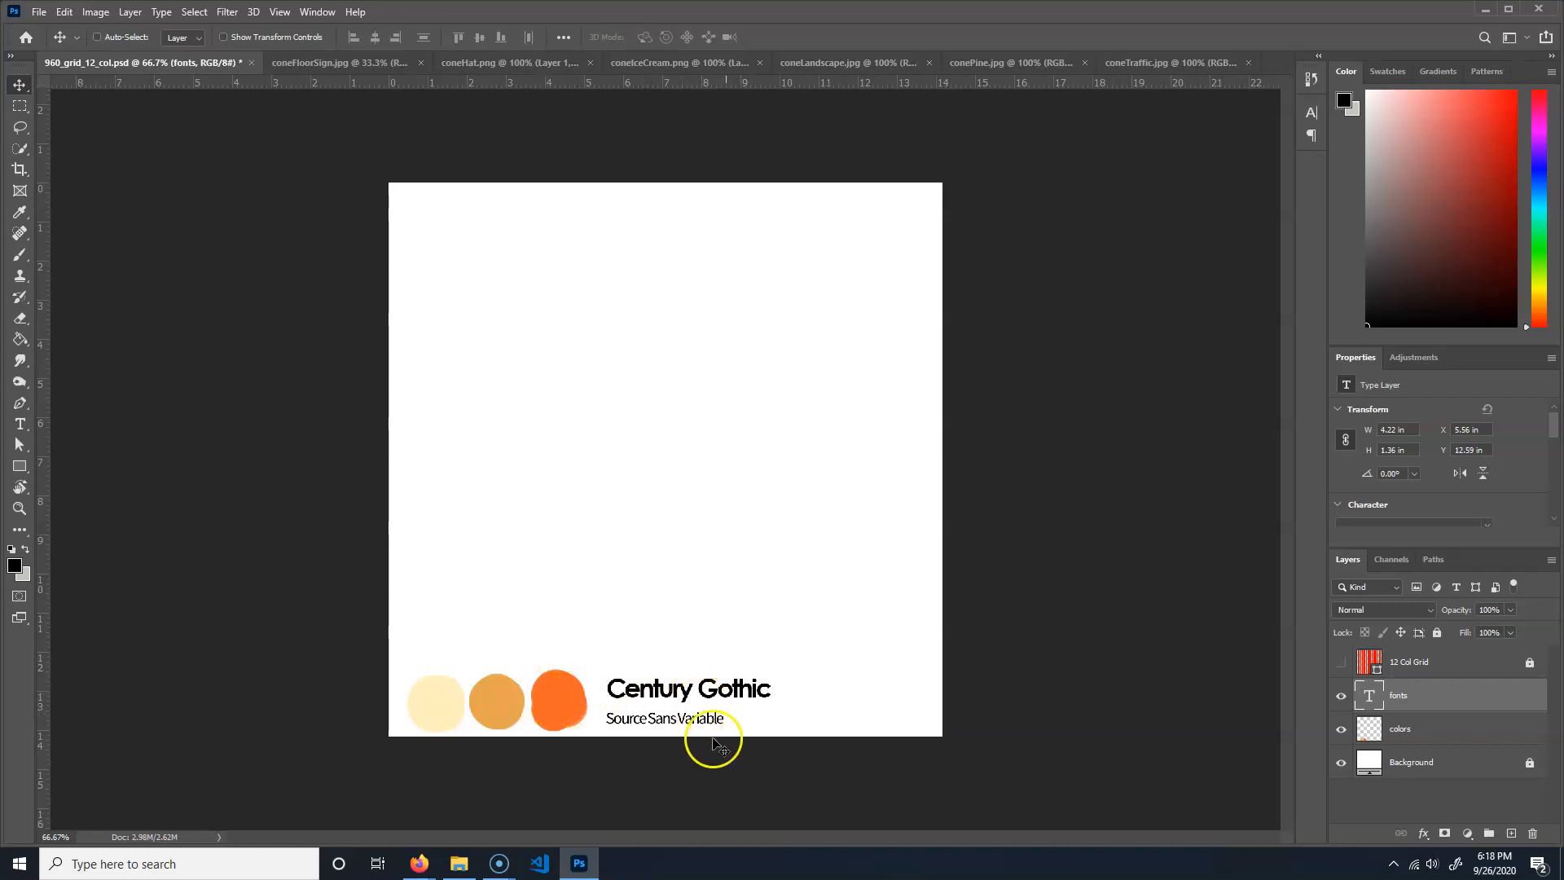
{"action": "left_click", "coordinate": [20, 424]}
{"action": "left_click", "coordinate": [238, 37]}
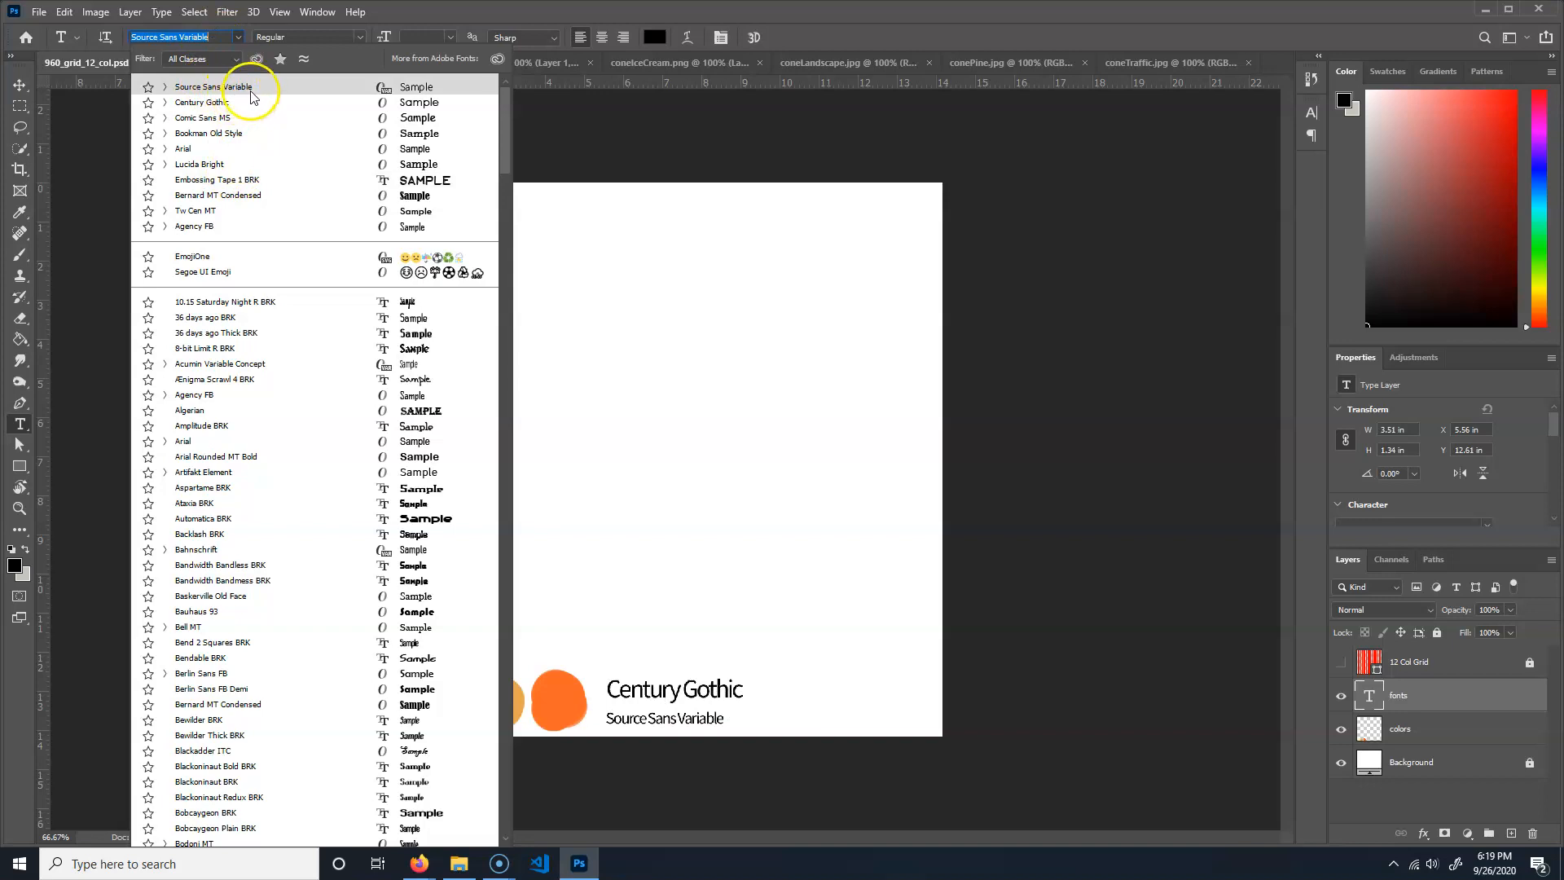
{"action": "left_click", "coordinate": [19, 85]}
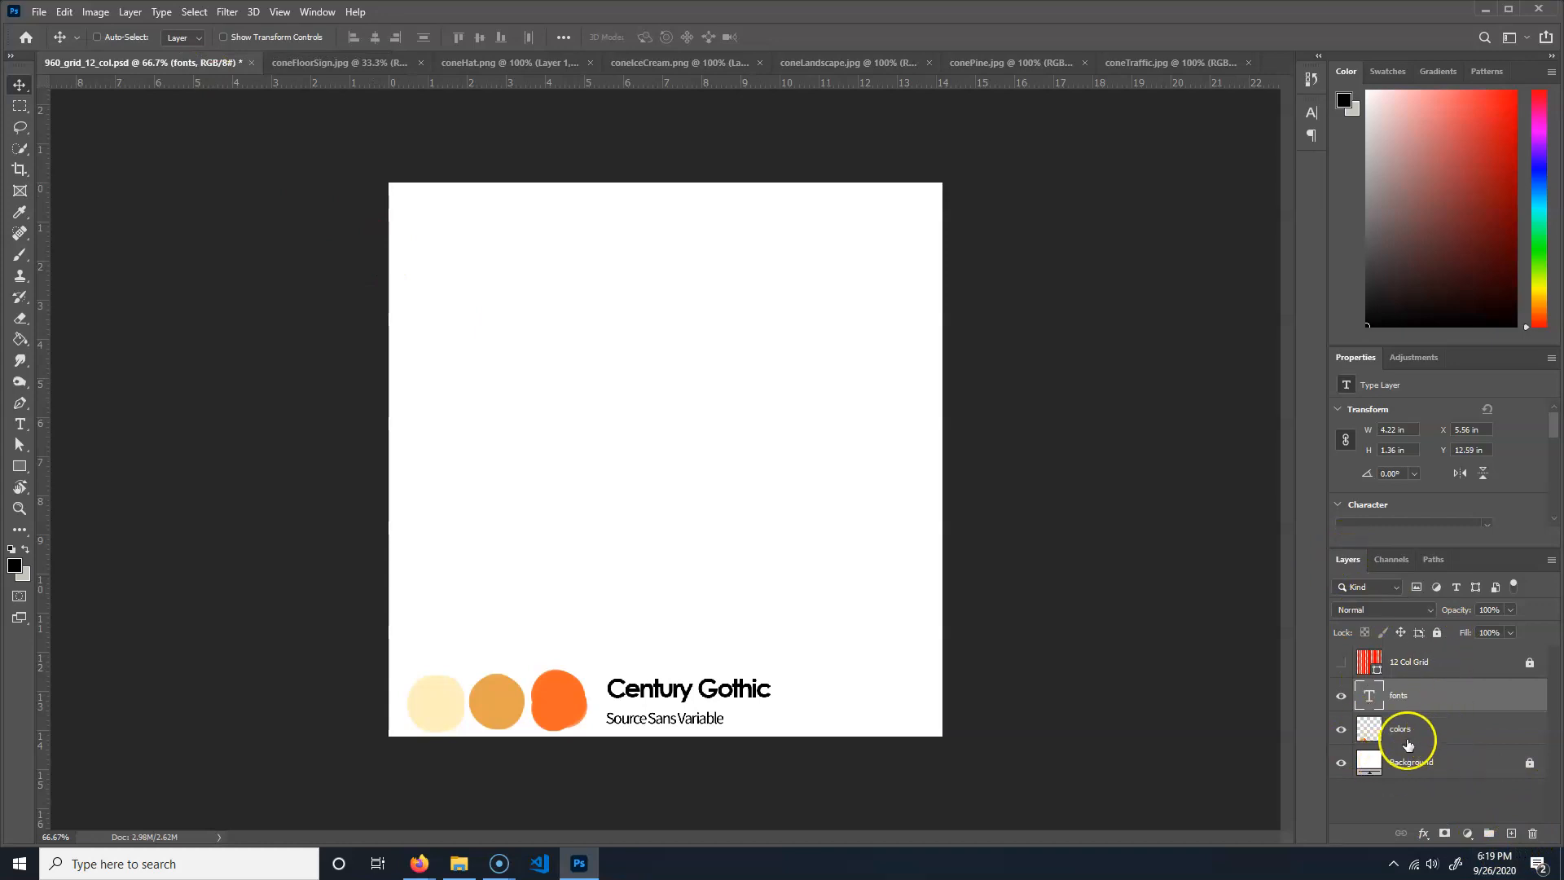
- Group the fonts and colors layers and name the group designRef
{"action": "left_click", "coordinate": [1430, 727]}
{"action": "left_click", "coordinate": [1428, 697]}
{"action": "left_click", "coordinate": [1443, 728], "text": "shift"}
{"action": "left_click", "coordinate": [1489, 833]}
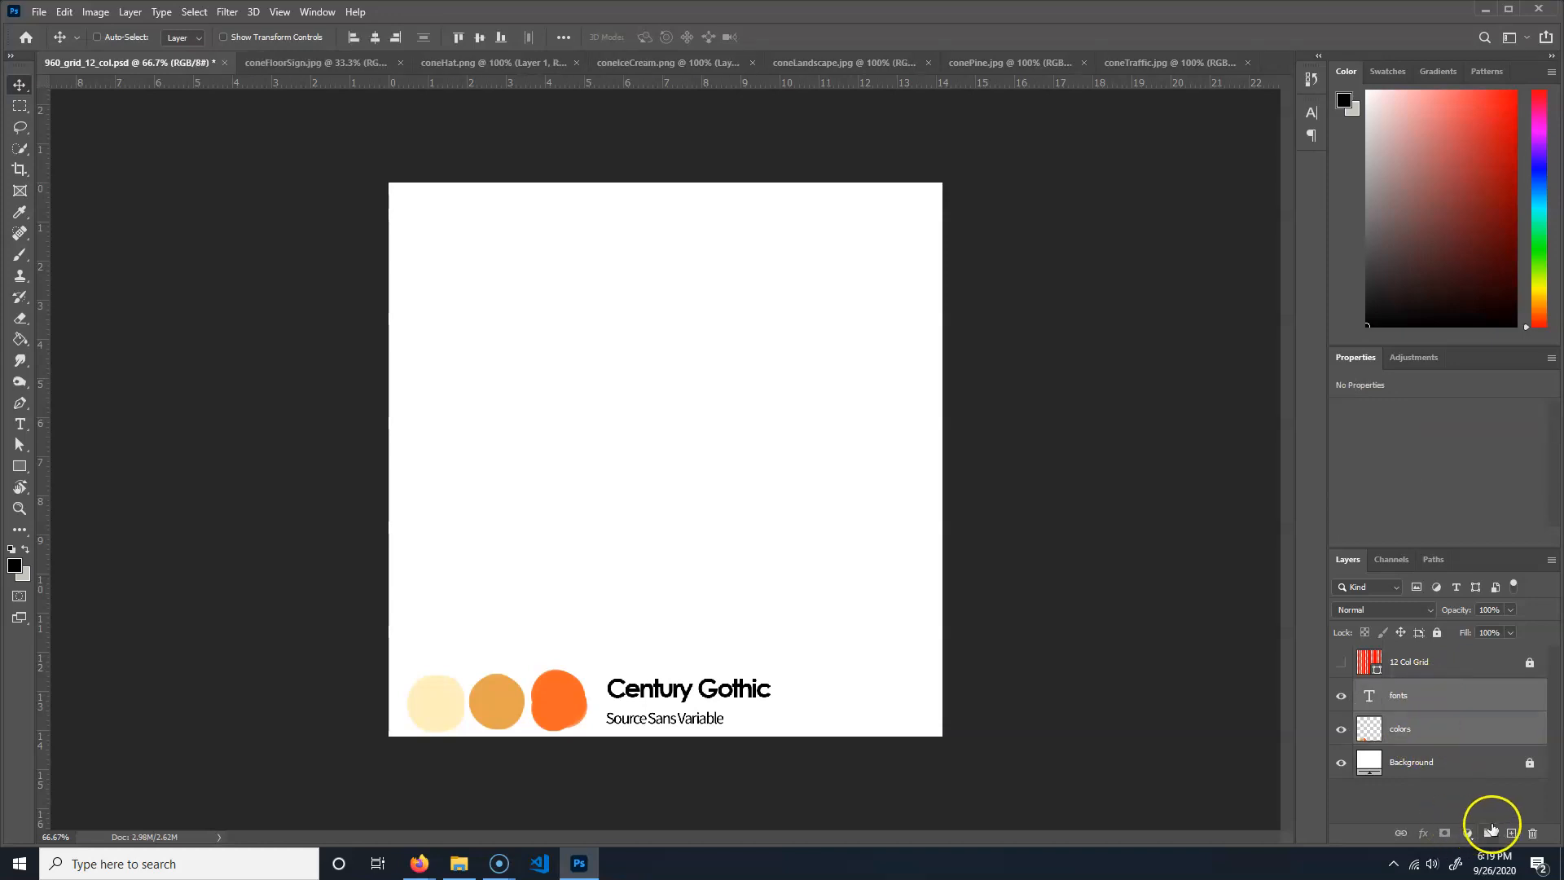
{"action": "left_click", "coordinate": [1409, 695]}
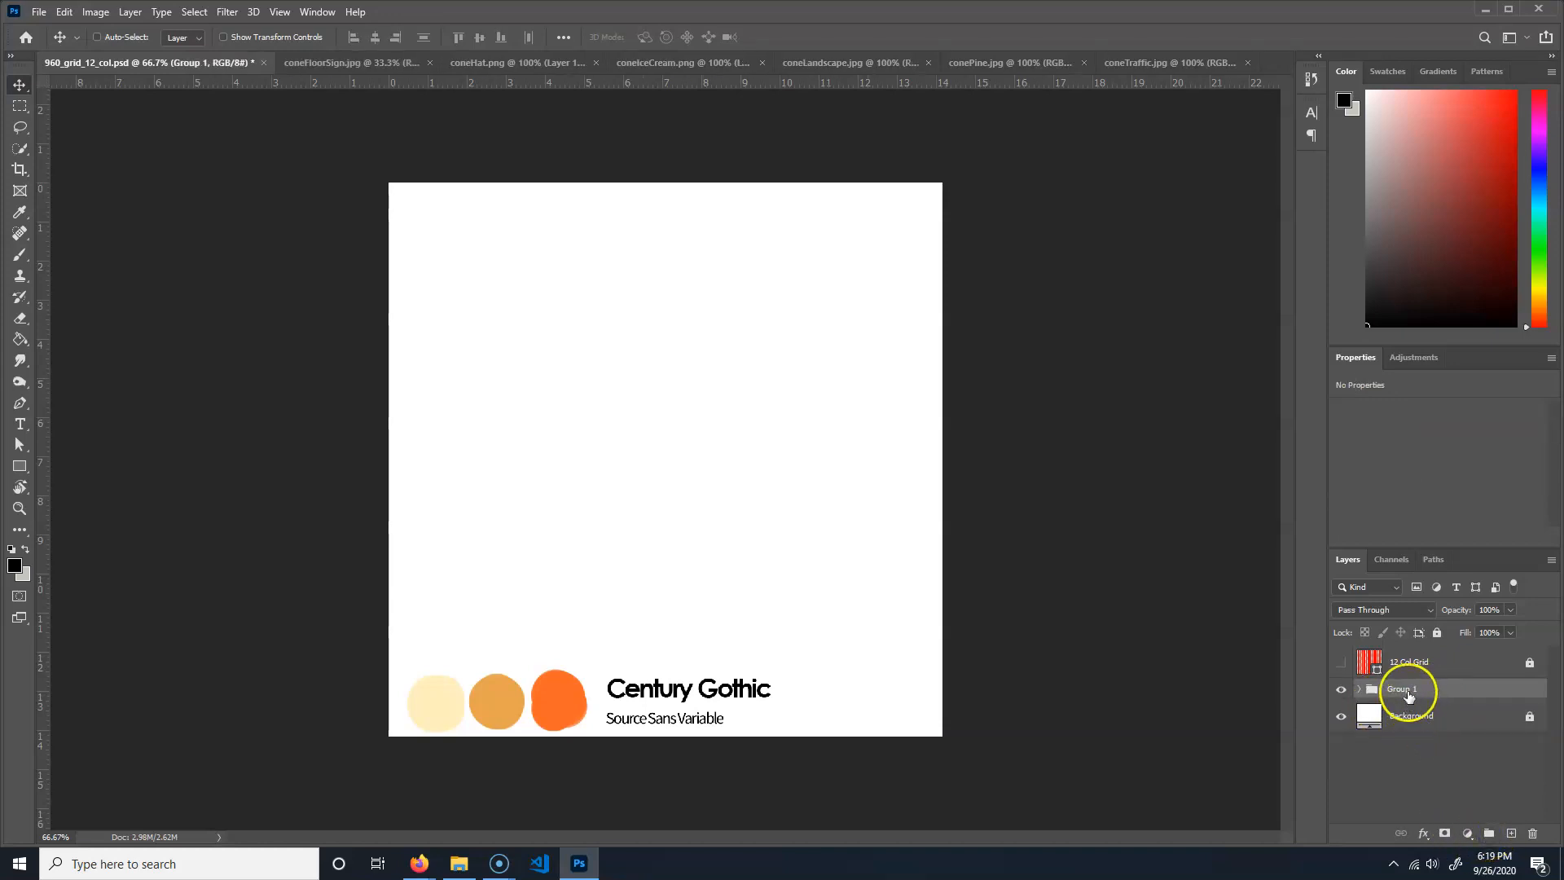
{"action": "left_click", "coordinate": [1514, 691]}
{"action": "key", "text": "Return"}
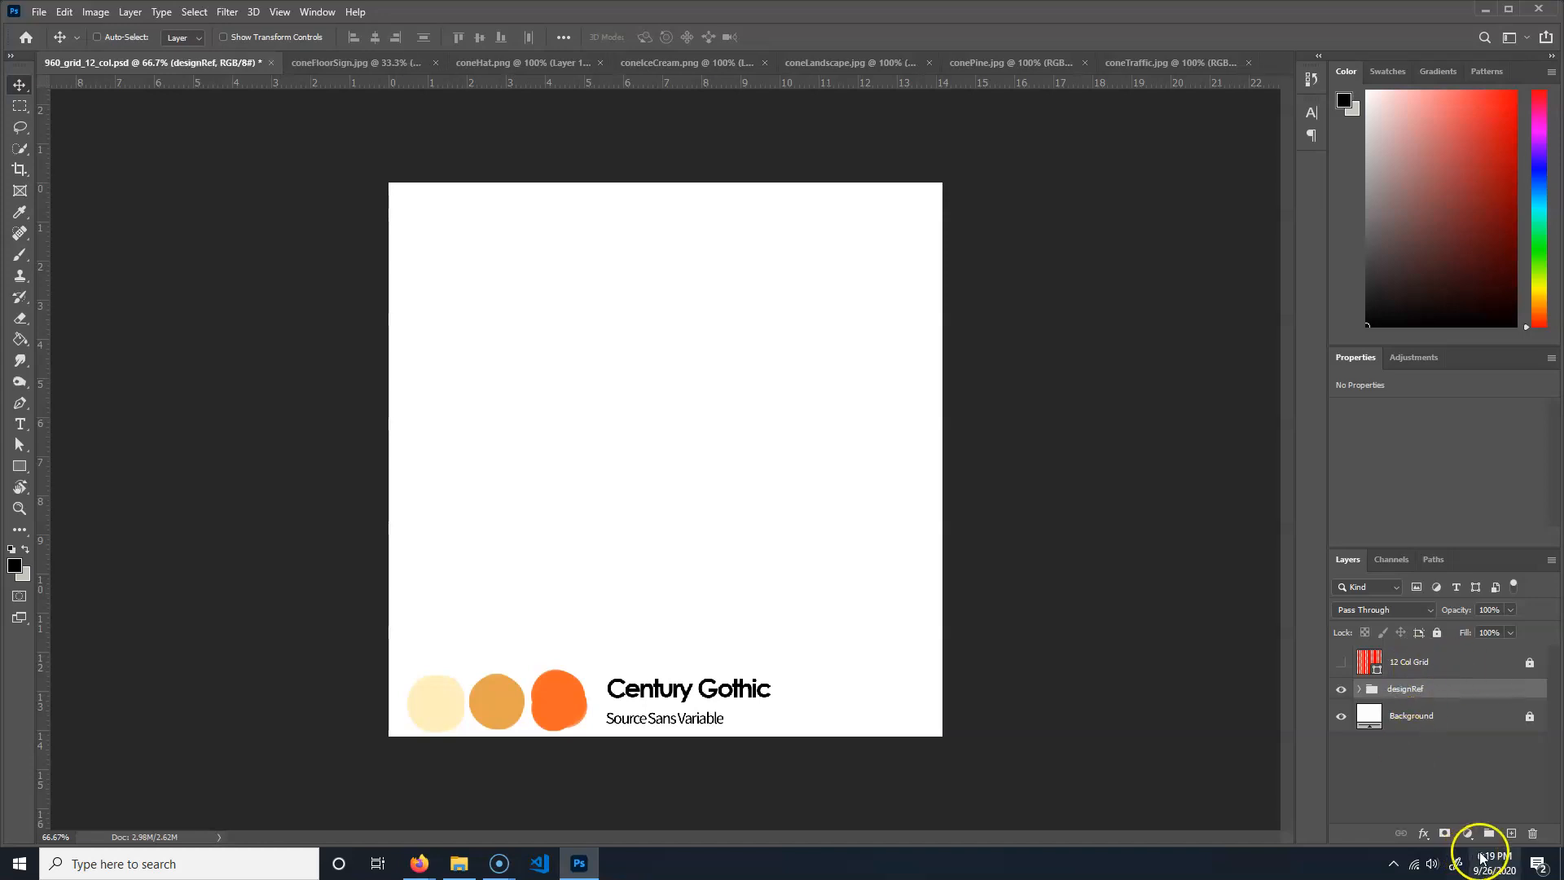
- Add a new layer above the designRef group and lock the group
{"action": "left_click", "coordinate": [1504, 830]}
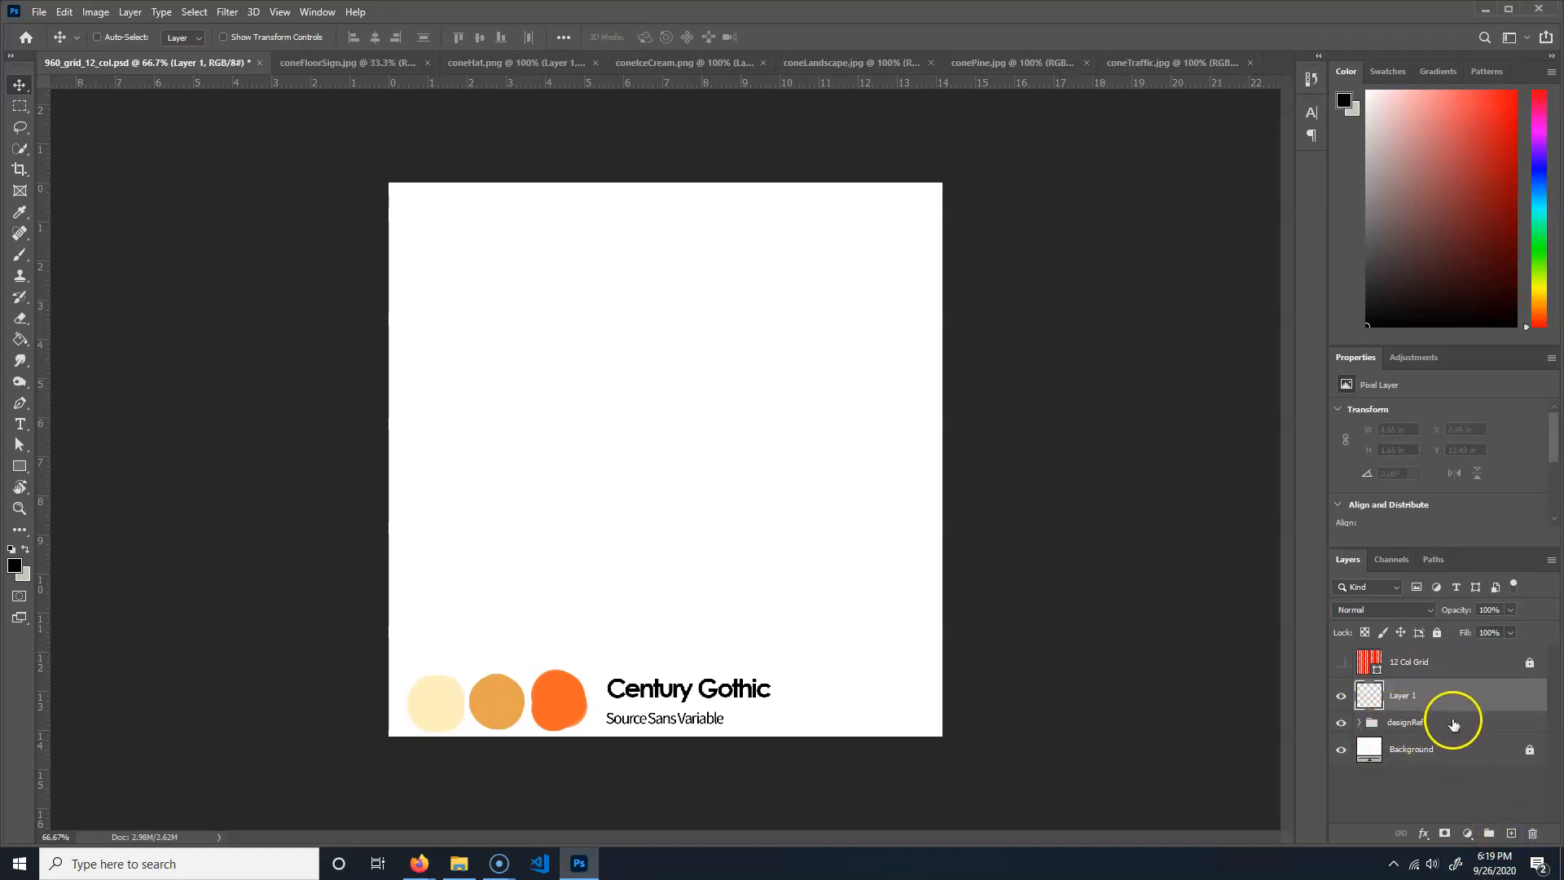
{"action": "left_click", "coordinate": [1520, 732]}
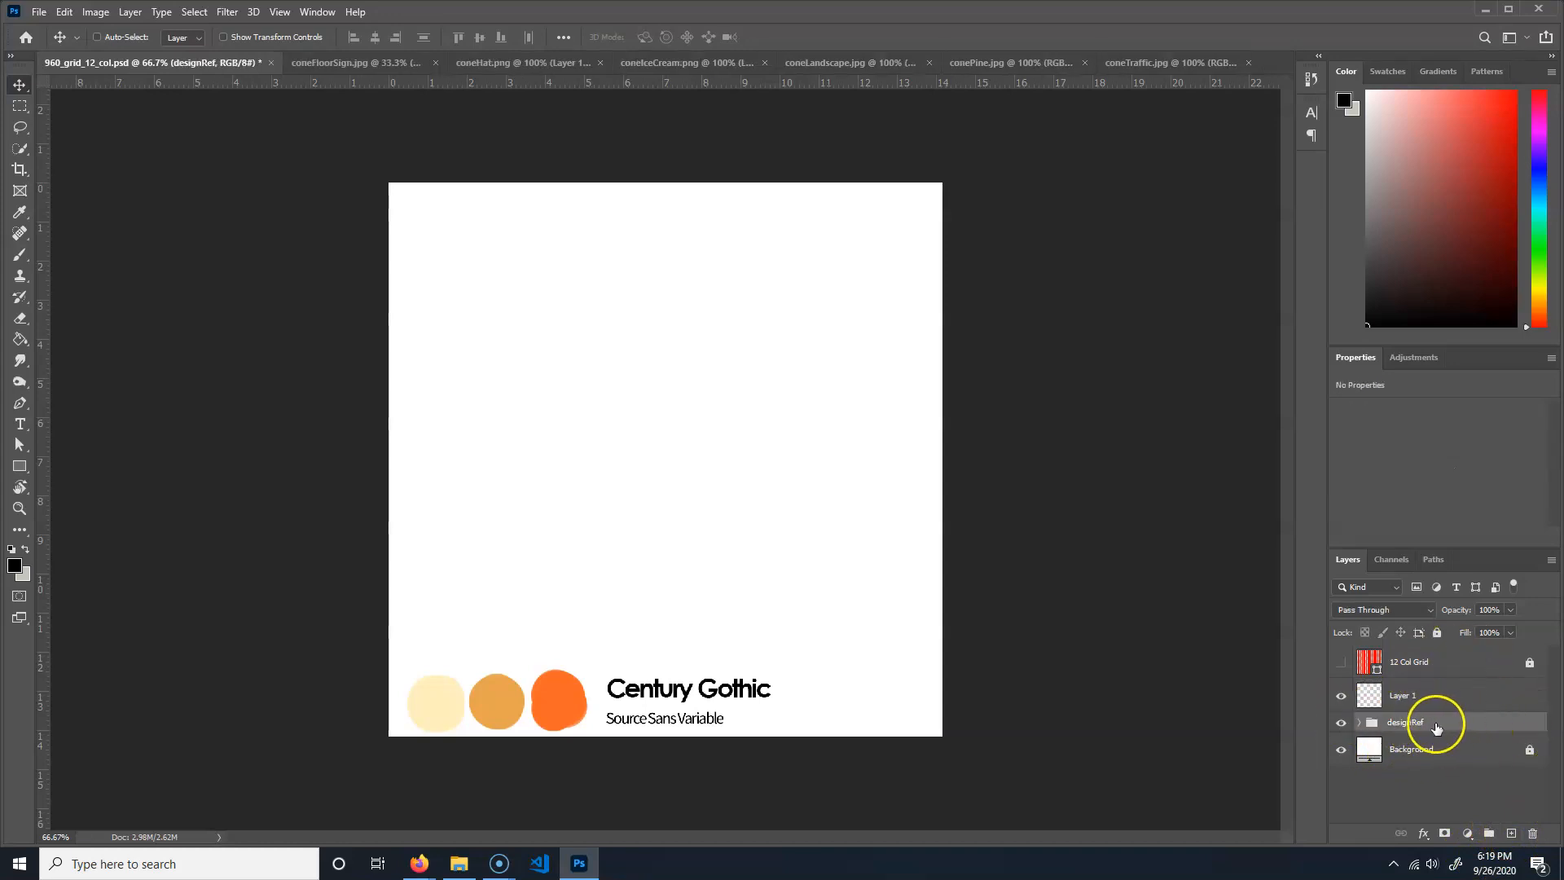
{"action": "left_click", "coordinate": [1437, 633]}
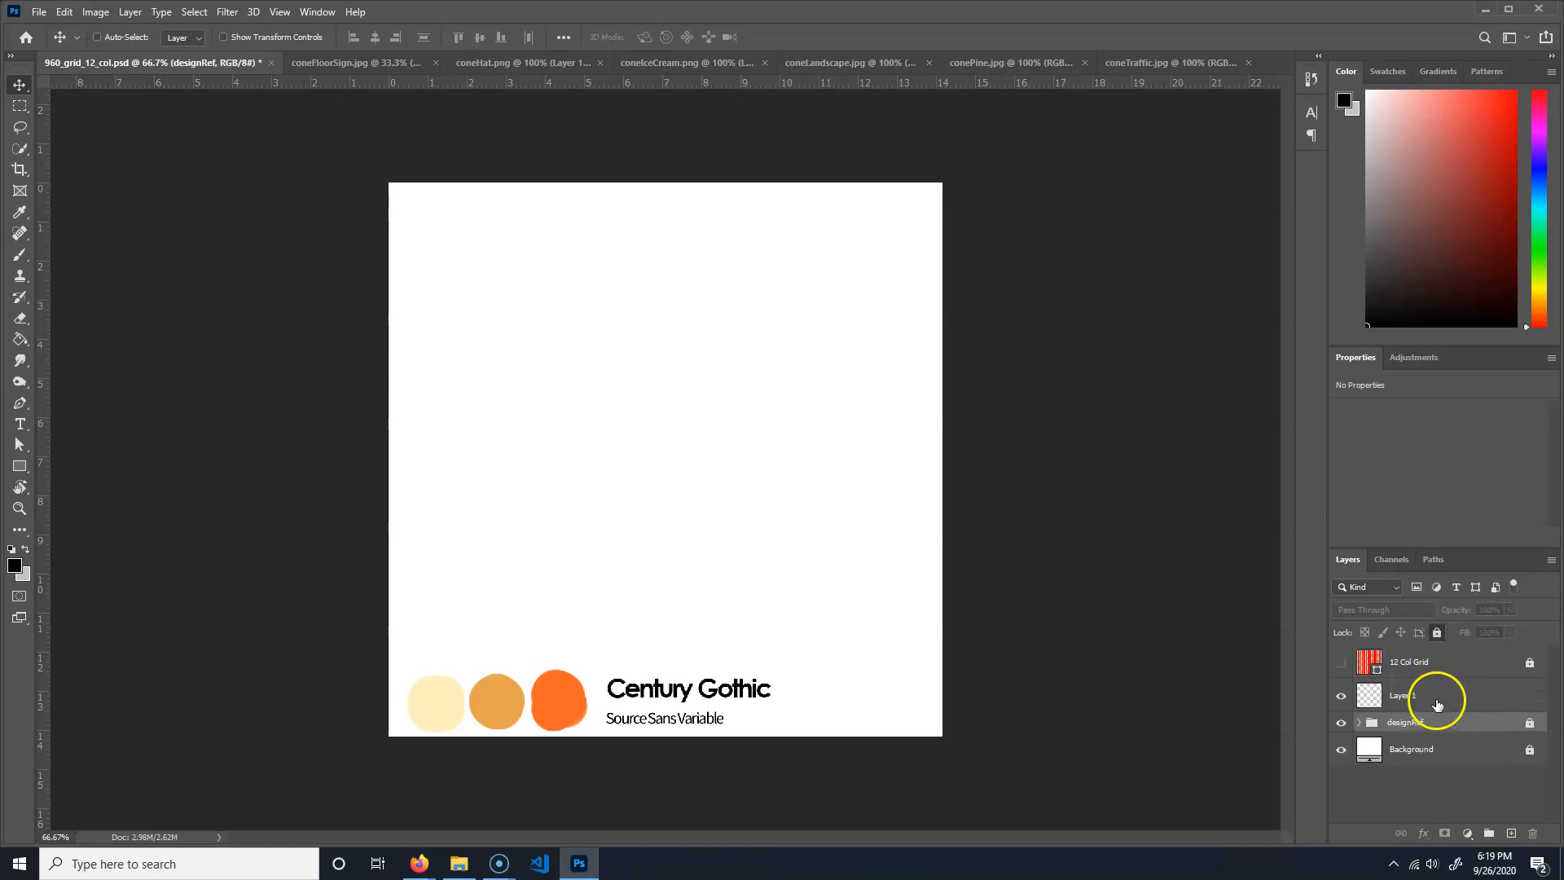
- Rename the new layer above the designRef group as backgroundColor
{"action": "left_click", "coordinate": [1427, 696]}
{"action": "left_click", "coordinate": [1463, 728]}
{"action": "left_click", "coordinate": [1436, 676]}
{"action": "left_click", "coordinate": [1450, 697]}
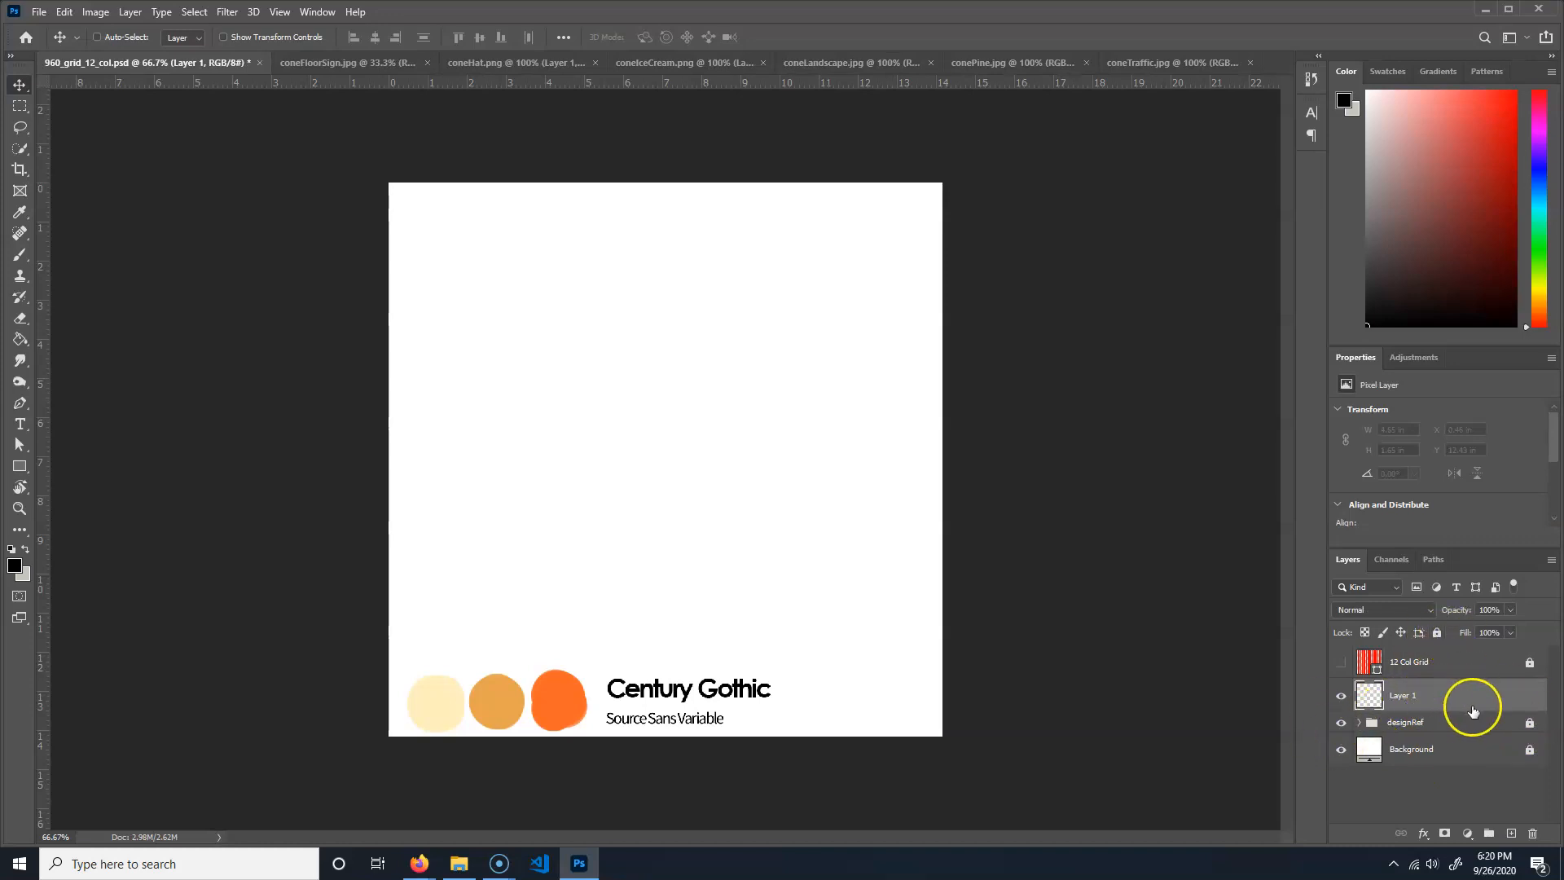
{"action": "left_click", "coordinate": [1406, 699]}
{"action": "left_click", "coordinate": [1406, 699]}
{"action": "type", "text": "backgroundColor"}
{"action": "left_click", "coordinate": [1485, 656]}
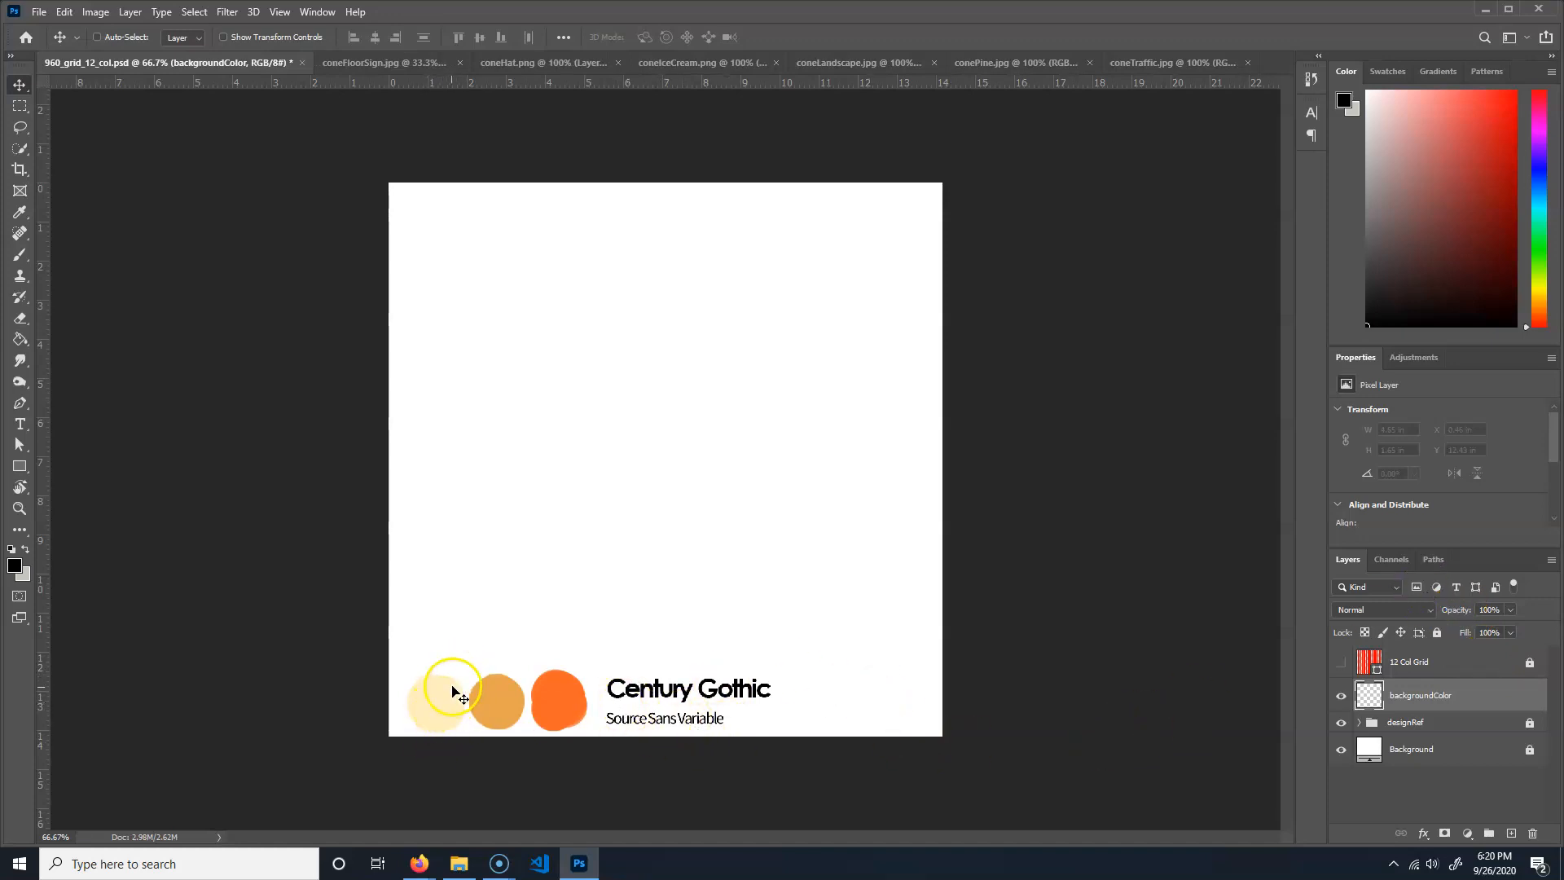
- Sample the pale cream swatch with the Eyedropper and fill the backgroundColor layer with it using the Paint Bucket
{"action": "key", "text": "i"}
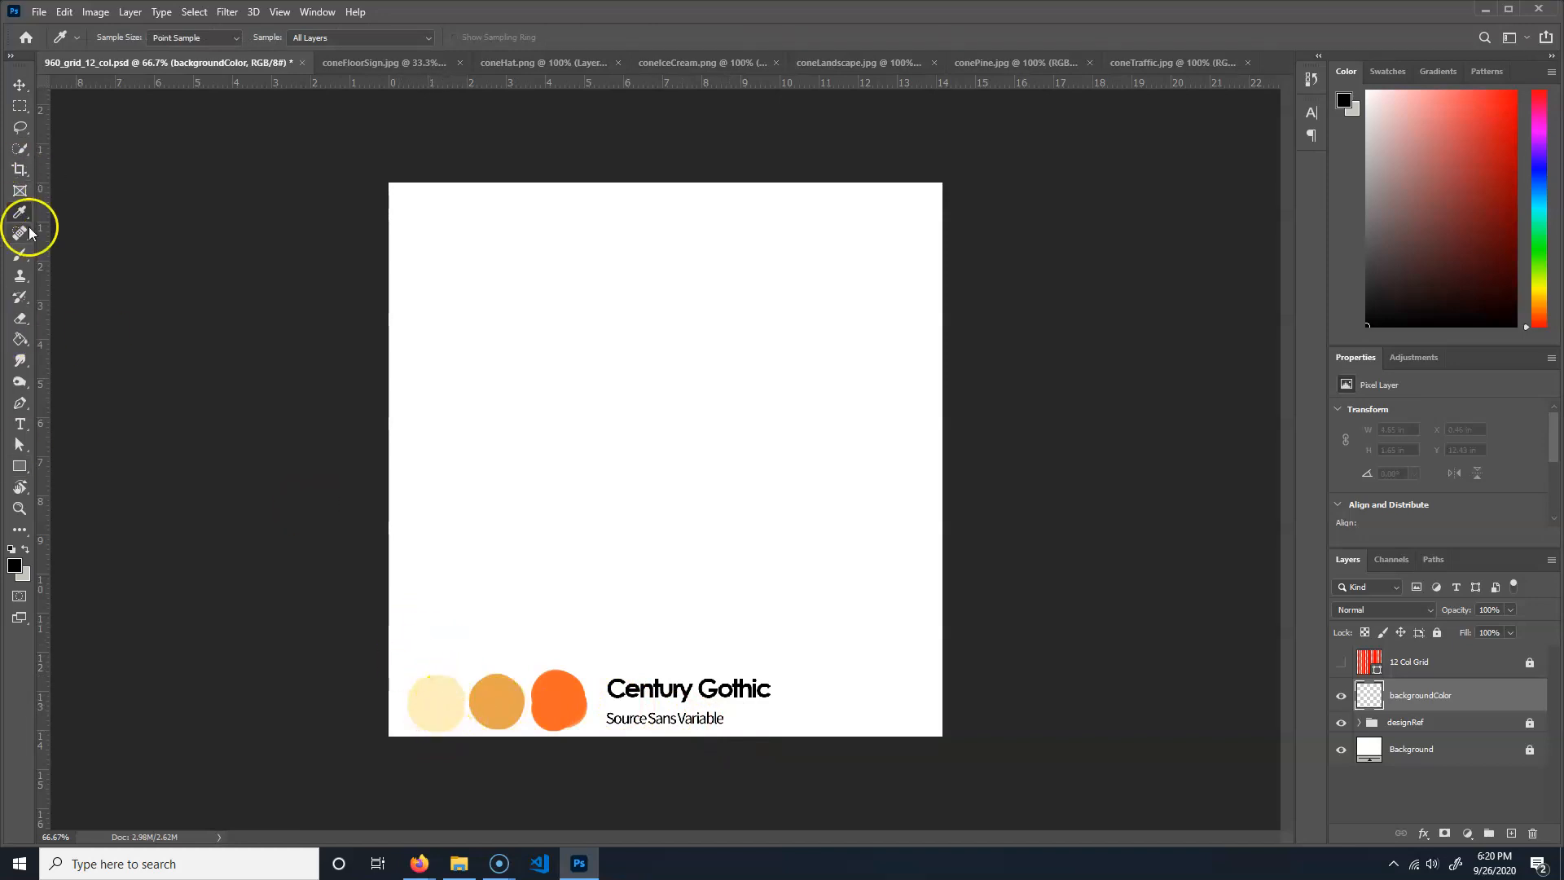
{"action": "left_click", "coordinate": [446, 693]}
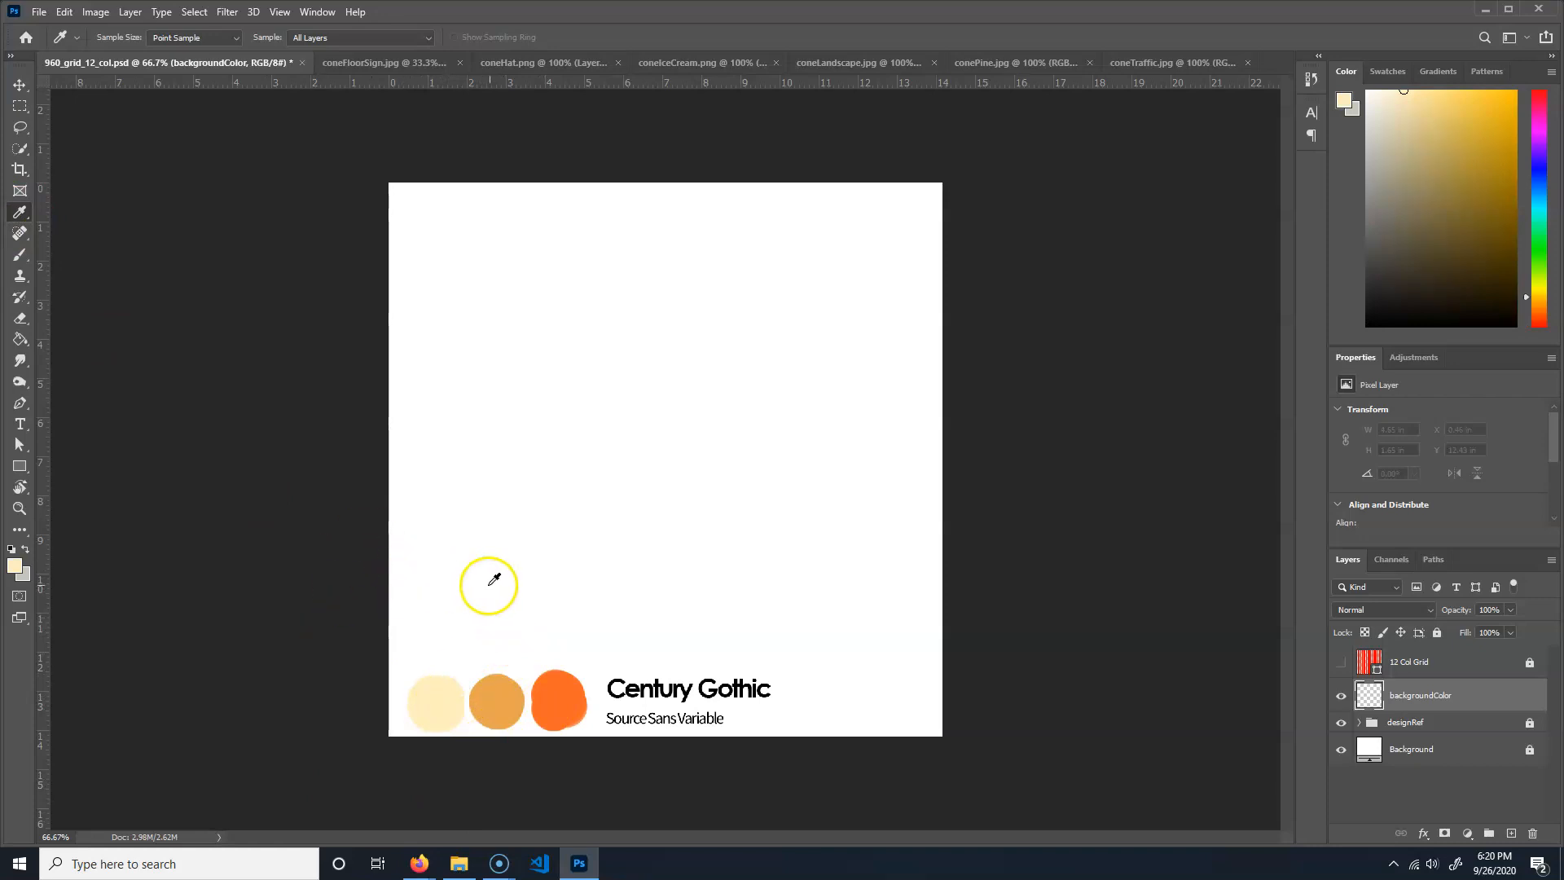
{"action": "key", "text": "g"}
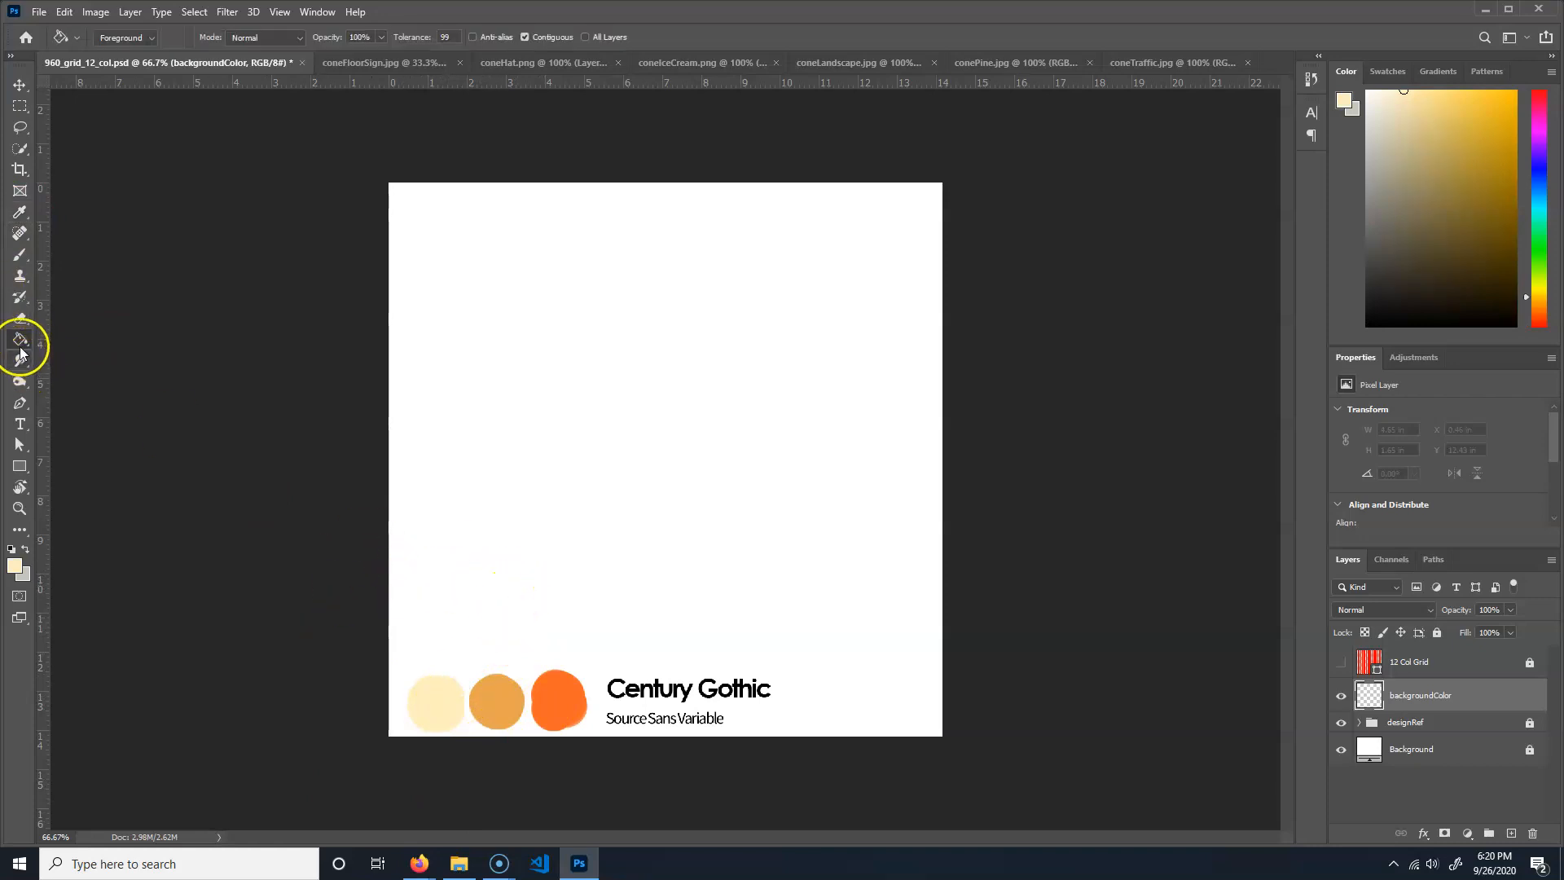
{"action": "left_click", "coordinate": [14, 324]}
{"action": "left_click_drag", "start_coordinate": [18, 343], "coordinate": [73, 346]}
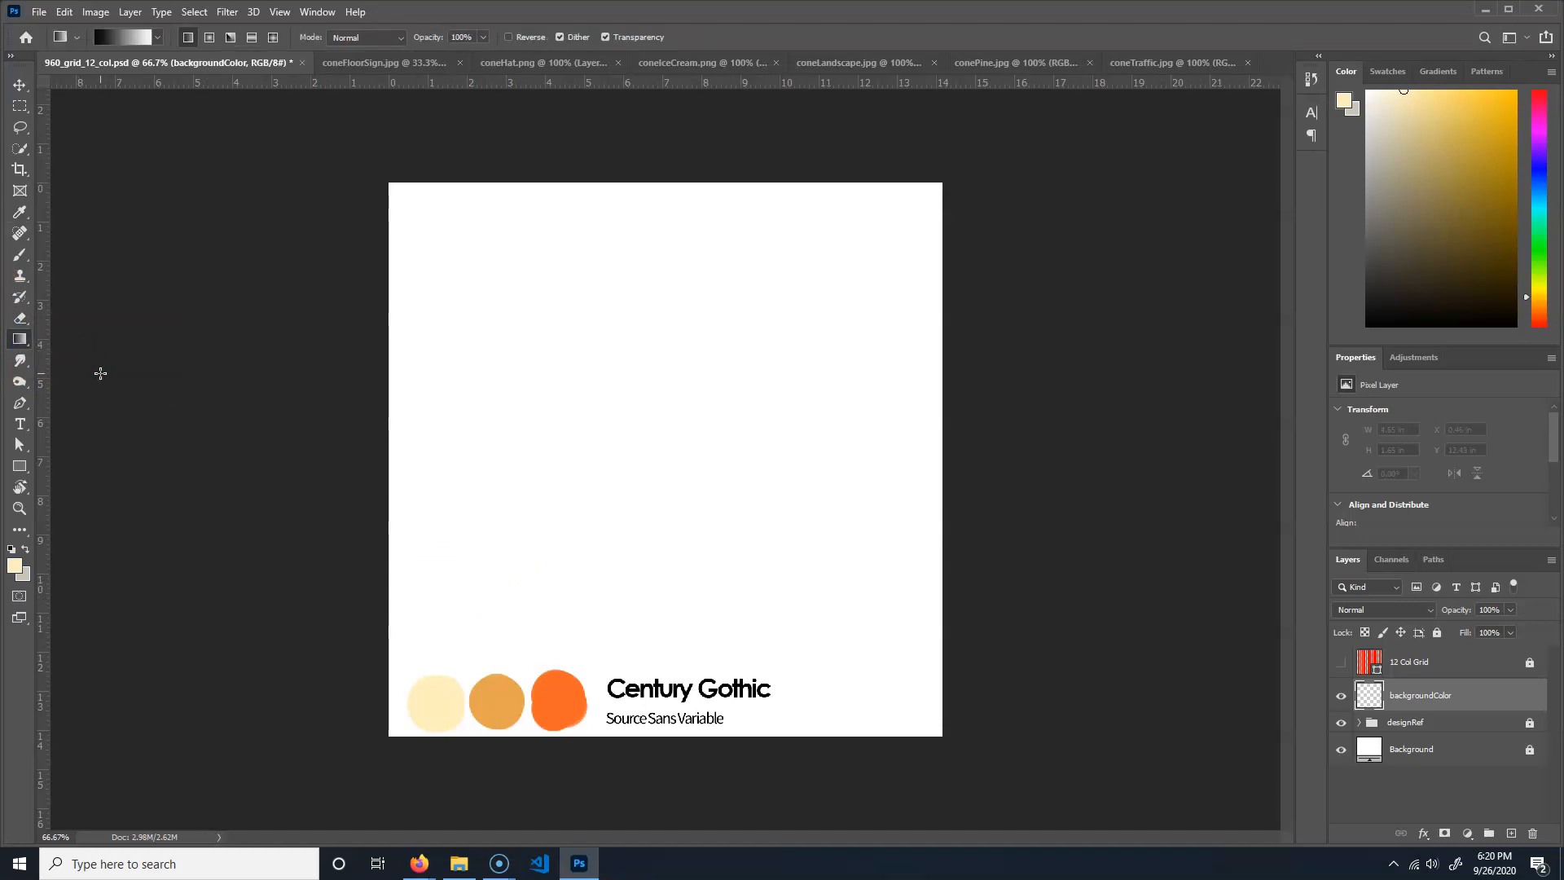
{"action": "left_click_drag", "start_coordinate": [16, 343], "coordinate": [101, 355]}
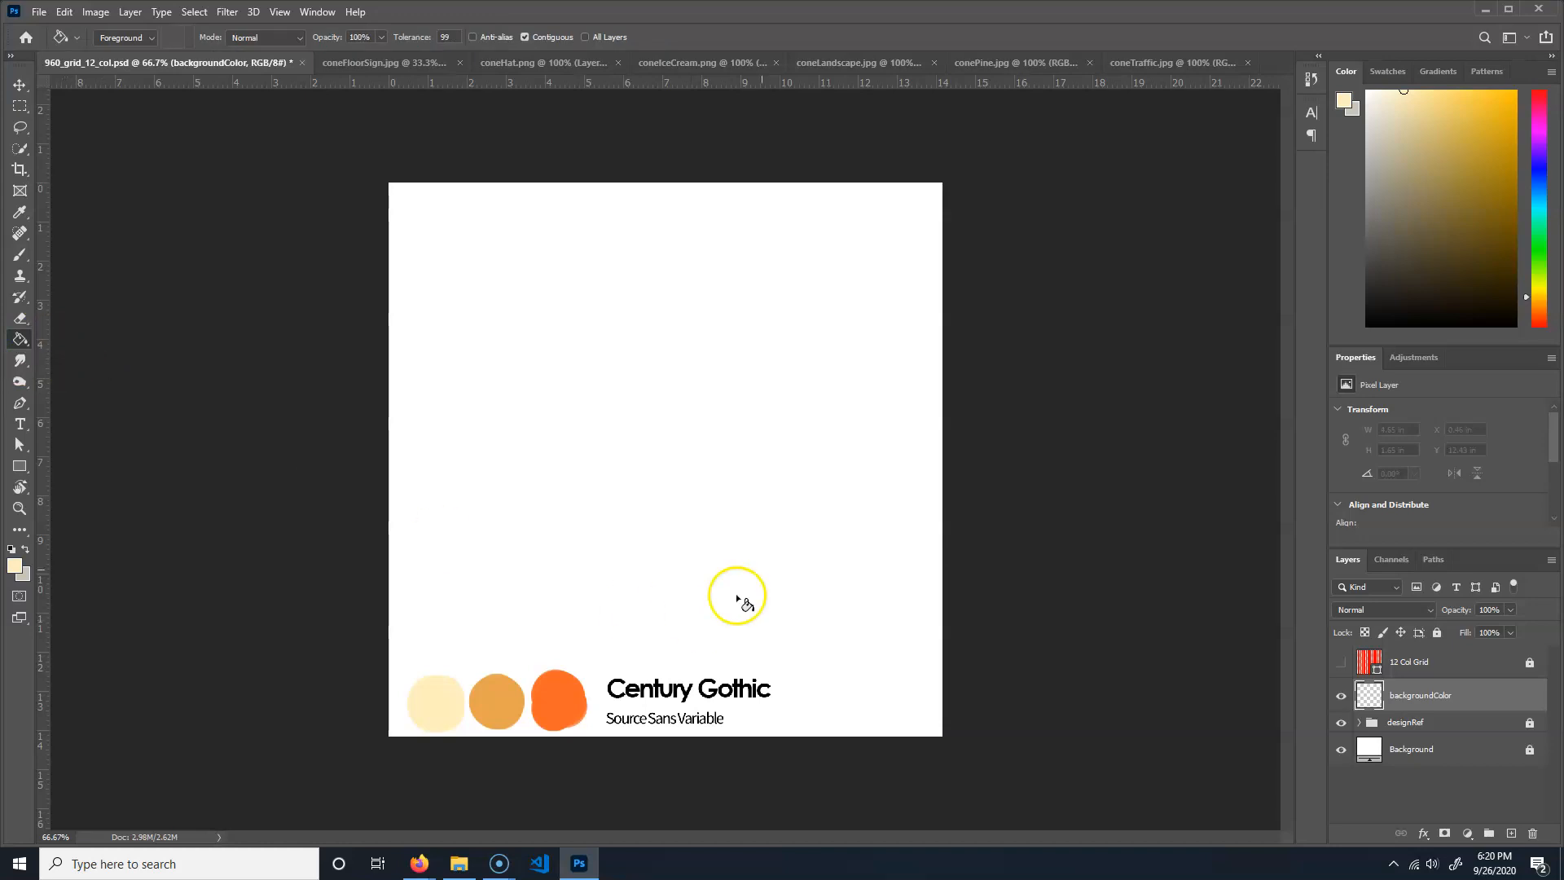
{"action": "left_click", "coordinate": [656, 505]}
{"action": "left_click", "coordinate": [678, 544]}
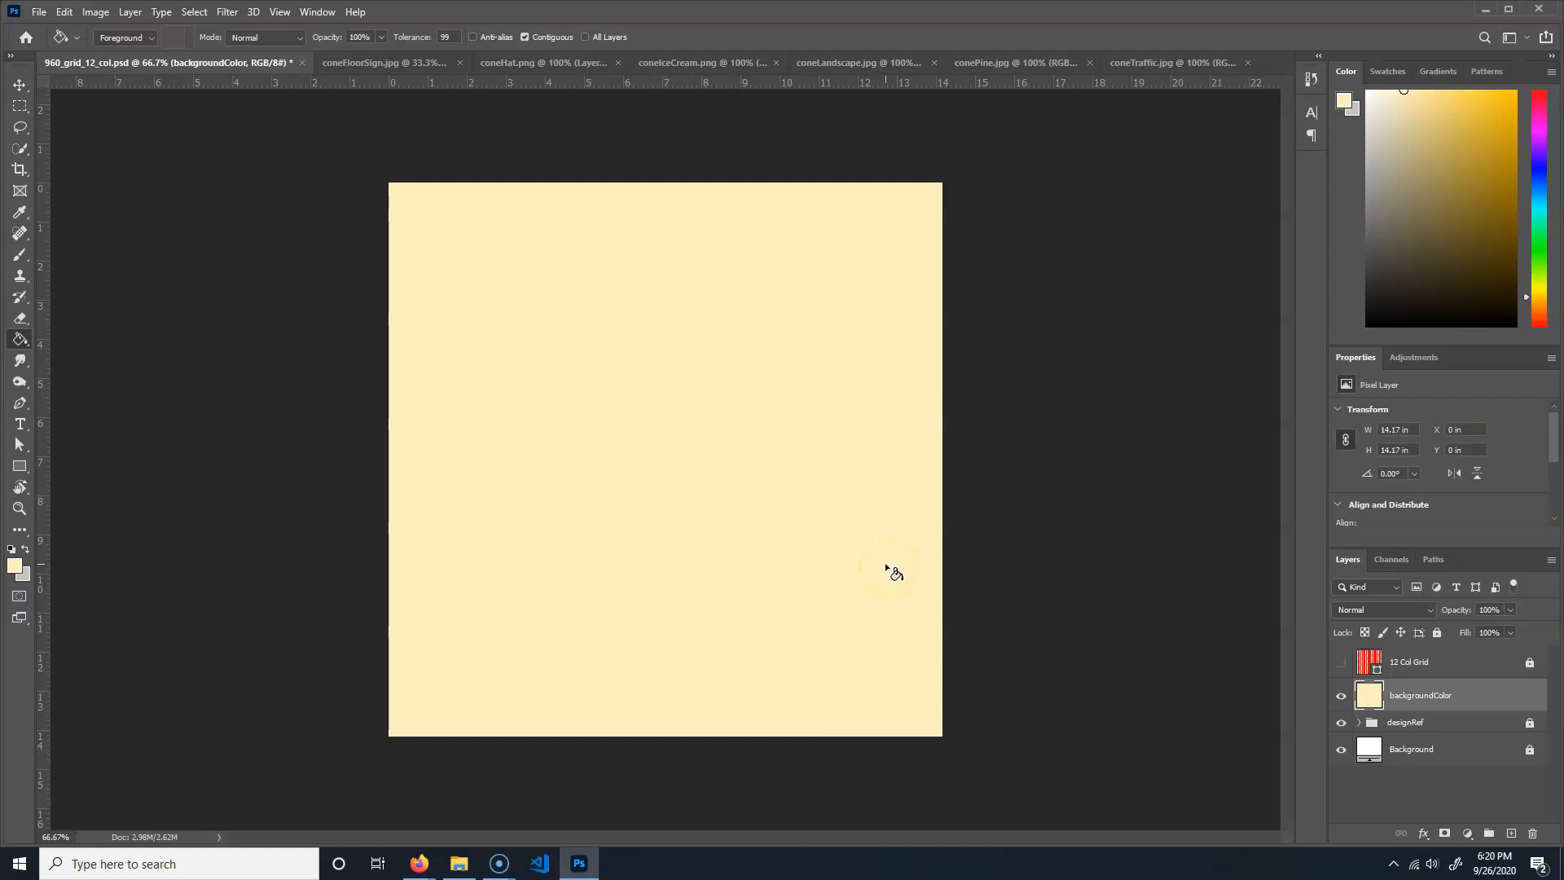
- Show the 12 Col Grid over the background, add a new layer above backgroundColor and hide the grid again
{"action": "left_click", "coordinate": [1342, 670]}
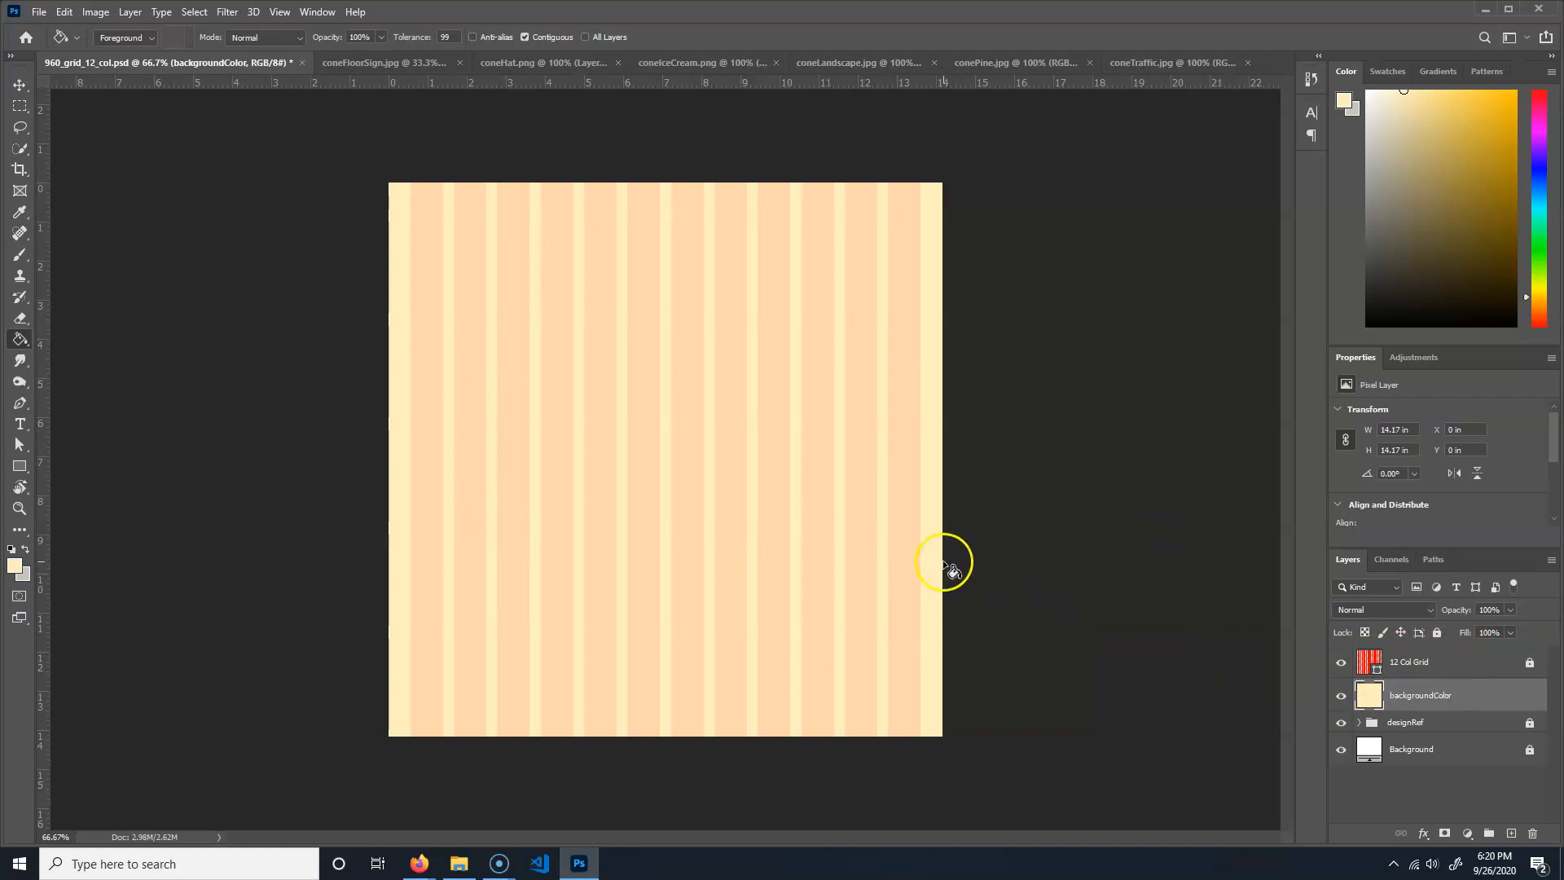
{"action": "left_click", "coordinate": [1516, 831]}
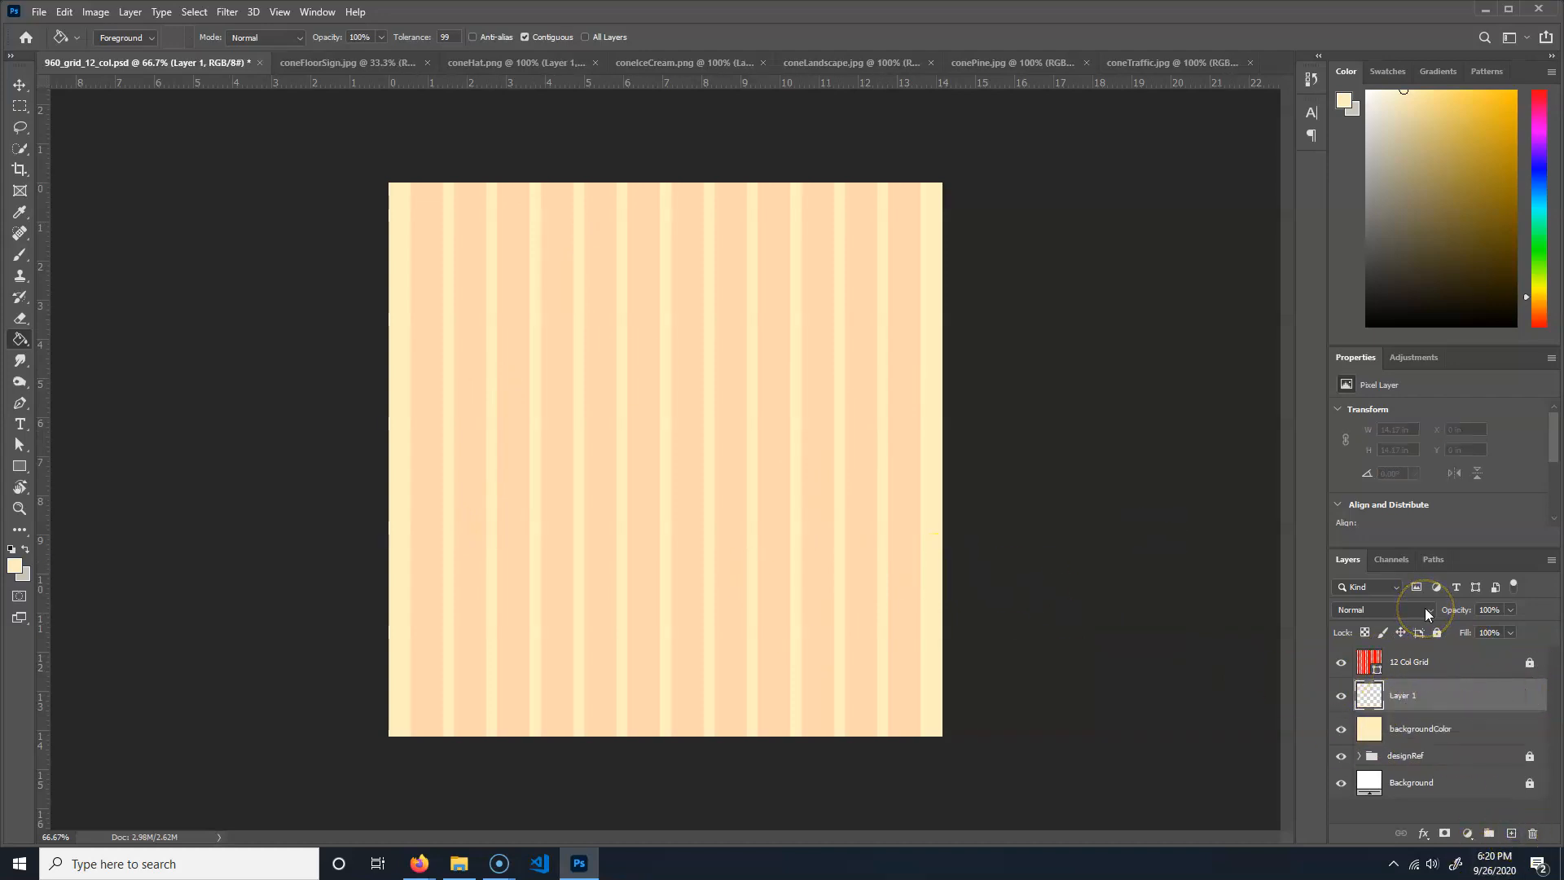
{"action": "left_click", "coordinate": [1448, 669]}
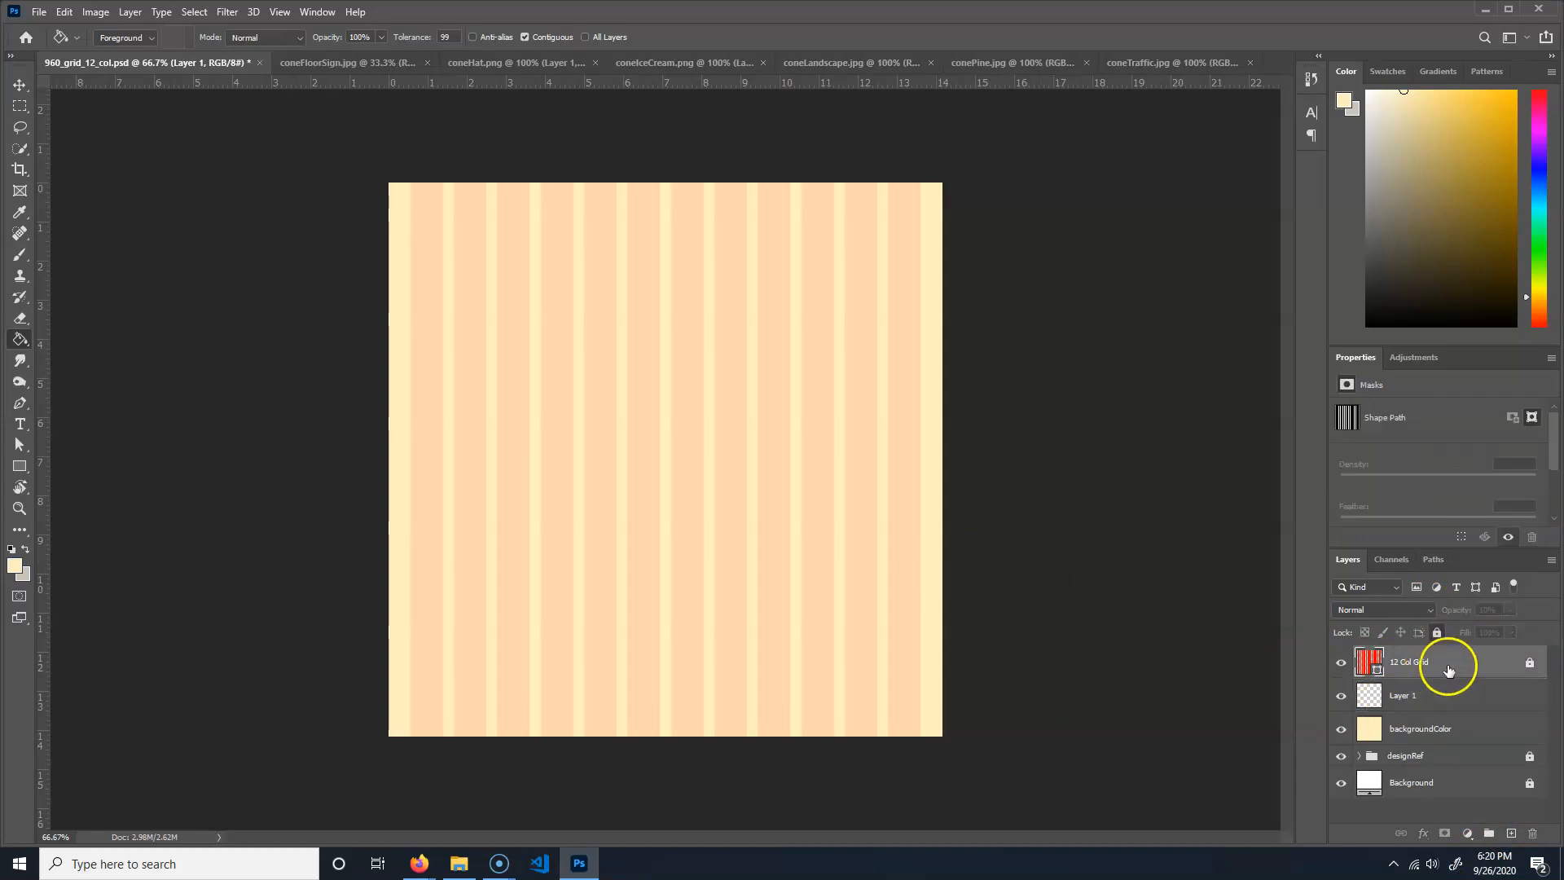
{"action": "left_click", "coordinate": [1341, 661]}
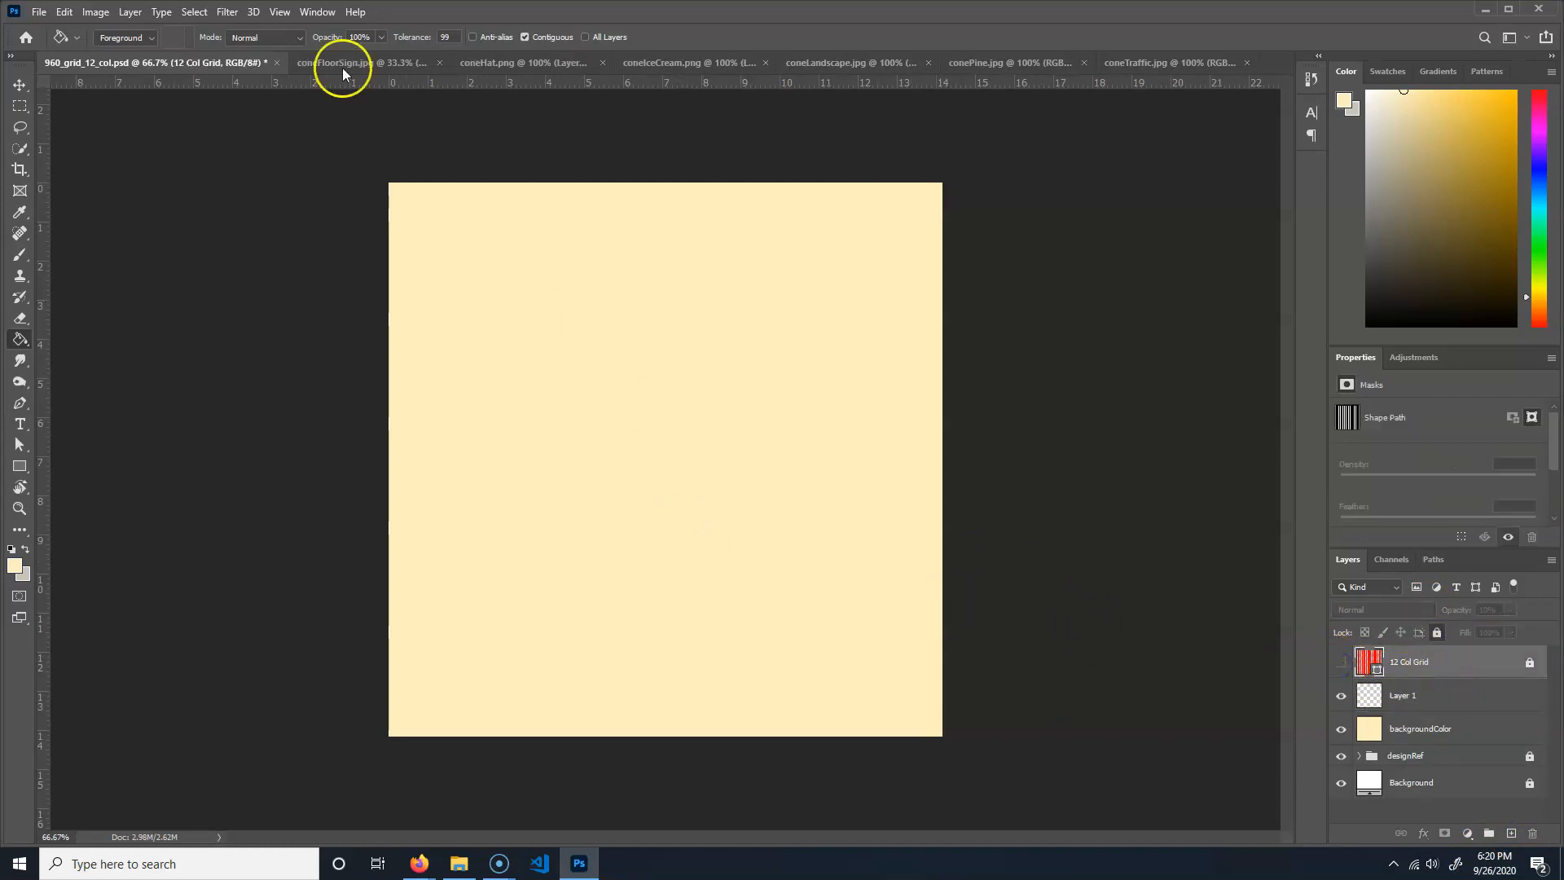
- Turn on the extras so the column guides show over the canvas, and switch to the Move tool
{"action": "left_click", "coordinate": [280, 12]}
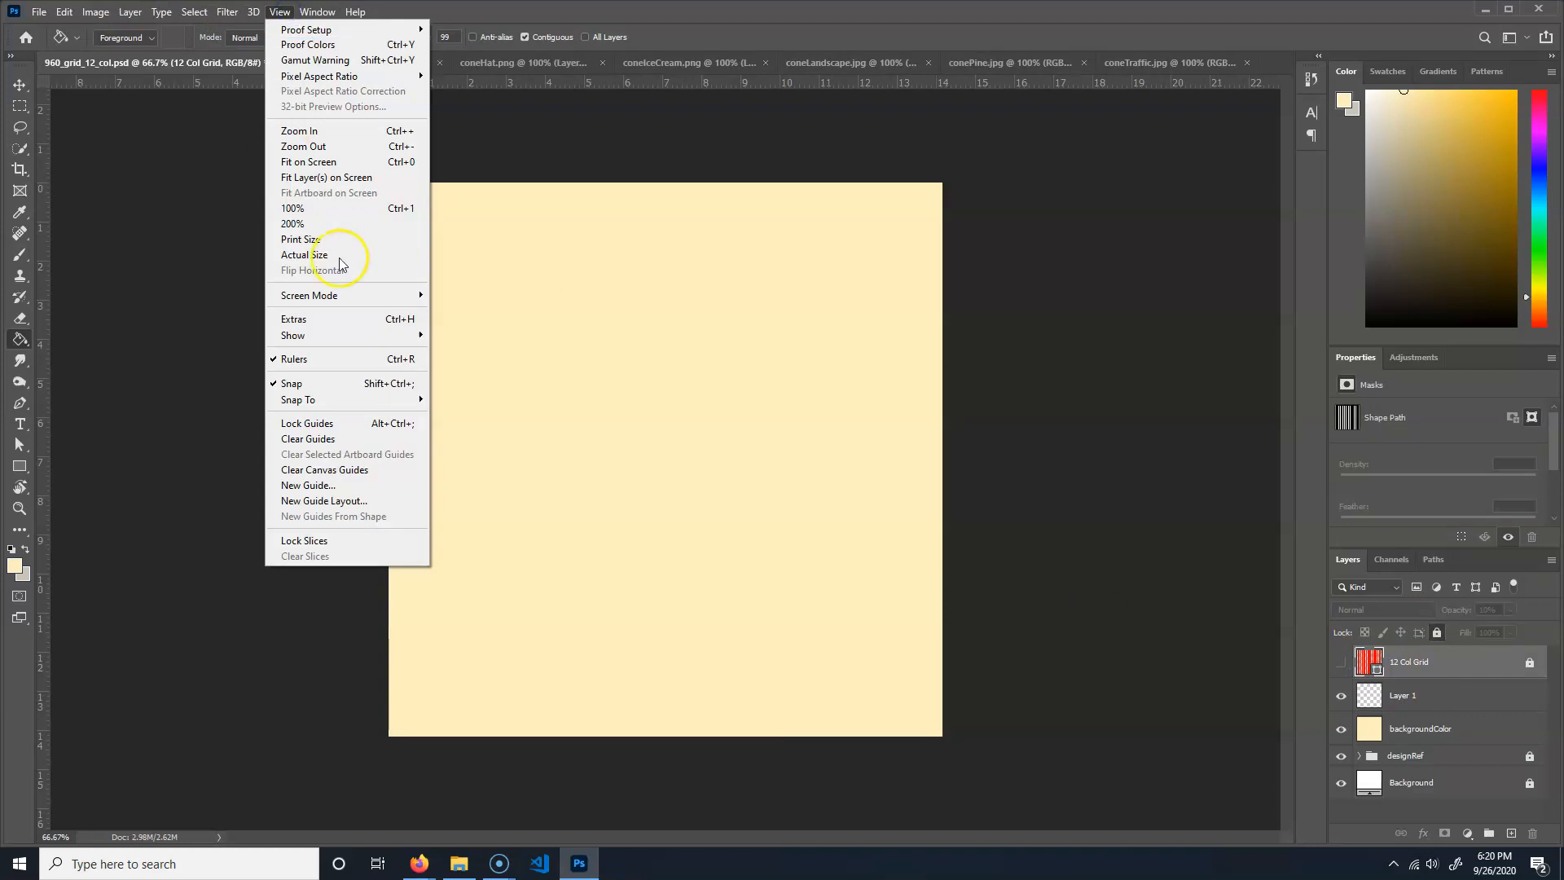
{"action": "left_click", "coordinate": [334, 321]}
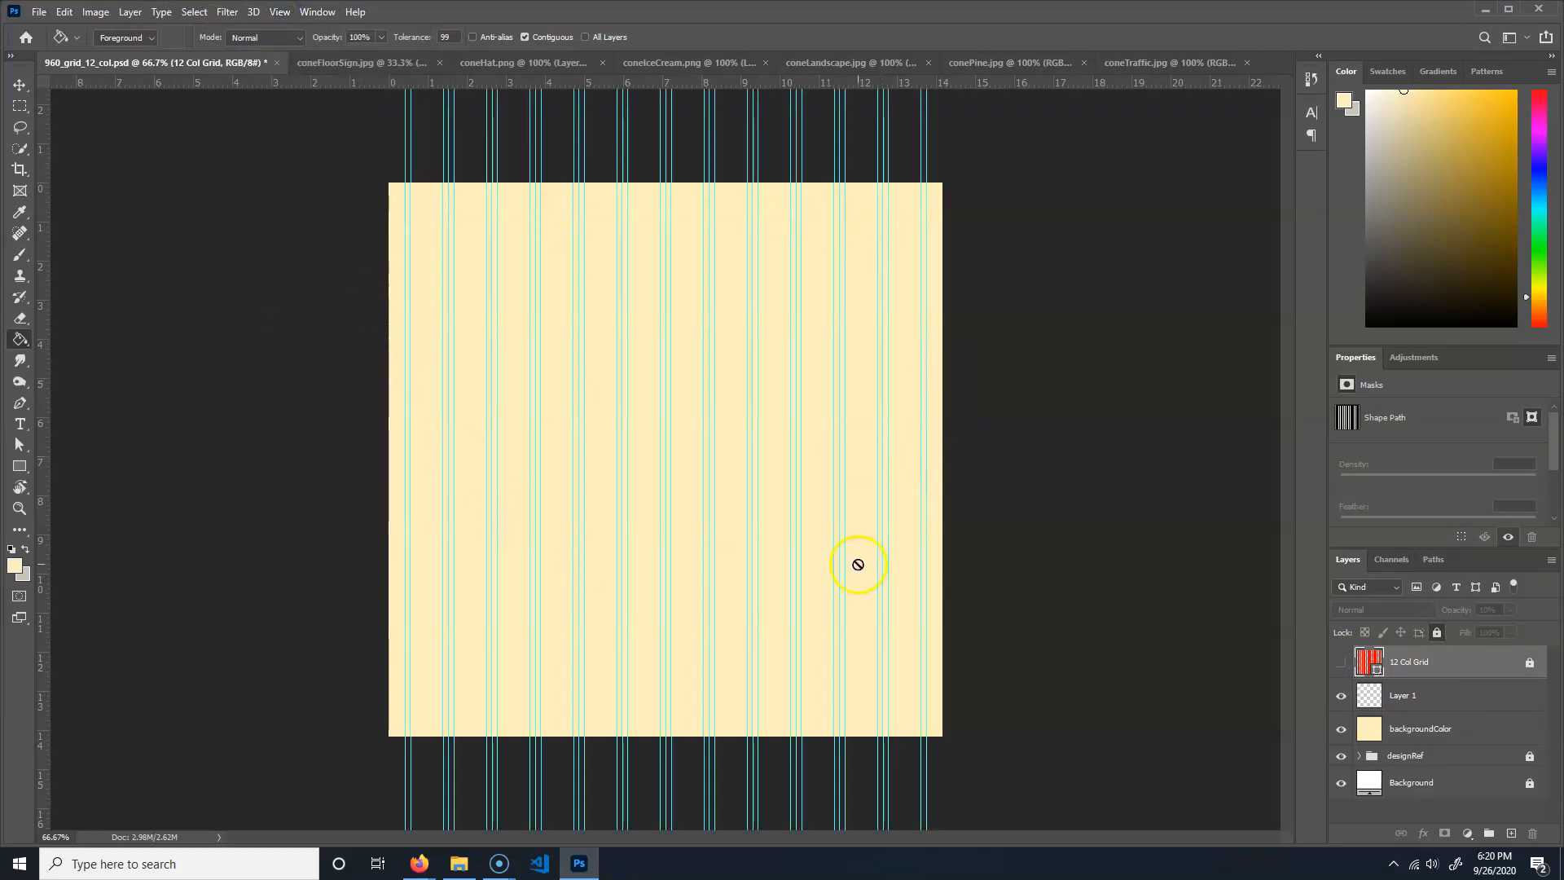
{"action": "left_click", "coordinate": [19, 84]}
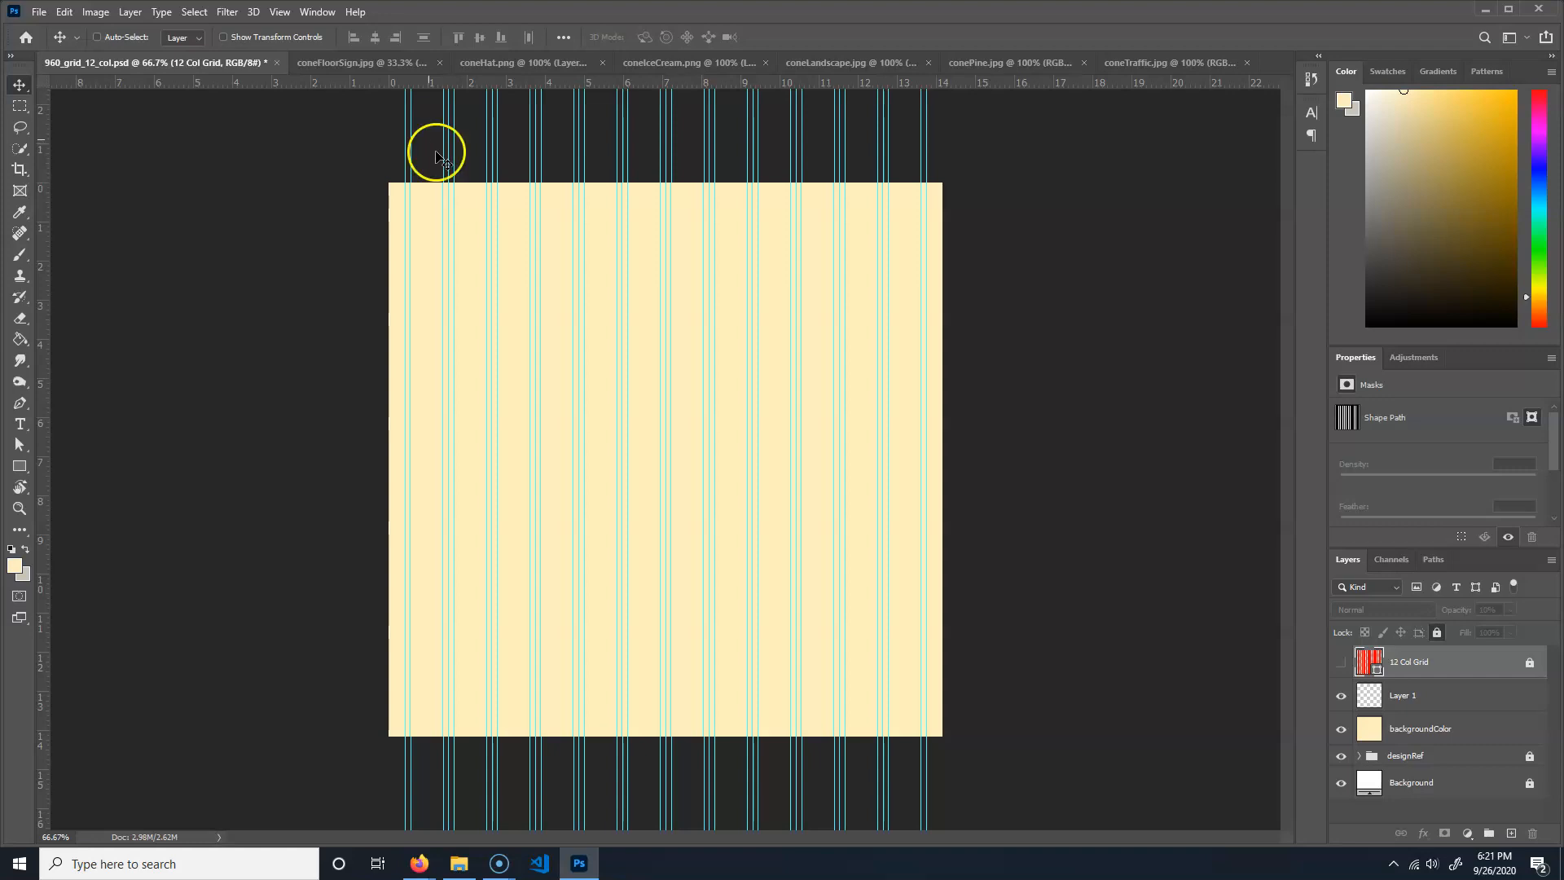
- Move the designRef group above Layer 1 in the layer stack and make Layer 1 the active layer
{"action": "left_click", "coordinate": [1456, 695]}
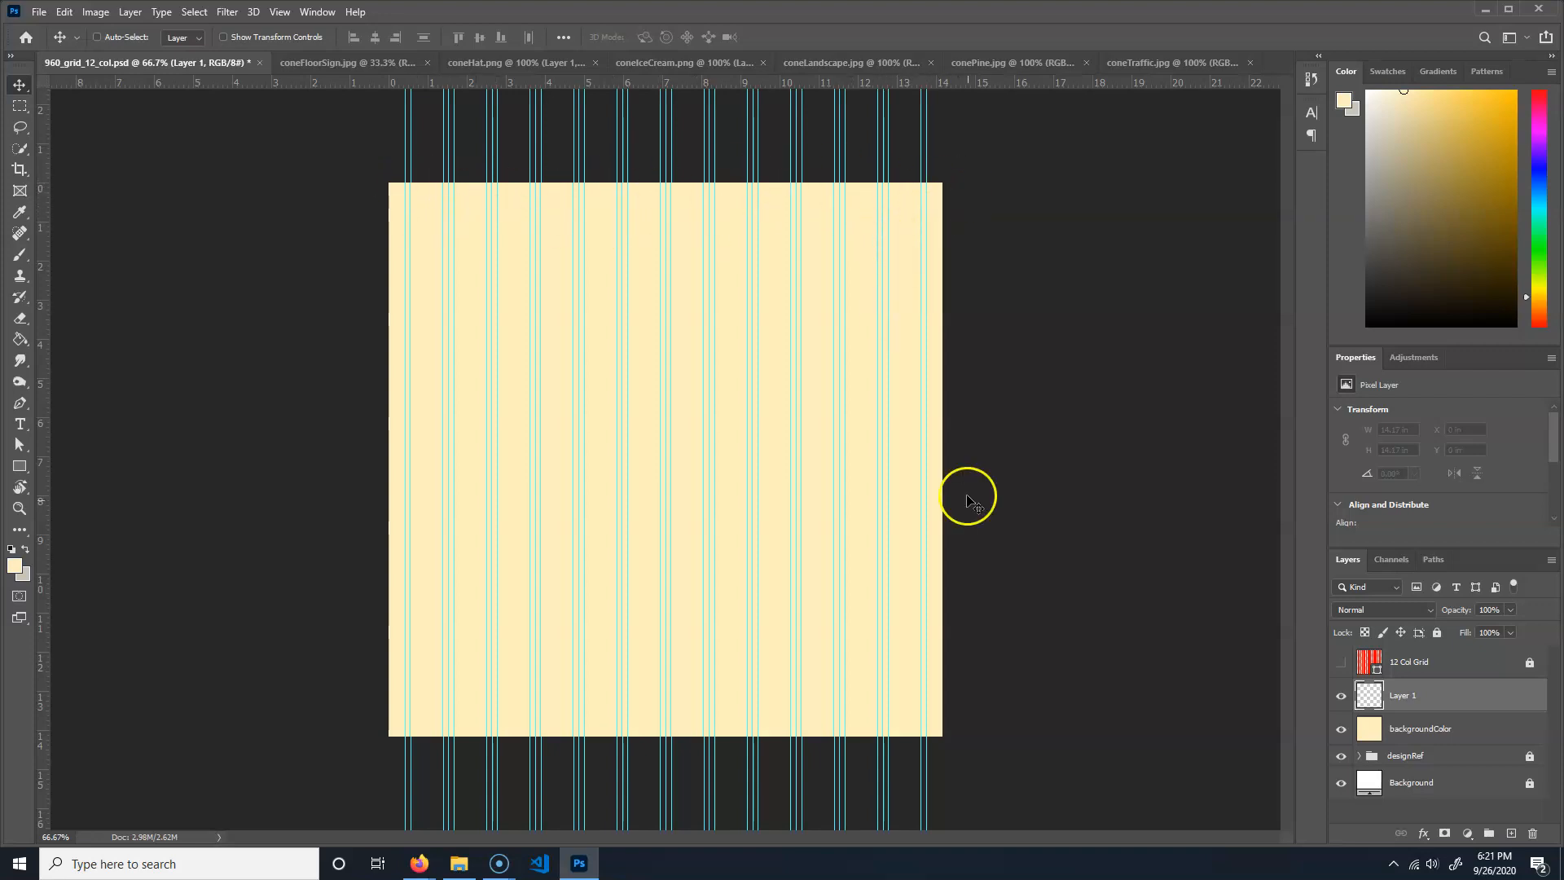
{"action": "left_click", "coordinate": [1437, 756]}
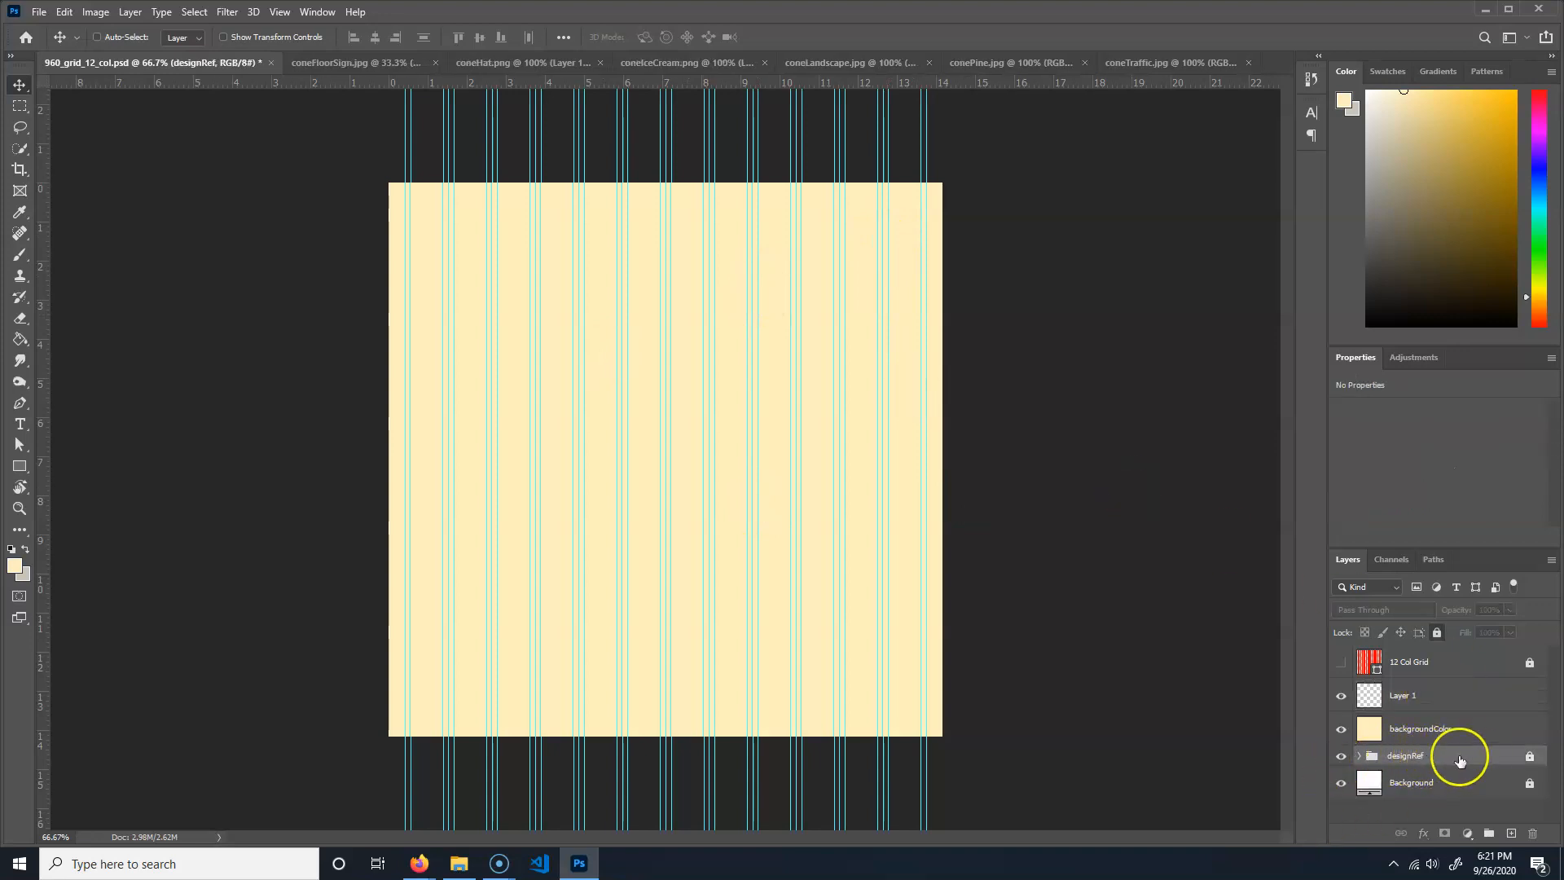
{"action": "left_click_drag", "start_coordinate": [1447, 756], "coordinate": [1434, 678]}
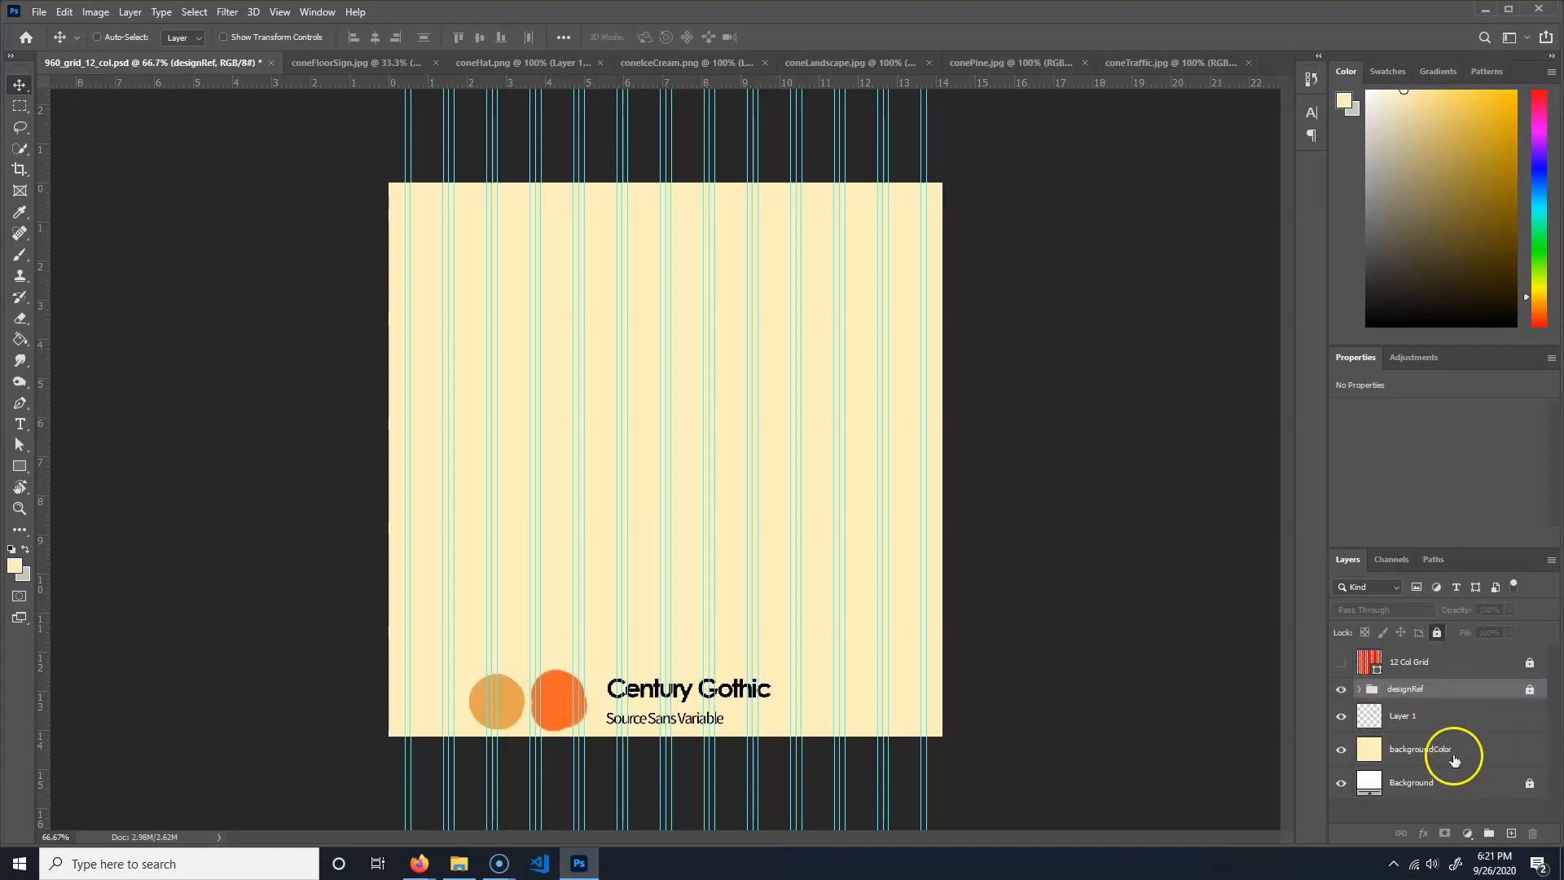
{"action": "mouse_move", "coordinate": [1447, 742]}
{"action": "left_mouse_down"}
{"action": "mouse_move", "coordinate": [1453, 695]}
{"action": "mouse_move", "coordinate": [1455, 746]}
{"action": "left_mouse_up"}
{"action": "left_click", "coordinate": [1416, 692]}
{"action": "left_click", "coordinate": [1427, 751]}
{"action": "left_click", "coordinate": [1409, 715]}
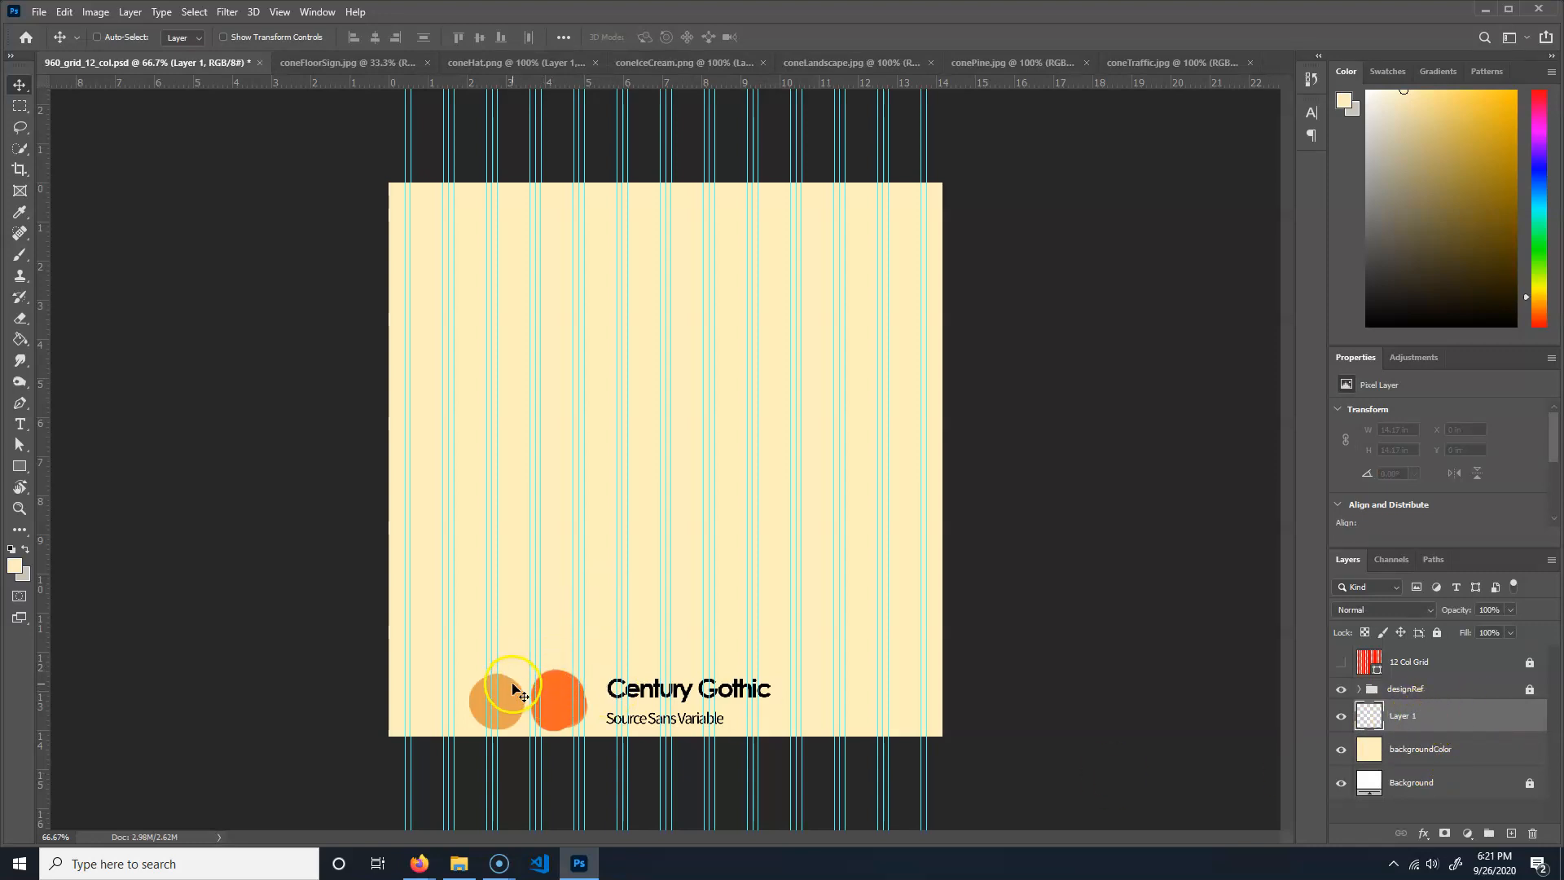
- Sample the light orange swatch with the Eyedropper and set the Rectangle Tool to Pixels mode
{"action": "key", "text": "i"}
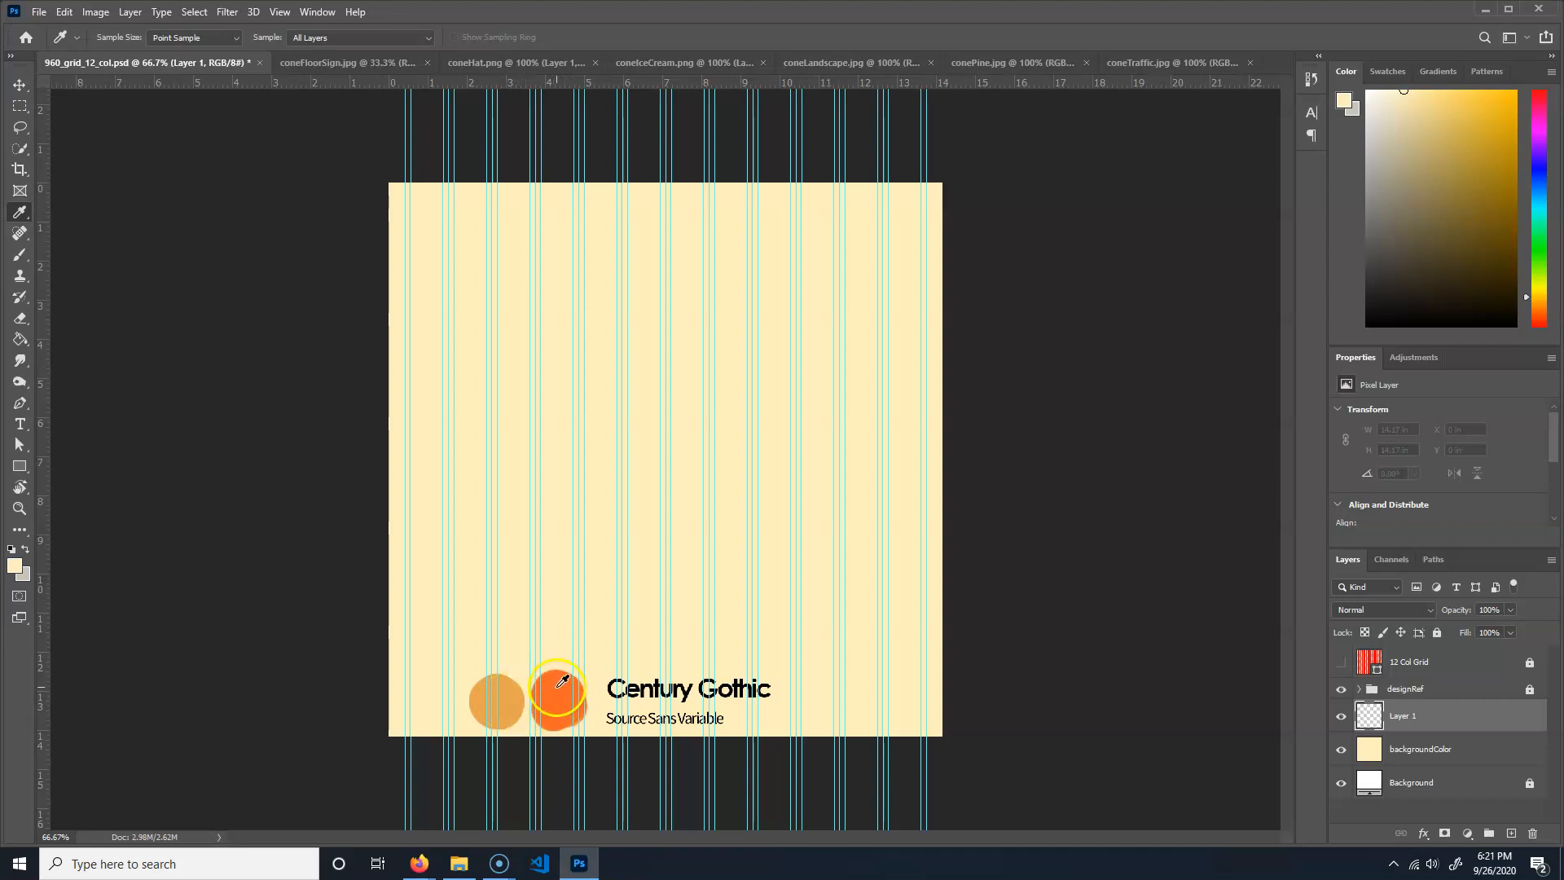
{"action": "left_click", "coordinate": [520, 689]}
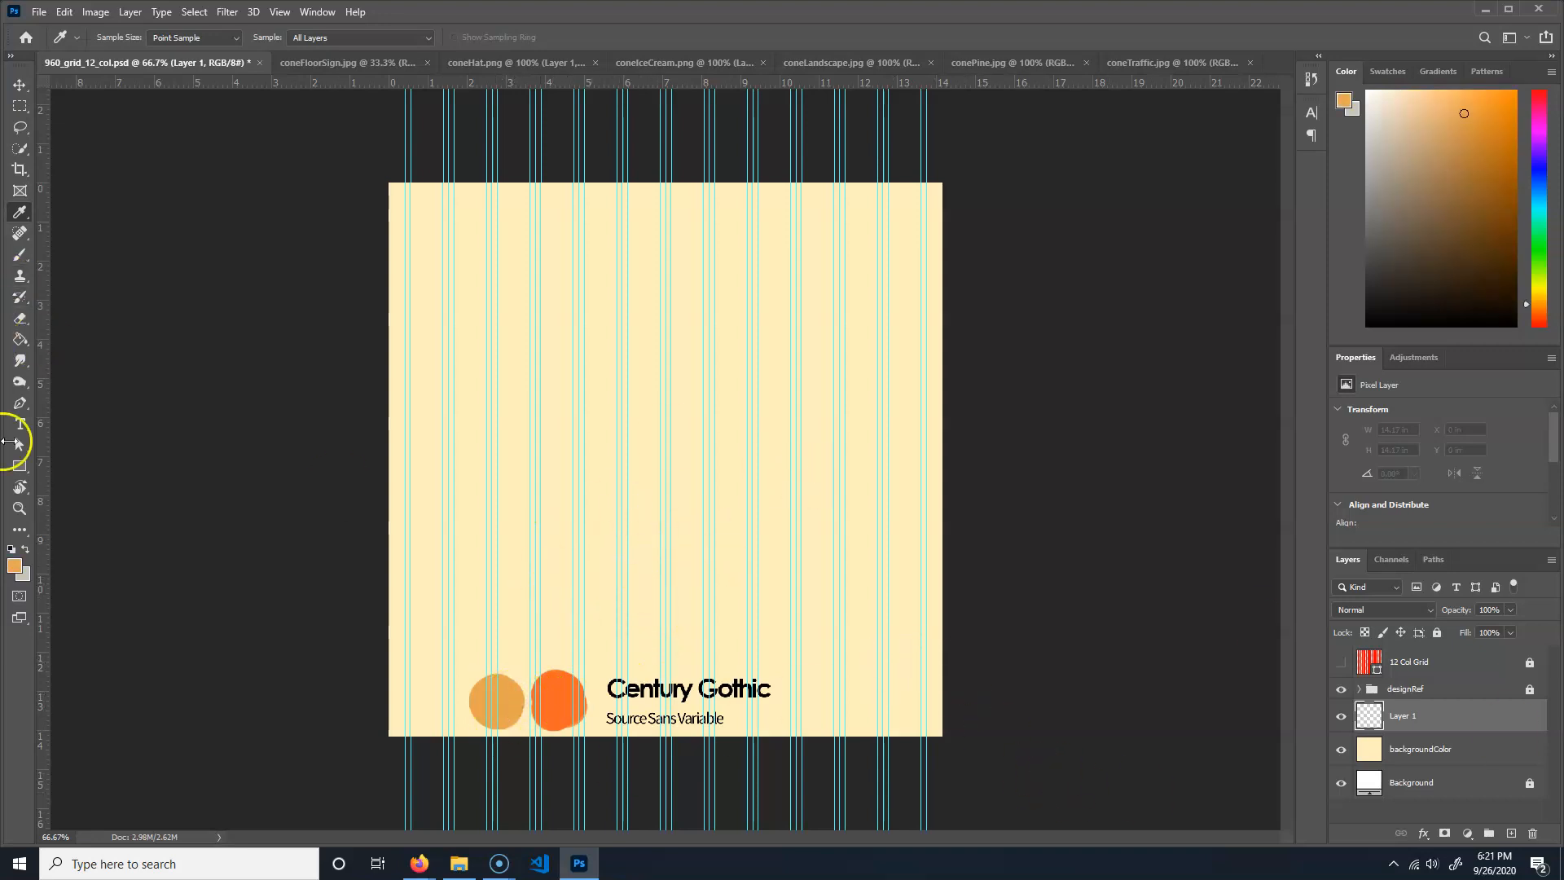
{"action": "left_click", "coordinate": [20, 466]}
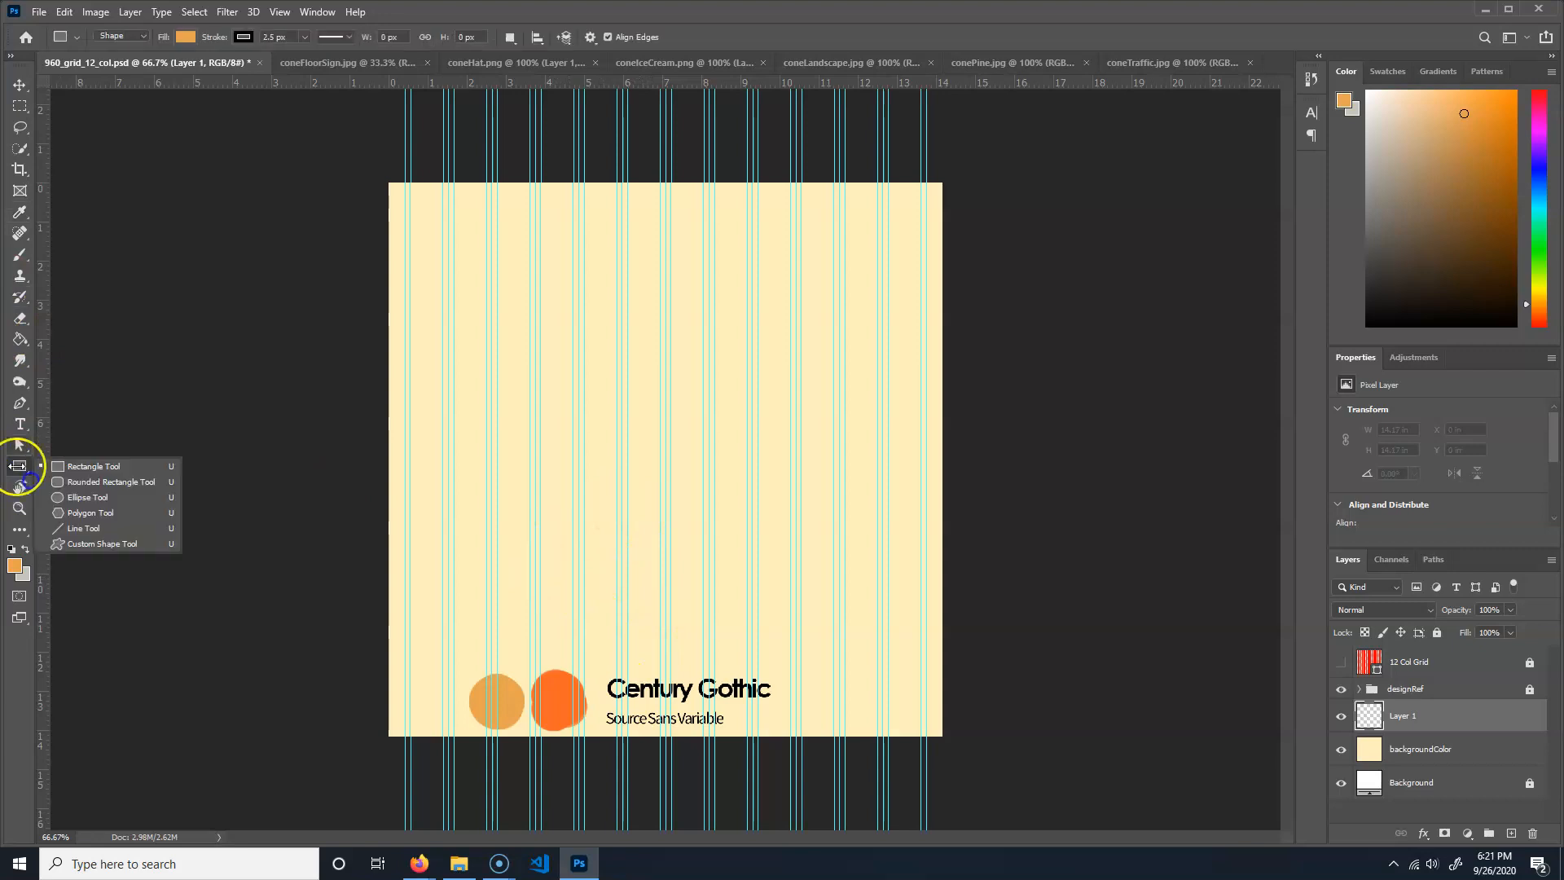
{"action": "left_click", "coordinate": [84, 466]}
{"action": "left_click", "coordinate": [20, 466]}
{"action": "left_click", "coordinate": [119, 464]}
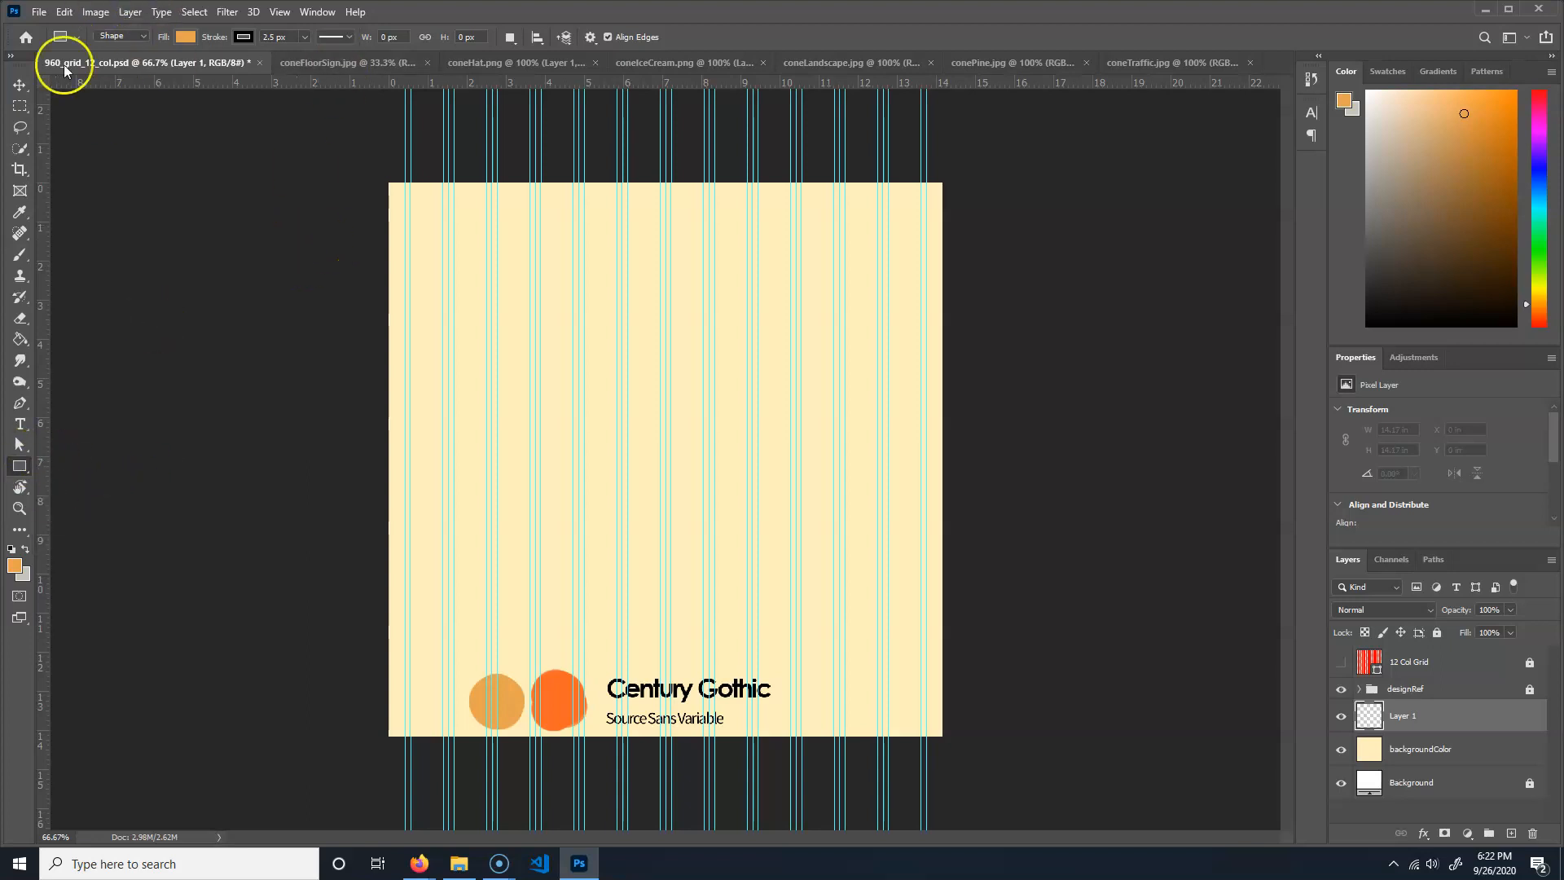
{"action": "left_click", "coordinate": [119, 41]}
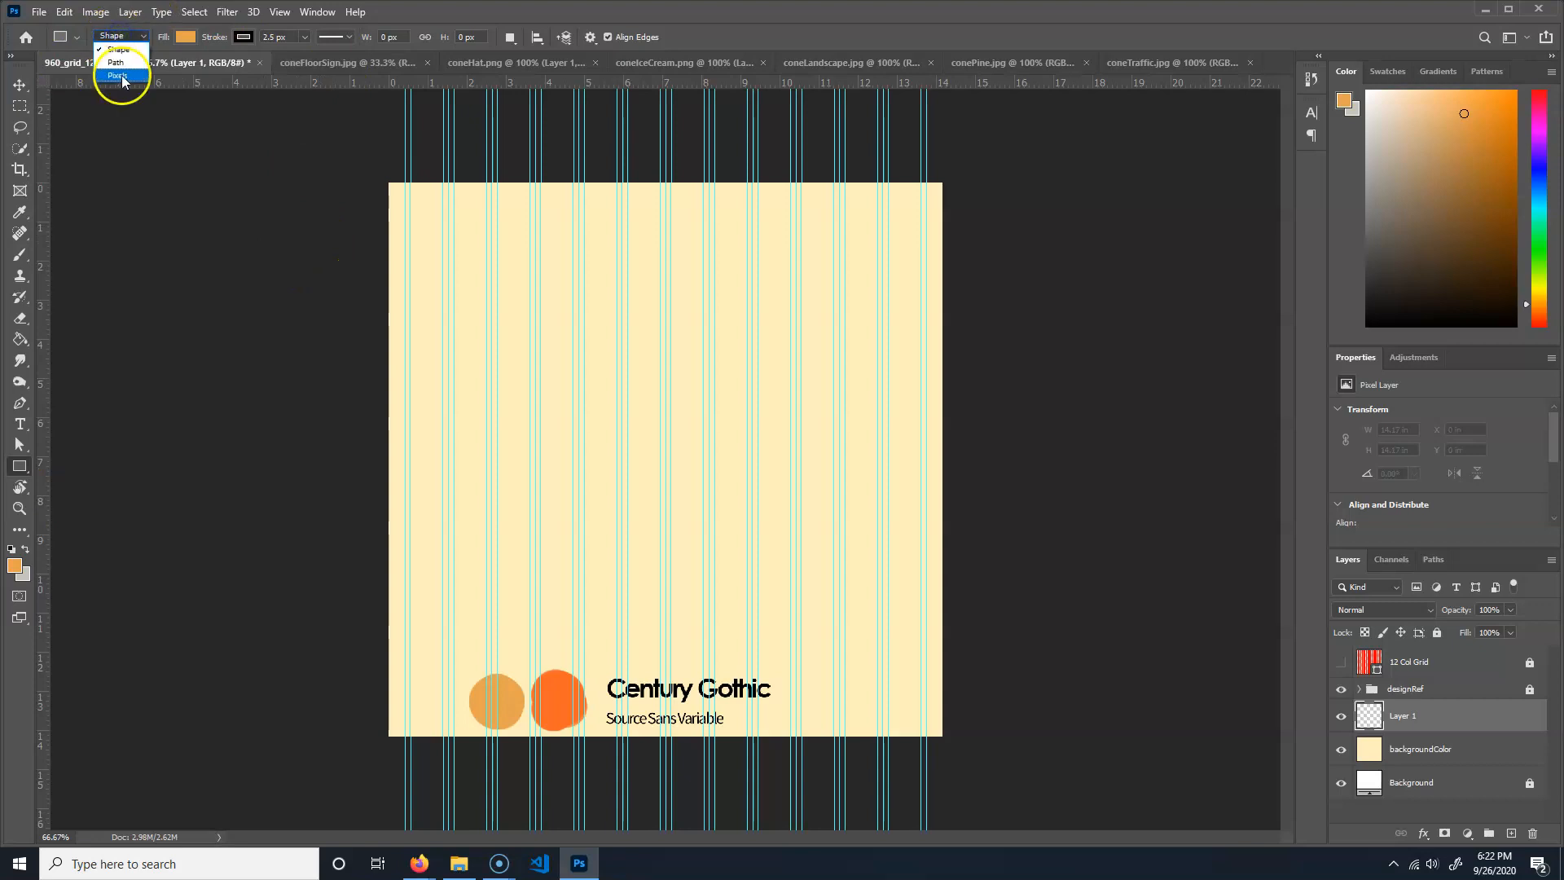
{"action": "left_click", "coordinate": [122, 75]}
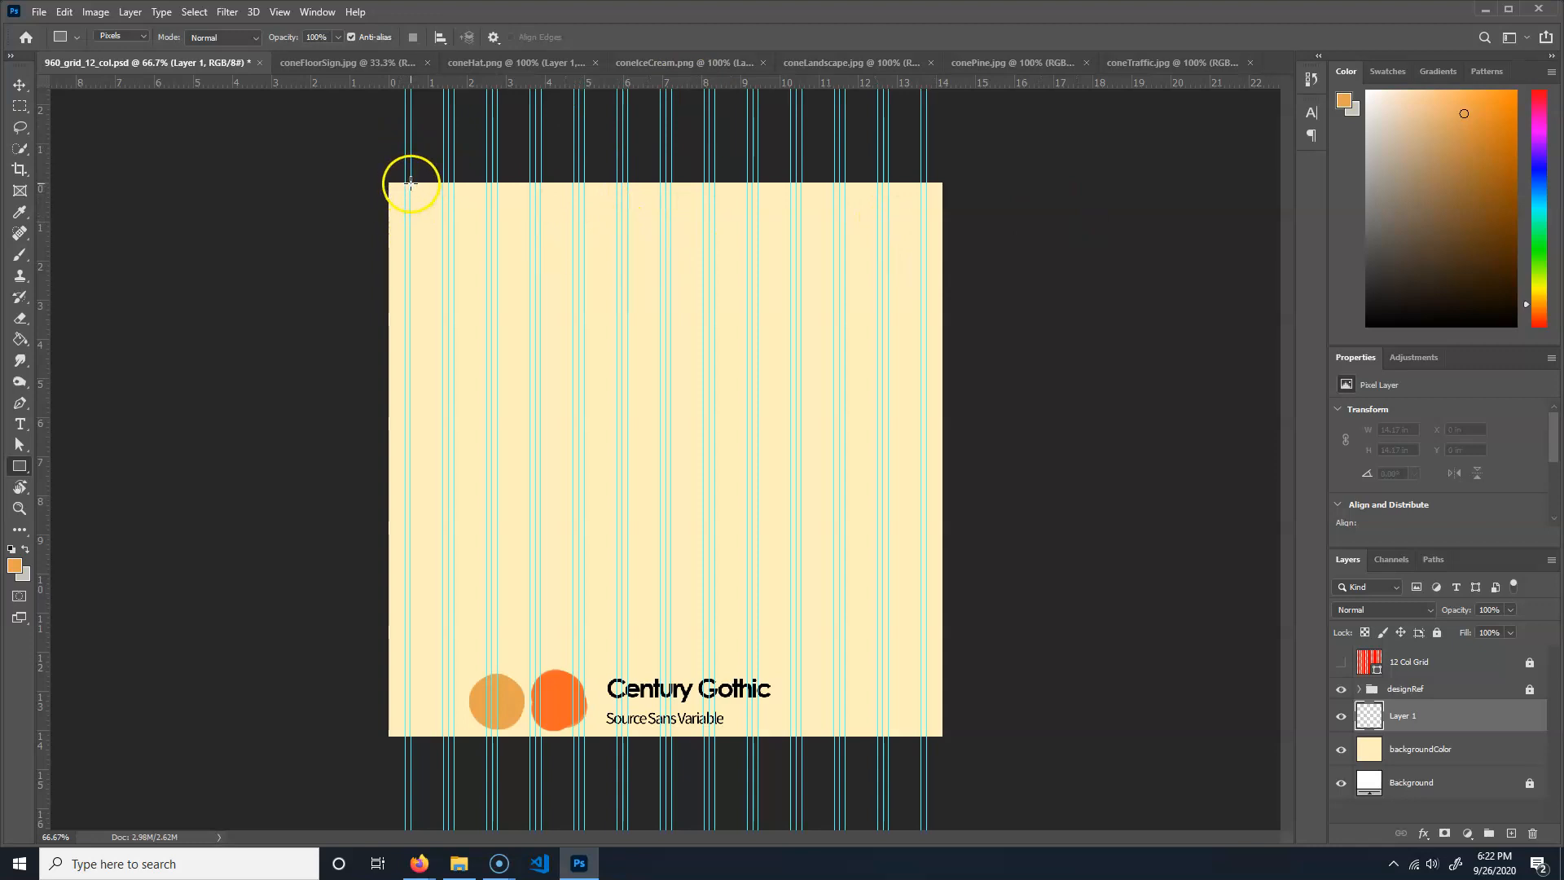
- Paint an orange bar about 13.06 in wide and 0.51 in high along the canvas's top edge, spanning all twelve columns
{"action": "key", "text": "ctrl+plus"}
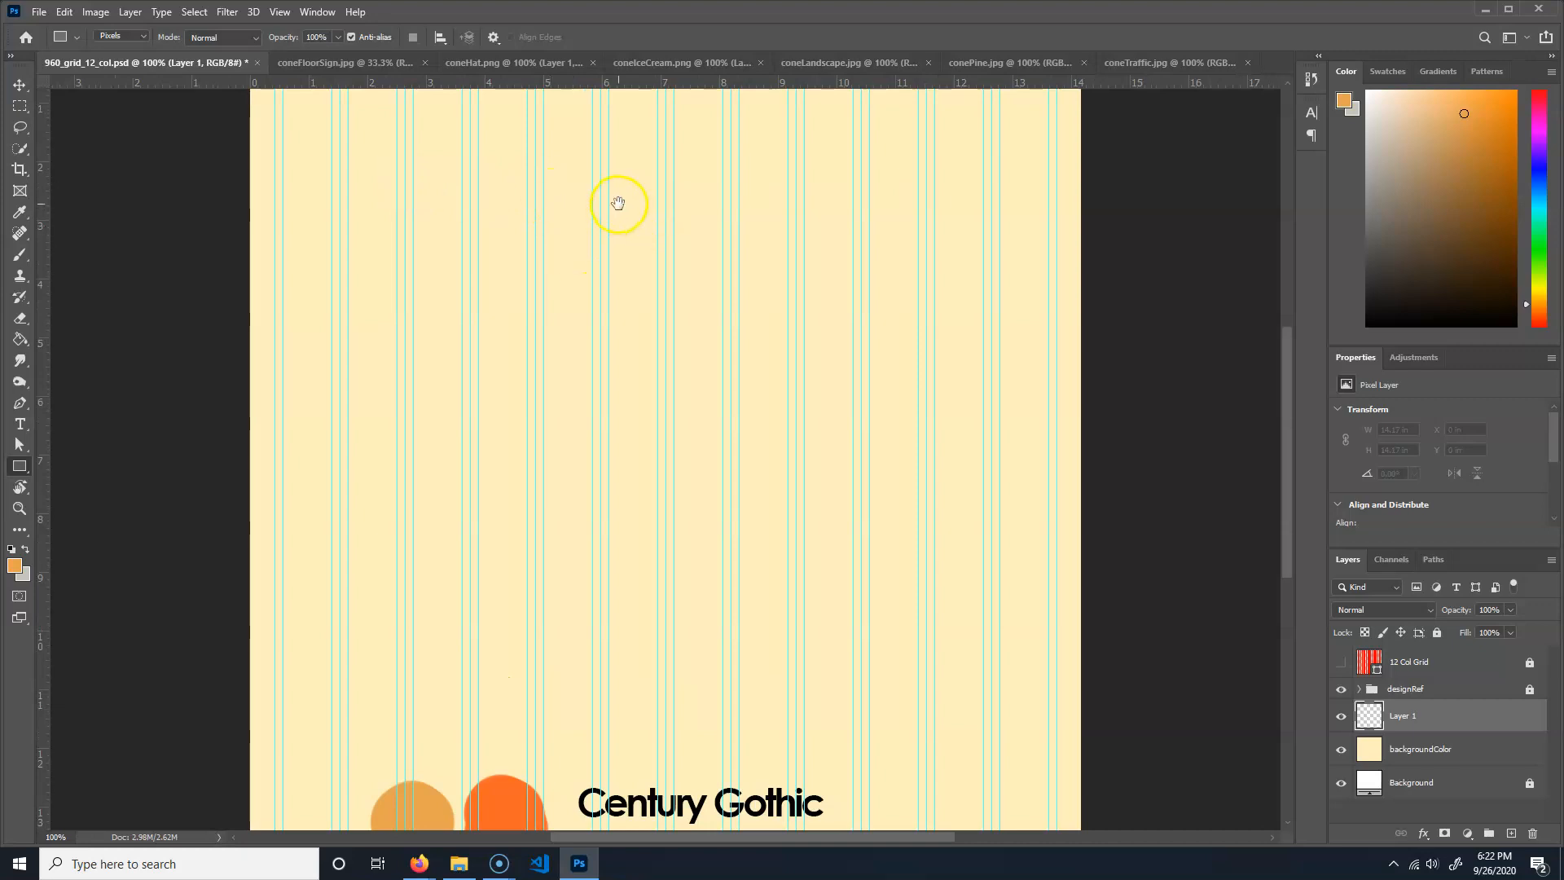
{"action": "left_click_drag", "start_coordinate": [620, 193], "coordinate": [611, 304]}
{"action": "left_click_drag", "start_coordinate": [633, 212], "coordinate": [579, 358]}
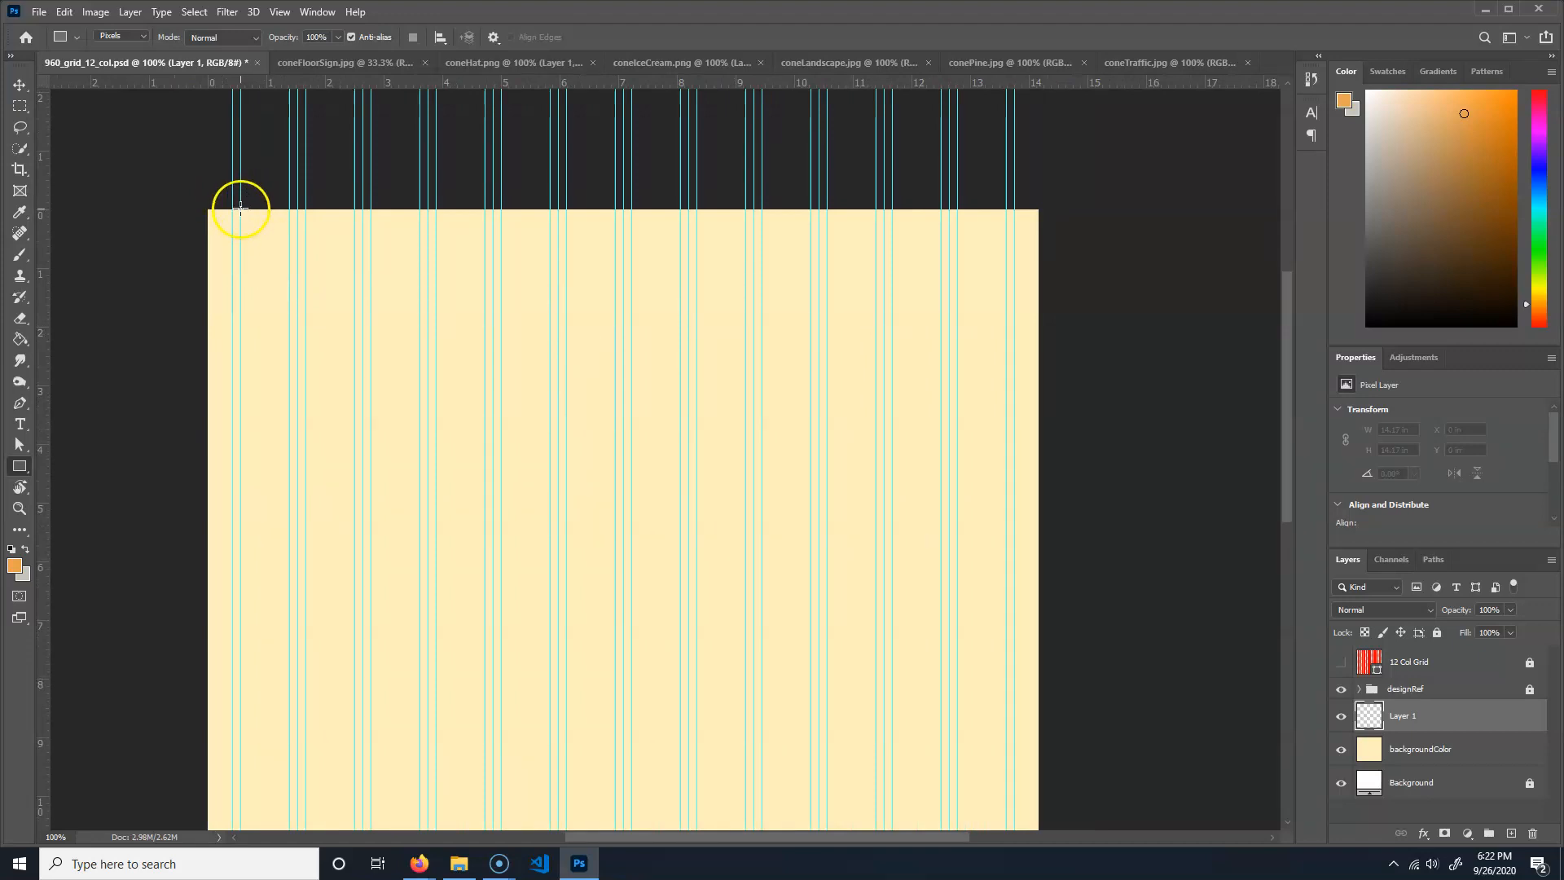
{"action": "left_click_drag", "start_coordinate": [240, 209], "coordinate": [1006, 239]}
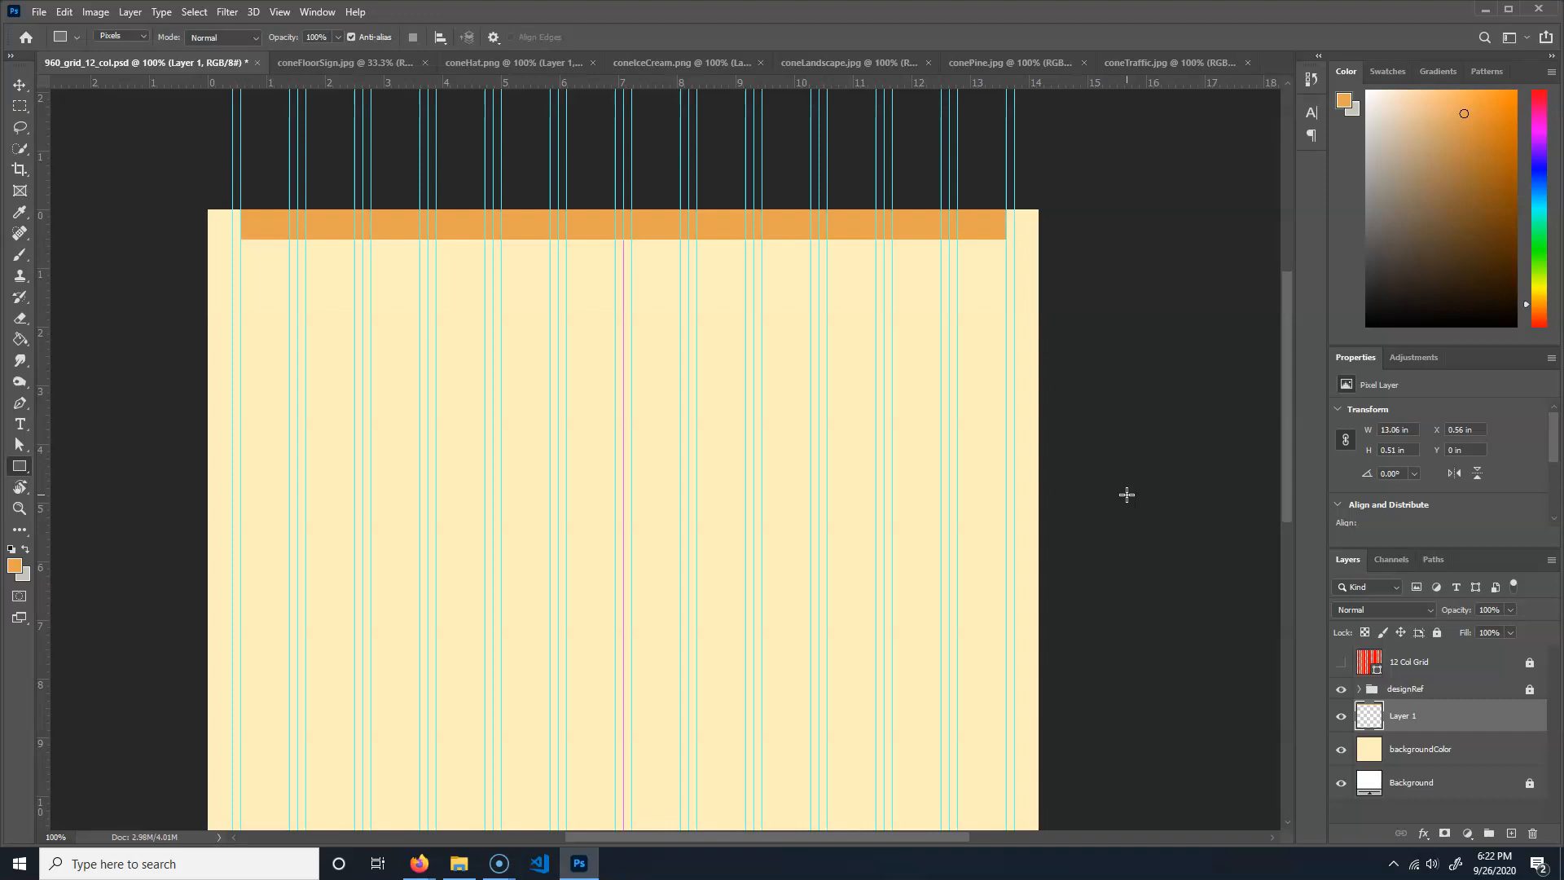
- Try painting orange boxes about two columns wide below the top bar, and undo all of them
{"action": "key", "text": "ctrl+plus"}
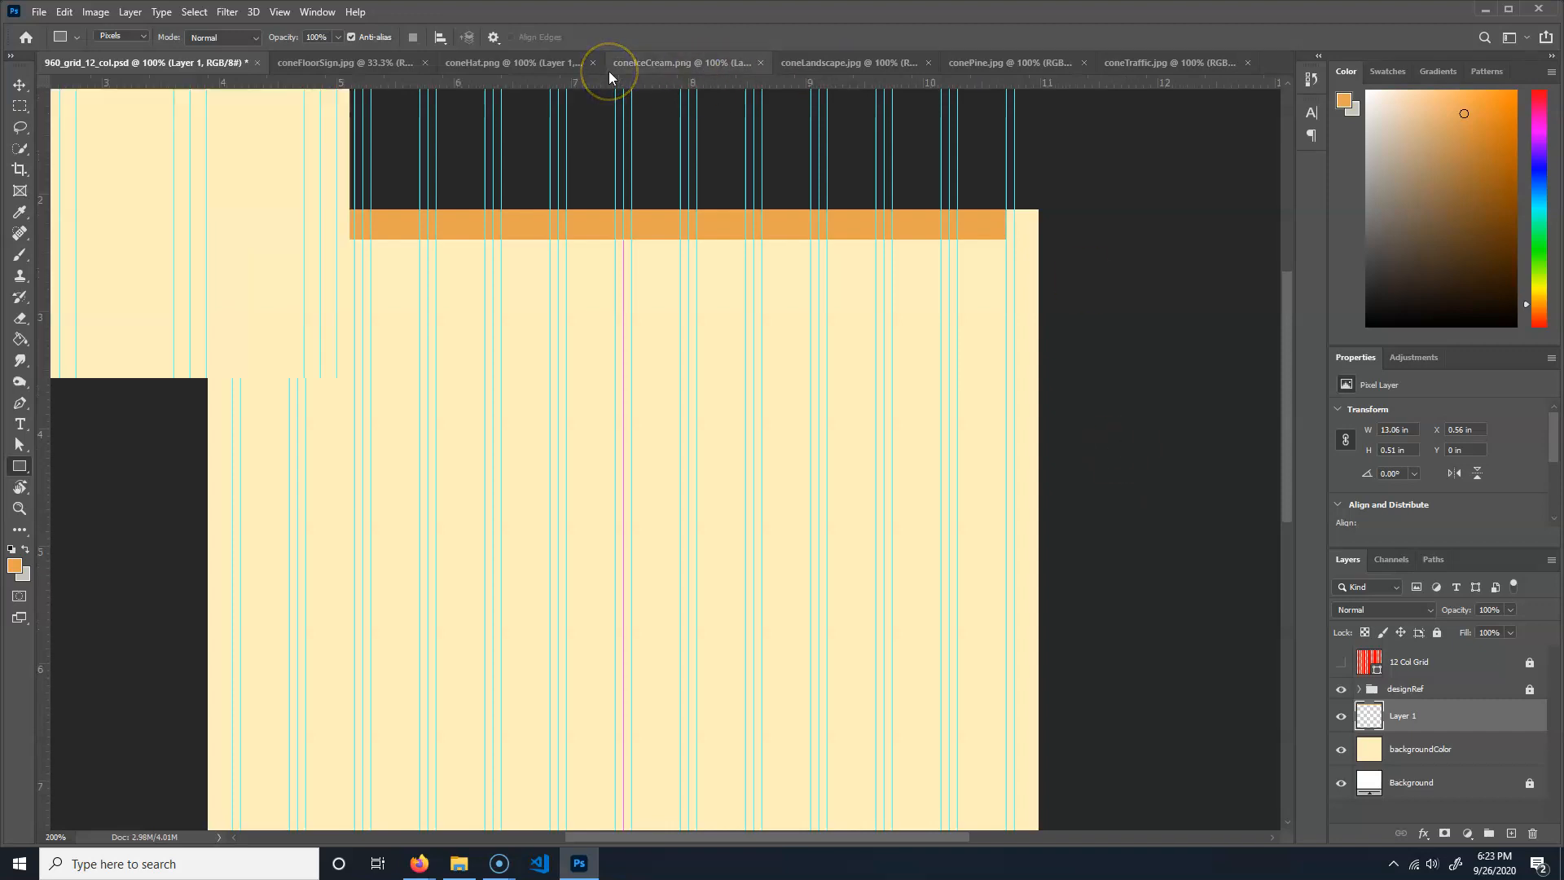
{"action": "left_click_drag", "start_coordinate": [305, 237], "coordinate": [651, 512]}
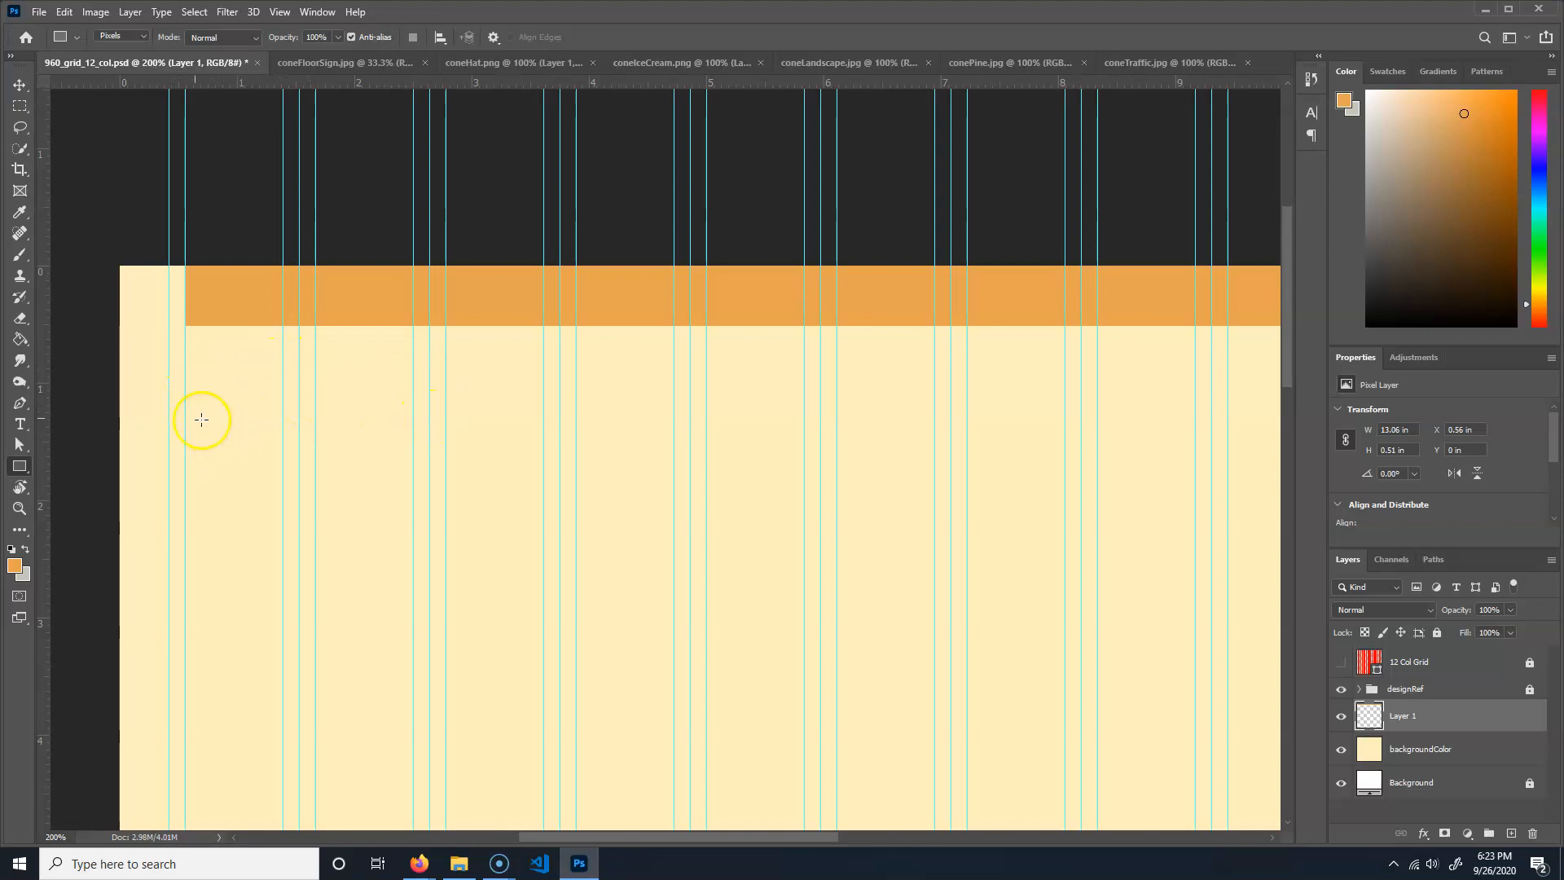
{"action": "left_click_drag", "start_coordinate": [185, 412], "coordinate": [429, 515]}
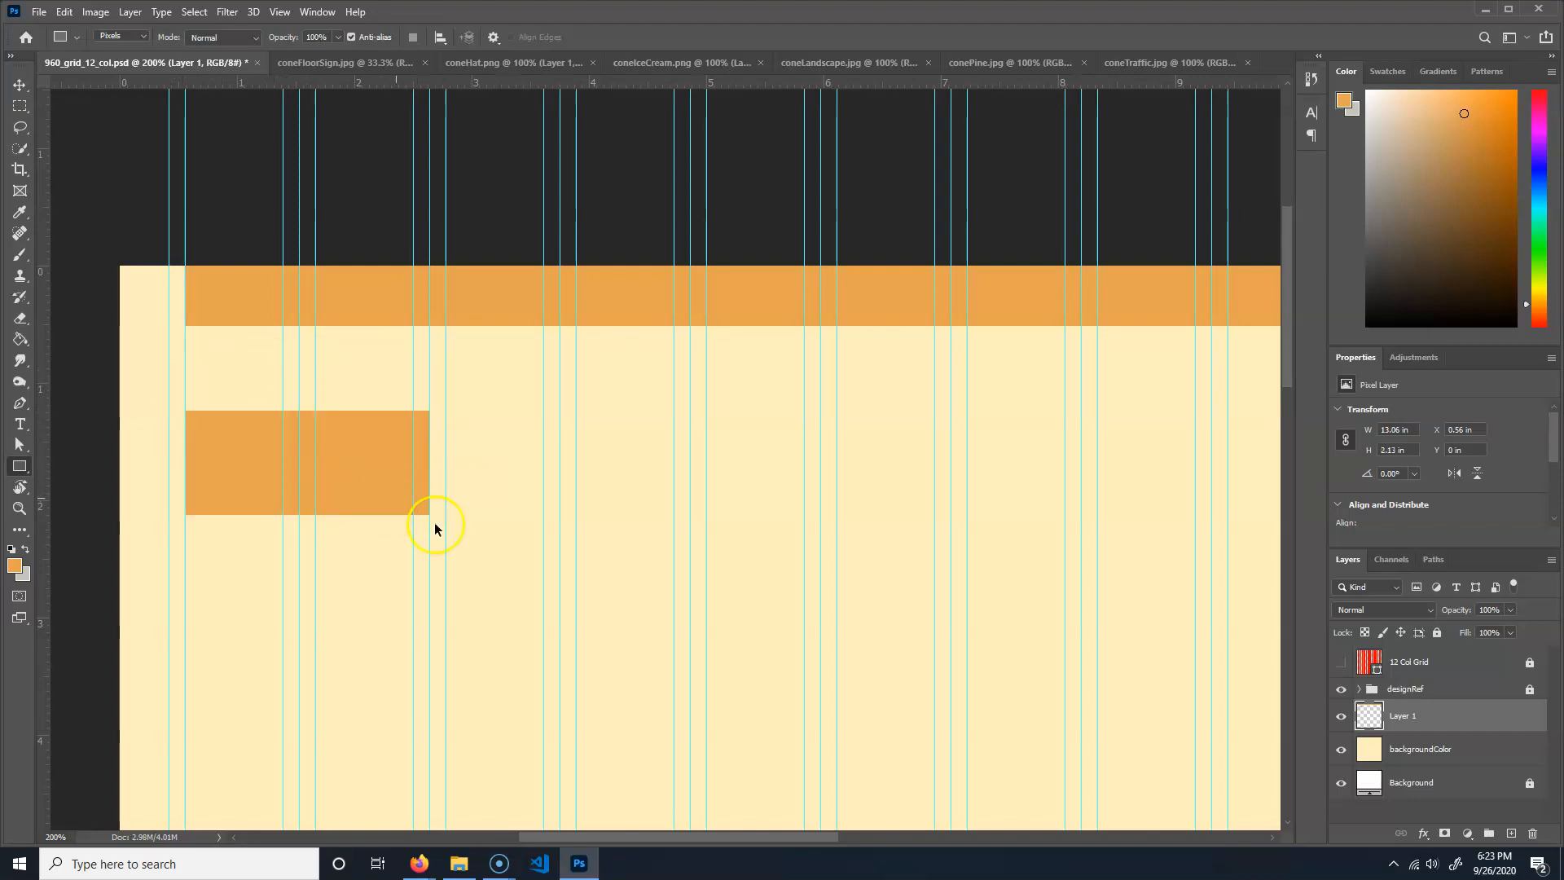
{"action": "key", "text": "ctrl+z"}
{"action": "left_click_drag", "start_coordinate": [184, 490], "coordinate": [413, 723]}
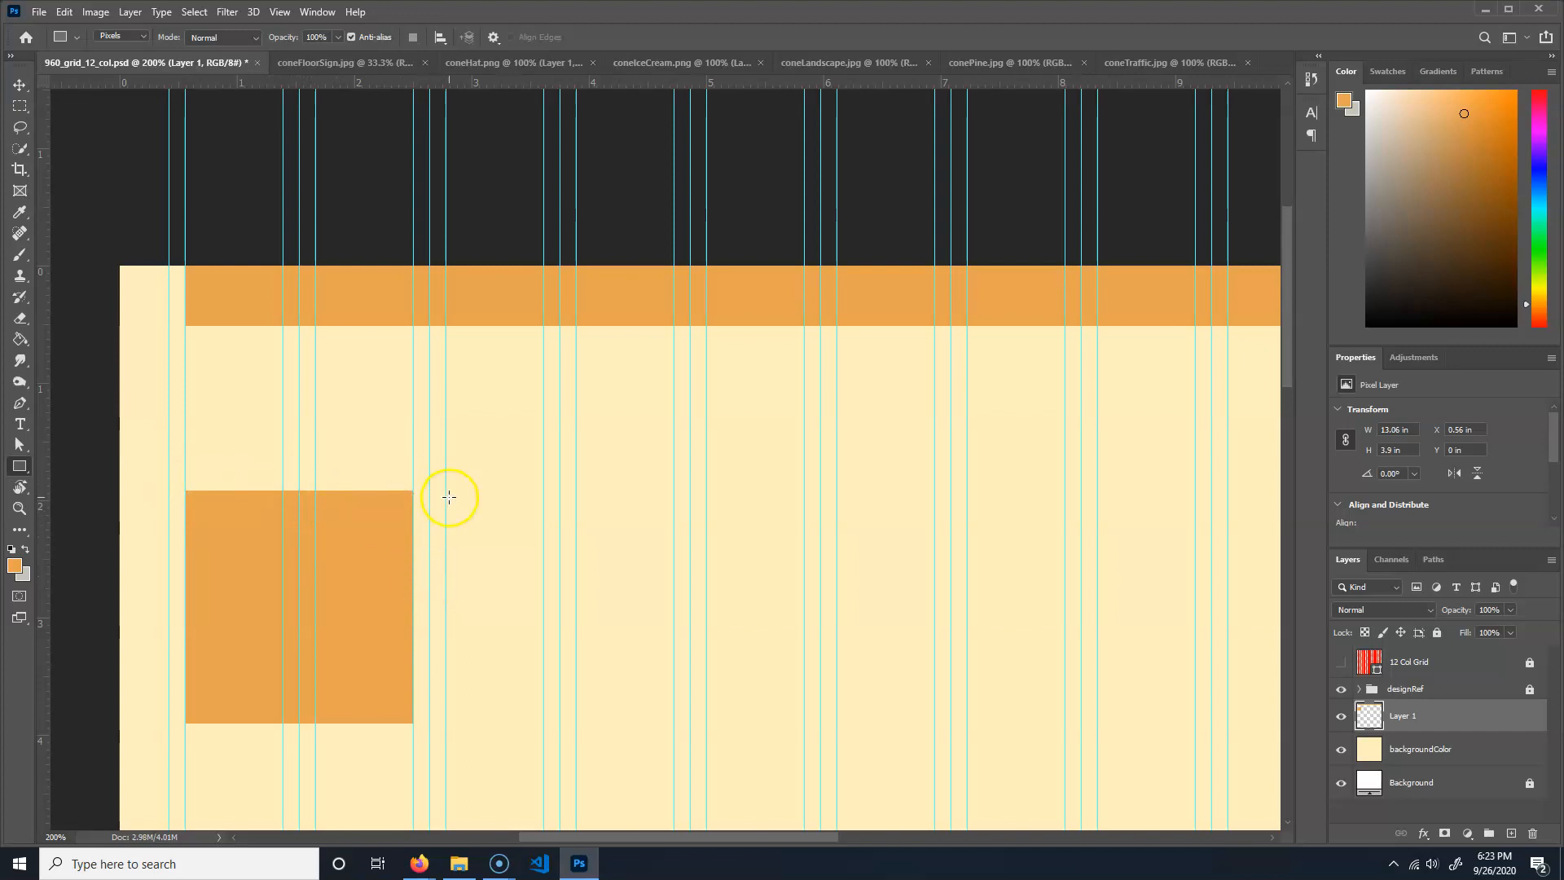
{"action": "left_click_drag", "start_coordinate": [443, 493], "coordinate": [668, 721]}
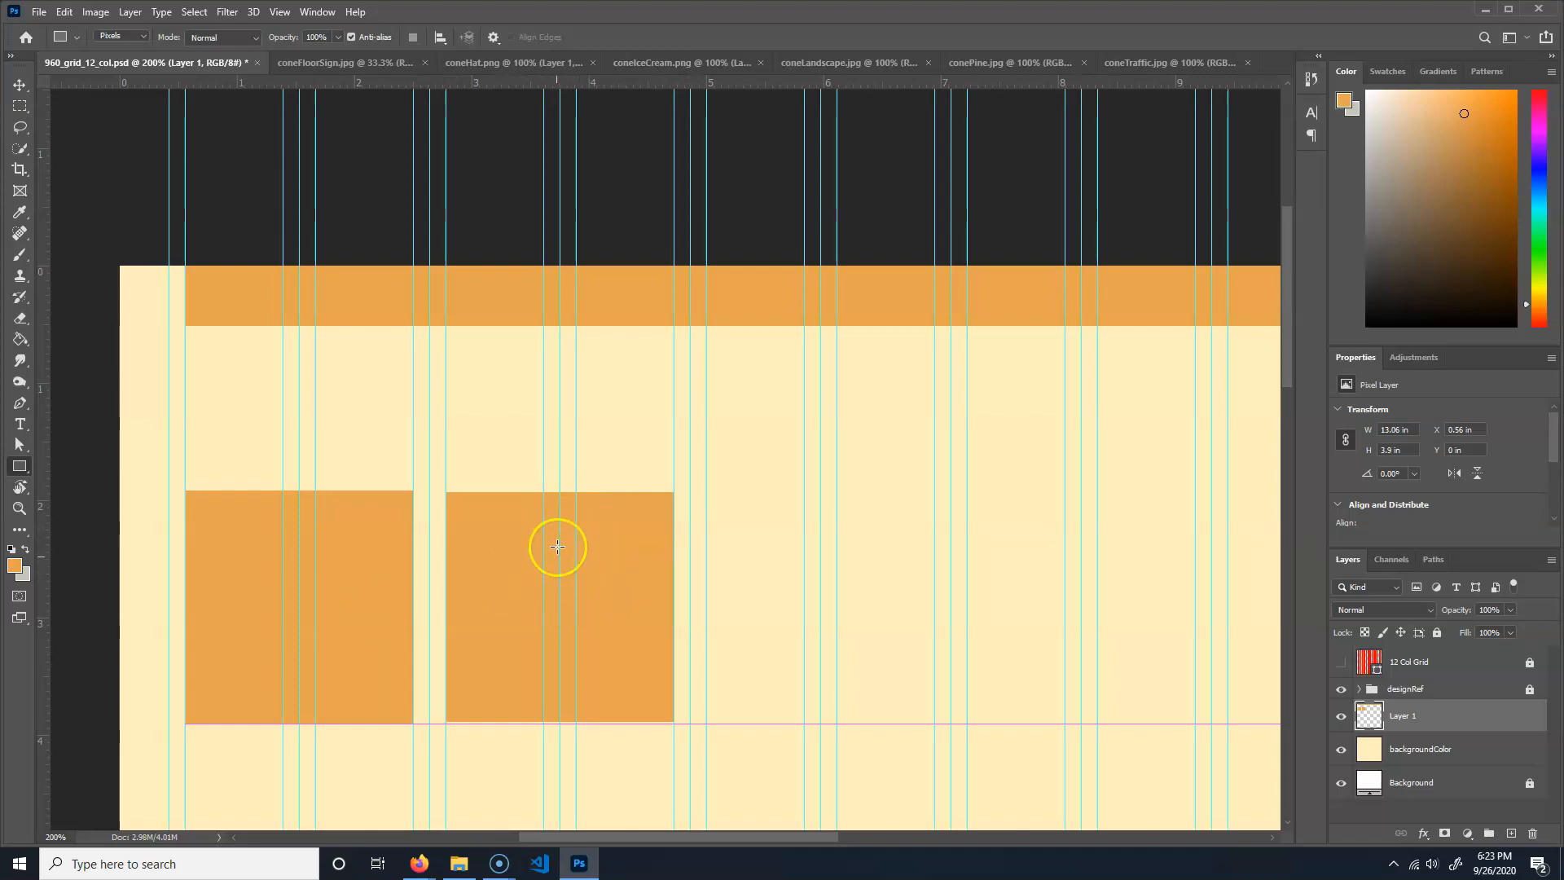
{"action": "key", "text": "ctrl+z"}
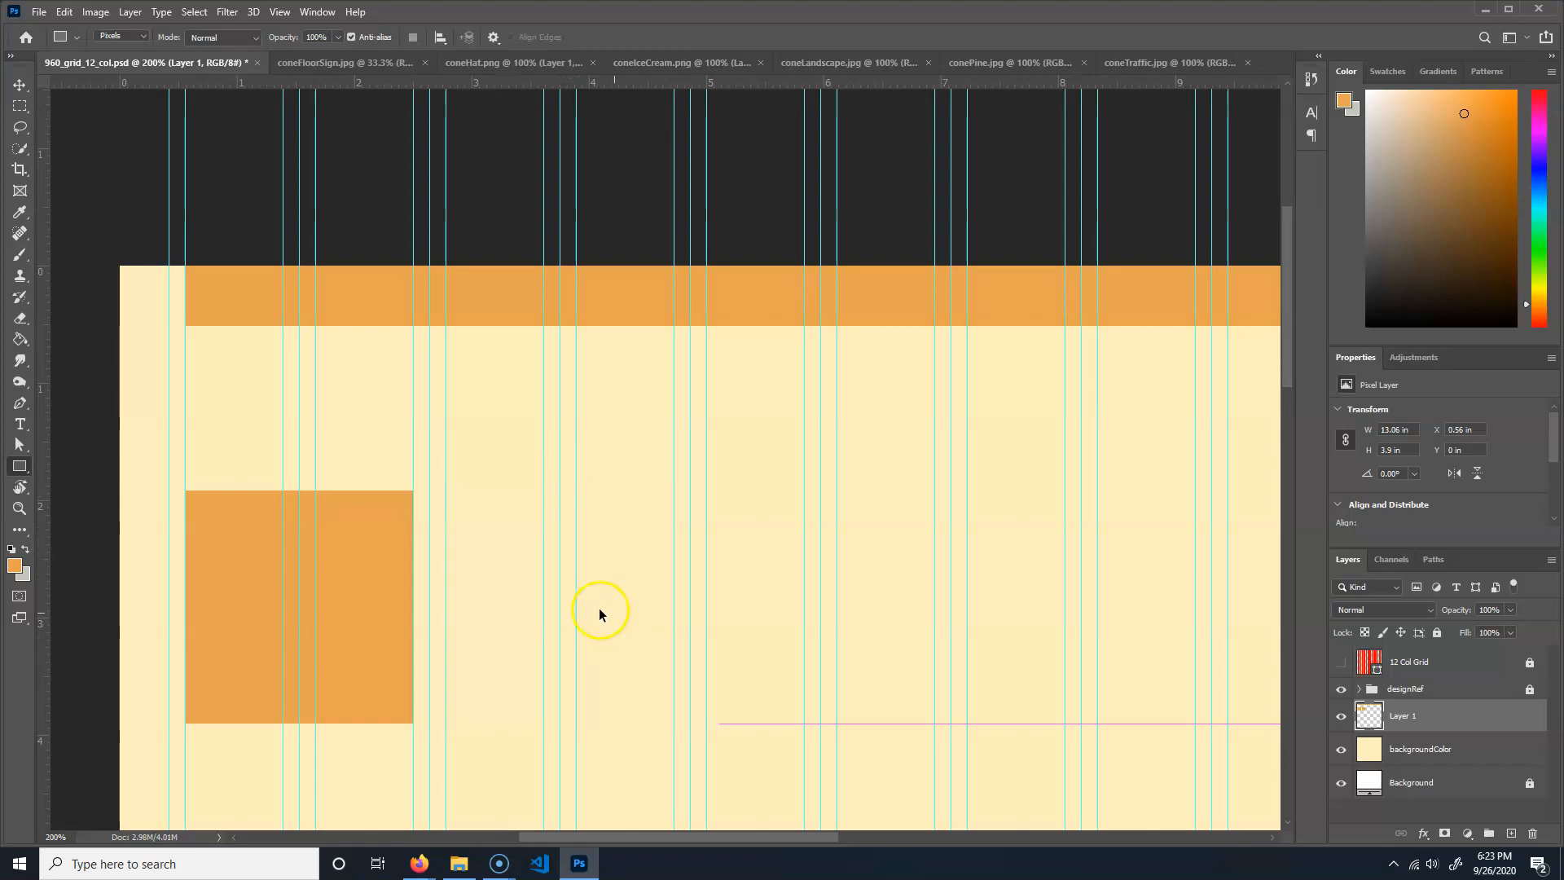
{"action": "key", "text": "ctrl+z"}
{"action": "key", "text": "ctrl+z"}
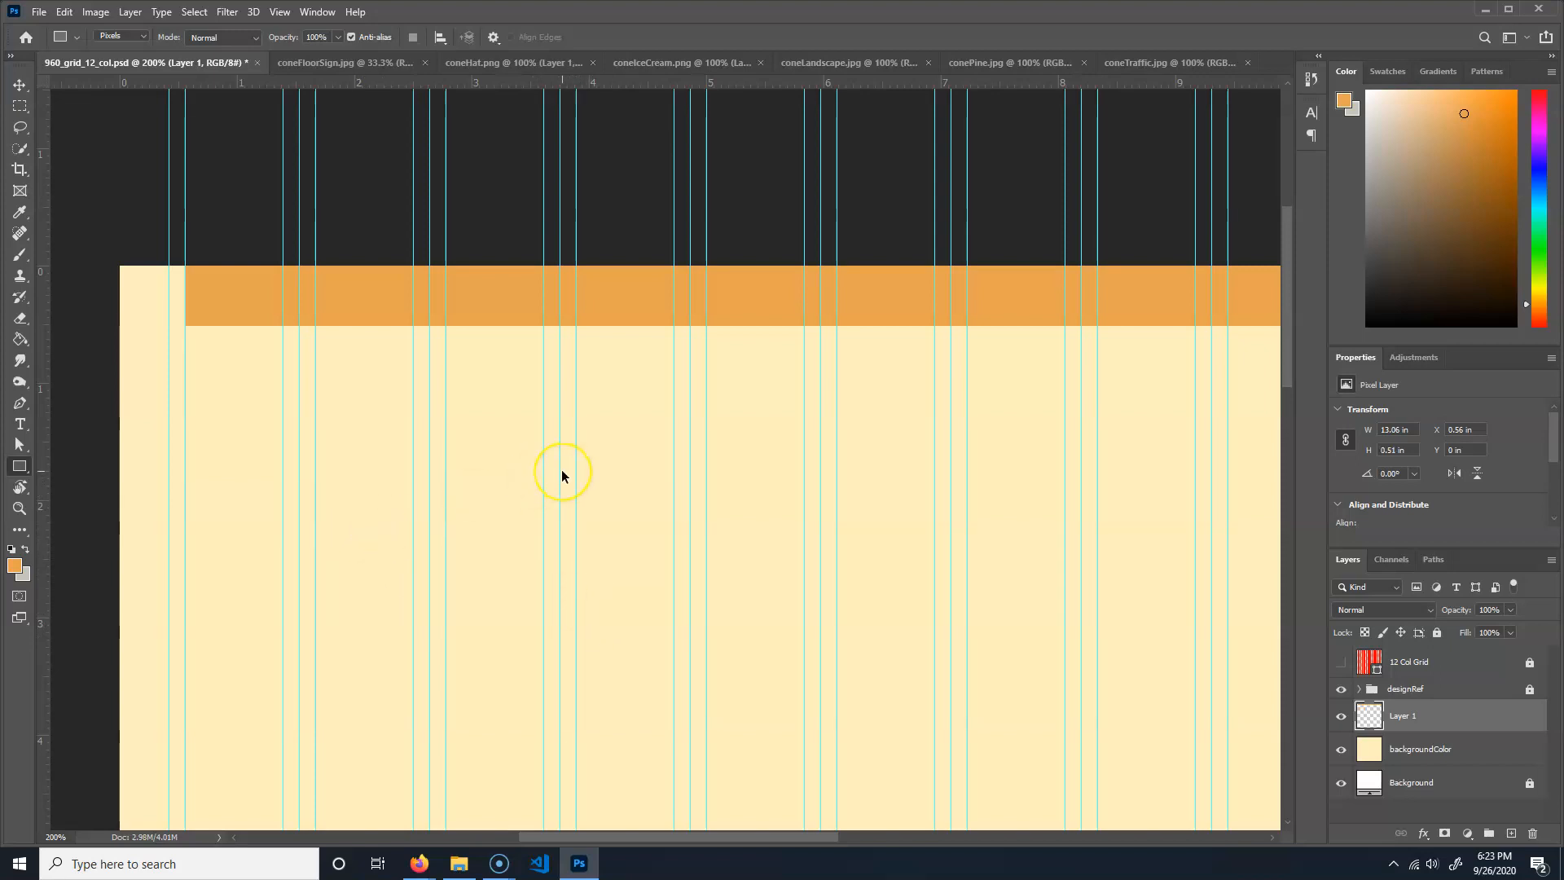
{"action": "key", "text": "ctrl+minus"}
{"action": "left_click_drag", "start_coordinate": [849, 541], "coordinate": [738, 408]}
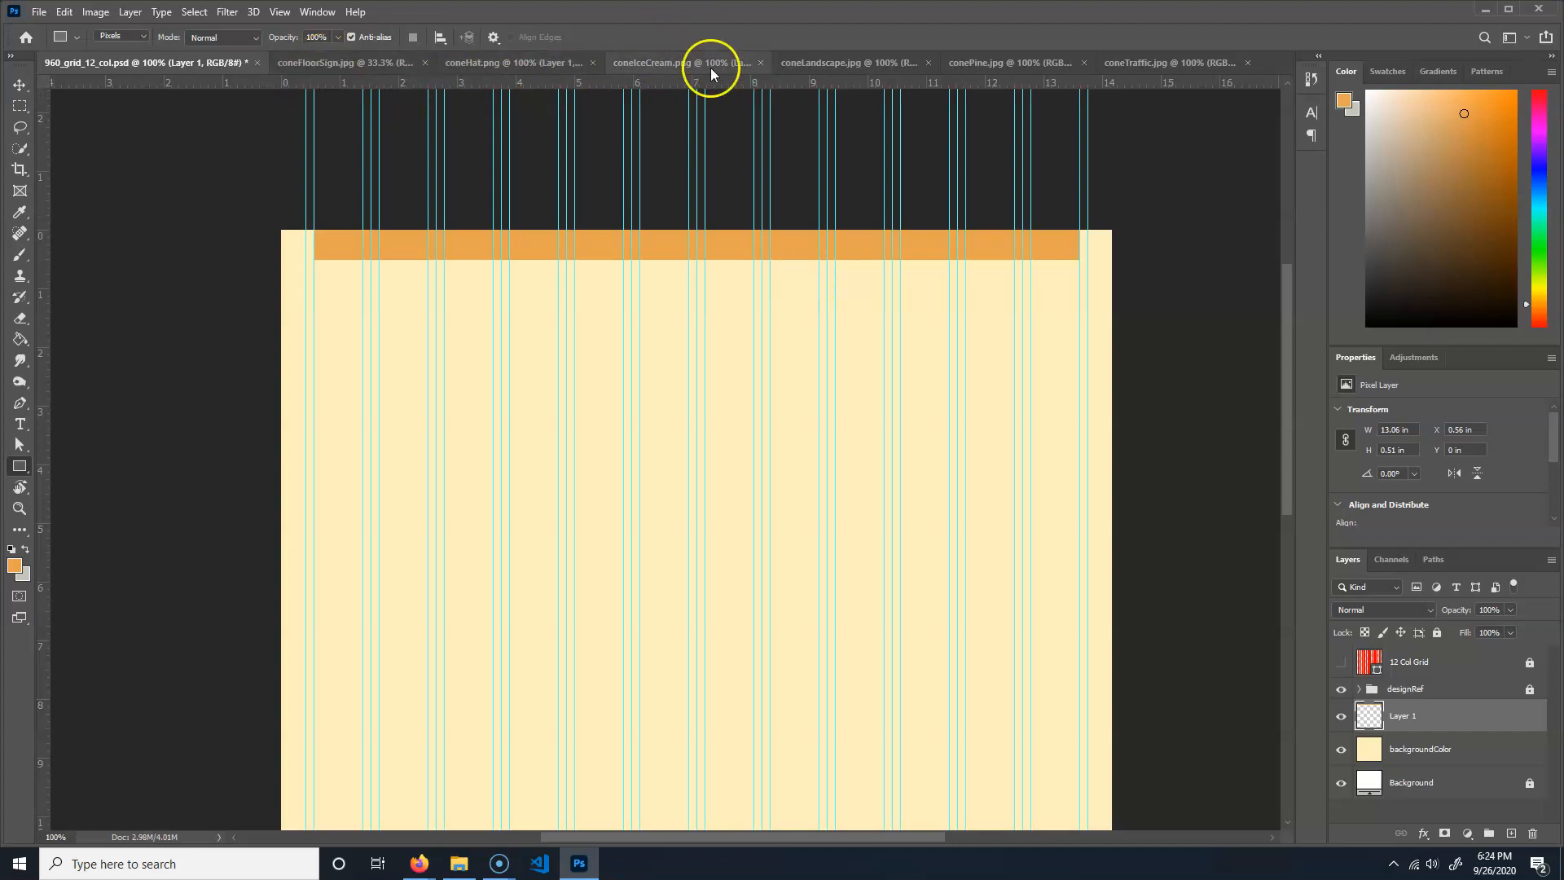
- Select the whole image in coneLandscape.jpg and copy it
{"action": "left_click", "coordinate": [857, 66]}
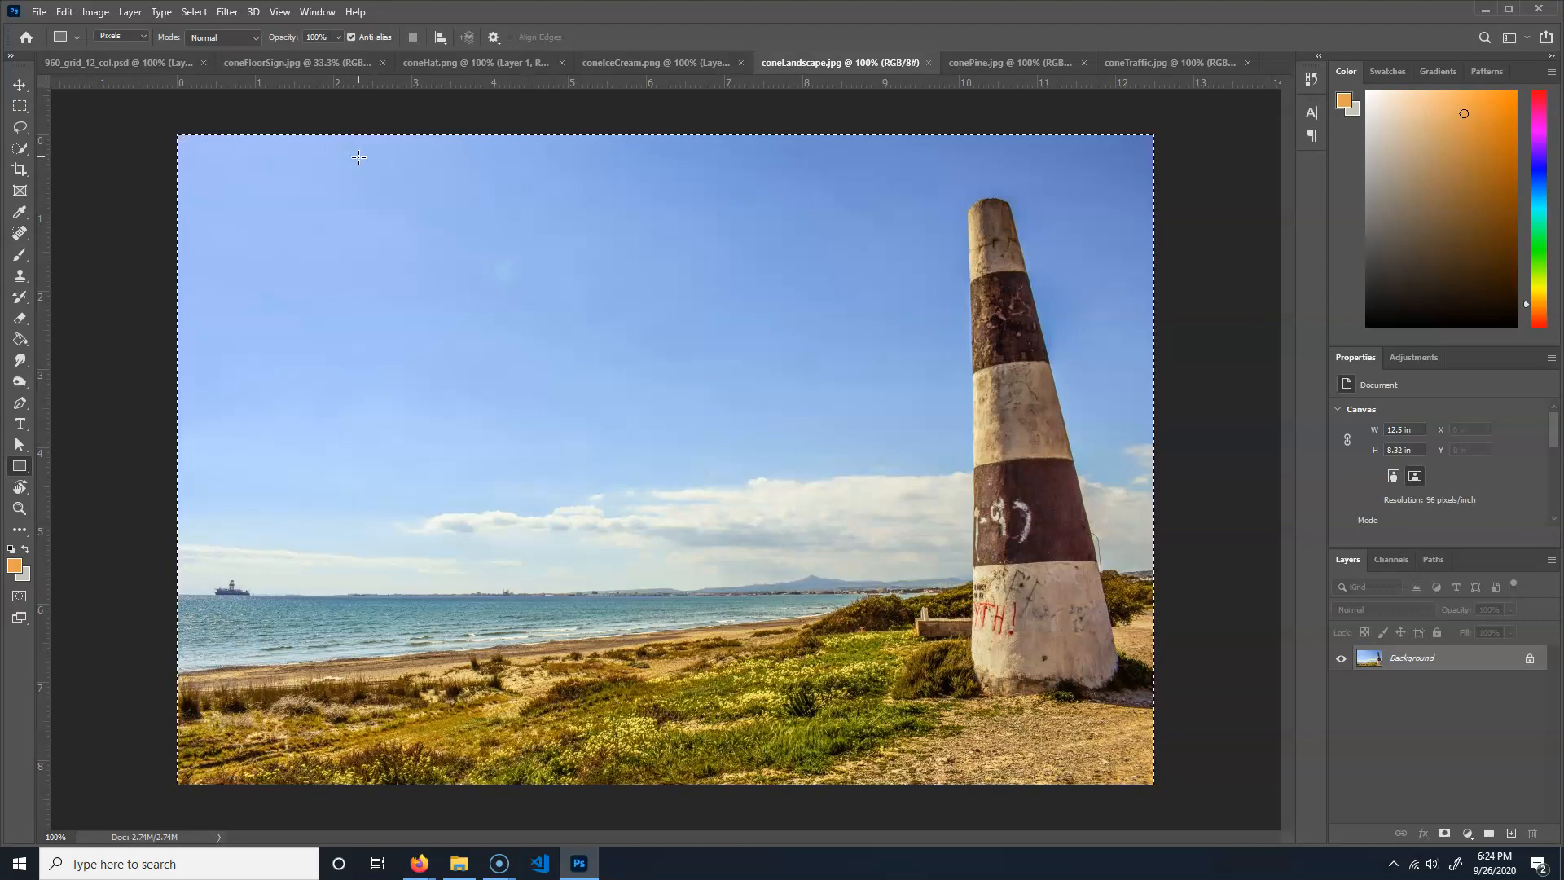
{"action": "left_click", "coordinate": [220, 13]}
{"action": "mouse_move", "coordinate": [194, 11]}
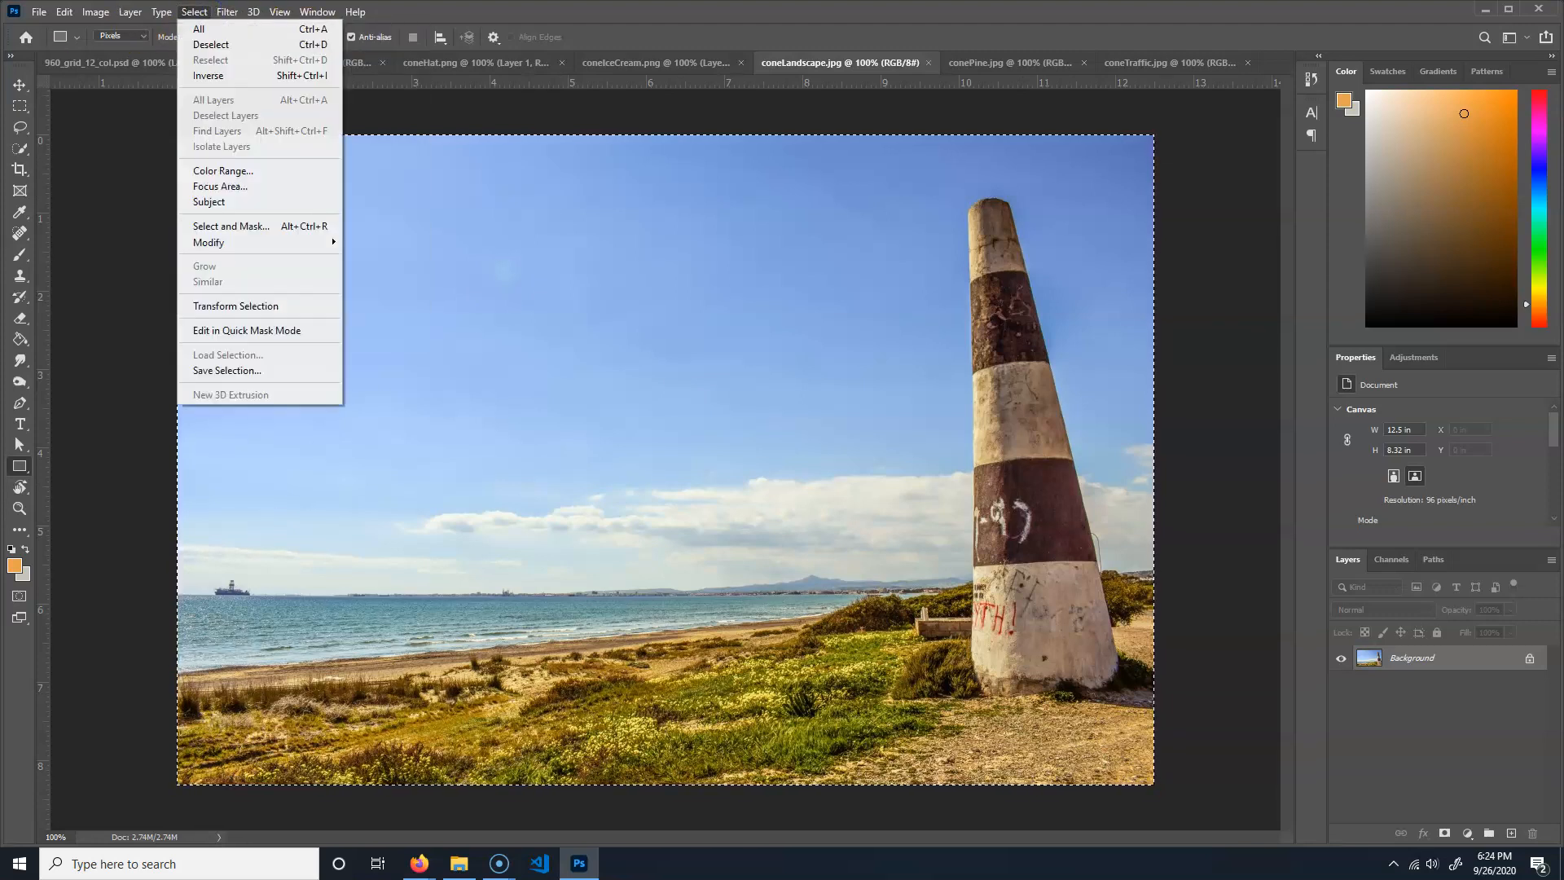
{"action": "left_click", "coordinate": [202, 30]}
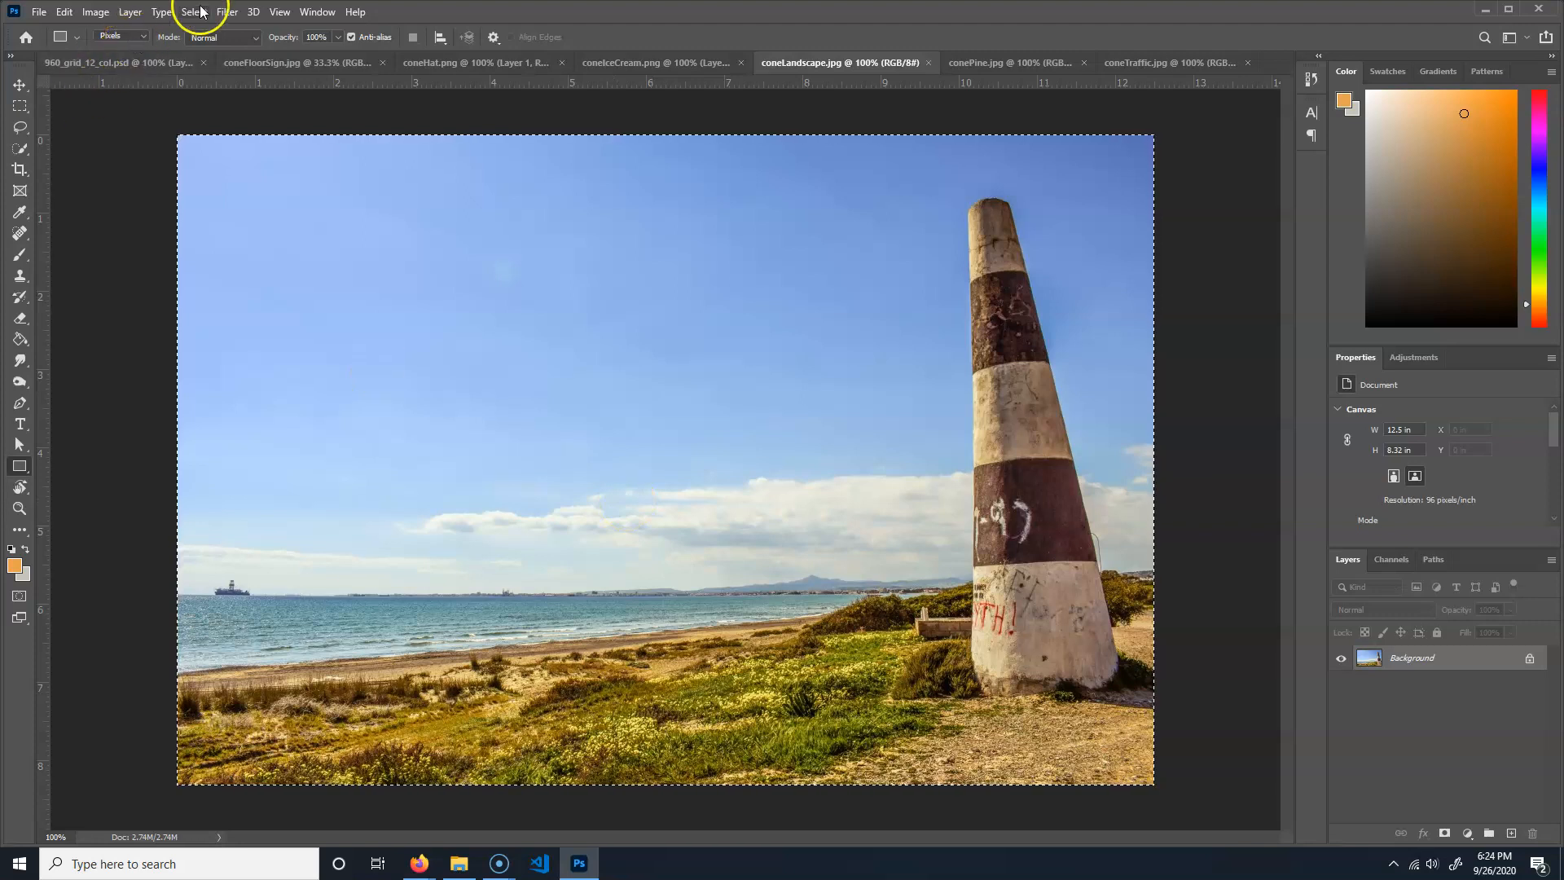
{"action": "left_click", "coordinate": [63, 12]}
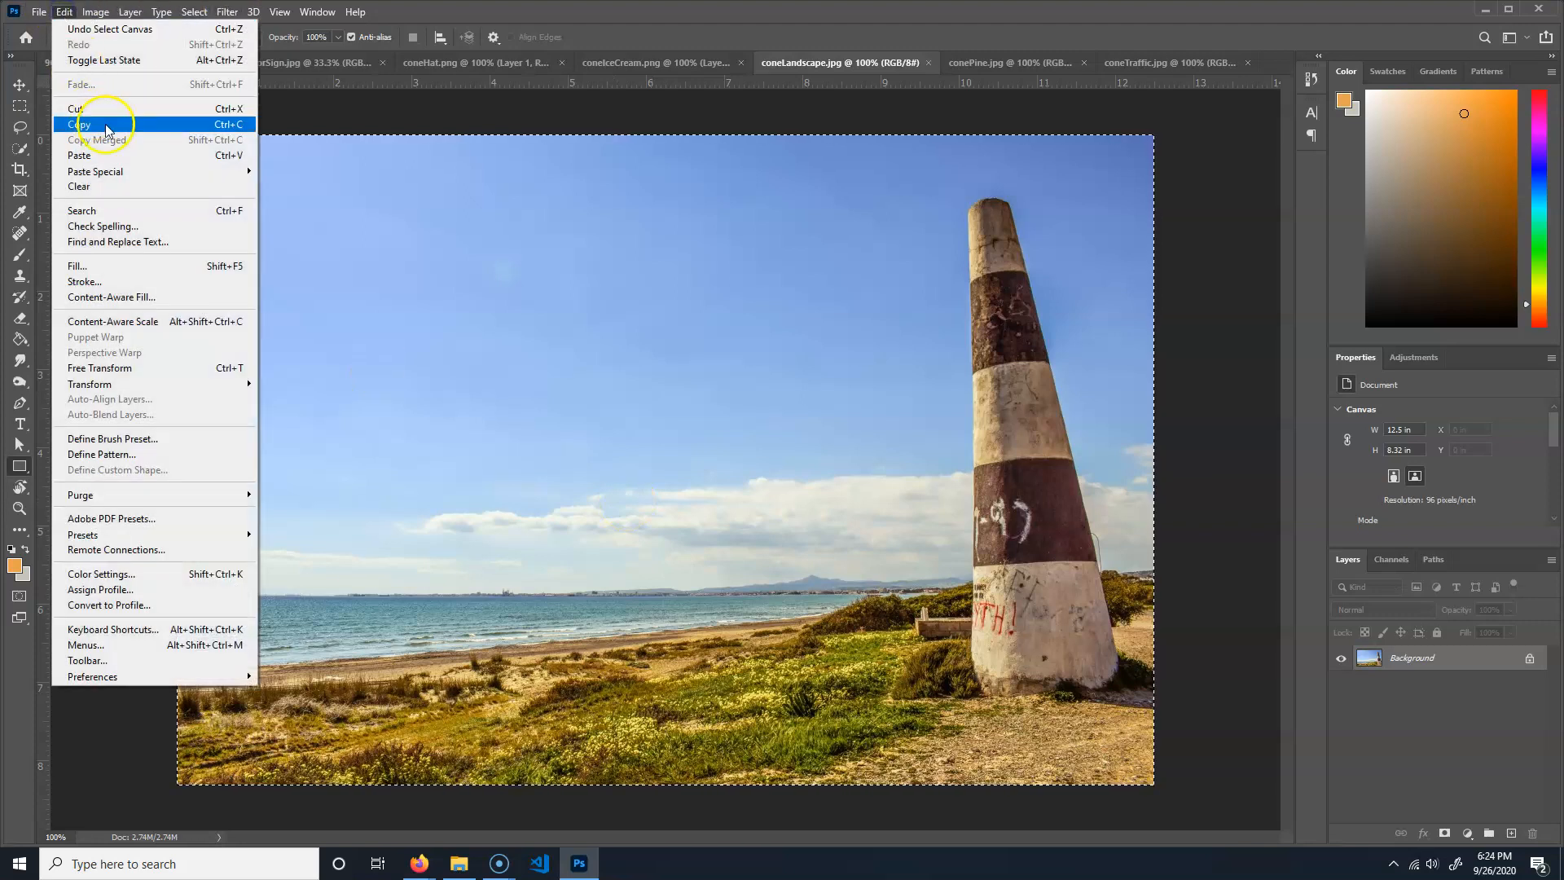
{"action": "left_click", "coordinate": [80, 124]}
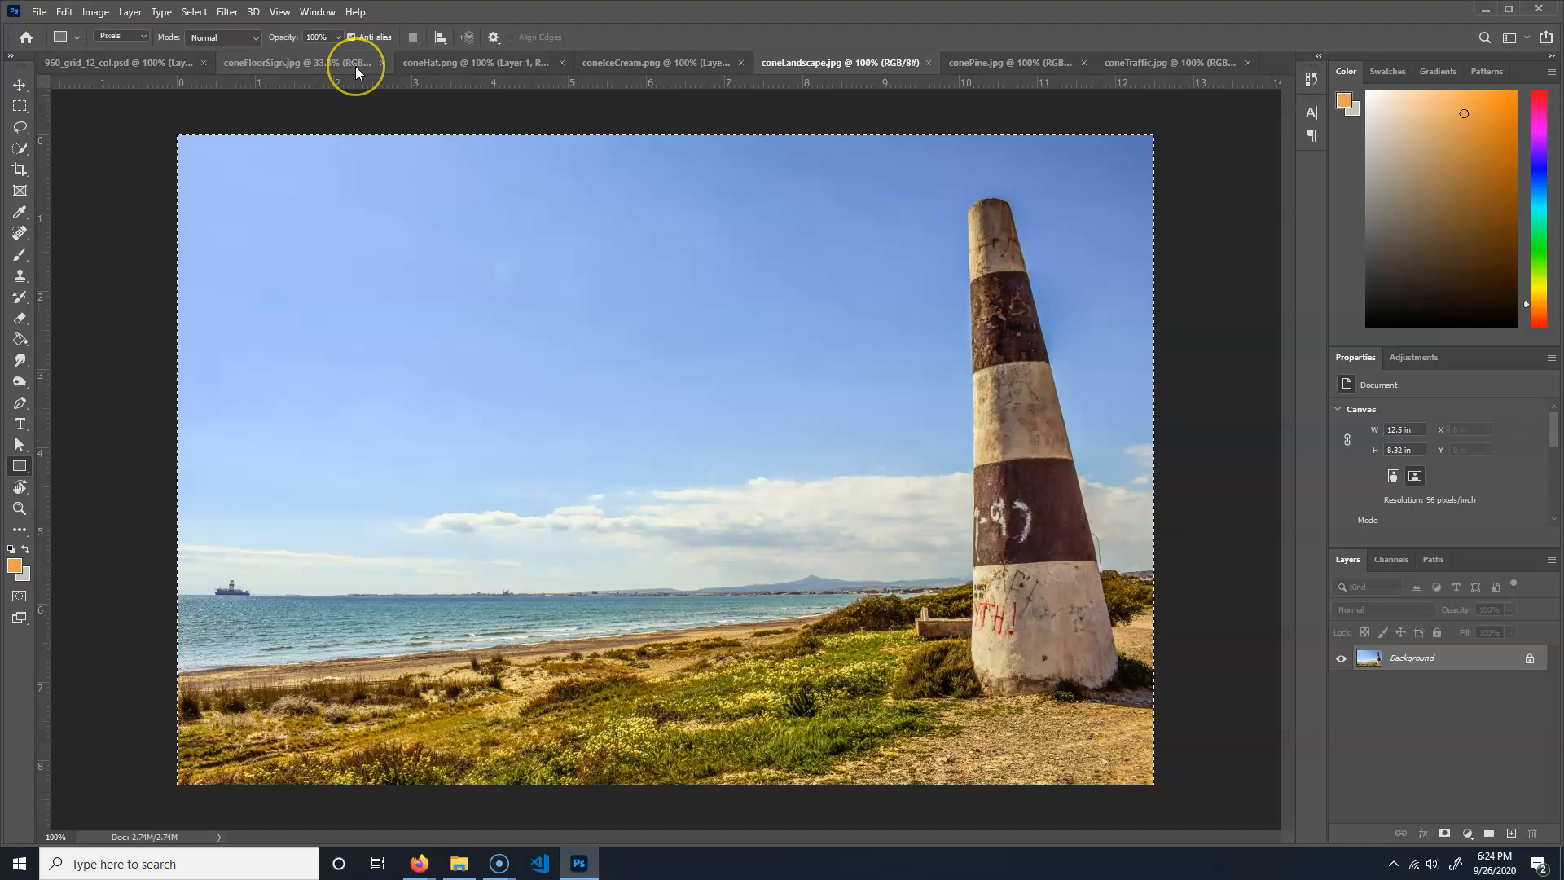
- Try cutting the selected landscape image out of coneLandscape.jpg and undo the cut
{"action": "left_click", "coordinate": [502, 65]}
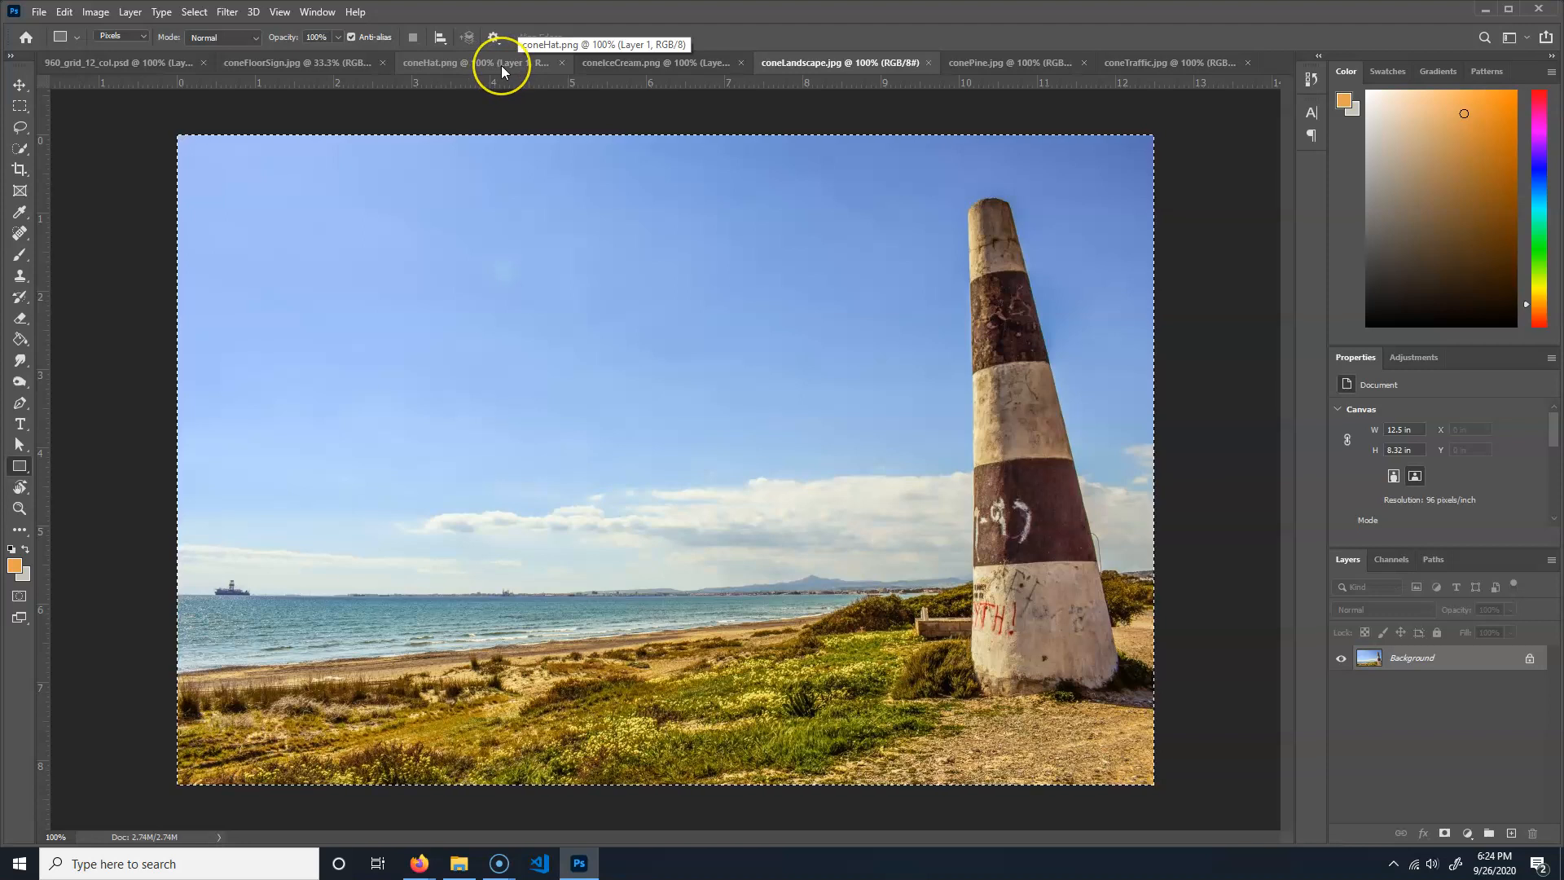
{"action": "key", "text": "ctrl+x"}
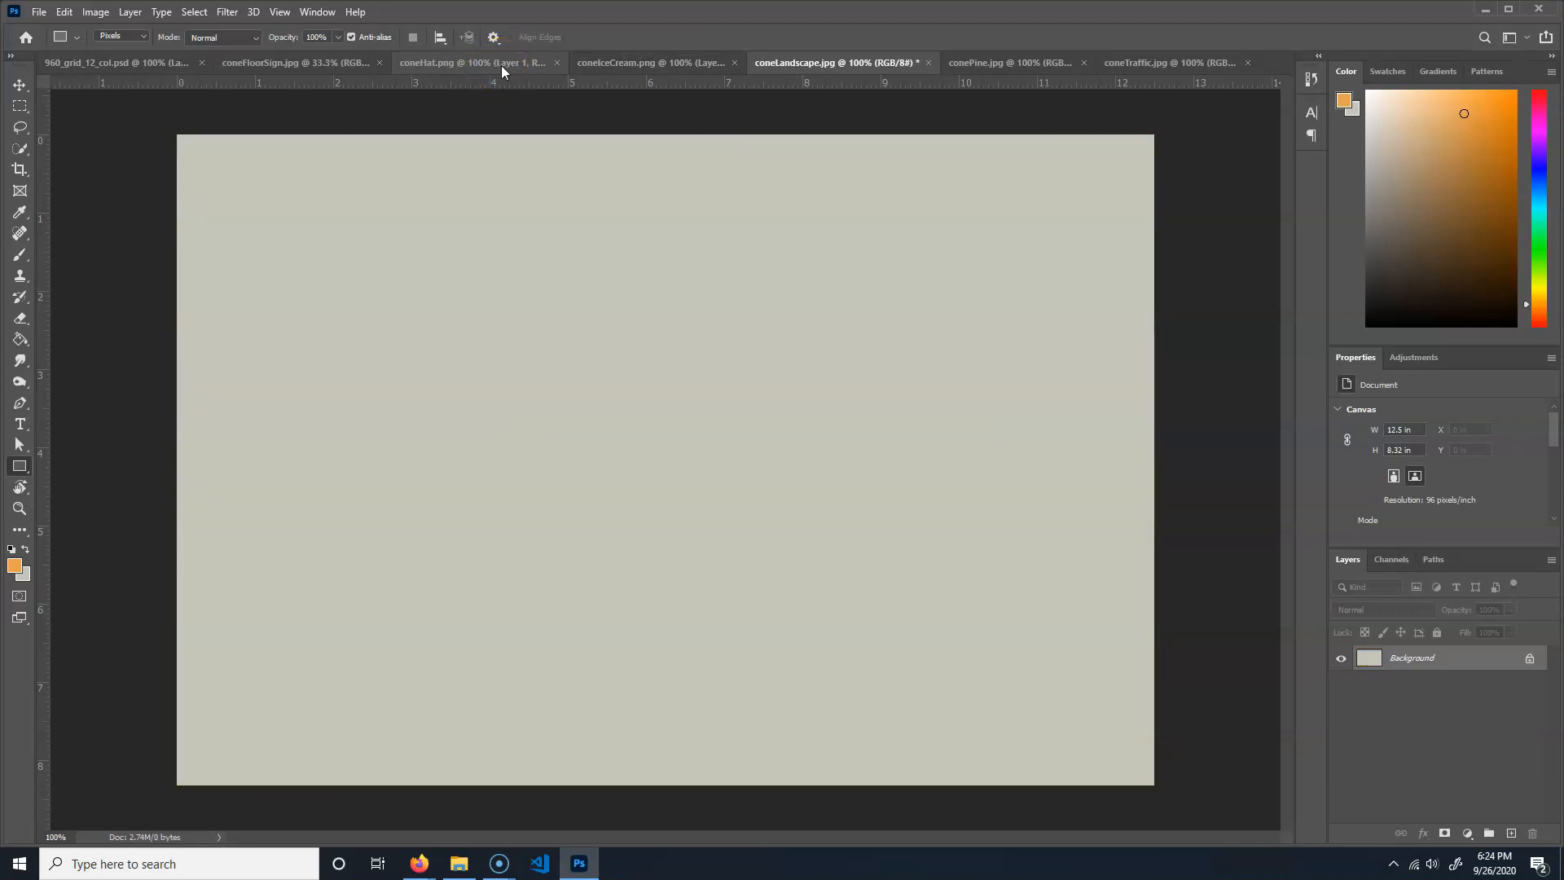
{"action": "key", "text": "ctrl+z"}
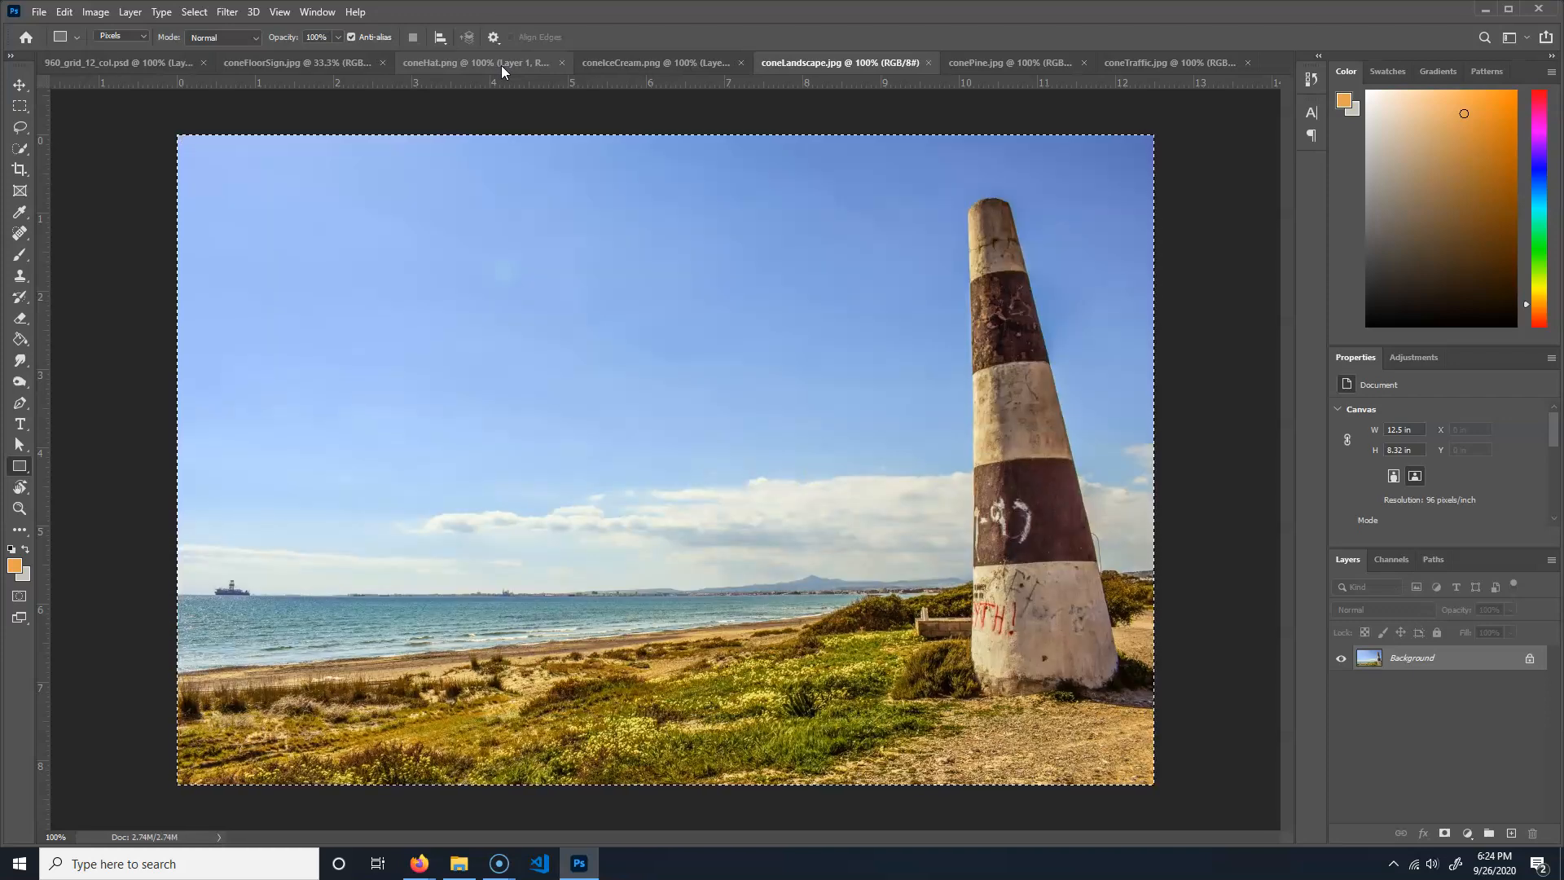
- Paste the landscape image into 960_grid_12_col.psd as a layer above Layer 1, and switch to the Move tool
{"action": "left_click", "coordinate": [137, 61]}
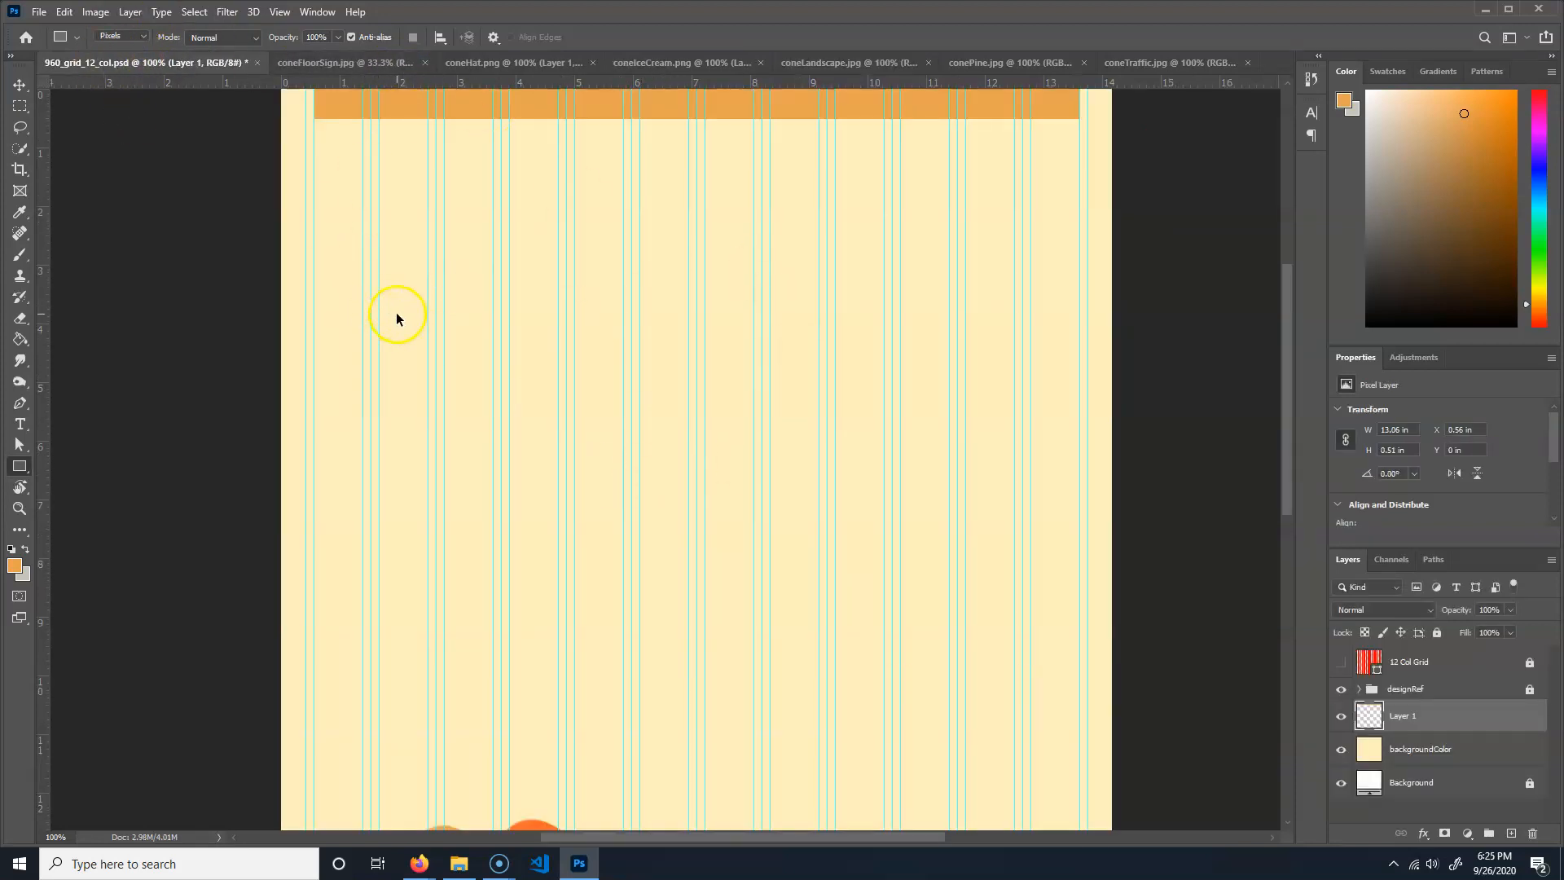
{"action": "key", "text": "ctrl+v"}
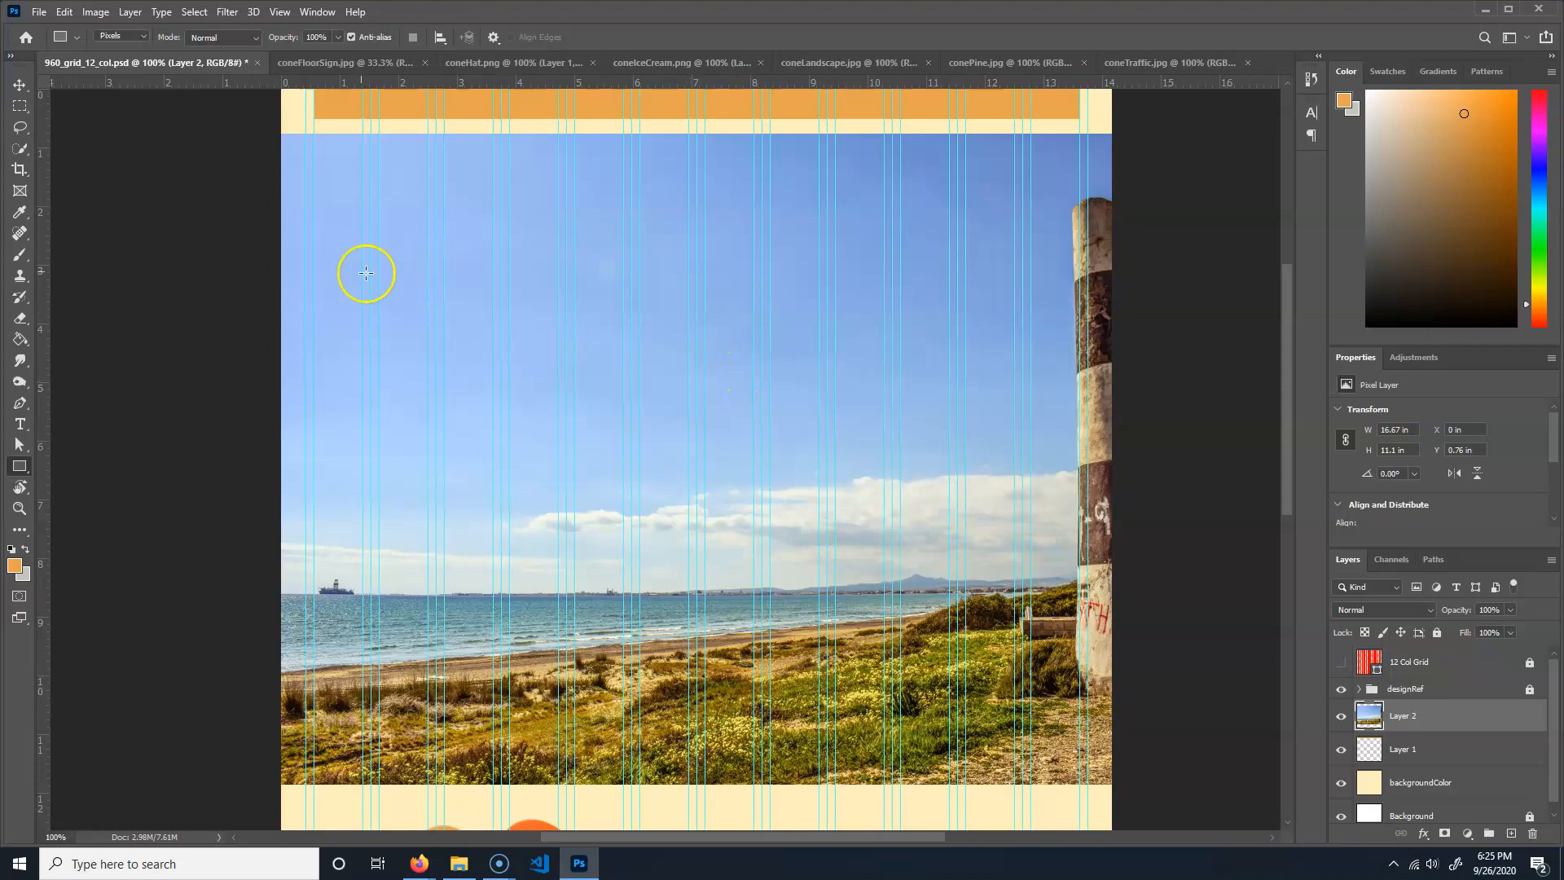
{"action": "left_click", "coordinate": [20, 85]}
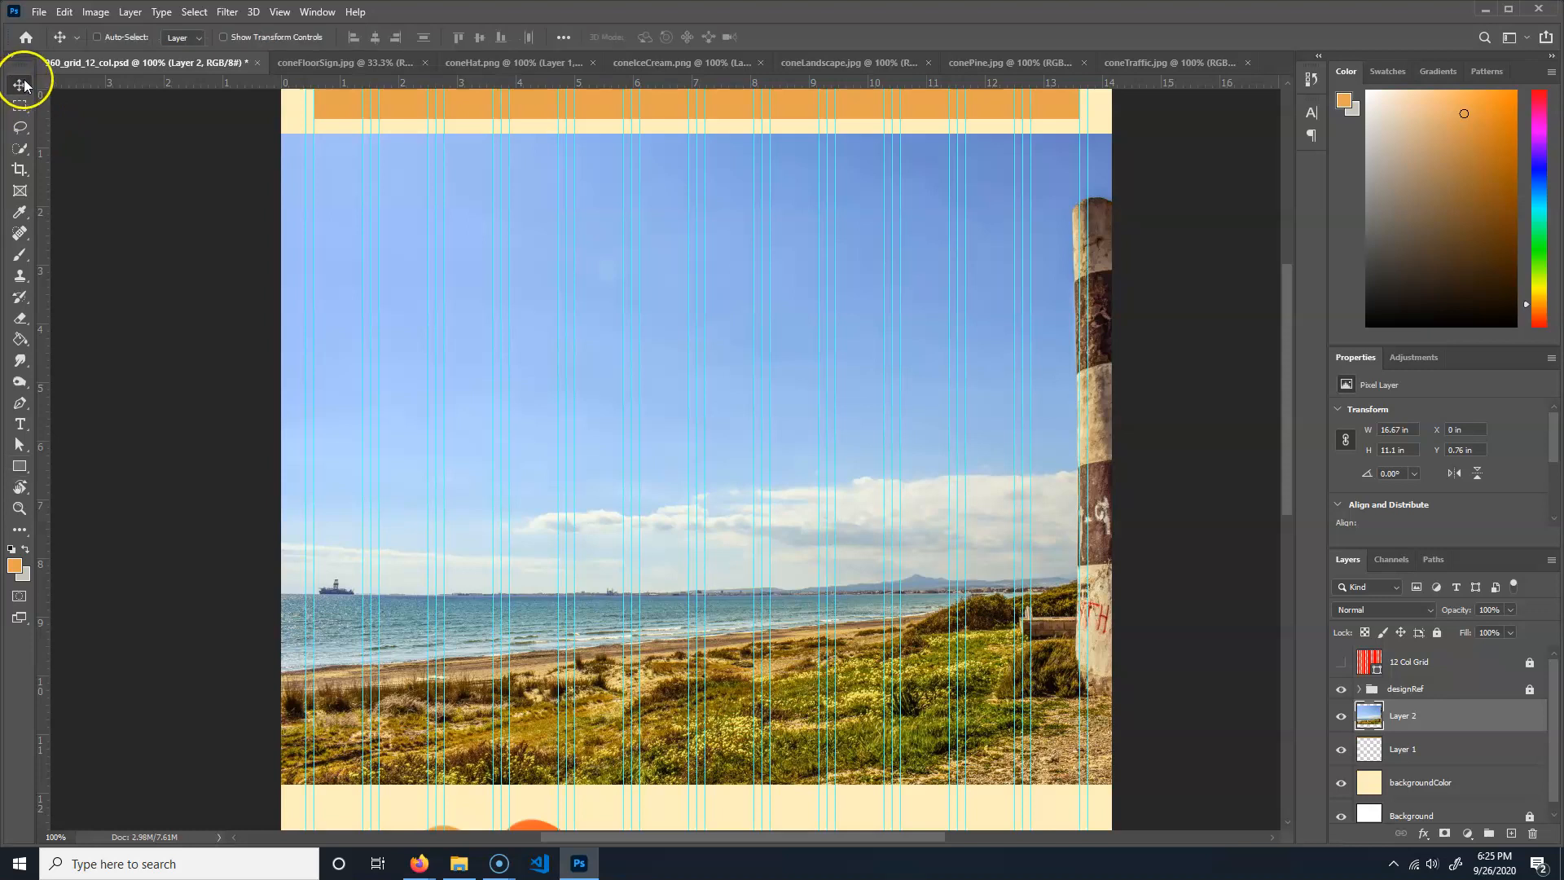
{"action": "left_click", "coordinate": [496, 440]}
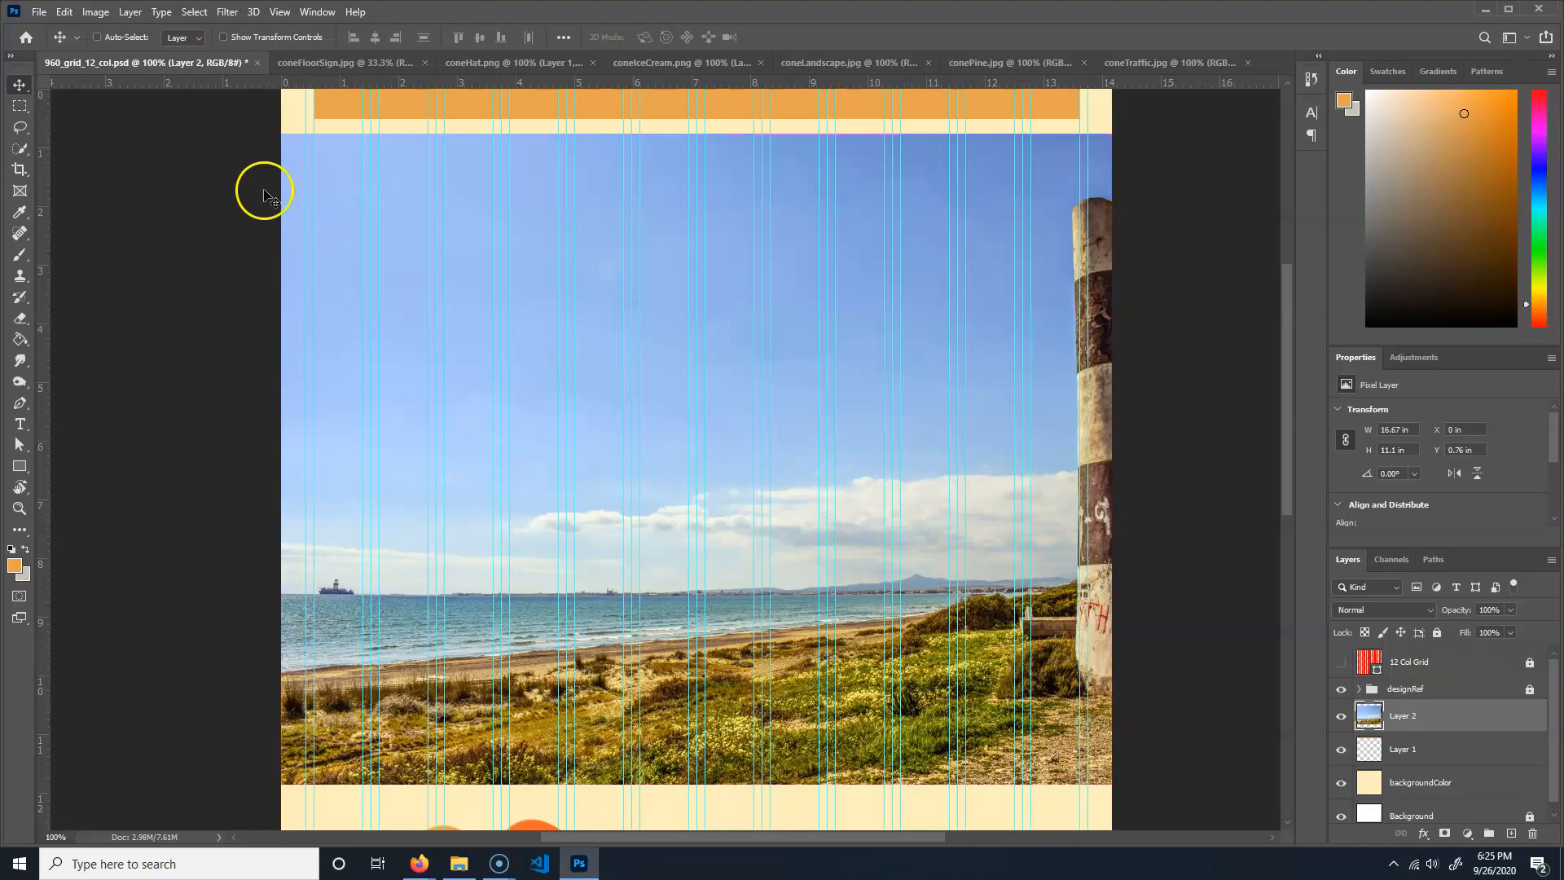
{"action": "left_click", "coordinate": [64, 13]}
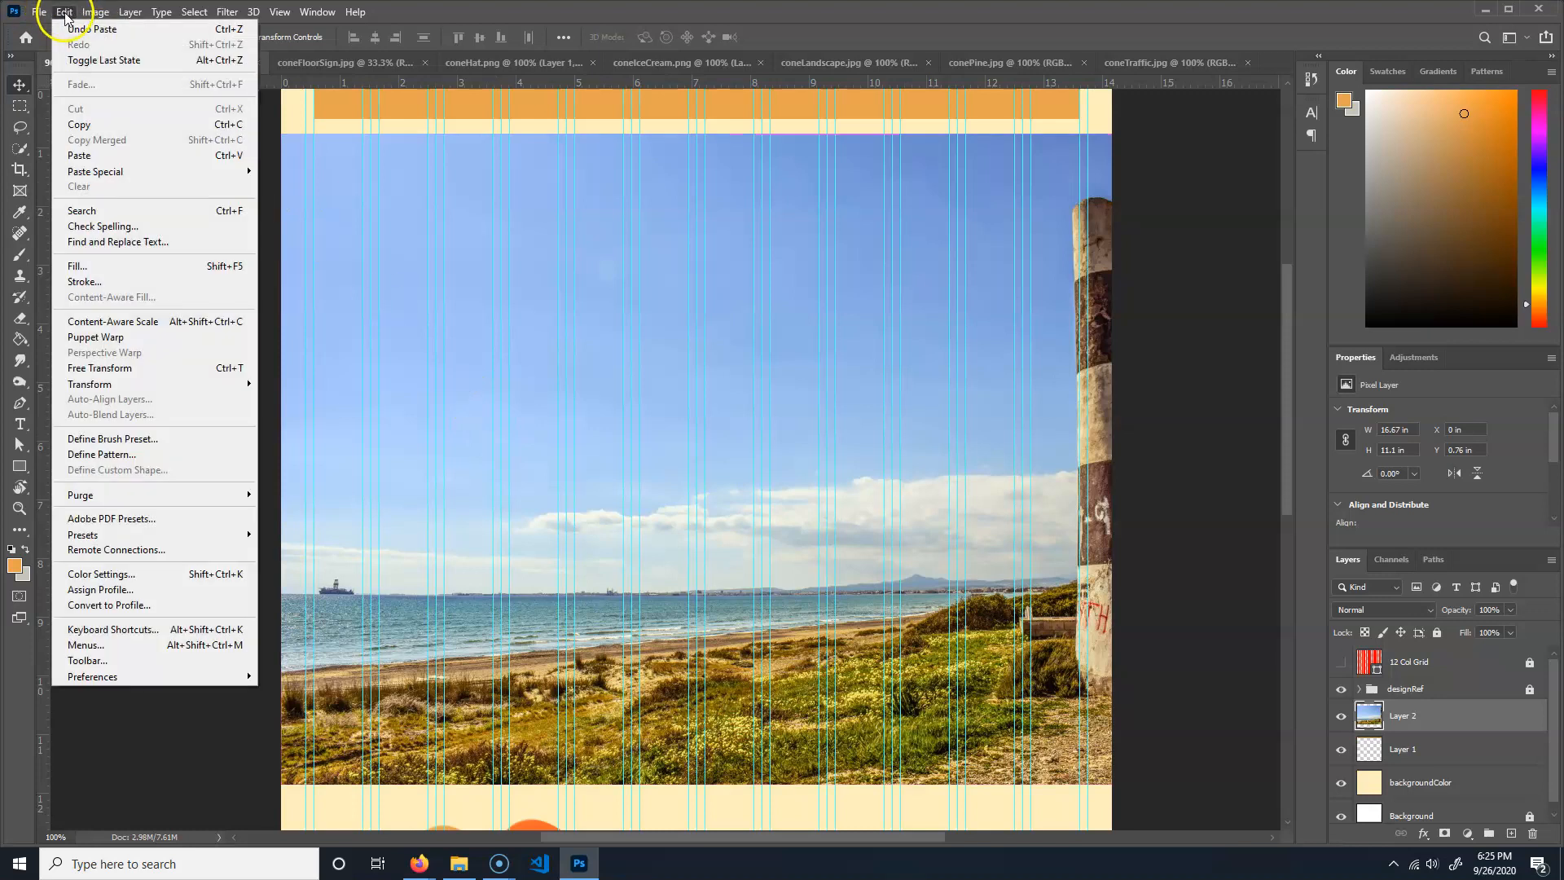
{"action": "left_click", "coordinate": [163, 13]}
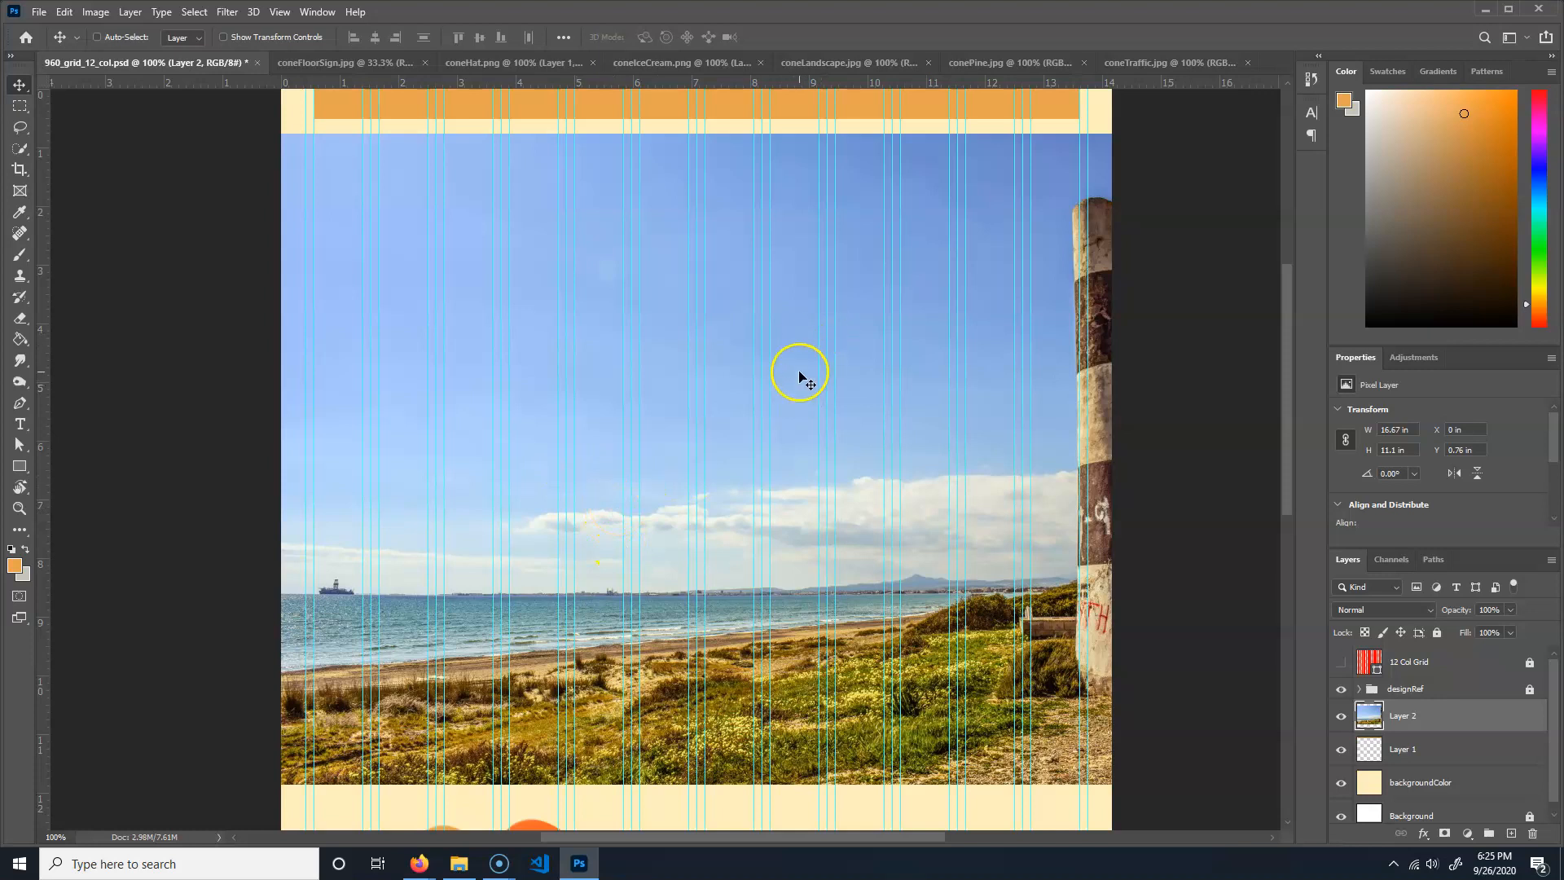
{"action": "left_click", "coordinate": [66, 12]}
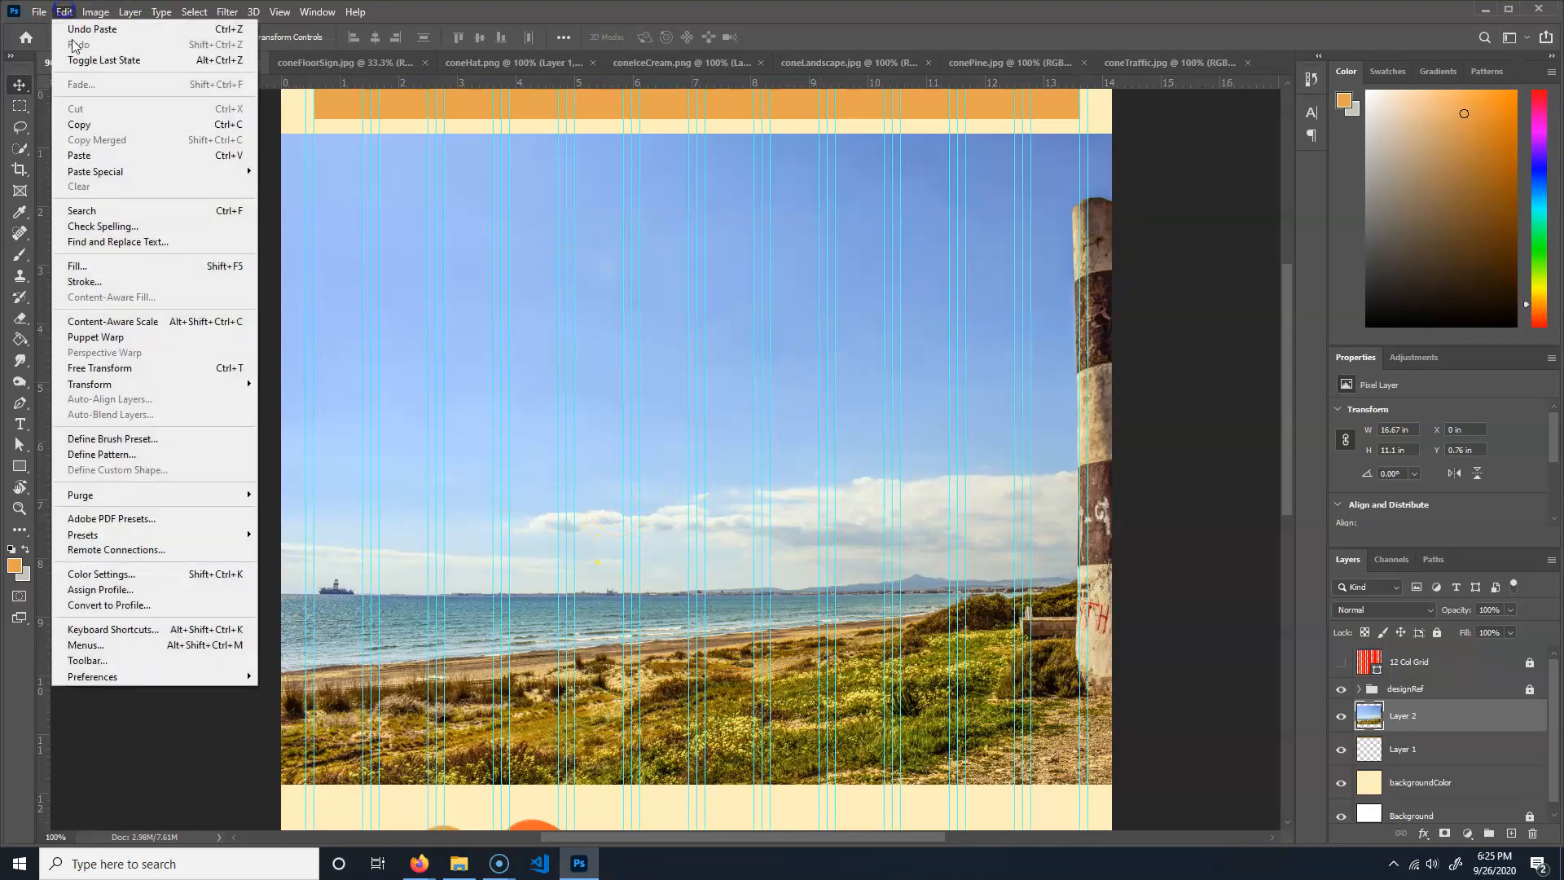
{"action": "key", "text": "Escape"}
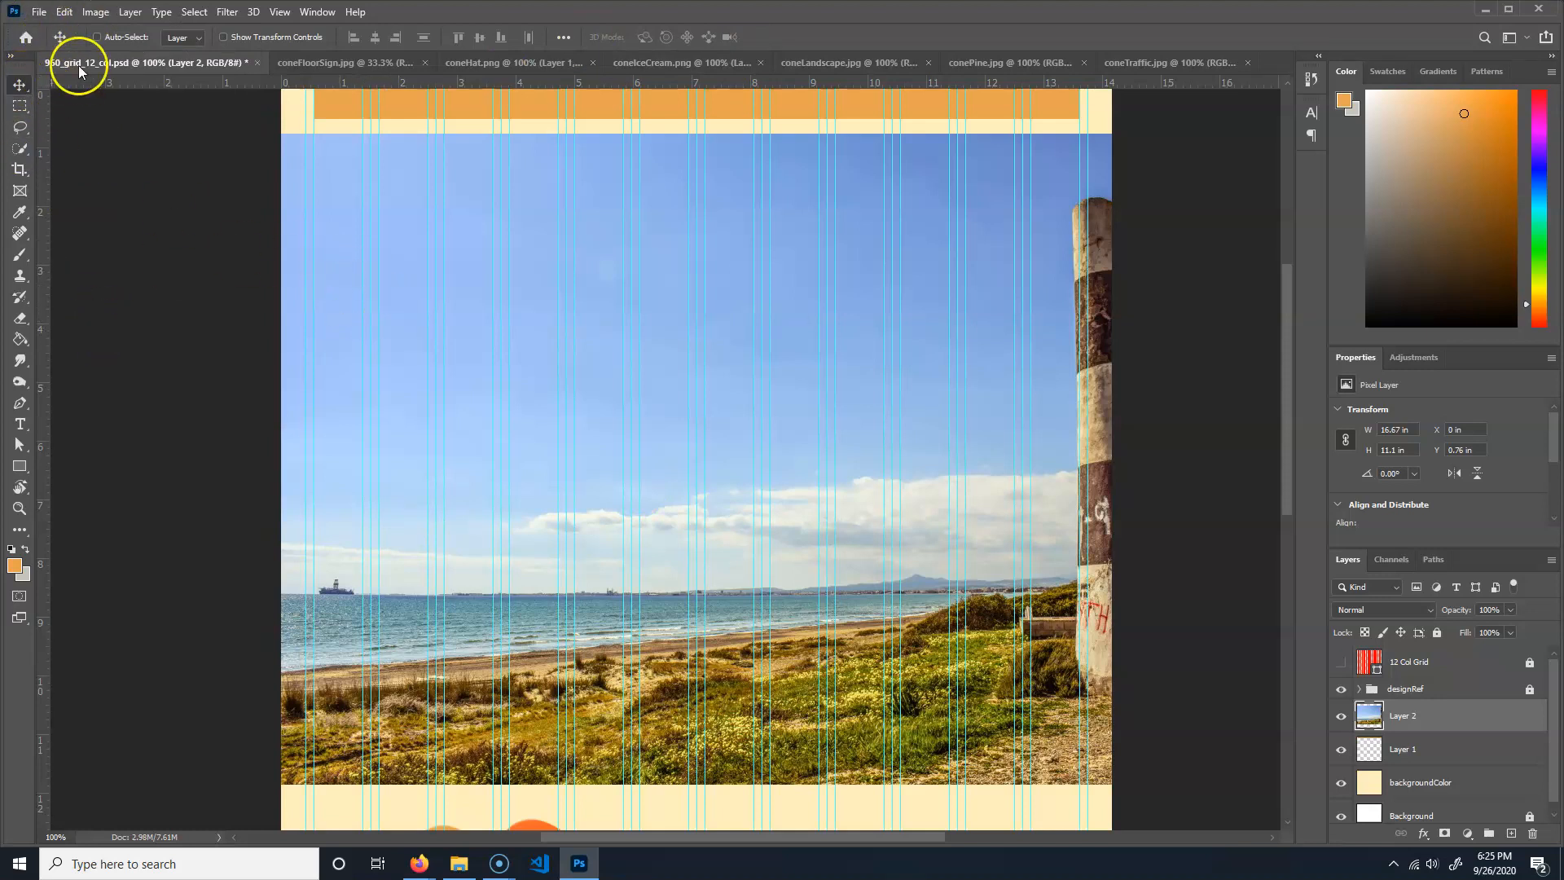
- Scale the landscape photo proportionally to about 8.61 by 5.74 in and place it directly beneath the orange bar, between the column guides
{"action": "left_click", "coordinate": [64, 13]}
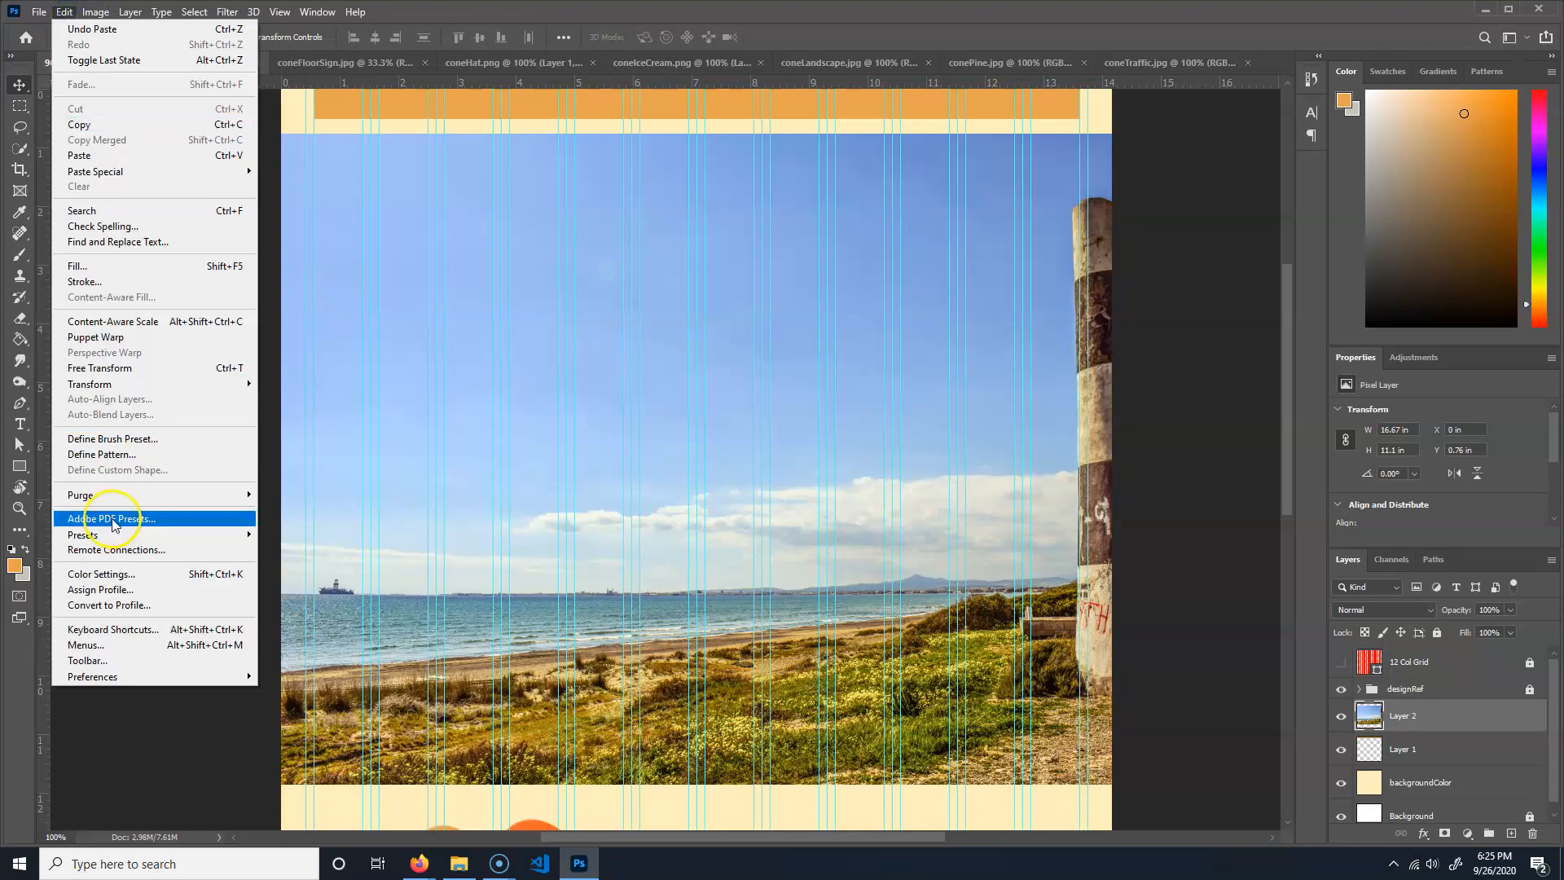
{"action": "left_click", "coordinate": [122, 368]}
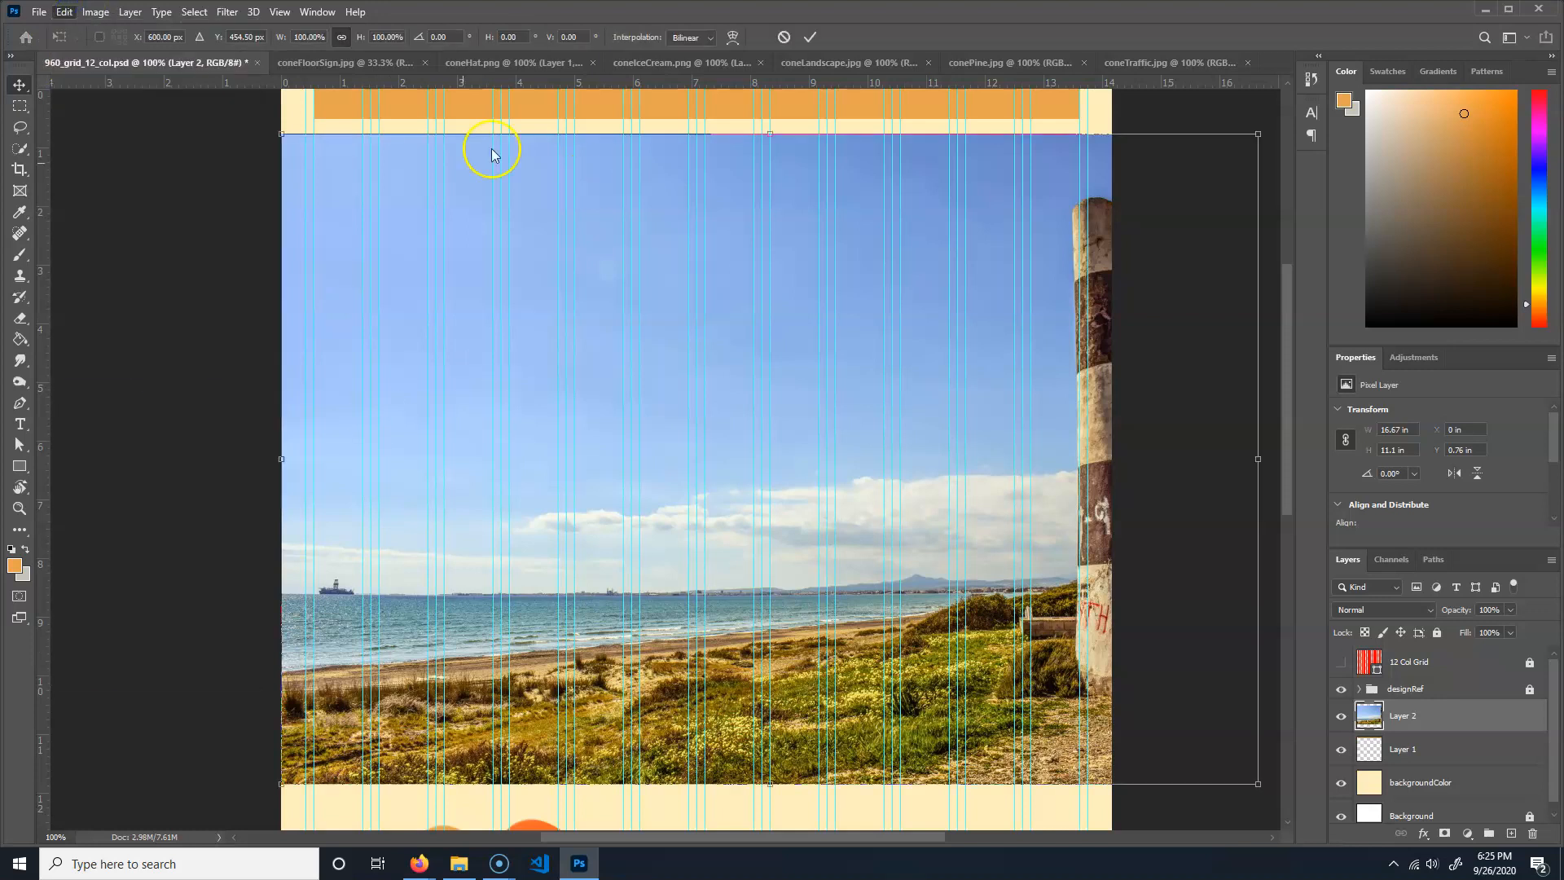
{"action": "left_click_drag", "start_coordinate": [281, 133], "coordinate": [740, 423]}
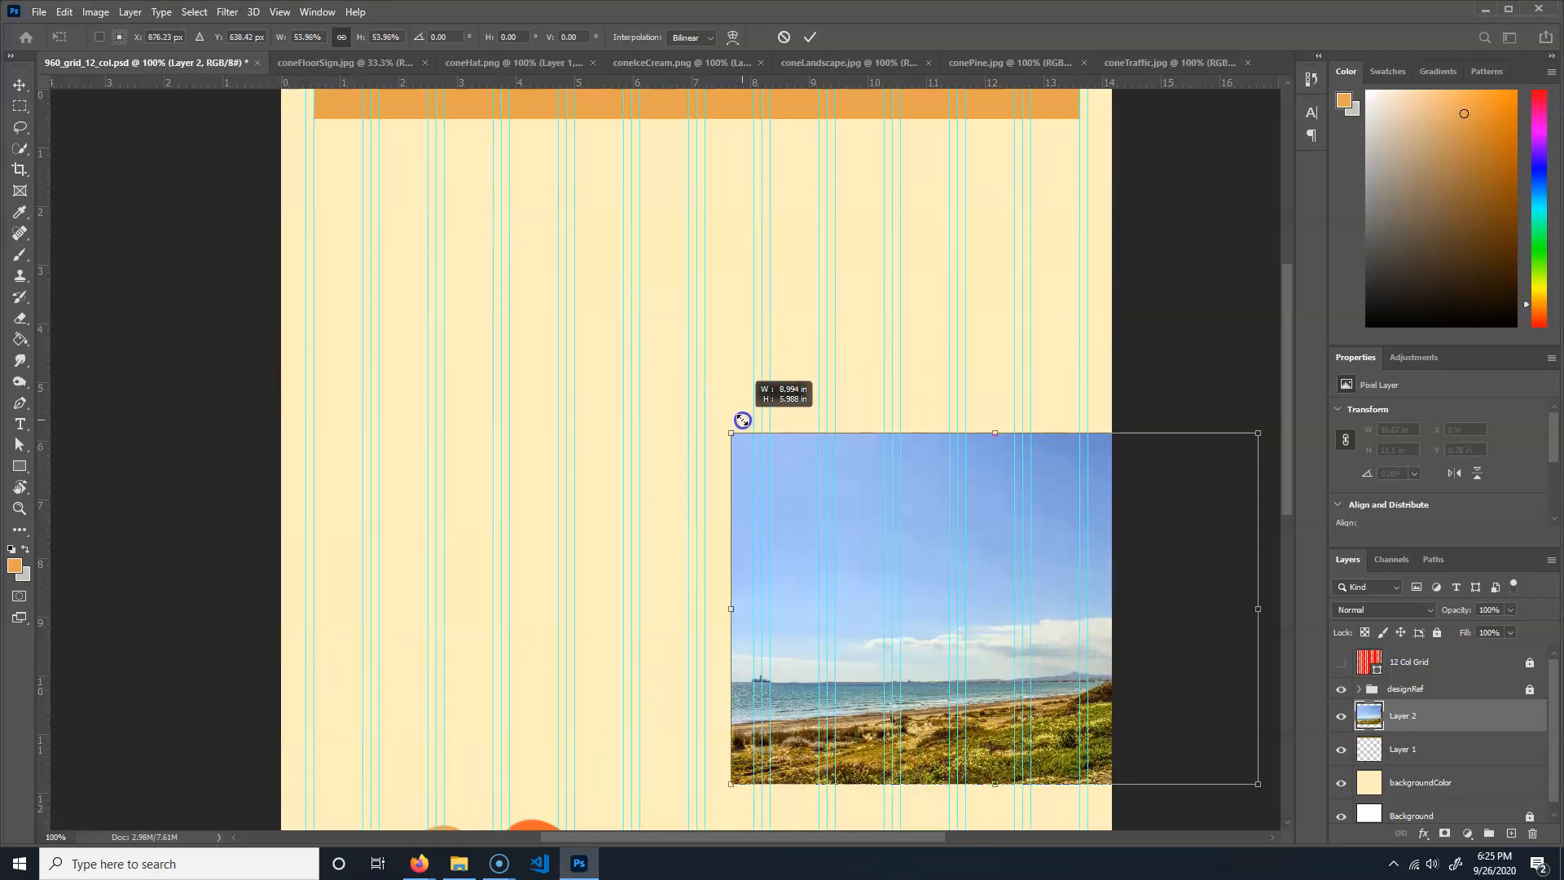
{"action": "left_click_drag", "start_coordinate": [859, 569], "coordinate": [551, 298]}
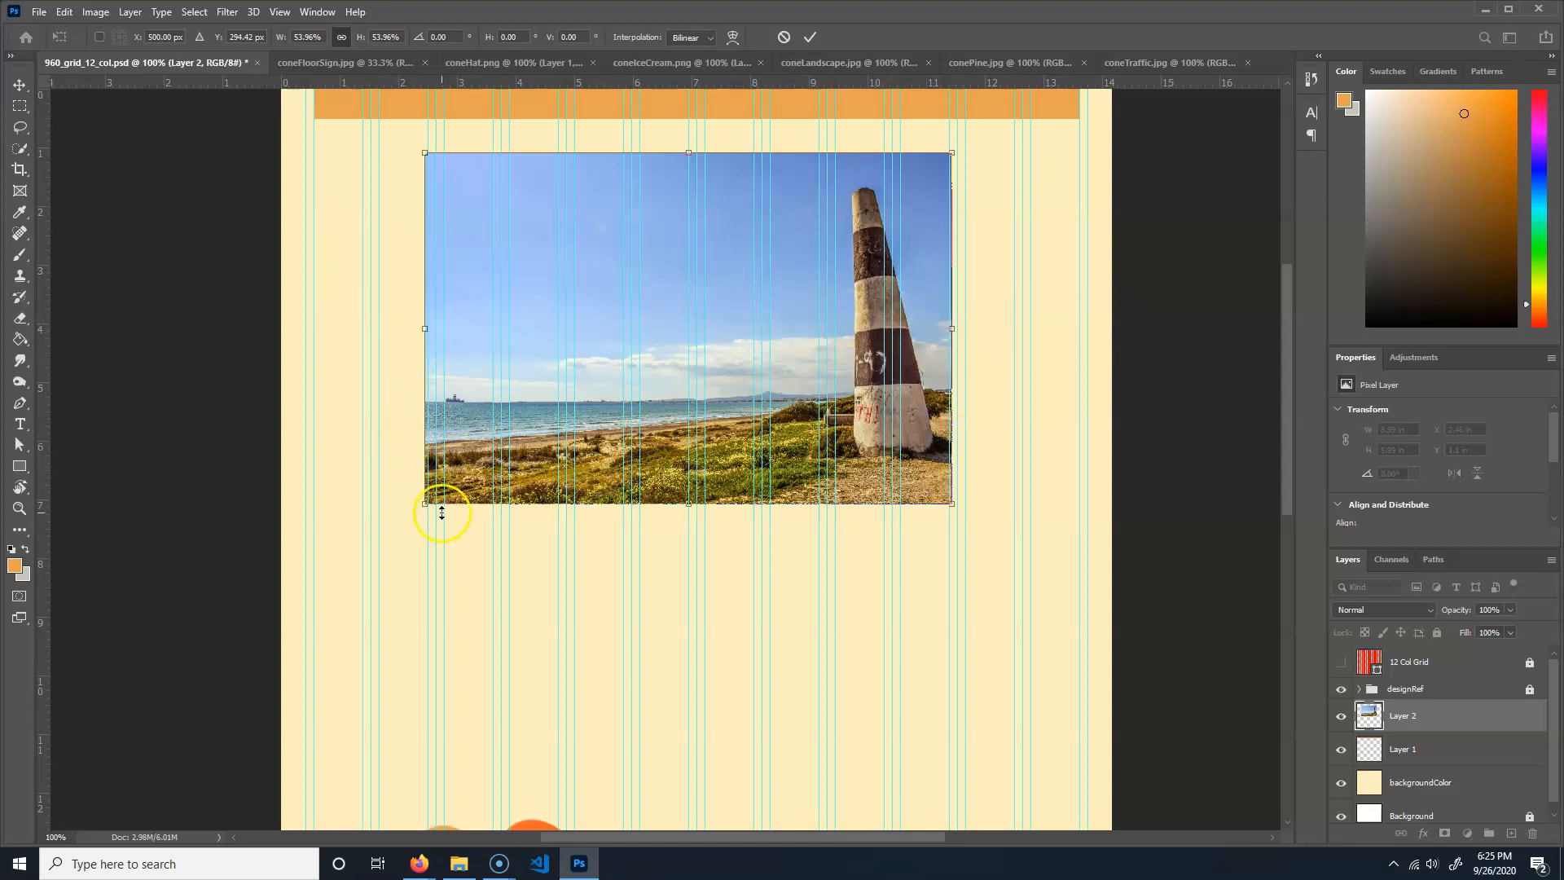
{"action": "mouse_move", "coordinate": [426, 502]}
{"action": "left_mouse_down"}
{"action": "mouse_move", "coordinate": [454, 480]}
{"action": "mouse_move", "coordinate": [443, 492]}
{"action": "left_mouse_up"}
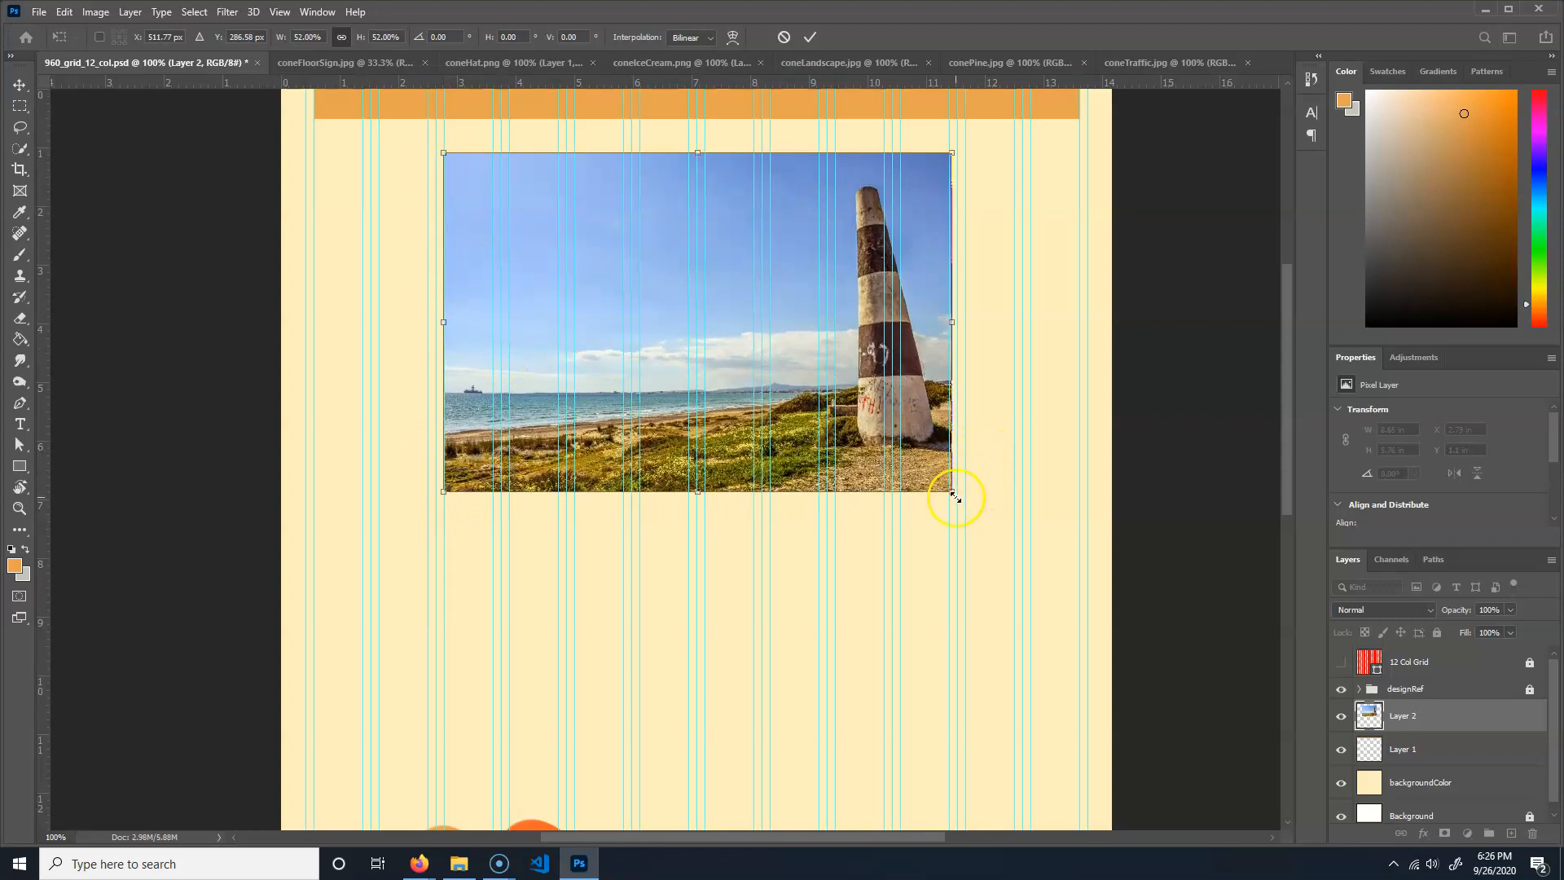
{"action": "left_click_drag", "start_coordinate": [952, 491], "coordinate": [947, 494]}
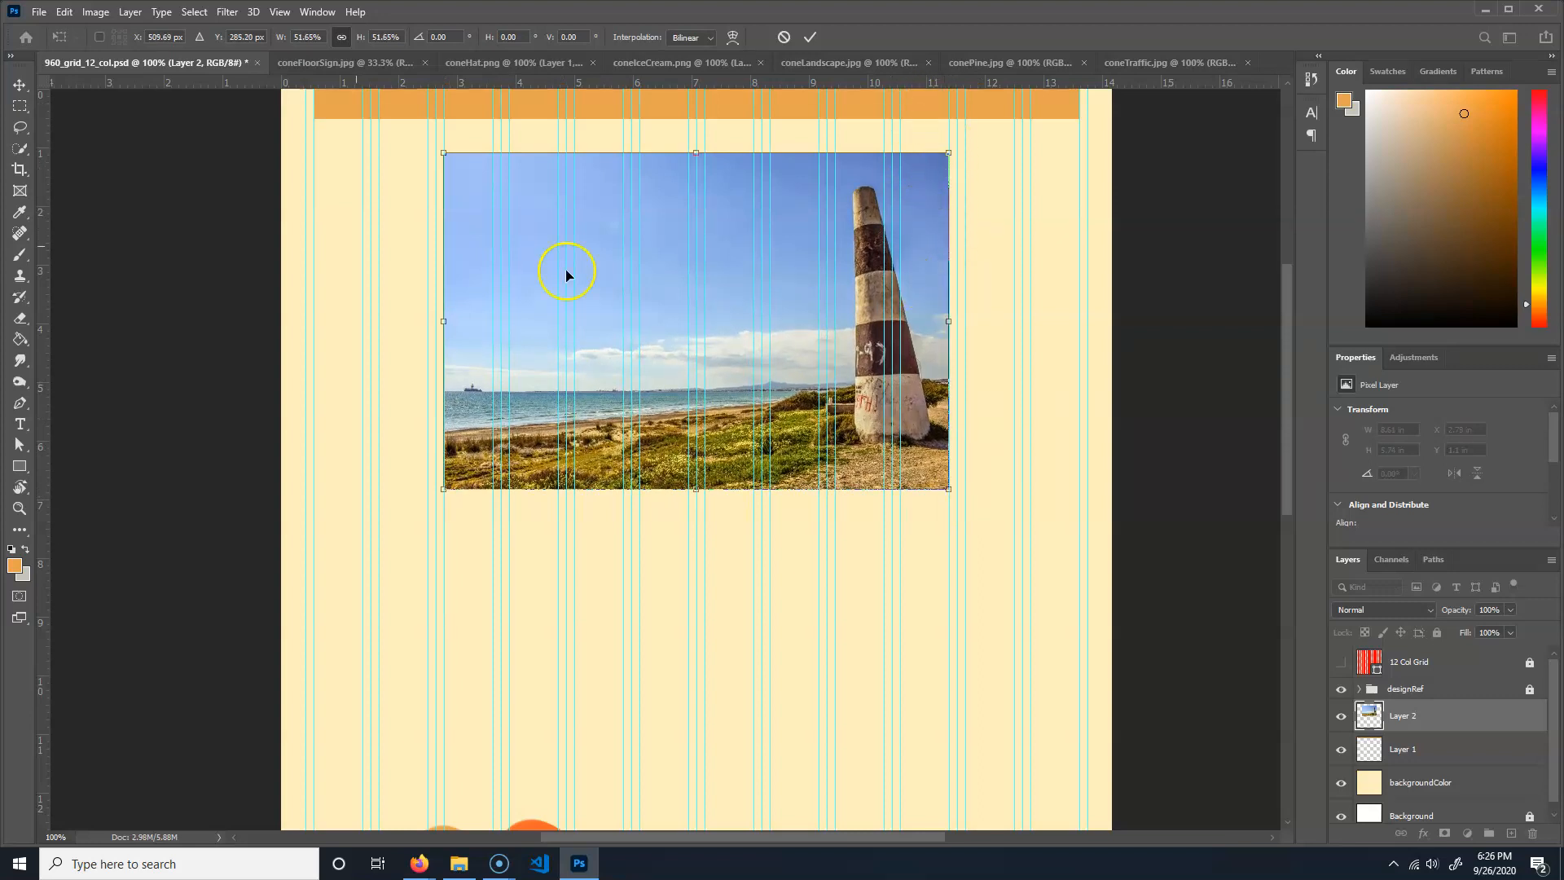
{"action": "key", "text": "Return"}
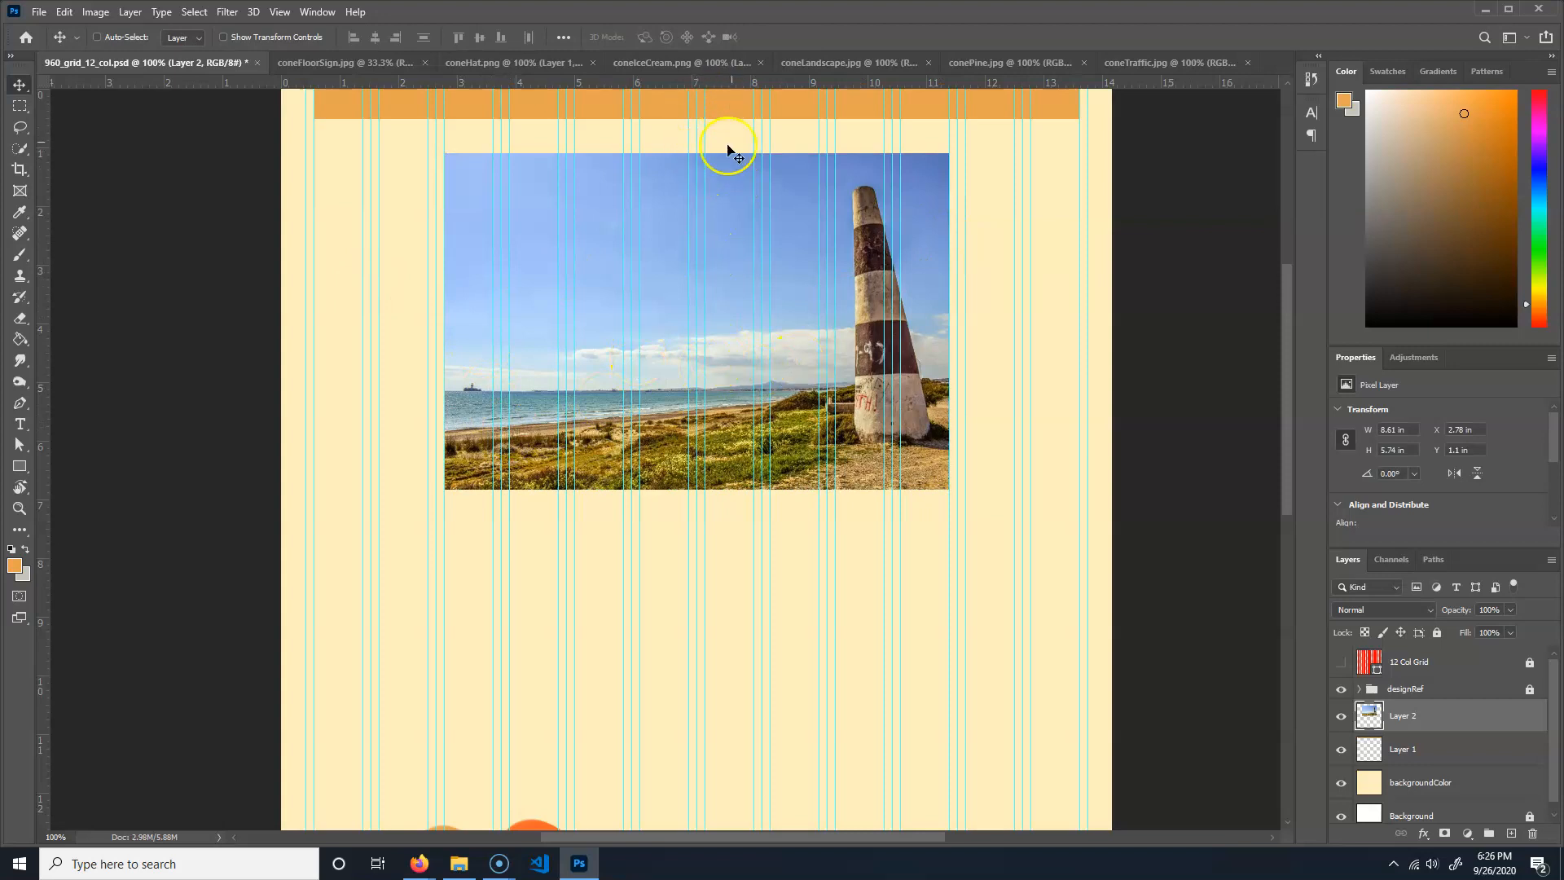
{"action": "left_click_drag", "start_coordinate": [727, 409], "coordinate": [727, 375]}
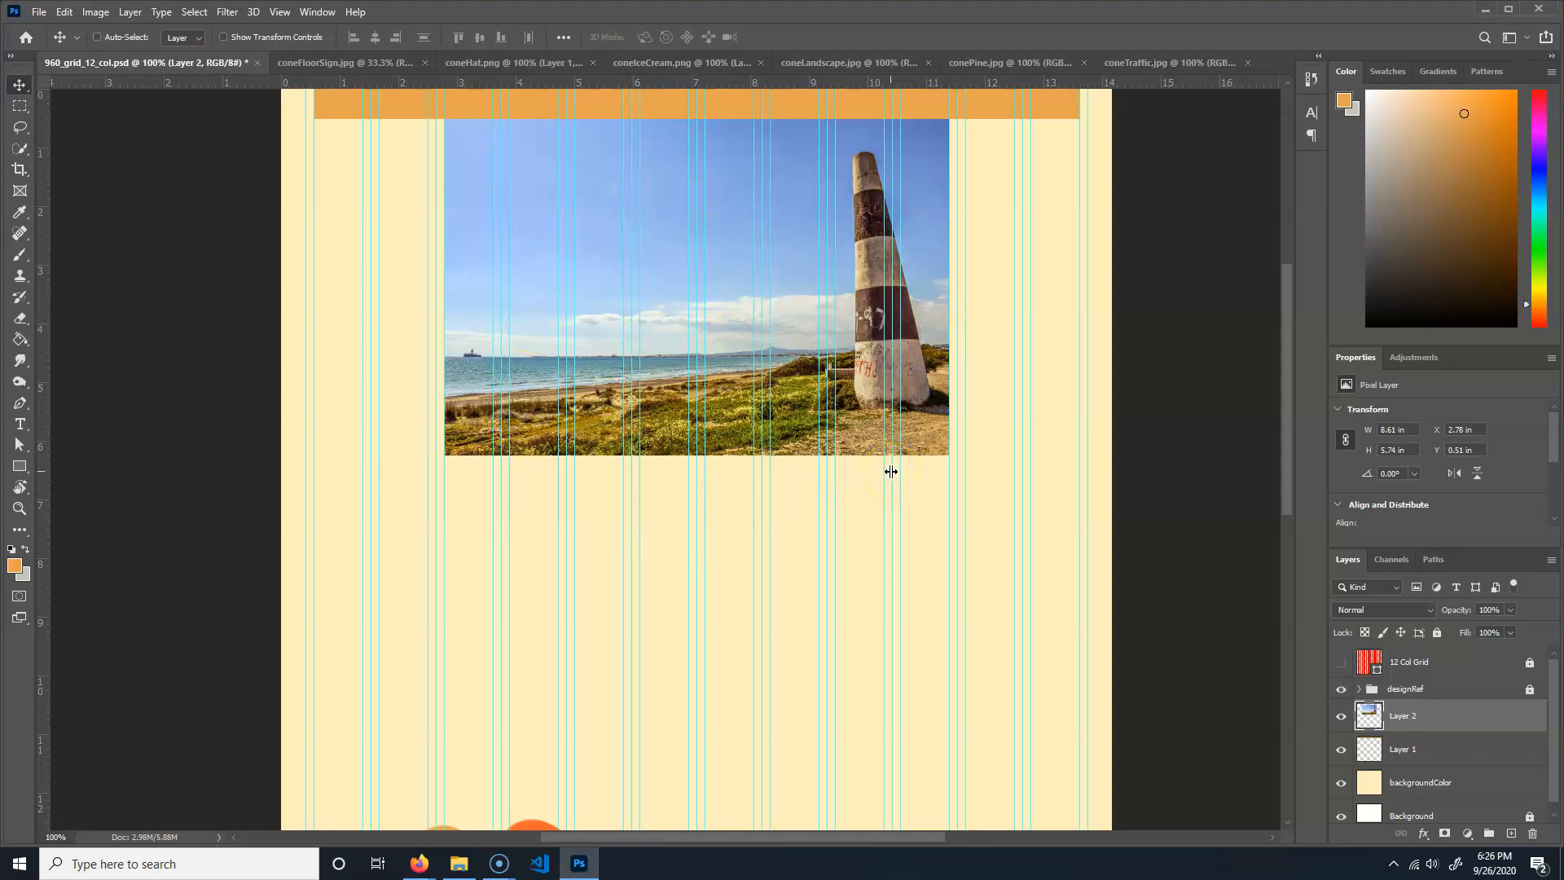
- Rename the landscape photo's layer as callToAction and the orange bar's layer as navbar
{"action": "double_click", "coordinate": [1401, 715]}
{"action": "left_click", "coordinate": [1371, 743]}
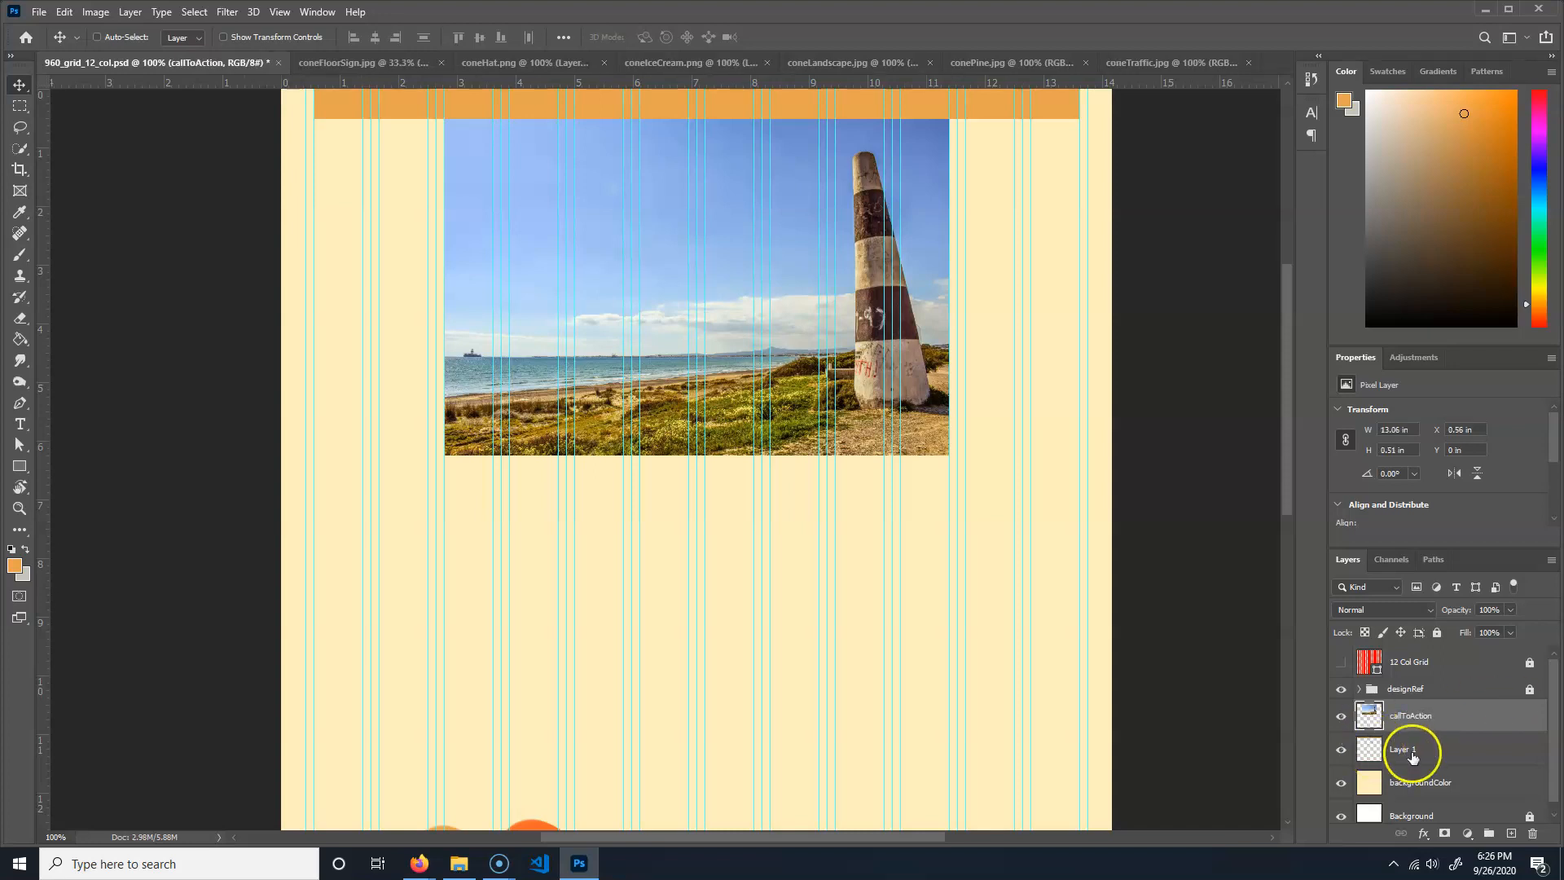
{"action": "double_click", "coordinate": [1405, 749]}
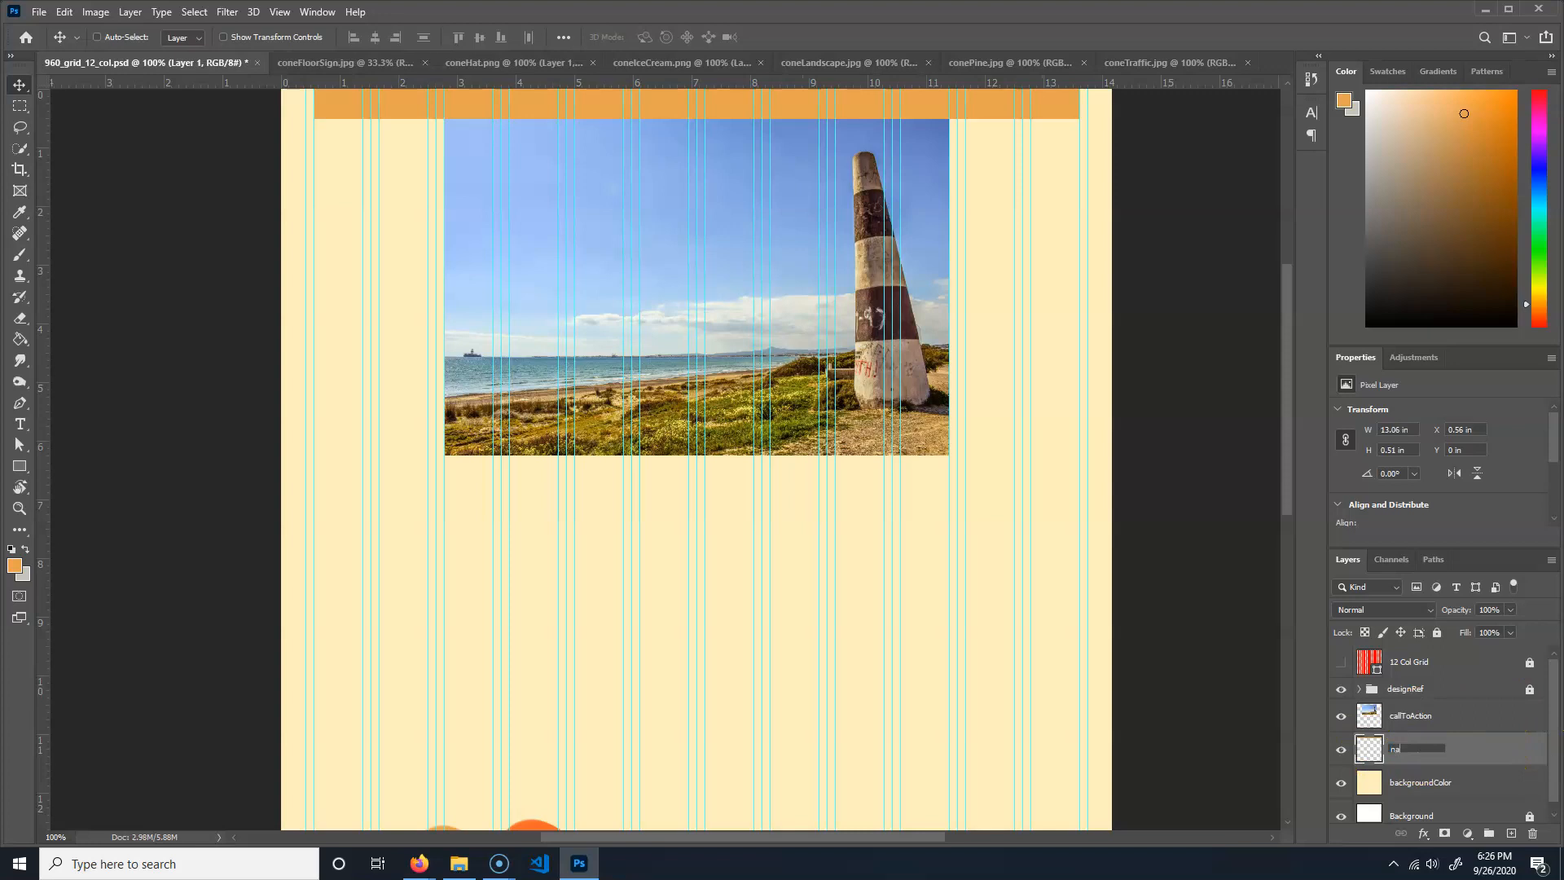
{"action": "key", "text": "Return"}
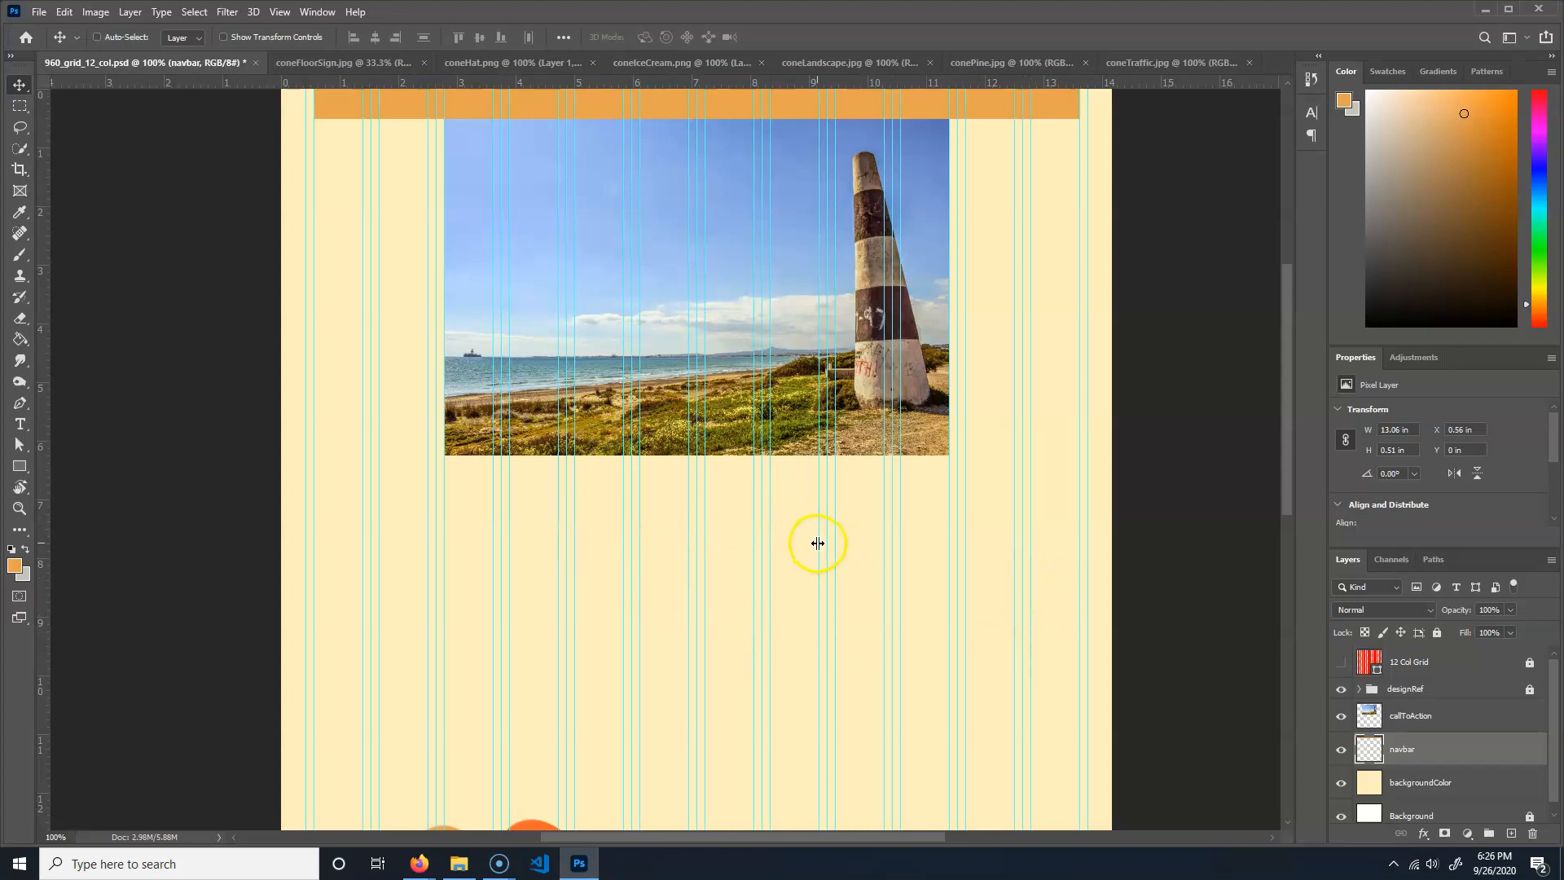
- Copy the whole conePine.jpg image and paste it above the callToAction layer in 960_grid_12_col.psd
{"action": "left_click", "coordinate": [348, 72]}
{"action": "left_click", "coordinate": [628, 65]}
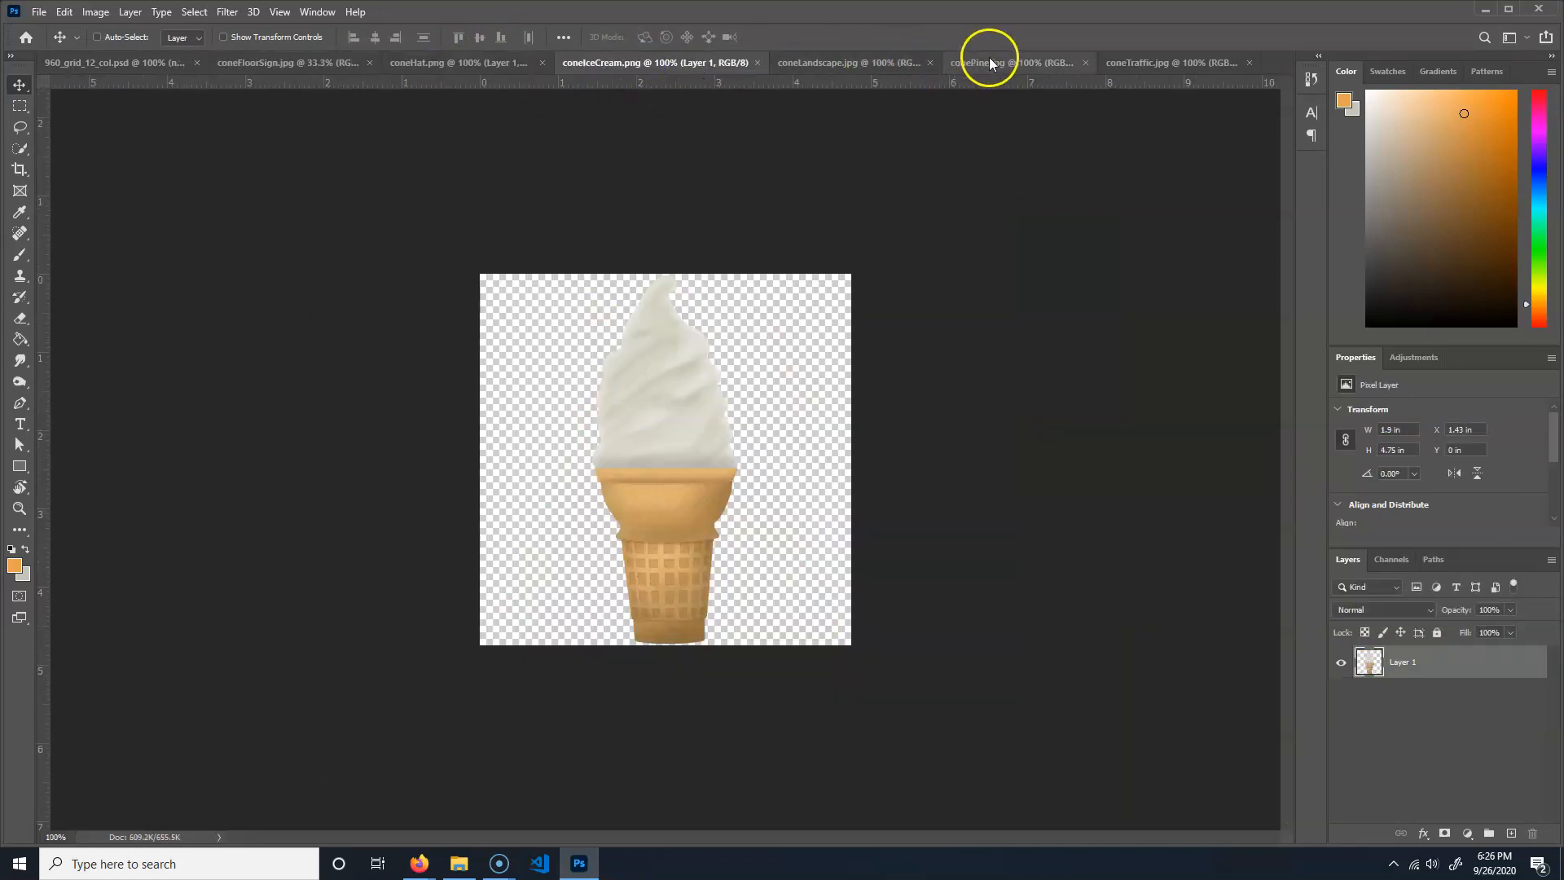
{"action": "left_click", "coordinate": [989, 63]}
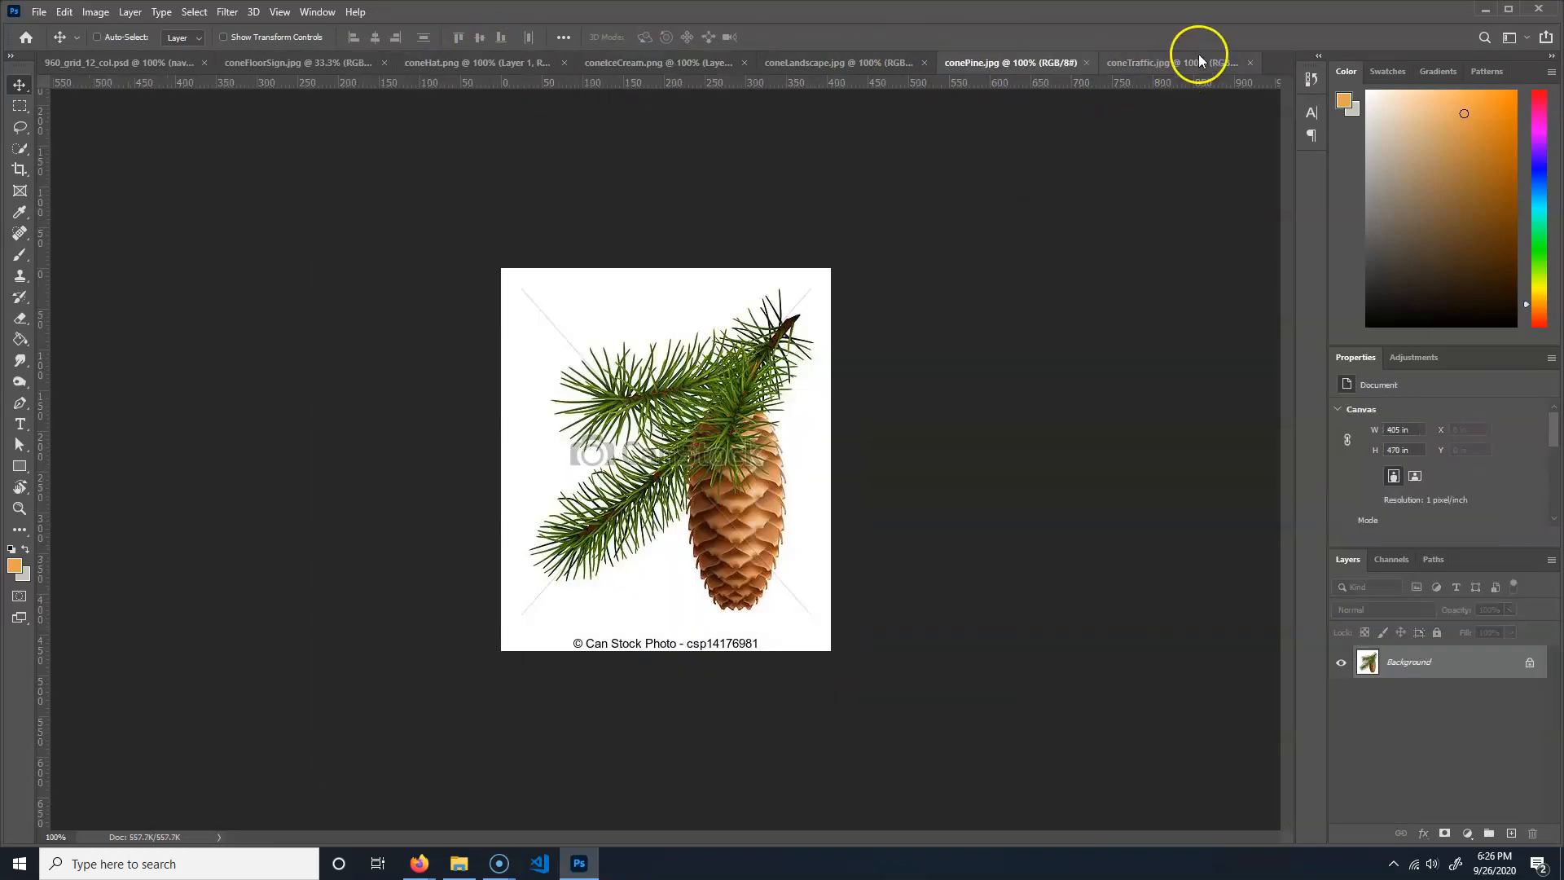
{"action": "left_click", "coordinate": [1180, 64]}
{"action": "left_click", "coordinate": [1011, 60]}
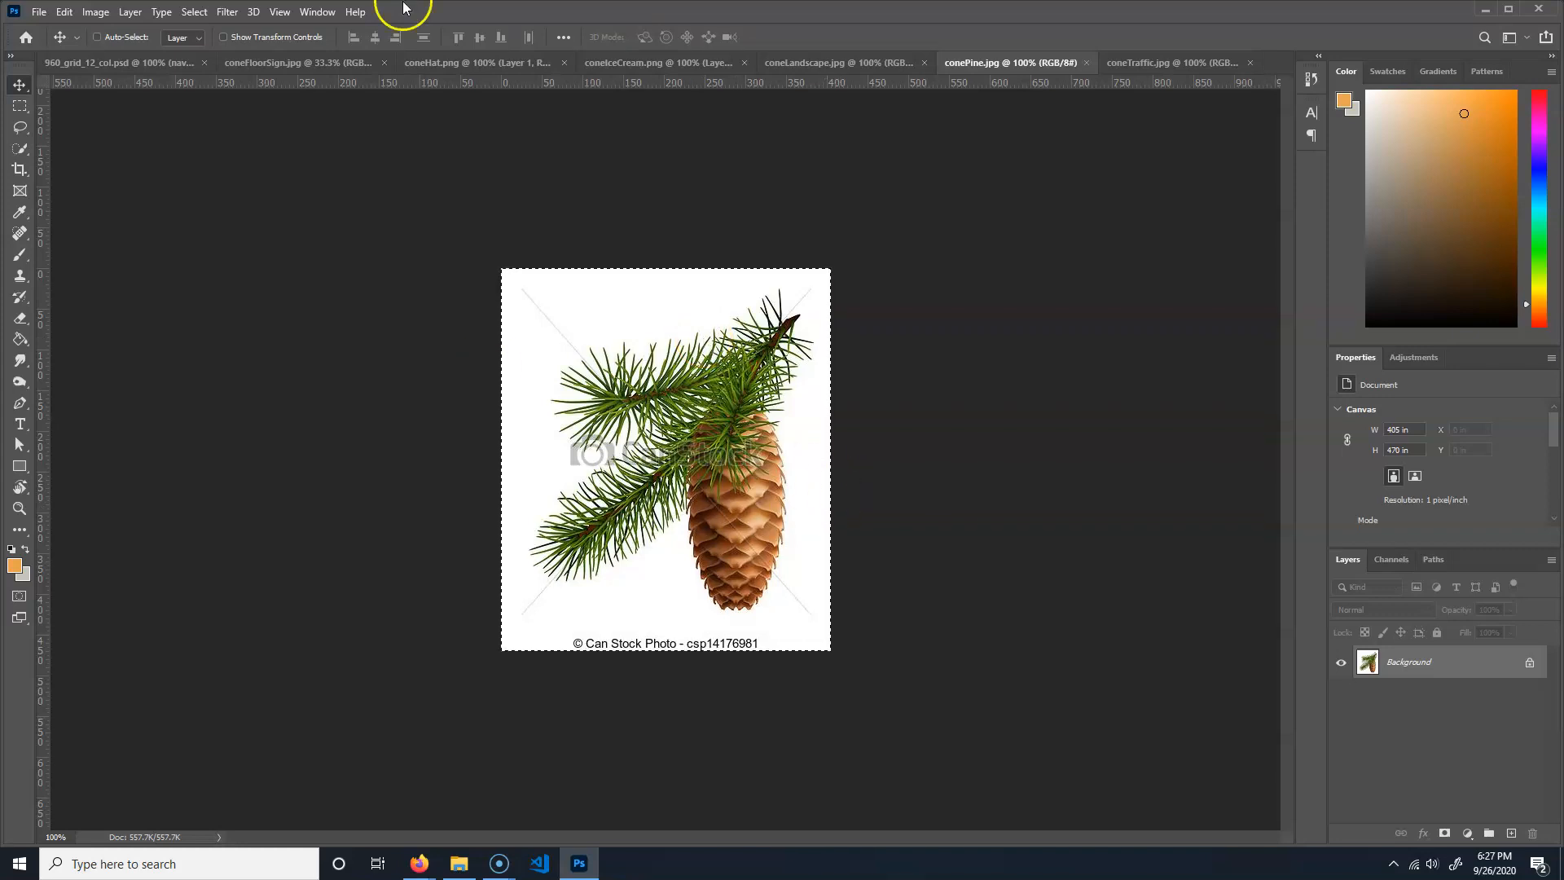
{"action": "left_click", "coordinate": [117, 66]}
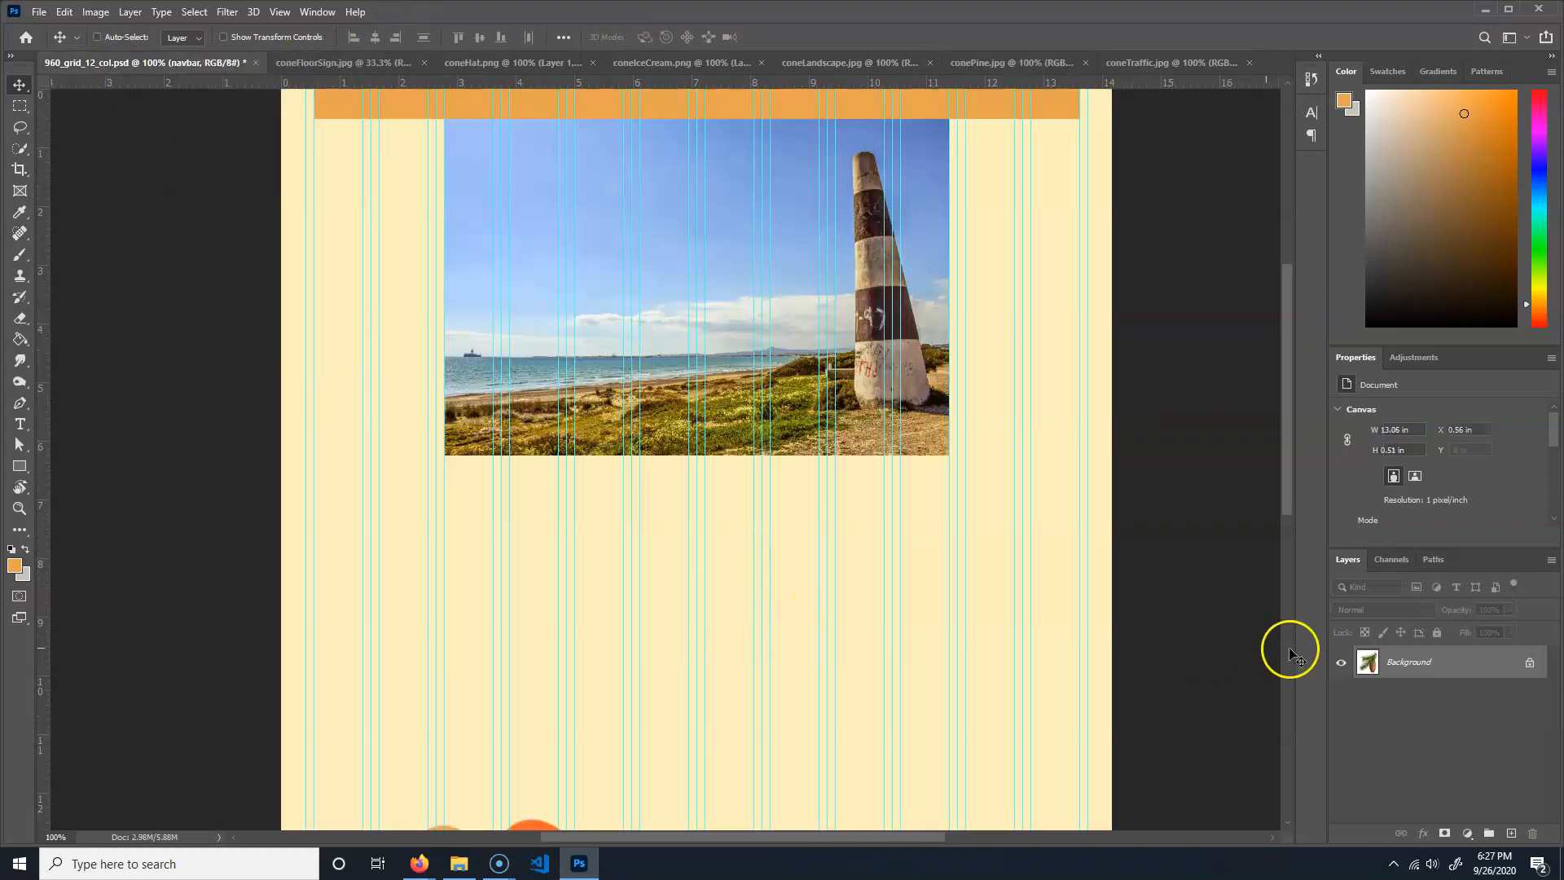
{"action": "left_click", "coordinate": [1413, 721]}
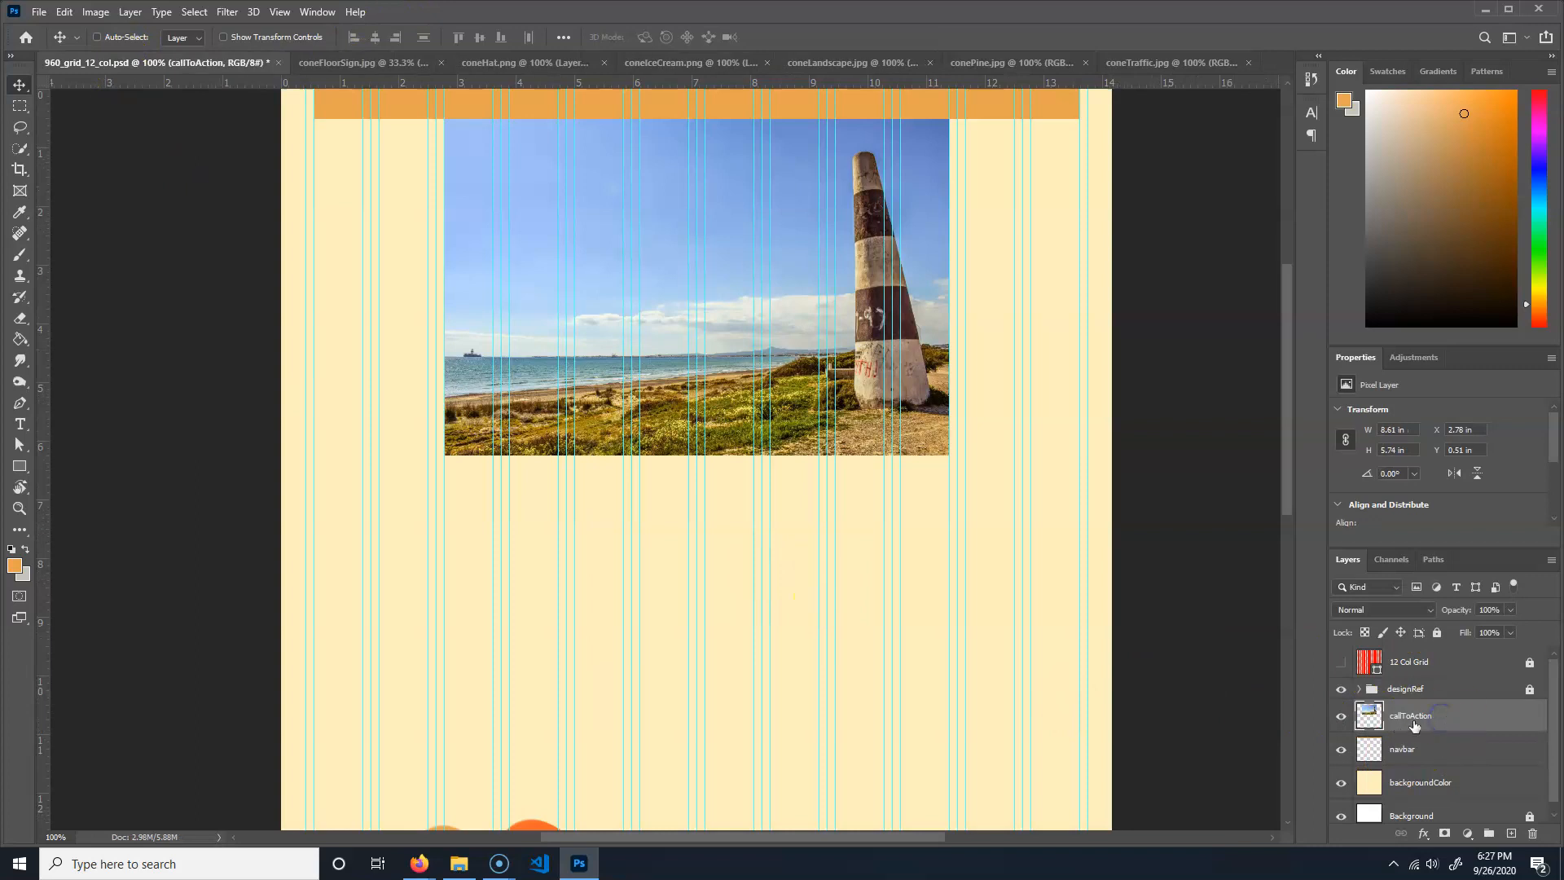
{"action": "key", "text": "ctrl+v"}
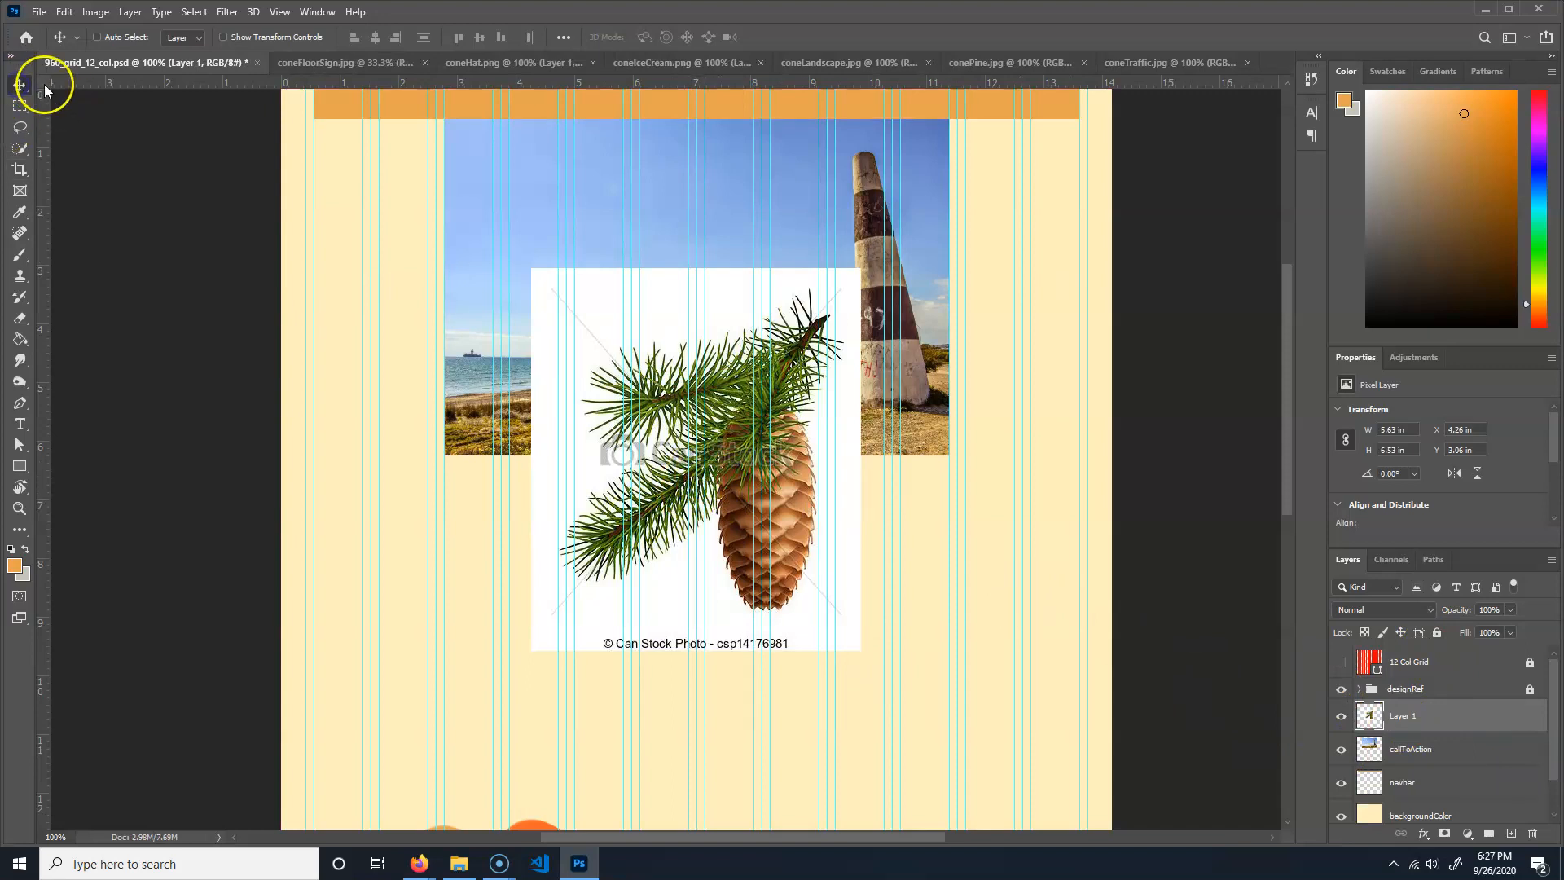
- Move the pine cone image to the first column just below the landscape photo and scale it to about 1.94 by 2.26 in
{"action": "left_click_drag", "start_coordinate": [656, 493], "coordinate": [452, 668]}
{"action": "scroll", "coordinate": [712, 576], "scroll_direction": "down", "scroll_amount": 3}
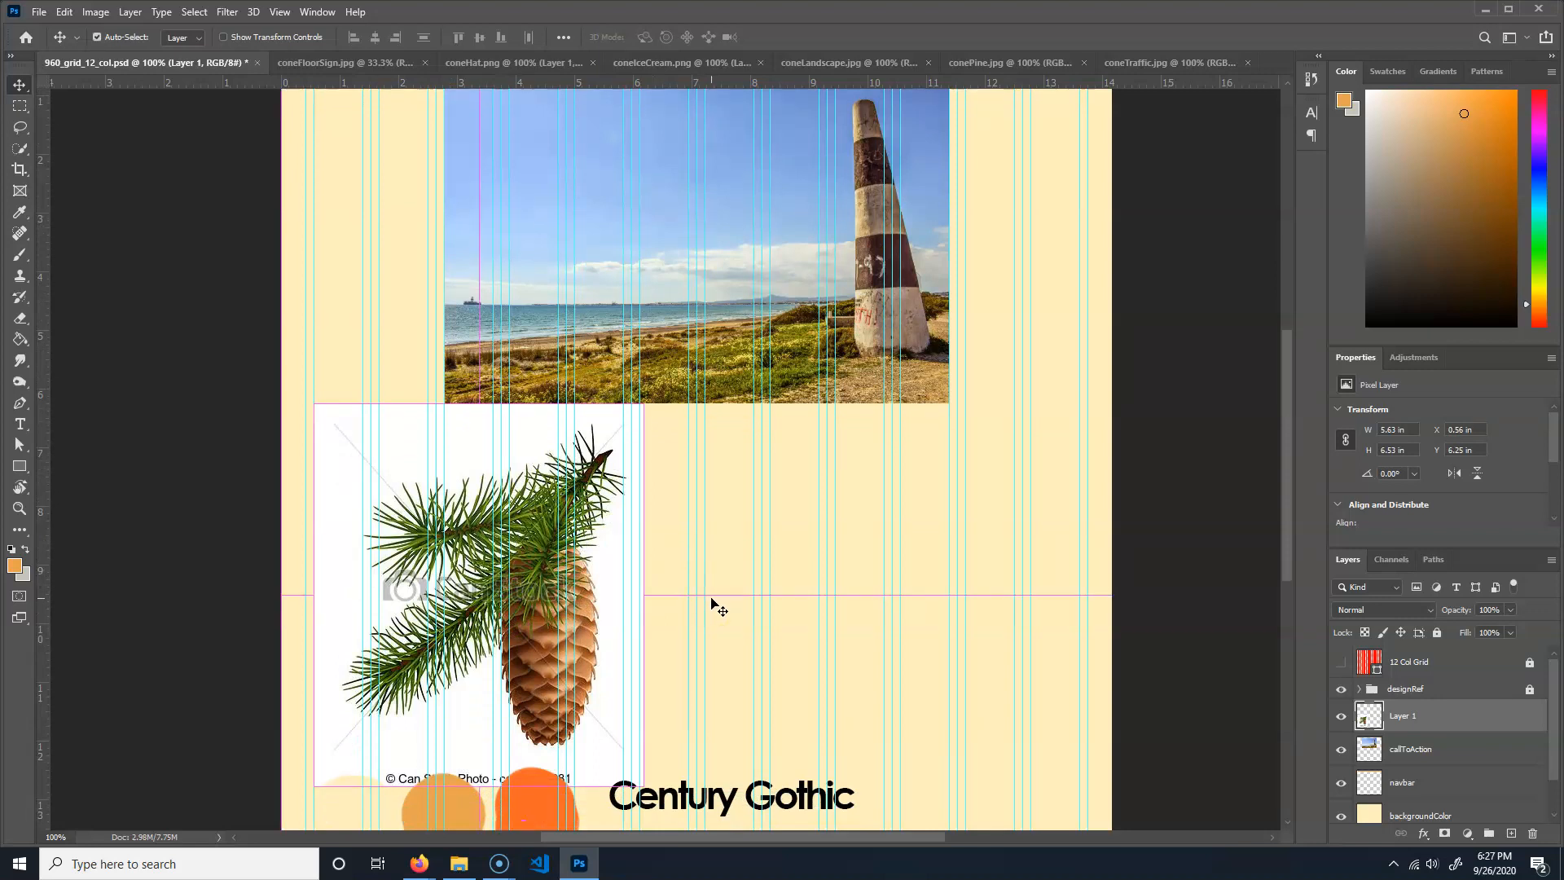
{"action": "key", "text": "ctrl+t"}
{"action": "left_click_drag", "start_coordinate": [640, 784], "coordinate": [390, 568]}
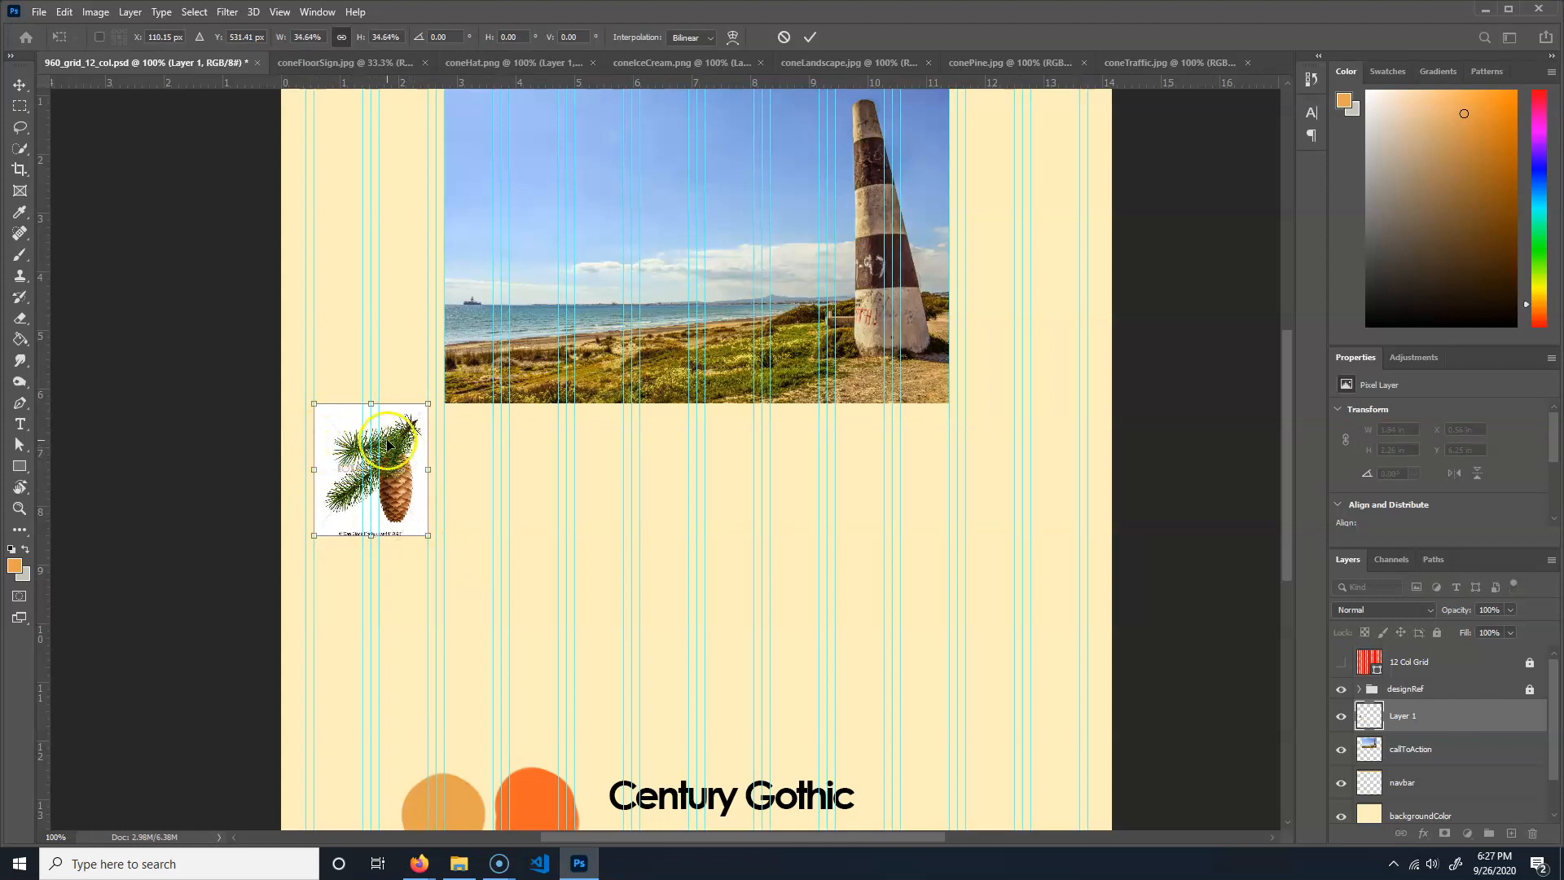
{"action": "key", "text": "Return"}
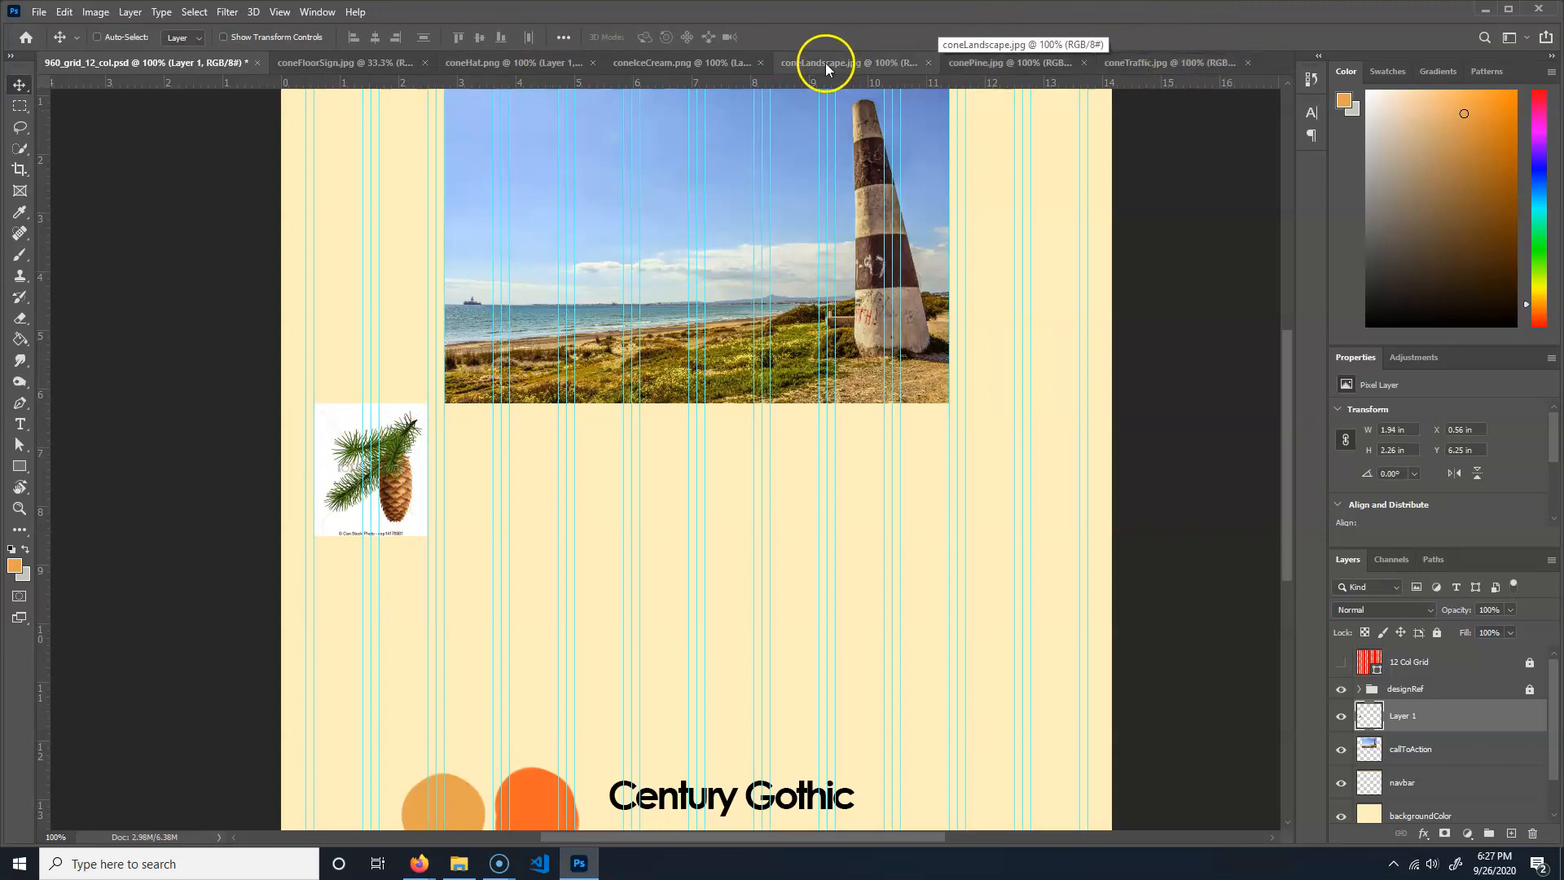
- Copy the whole coneIceCream.png image and paste it into 960_grid_12_col.psd
{"action": "left_click", "coordinate": [672, 64]}
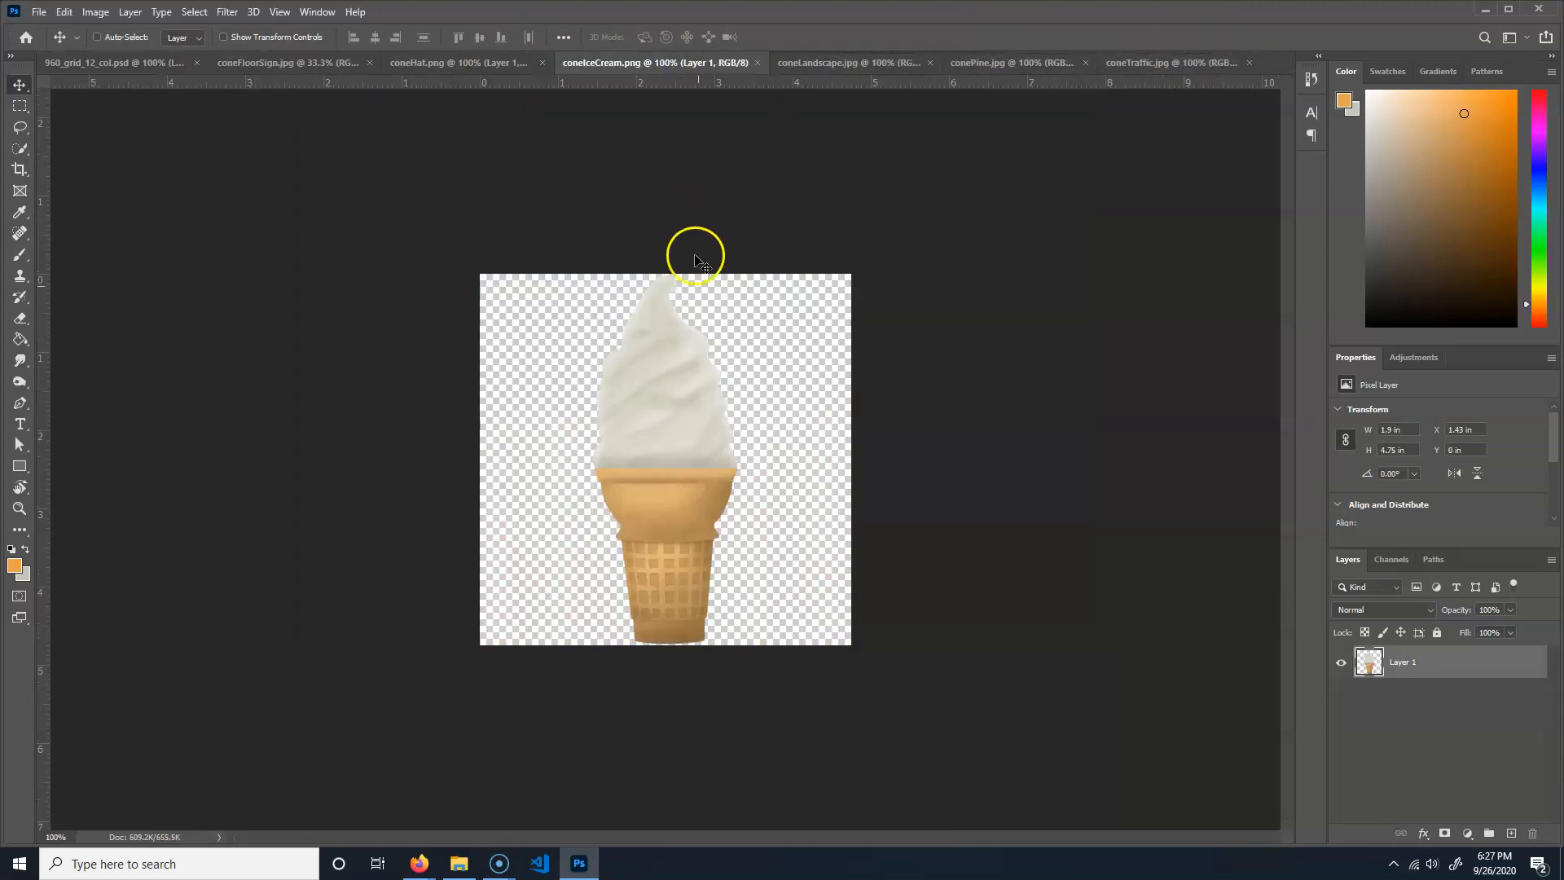
{"action": "key", "text": "ctrl+a"}
{"action": "left_click", "coordinate": [98, 64]}
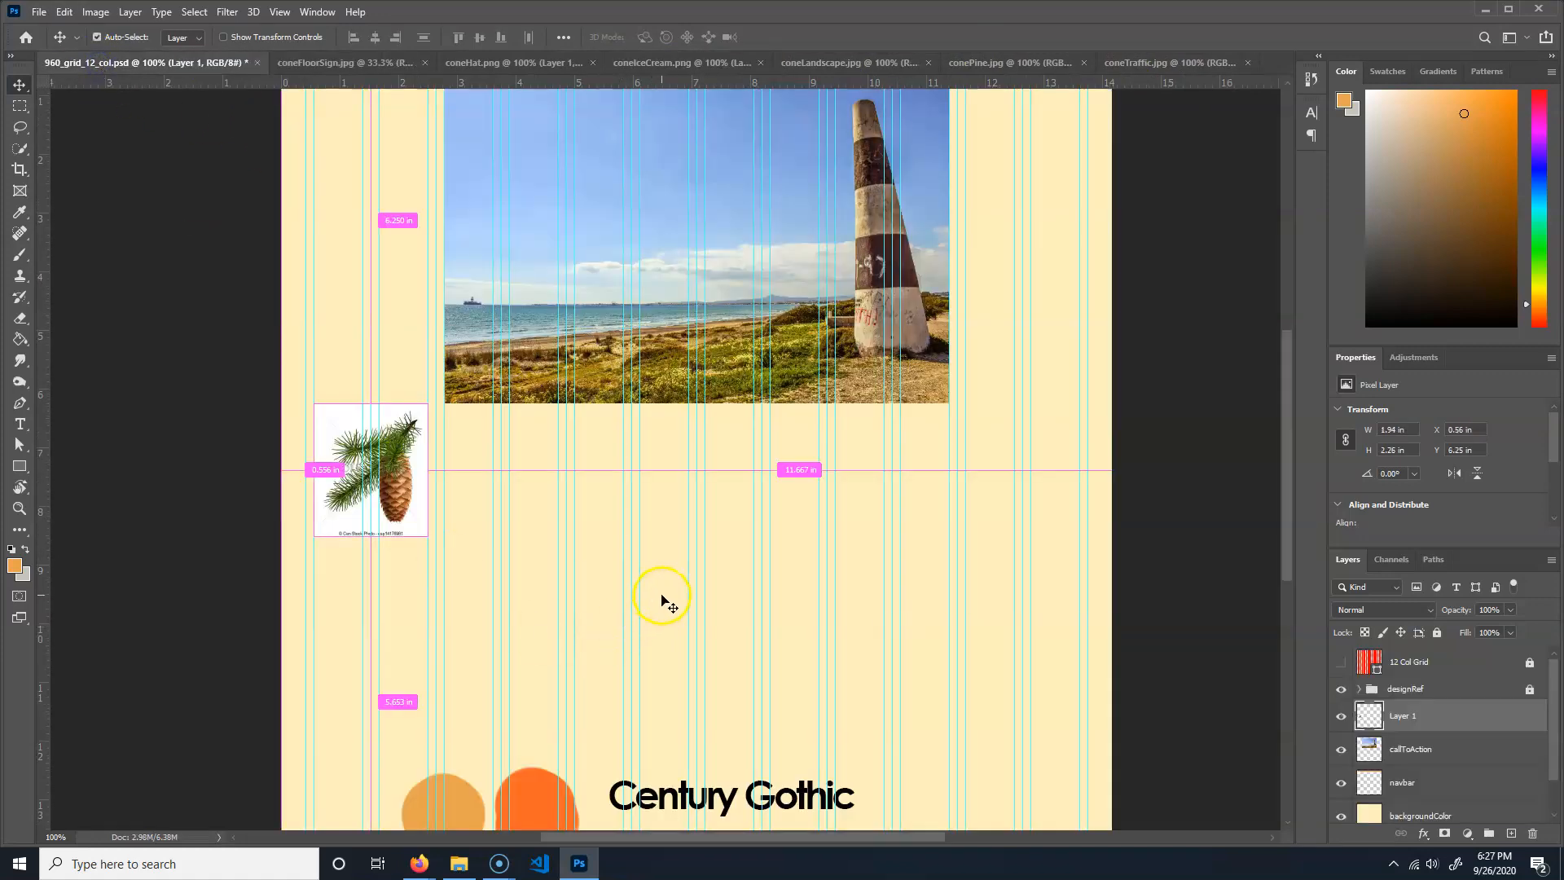
{"action": "key", "text": "ctrl+v"}
- Place the ice cream cone beside the pine cone, under the landscape photo, and scale it to about 1.93 by 4.85 in
{"action": "left_click_drag", "start_coordinate": [733, 481], "coordinate": [633, 527]}
{"action": "key", "text": "ctrl+t"}
{"action": "left_click_drag", "start_coordinate": [637, 469], "coordinate": [559, 555]}
{"action": "left_click_drag", "start_coordinate": [589, 774], "coordinate": [576, 680]}
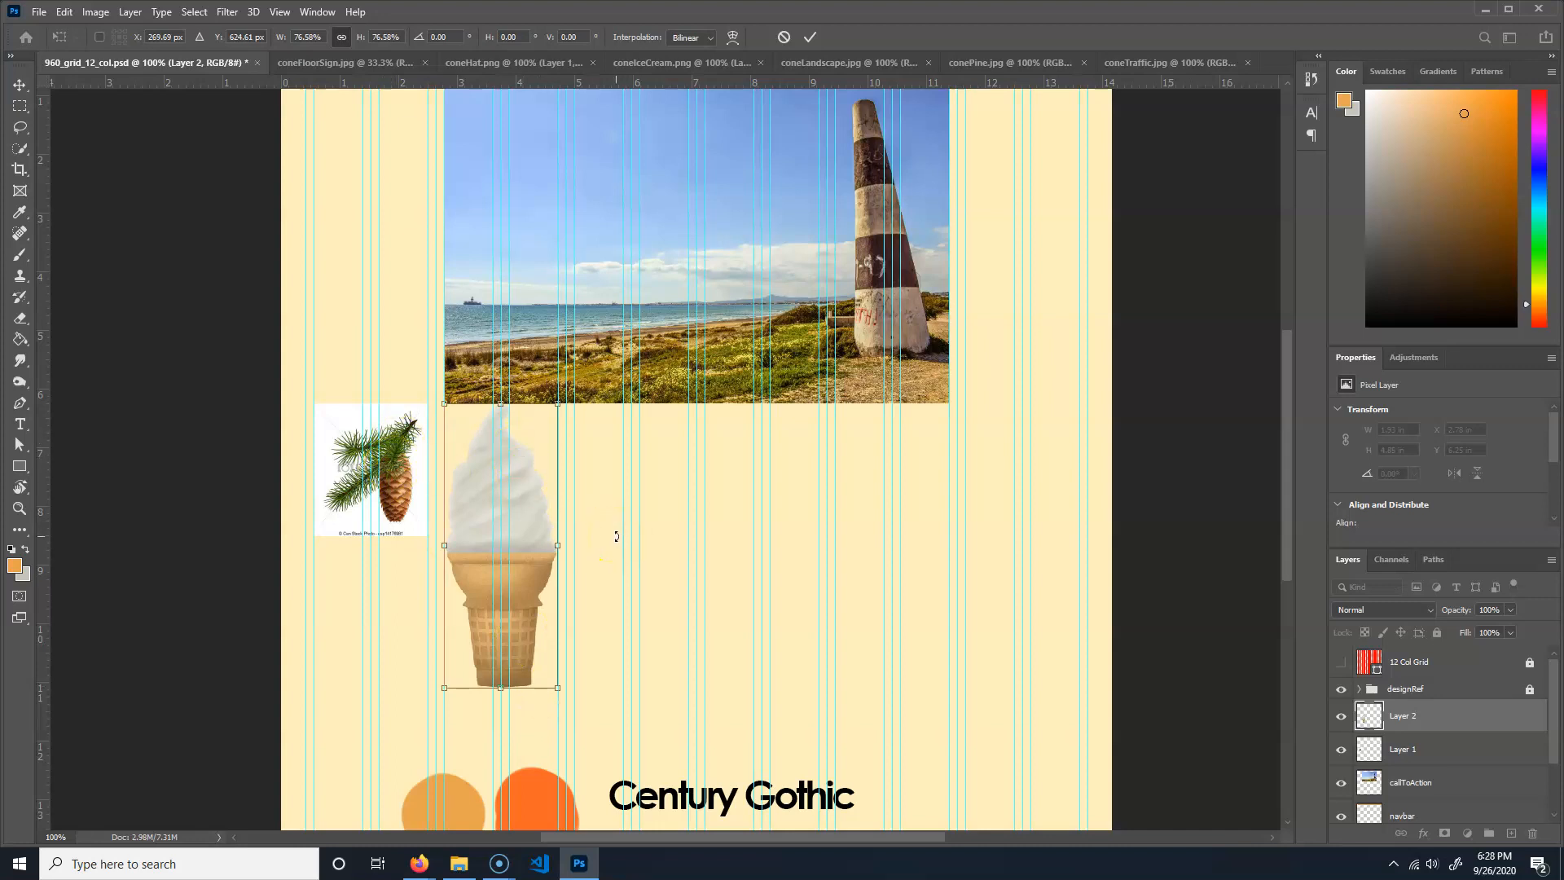
{"action": "key", "text": "Return"}
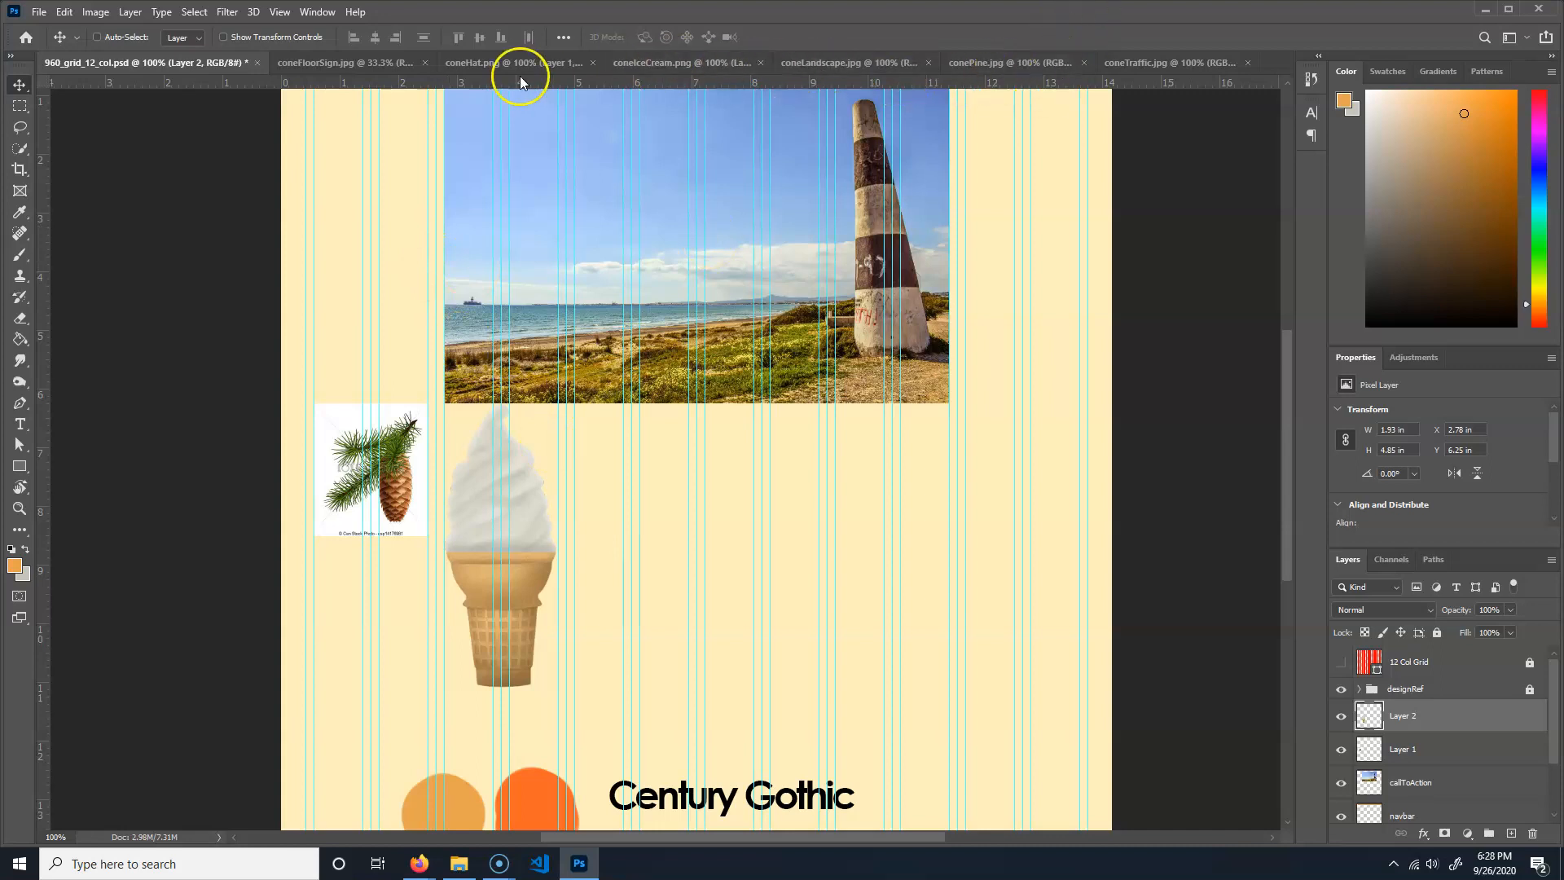
- Copy the whole coneHat.png image and paste it into 960_grid_12_col.psd
{"action": "left_click", "coordinate": [494, 62]}
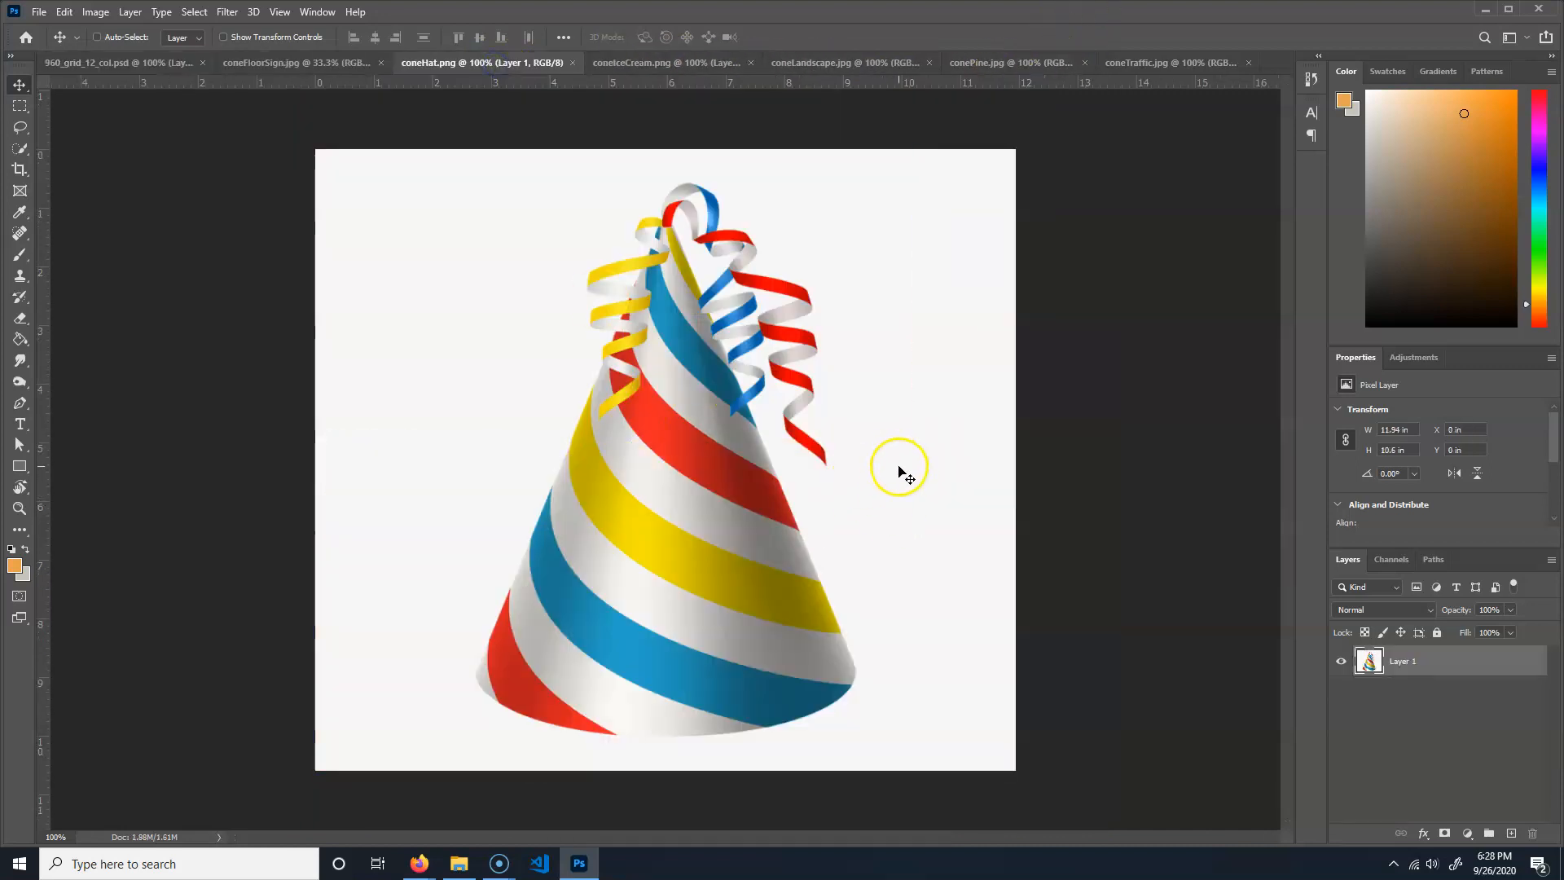
{"action": "key", "text": "ctrl+a"}
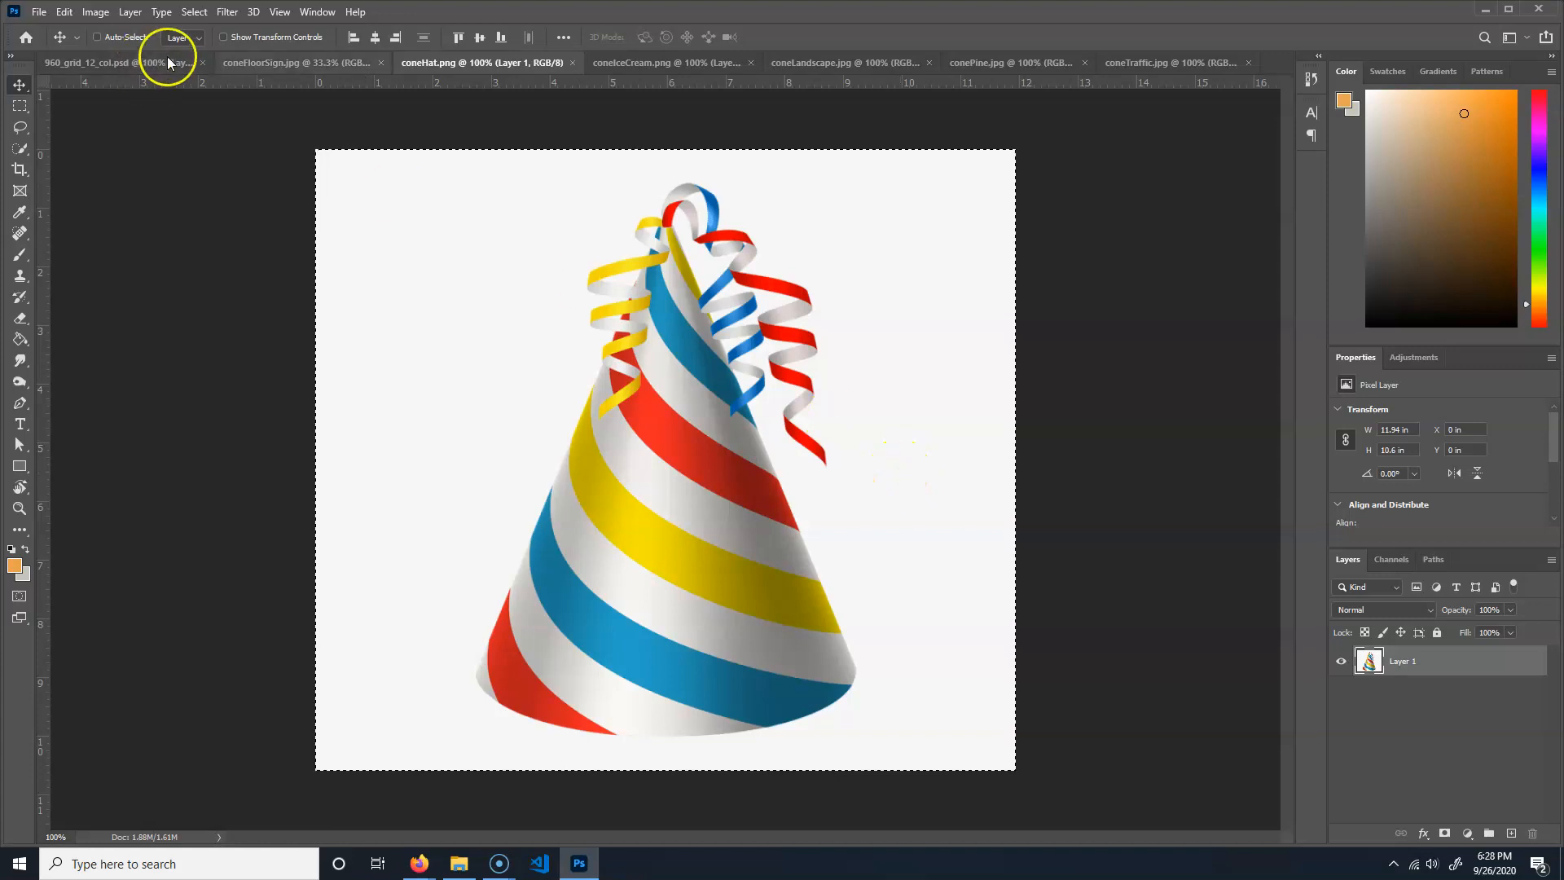
{"action": "left_click", "coordinate": [120, 63]}
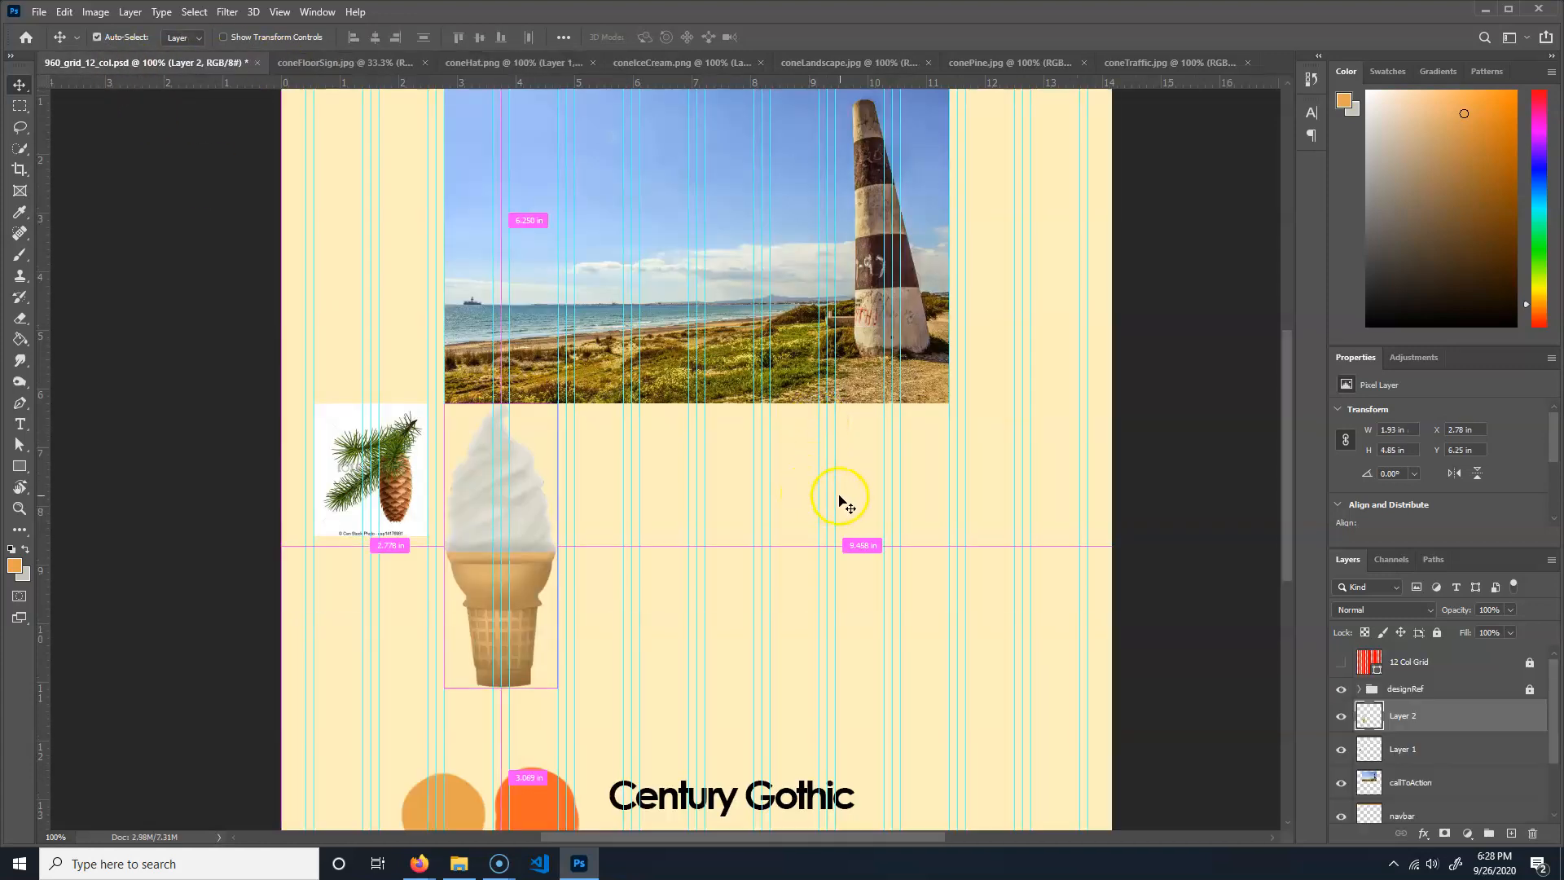
{"action": "key", "text": "ctrl+v"}
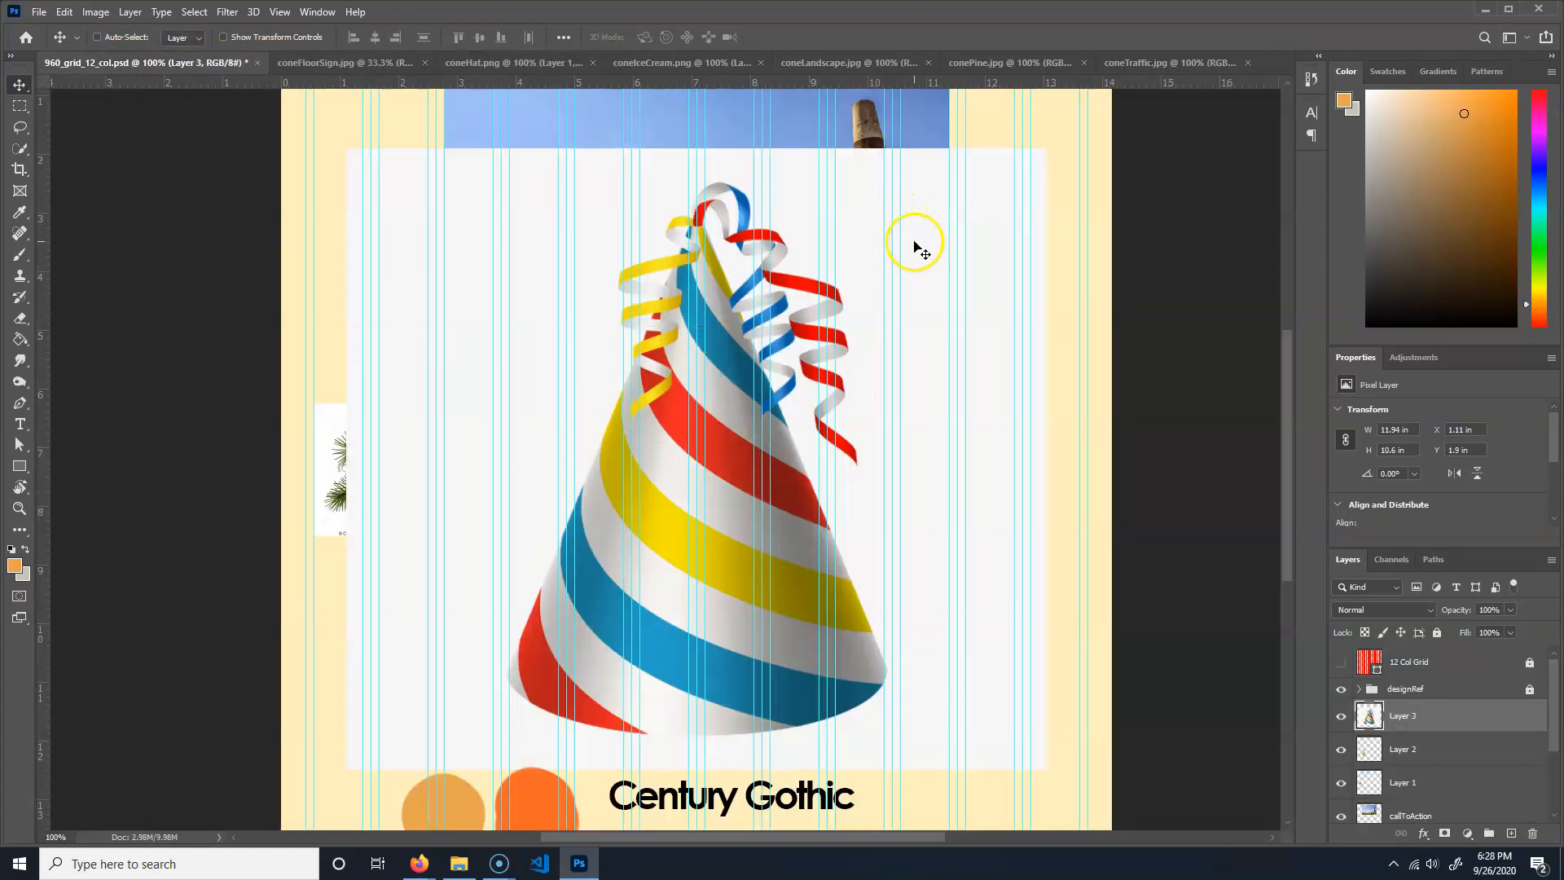
- Scale the party hat image to about 1.94 by 1.72 in and place it beside the ice cream cone, under the landscape photo
{"action": "key", "text": "ctrl+t"}
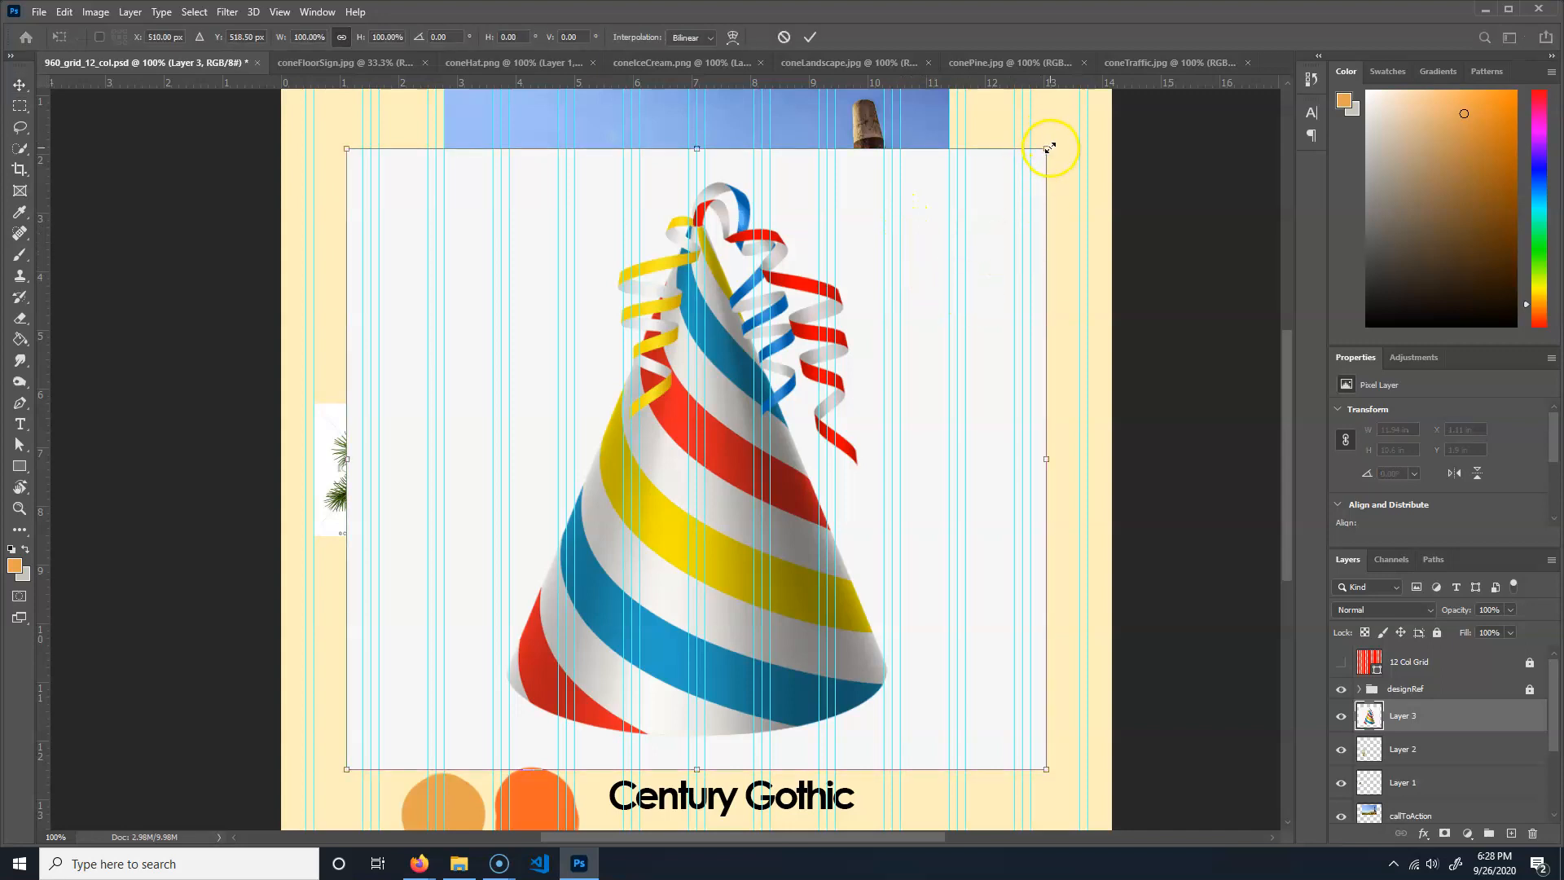
{"action": "left_click_drag", "start_coordinate": [1049, 150], "coordinate": [690, 445]}
{"action": "left_click_drag", "start_coordinate": [718, 530], "coordinate": [682, 513]}
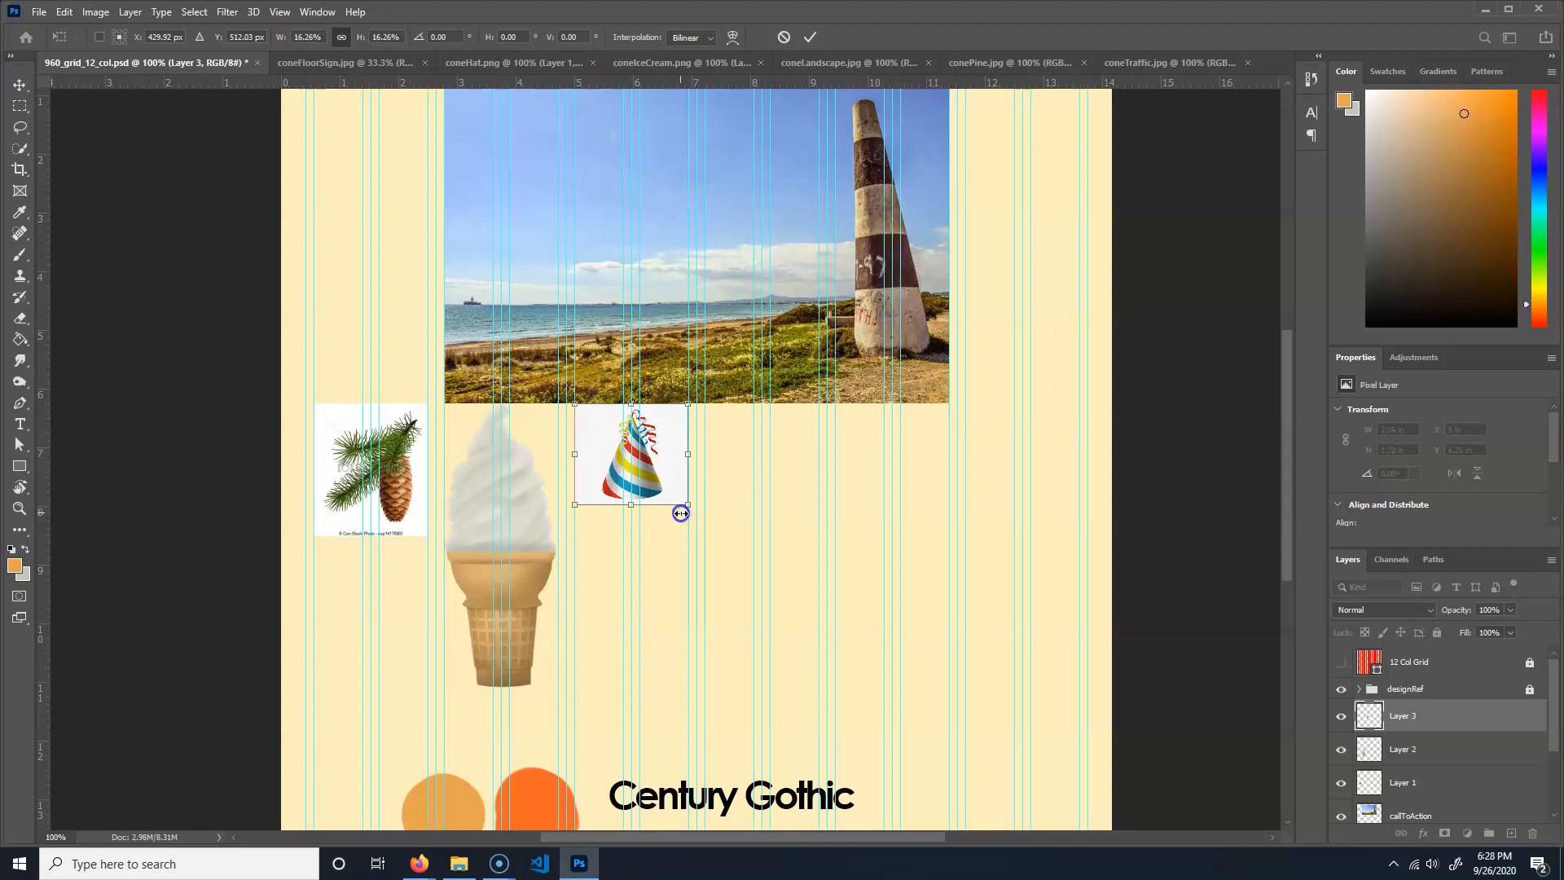
{"action": "key", "text": "Return"}
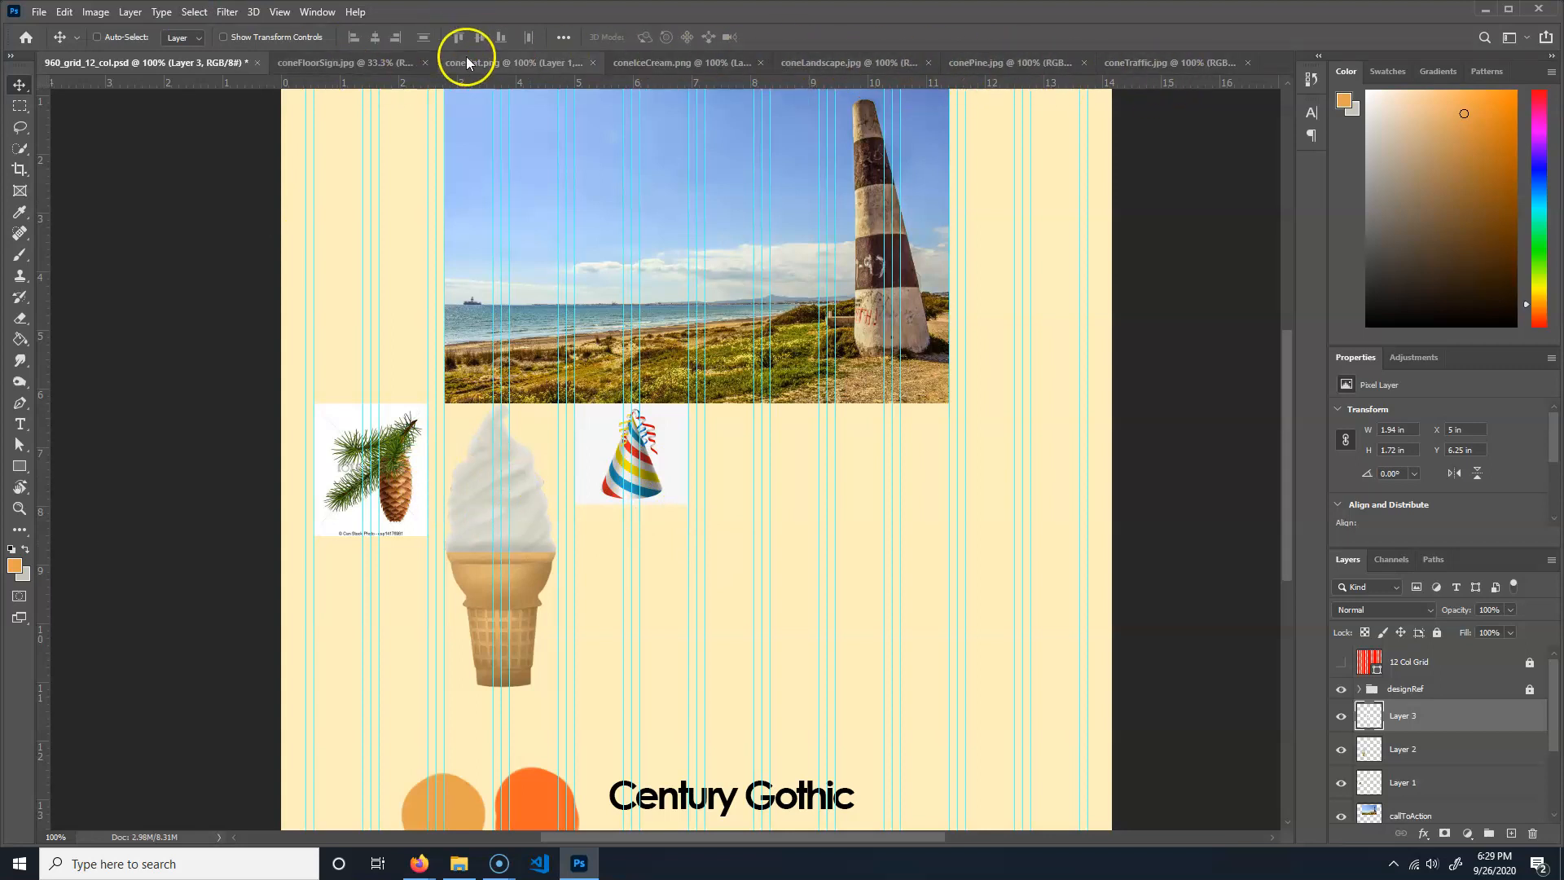
- Copy the whole coneFloorSign.jpg image and paste it into 960_grid_12_col.psd
{"action": "left_click", "coordinate": [487, 64]}
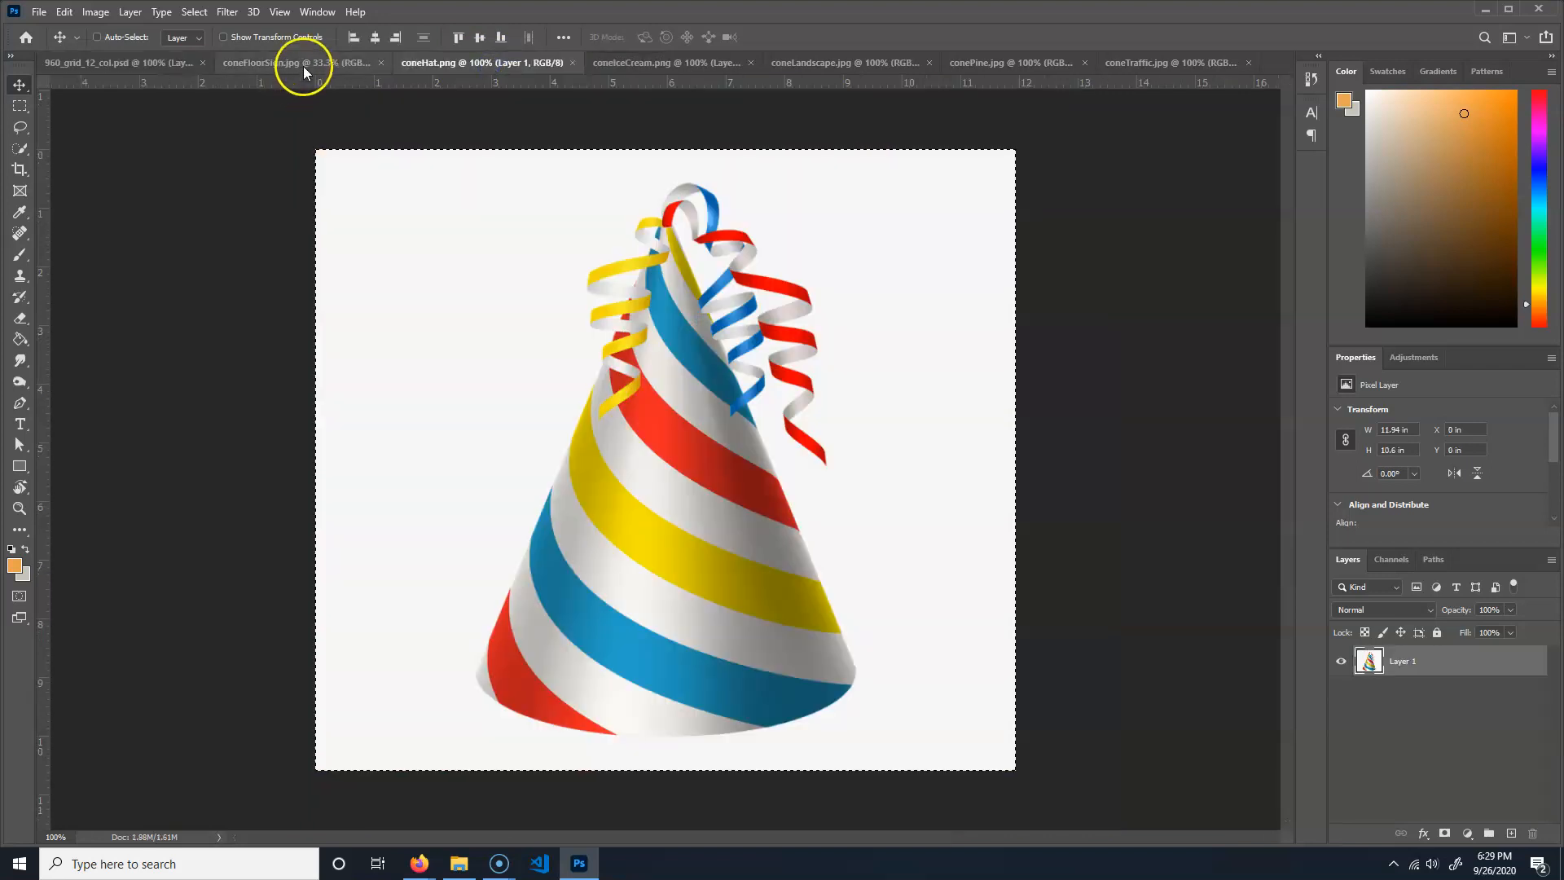
{"action": "left_click", "coordinate": [307, 62]}
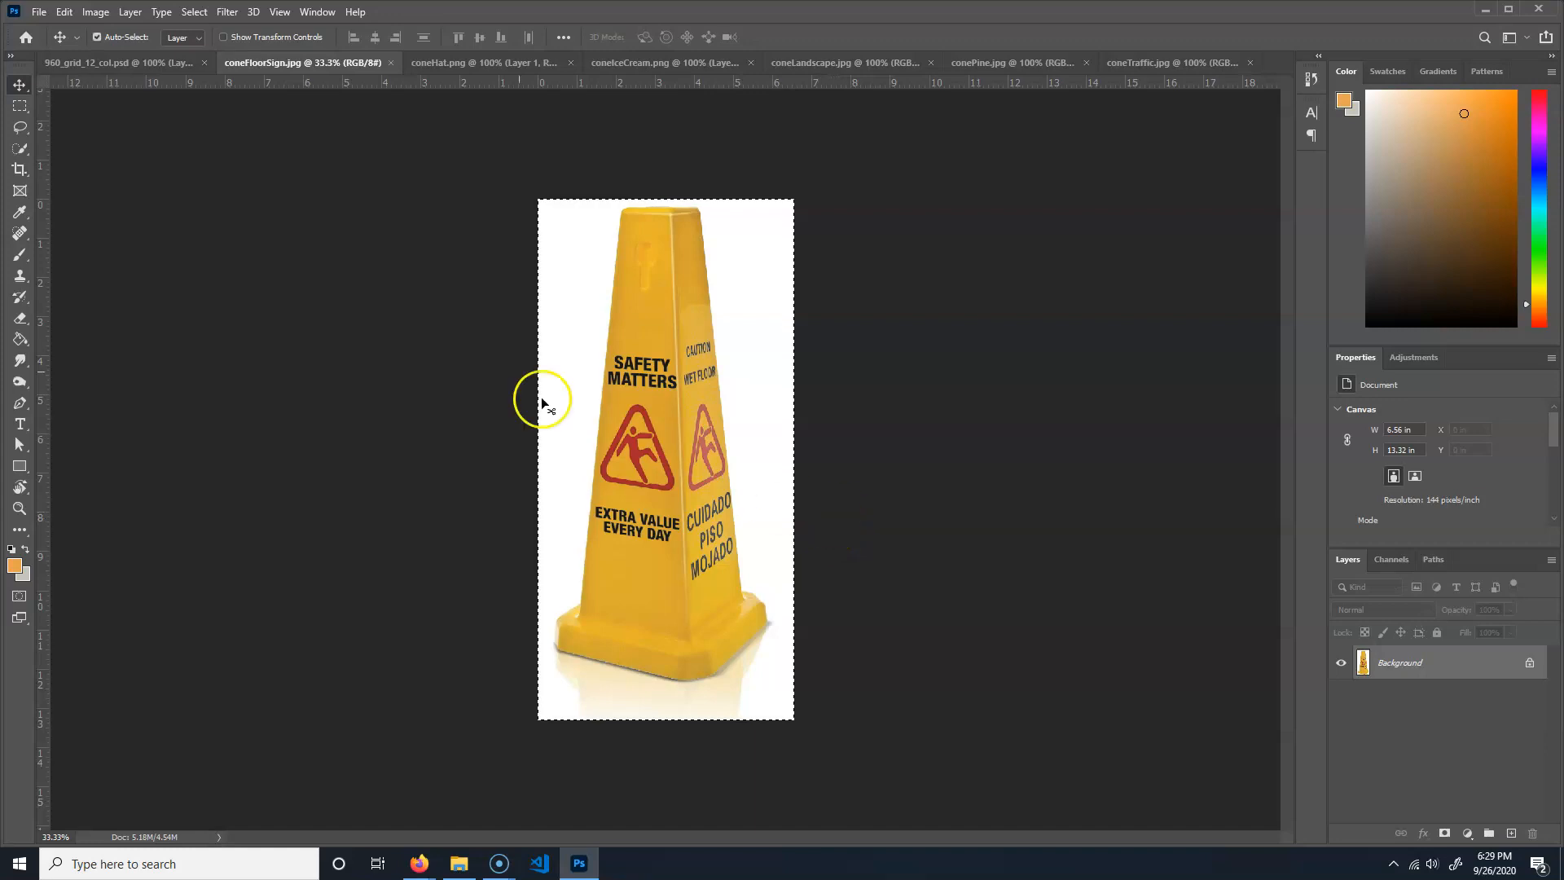
{"action": "left_click_drag", "start_coordinate": [289, 252], "coordinate": [652, 499]}
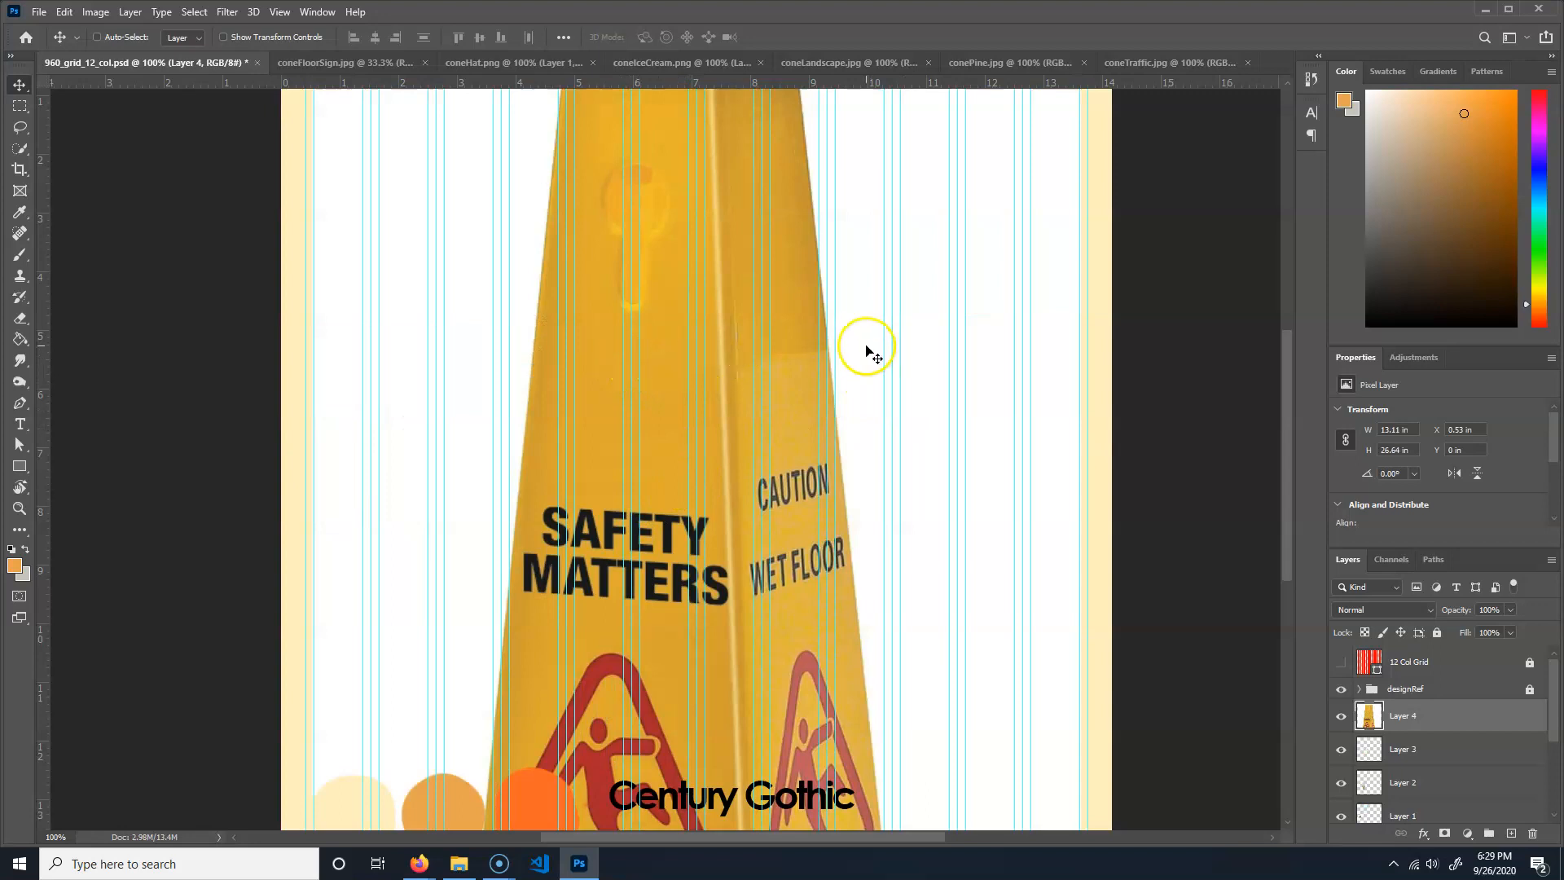
- Scale the floor sign image to about 60% and place it directly under the landscape photo, against the grid's right edge
{"action": "key", "text": "ctrl+t"}
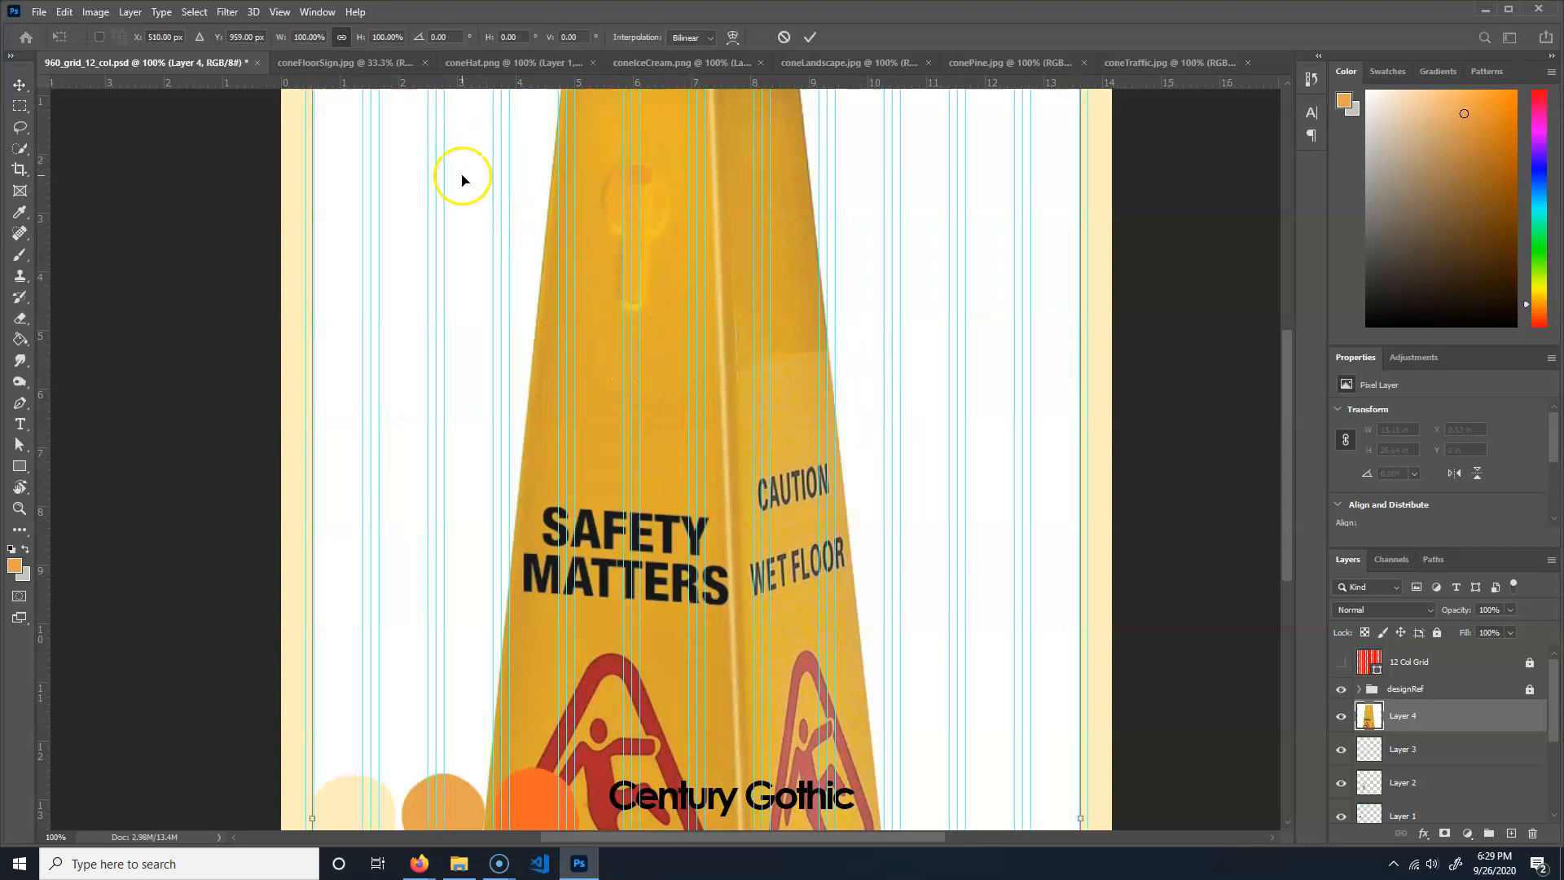
{"action": "left_click_drag", "start_coordinate": [466, 160], "coordinate": [533, 384]}
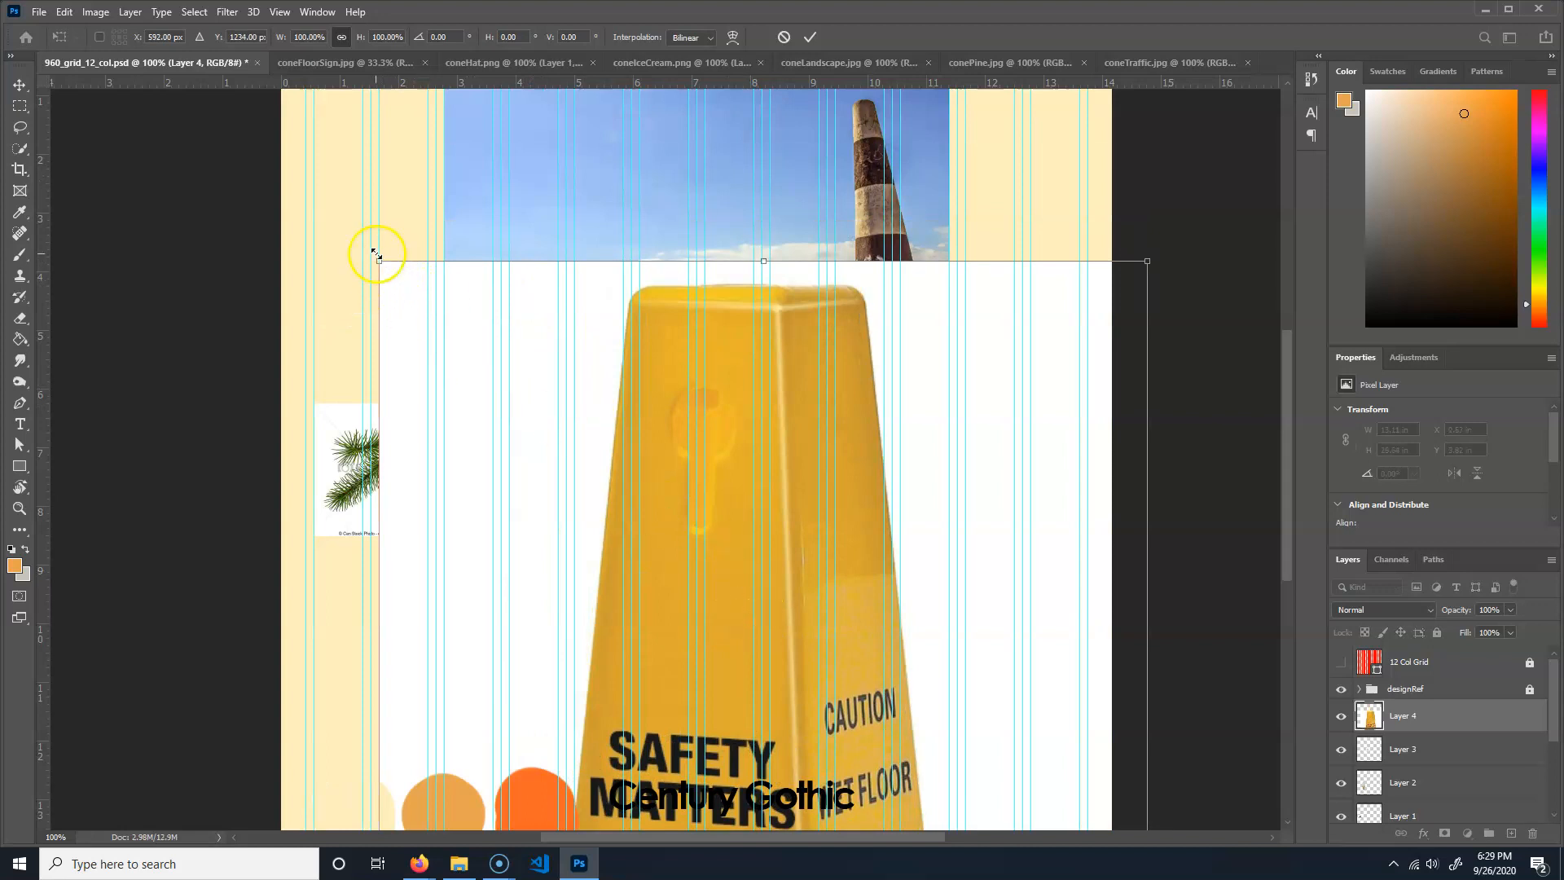
{"action": "left_click_drag", "start_coordinate": [382, 262], "coordinate": [872, 807]}
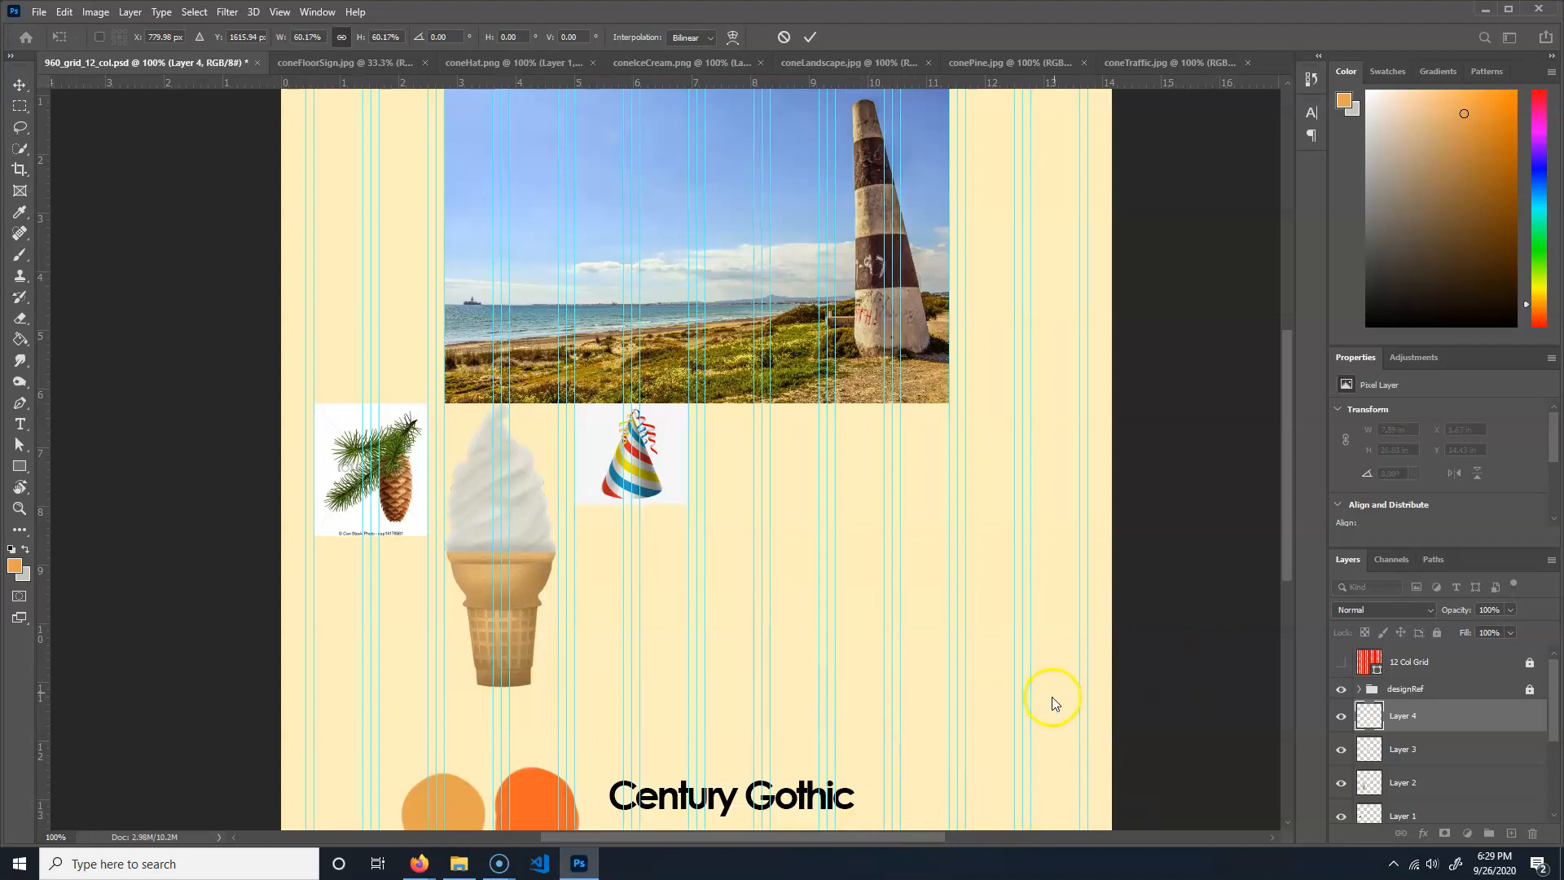
{"action": "scroll", "coordinate": [1054, 693], "scroll_direction": "down", "scroll_amount": 4}
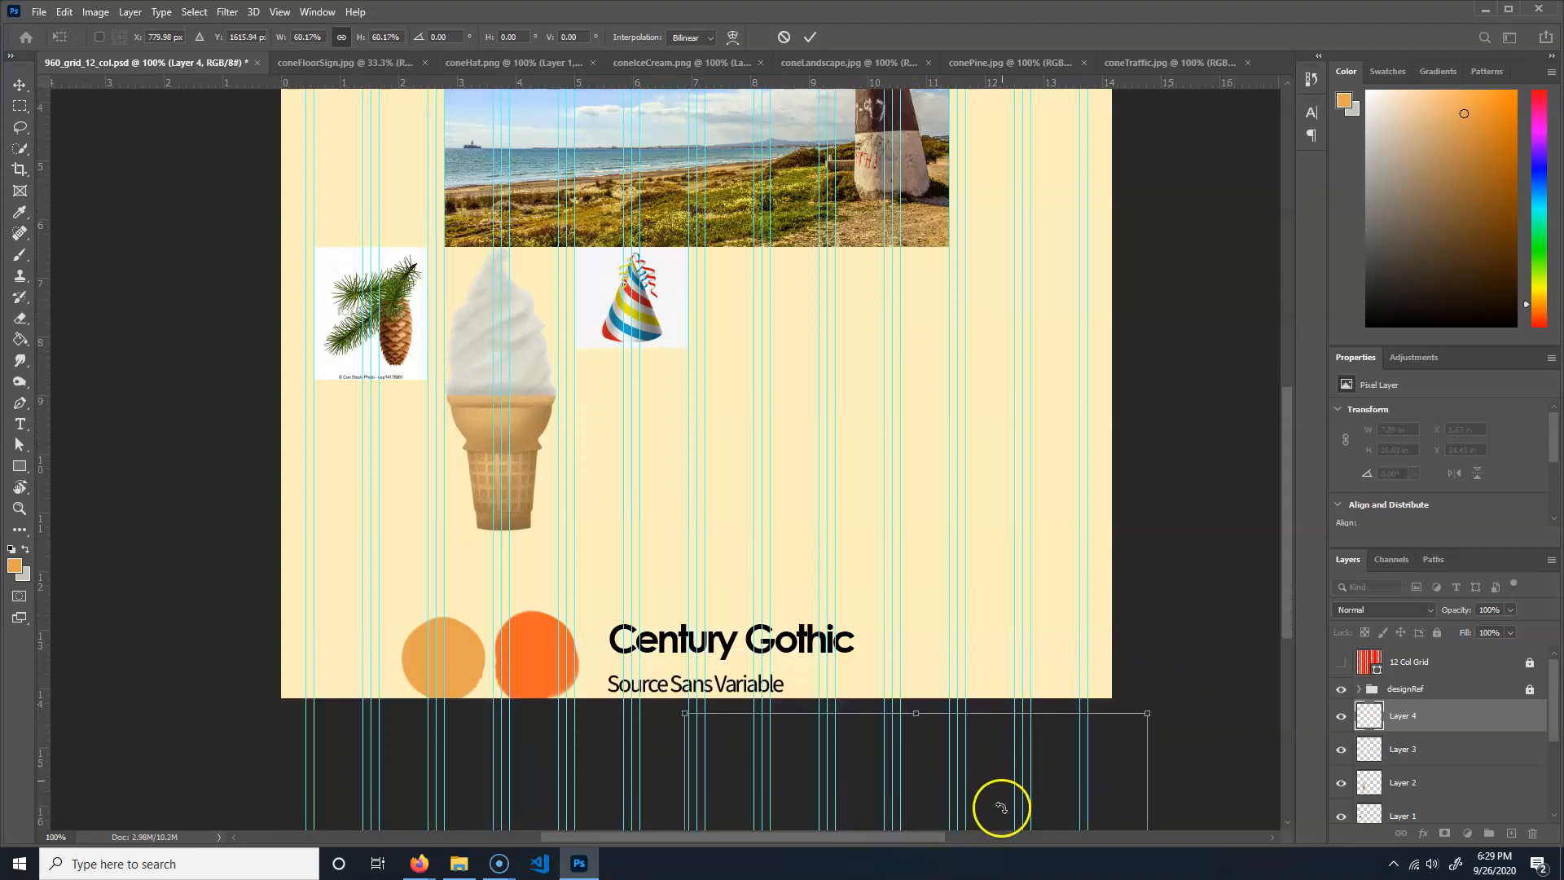
{"action": "scroll", "coordinate": [1001, 807], "scroll_direction": "down", "scroll_amount": 1}
{"action": "left_click_drag", "start_coordinate": [997, 787], "coordinate": [928, 324]}
{"action": "key", "text": "shift+Right"}
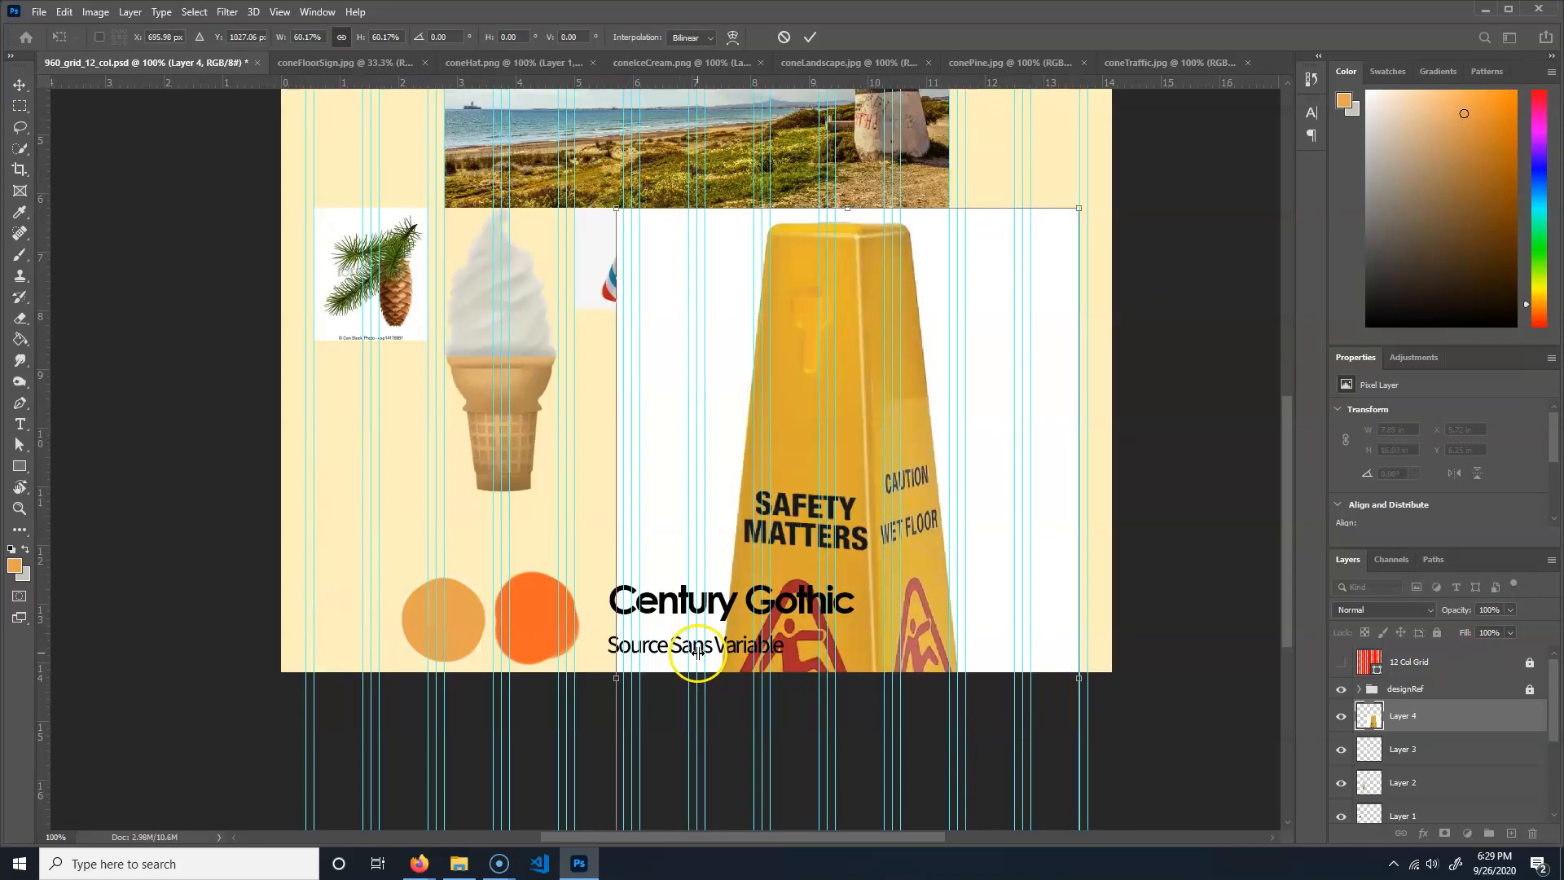
{"action": "scroll", "coordinate": [697, 656], "scroll_direction": "down", "scroll_amount": 2}
{"action": "scroll", "coordinate": [697, 645], "scroll_direction": "down", "scroll_amount": 4}
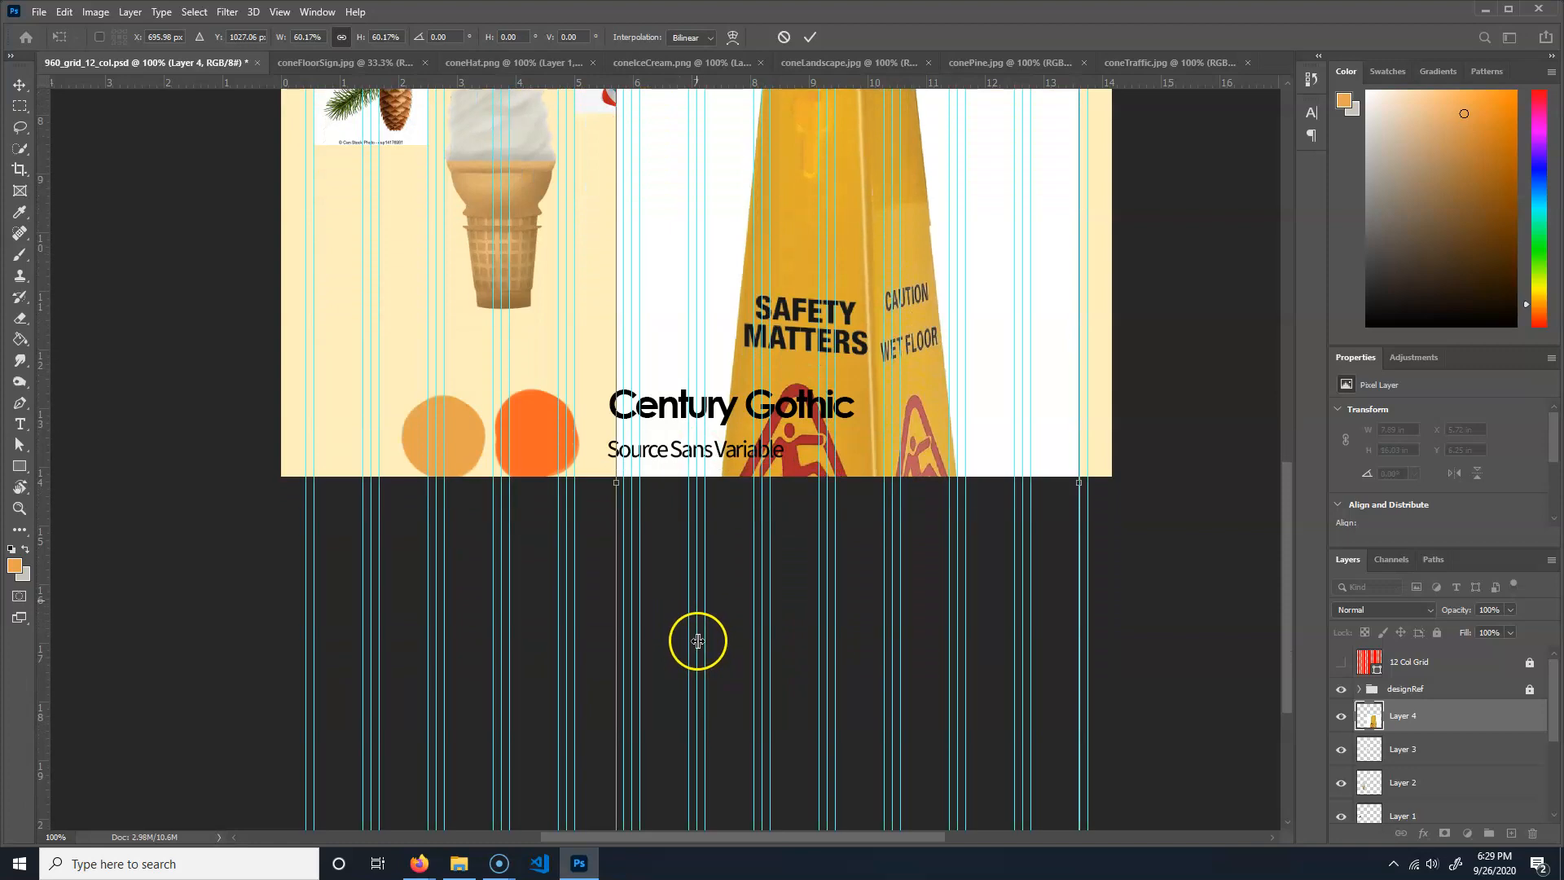
{"action": "scroll", "coordinate": [715, 584], "scroll_direction": "up", "scroll_amount": 3}
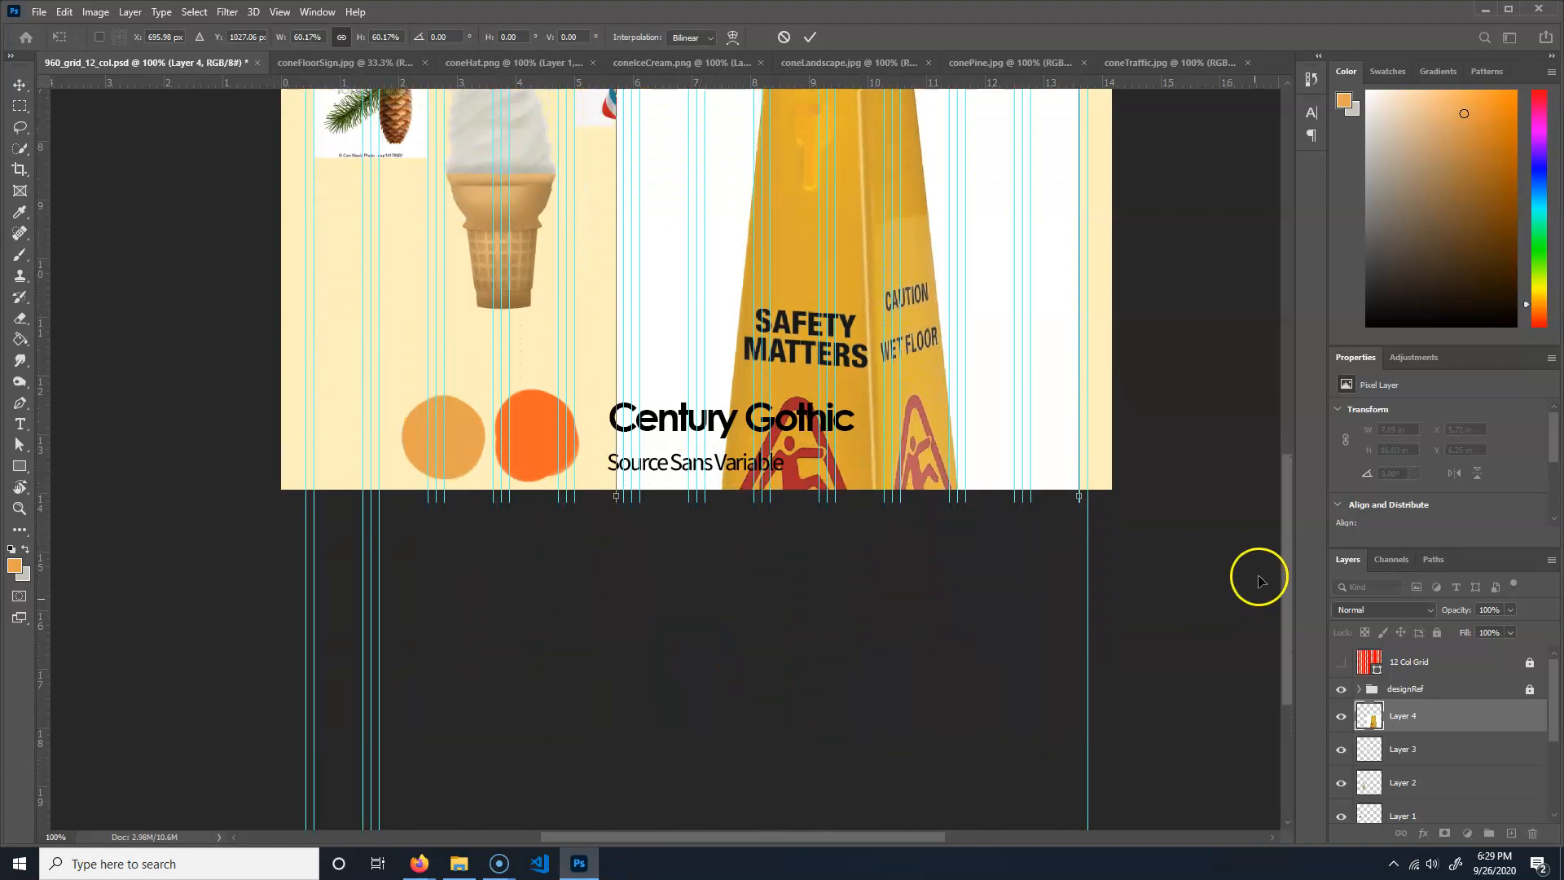
{"action": "left_click_drag", "start_coordinate": [1285, 551], "coordinate": [1296, 434]}
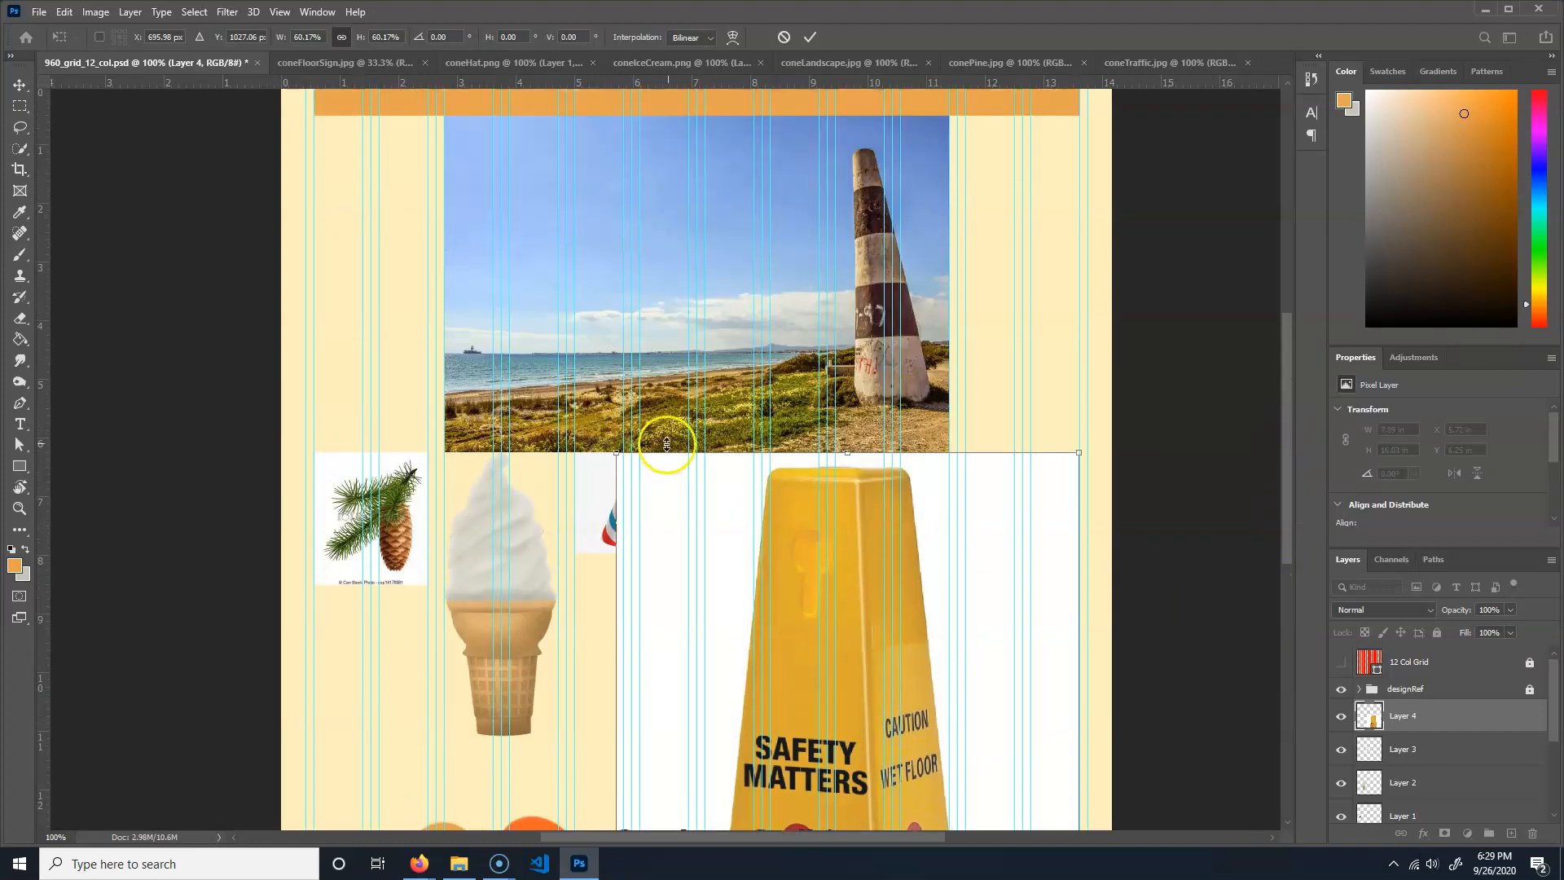
- Reduce the floor sign image to about 3.06 by 6.19 in, keeping it under the photo at the grid's right edge
{"action": "left_click_drag", "start_coordinate": [621, 447], "coordinate": [1002, 828]}
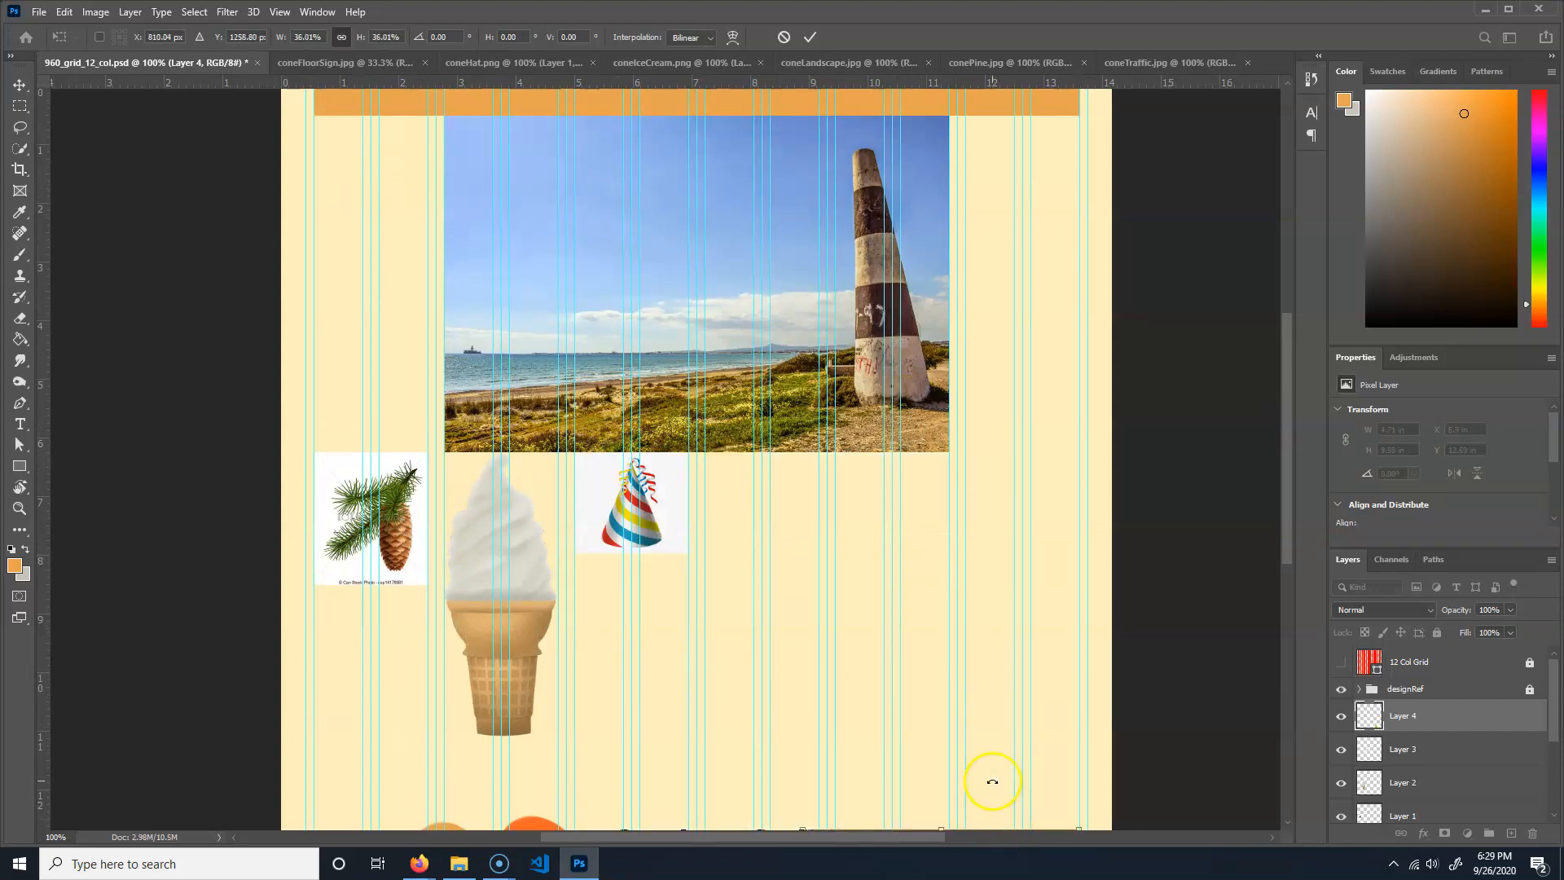
{"action": "scroll", "coordinate": [992, 781], "scroll_direction": "down", "scroll_amount": 3}
{"action": "left_click_drag", "start_coordinate": [994, 786], "coordinate": [992, 406]}
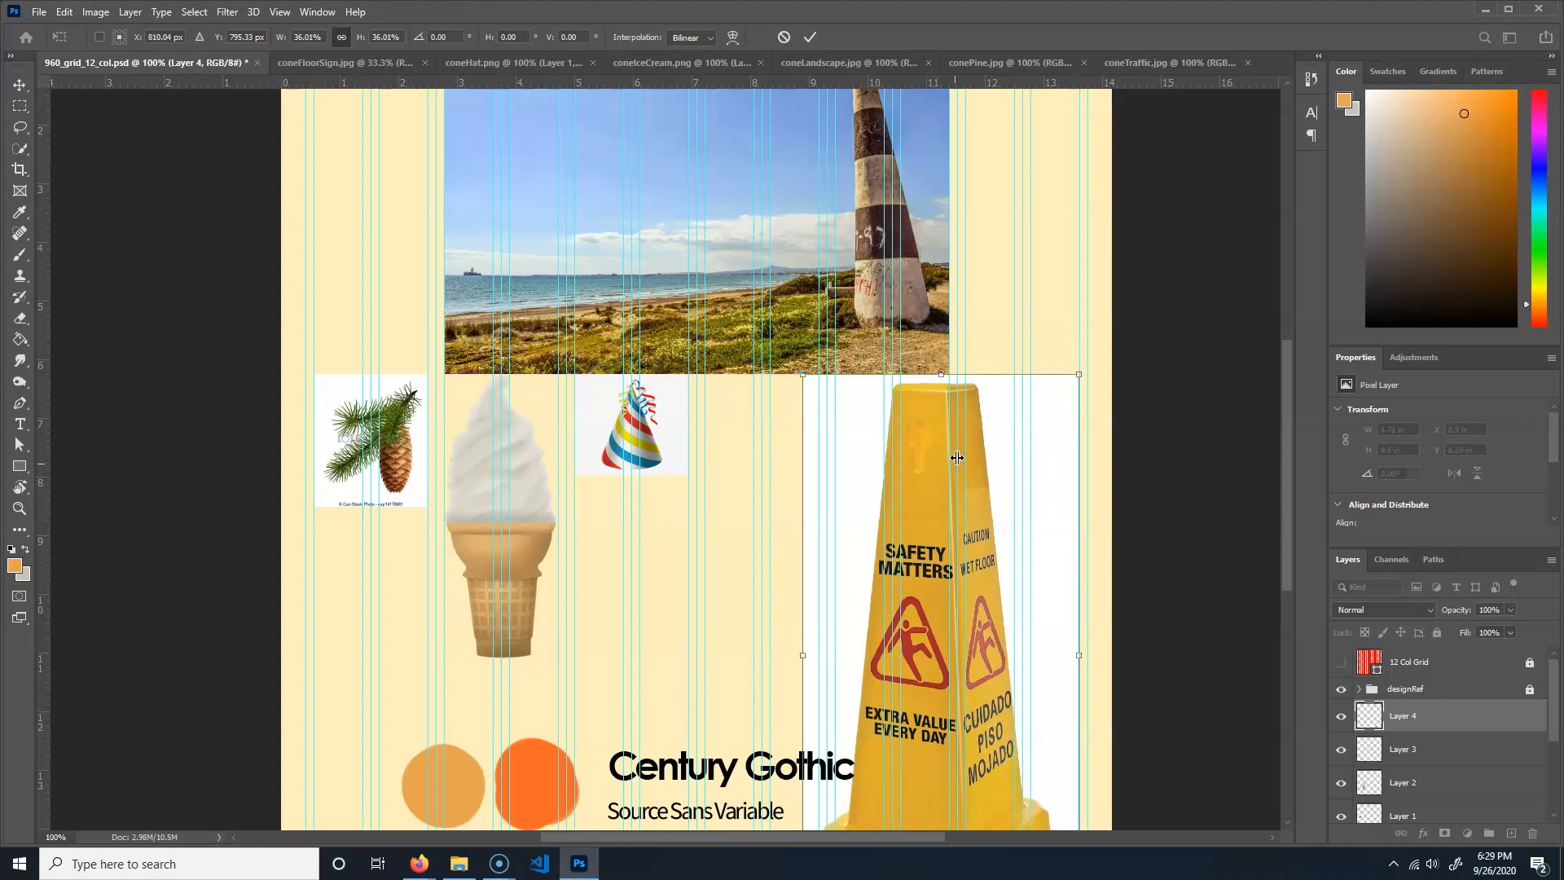
{"action": "left_click_drag", "start_coordinate": [801, 373], "coordinate": [986, 528]}
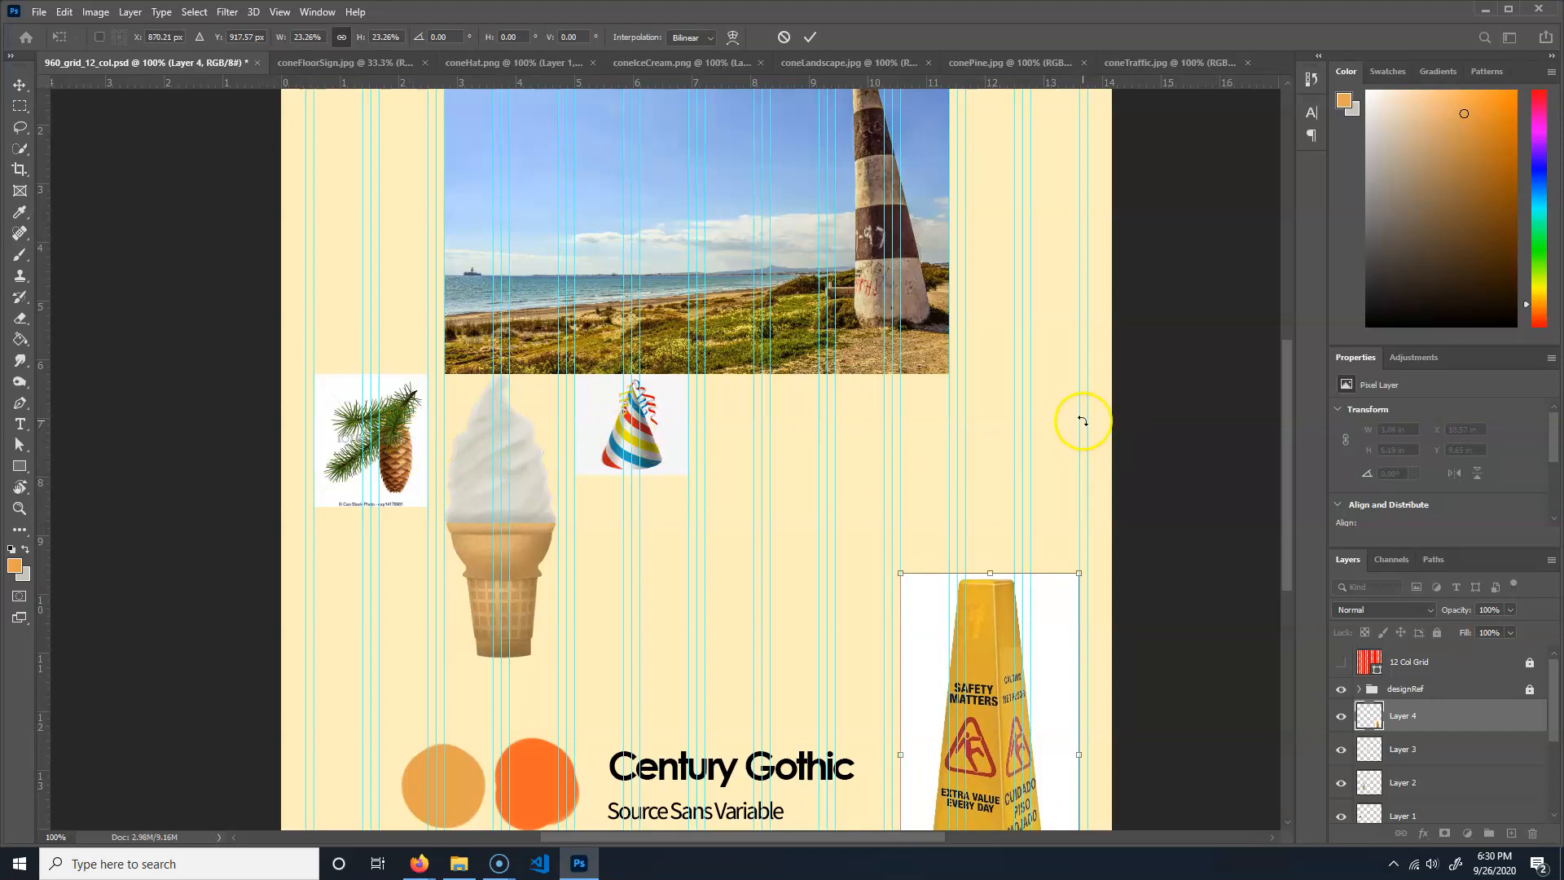
{"action": "left_click_drag", "start_coordinate": [1051, 643], "coordinate": [1044, 460]}
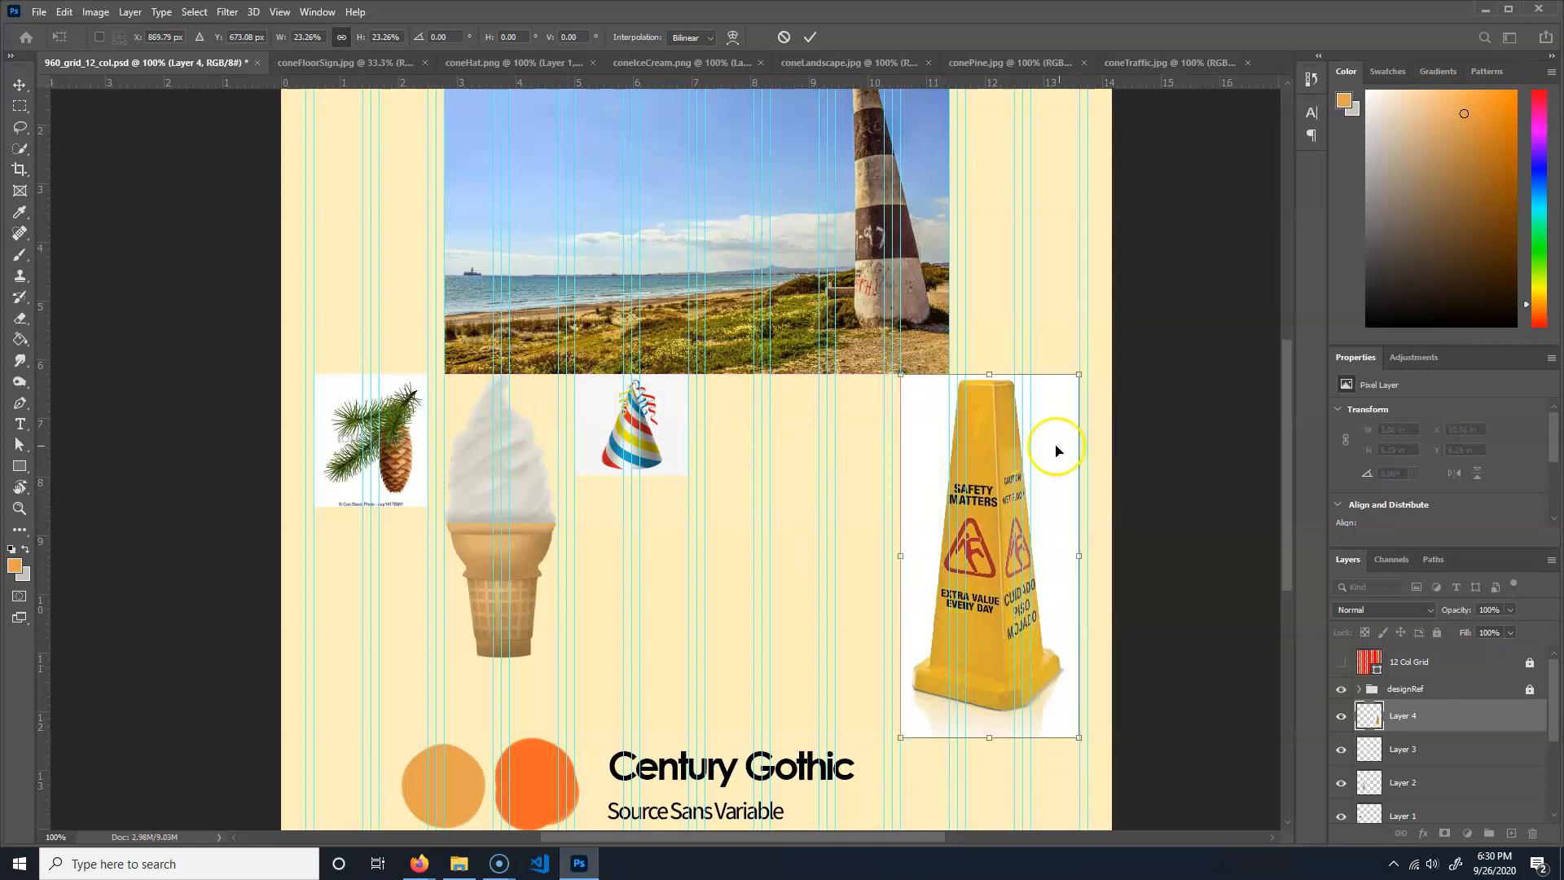
{"action": "key", "text": "Return"}
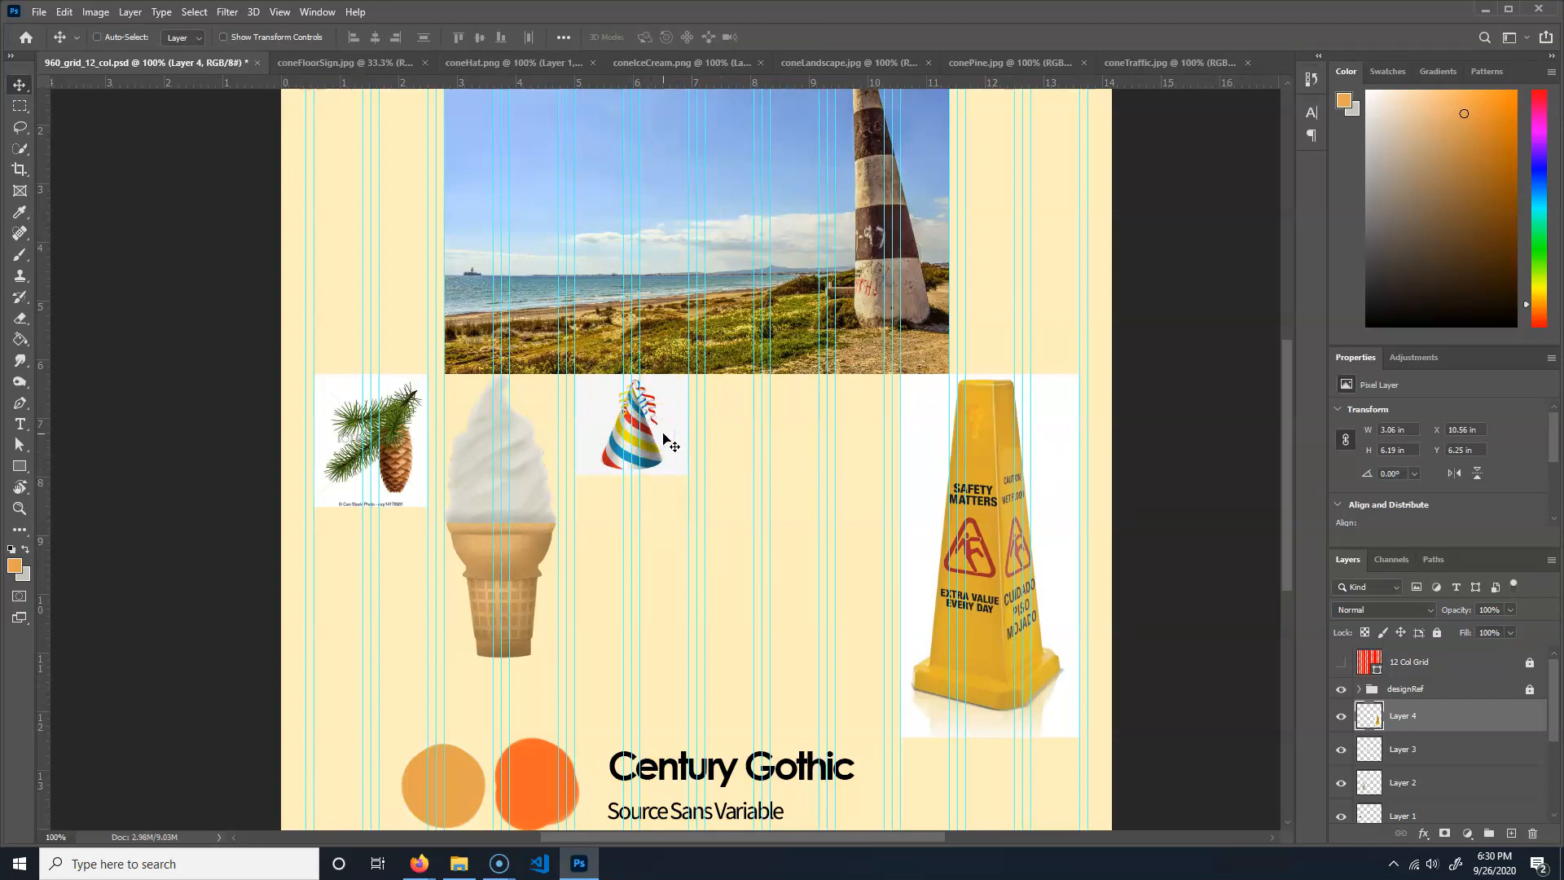
{"action": "left_click", "coordinate": [1411, 793]}
{"action": "left_click_drag", "start_coordinate": [644, 415], "coordinate": [792, 510]}
{"action": "key", "text": "ctrl+z"}
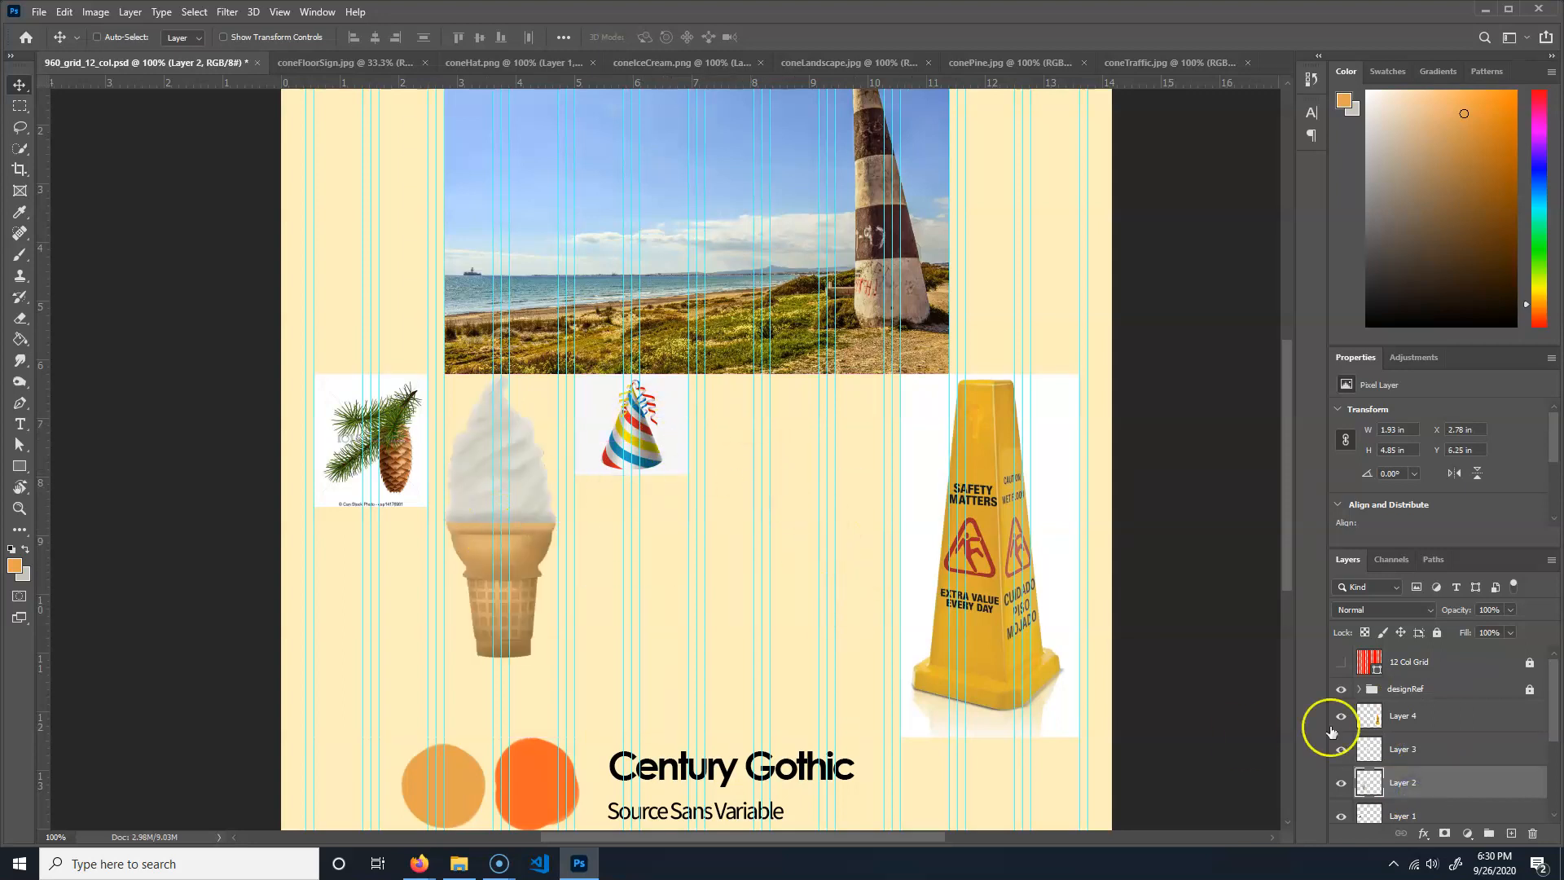
- Move the party hat image toward the floor sign, to about X 7.25 in, and enlarge it to about 3.01 by 2.67 in
{"action": "left_click", "coordinate": [1453, 748]}
{"action": "left_click_drag", "start_coordinate": [660, 440], "coordinate": [852, 432]}
{"action": "key", "text": "ctrl+t"}
{"action": "left_click_drag", "start_coordinate": [771, 473], "coordinate": [713, 531]}
{"action": "key", "text": "Return"}
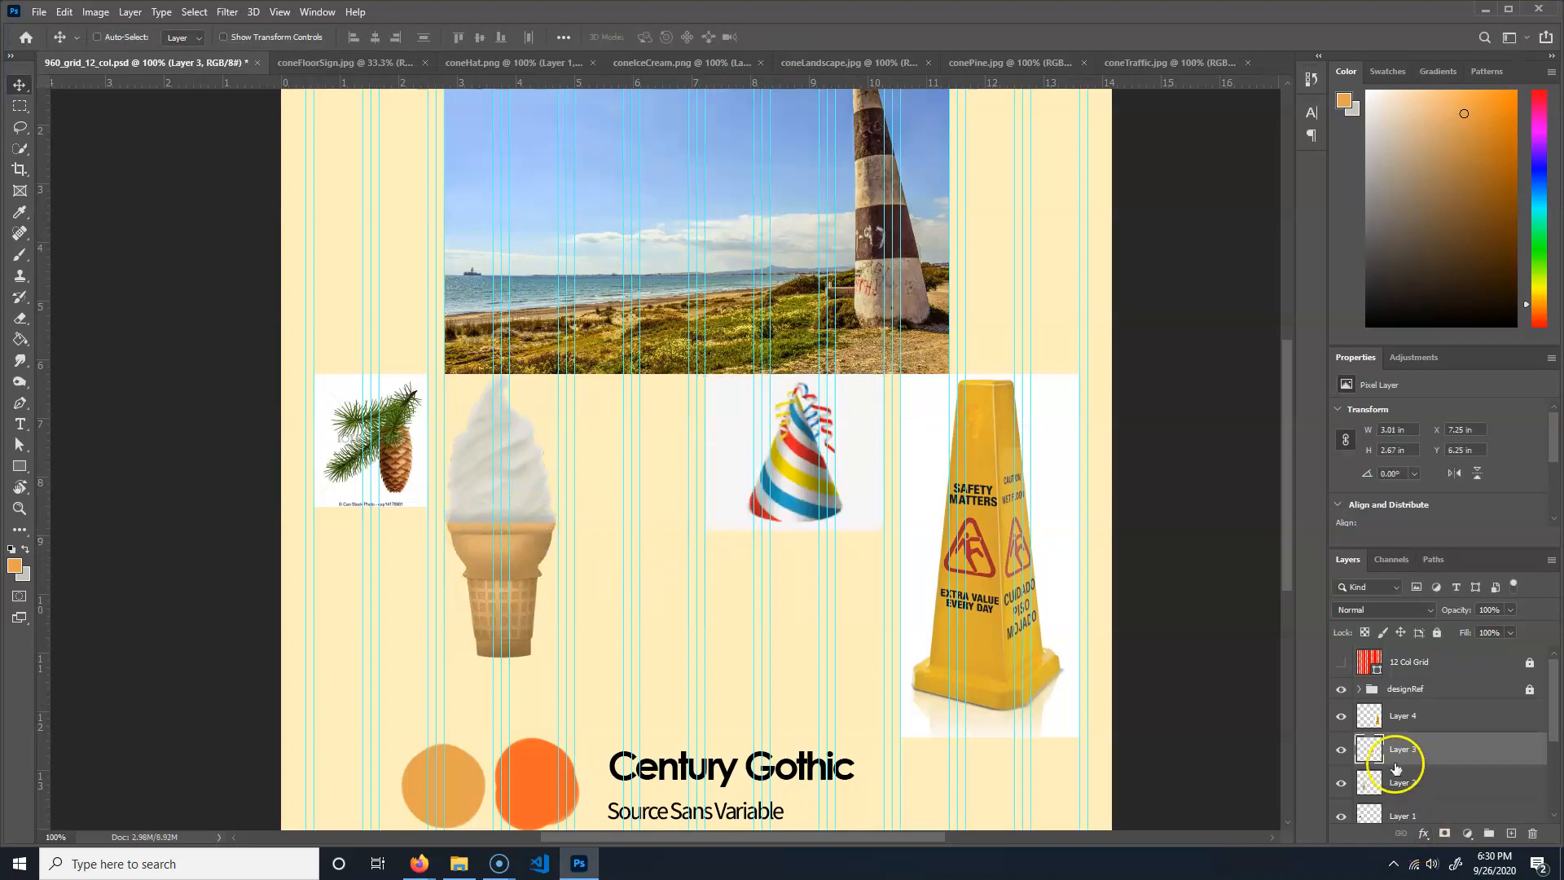
- Shrink the ice cream cone to about 1.29 by 3.24 in and place it beside the party hat at about X 4.82 in
{"action": "left_click", "coordinate": [1413, 782]}
{"action": "left_click_drag", "start_coordinate": [562, 528], "coordinate": [656, 511]}
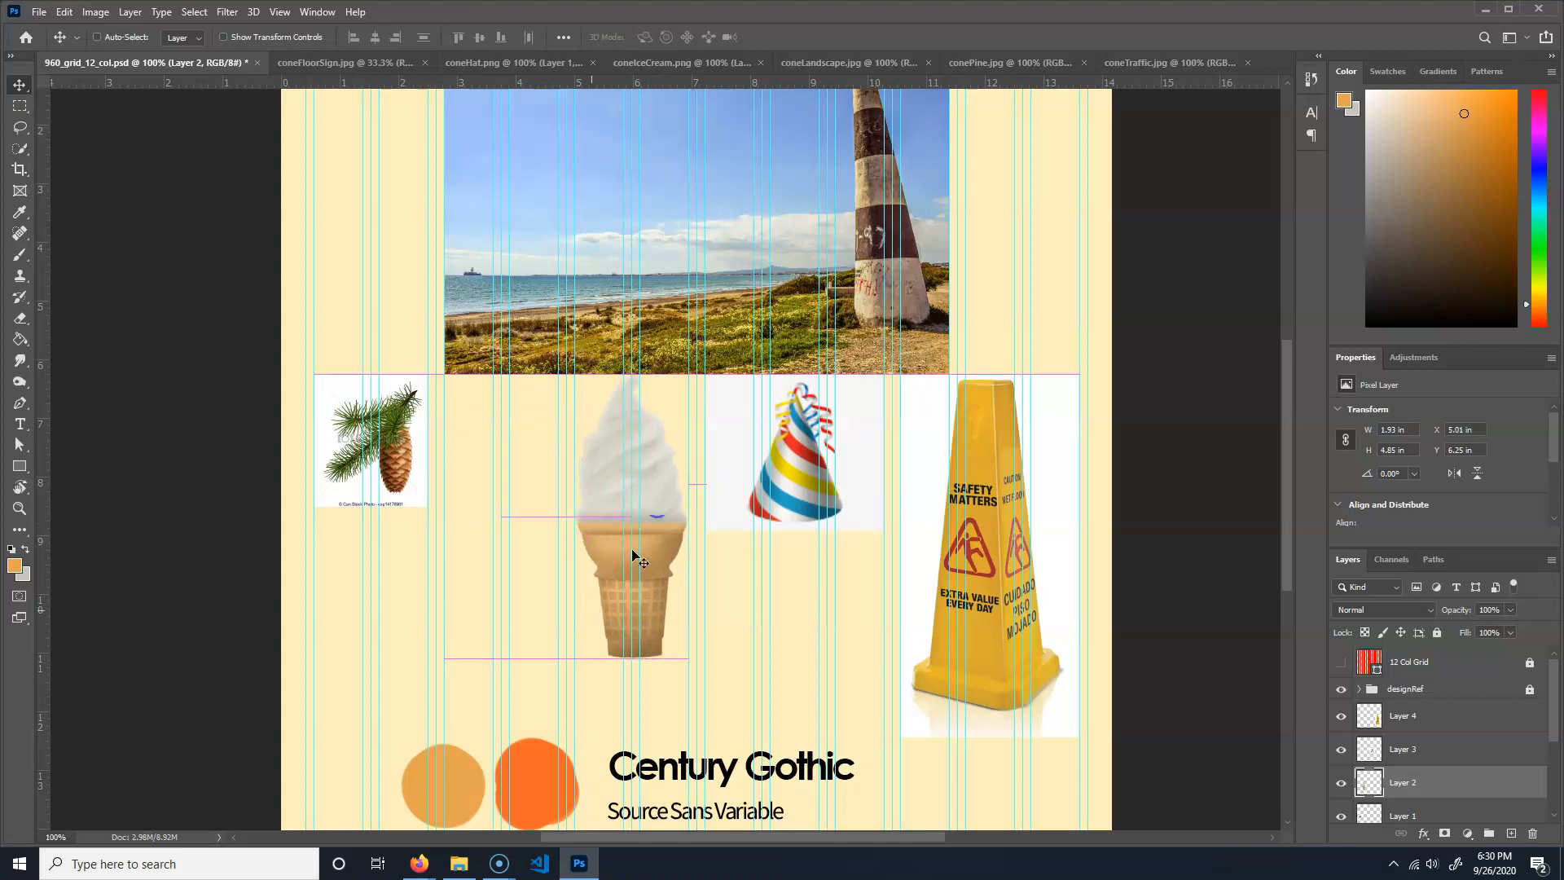
{"action": "key", "text": "ctrl+t"}
{"action": "left_click_drag", "start_coordinate": [574, 662], "coordinate": [585, 567]}
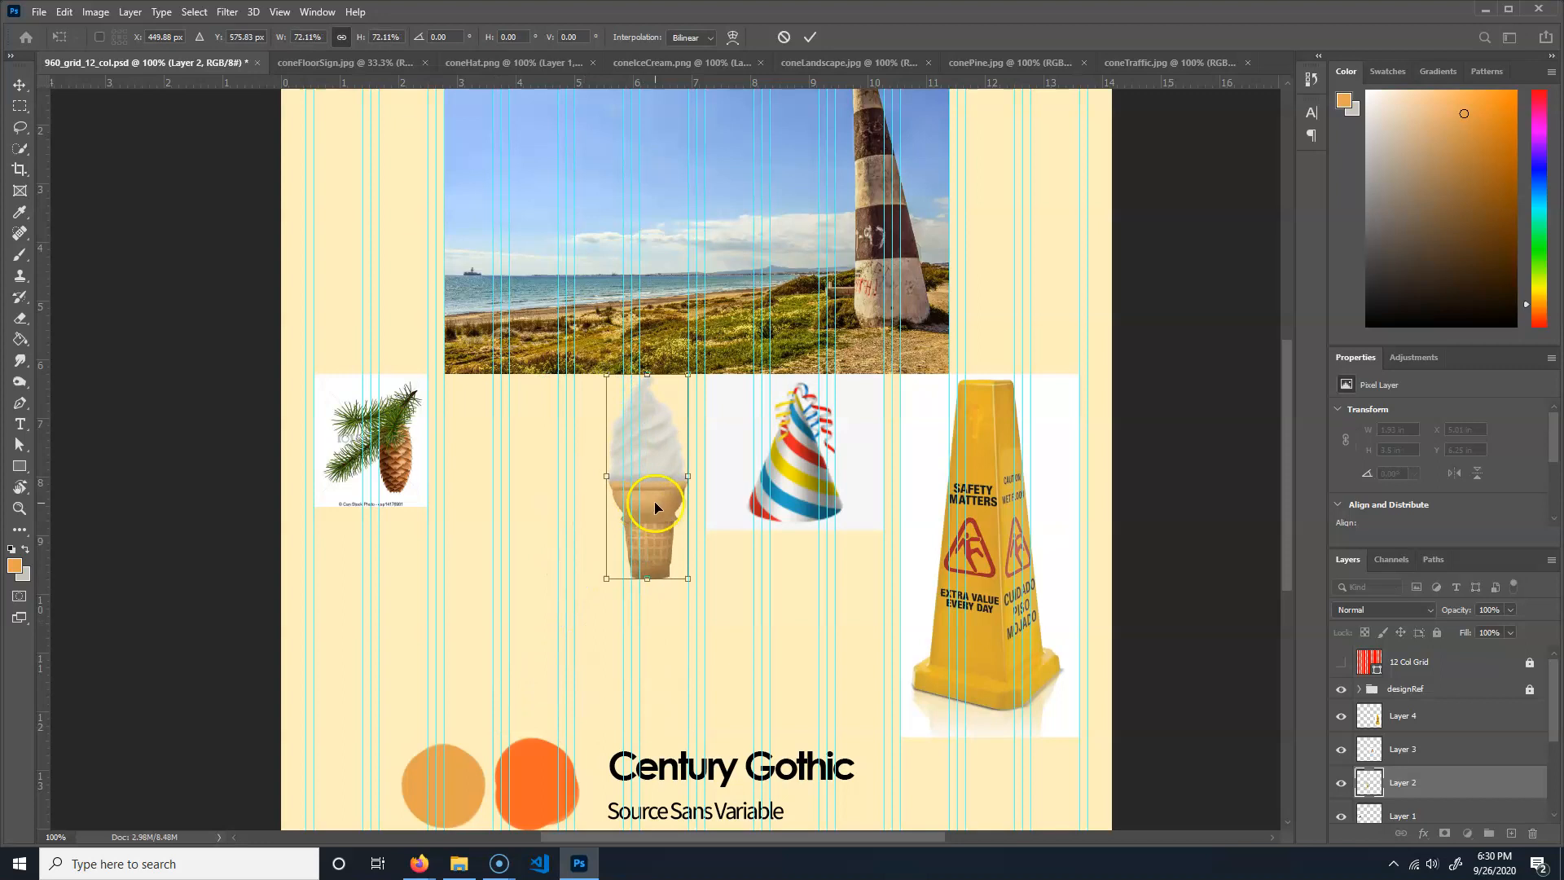
{"action": "left_click_drag", "start_coordinate": [605, 576], "coordinate": [618, 562]}
{"action": "left_click_drag", "start_coordinate": [664, 493], "coordinate": [625, 492]}
{"action": "left_click_drag", "start_coordinate": [612, 487], "coordinate": [613, 488]}
{"action": "key", "text": "Return"}
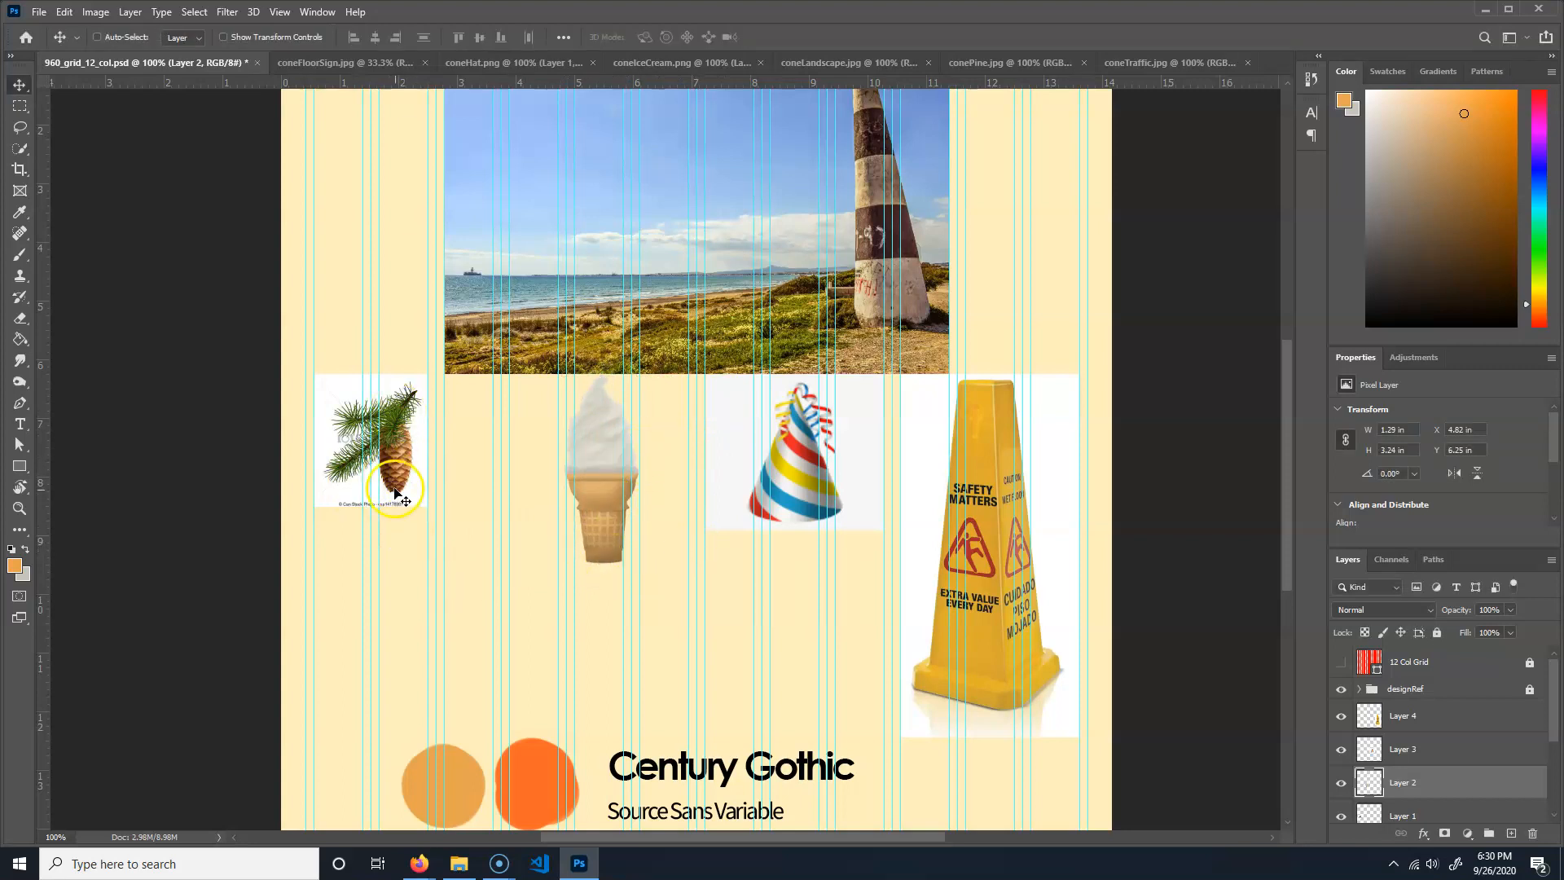
- Enlarge the pine cone image to about 3.04 by 3.54 in and lower the ice cream cone to about Y 6.4 in
{"action": "left_click", "coordinate": [1449, 811]}
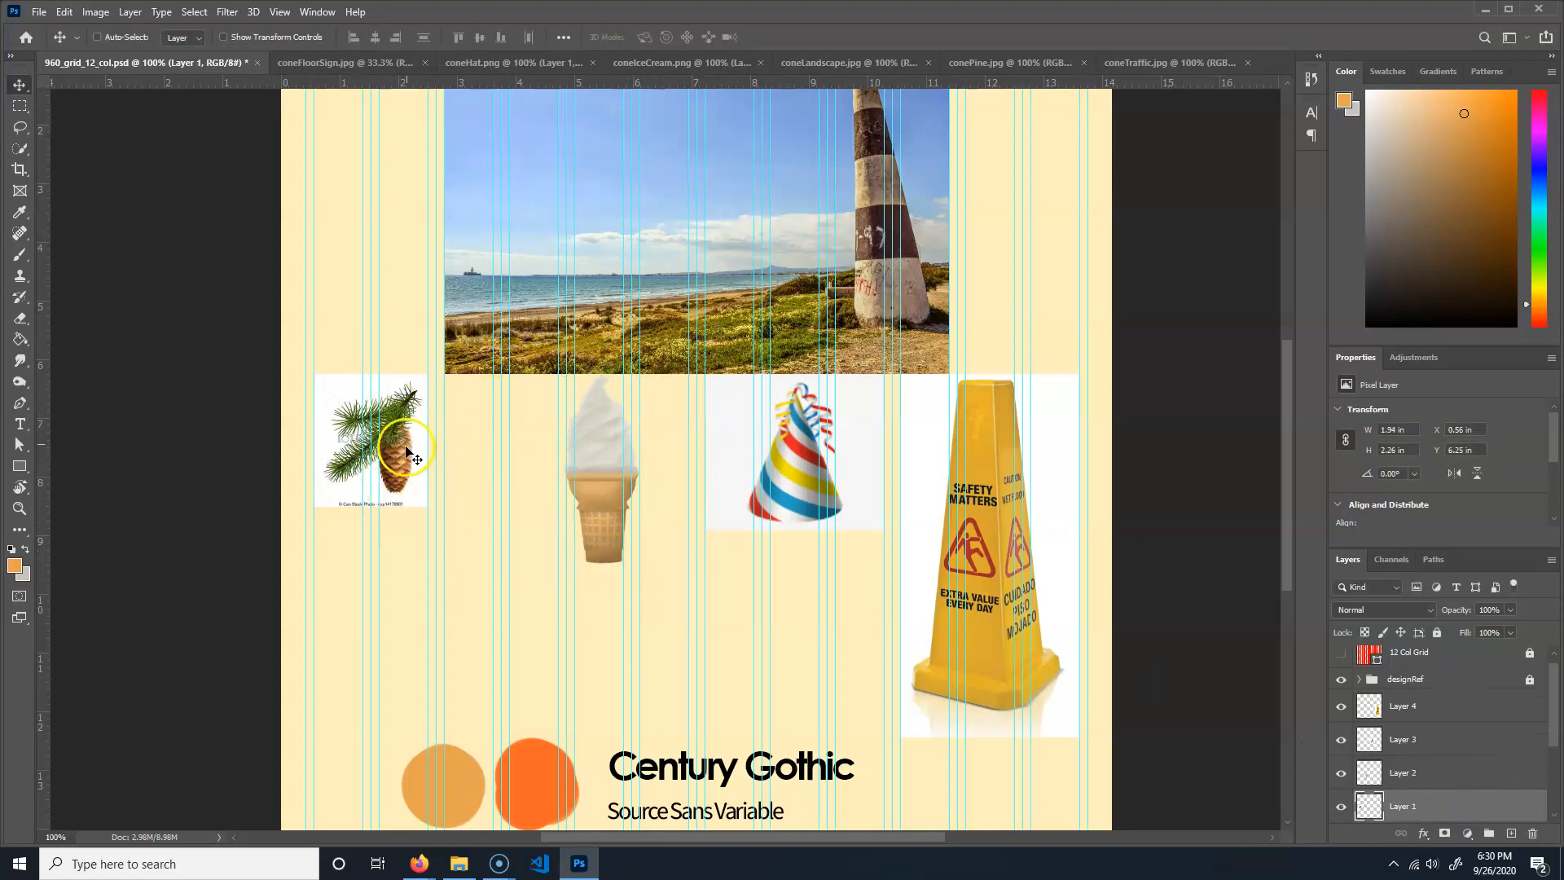
{"action": "key", "text": "ctrl+t"}
{"action": "left_click_drag", "start_coordinate": [425, 502], "coordinate": [506, 558]}
{"action": "key", "text": "Return"}
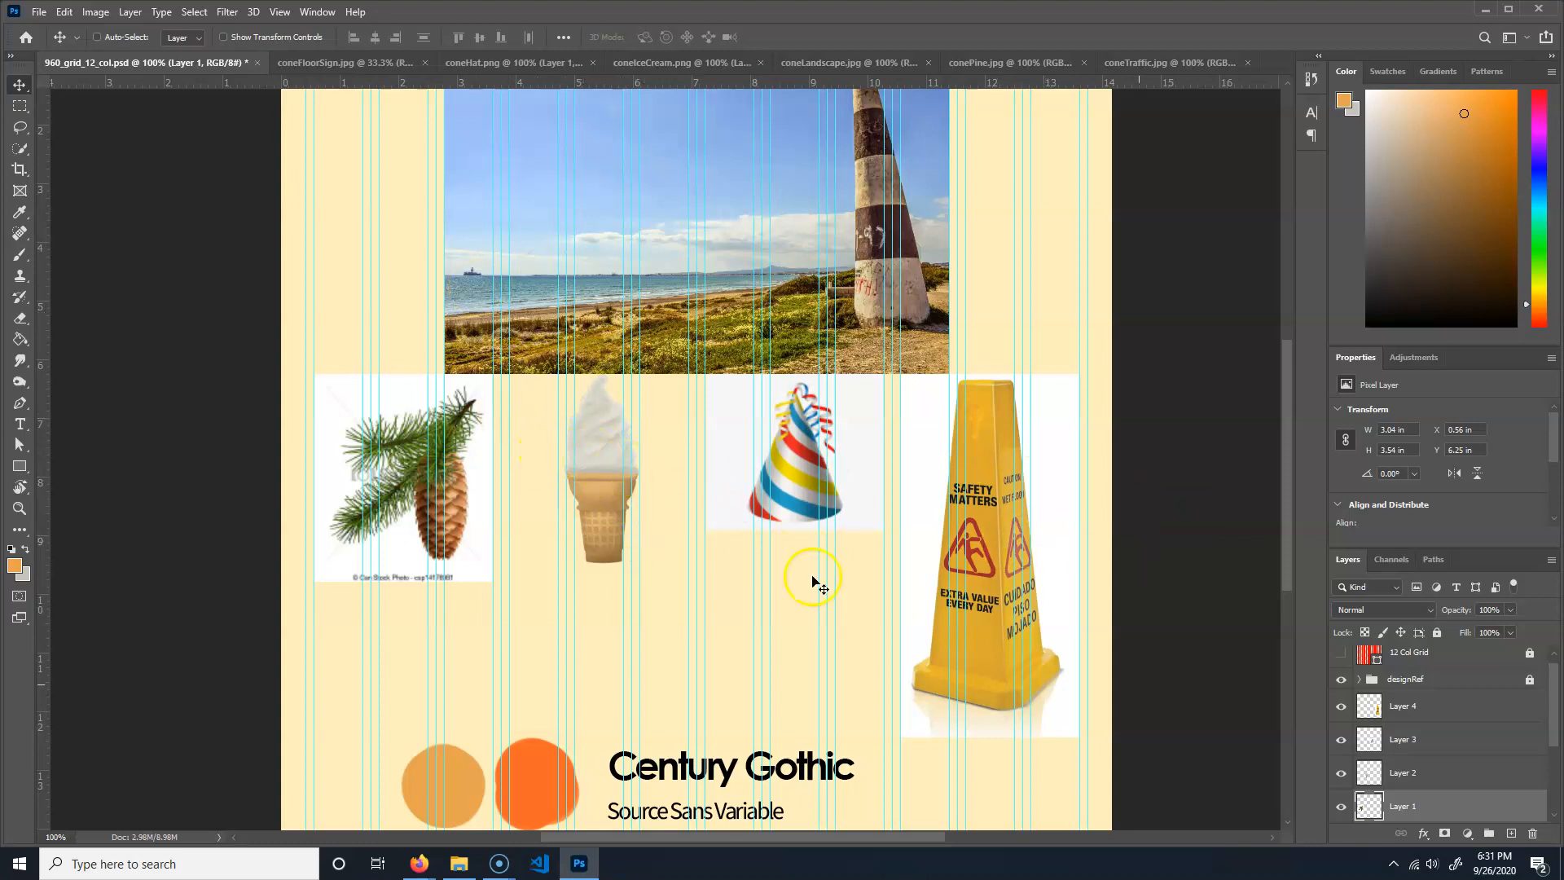
{"action": "left_click", "coordinate": [1460, 773]}
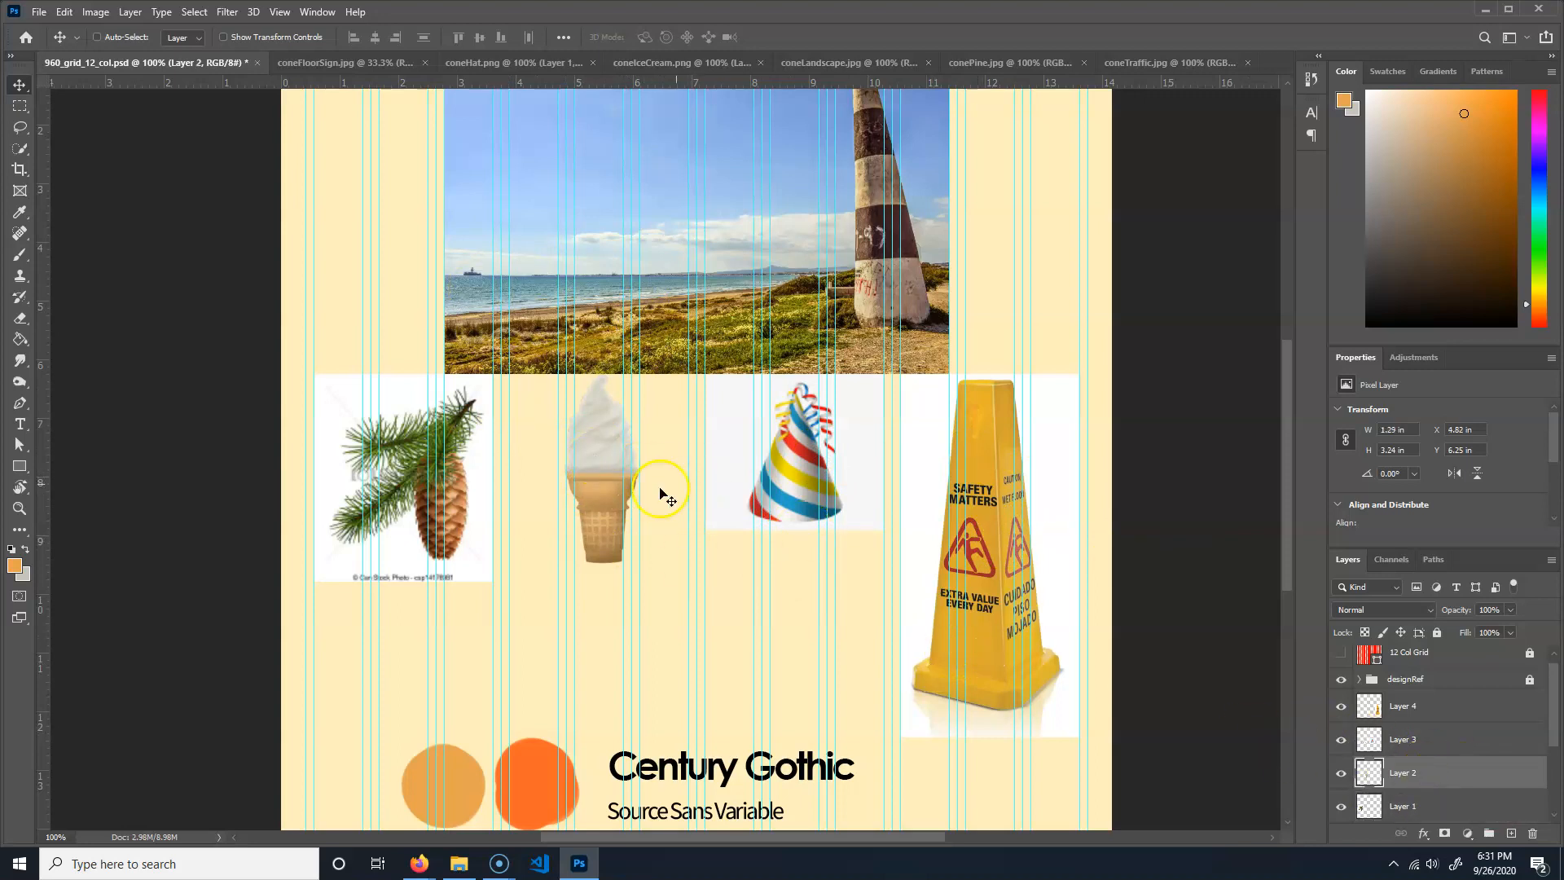
{"action": "left_click_drag", "start_coordinate": [592, 464], "coordinate": [592, 473]}
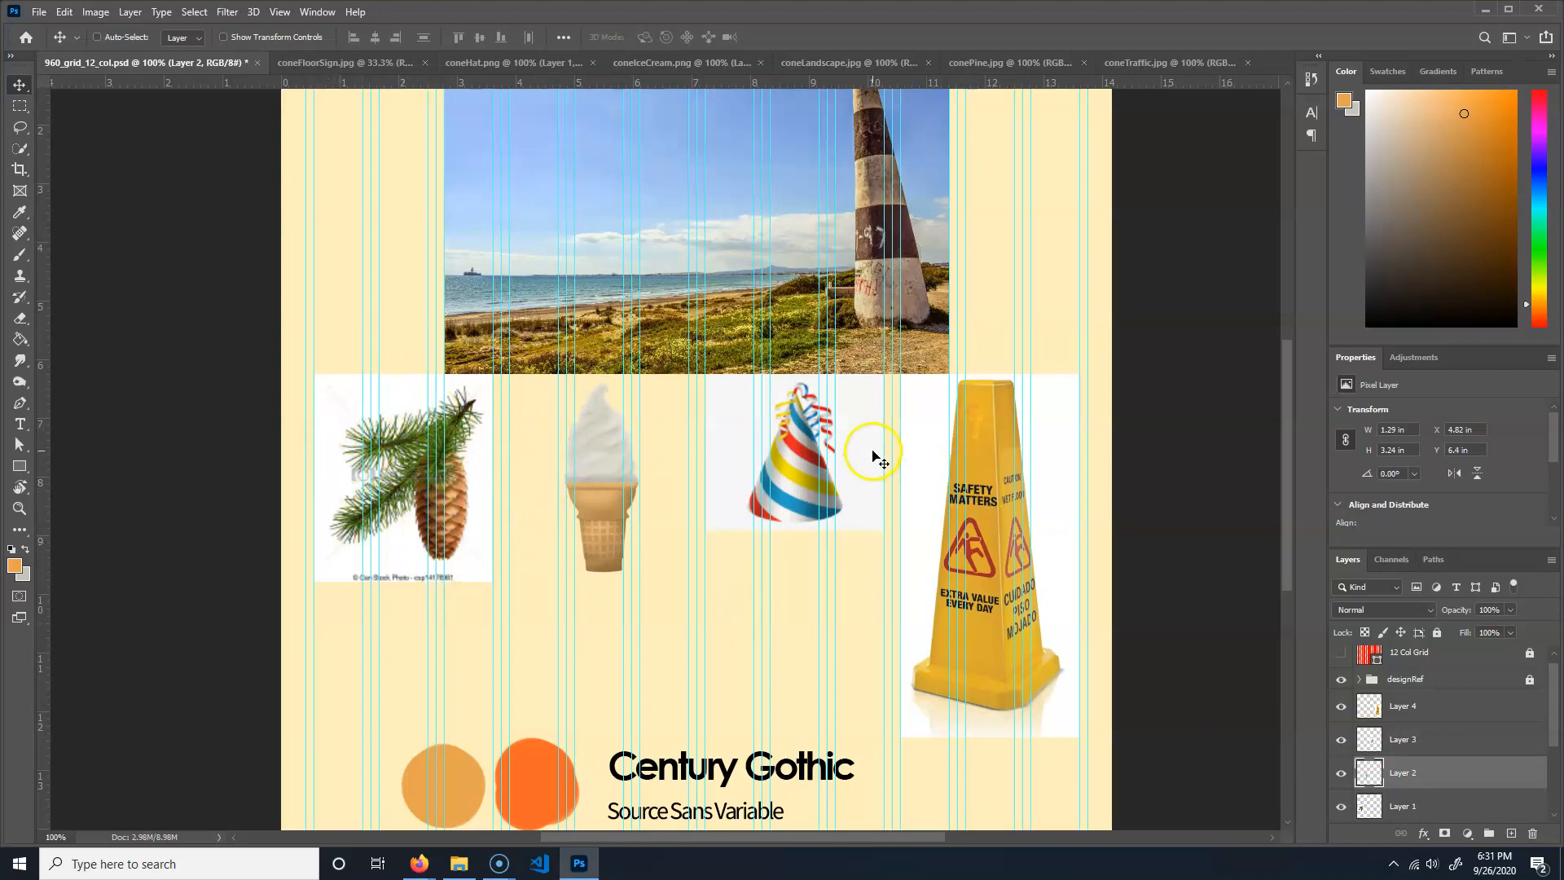
- Stretch the party hat image vertically to a height of about 3.54 in, level with the pine cone's bottom edge
{"action": "left_click", "coordinate": [1432, 737]}
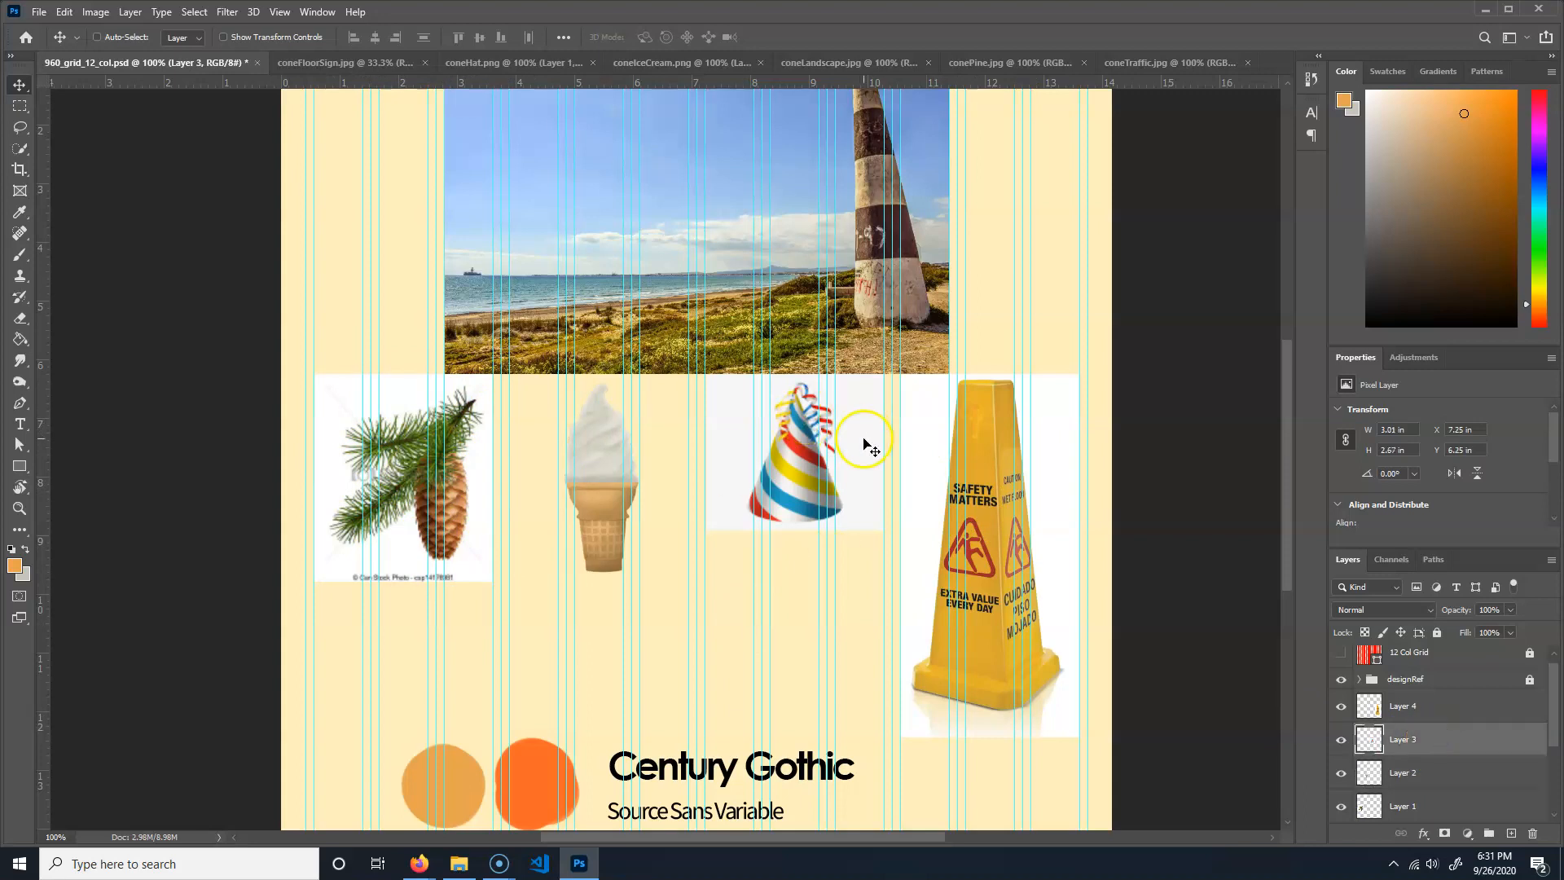
{"action": "key", "text": "ctrl+t"}
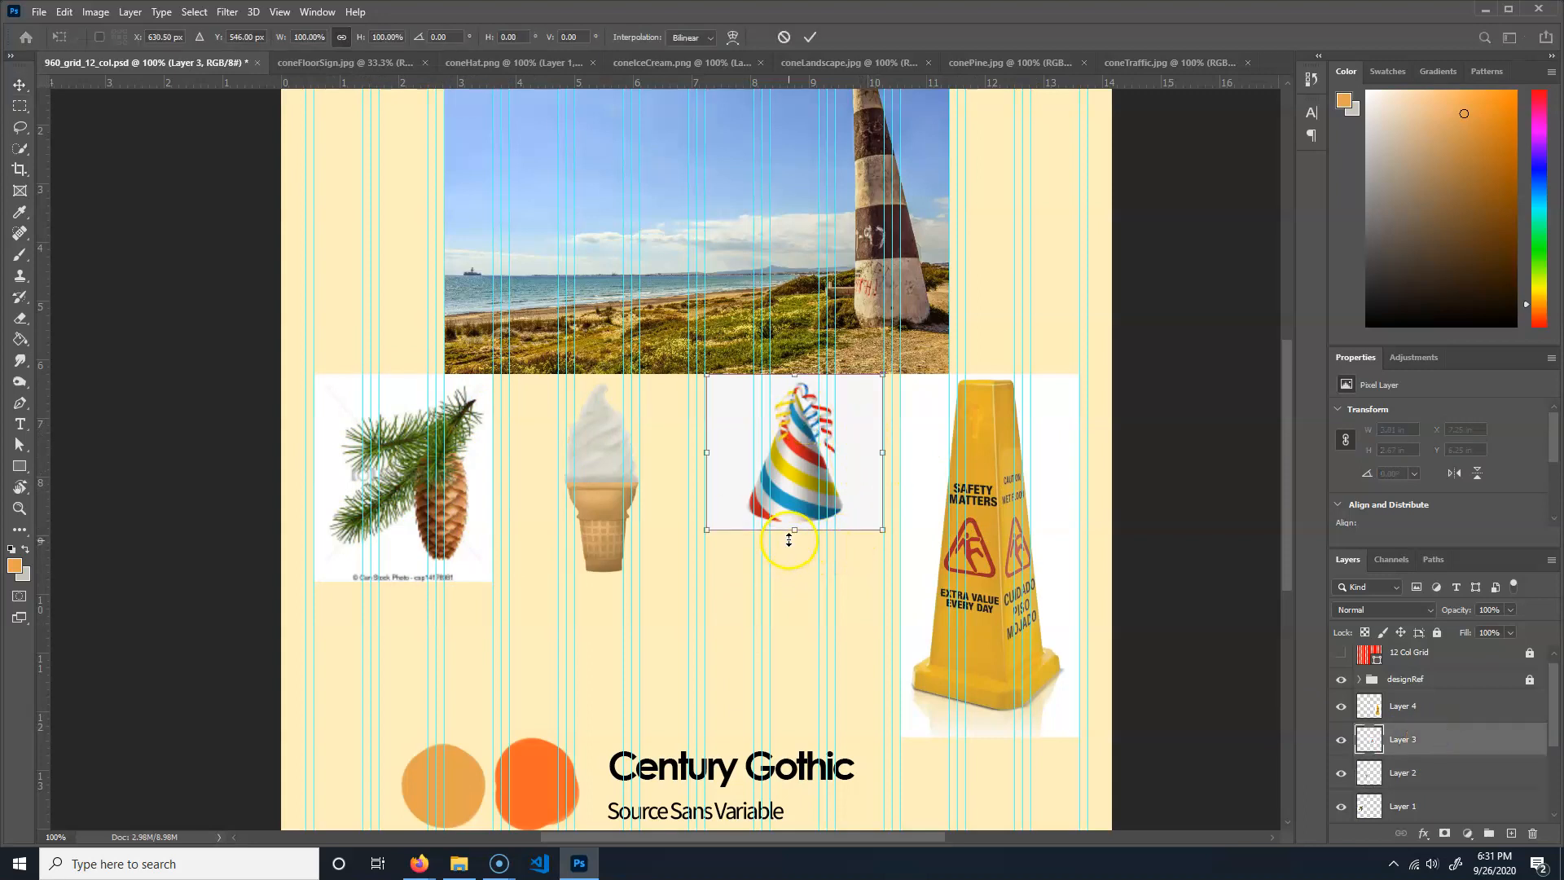
{"action": "left_click_drag", "start_coordinate": [790, 533], "coordinate": [797, 572]}
{"action": "key", "text": "ctrl+z"}
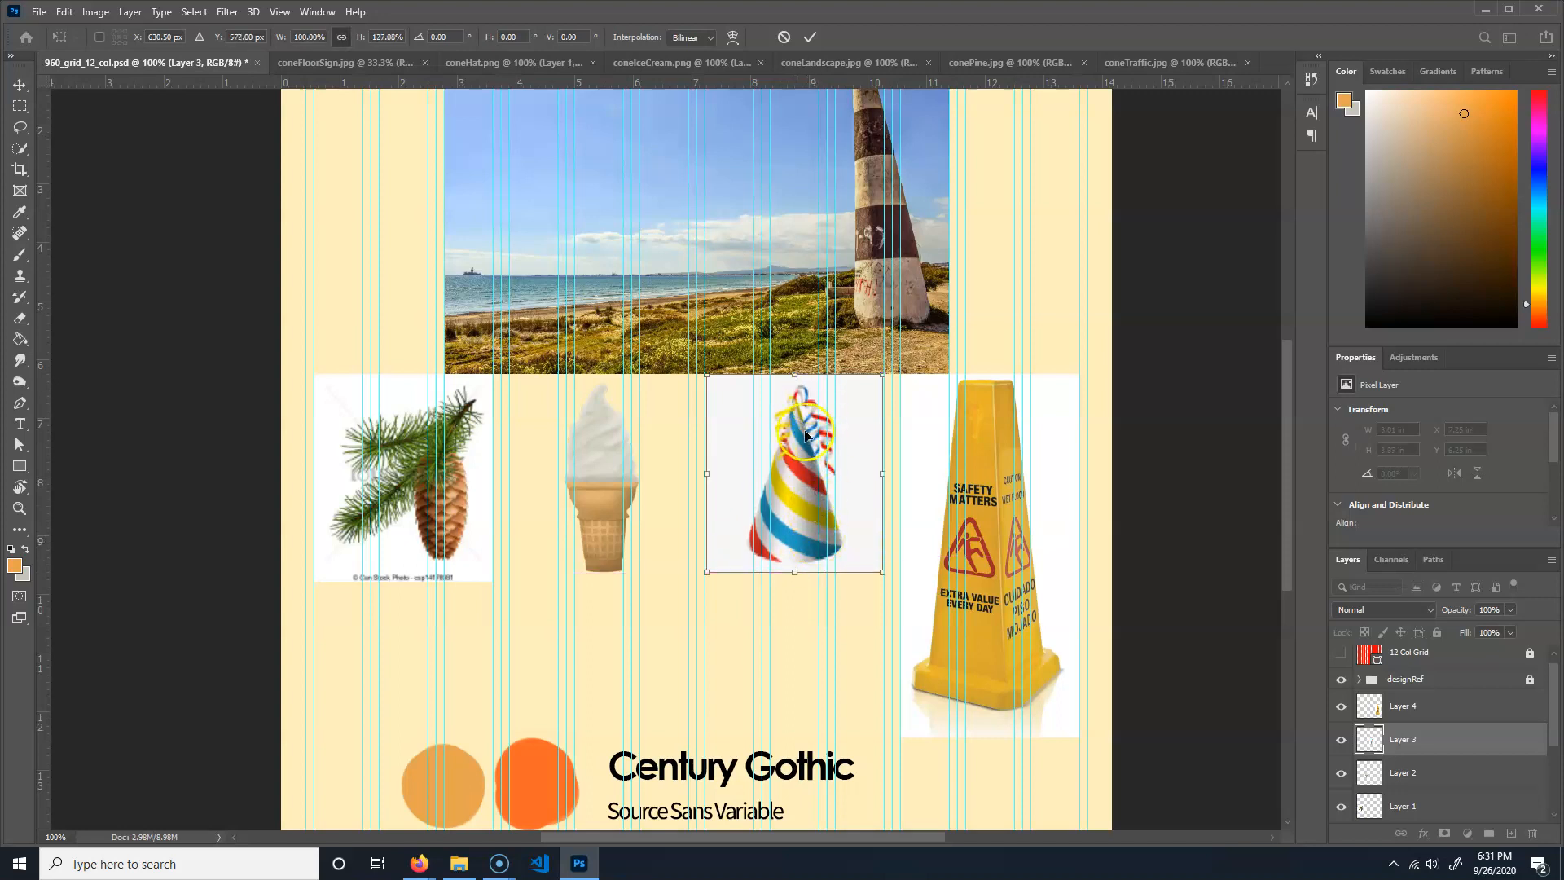
{"action": "left_click_drag", "start_coordinate": [798, 573], "coordinate": [798, 581]}
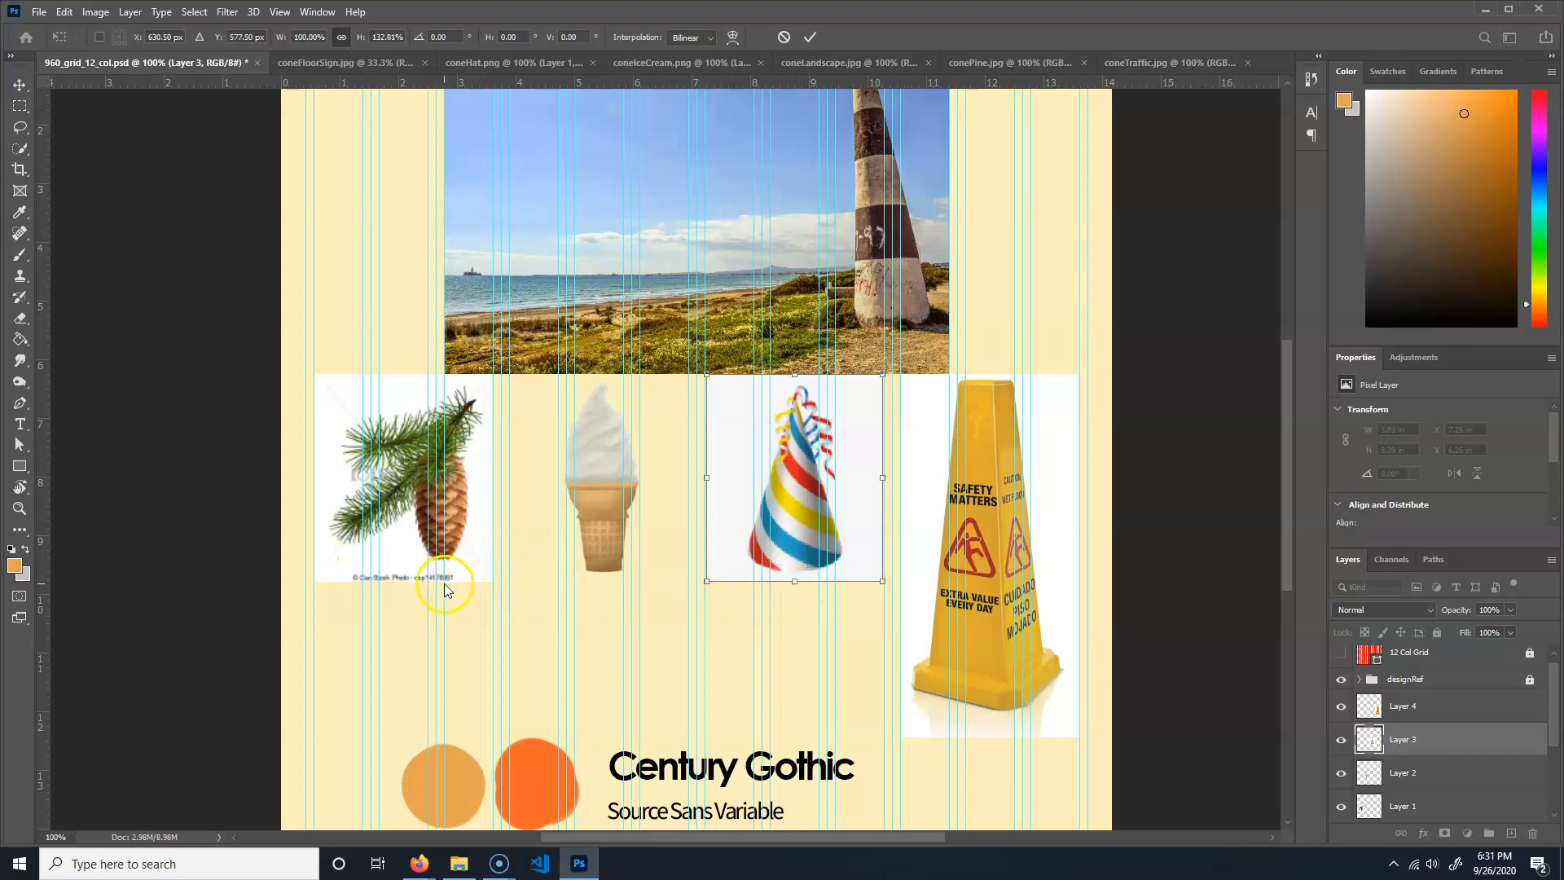
{"action": "double_click", "coordinate": [782, 529]}
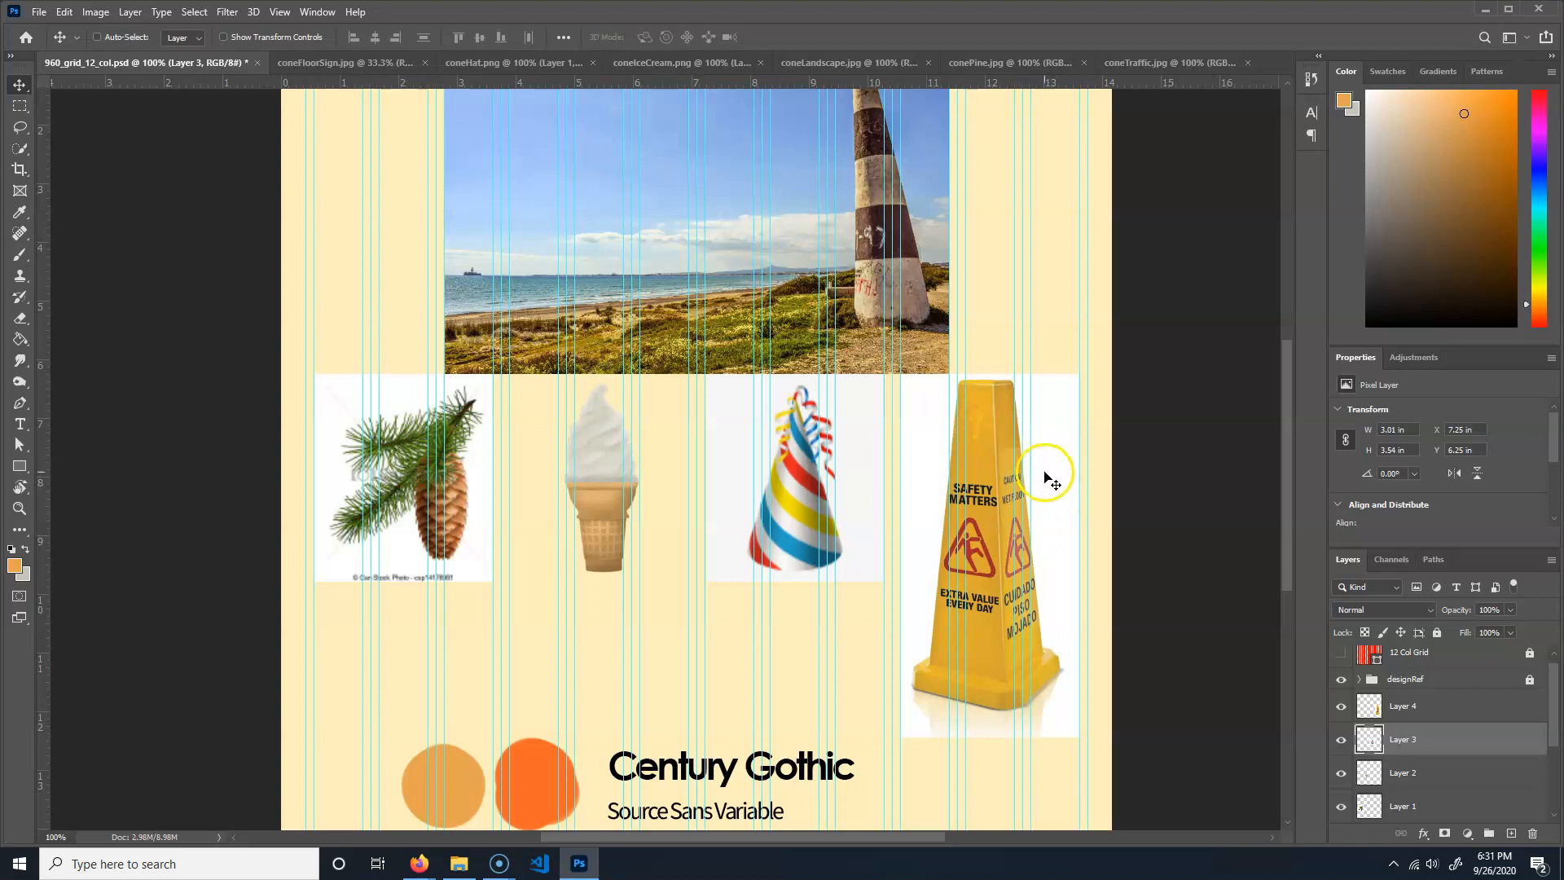
- Resize the floor sign image to about 2.03 by 3.54 in and place it in the row at X 11 in
{"action": "key", "text": "ctrl"}
{"action": "left_click", "coordinate": [1414, 705]}
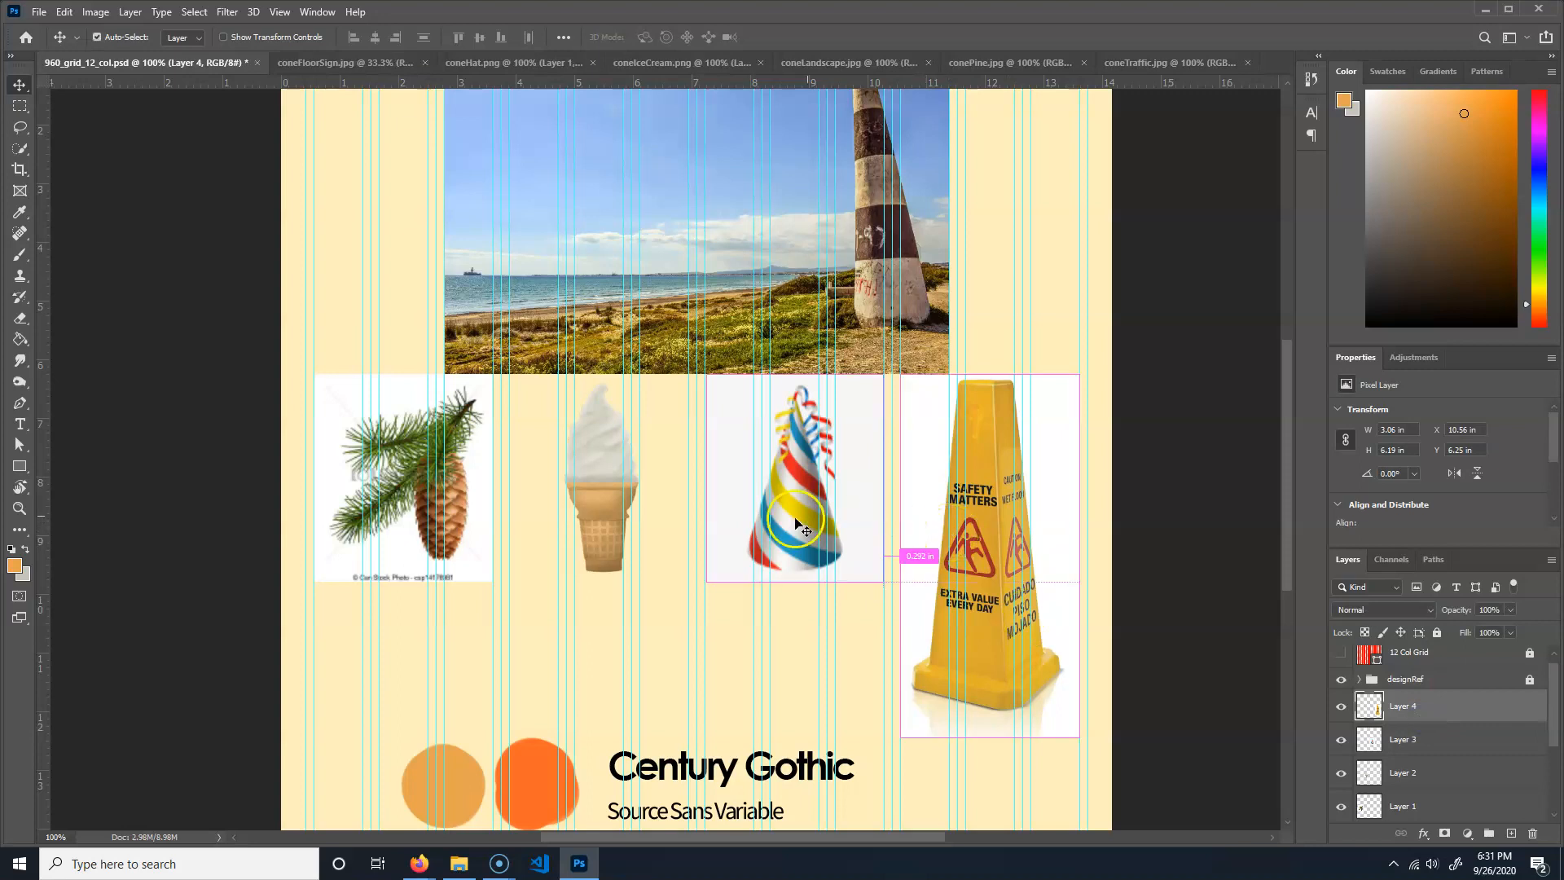
{"action": "key", "text": "ctrl+t"}
{"action": "left_click_drag", "start_coordinate": [991, 736], "coordinate": [987, 688]}
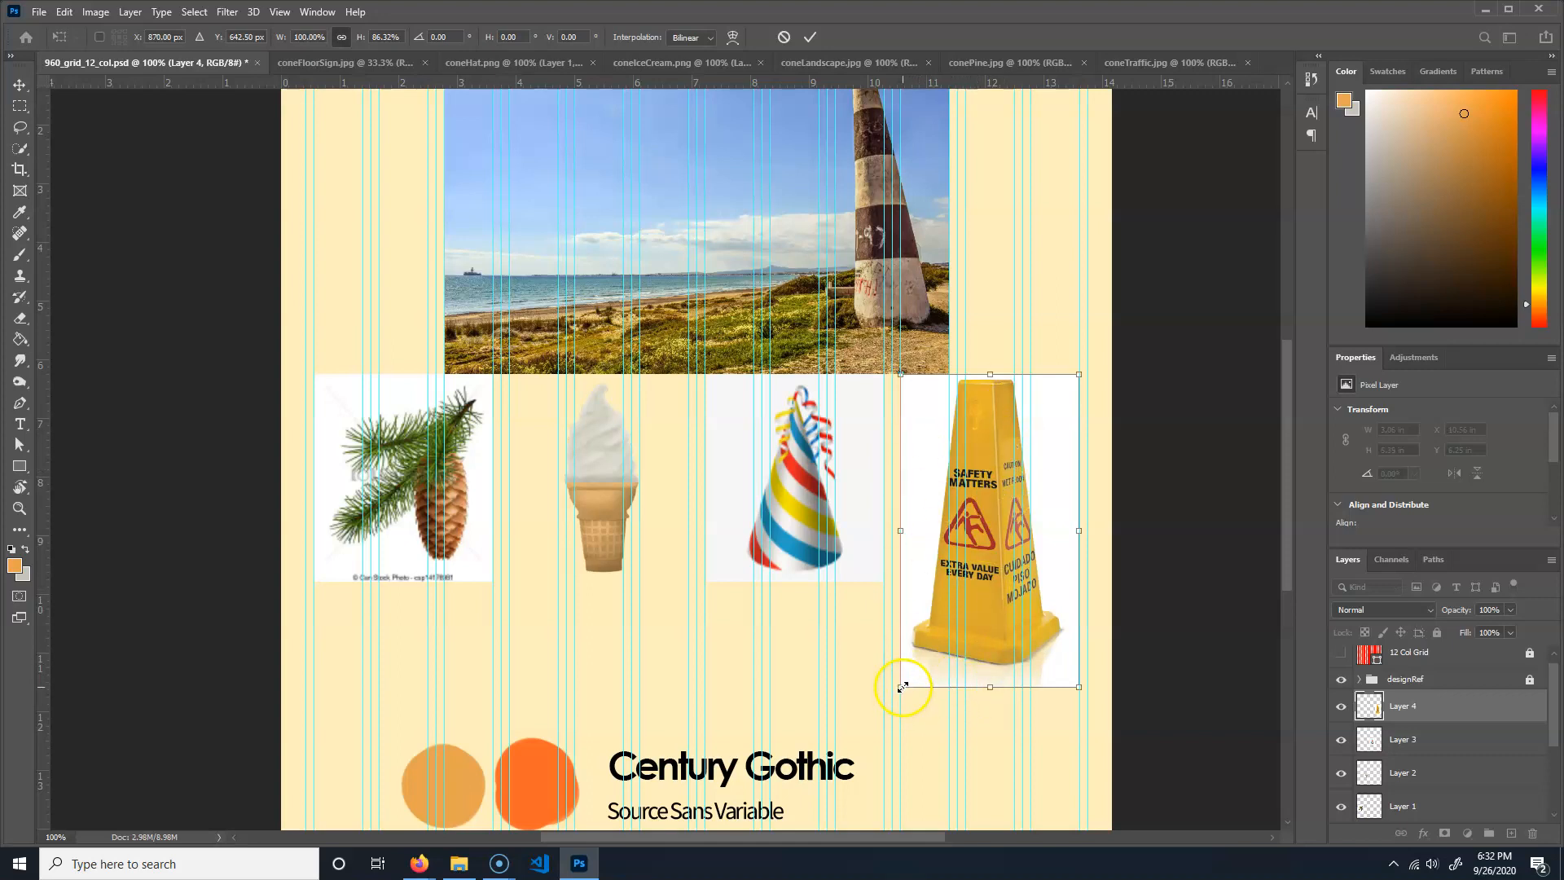
{"action": "left_click_drag", "start_coordinate": [901, 688], "coordinate": [945, 564]}
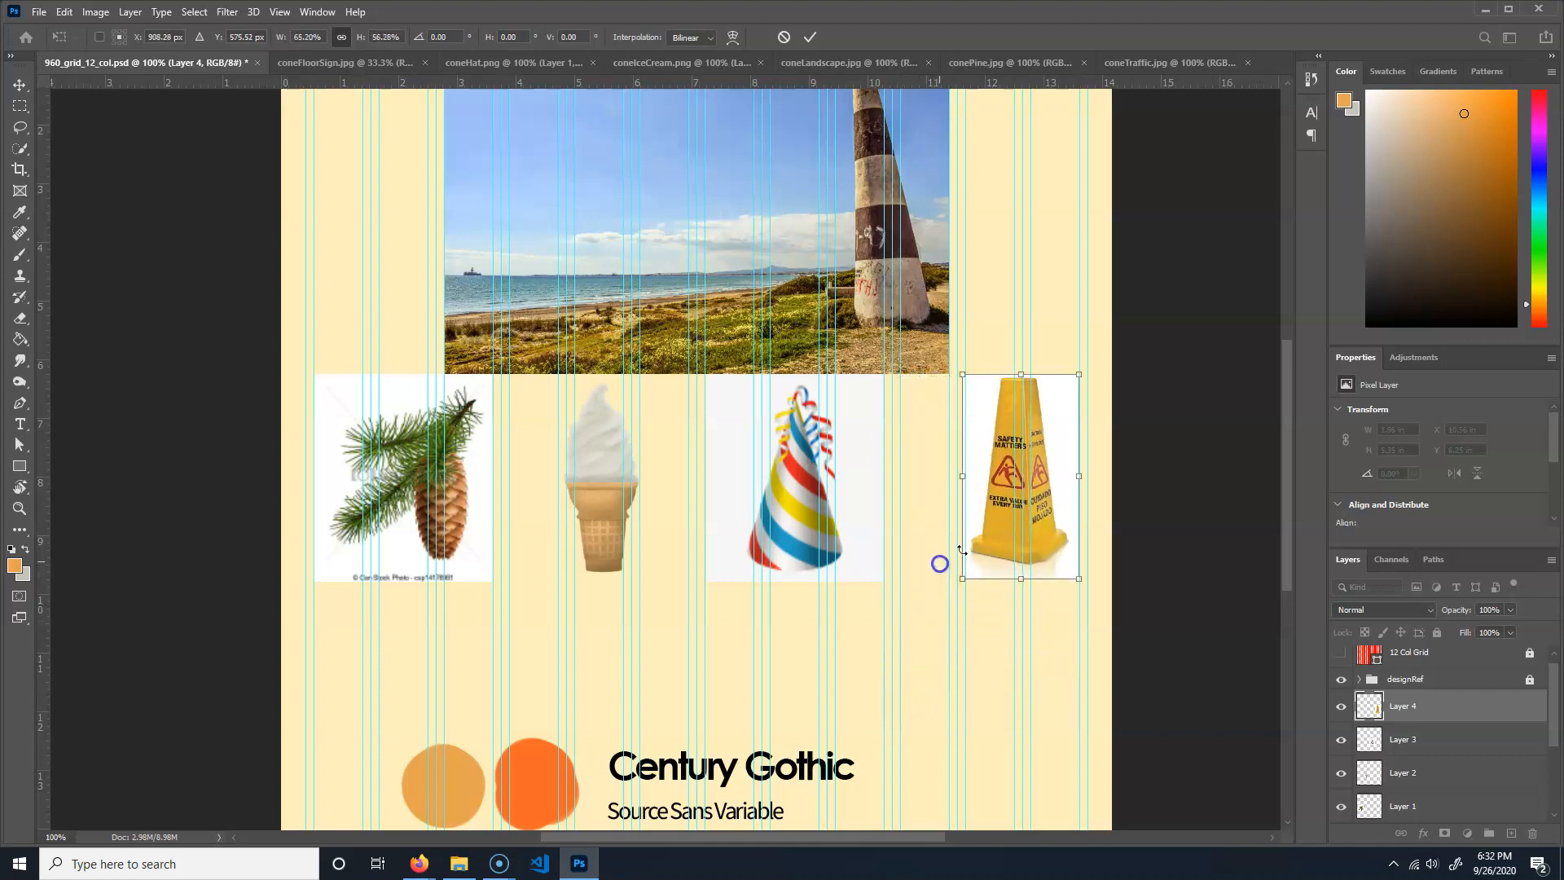
{"action": "left_click_drag", "start_coordinate": [1049, 521], "coordinate": [1013, 518]}
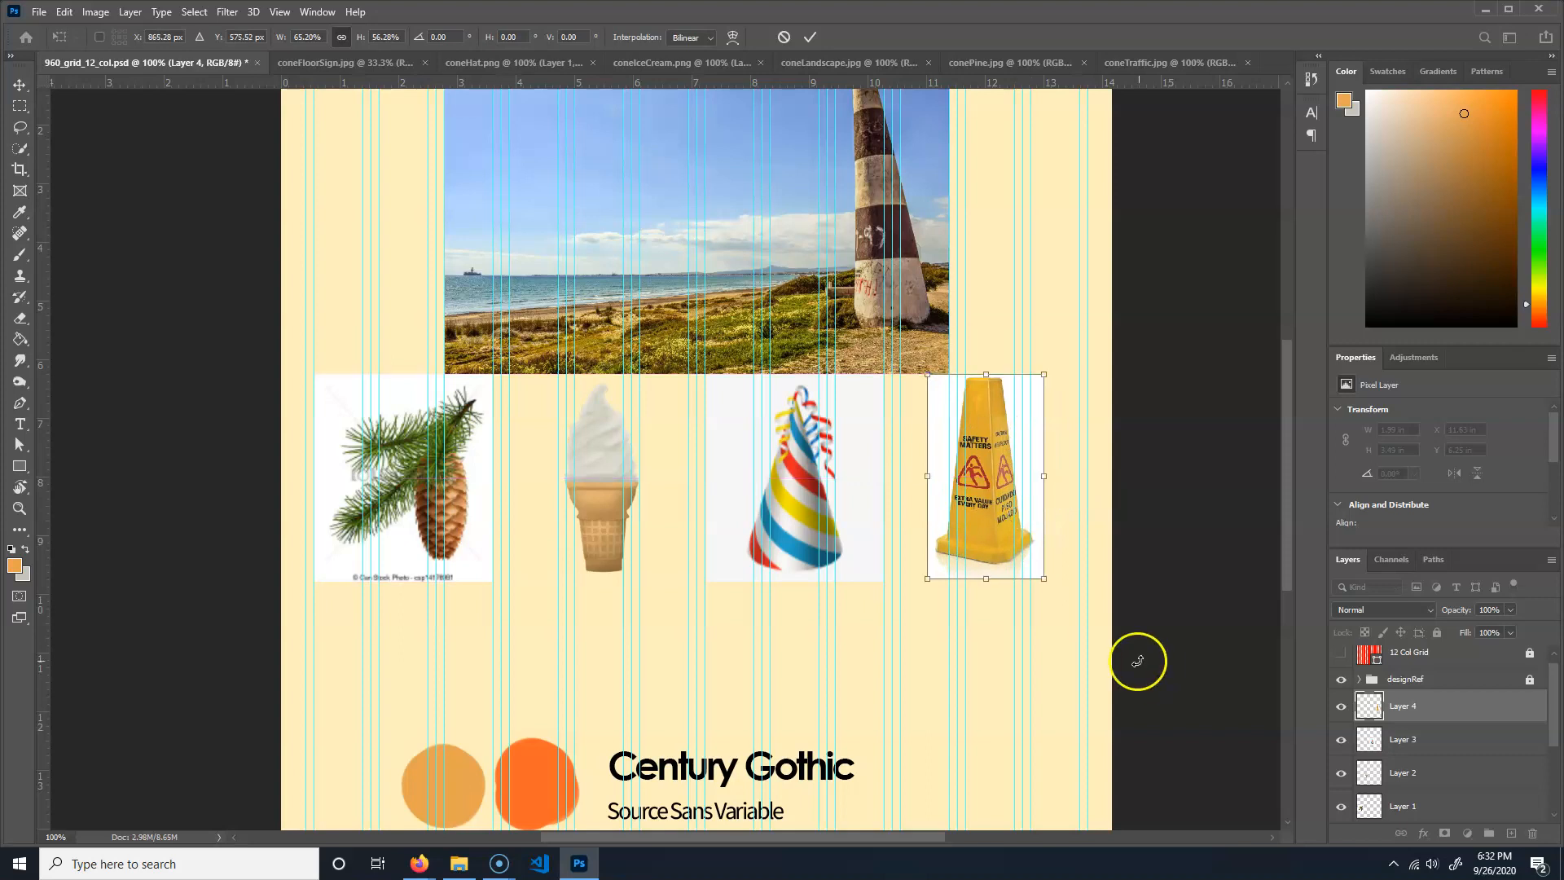
{"action": "left_click_drag", "start_coordinate": [993, 577], "coordinate": [993, 581]}
{"action": "key", "text": "Return"}
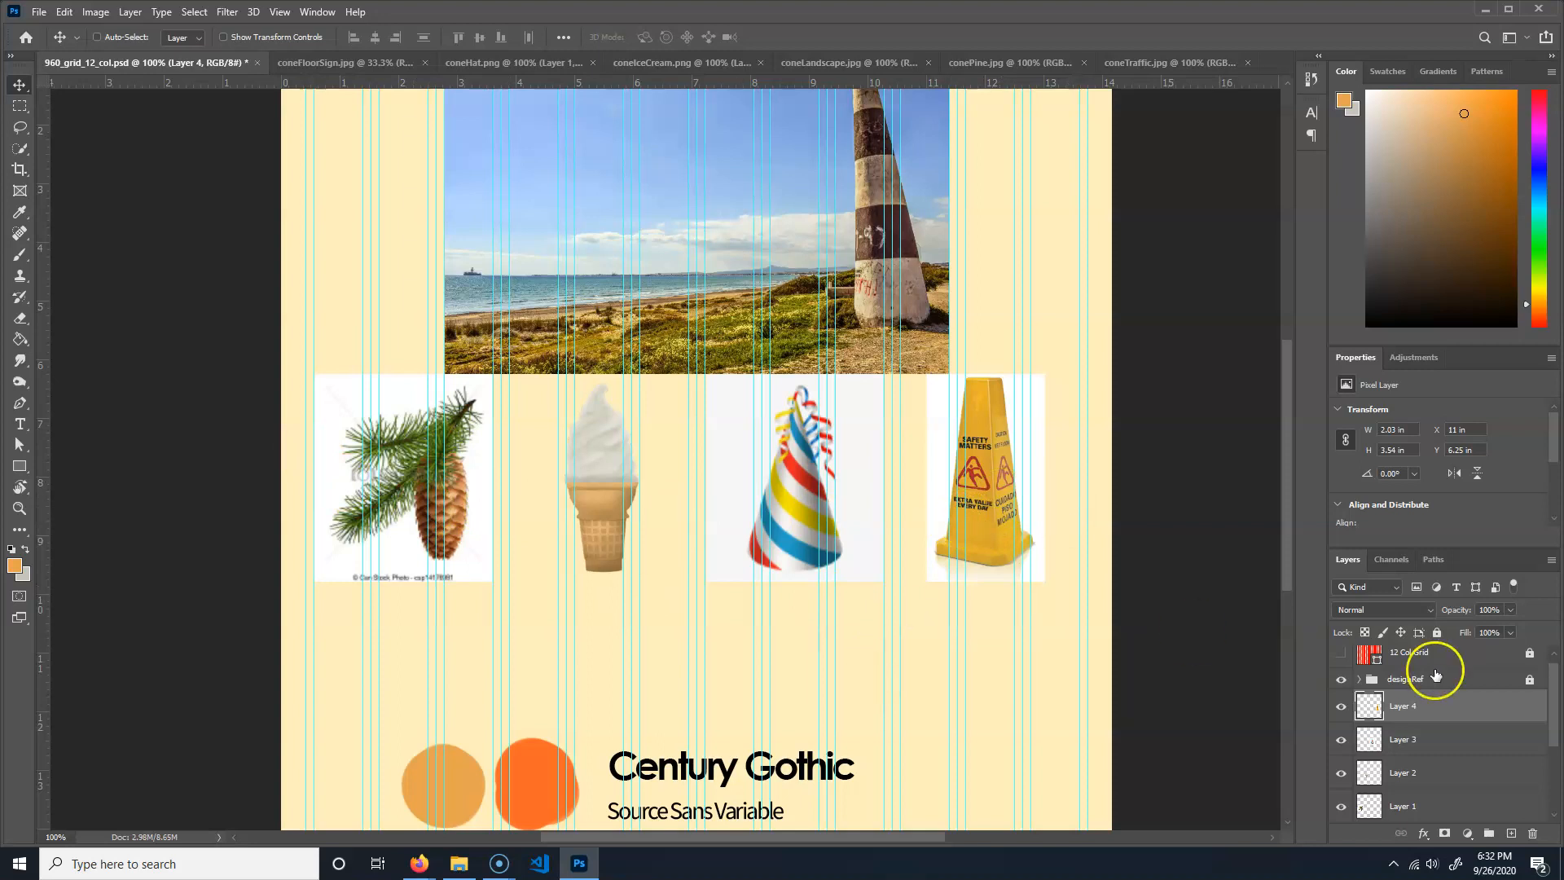
- Review the page layout from the navbar and beach photo down through the cone images to the reference swatches
{"action": "scroll", "coordinate": [1474, 721], "scroll_direction": "down", "scroll_amount": 2}
{"action": "scroll", "coordinate": [1471, 724], "scroll_direction": "up", "scroll_amount": 1}
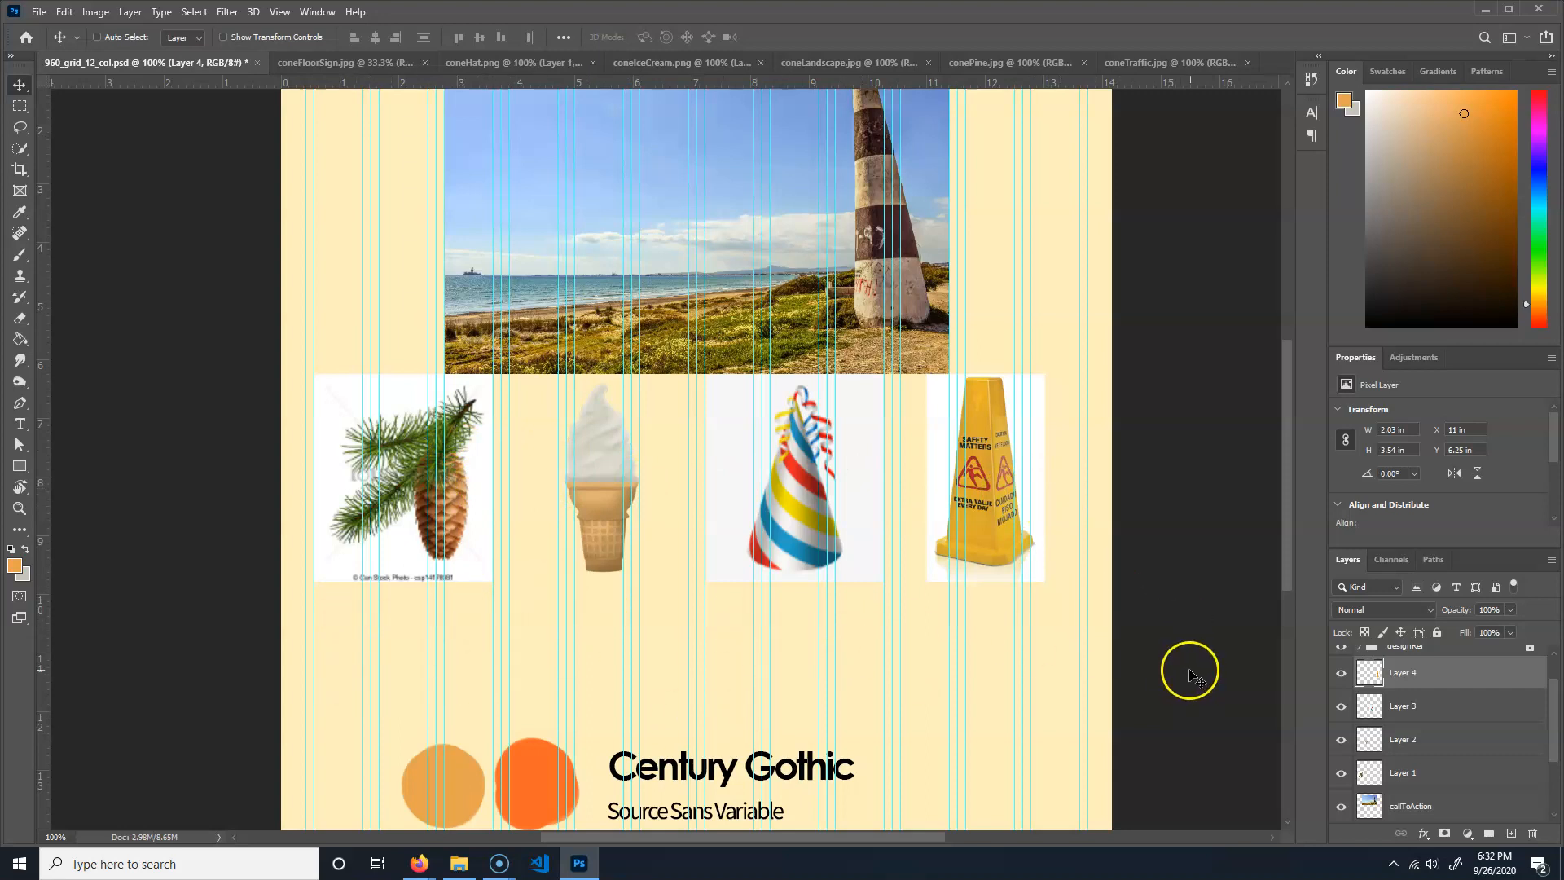
{"action": "scroll", "coordinate": [1010, 668], "scroll_direction": "down", "scroll_amount": 1}
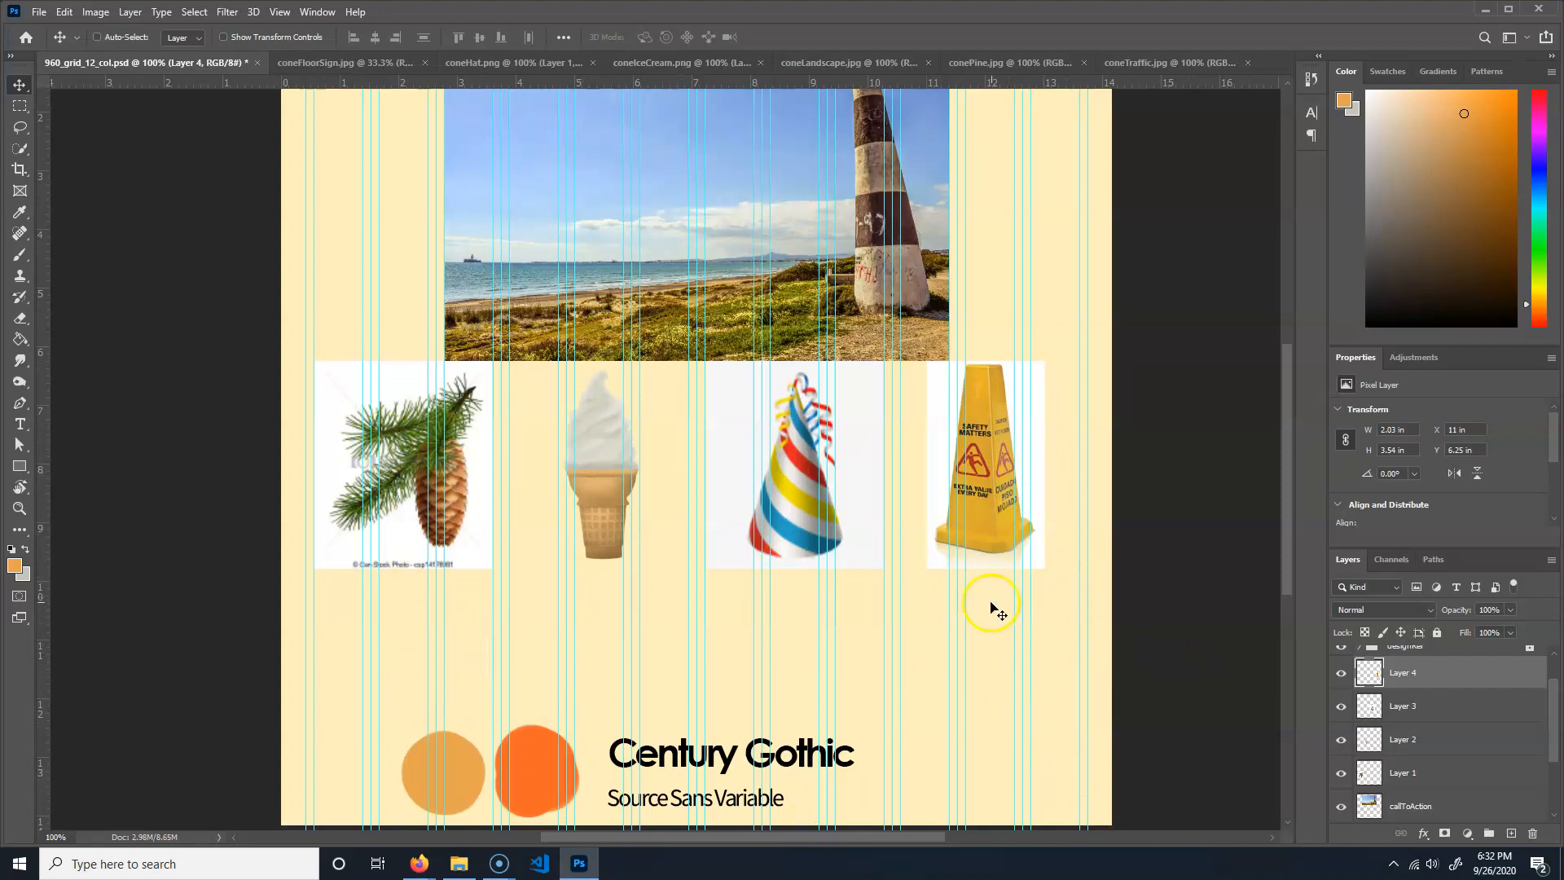
{"action": "scroll", "coordinate": [719, 541], "scroll_direction": "up", "scroll_amount": 10}
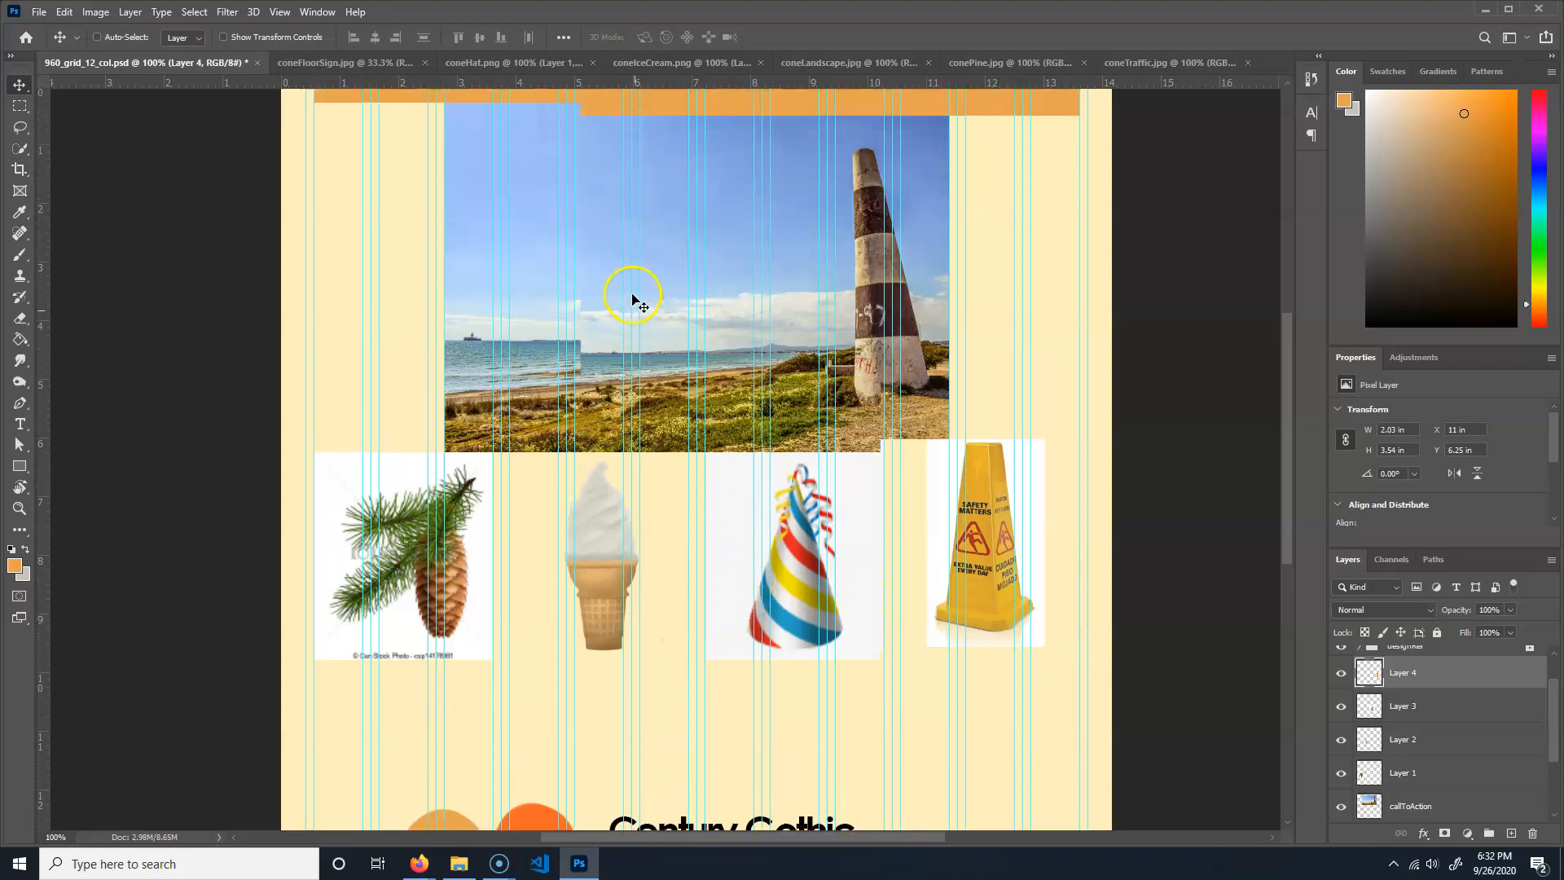
{"action": "scroll", "coordinate": [663, 541], "scroll_direction": "up", "scroll_amount": 7}
{"action": "scroll", "coordinate": [673, 531], "scroll_direction": "down", "scroll_amount": 4}
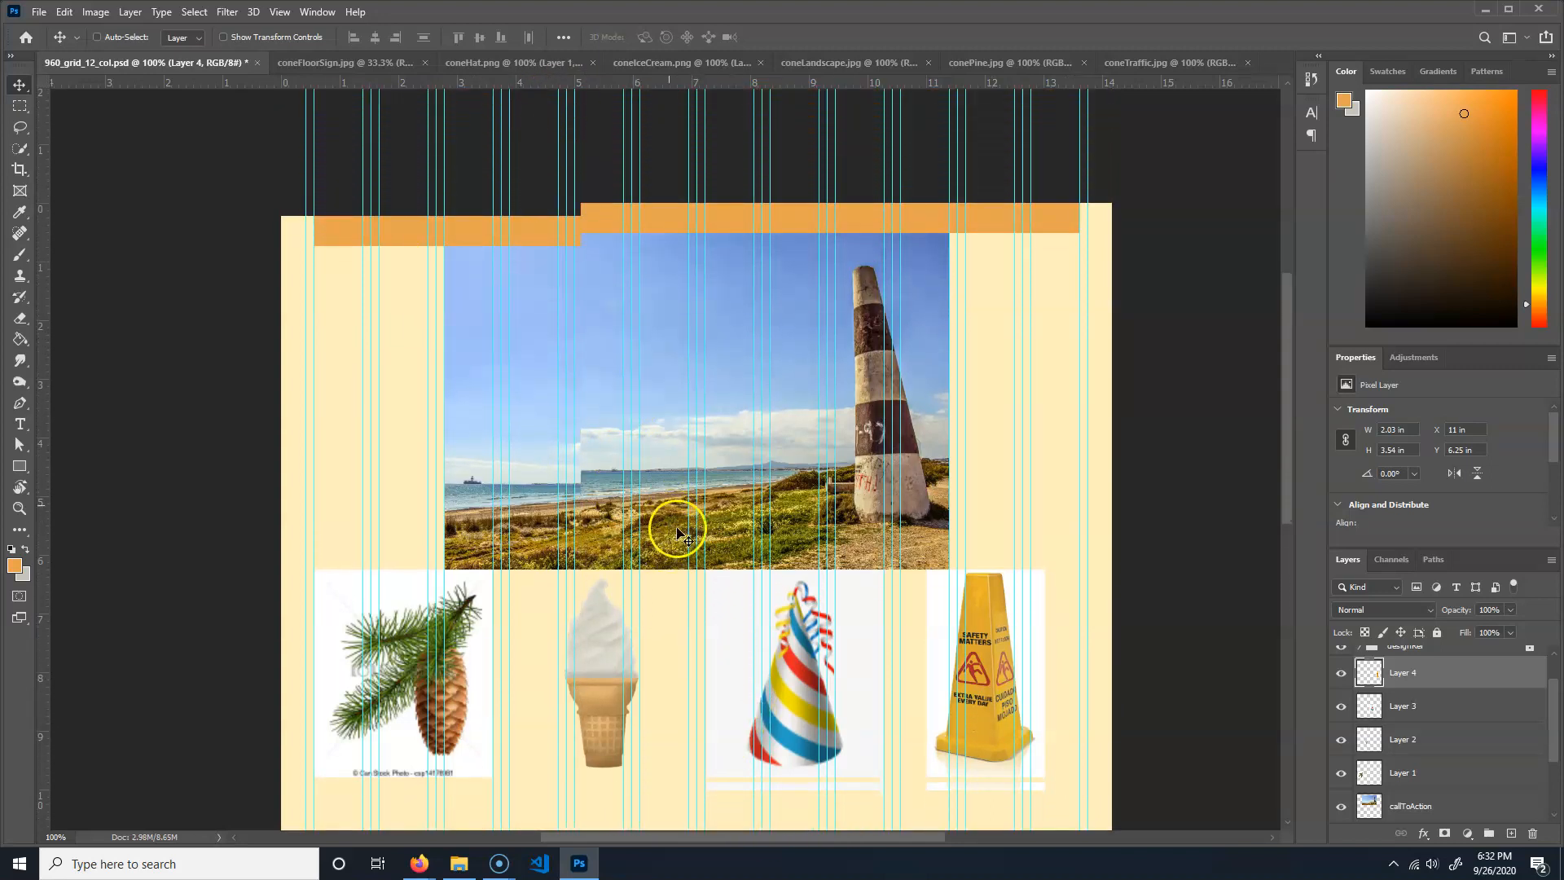
{"action": "scroll", "coordinate": [679, 534], "scroll_direction": "down", "scroll_amount": 10}
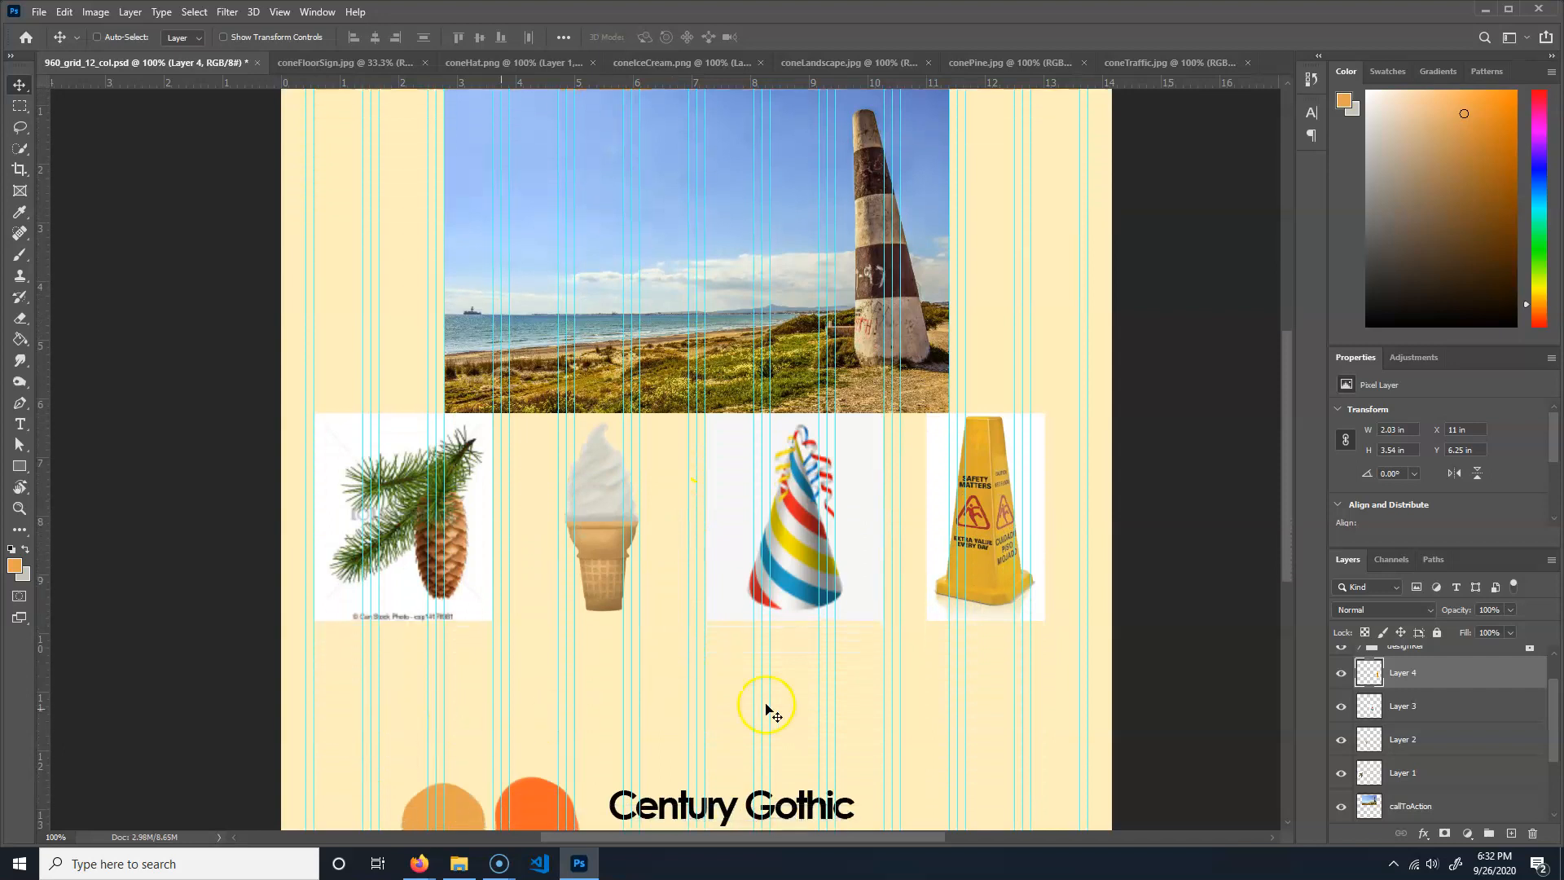
{"action": "scroll", "coordinate": [1072, 632], "scroll_direction": "down", "scroll_amount": 6}
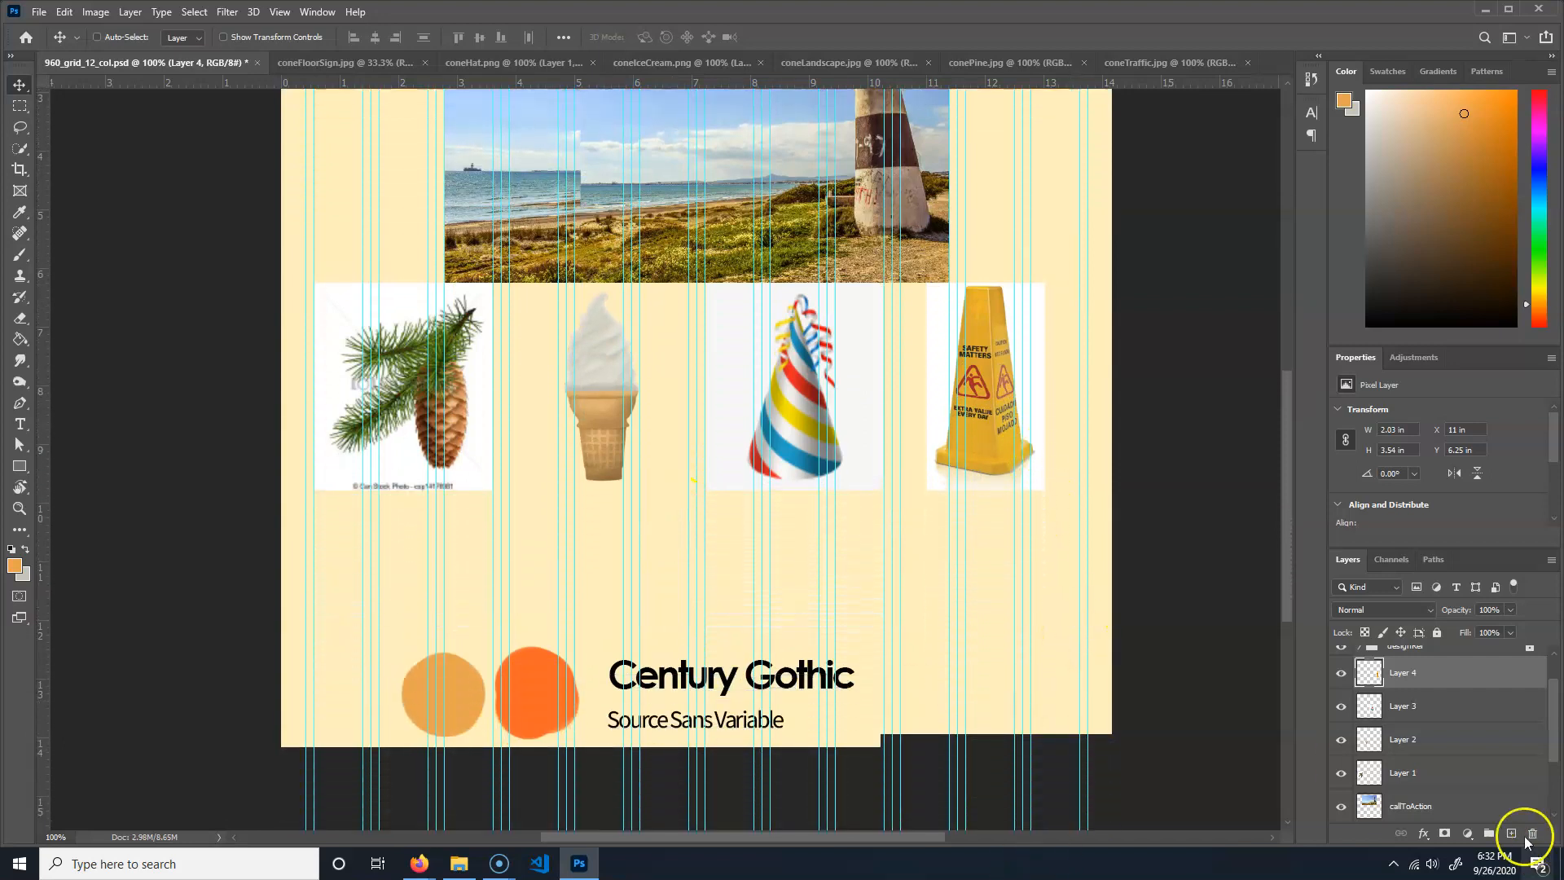
- On a new layer, draw a light orange footer rectangle about 13.06 by 3.29 in directly beneath the row of cone images
{"action": "left_click", "coordinate": [1512, 834]}
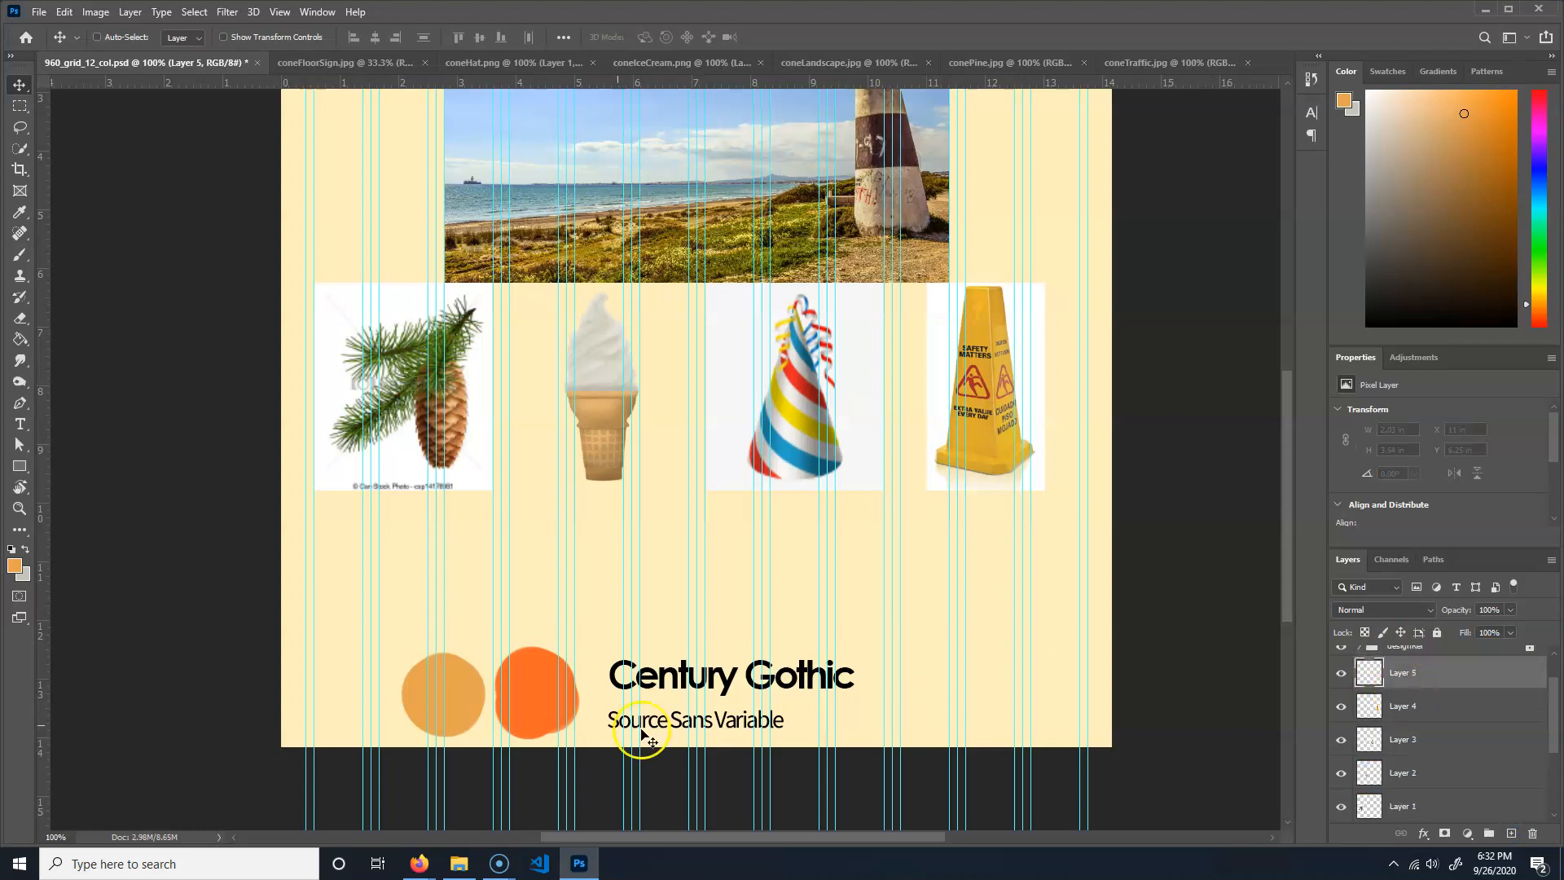
{"action": "left_click", "coordinate": [20, 466]}
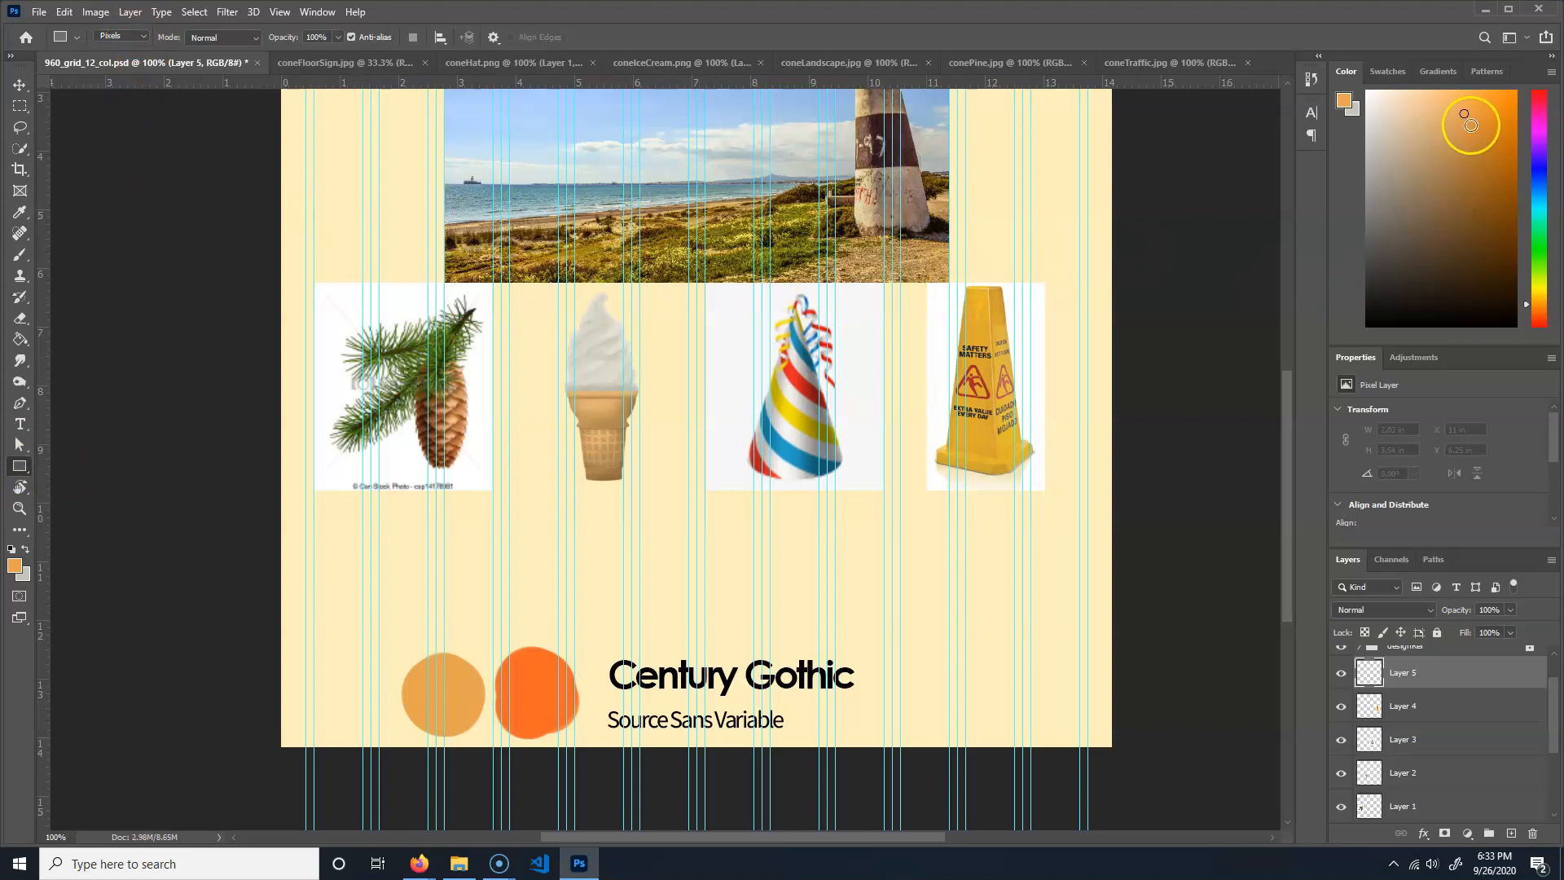
{"action": "left_click_drag", "start_coordinate": [1464, 111], "coordinate": [1462, 114]}
{"action": "key", "text": "i"}
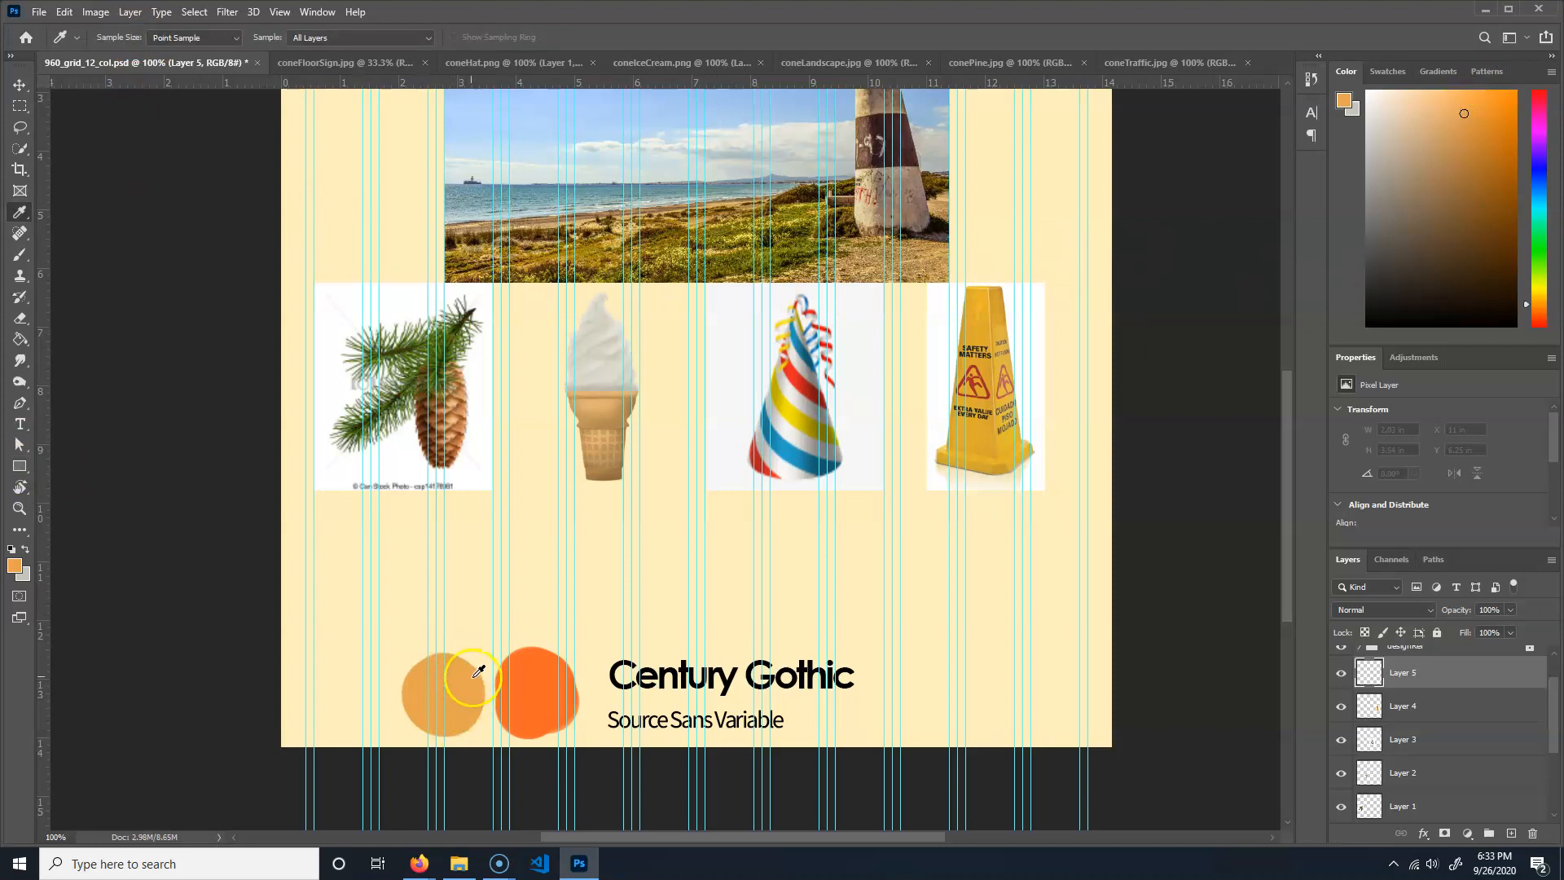
{"action": "left_click", "coordinate": [19, 467]}
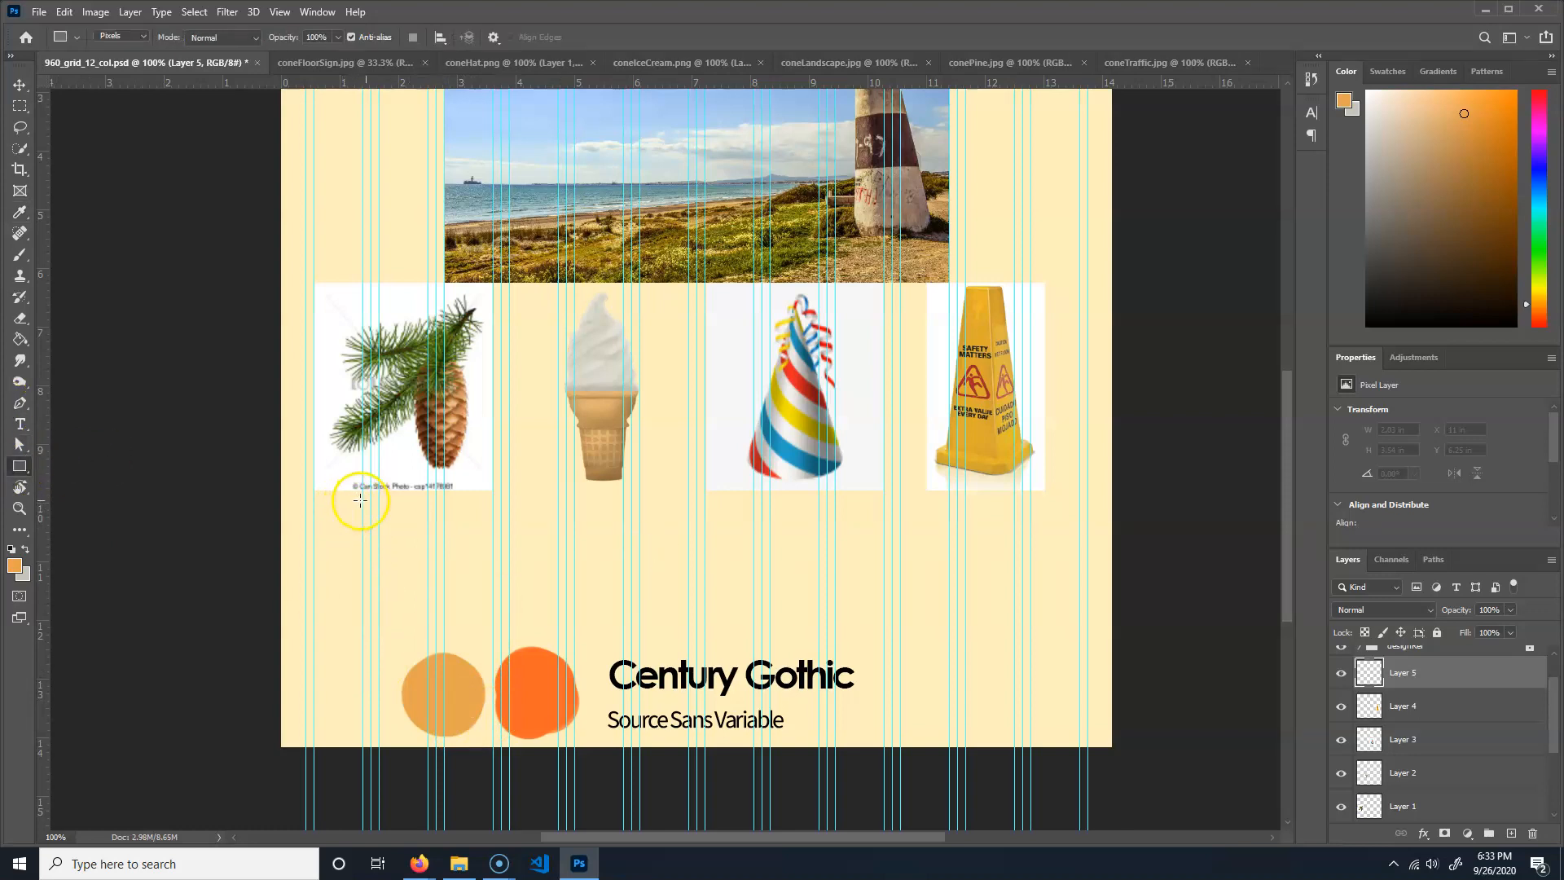
{"action": "scroll", "coordinate": [382, 507], "scroll_direction": "up", "scroll_amount": 4}
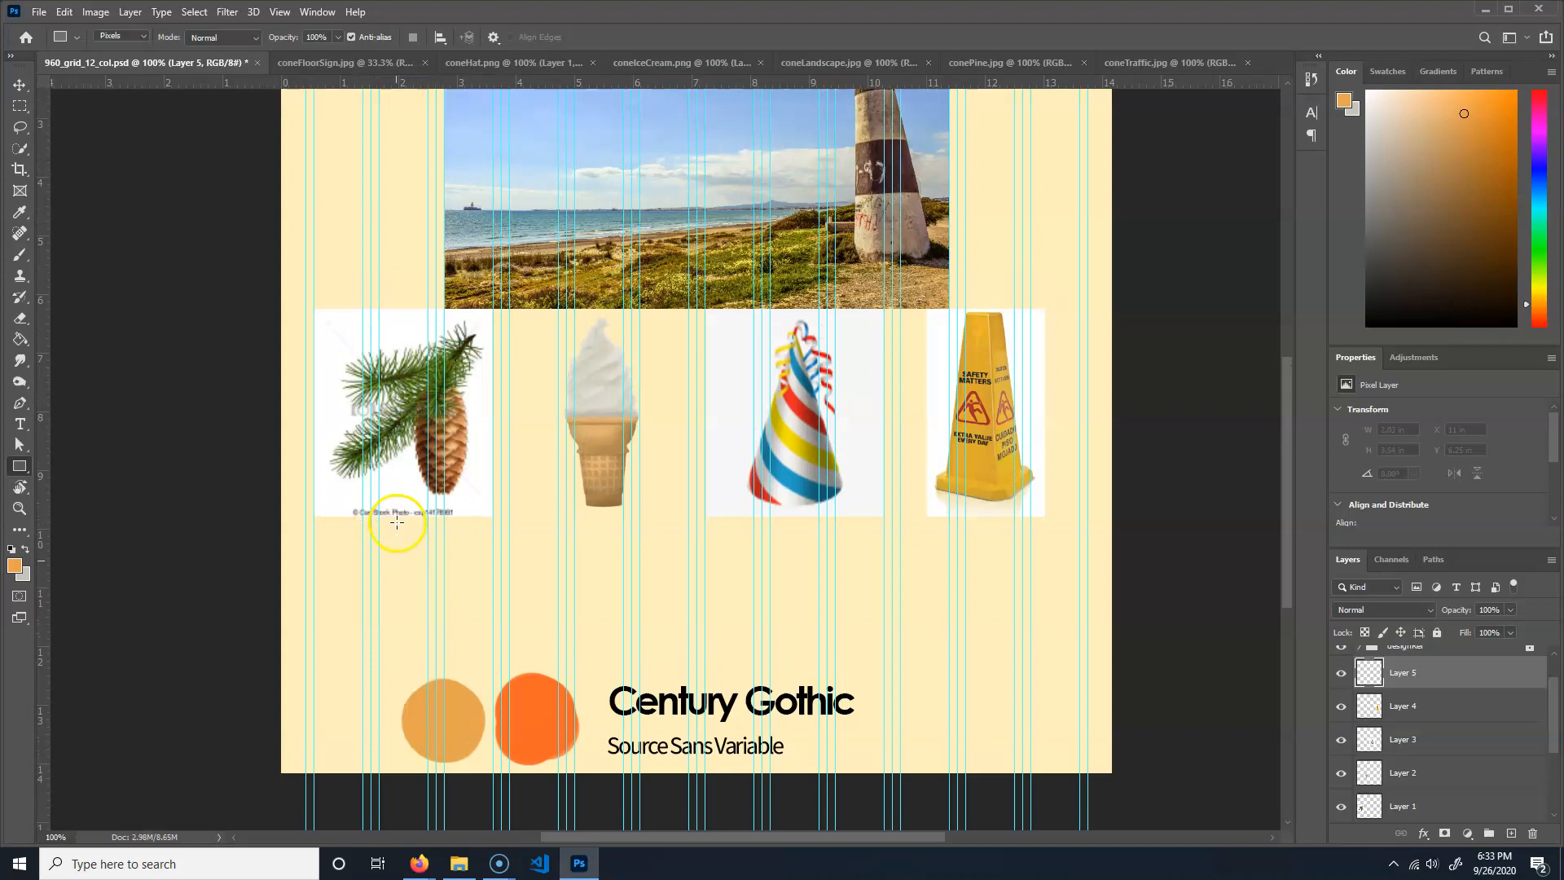
{"action": "scroll", "coordinate": [396, 521], "scroll_direction": "down", "scroll_amount": 3}
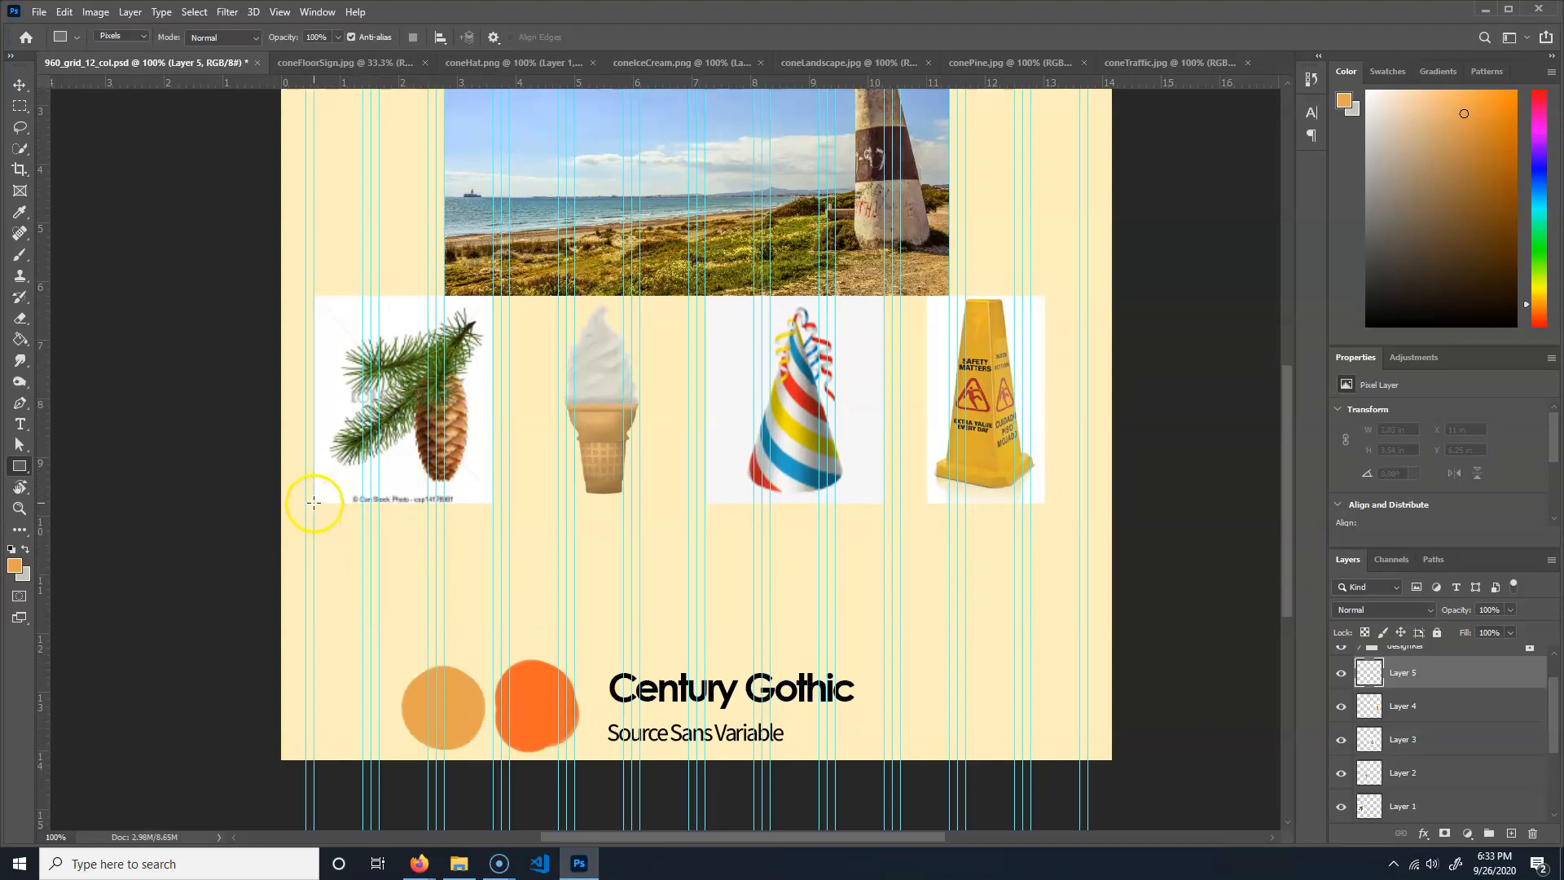
{"action": "left_click_drag", "start_coordinate": [313, 502], "coordinate": [1076, 695]}
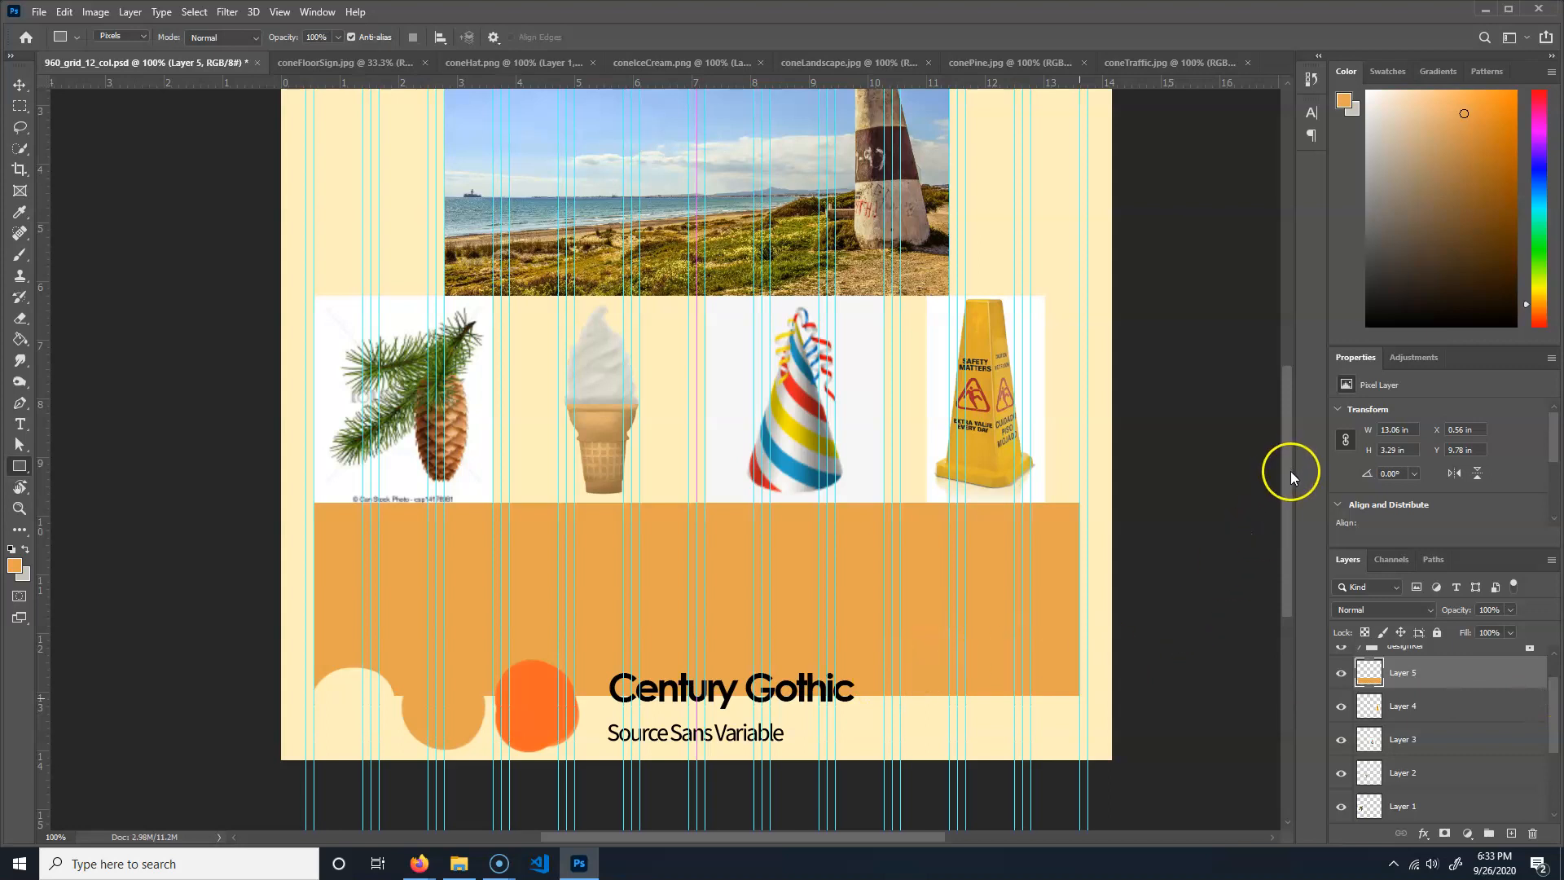
- Hide the designRef group so the colour swatches and font samples no longer cover the footer
{"action": "key", "text": "ctrl+minus"}
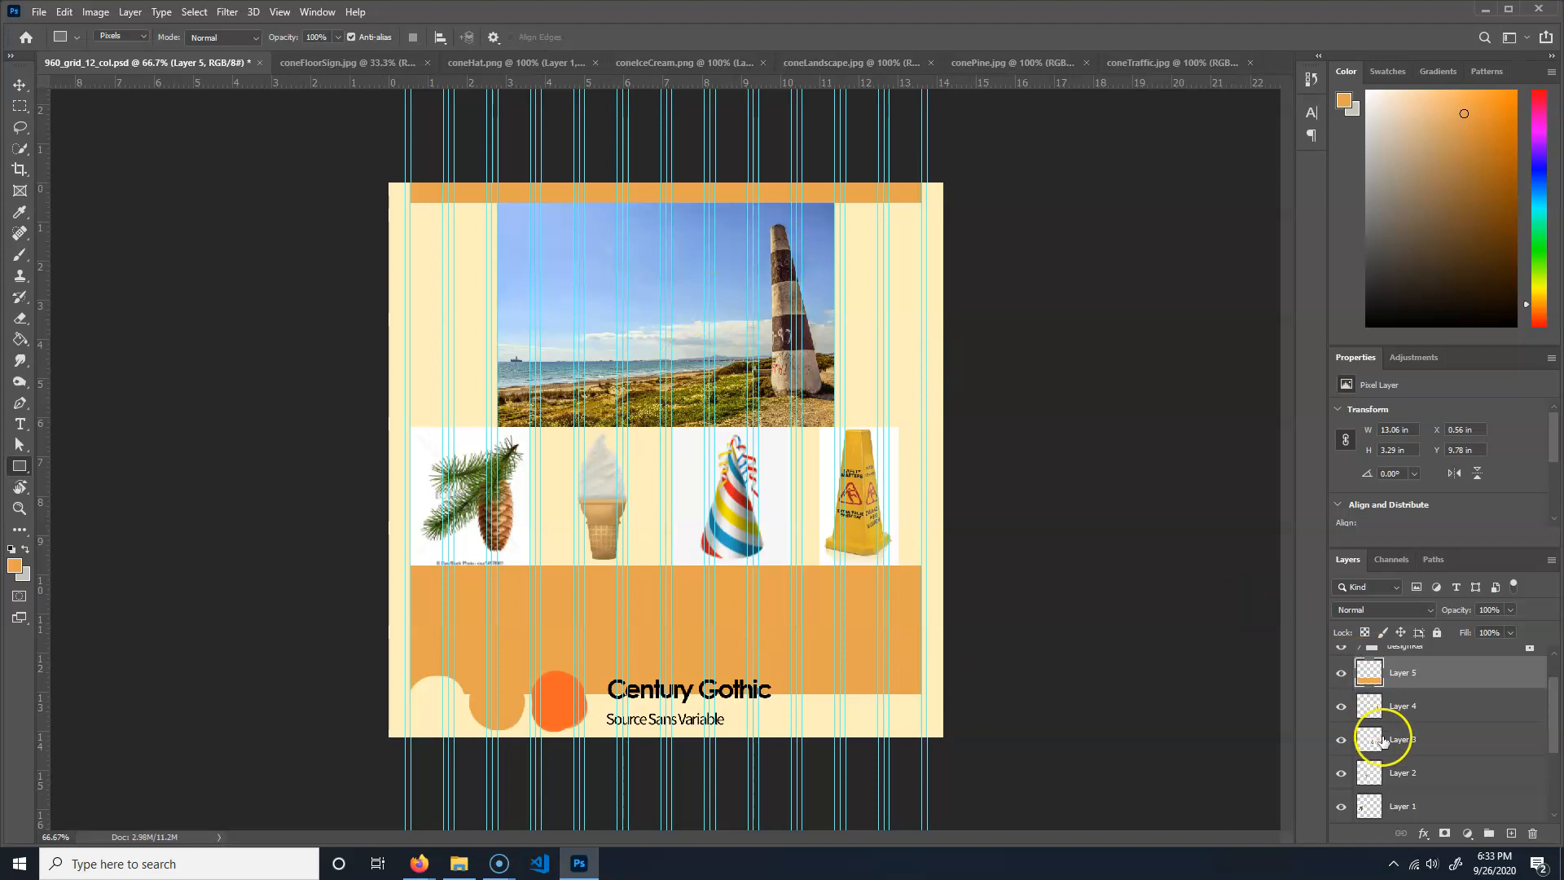
{"action": "scroll", "coordinate": [1382, 755], "scroll_direction": "up", "scroll_amount": 2}
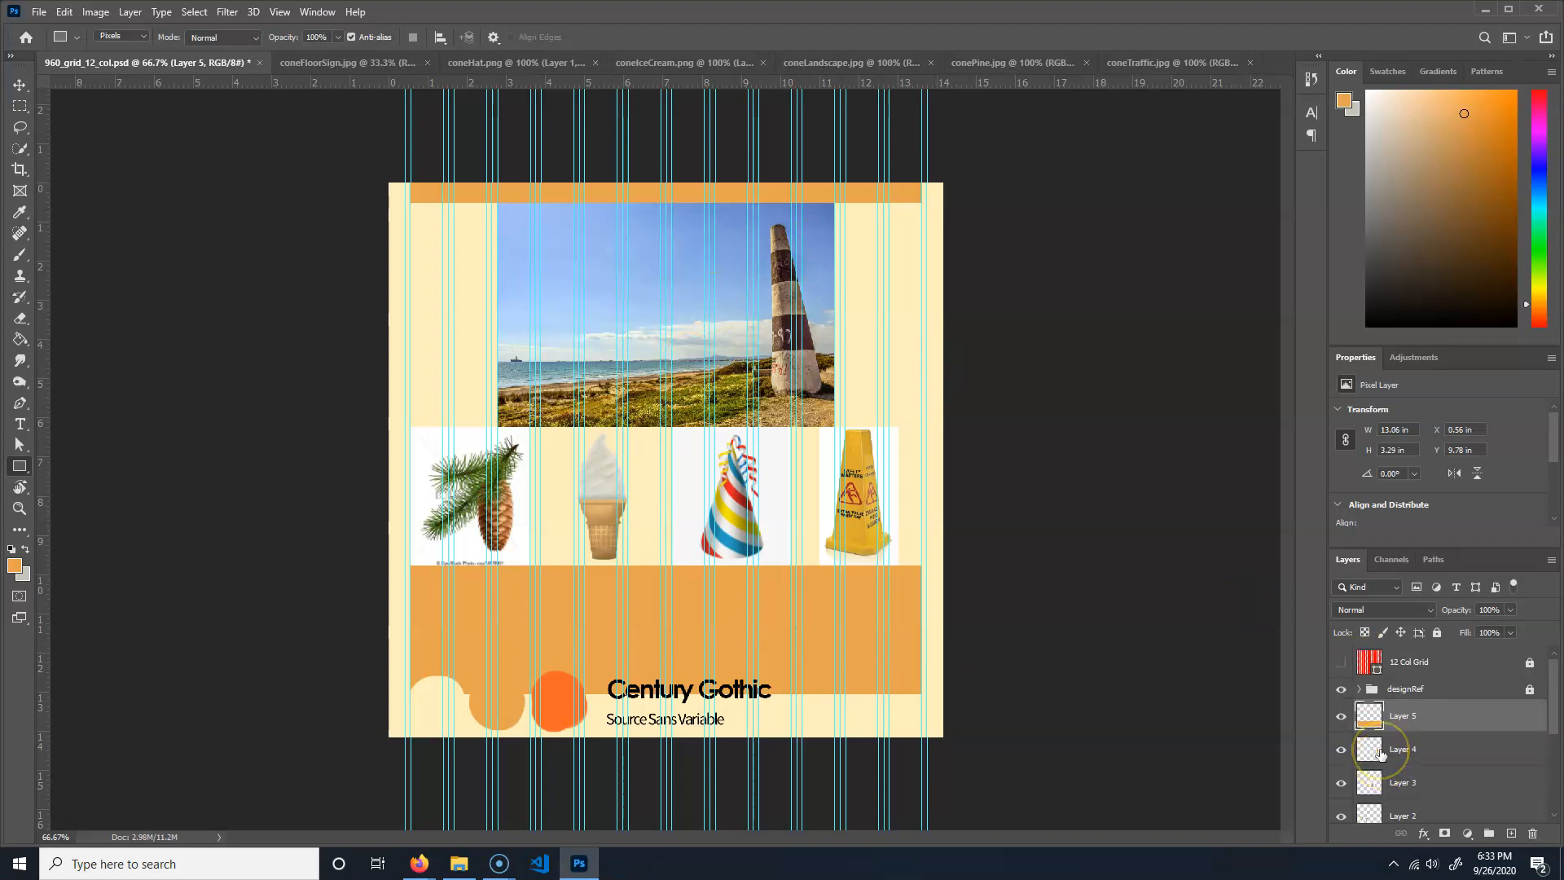
{"action": "left_click", "coordinate": [1340, 691]}
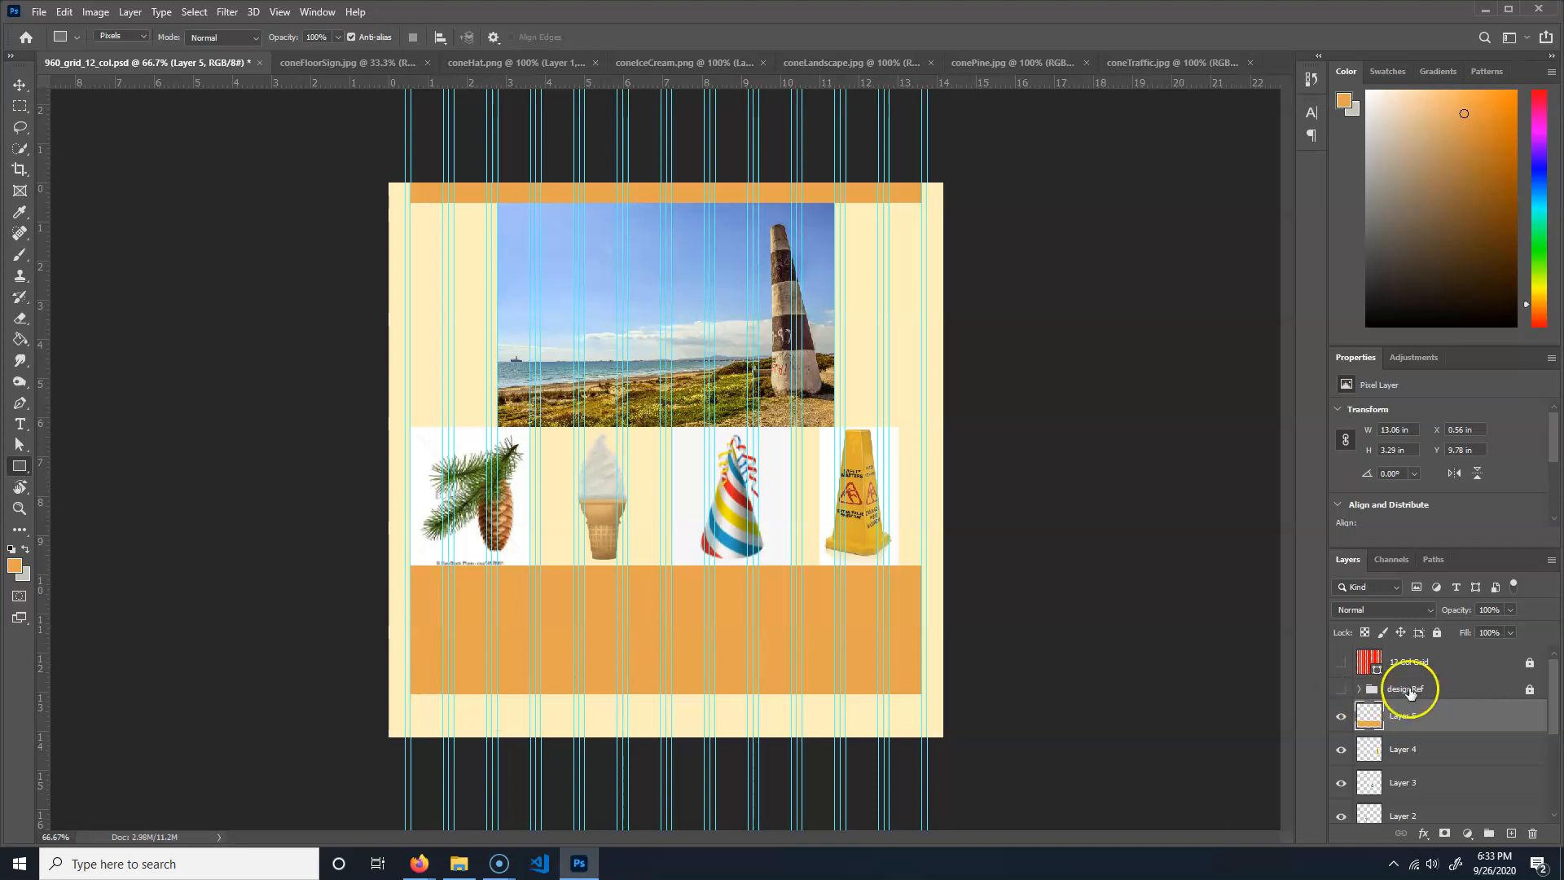
{"action": "left_click", "coordinate": [1341, 691]}
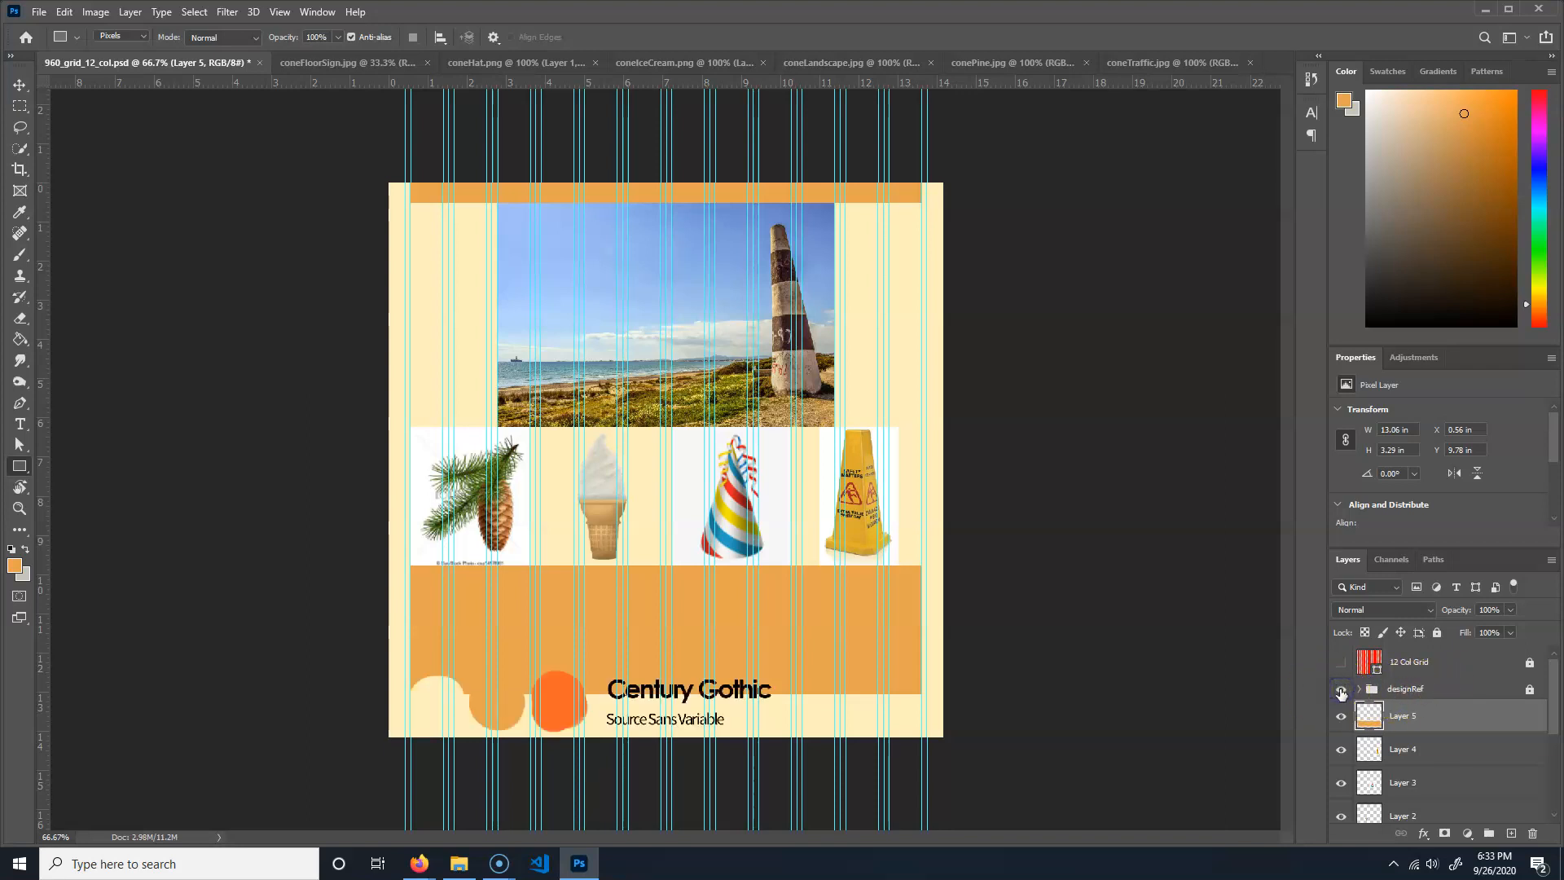
{"action": "left_click", "coordinate": [1341, 691]}
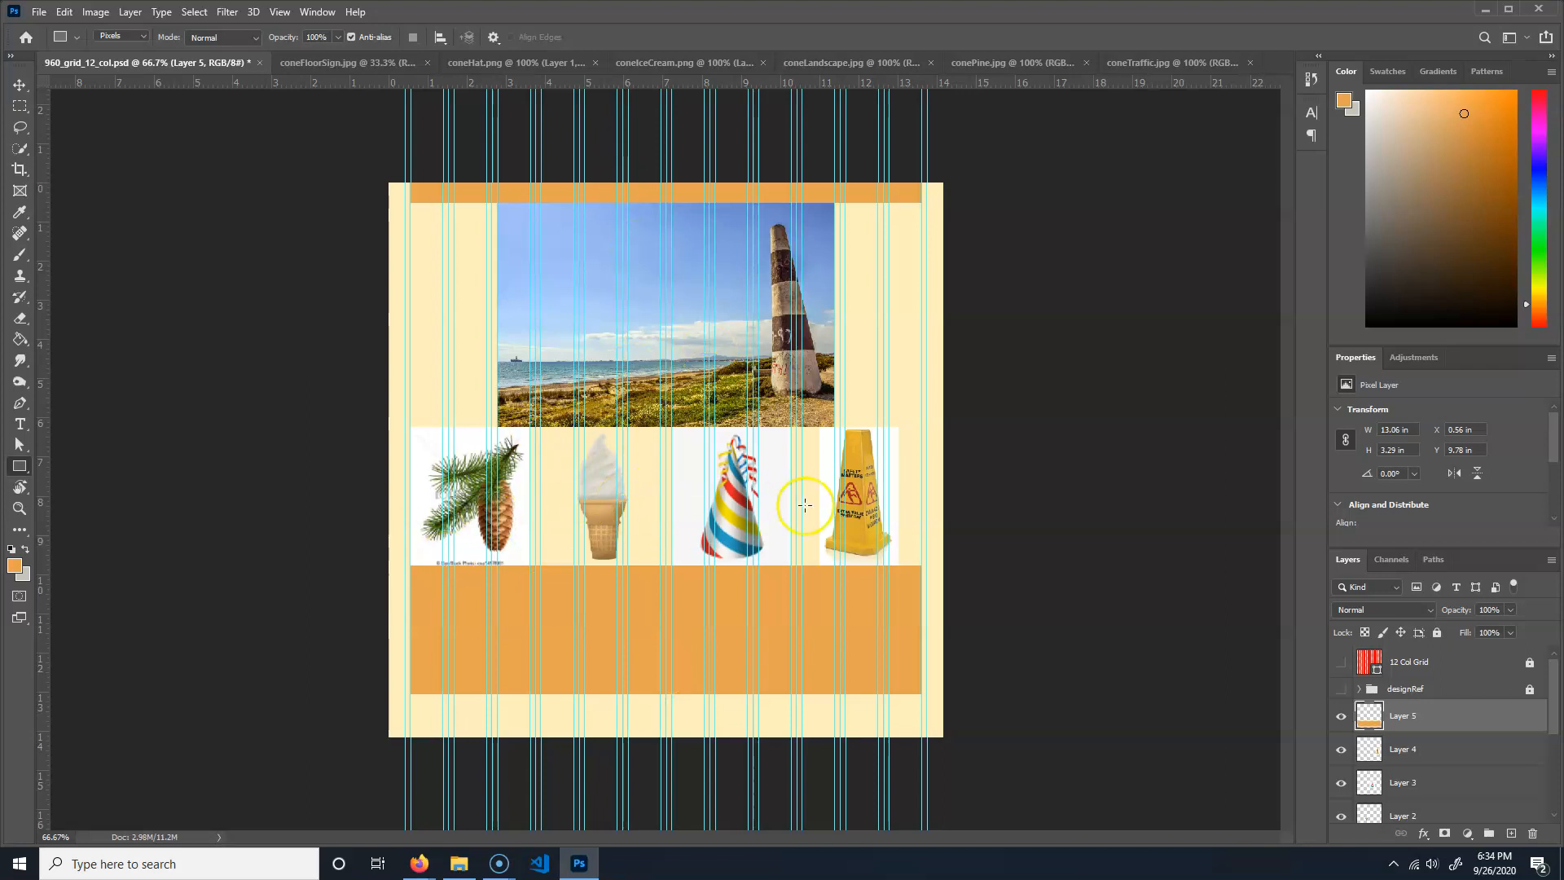
- Draw a text box about 6.39 by 0.51 in over the navbar, starting at the first column, with 30 pt Century Gothic
{"action": "left_click", "coordinate": [21, 424]}
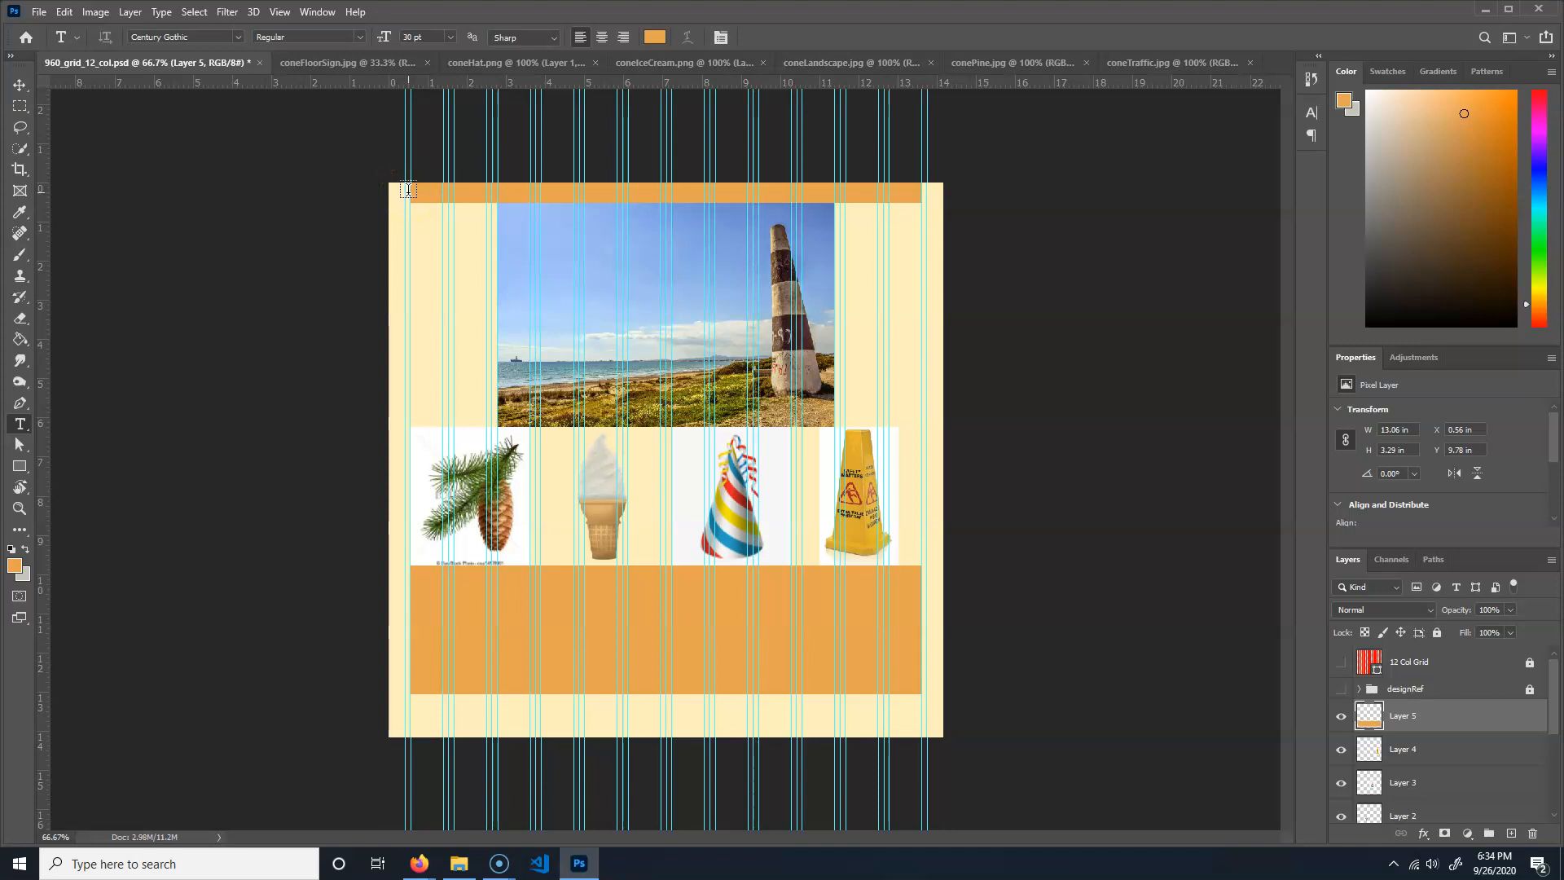
{"action": "key", "text": "ctrl+plus"}
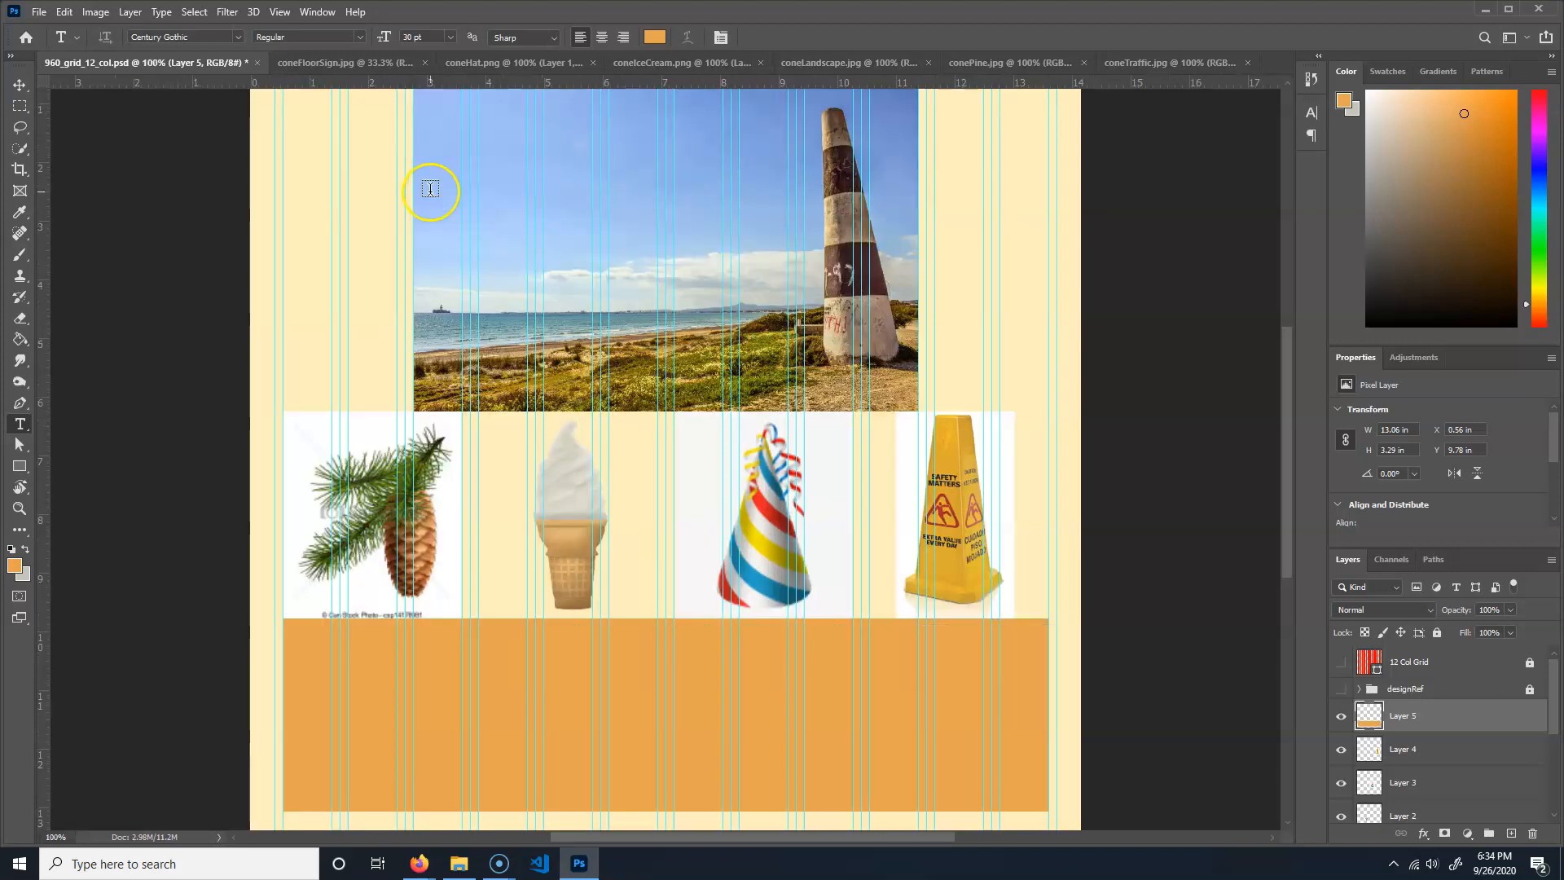
{"action": "left_click_drag", "start_coordinate": [478, 290], "coordinate": [487, 403]}
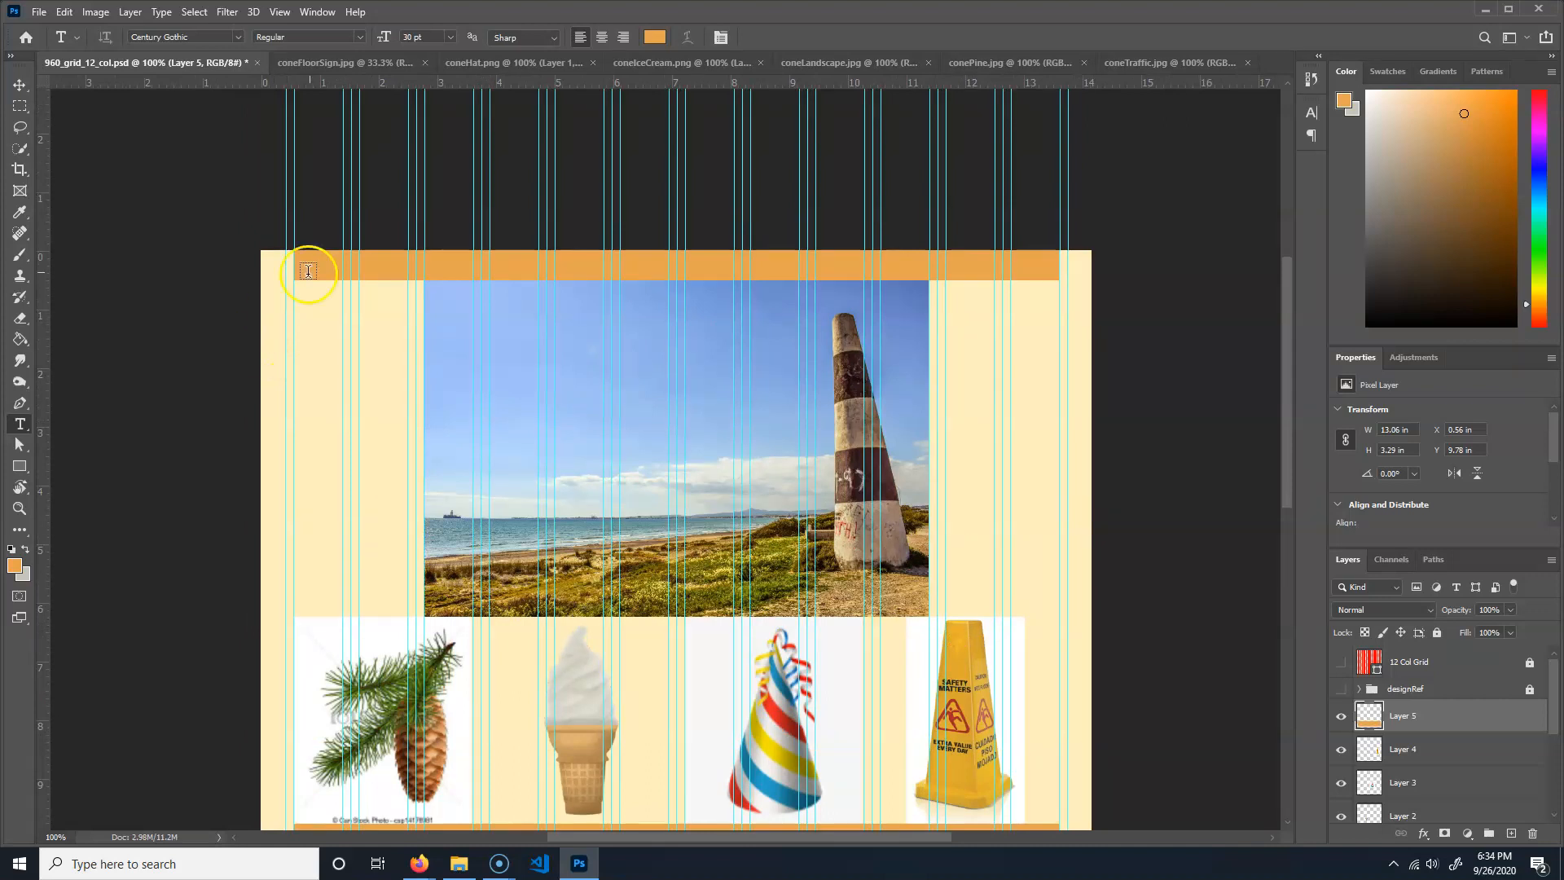
{"action": "left_click_drag", "start_coordinate": [292, 249], "coordinate": [595, 277]}
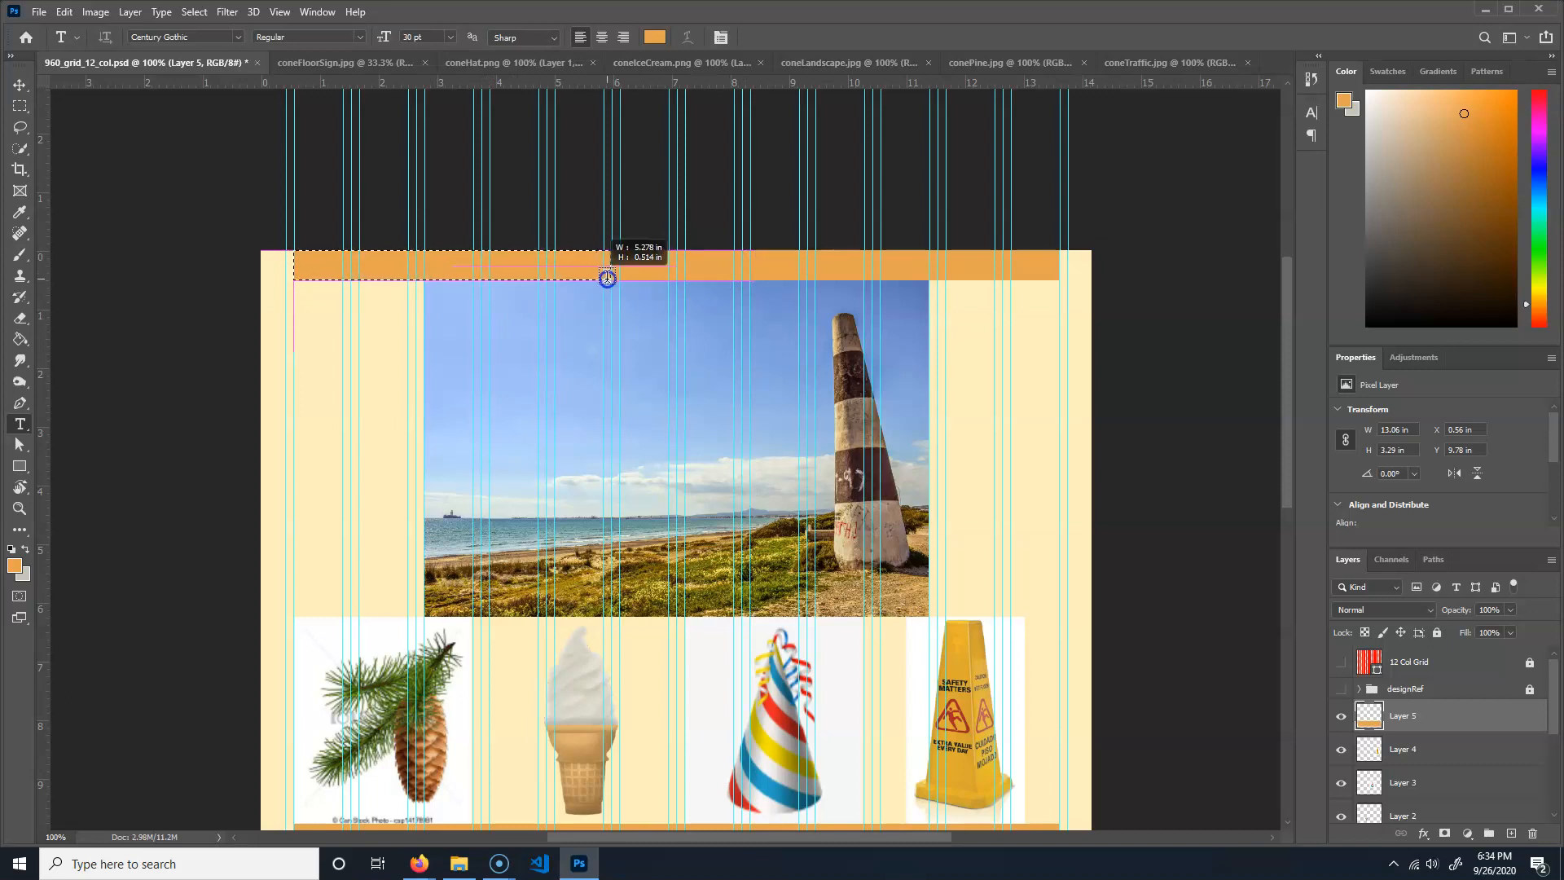
{"action": "left_click_drag", "start_coordinate": [607, 278], "coordinate": [665, 275]}
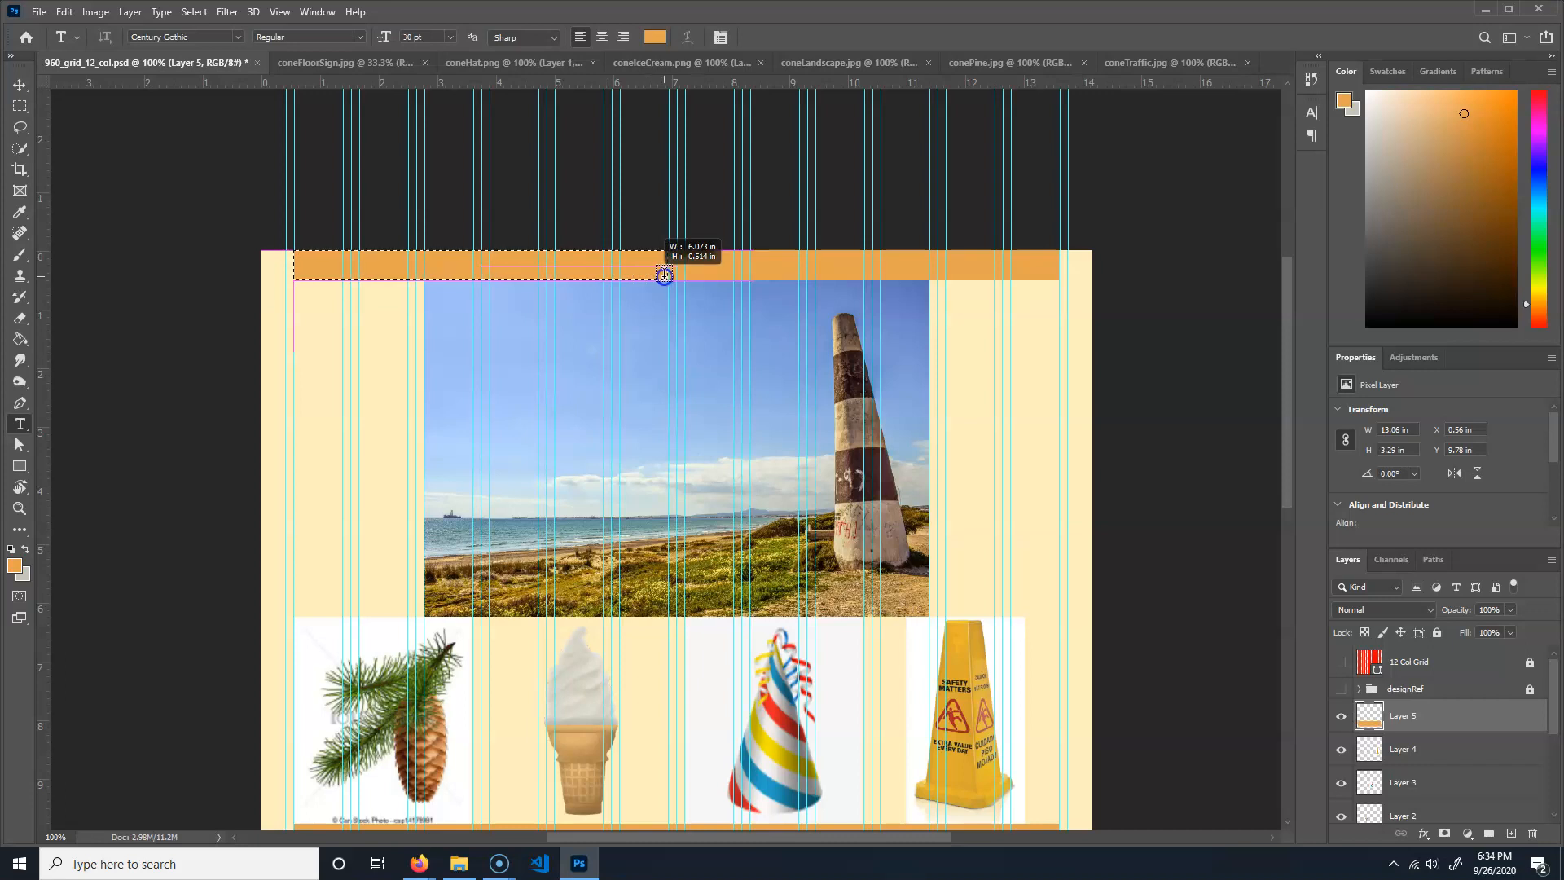
{"action": "left_click_drag", "start_coordinate": [665, 275], "coordinate": [667, 278]}
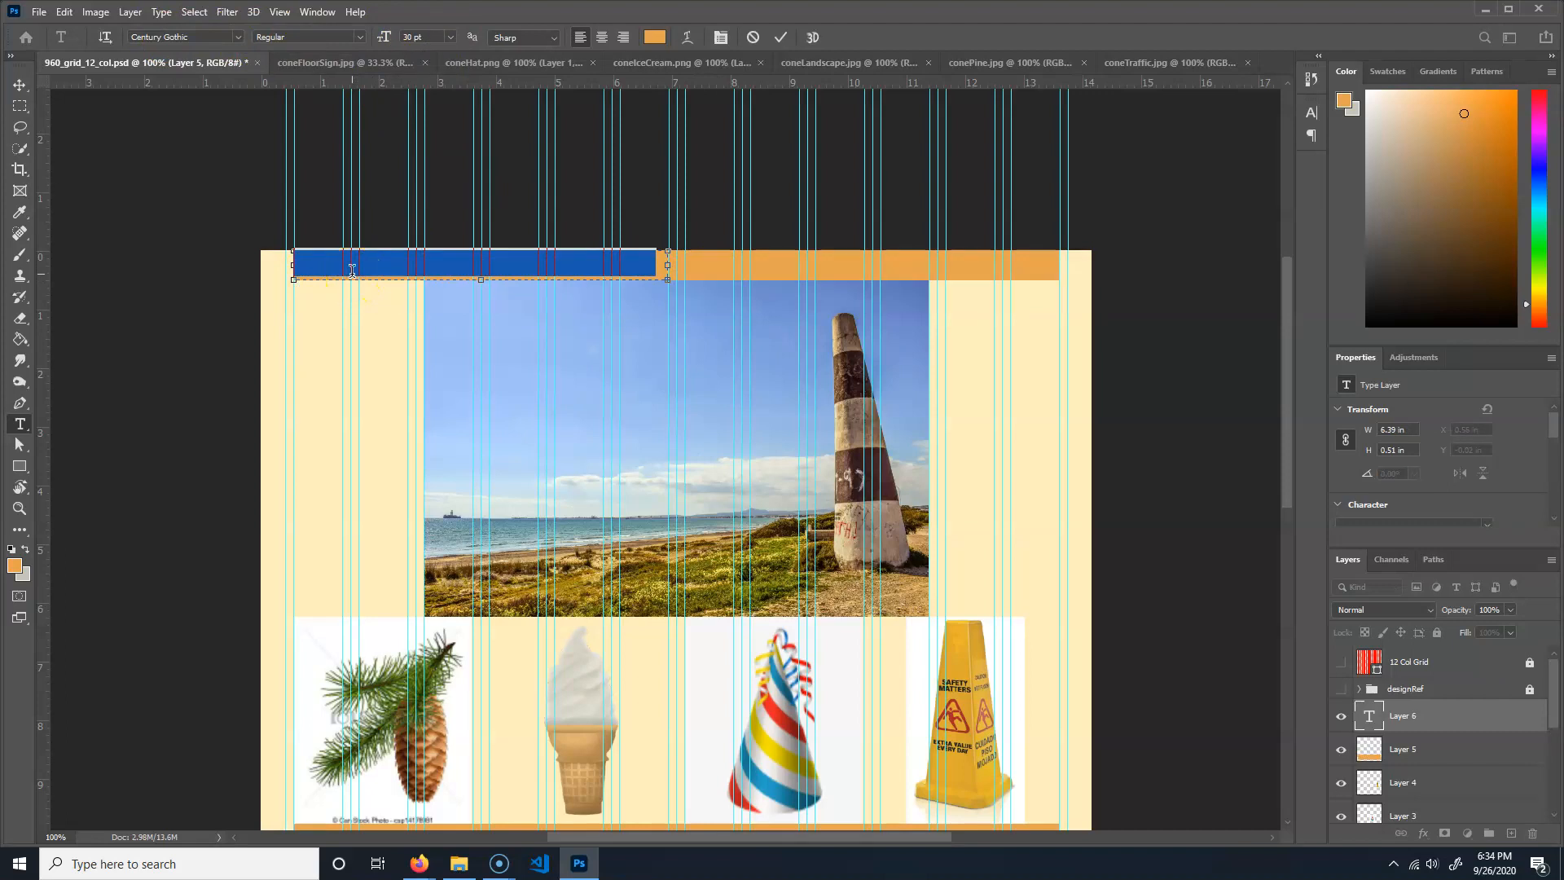
- Replace the placeholder text in the navbar with "all about cones" in black
{"action": "type", "text": "C"}
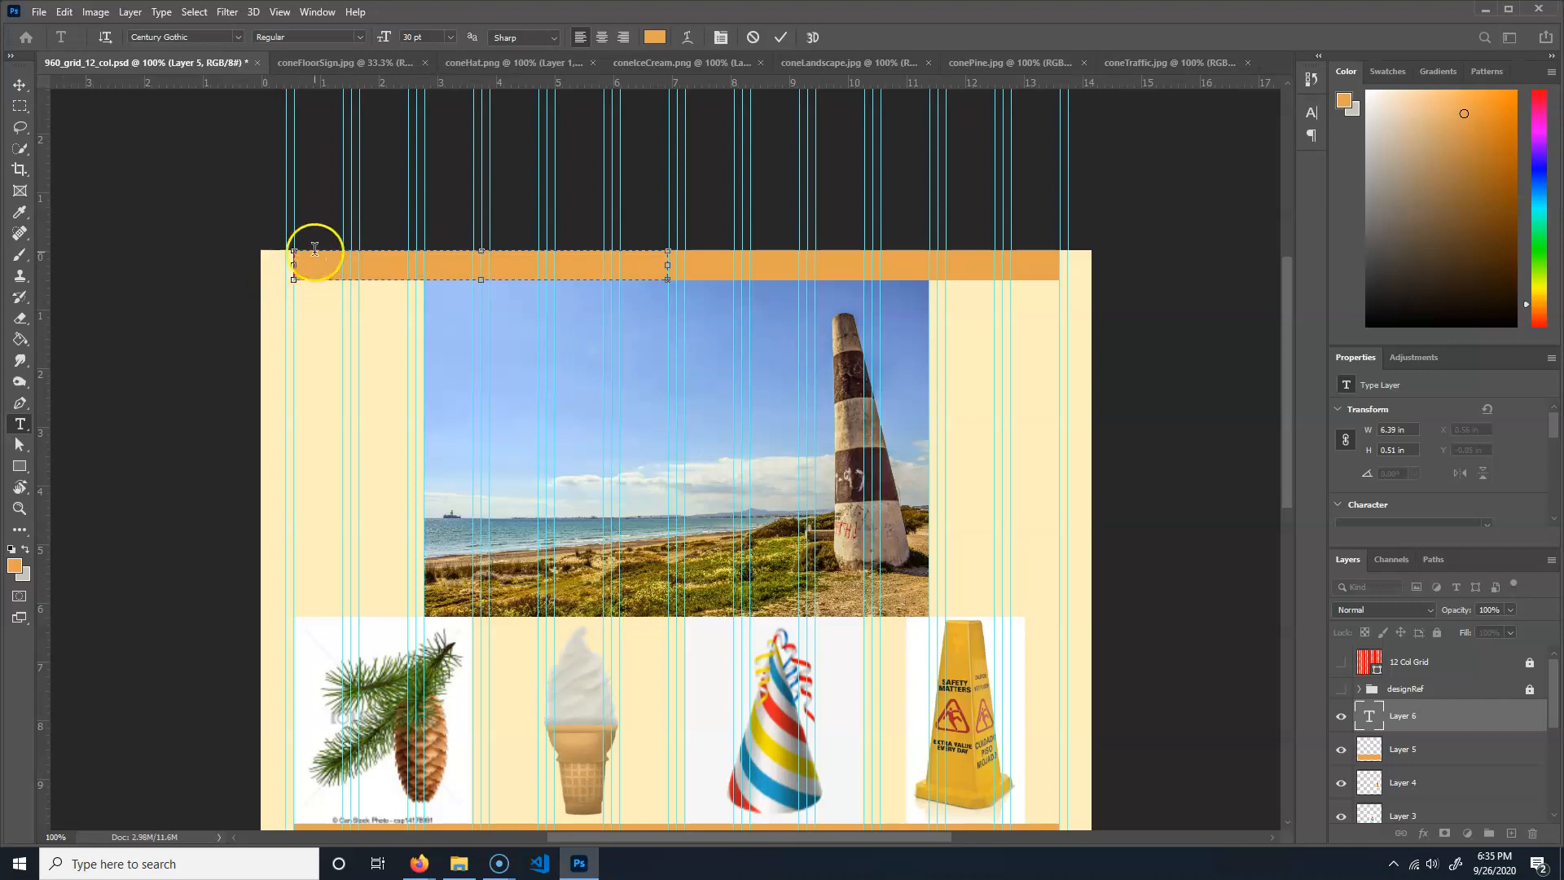
{"action": "left_click", "coordinate": [654, 37]}
{"action": "left_click_drag", "start_coordinate": [634, 360], "coordinate": [535, 428]}
{"action": "left_click", "coordinate": [937, 193]}
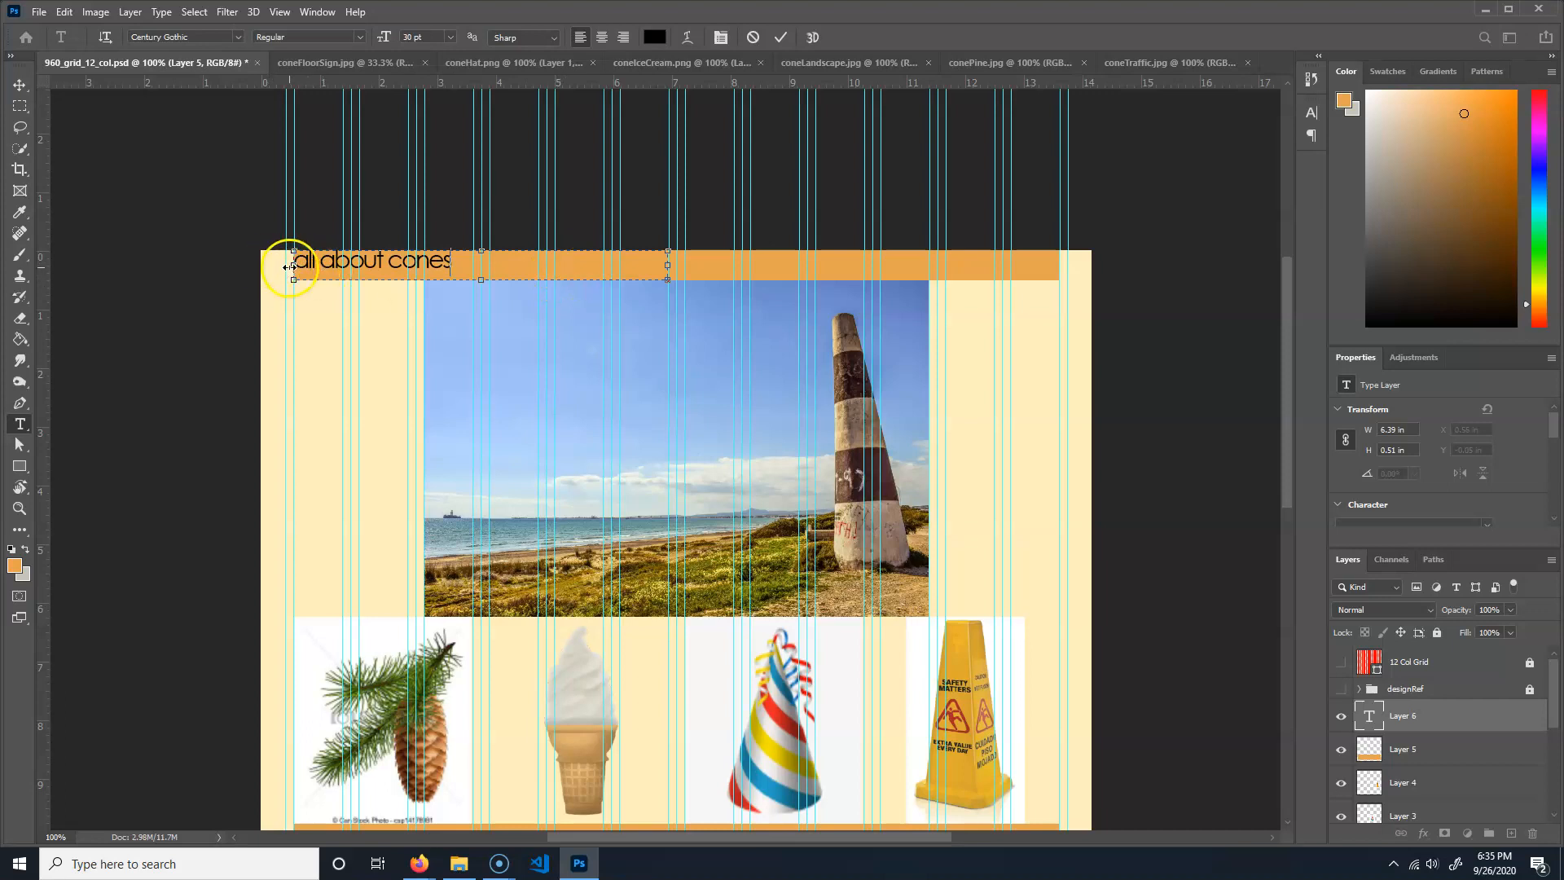
- Move the start of the title's text box to the second column, about X 1.67 in, narrowing it to about 5.28 in
{"action": "left_click_drag", "start_coordinate": [298, 267], "coordinate": [363, 266]}
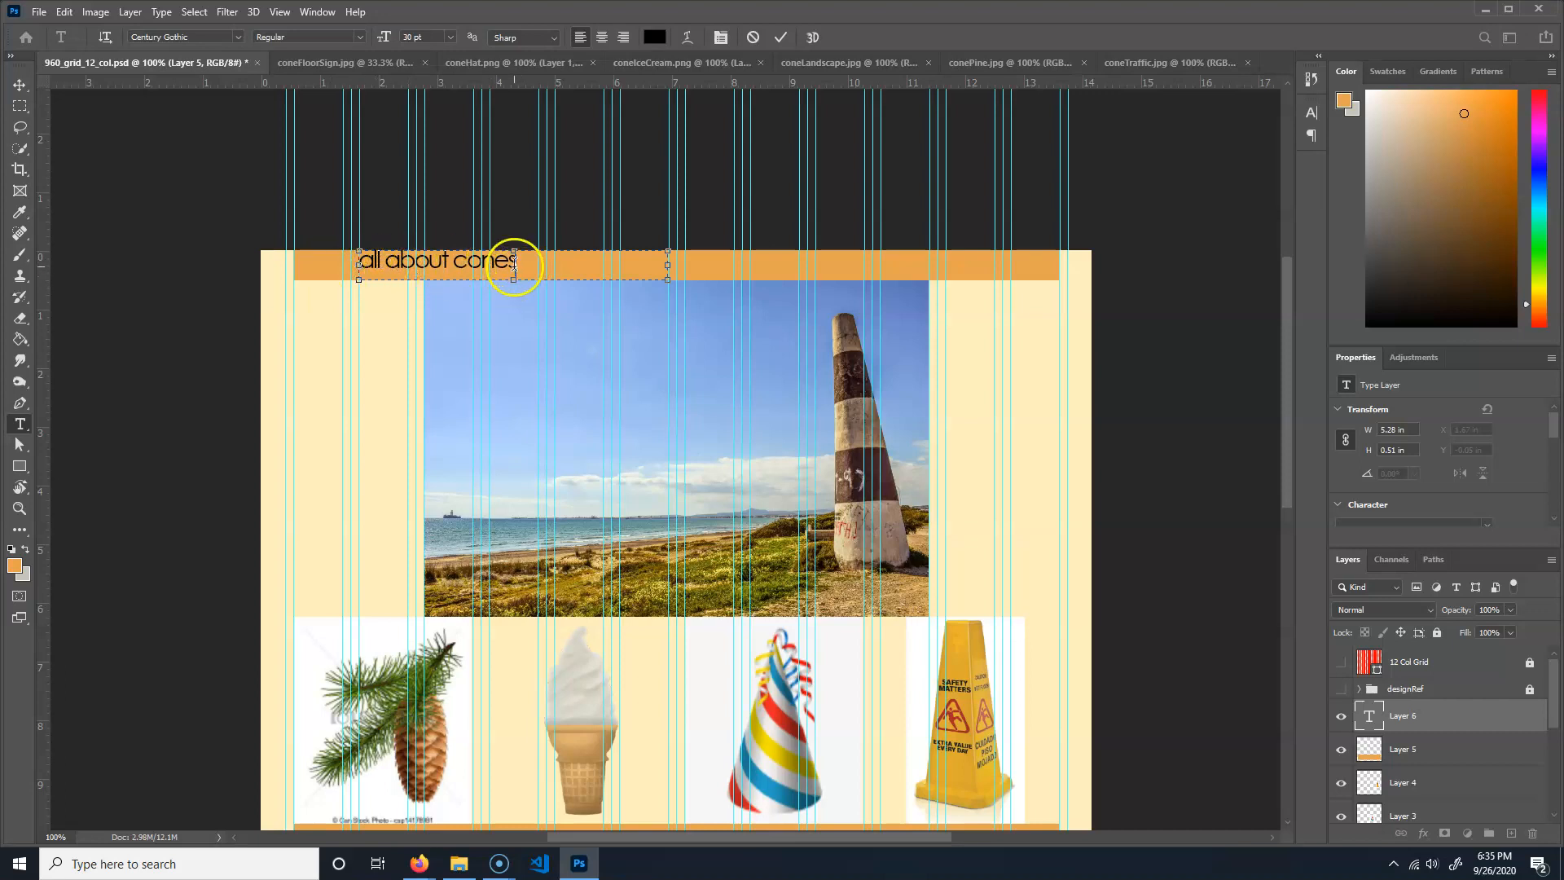
{"action": "left_click", "coordinate": [19, 83]}
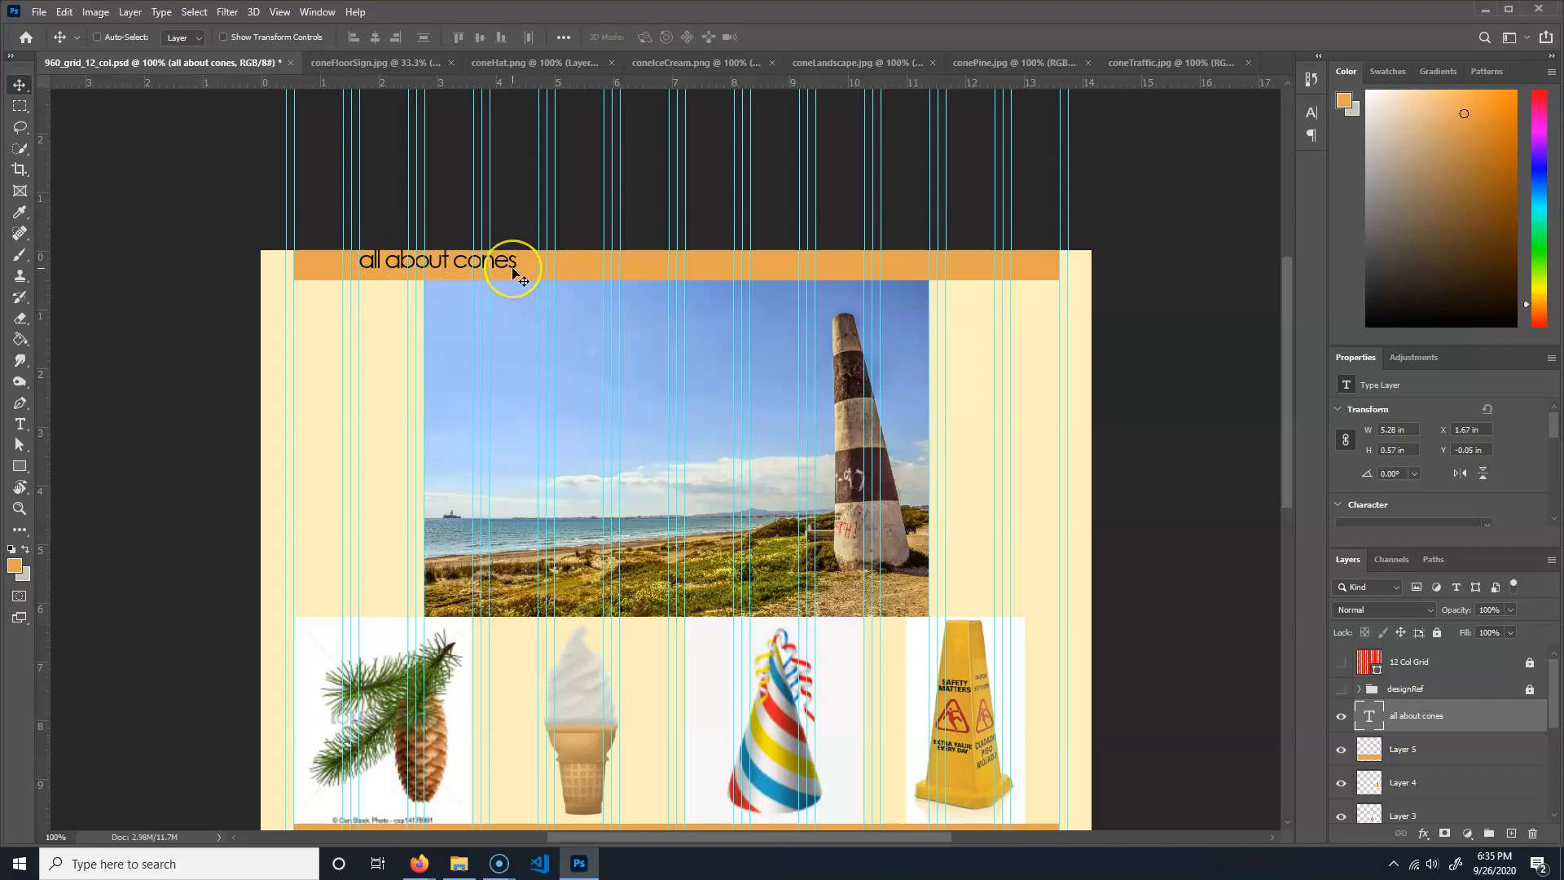
{"action": "key", "text": "ctrl+t"}
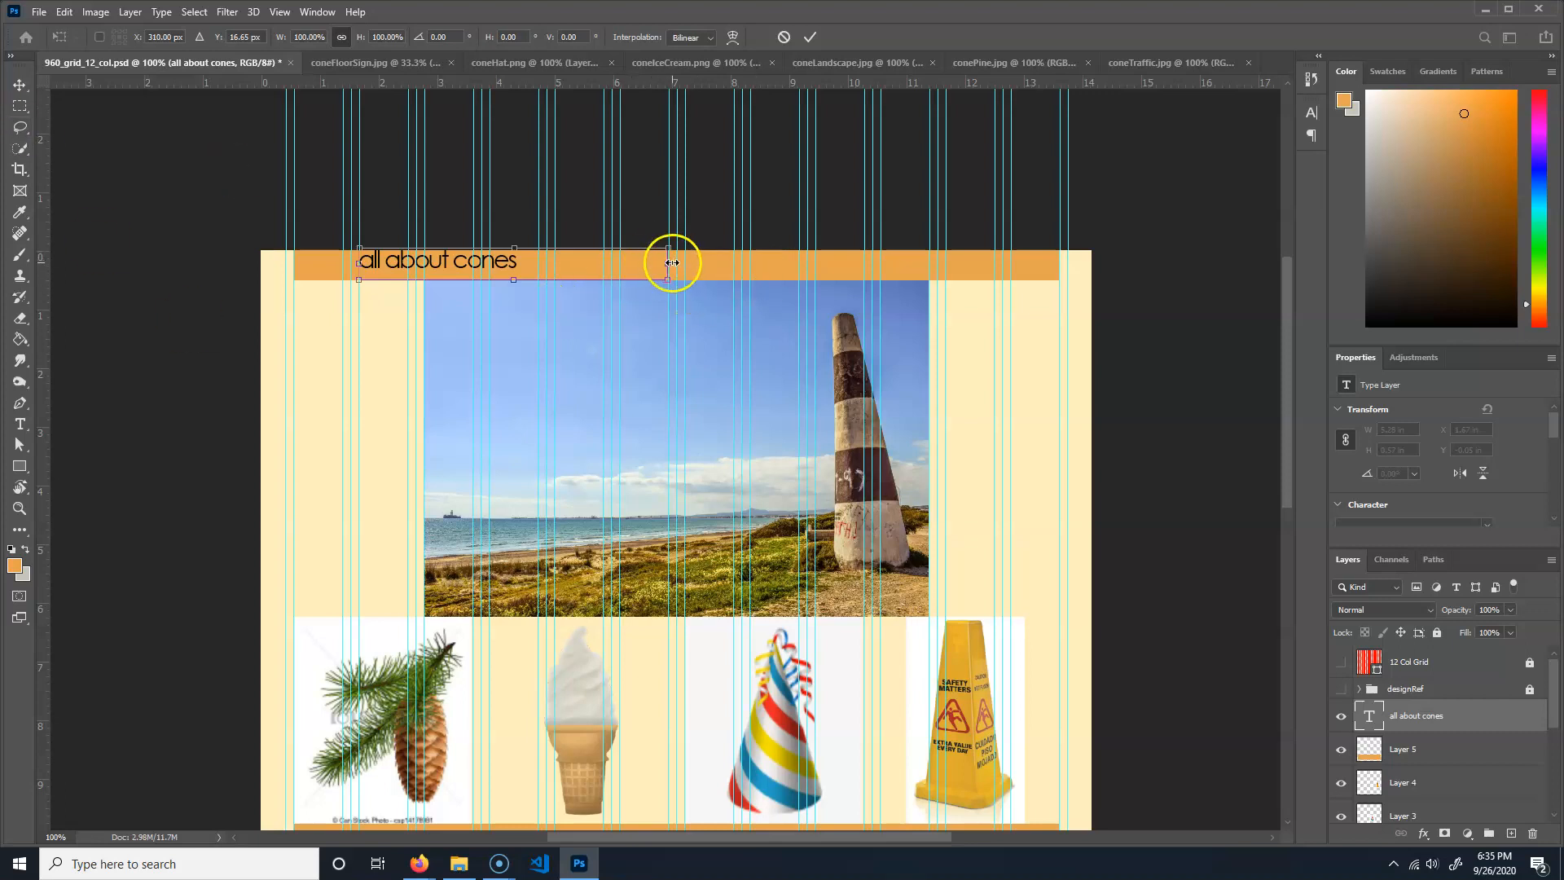
{"action": "key", "text": "Return"}
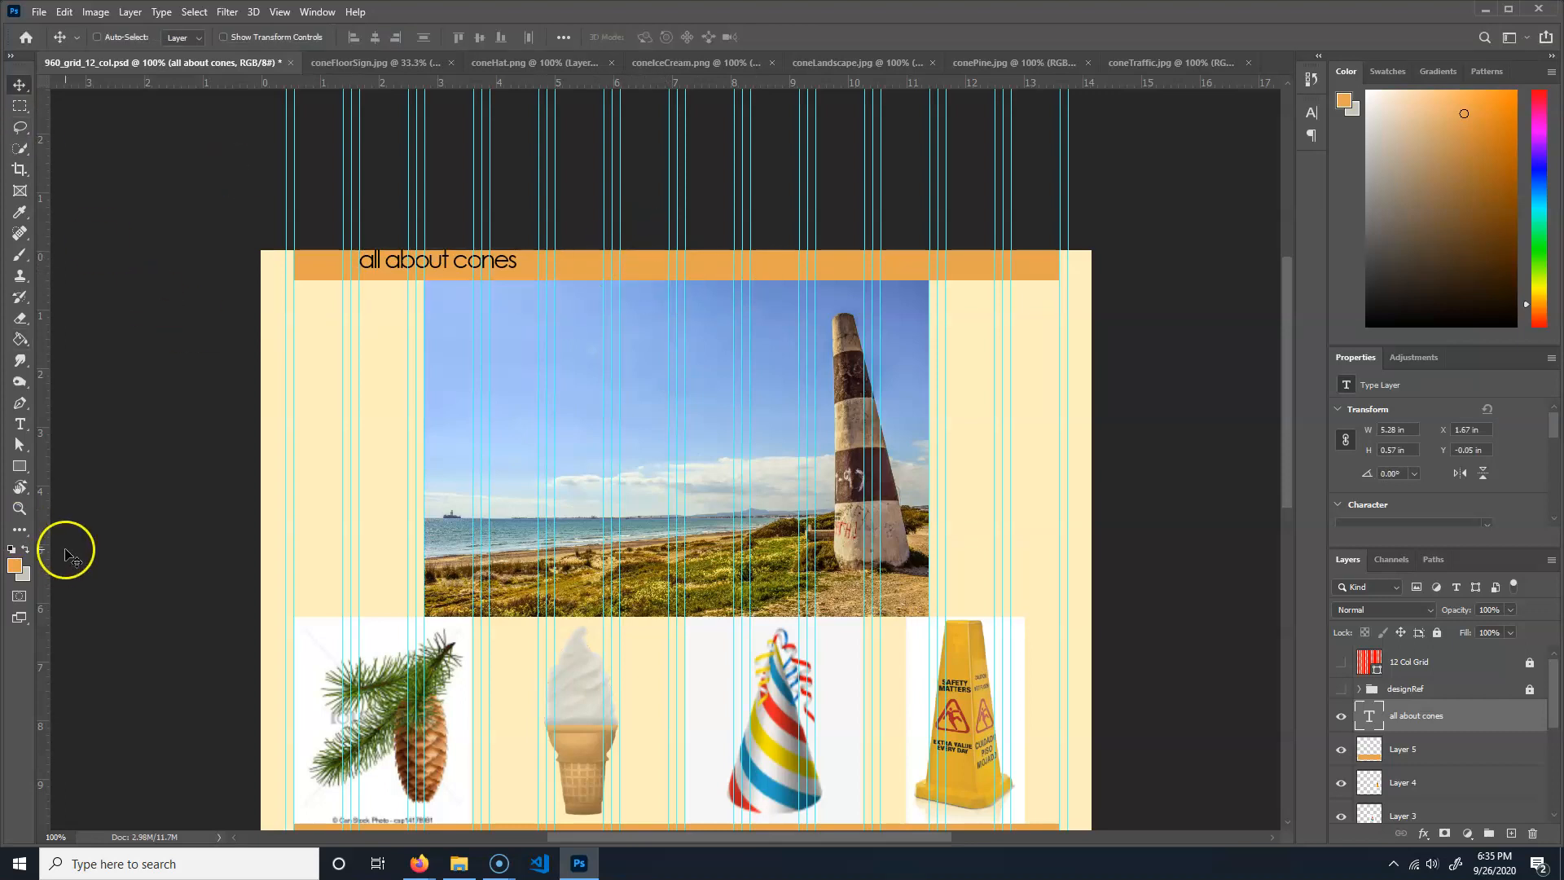
- Shorten the title's text box from its far end to about 2.74 in wide, fitting the words "all about cones"
{"action": "left_click", "coordinate": [16, 428]}
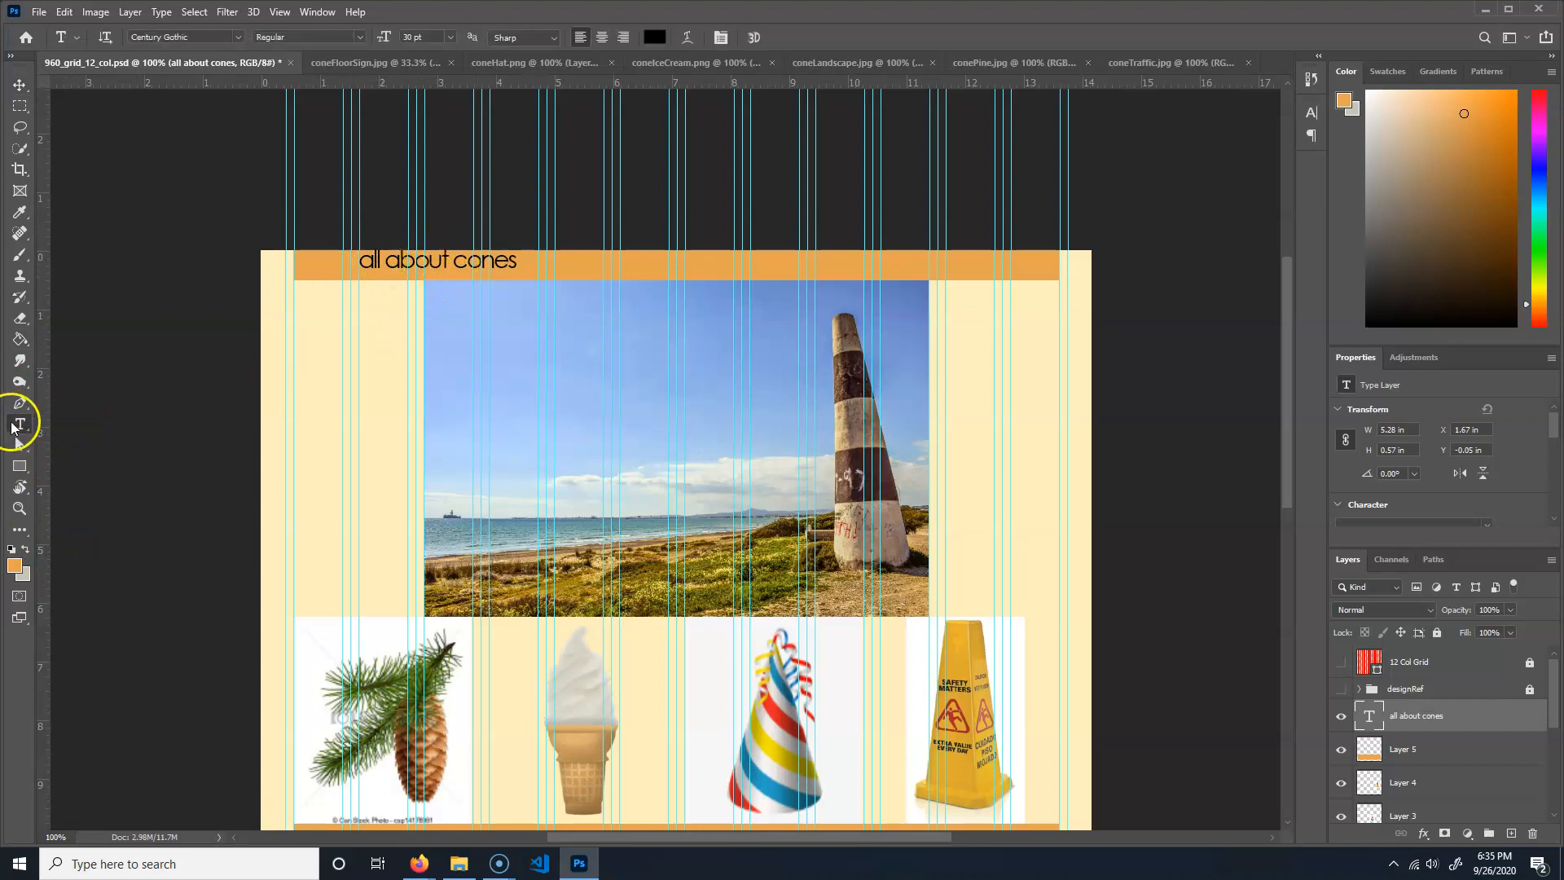
{"action": "left_click", "coordinate": [399, 265]}
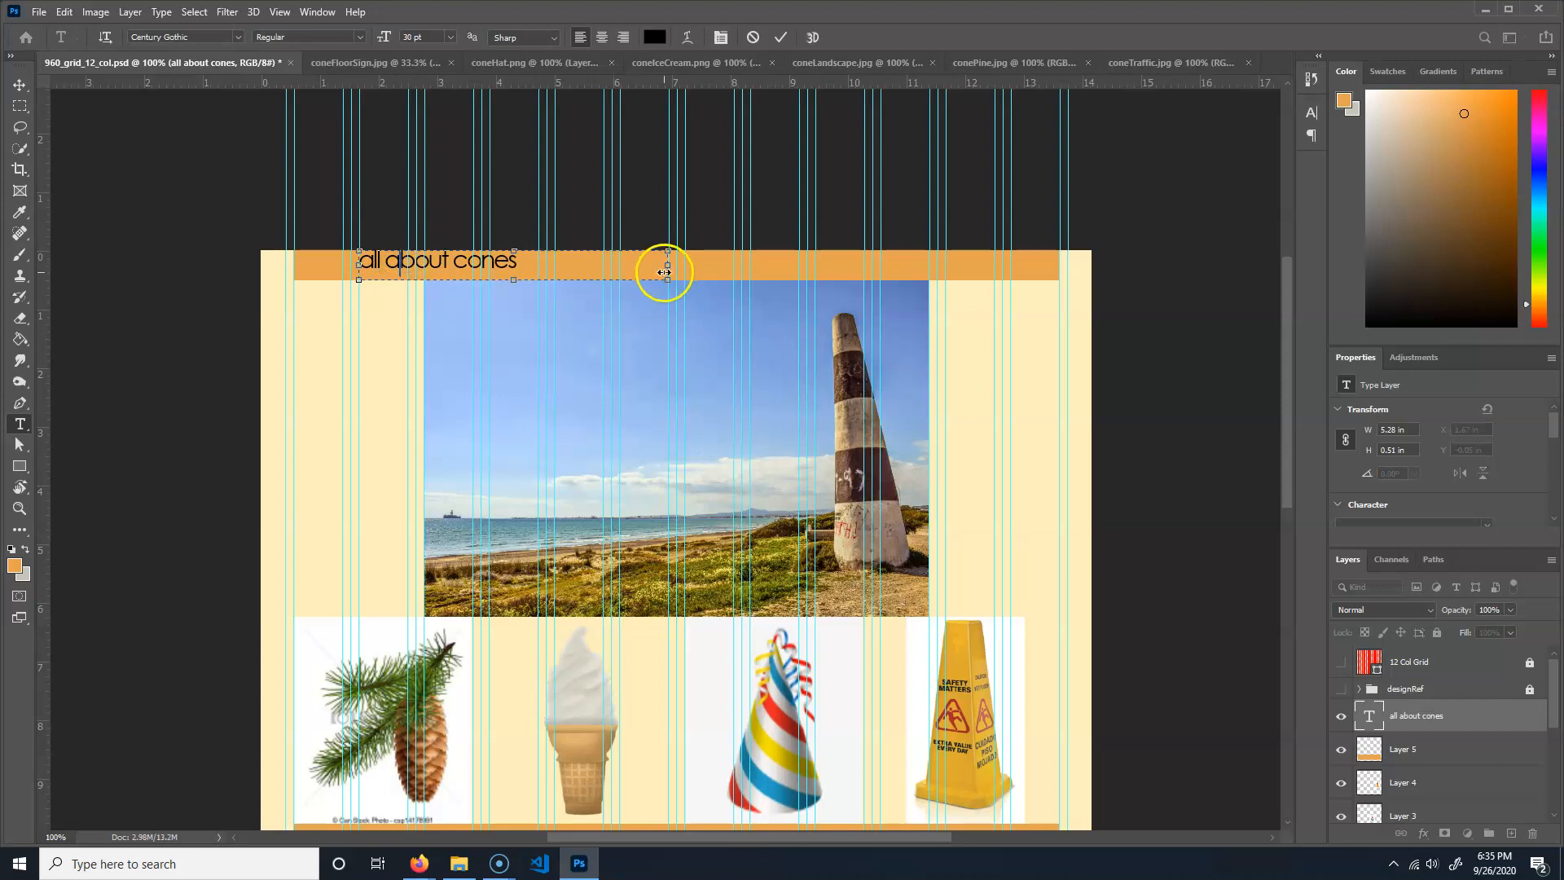
{"action": "left_click_drag", "start_coordinate": [667, 263], "coordinate": [518, 267]}
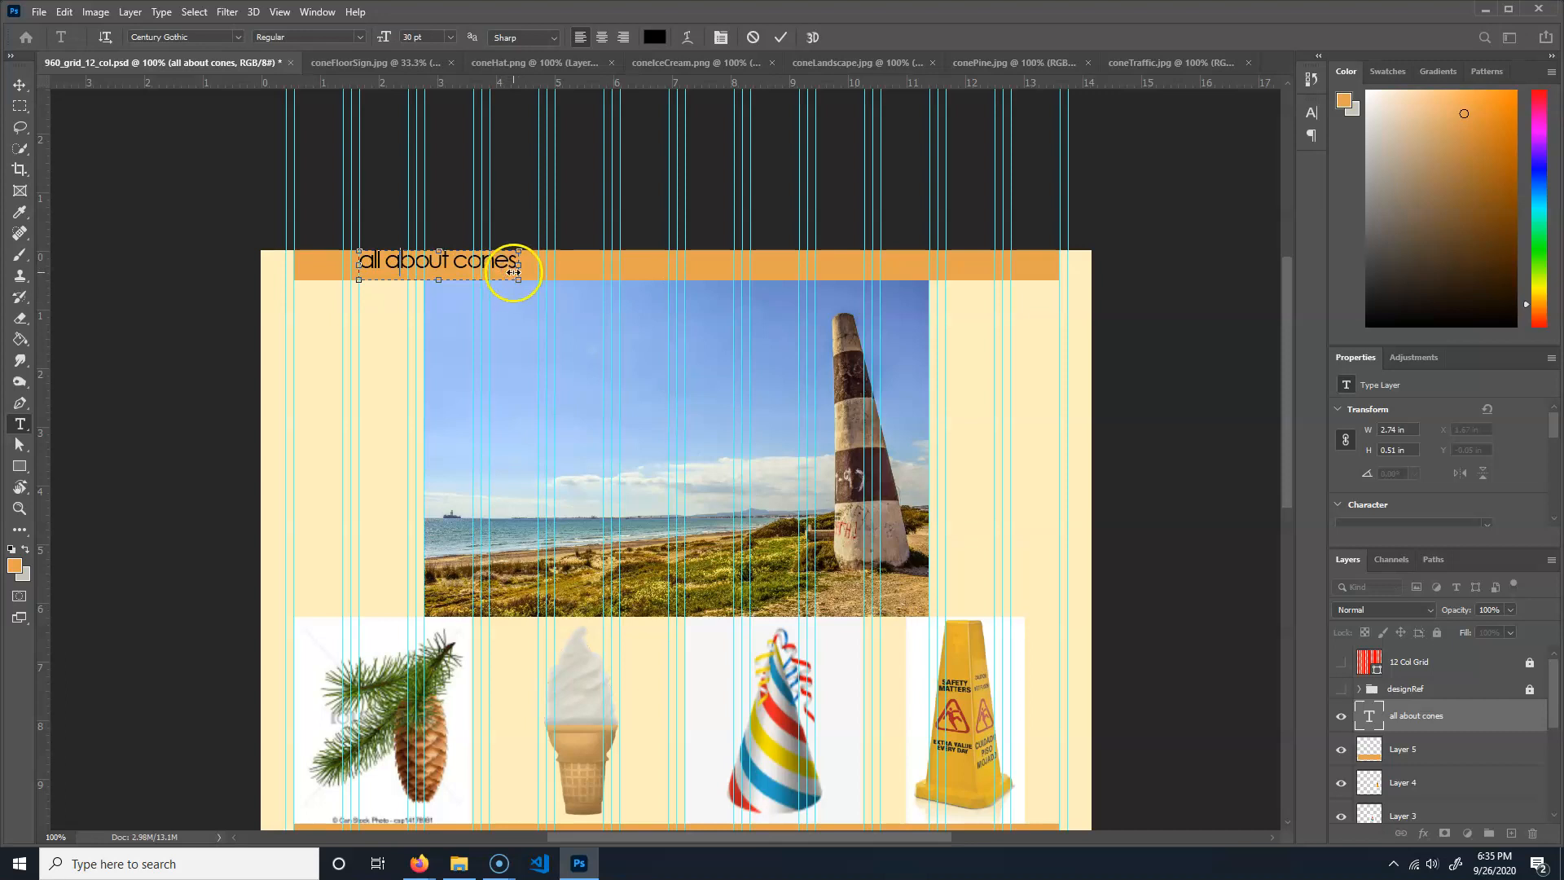
{"action": "left_click", "coordinate": [10, 95]}
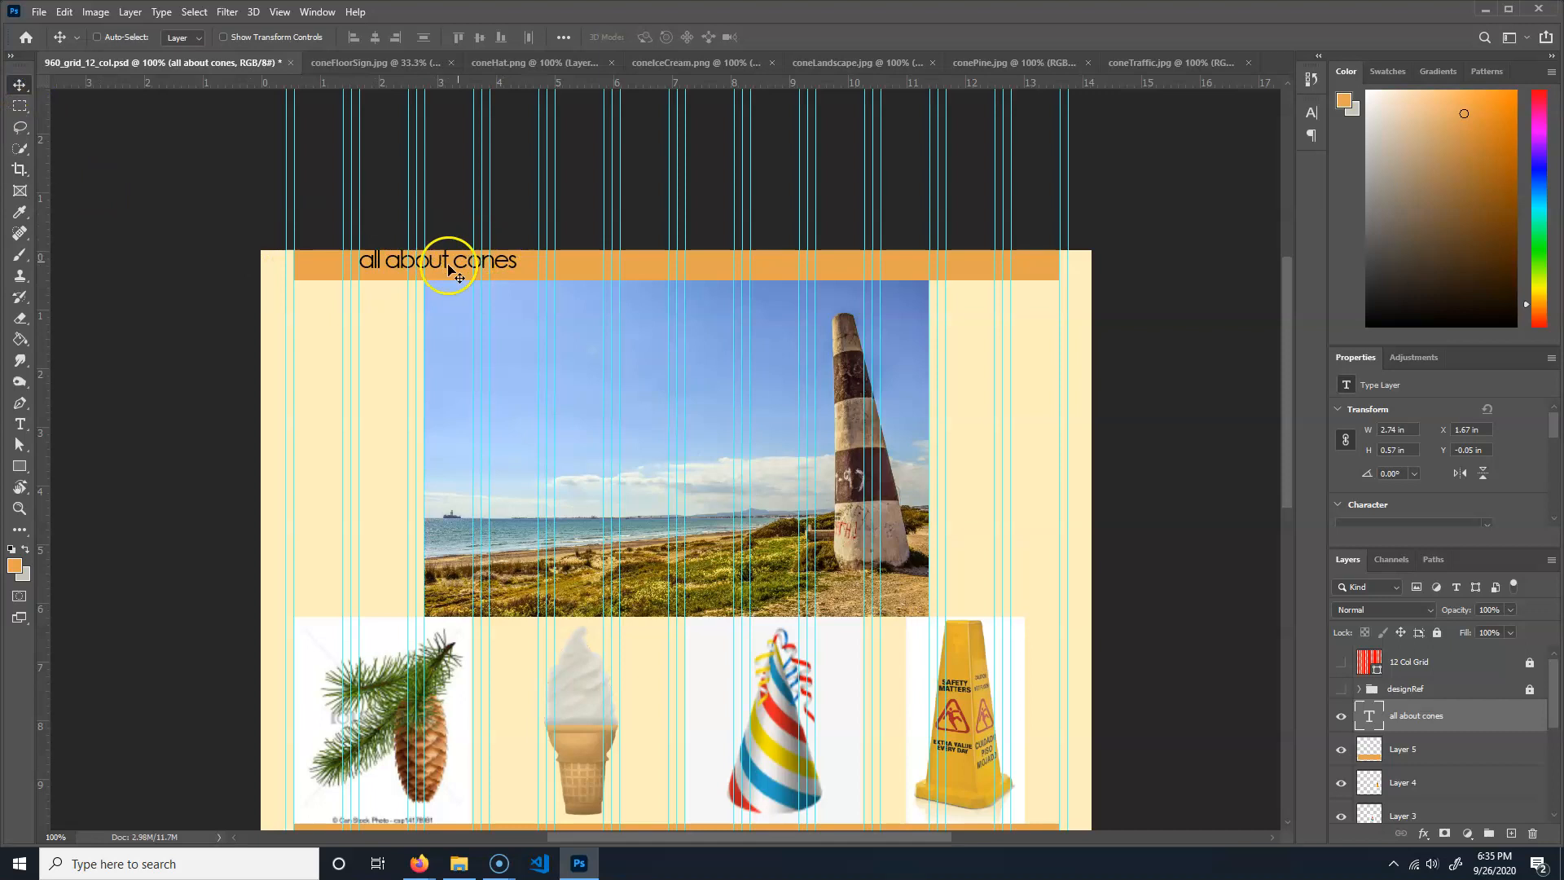
{"action": "left_click", "coordinate": [21, 425]}
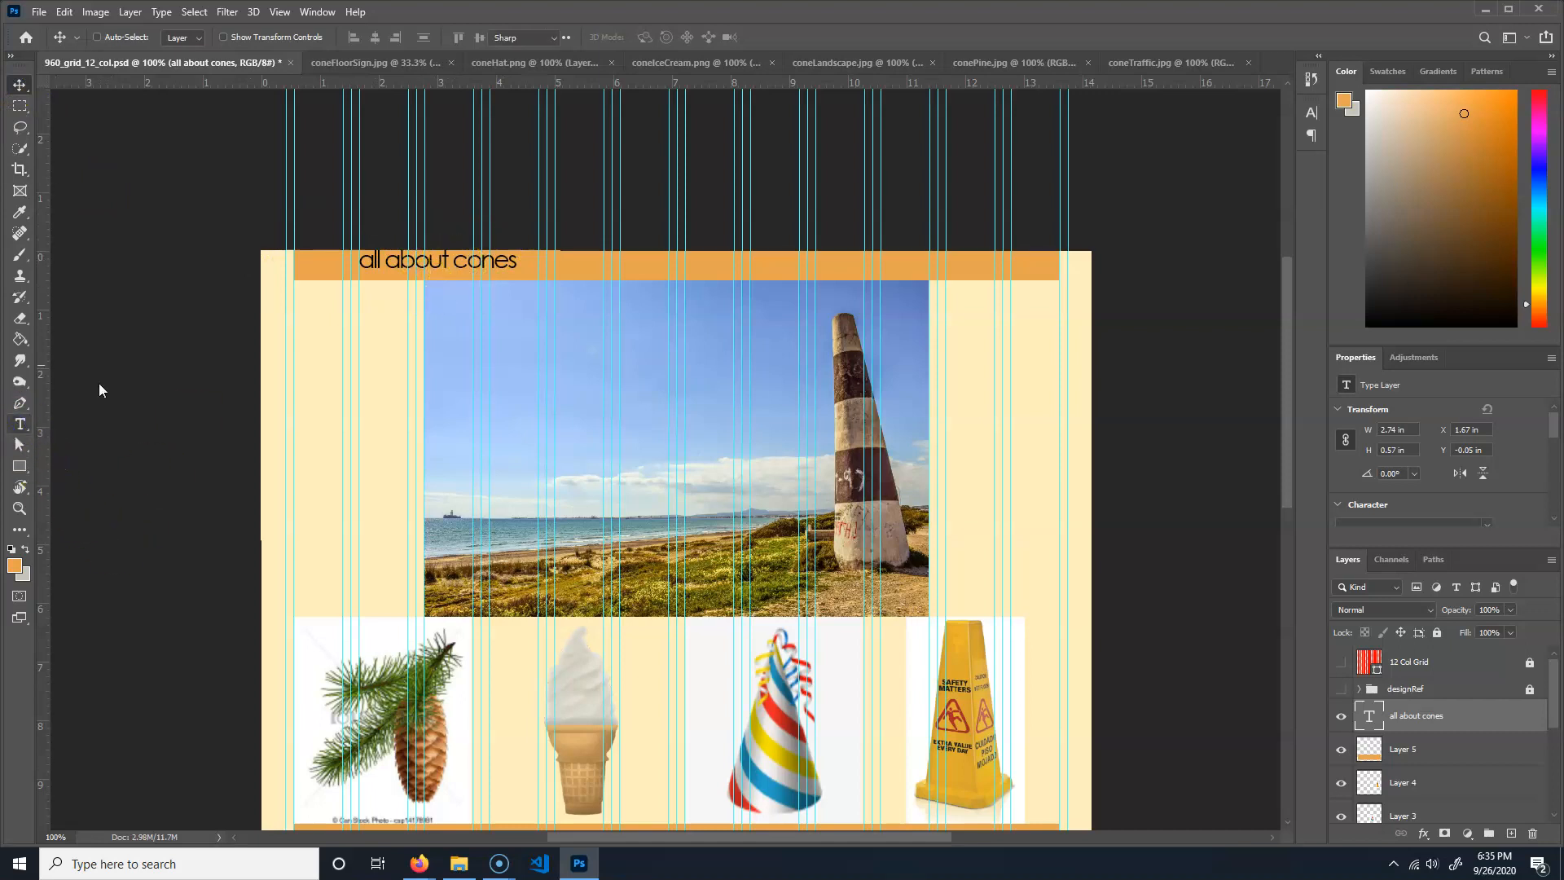
- Scale the navbar title to about 111.5%, about 3.05 in wide, and nudge it down to about Y -0.01 in
{"action": "left_click", "coordinate": [461, 260]}
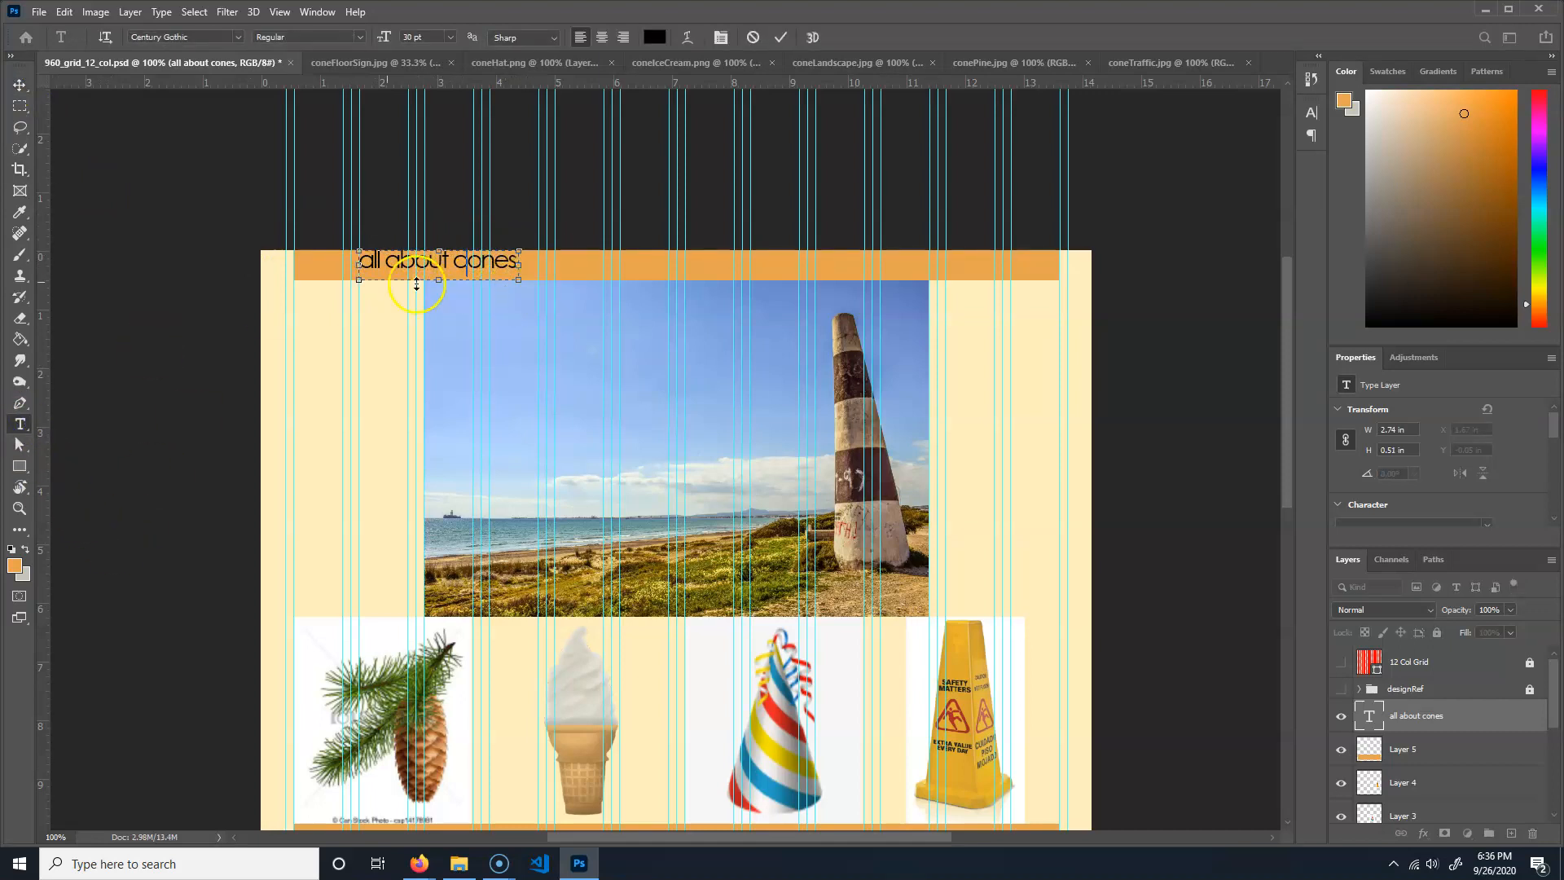
{"action": "left_click", "coordinate": [20, 85]}
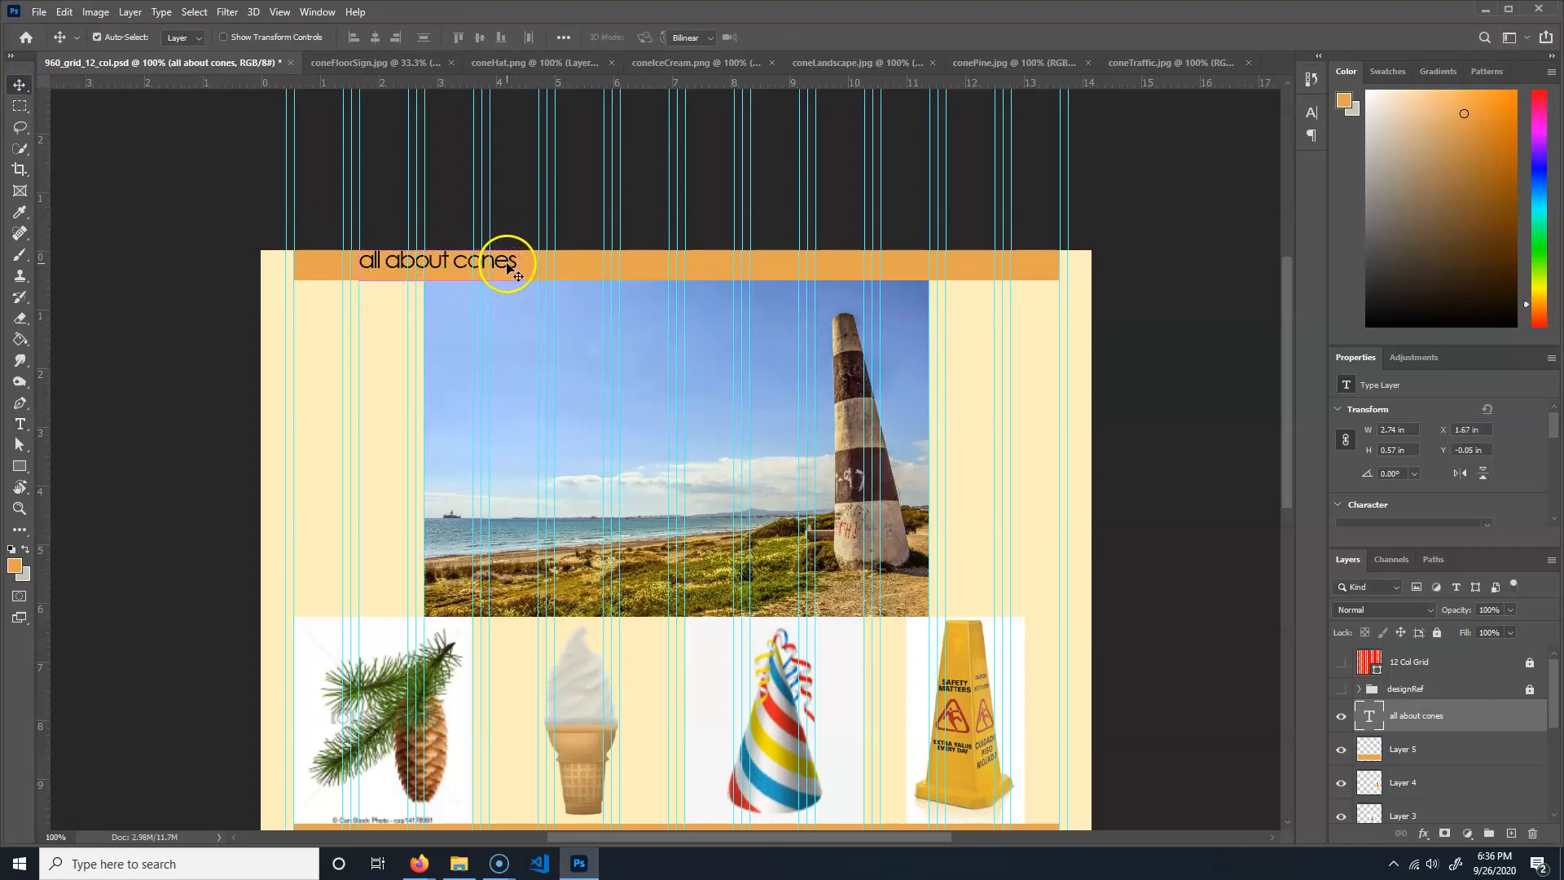
{"action": "key", "text": "ctrl+t"}
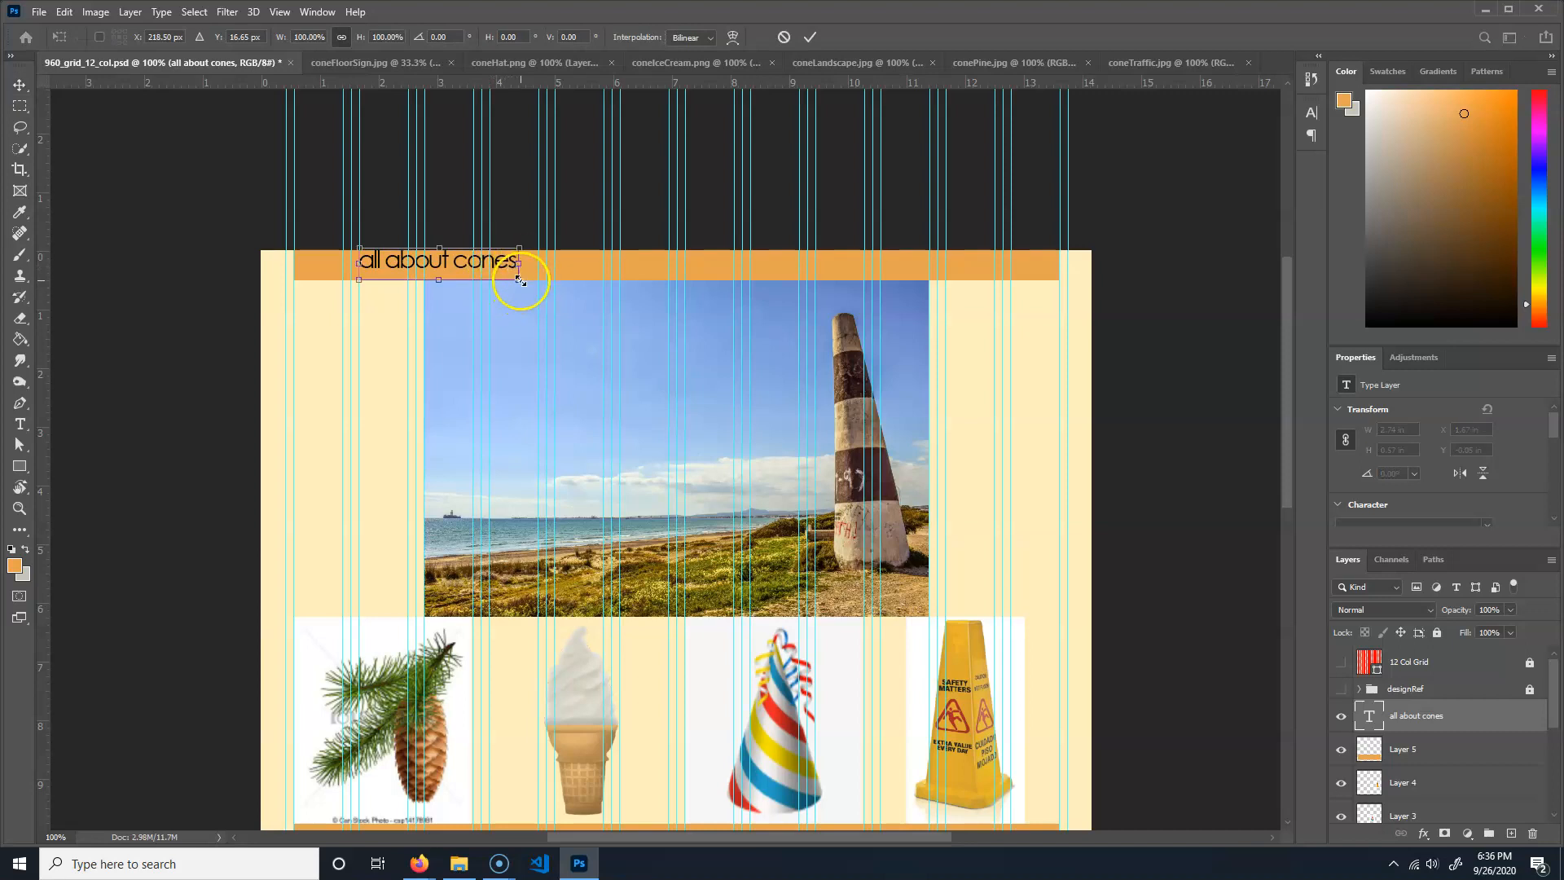
{"action": "left_click_drag", "start_coordinate": [518, 280], "coordinate": [538, 288]}
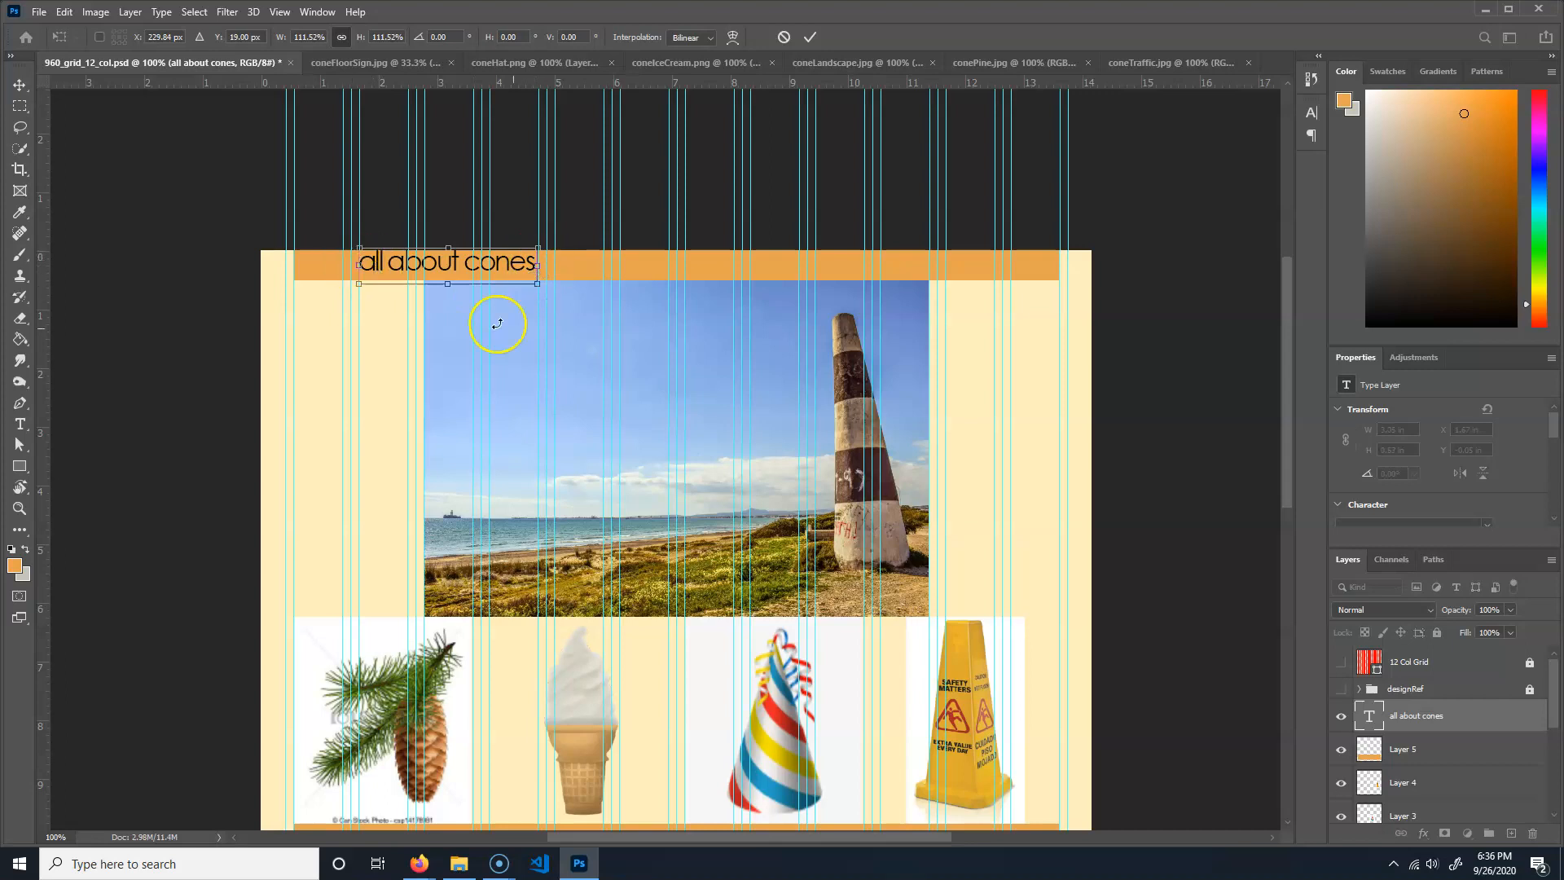
{"action": "key", "text": "Return"}
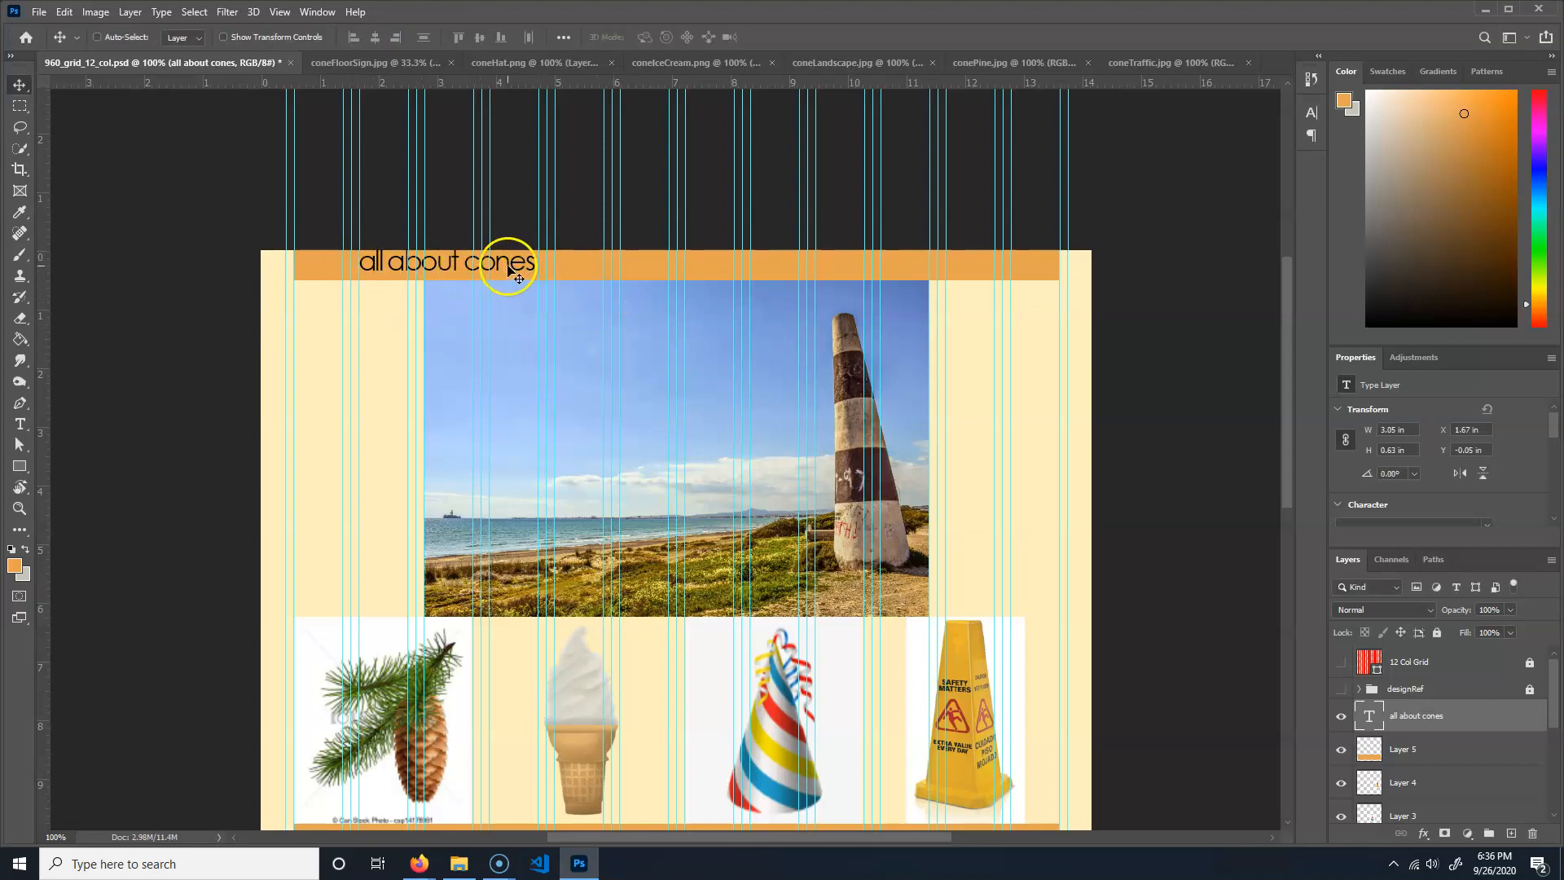
{"action": "key", "text": "Down"}
{"action": "key", "text": "Down"}
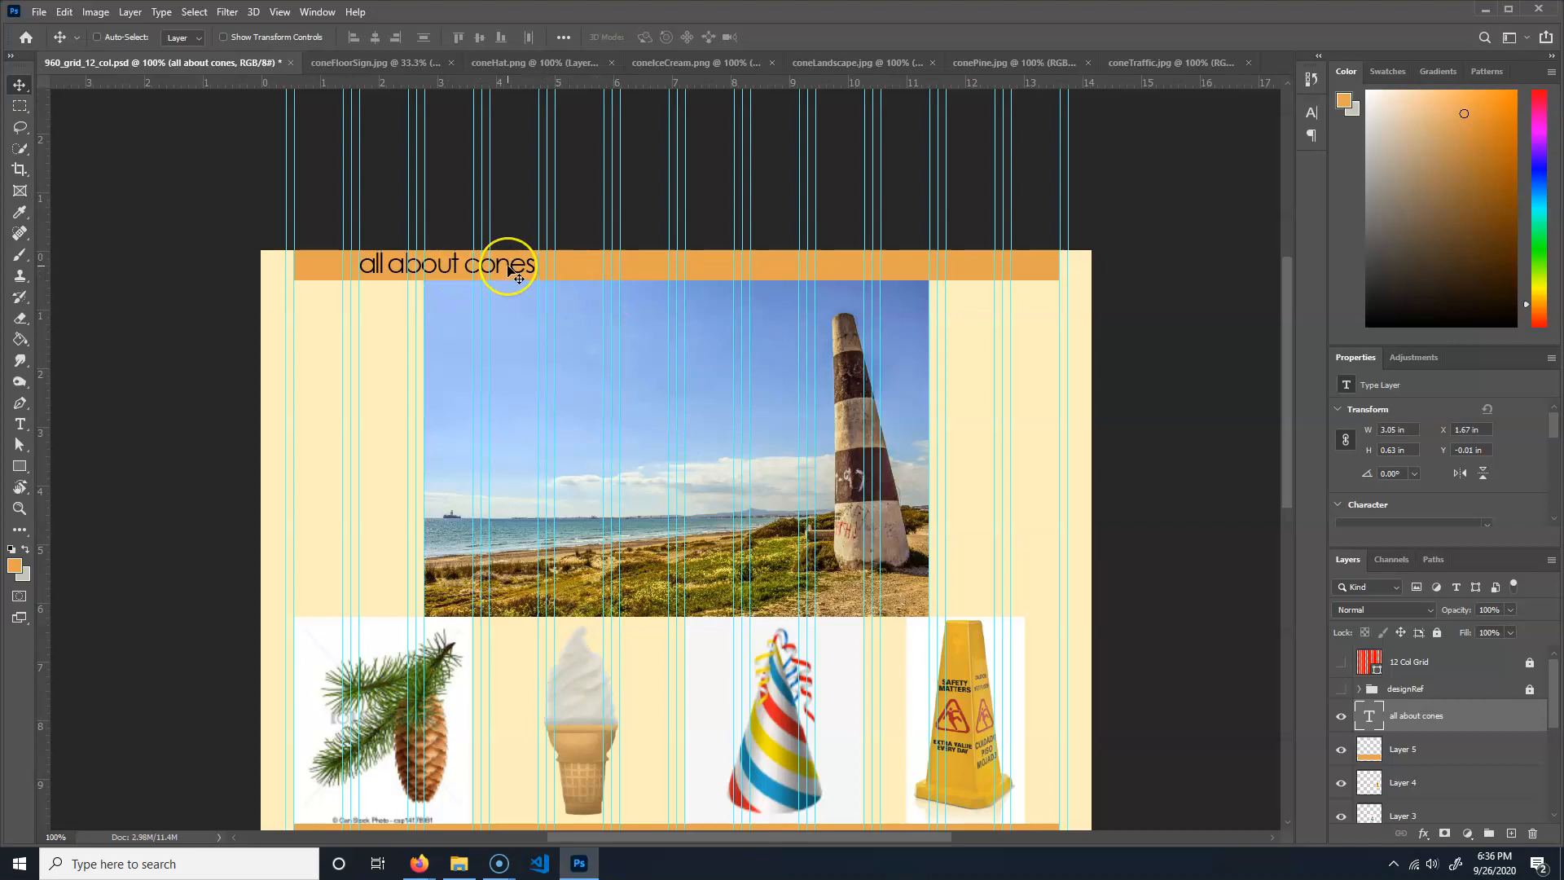
{"action": "left_click", "coordinate": [21, 425]}
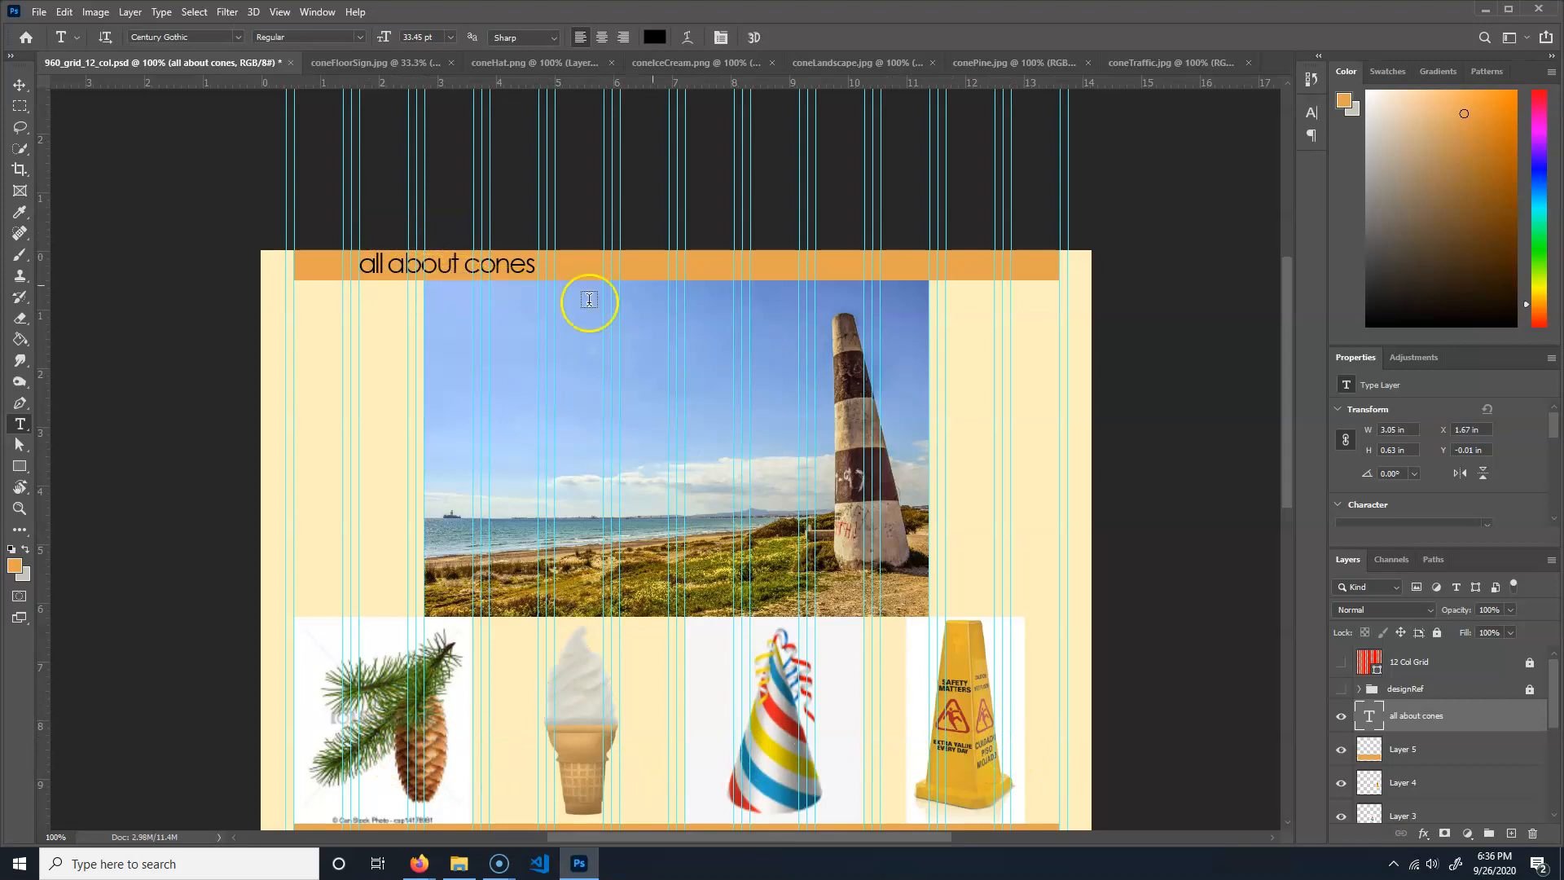
{"action": "left_click", "coordinate": [239, 37]}
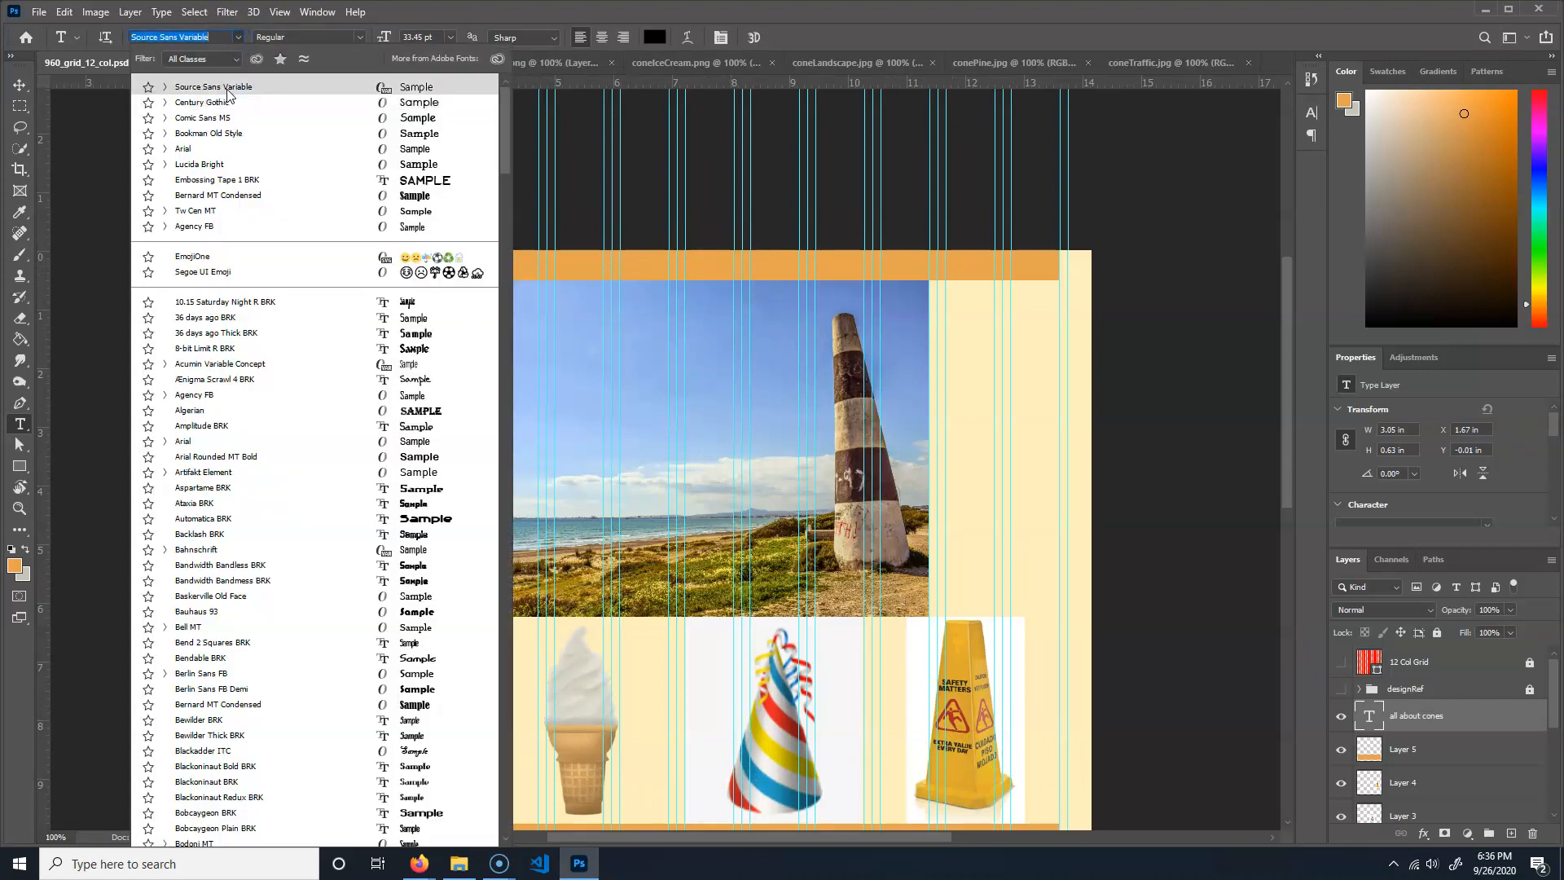
{"action": "key", "text": "Return"}
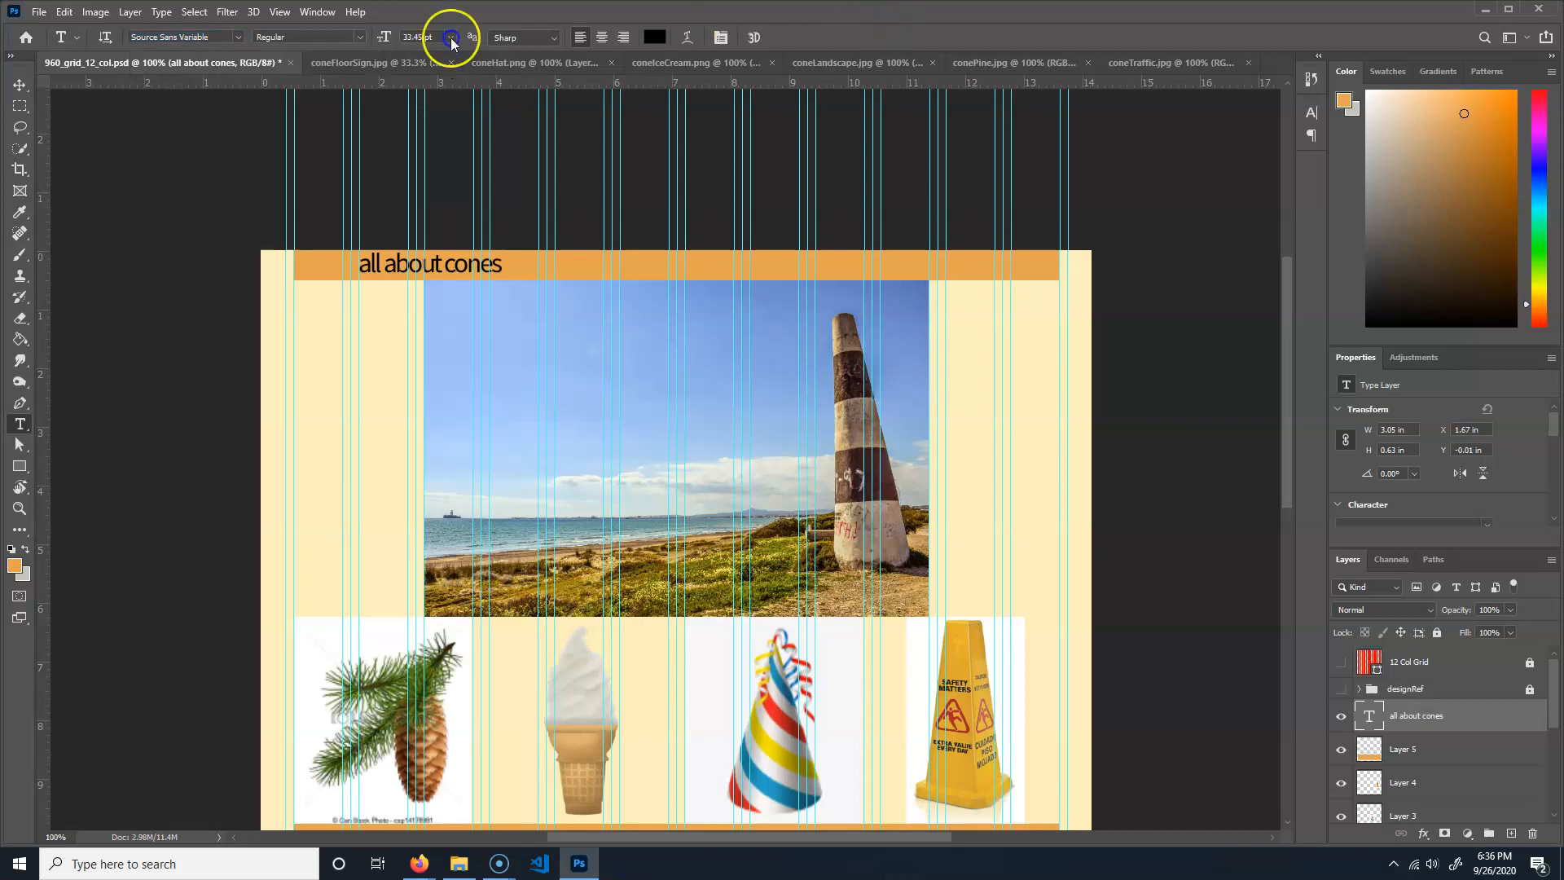
{"action": "left_click", "coordinate": [451, 37]}
{"action": "left_click", "coordinate": [428, 172]}
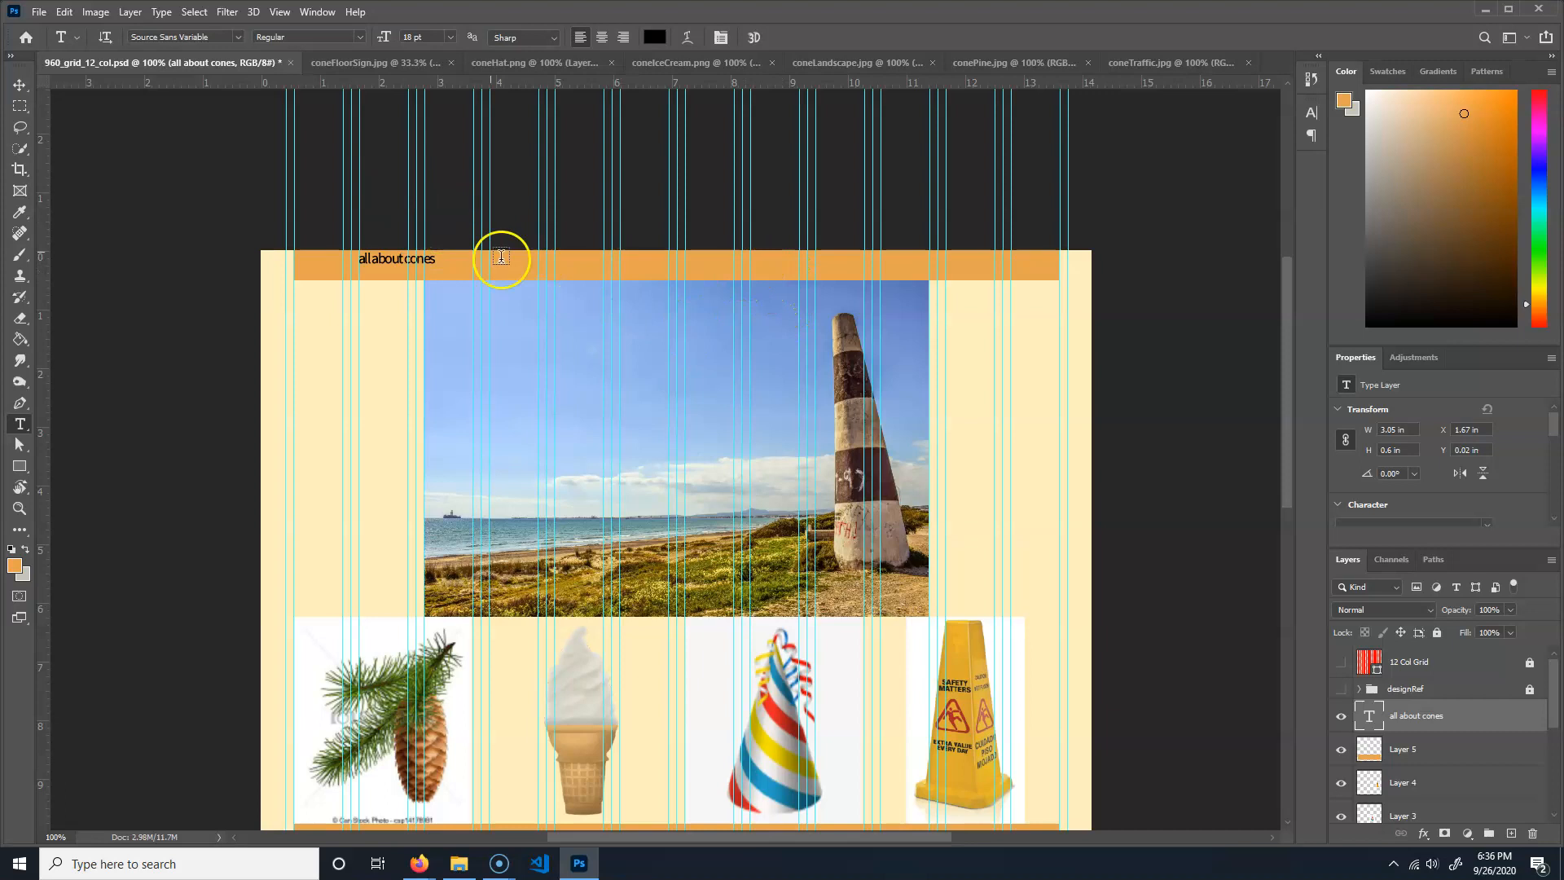
{"action": "key", "text": "ctrl+z"}
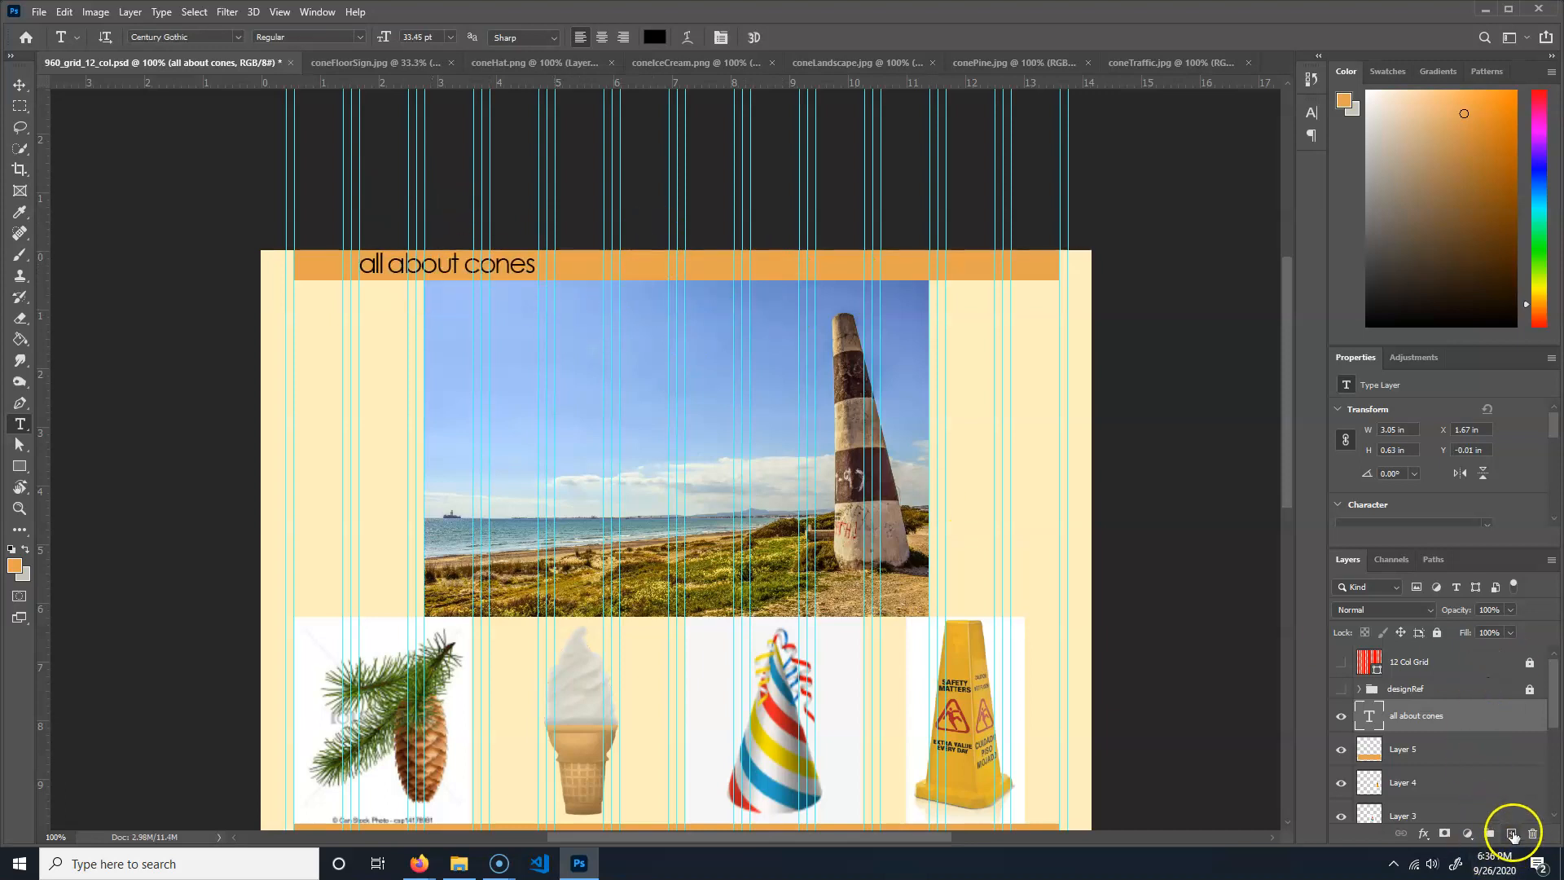
- On a new layer, add "About" to the navbar in 18 pt Source Sans Variable, in a text box about 0.83 in wide at X 7.36 in
{"action": "left_click", "coordinate": [1512, 835]}
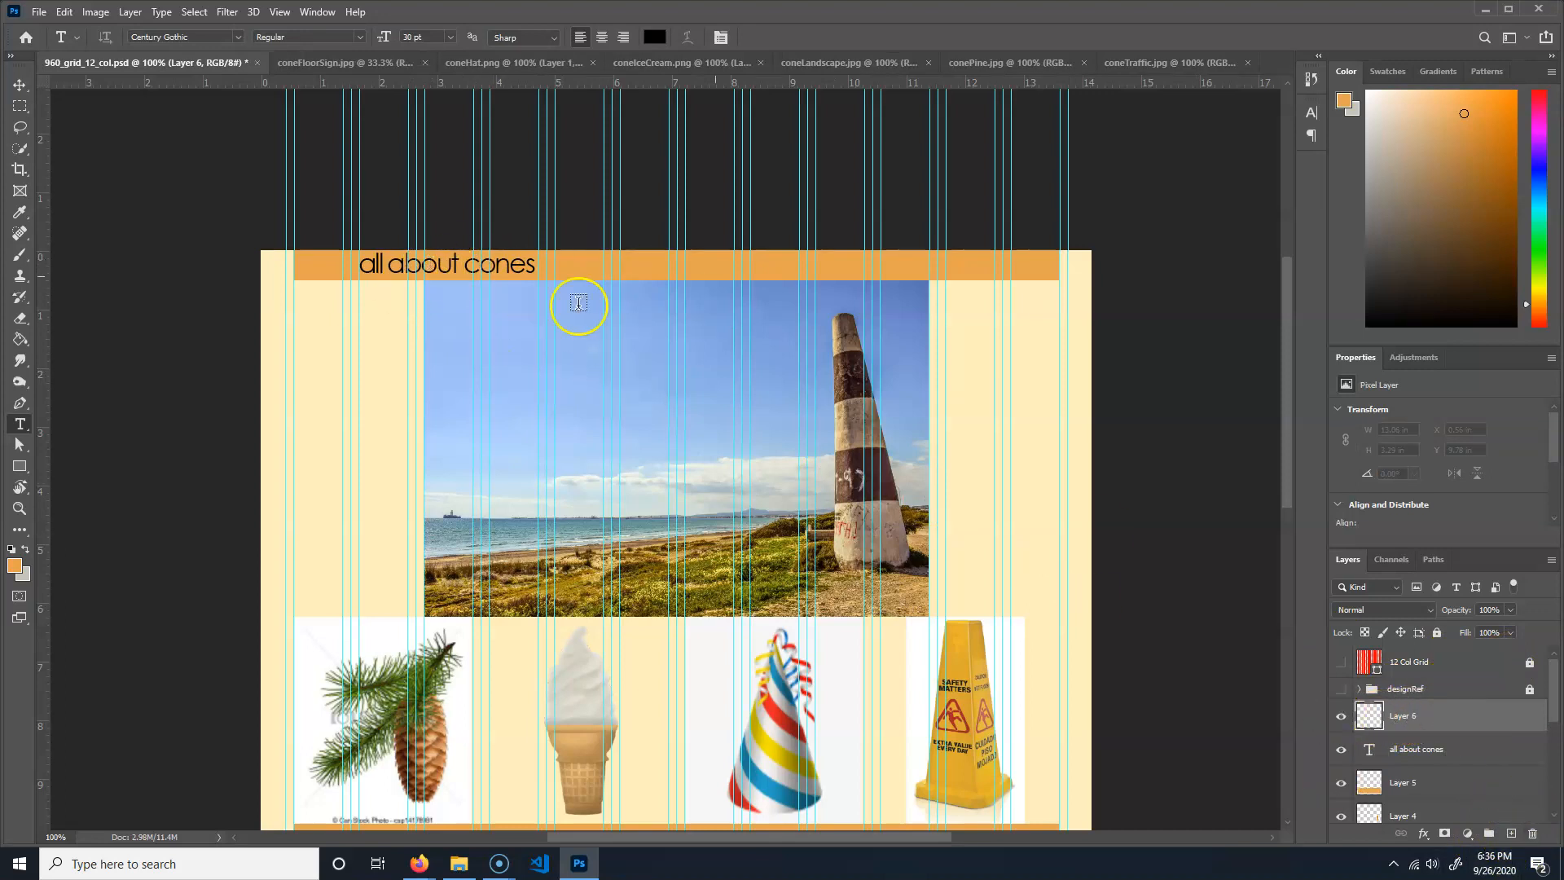
{"action": "left_click", "coordinate": [239, 37]}
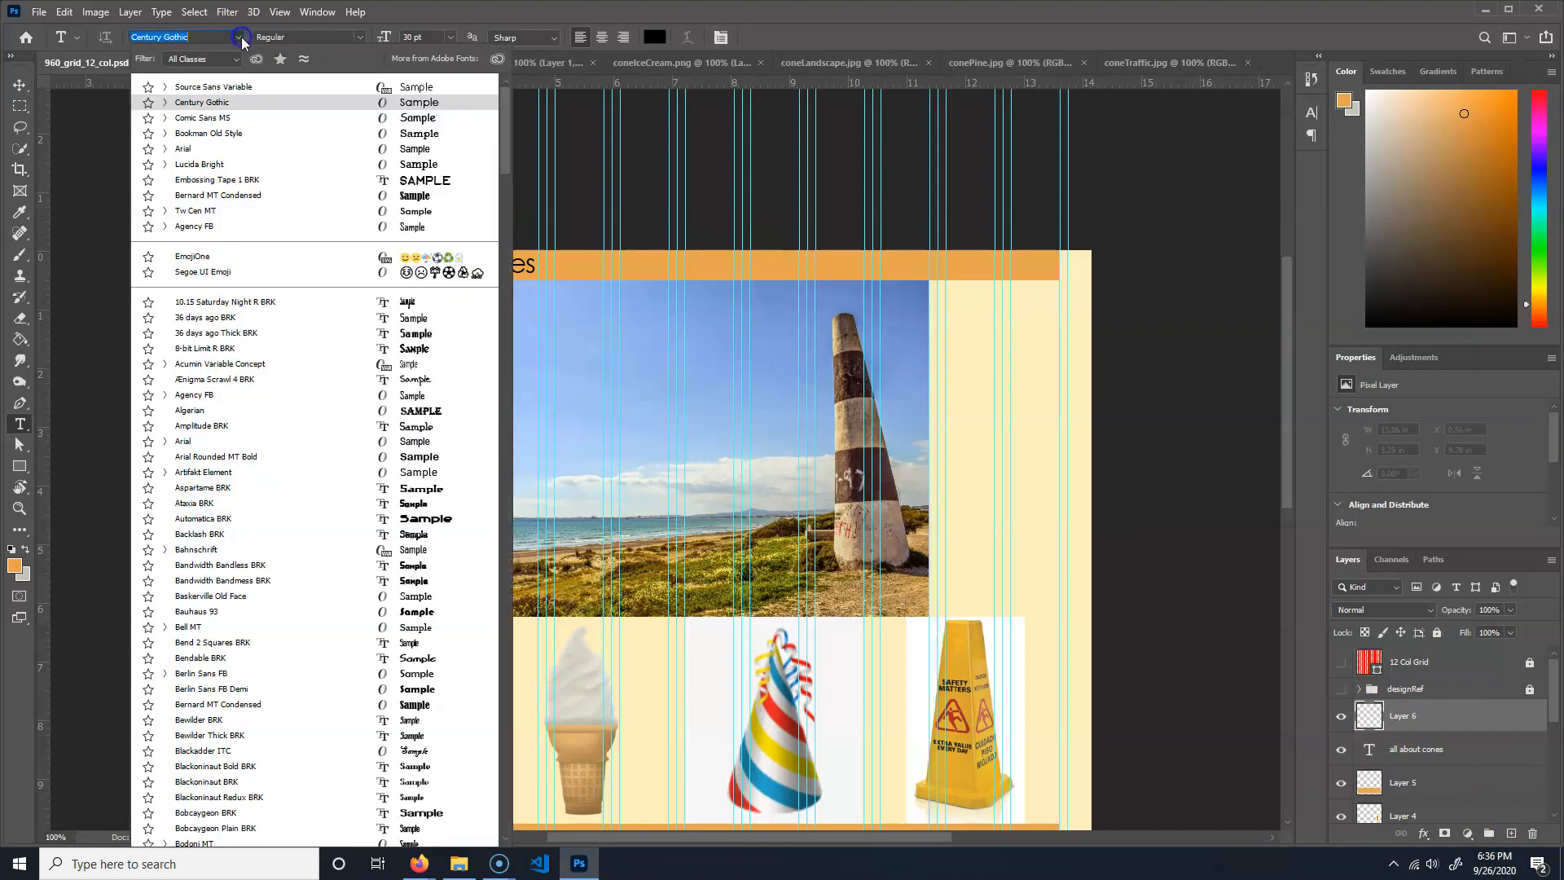
{"action": "left_click", "coordinate": [213, 86]}
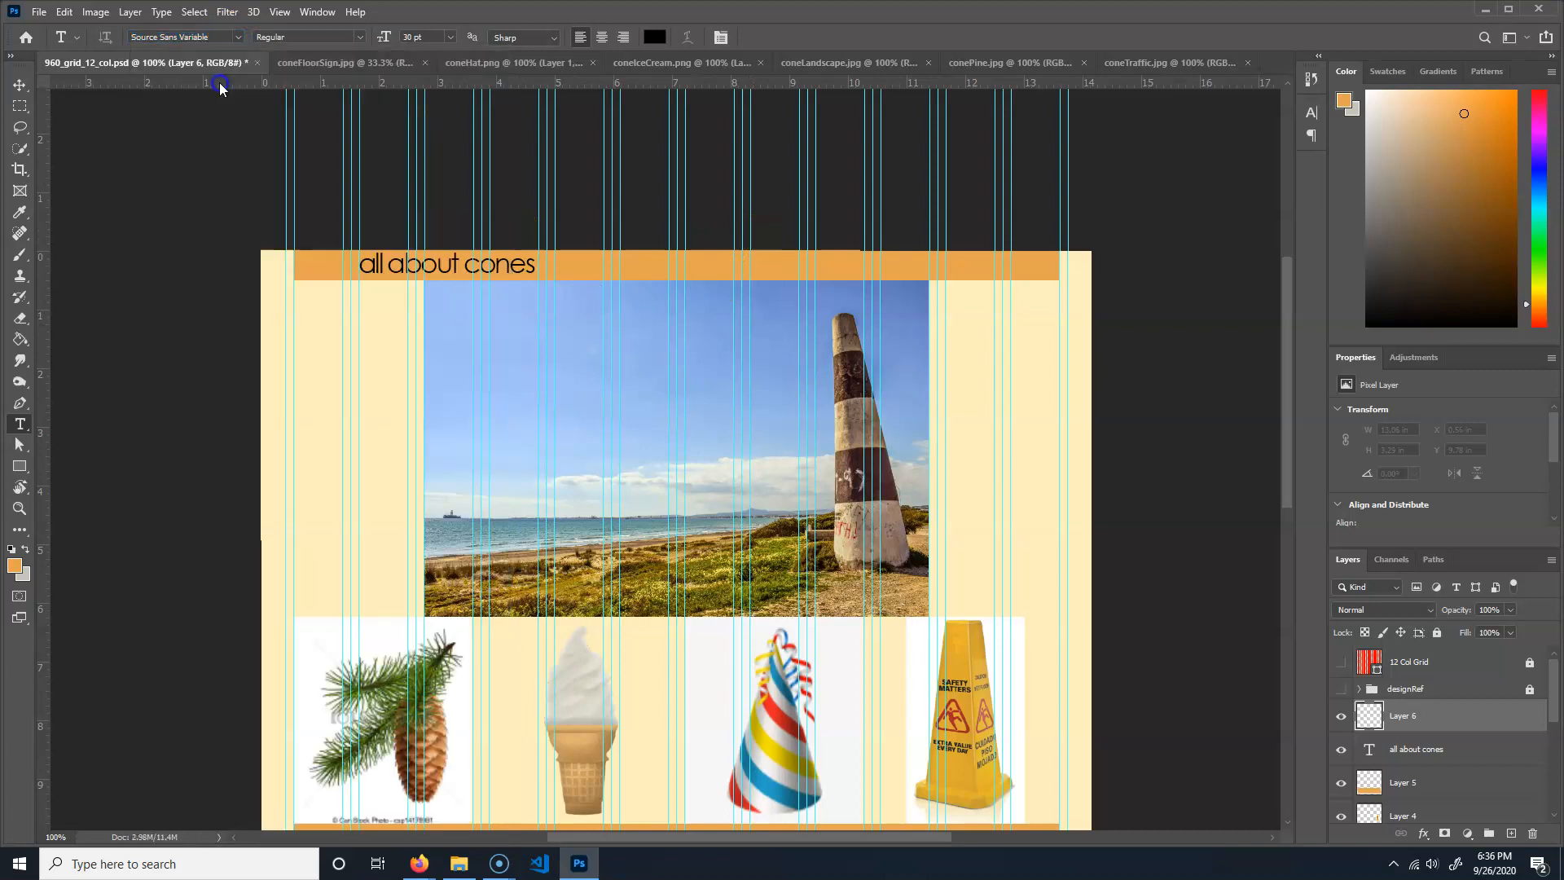
{"action": "left_click", "coordinate": [449, 39]}
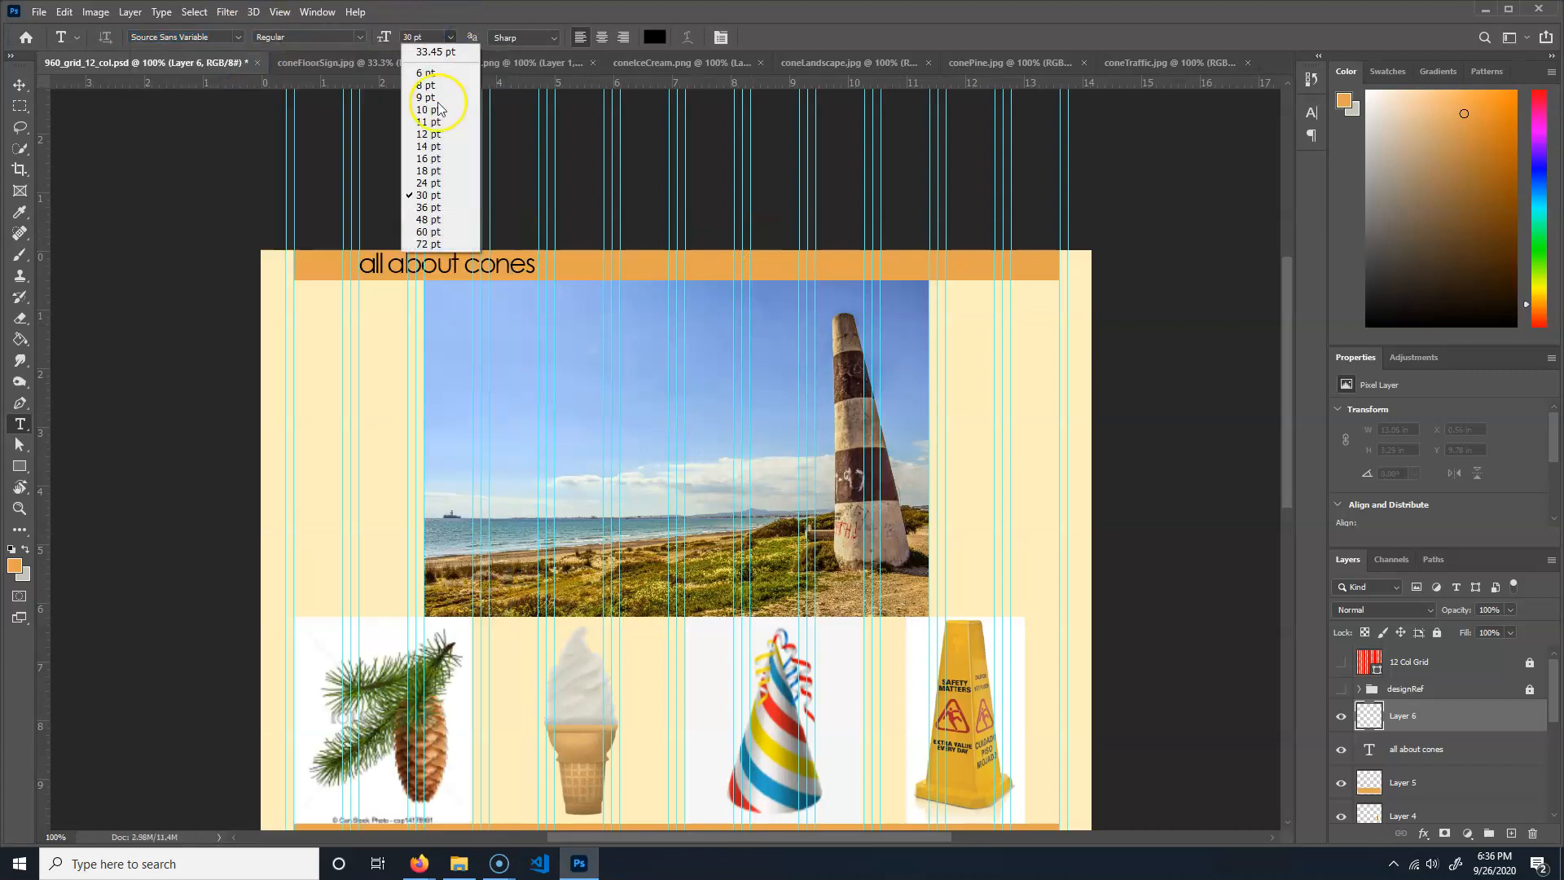
{"action": "left_click", "coordinate": [431, 170]}
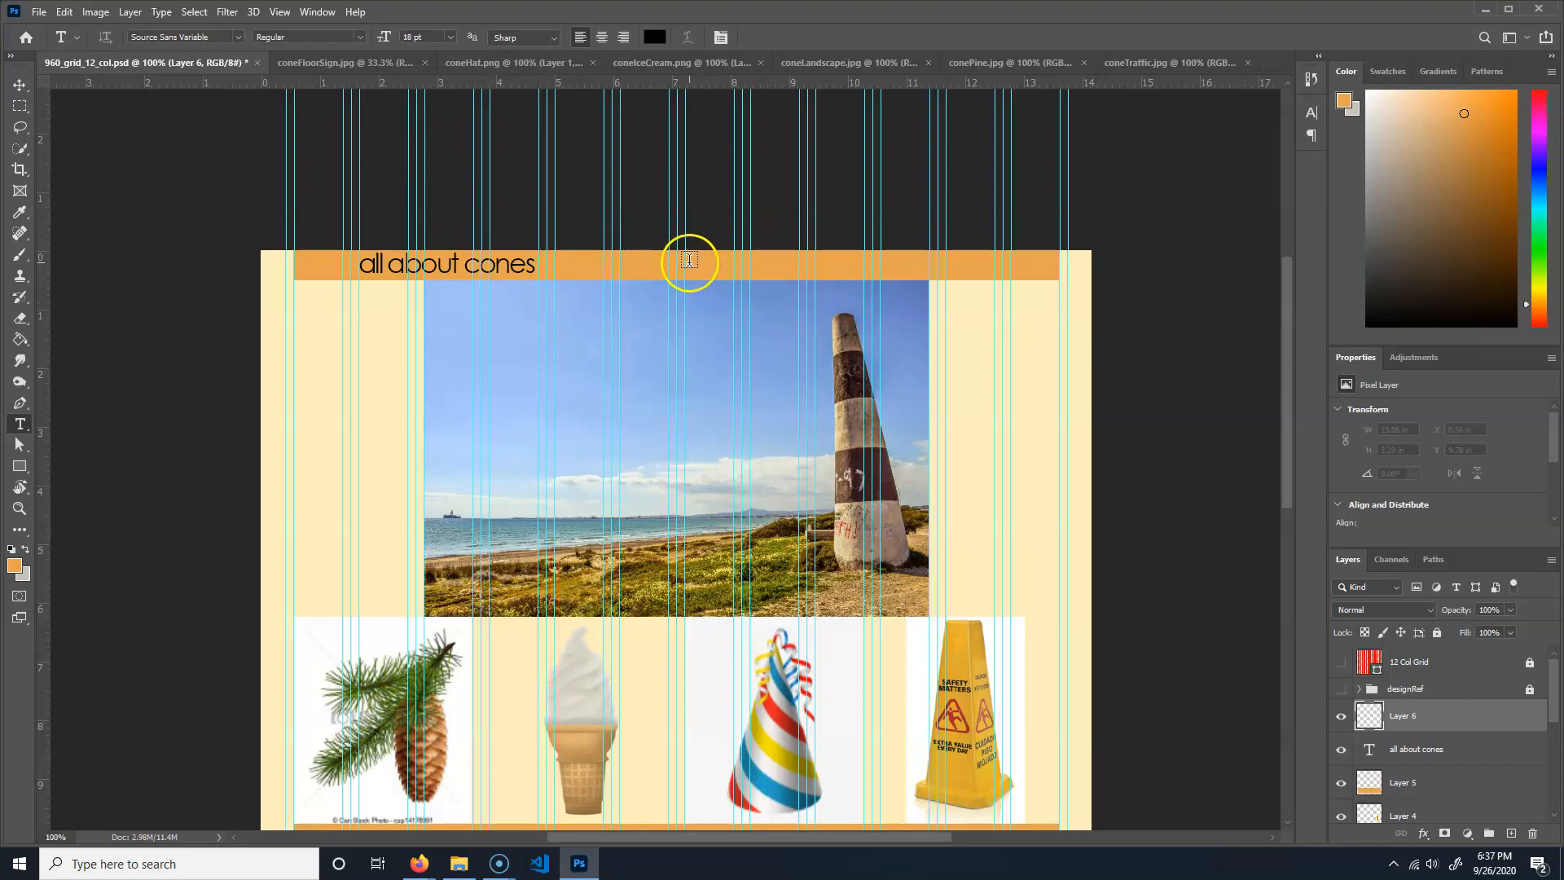
{"action": "left_click_drag", "start_coordinate": [684, 267], "coordinate": [733, 281]}
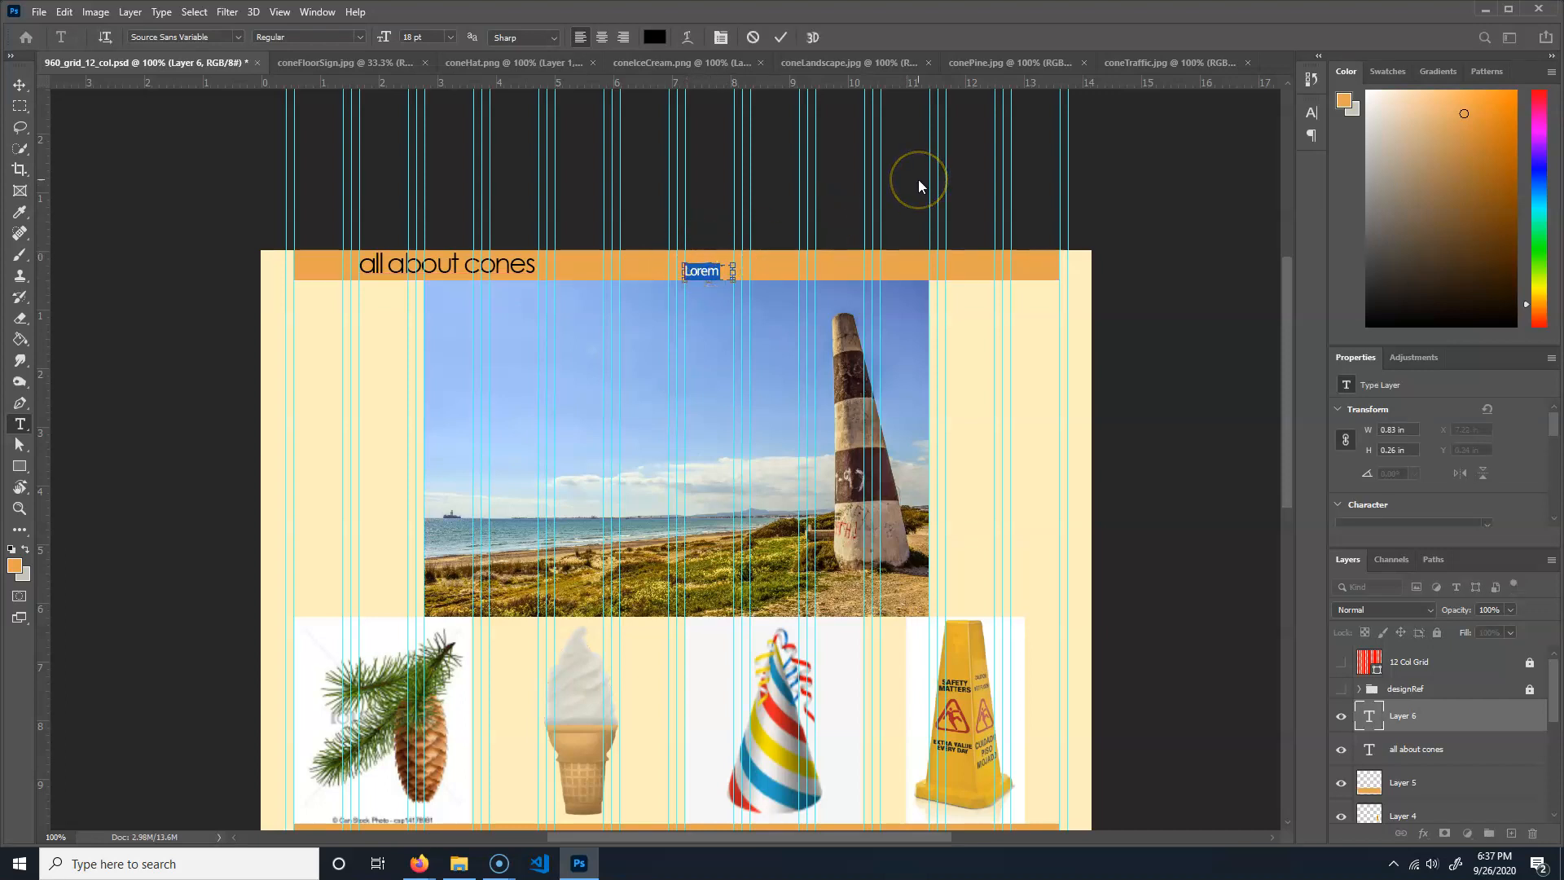
{"action": "type", "text": "About"}
{"action": "left_click", "coordinate": [20, 84]}
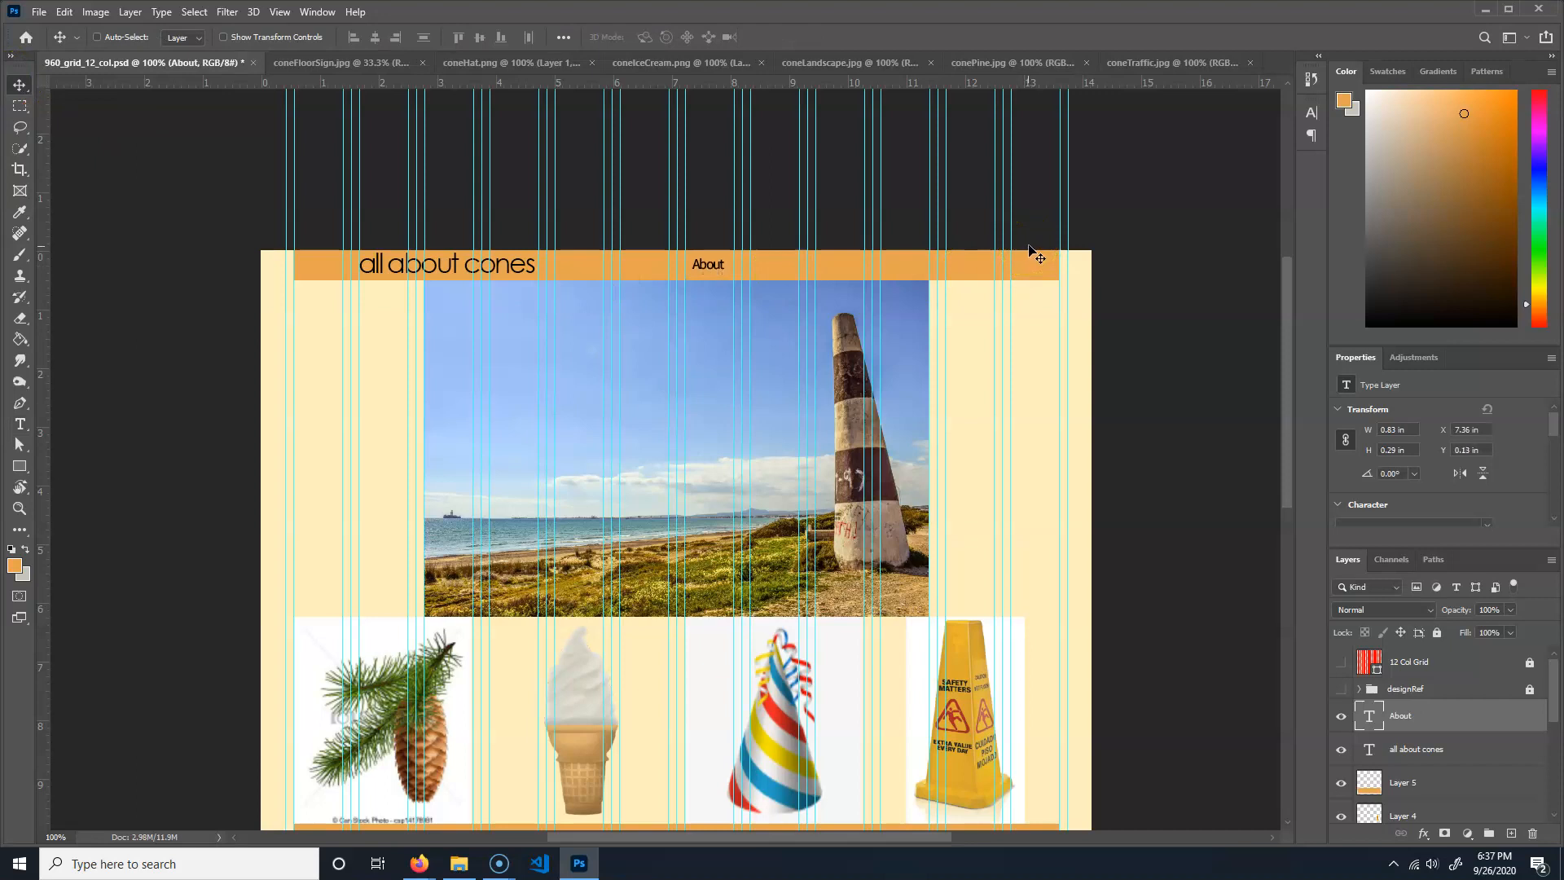
- Duplicate the "About" text three times along the navbar, spreading the copies toward the far end
{"action": "left_click", "coordinate": [106, 509]}
{"action": "key", "text": "ctrl"}
{"action": "key", "text": "ctrl+plus"}
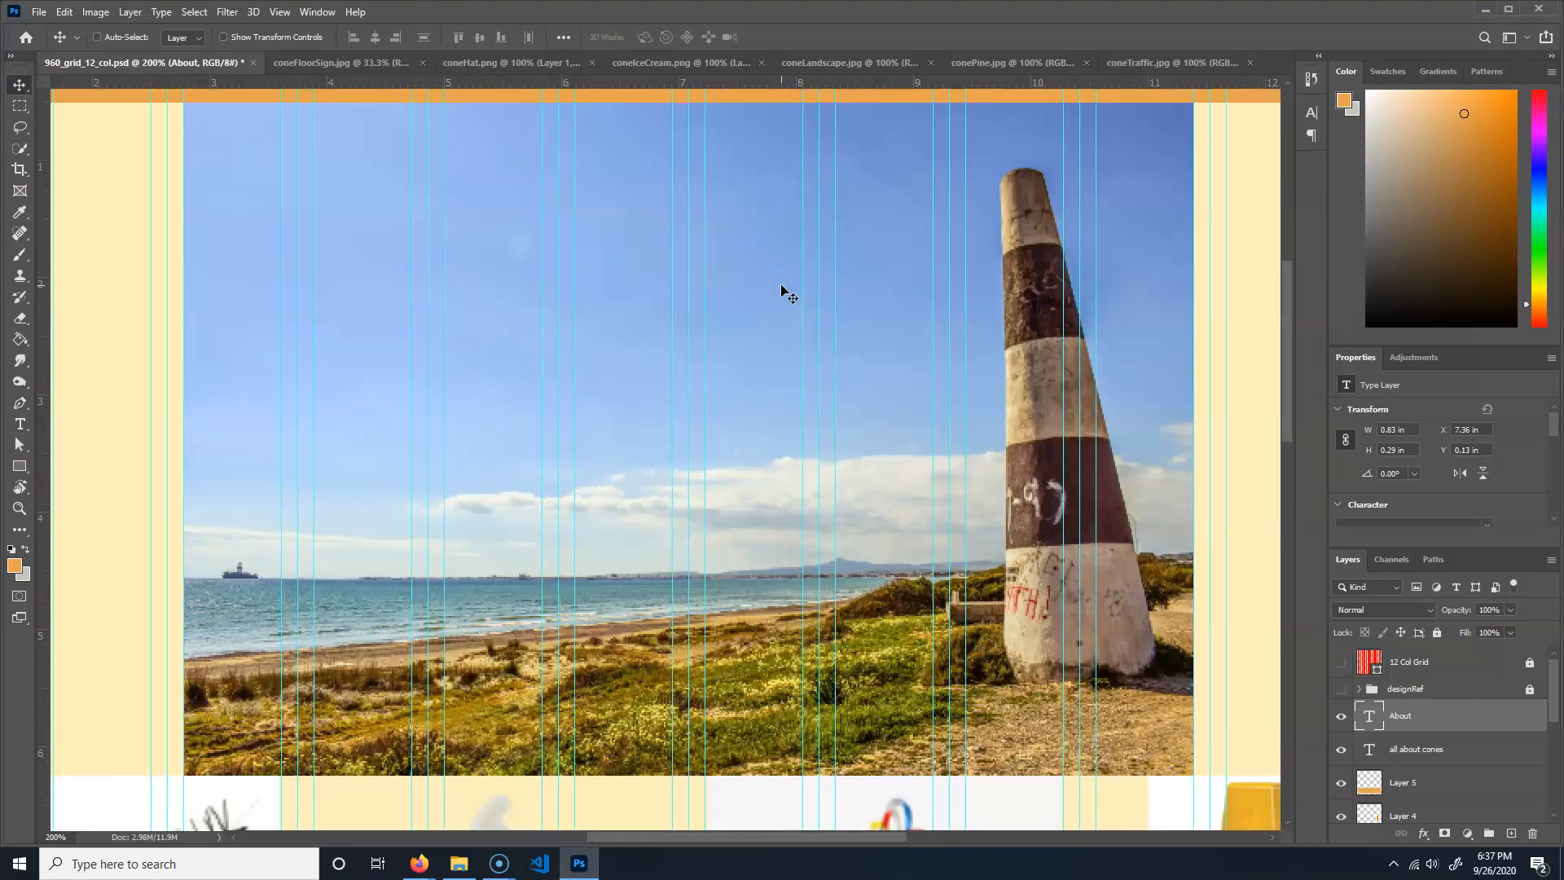
{"action": "left_click_drag", "start_coordinate": [893, 251], "coordinate": [677, 401]}
{"action": "left_click", "coordinate": [523, 277]}
{"action": "left_click_drag", "start_coordinate": [523, 277], "coordinate": [526, 279]}
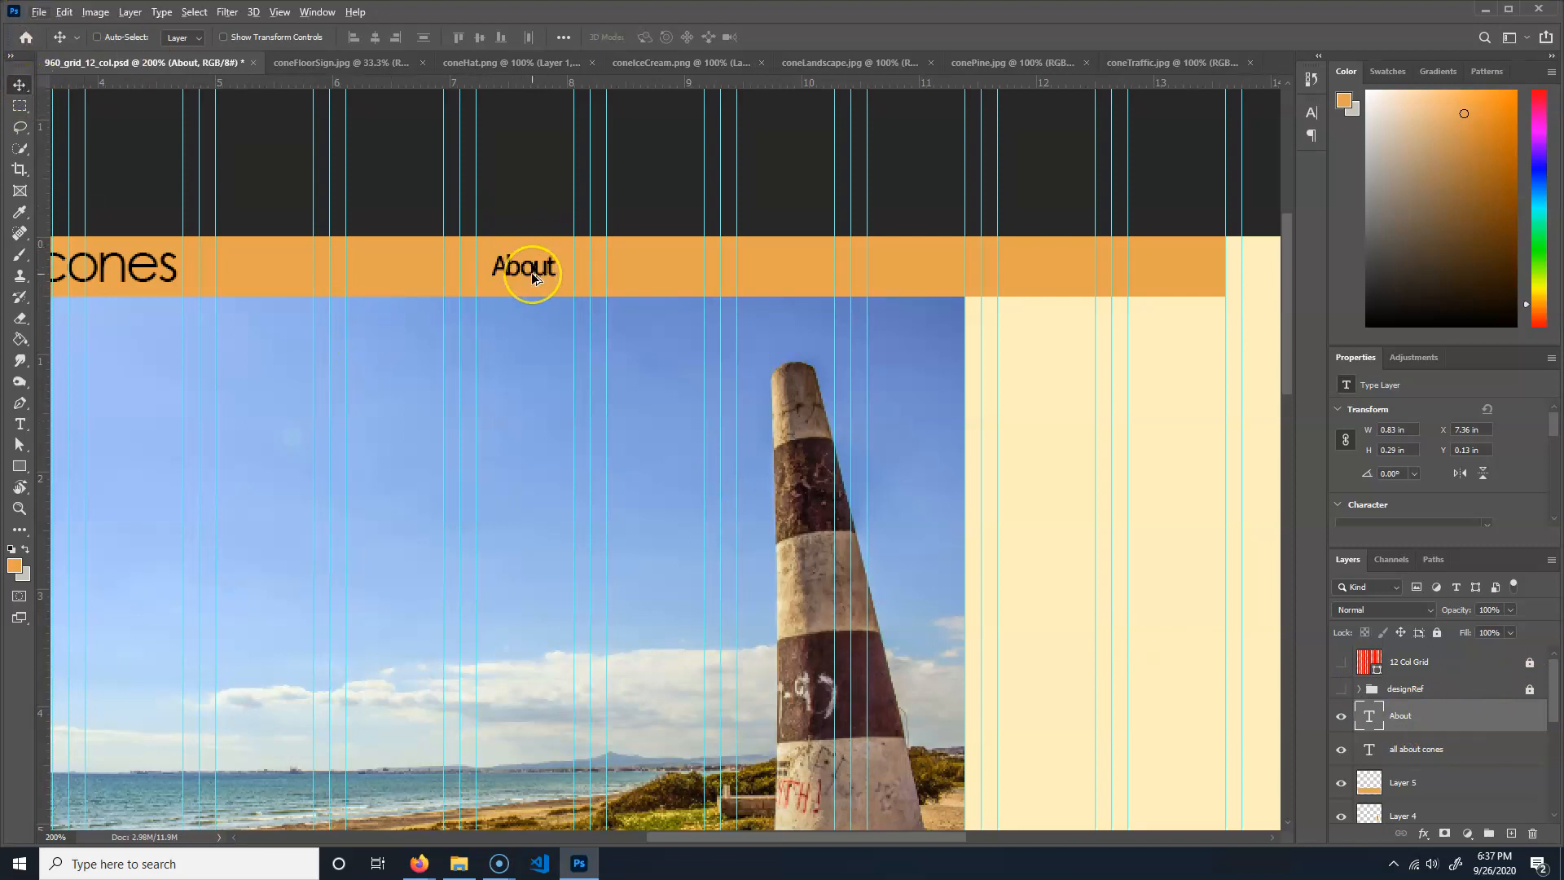
{"action": "left_click_drag", "start_coordinate": [533, 276], "coordinate": [652, 275]}
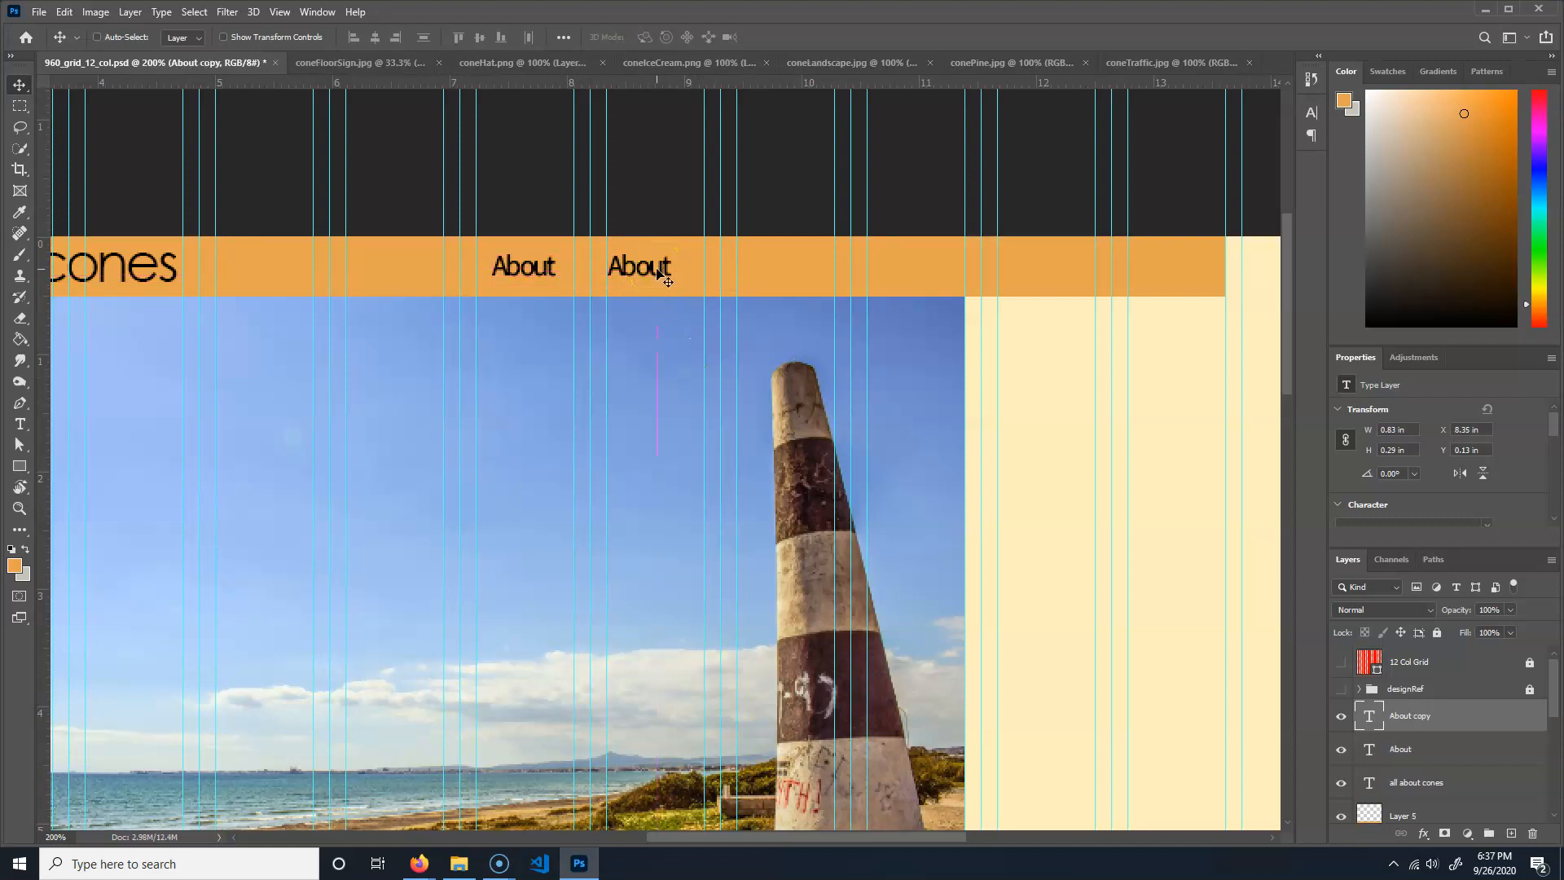
{"action": "left_click_drag", "start_coordinate": [652, 272], "coordinate": [919, 276]}
- Shift the first "About" copy to about X 8.47 in so the four items are evenly spaced
{"action": "left_click_drag", "start_coordinate": [634, 269], "coordinate": [649, 273]}
{"action": "key", "text": "ctrl+z"}
{"action": "left_click", "coordinate": [1444, 788]}
{"action": "left_click_drag", "start_coordinate": [652, 277], "coordinate": [665, 276]}
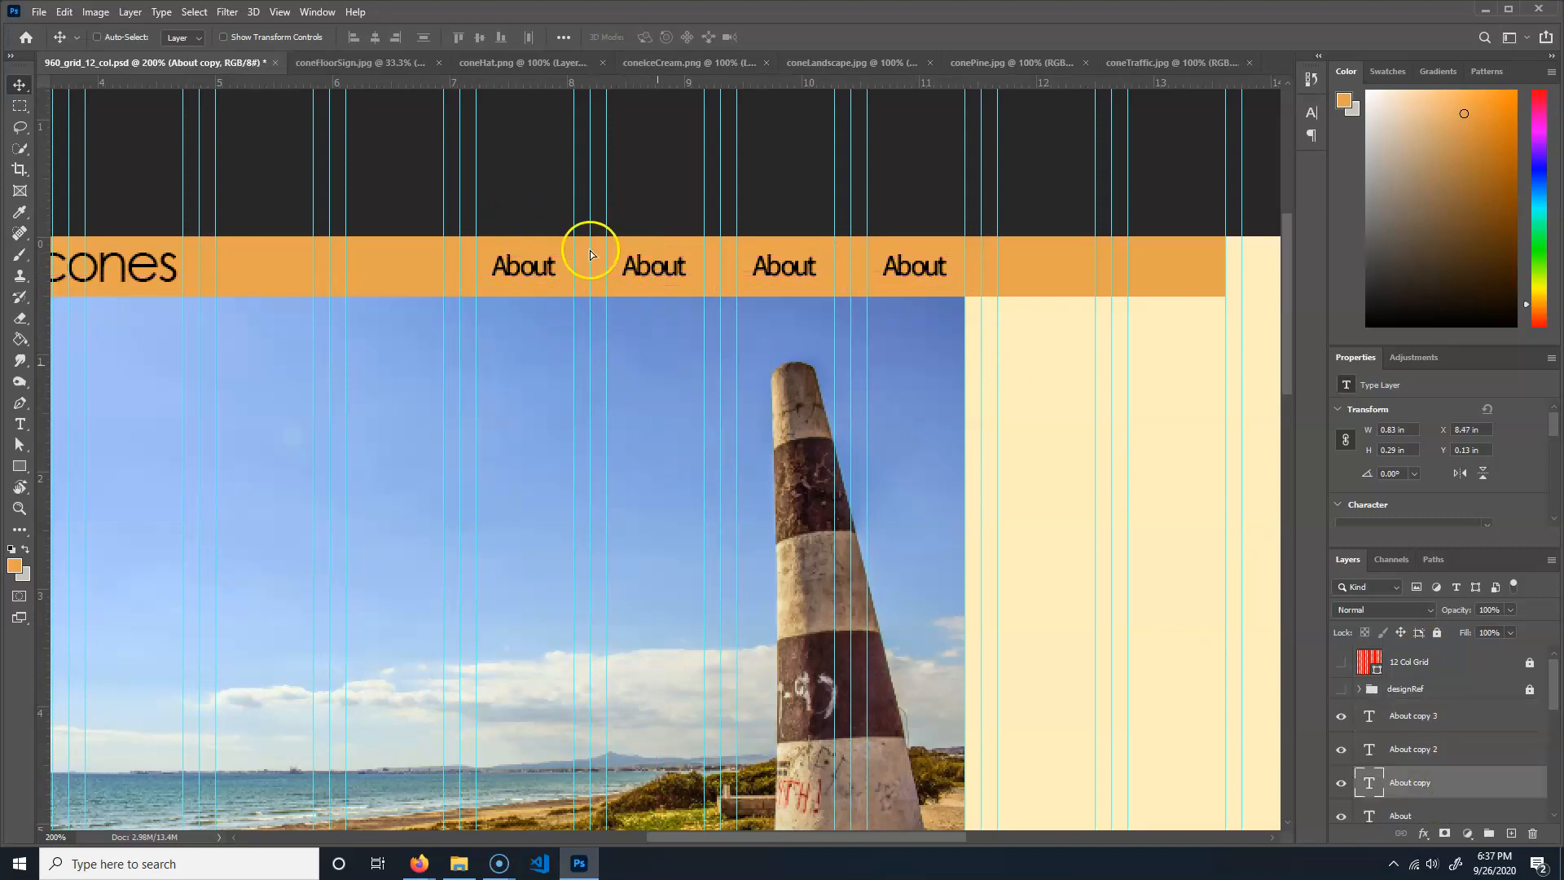
- Change the second navbar item's text to "Facts" and the fourth item's text to "Contact"
{"action": "double_click", "coordinate": [657, 277]}
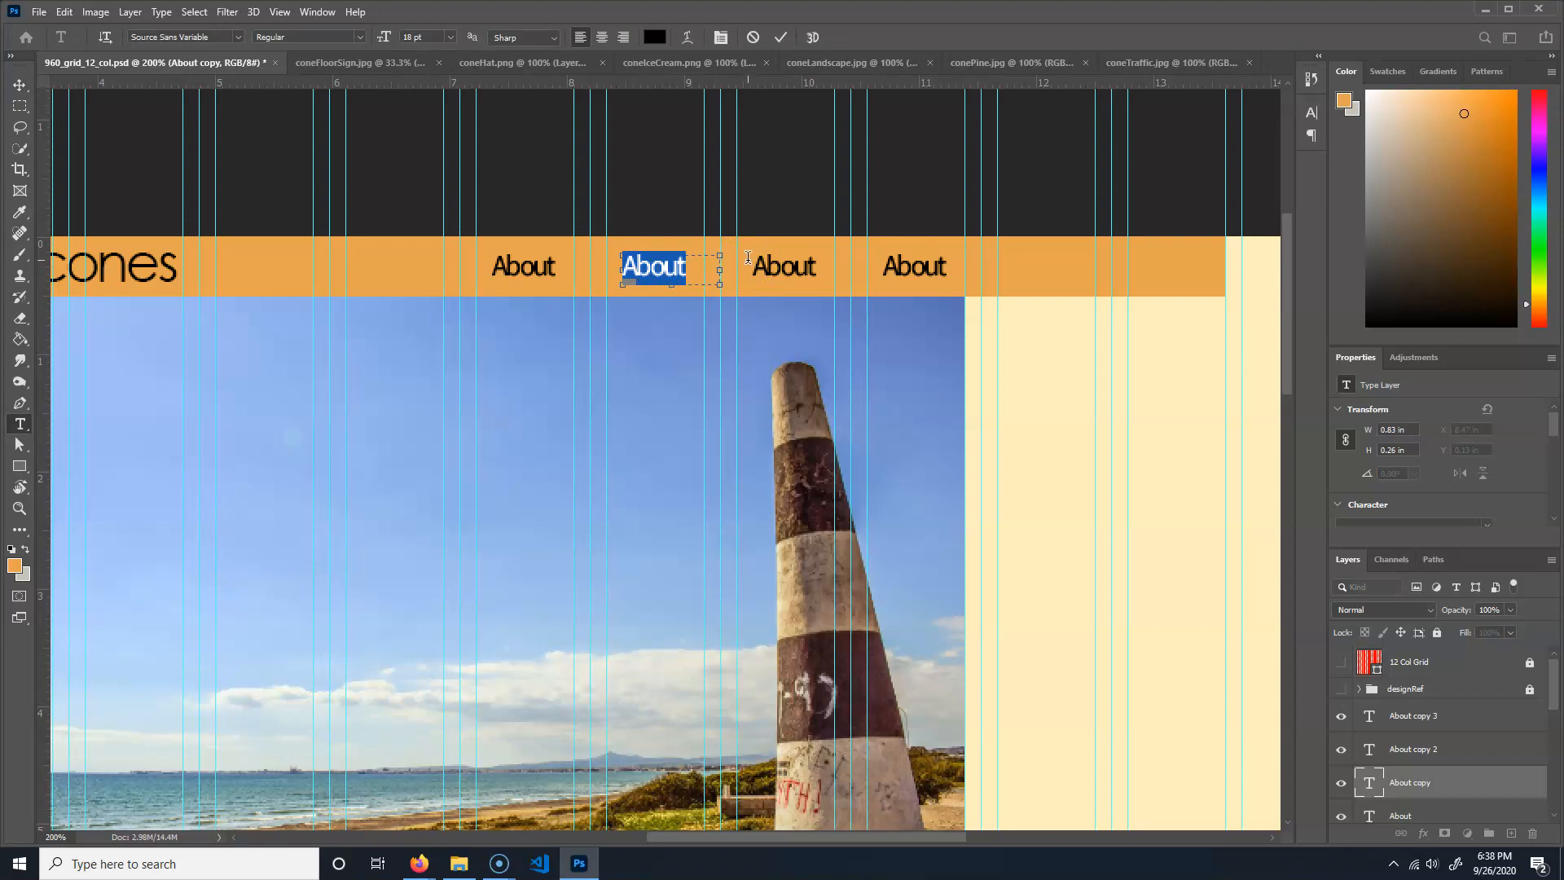
{"action": "type", "text": "Facts"}
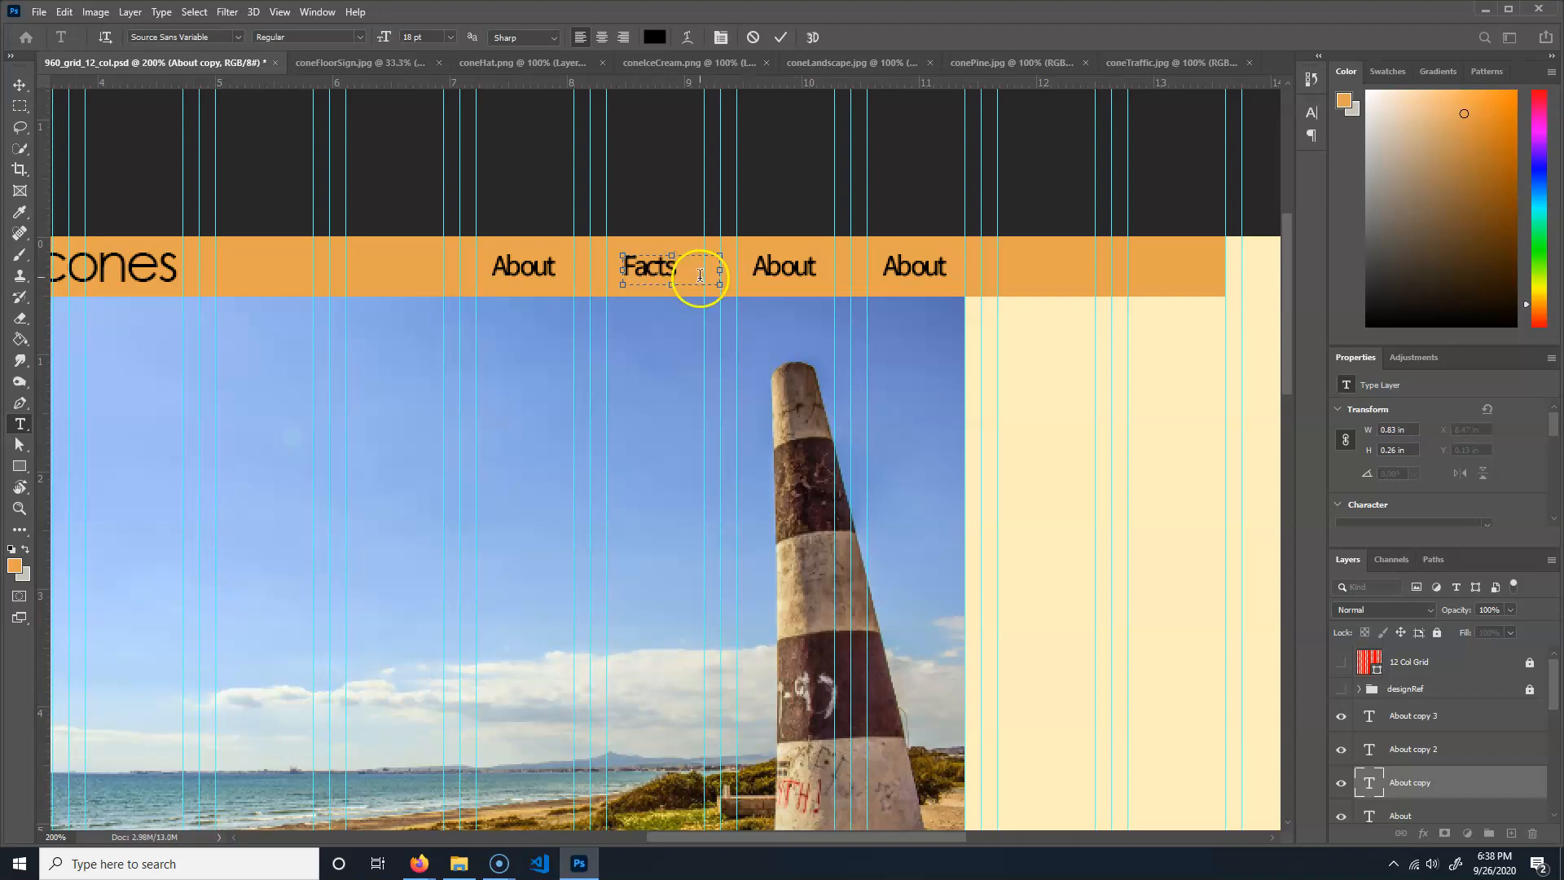
{"action": "double_click", "coordinate": [909, 279]}
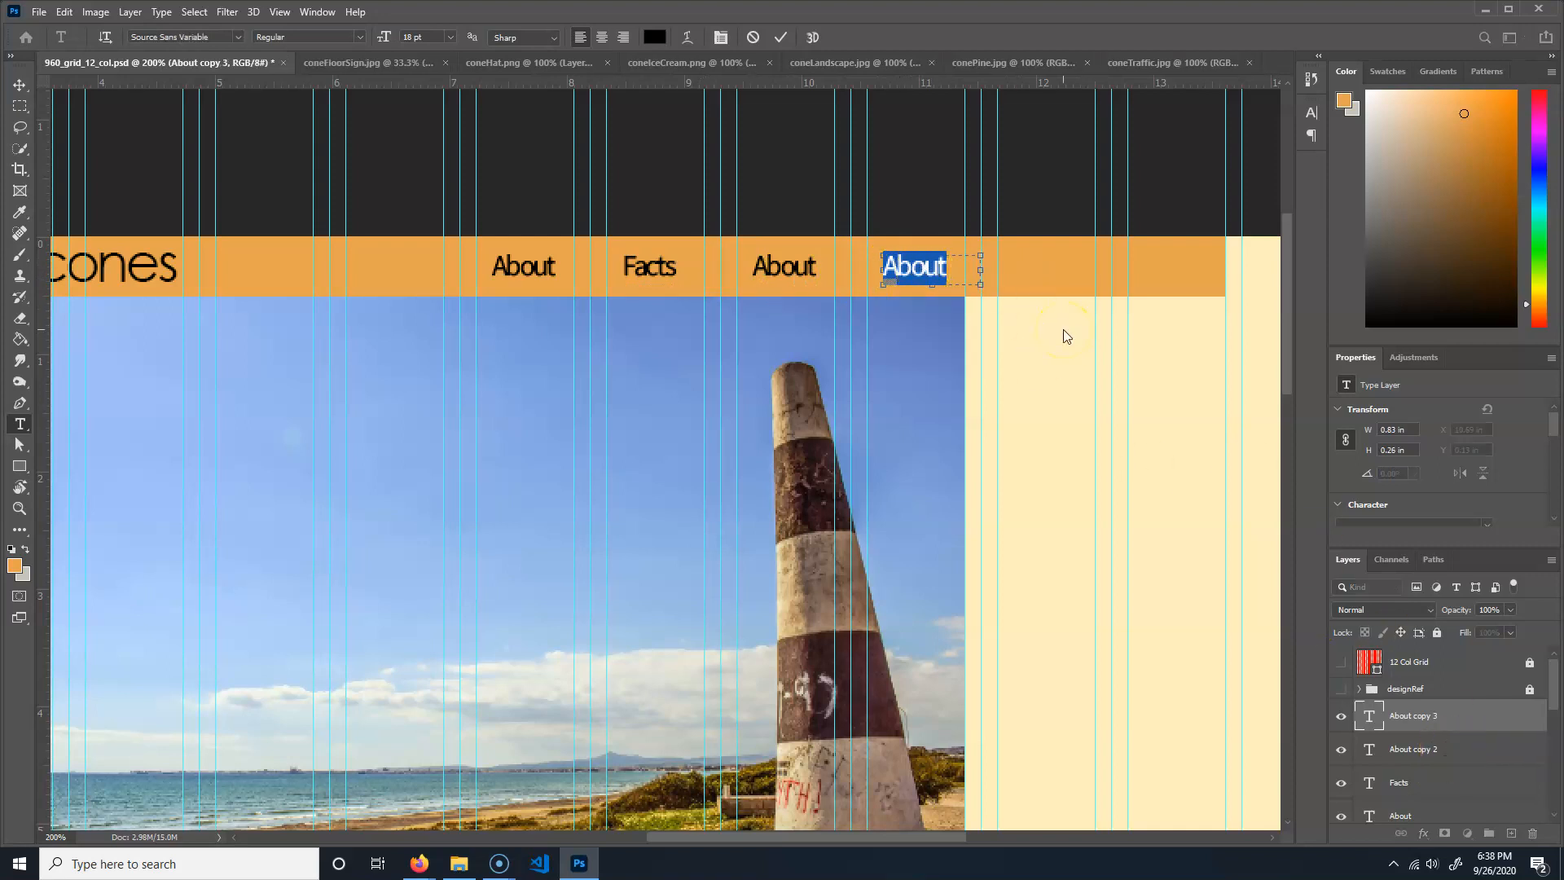
{"action": "type", "text": "Contact"}
{"action": "left_click", "coordinate": [253, 80]}
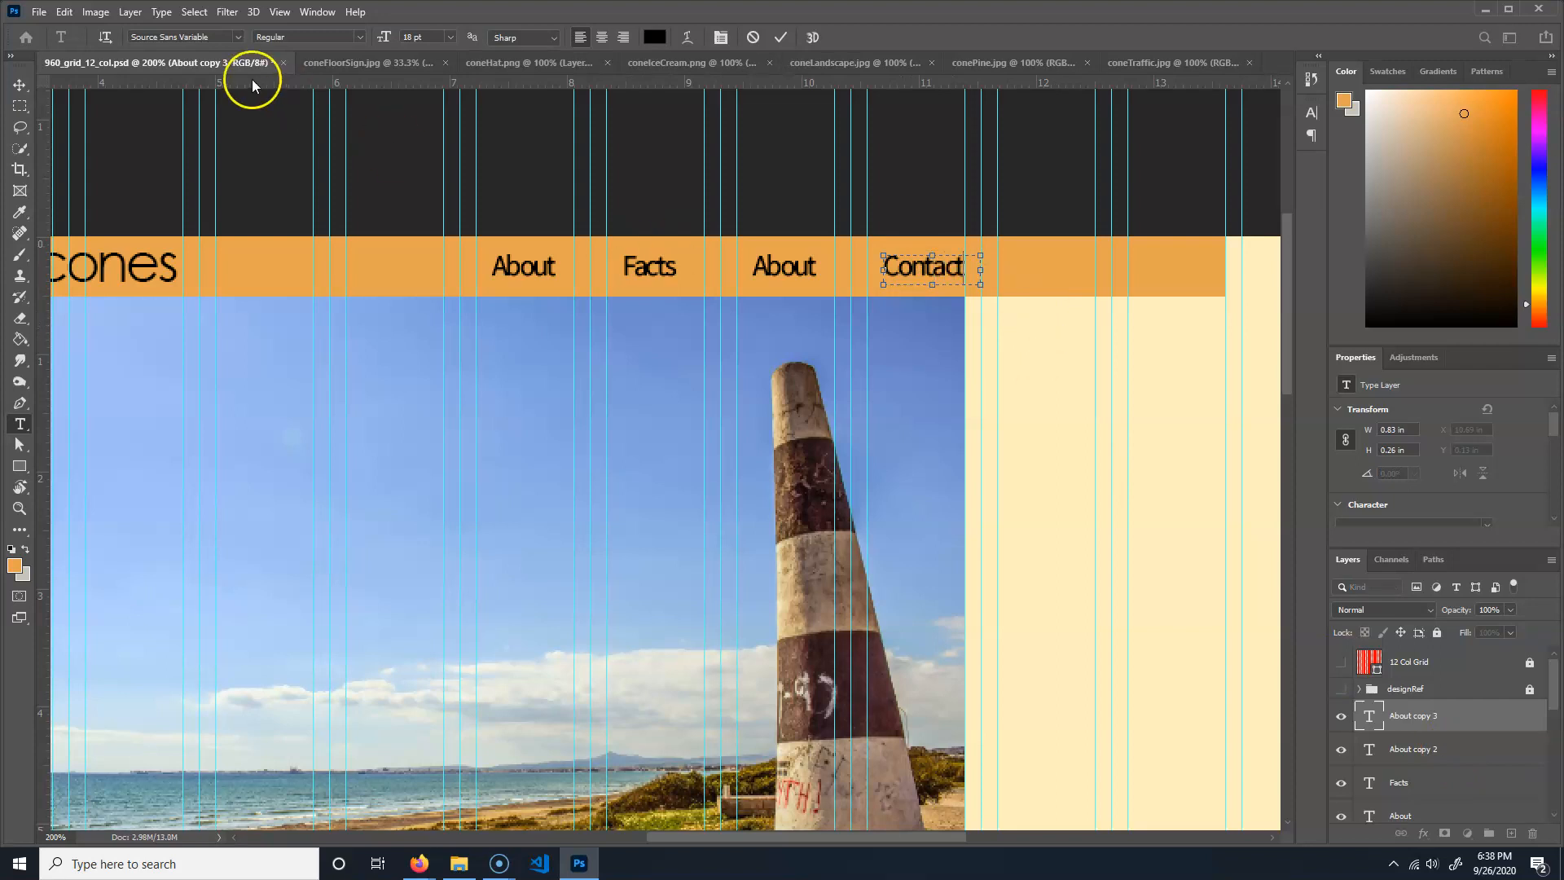
{"action": "left_click", "coordinate": [19, 85]}
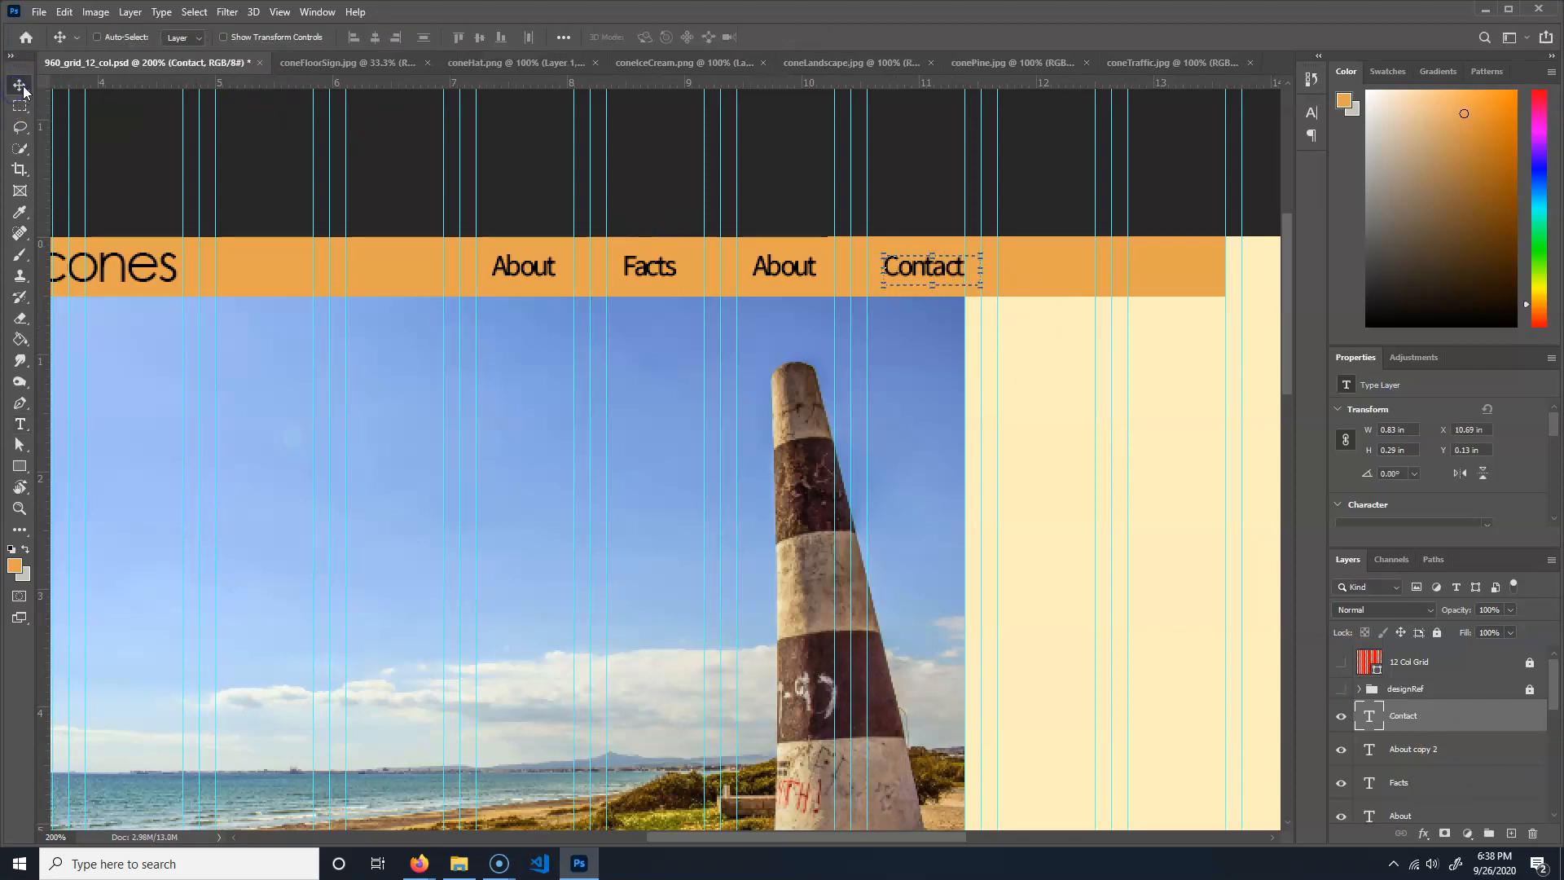
- Change the third navbar item's text to "Fun Stuff" and nudge it toward "Facts" to about X 9.44 in
{"action": "left_click", "coordinate": [782, 278], "text": "ctrl"}
{"action": "double_click", "coordinate": [780, 278]}
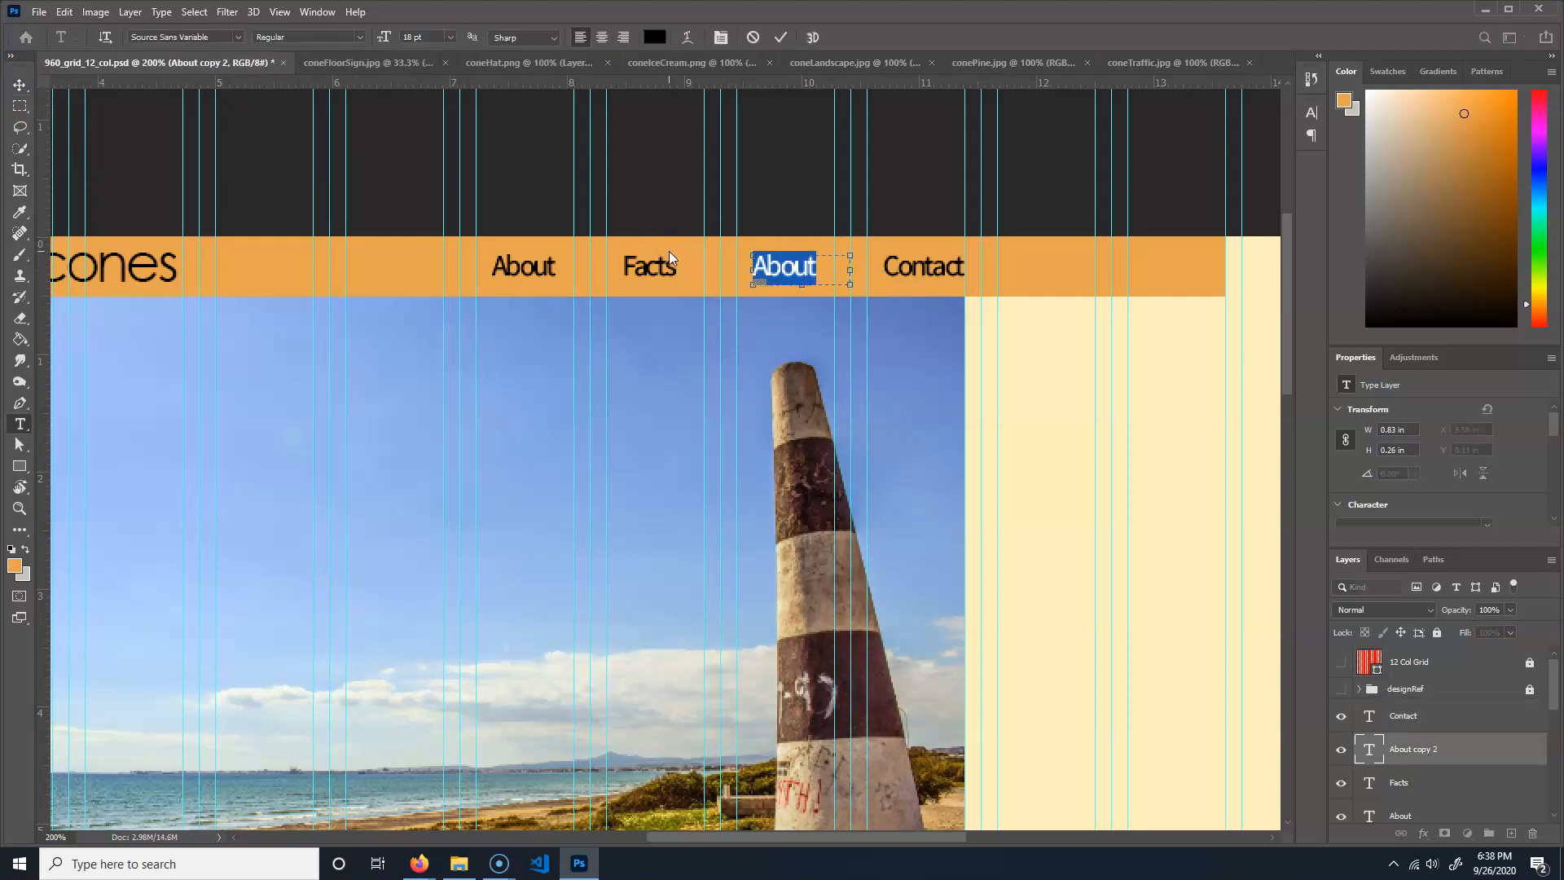
{"action": "type", "text": "Fun Stuff"}
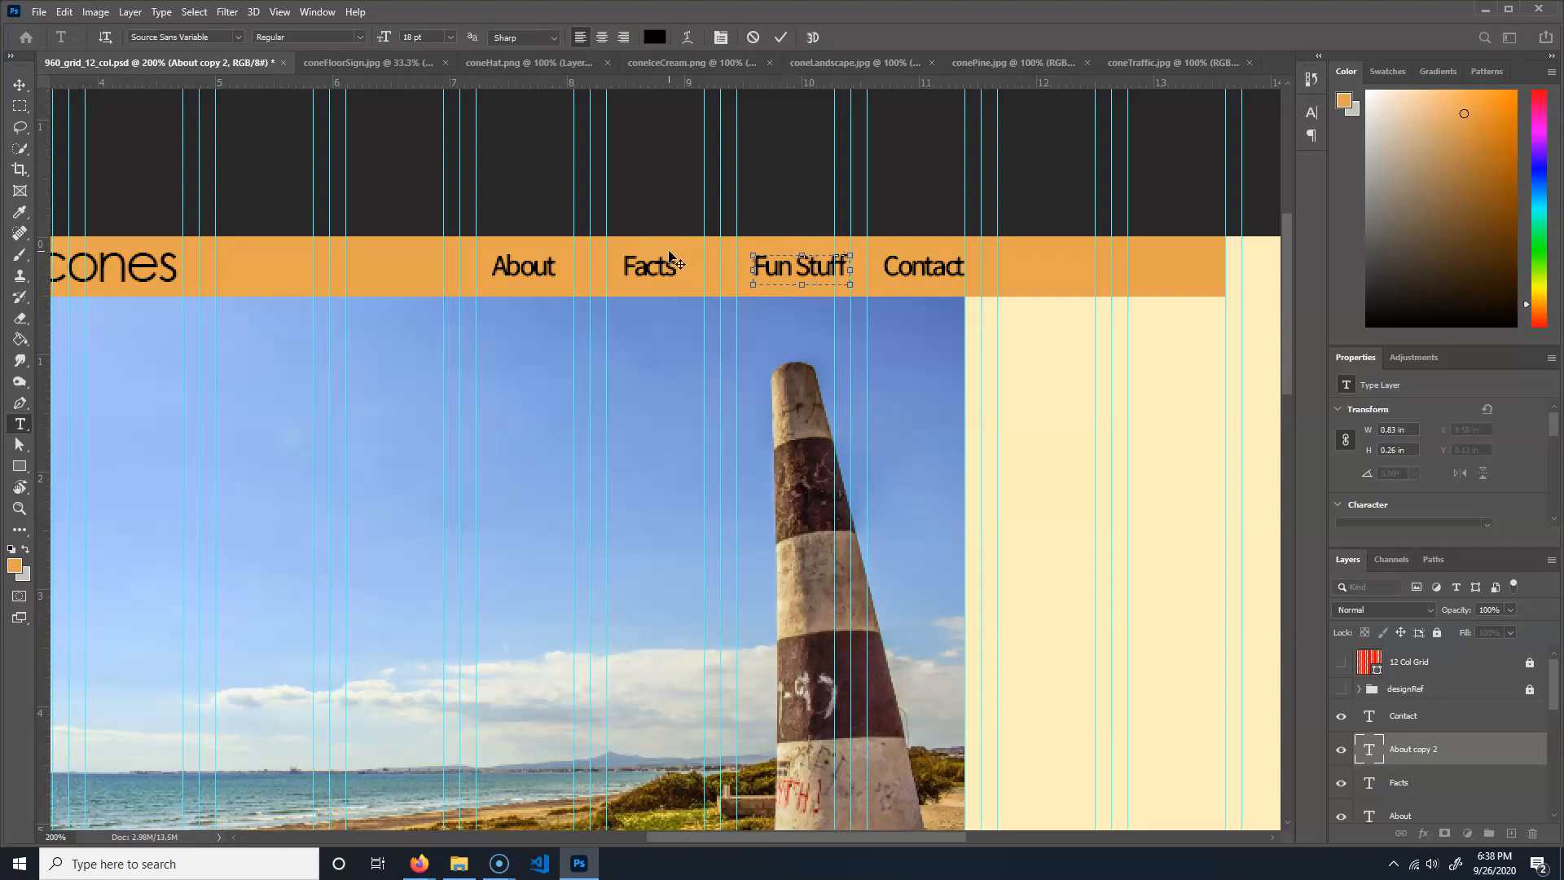
{"action": "left_click", "coordinate": [20, 85]}
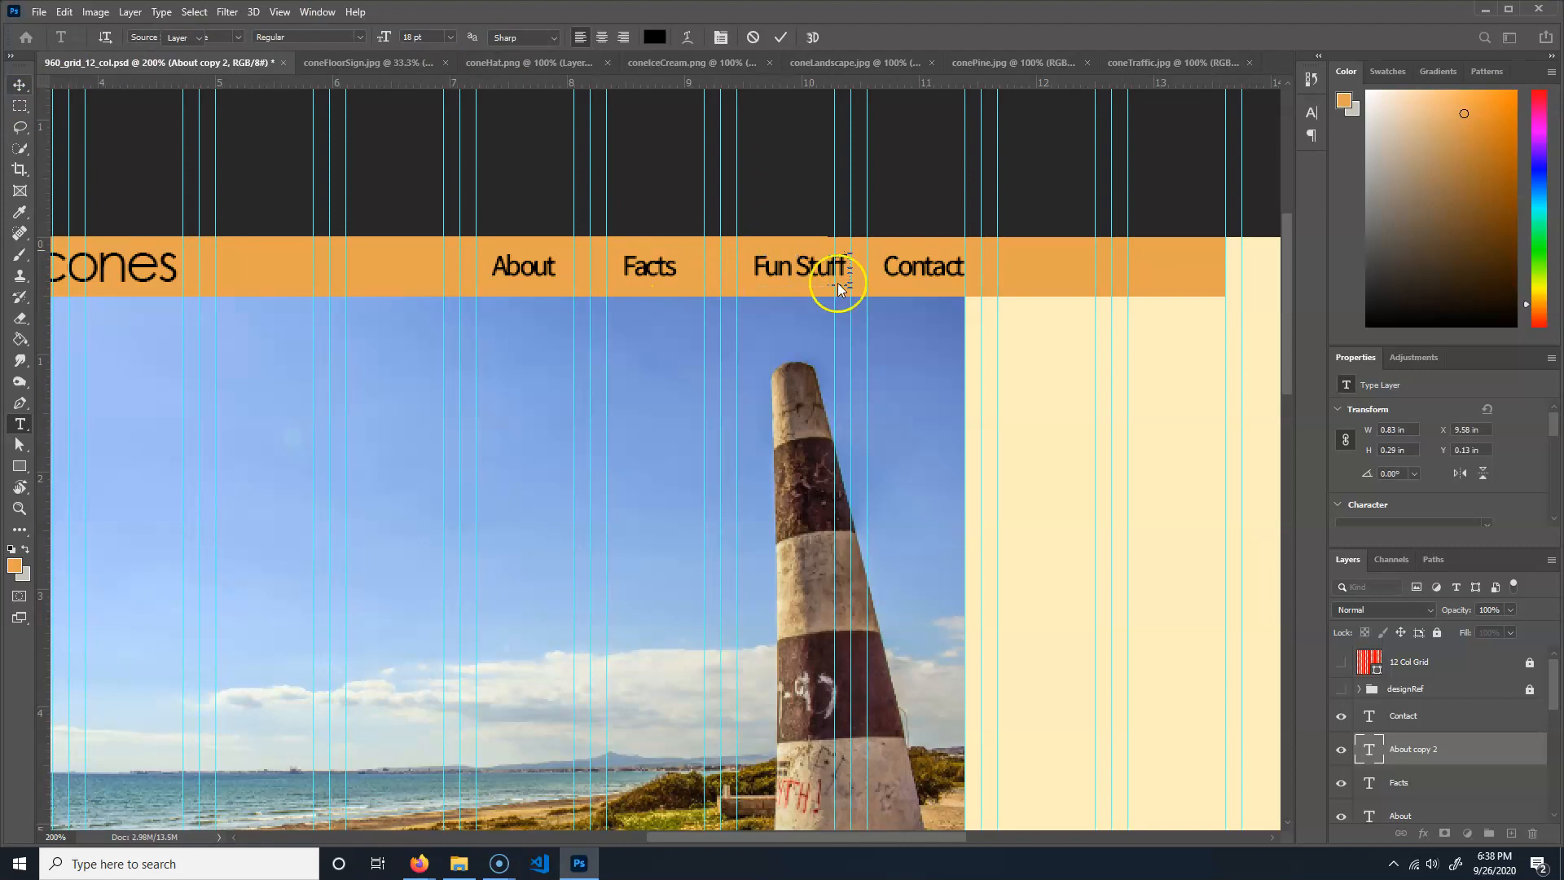
{"action": "key", "text": "shift+Left"}
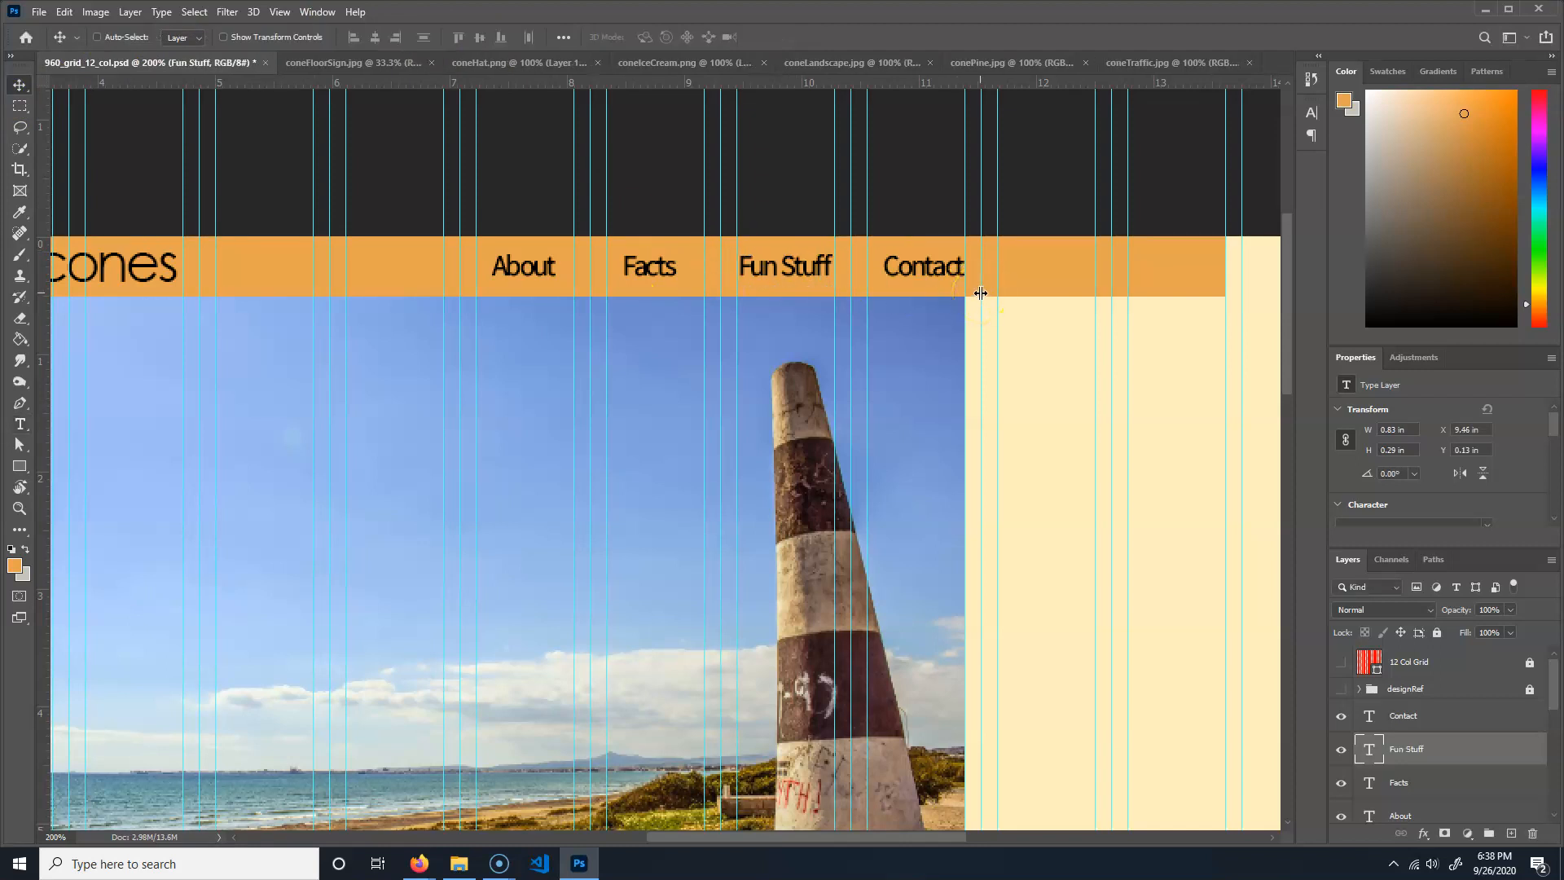
{"action": "left_click", "coordinate": [943, 286]}
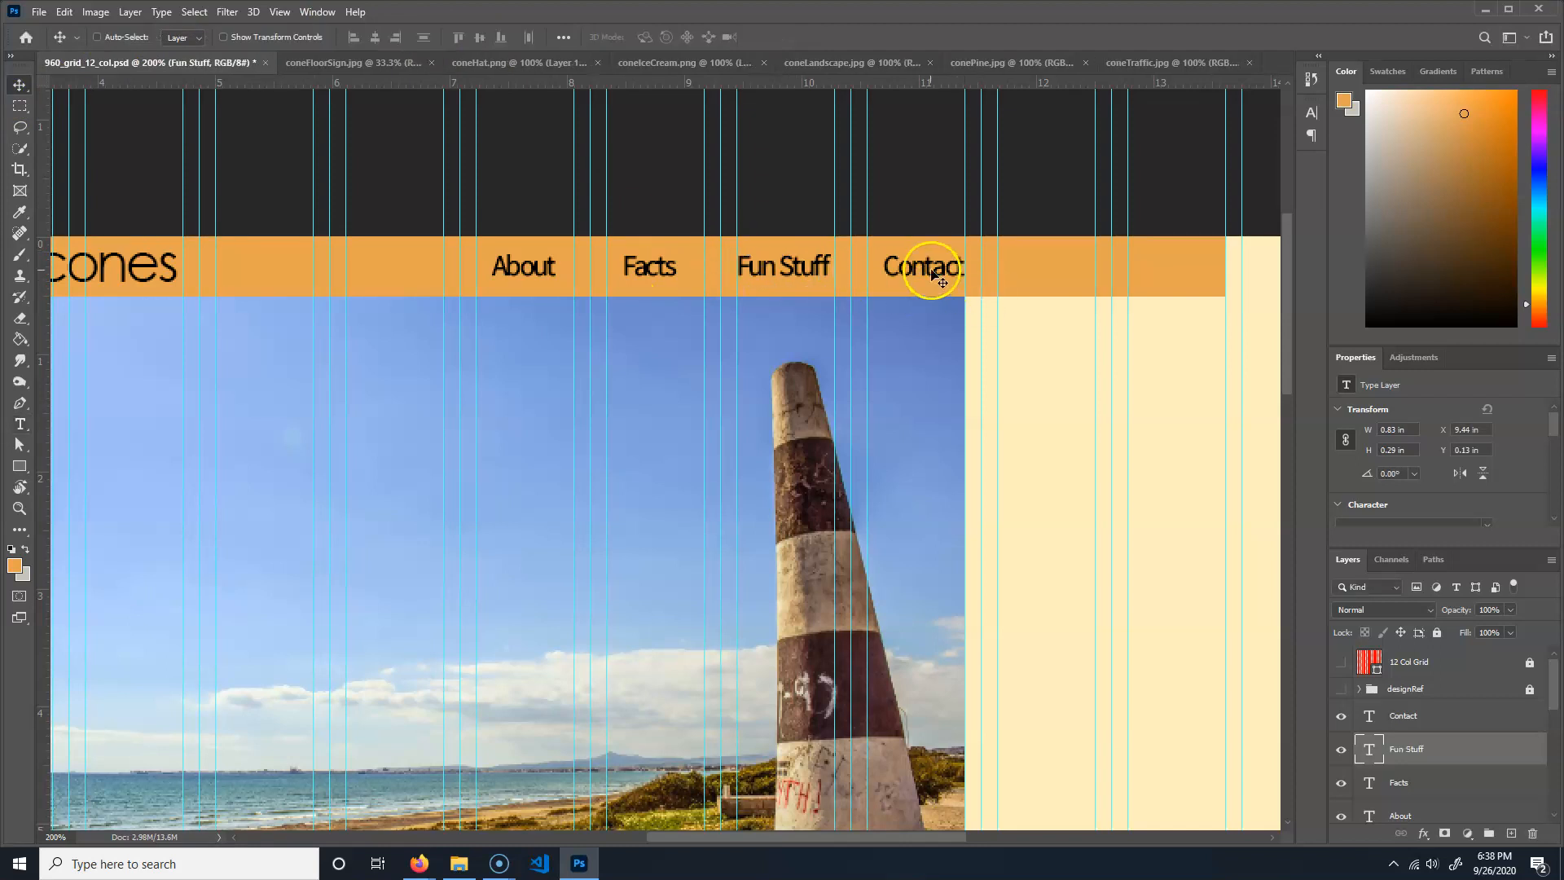
- Nudge "Contact" slightly closer to "Fun Stuff" and move "Facts" to about X 8.51 in to even out the spacing
{"action": "left_click", "coordinate": [1426, 716]}
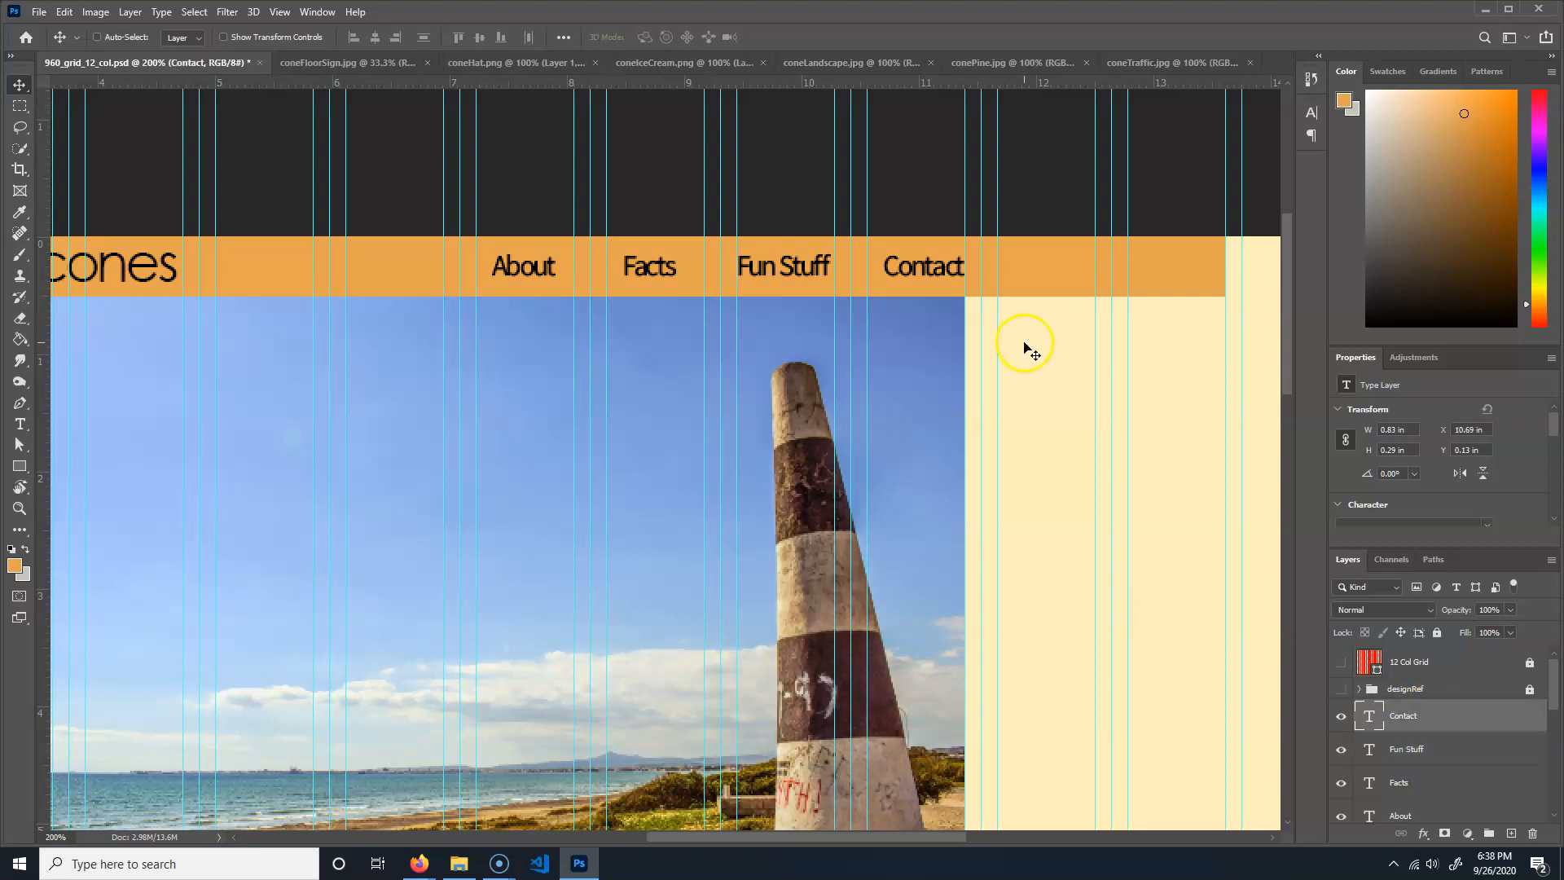
{"action": "key", "text": "Left"}
{"action": "key", "text": "Left"}
{"action": "key", "text": "Left"}
{"action": "key", "text": "Left"}
{"action": "key", "text": "Left"}
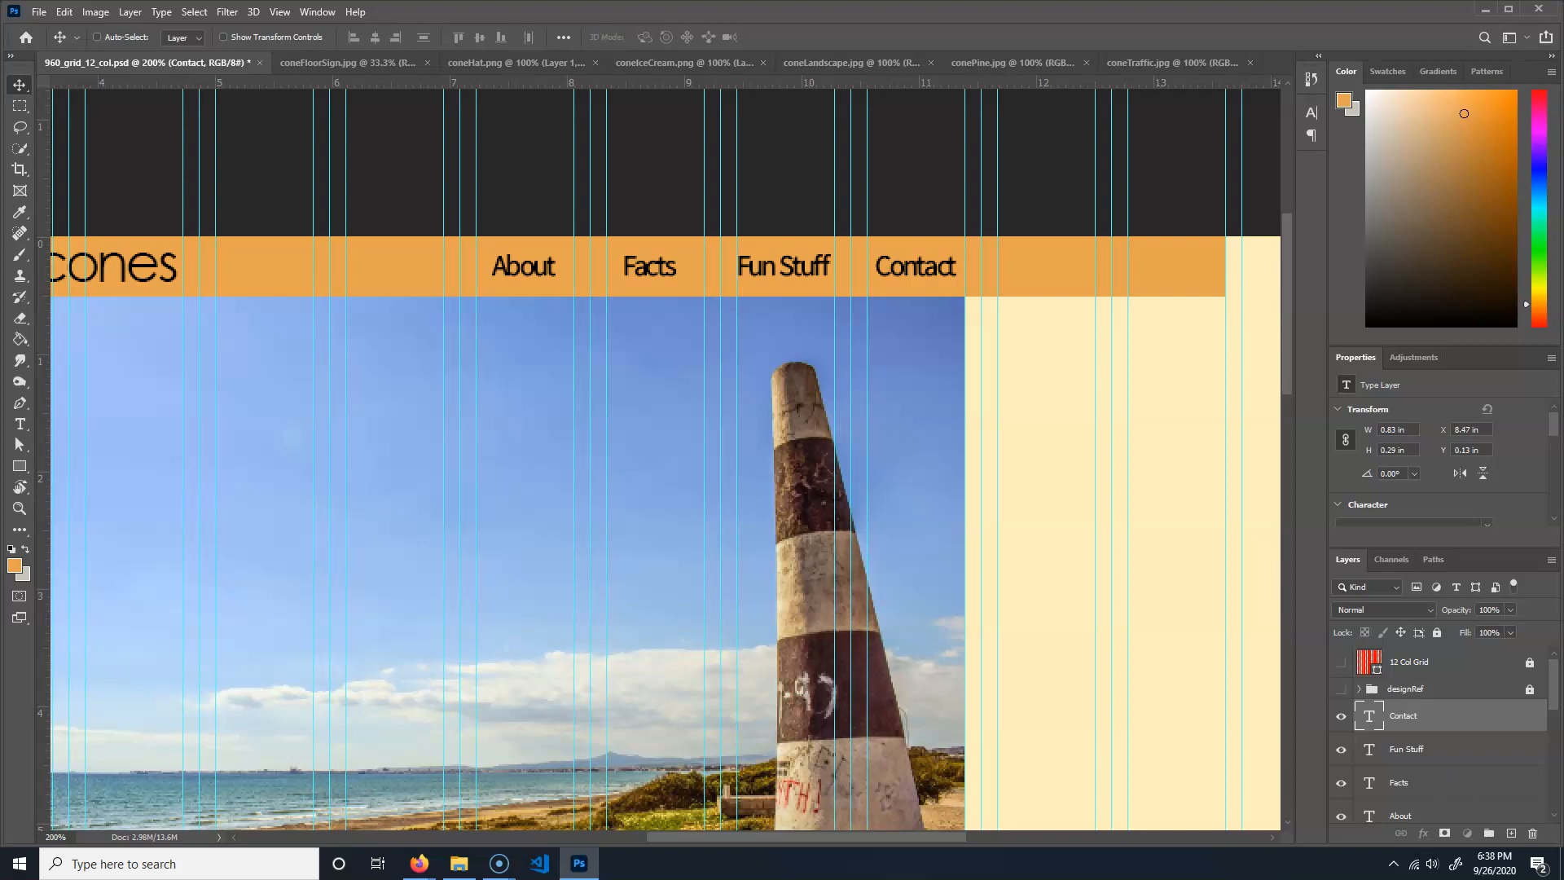
{"action": "left_click", "coordinate": [1426, 782]}
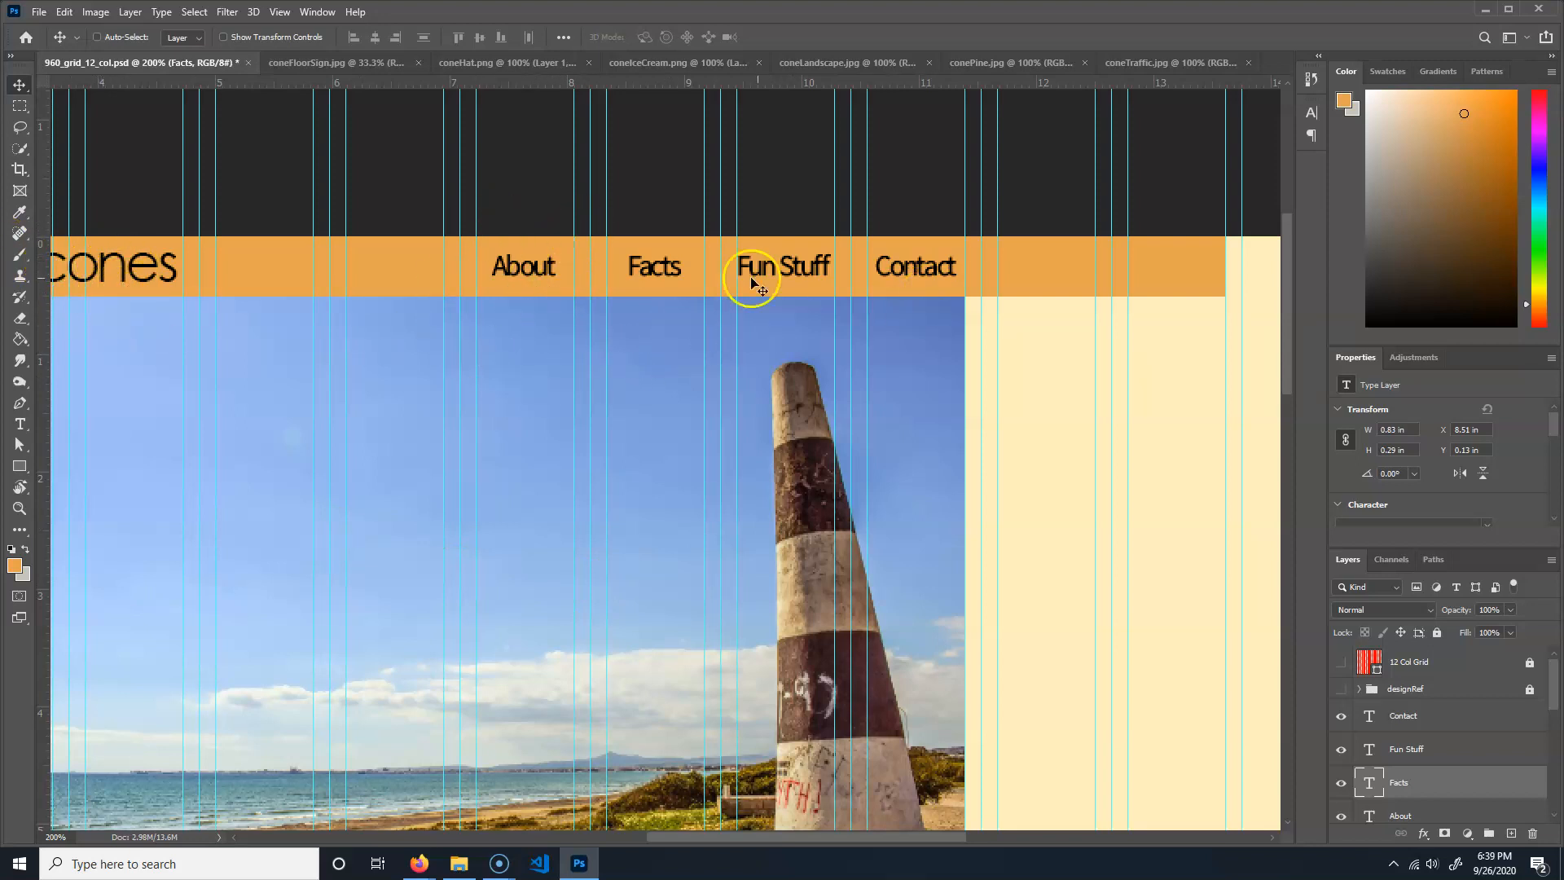
- Add a new layer directly above the "Contact" text layer
{"action": "key", "text": "ctrl+minus"}
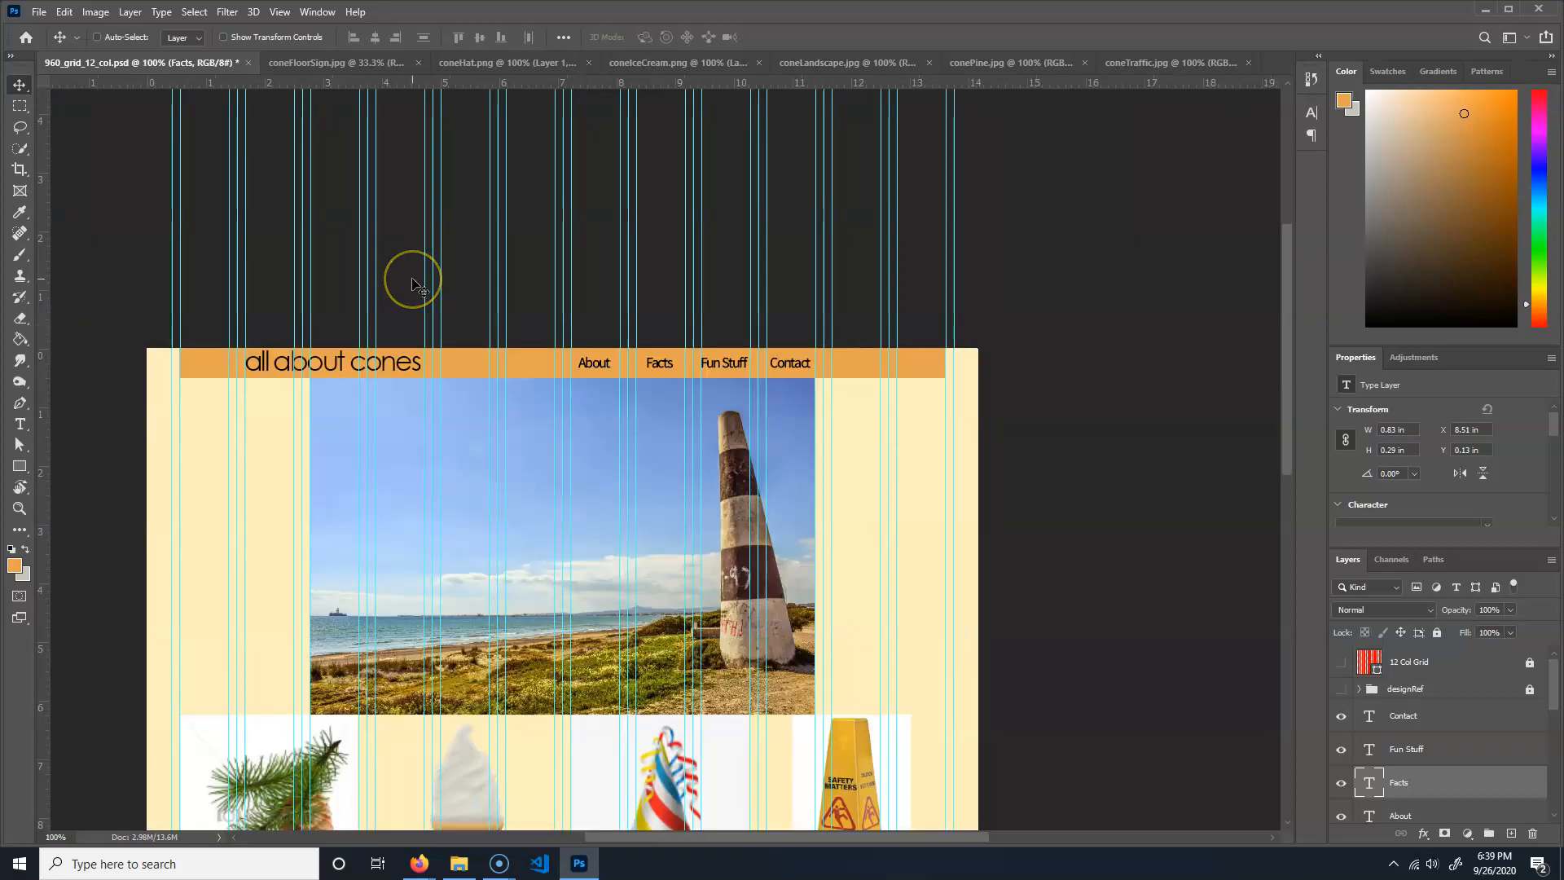
{"action": "left_click_drag", "start_coordinate": [762, 636], "coordinate": [765, 510]}
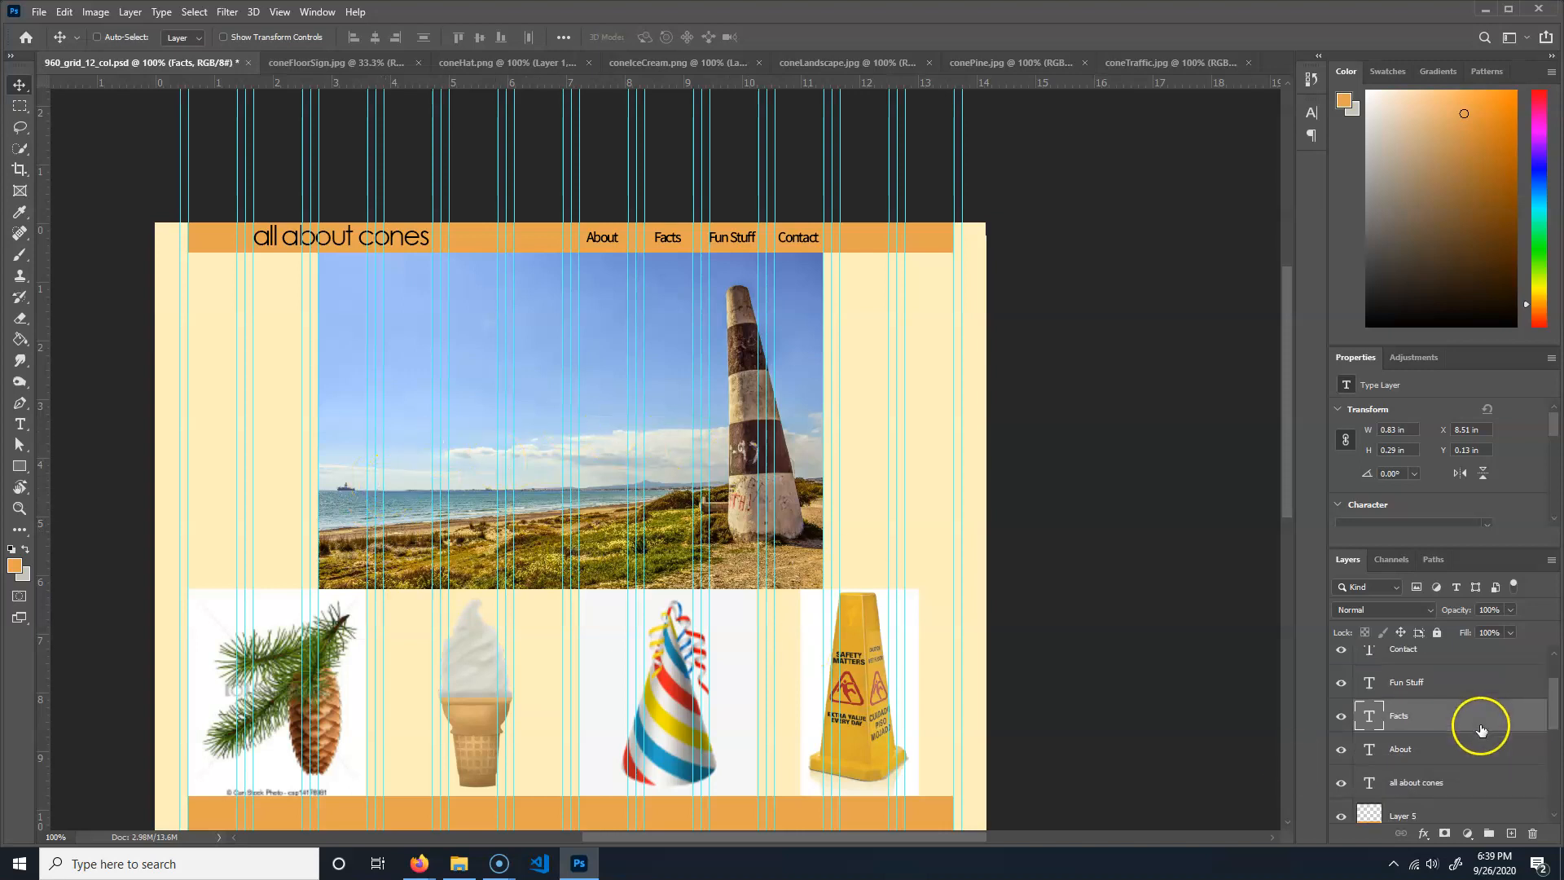
{"action": "left_click", "coordinate": [1401, 716]}
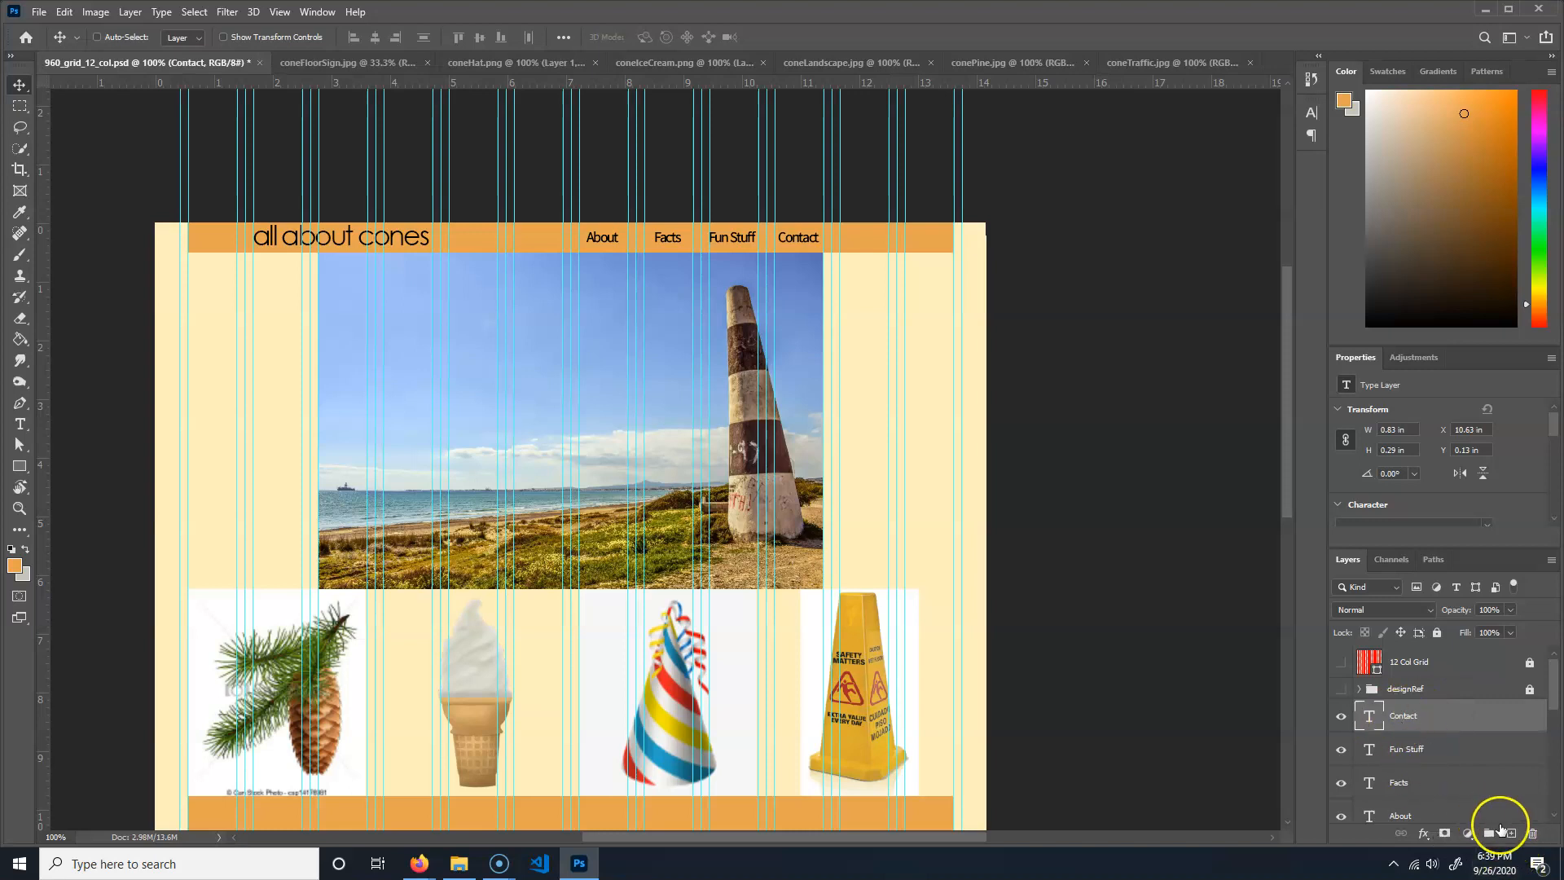
{"action": "left_click", "coordinate": [1511, 833]}
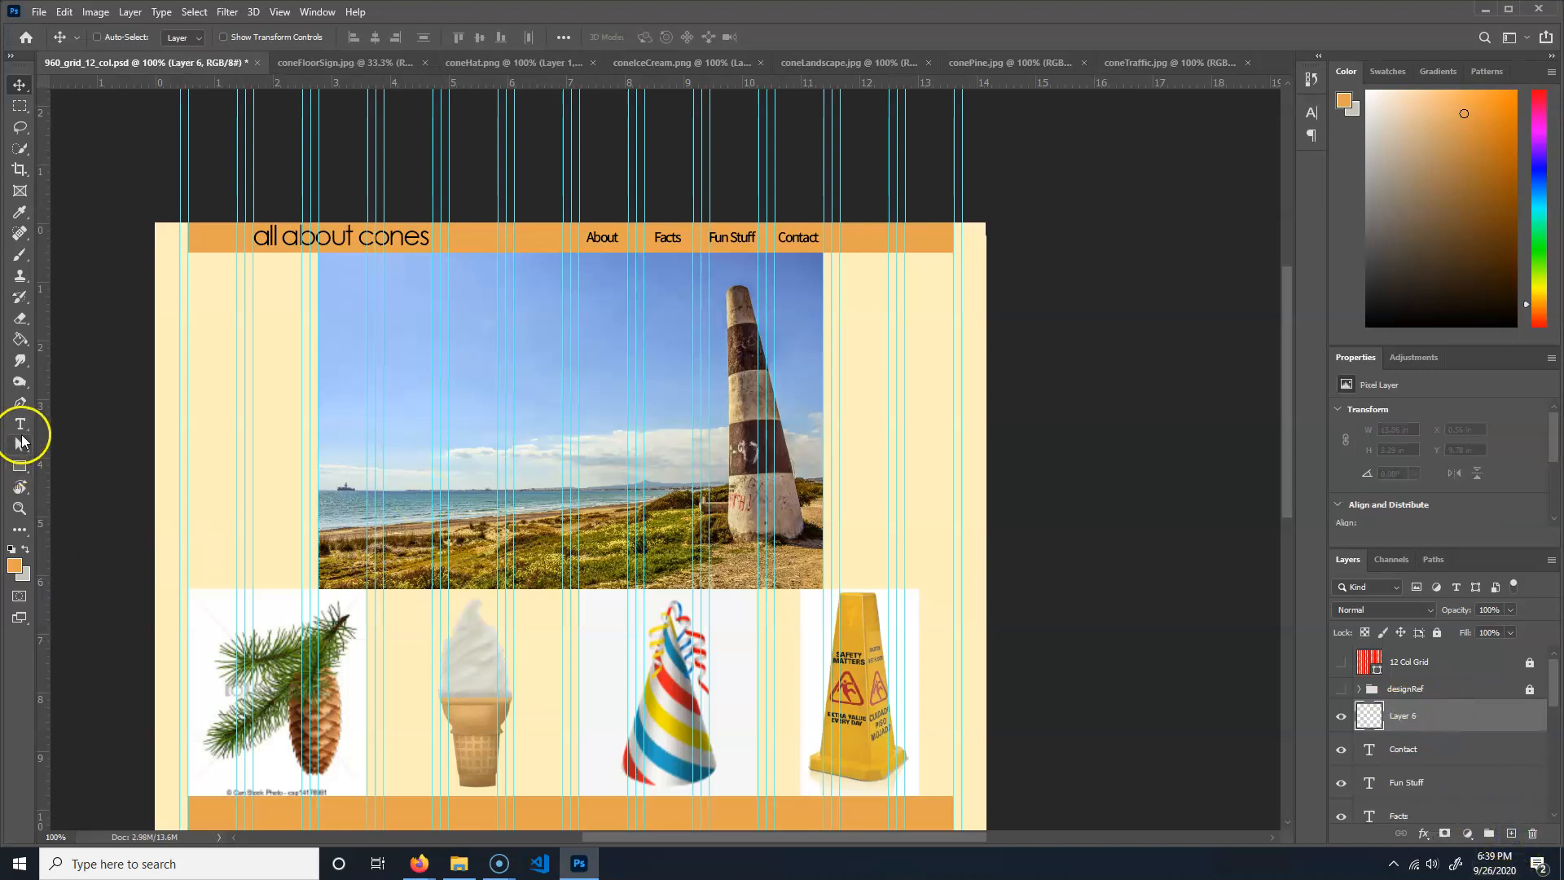
- Sample the bright orange swatch from the designRef group as the foreground colour, then hide the group again
{"action": "left_click", "coordinate": [18, 466]}
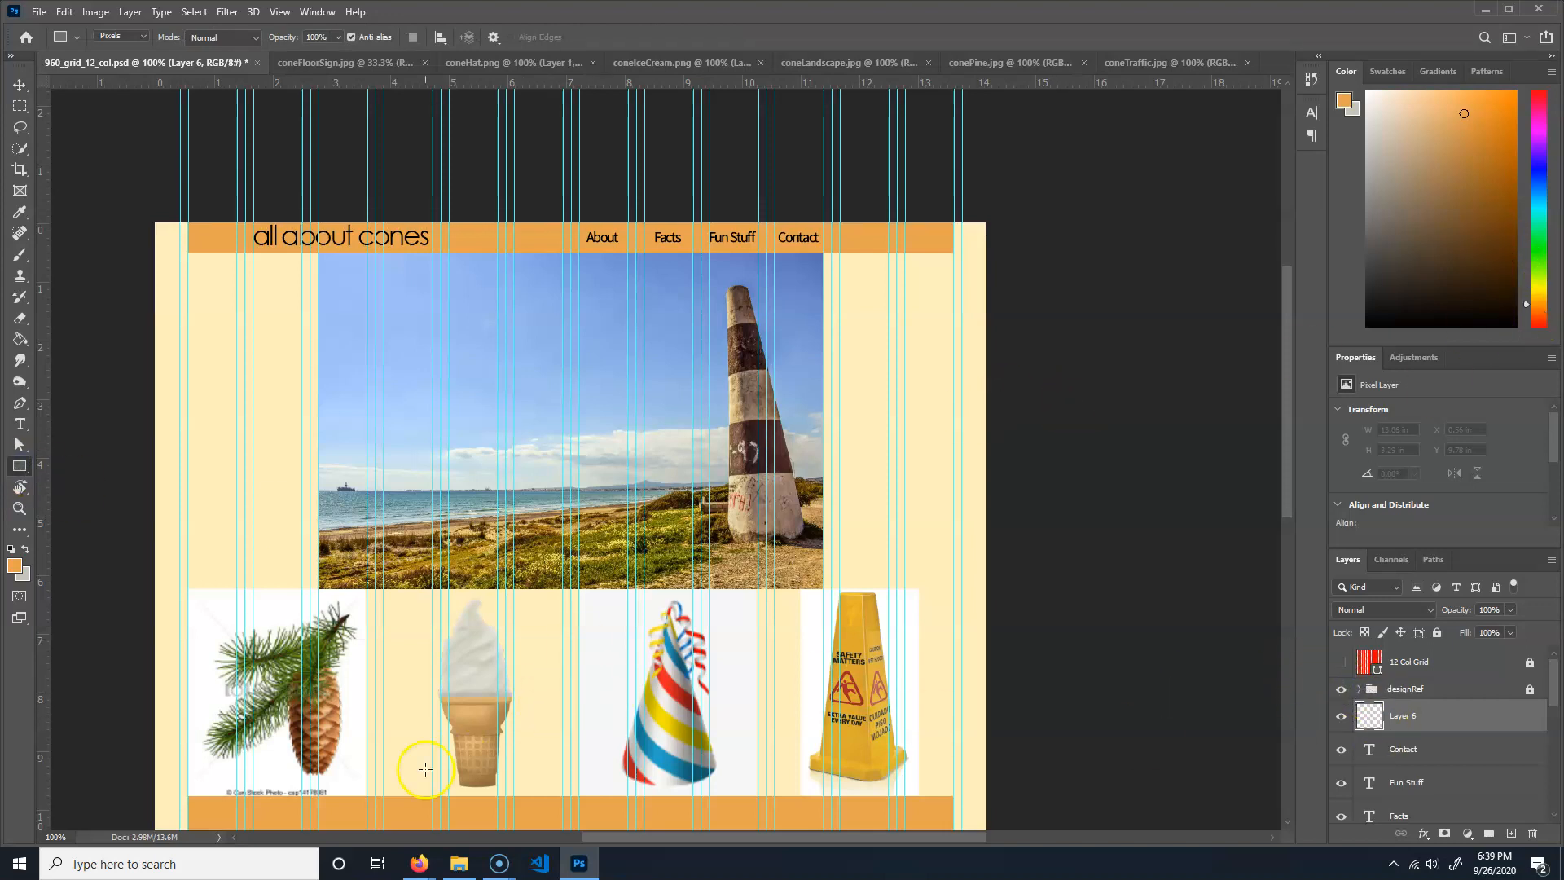
{"action": "scroll", "coordinate": [425, 769], "scroll_direction": "down", "scroll_amount": 5}
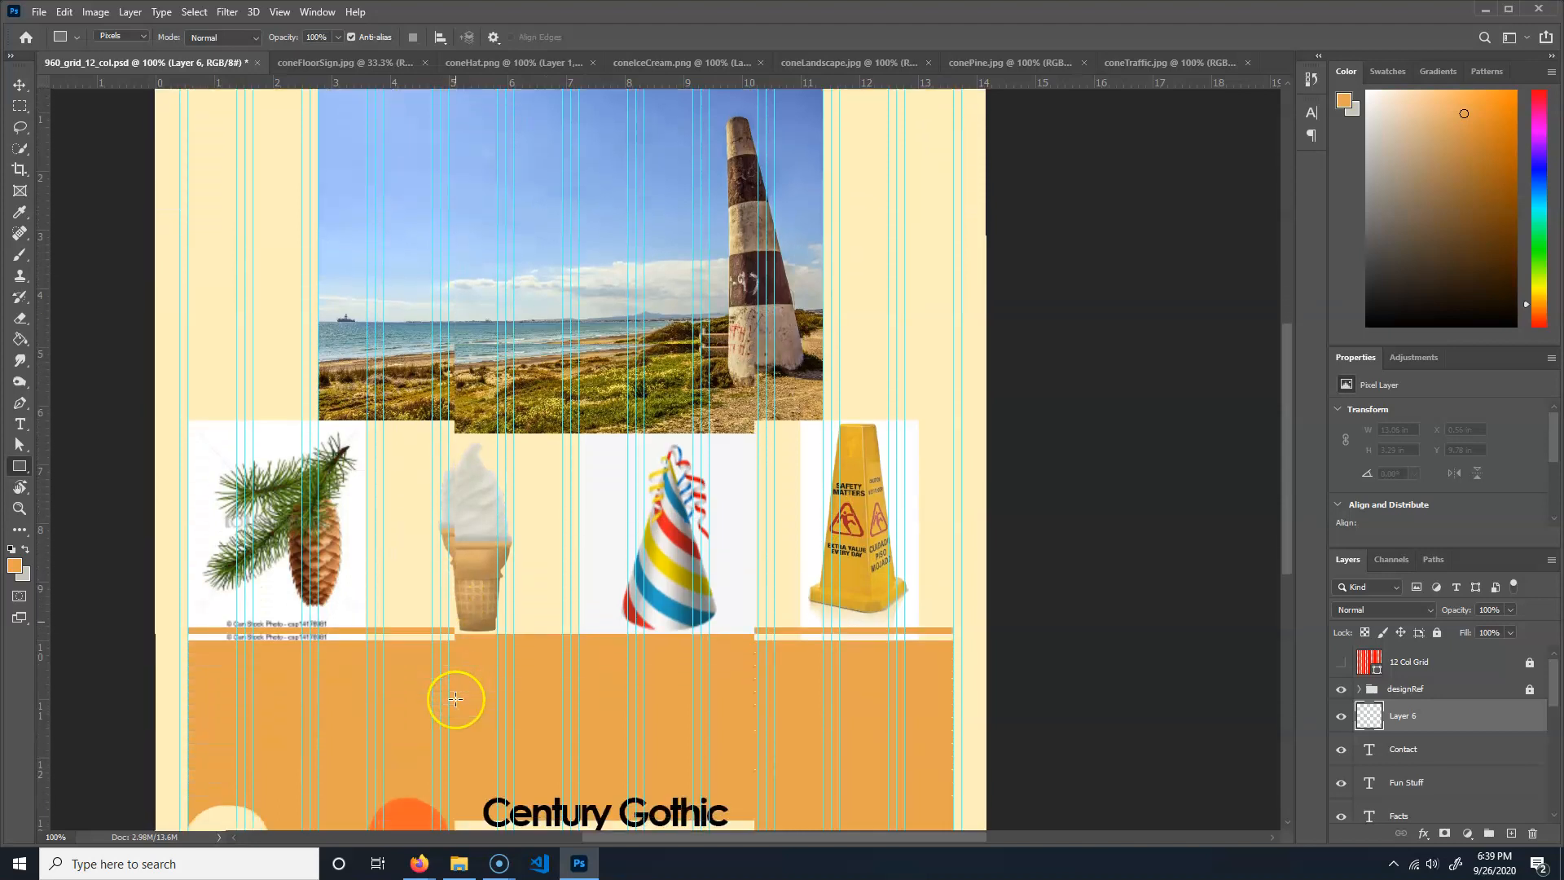
{"action": "scroll", "coordinate": [455, 699], "scroll_direction": "down", "scroll_amount": 3}
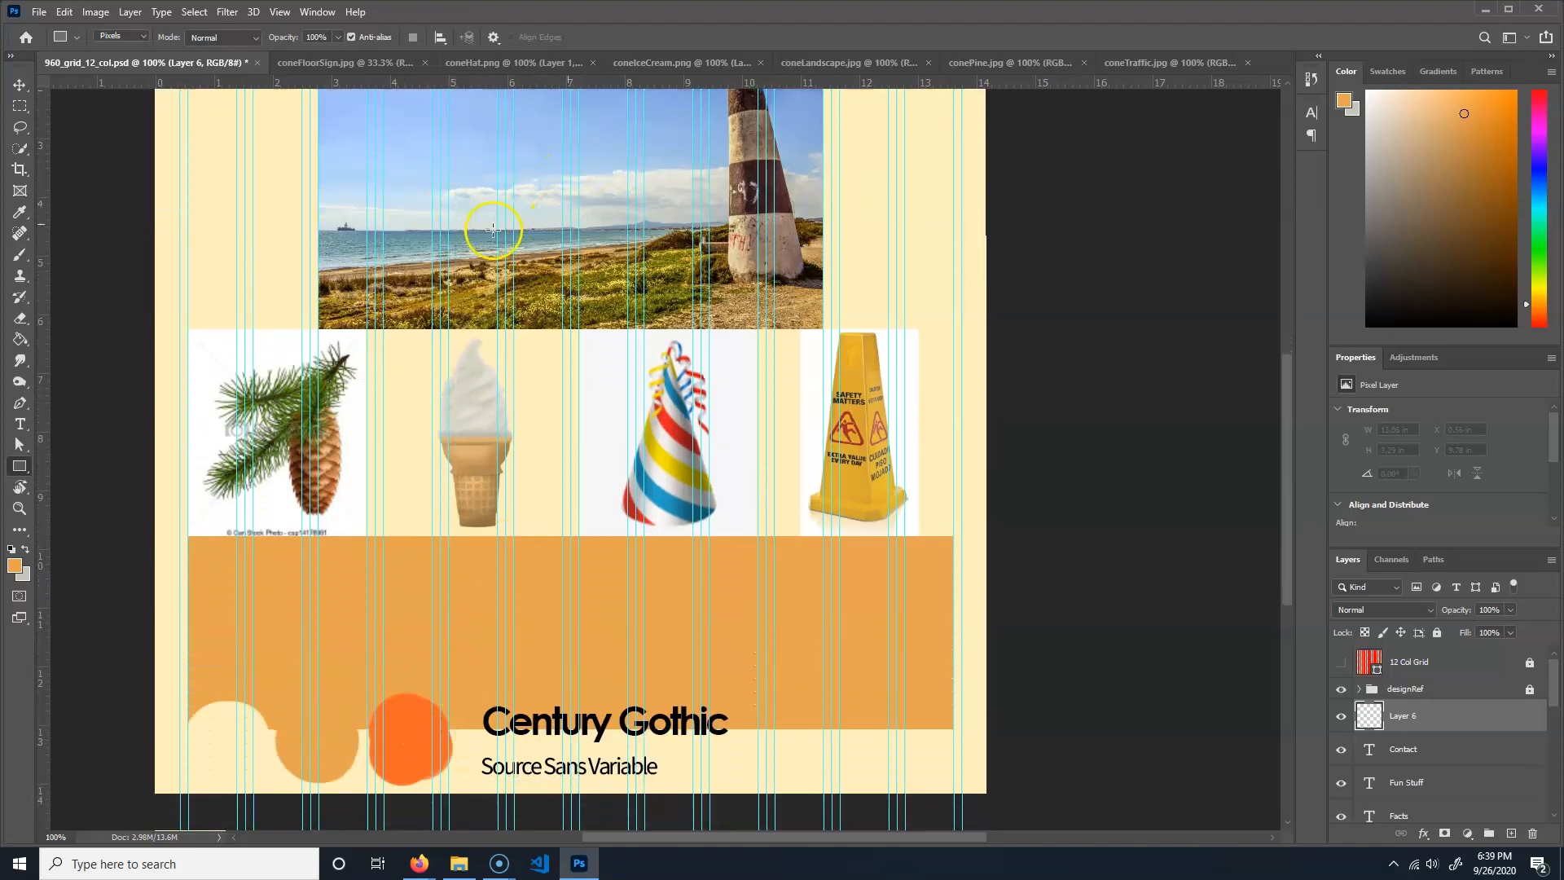
{"action": "key", "text": "i"}
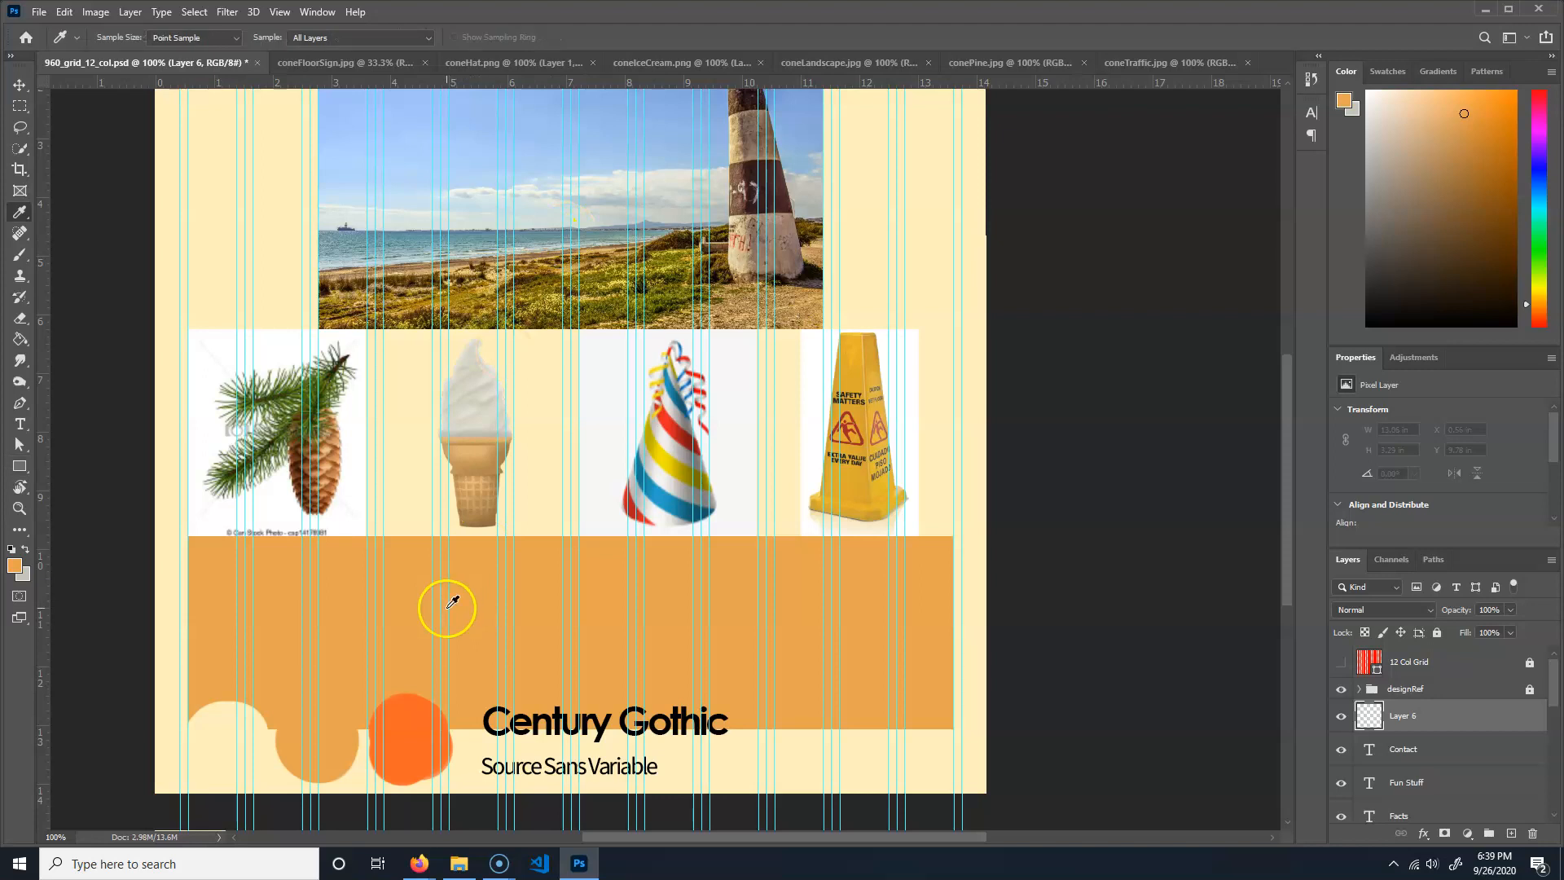
{"action": "left_click", "coordinate": [396, 733]}
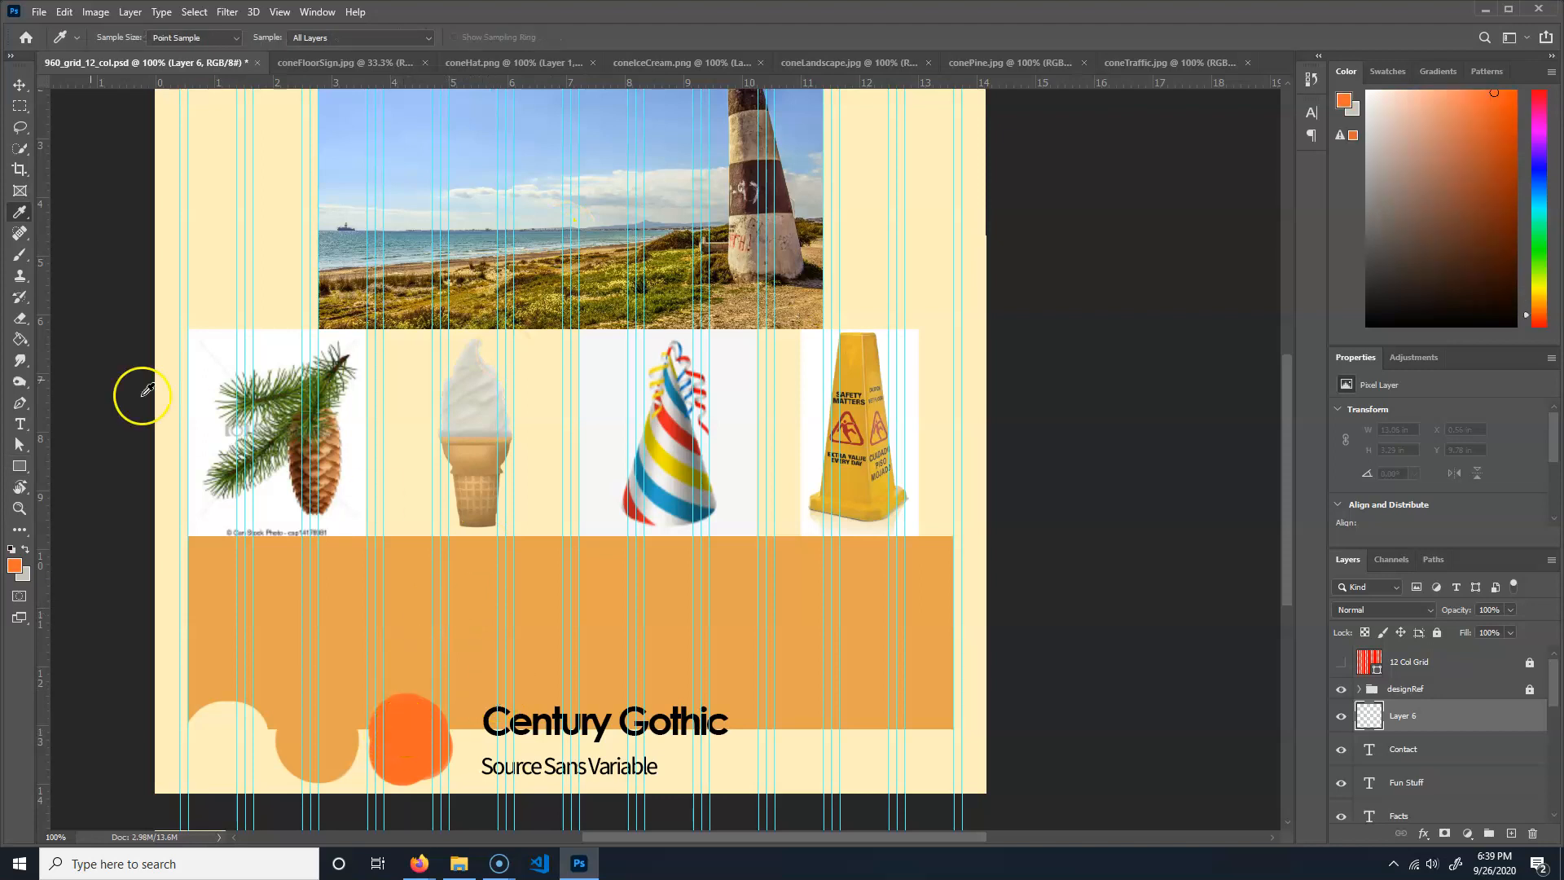
{"action": "left_click", "coordinate": [21, 467]}
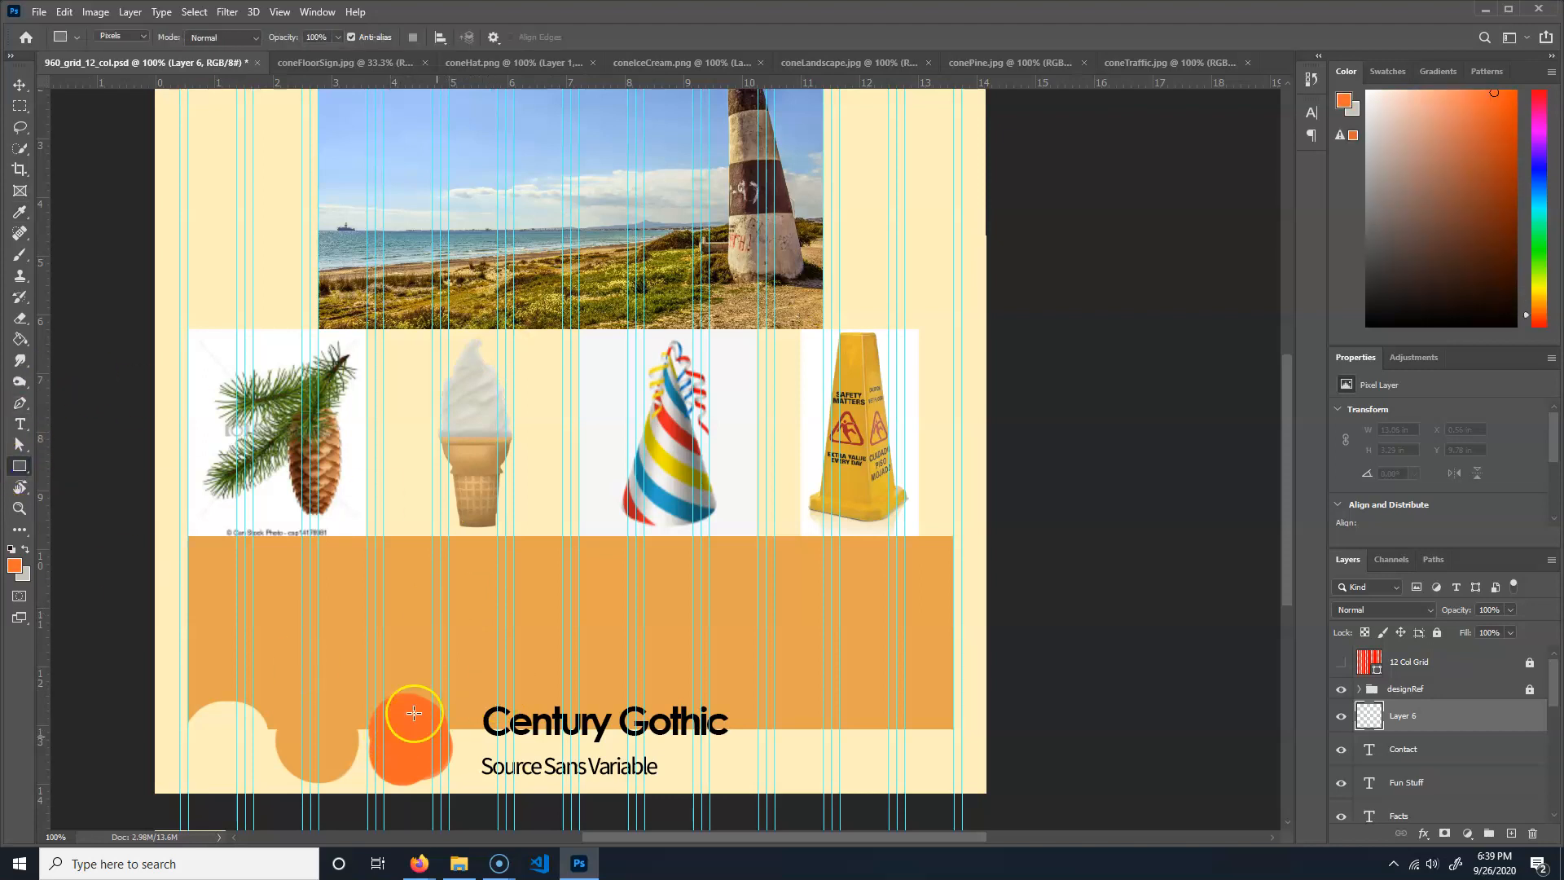
{"action": "key", "text": "i"}
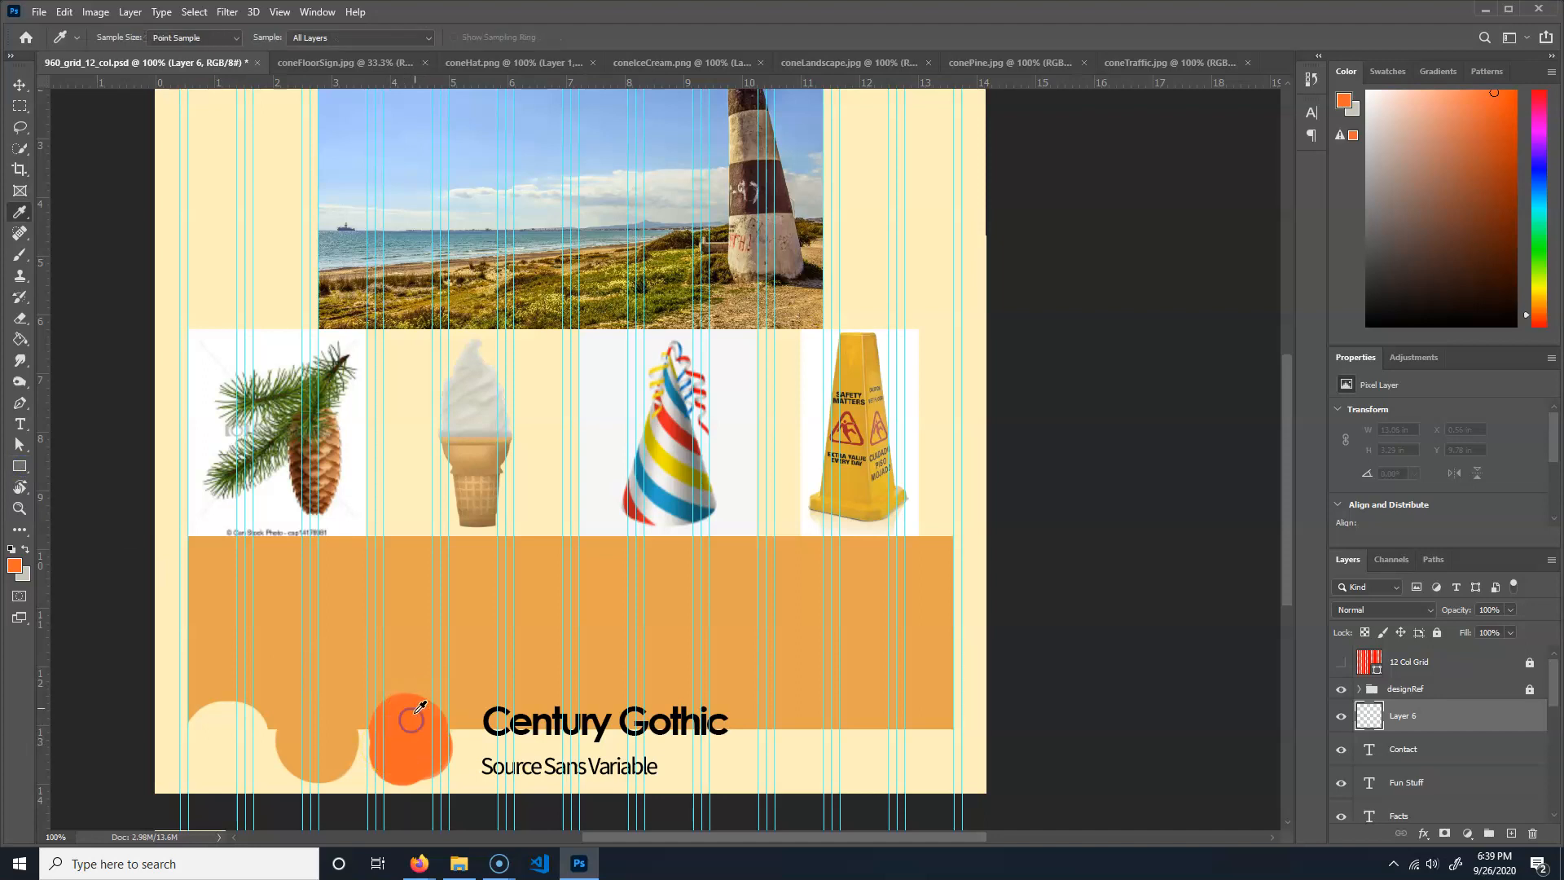
{"action": "left_click", "coordinate": [18, 469]}
{"action": "left_click", "coordinate": [1341, 689]}
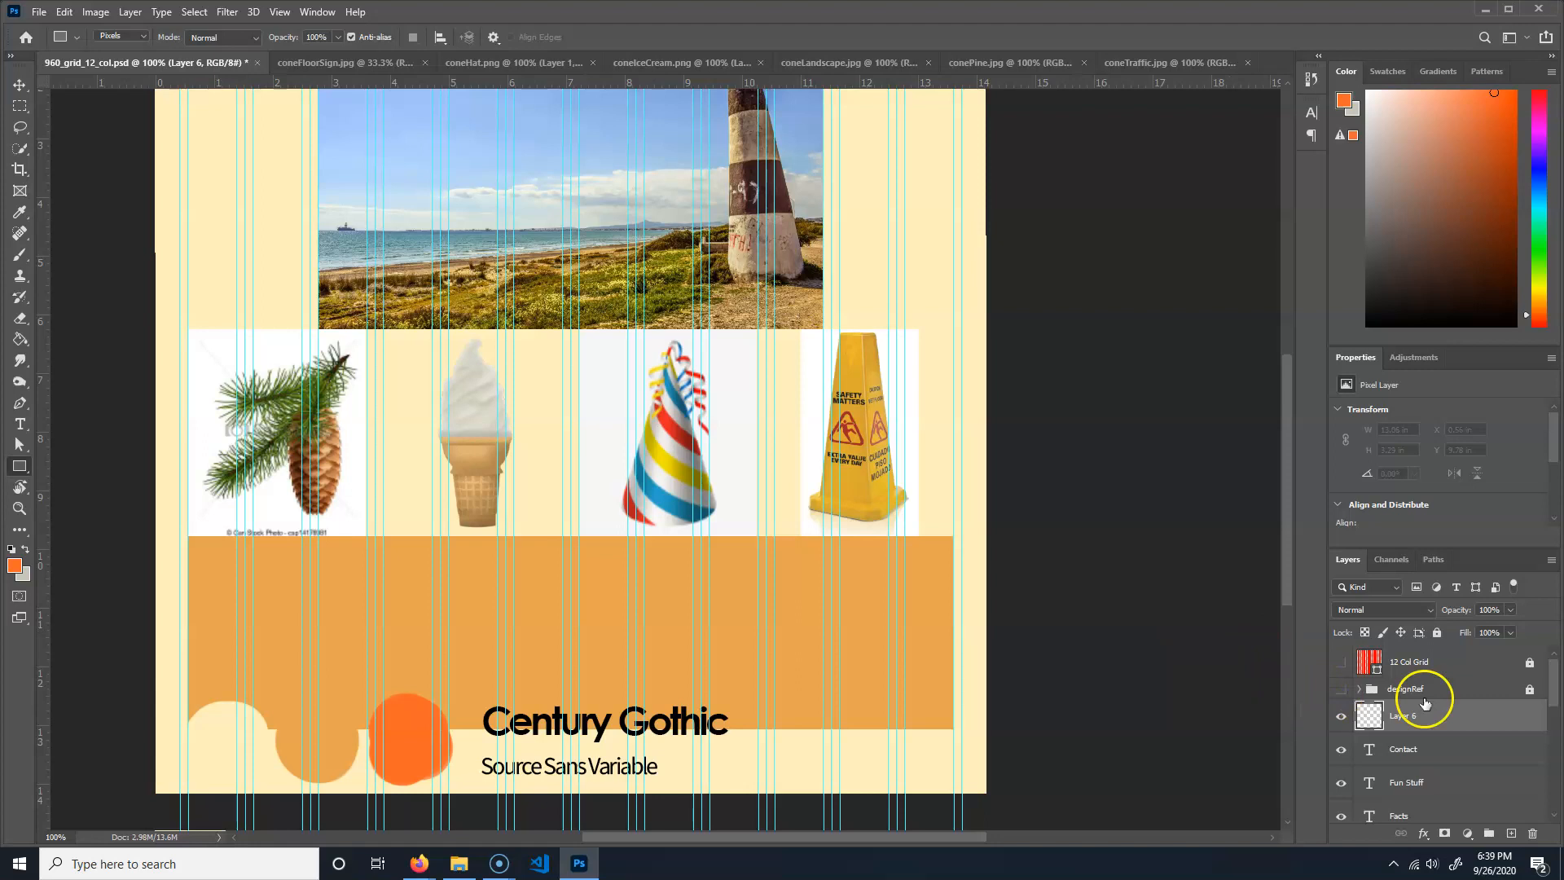
- Draw a bright orange rectangle about 4.17 by 0.99 in over the middle of the landscape photo, at about X 5 in, Y 3.69 in
{"action": "scroll", "coordinate": [576, 416], "scroll_direction": "up", "scroll_amount": 3}
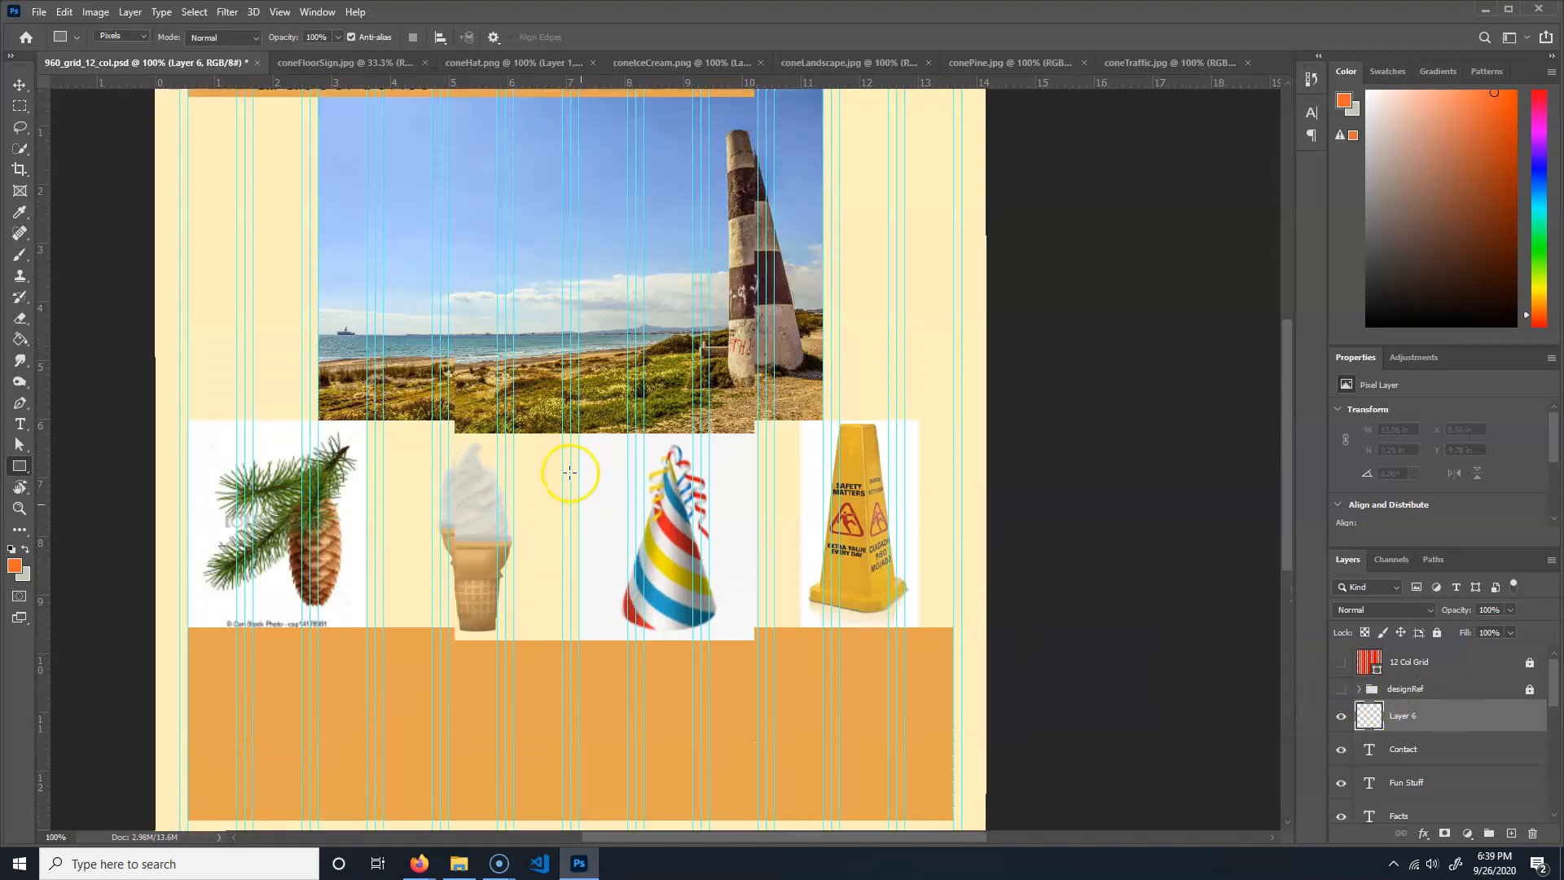
{"action": "scroll", "coordinate": [569, 472], "scroll_direction": "up", "scroll_amount": 3}
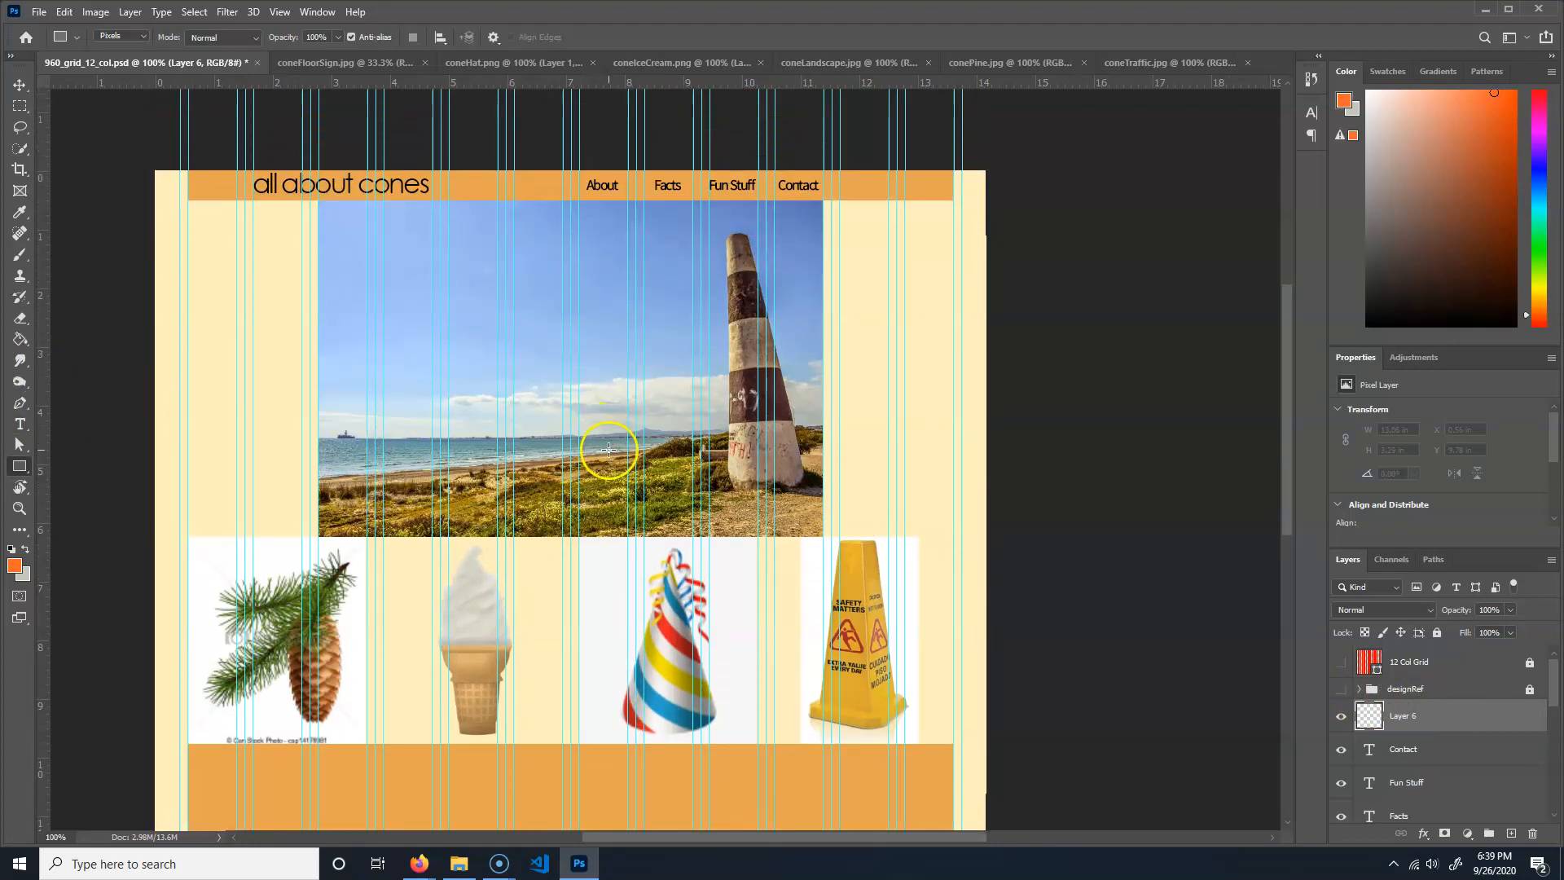
{"action": "left_click_drag", "start_coordinate": [448, 389], "coordinate": [693, 445]}
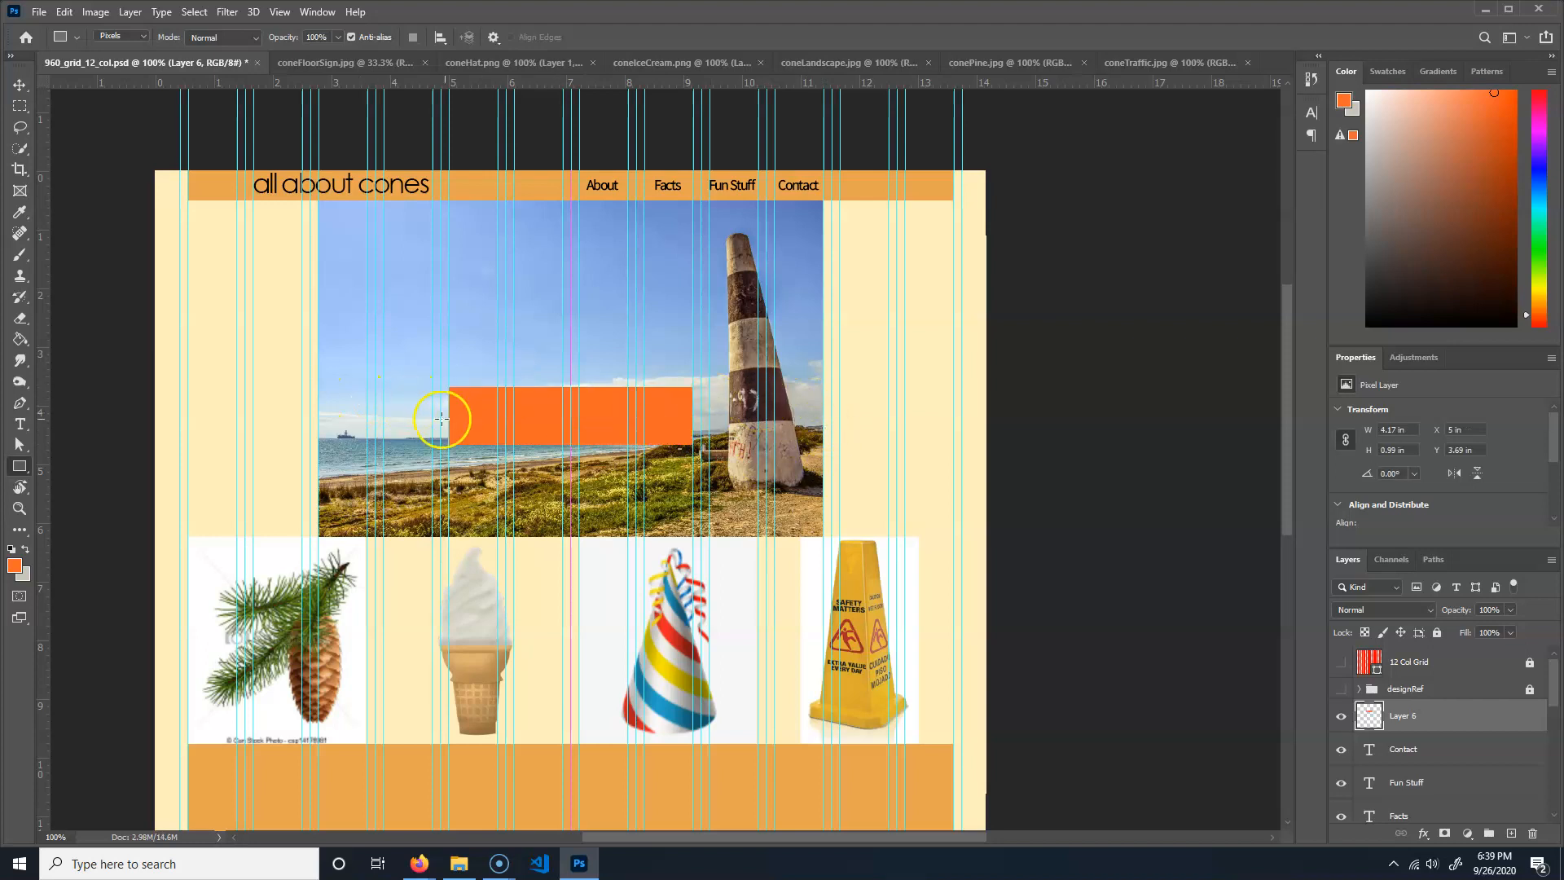
- Add a text box about 1.94 in wide on the orange rectangle, reading "Click Me (darn it)!" in near-white #fefefe
{"action": "key", "text": "ctrl+plus"}
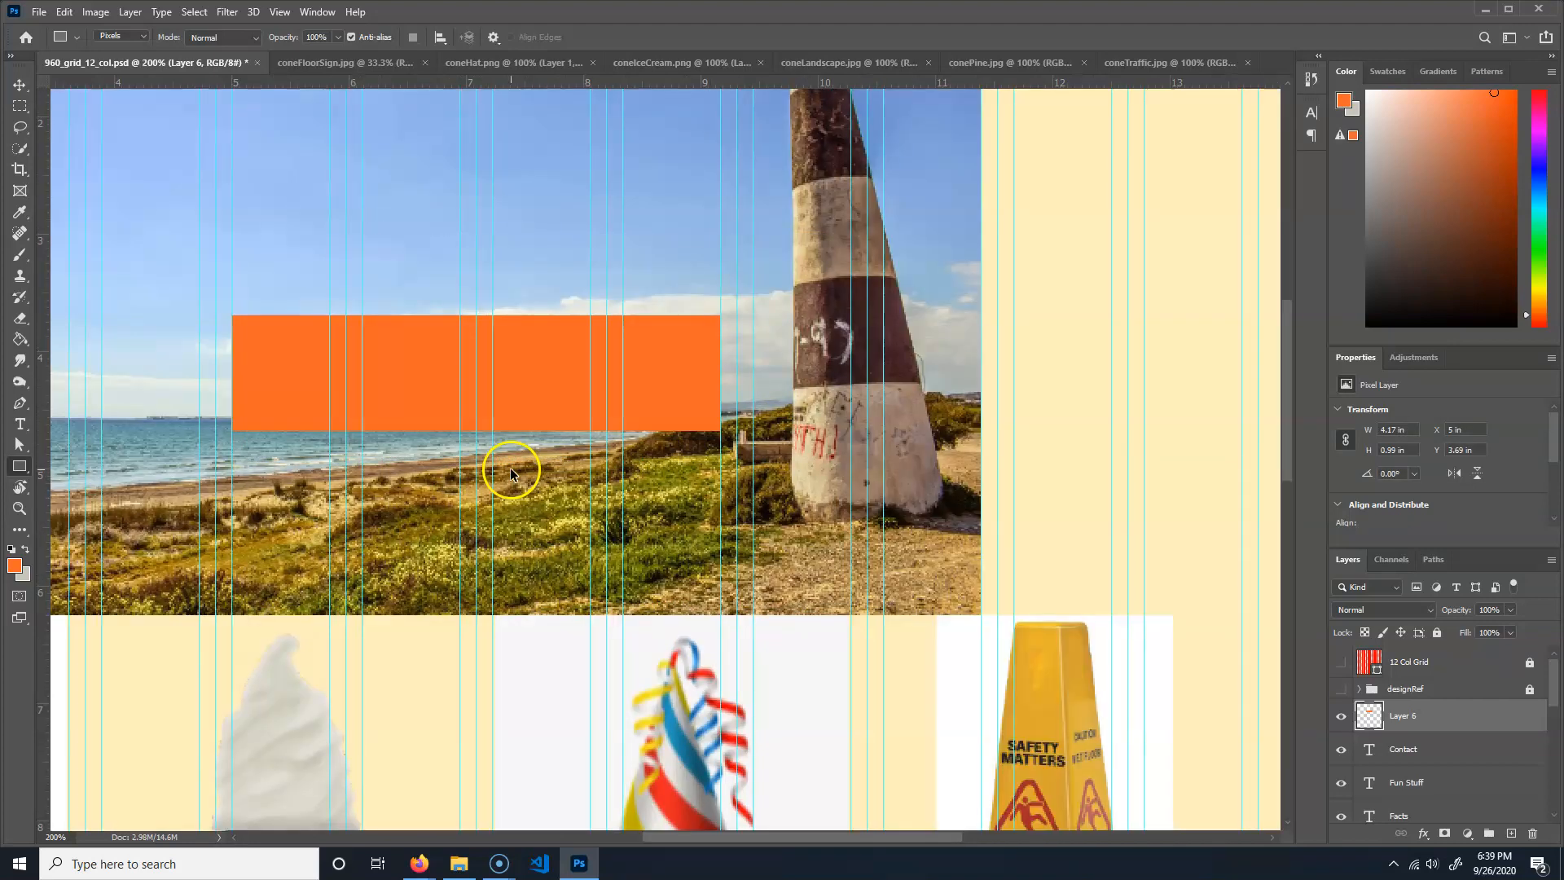
{"action": "left_click_drag", "start_coordinate": [436, 480], "coordinate": [552, 523]}
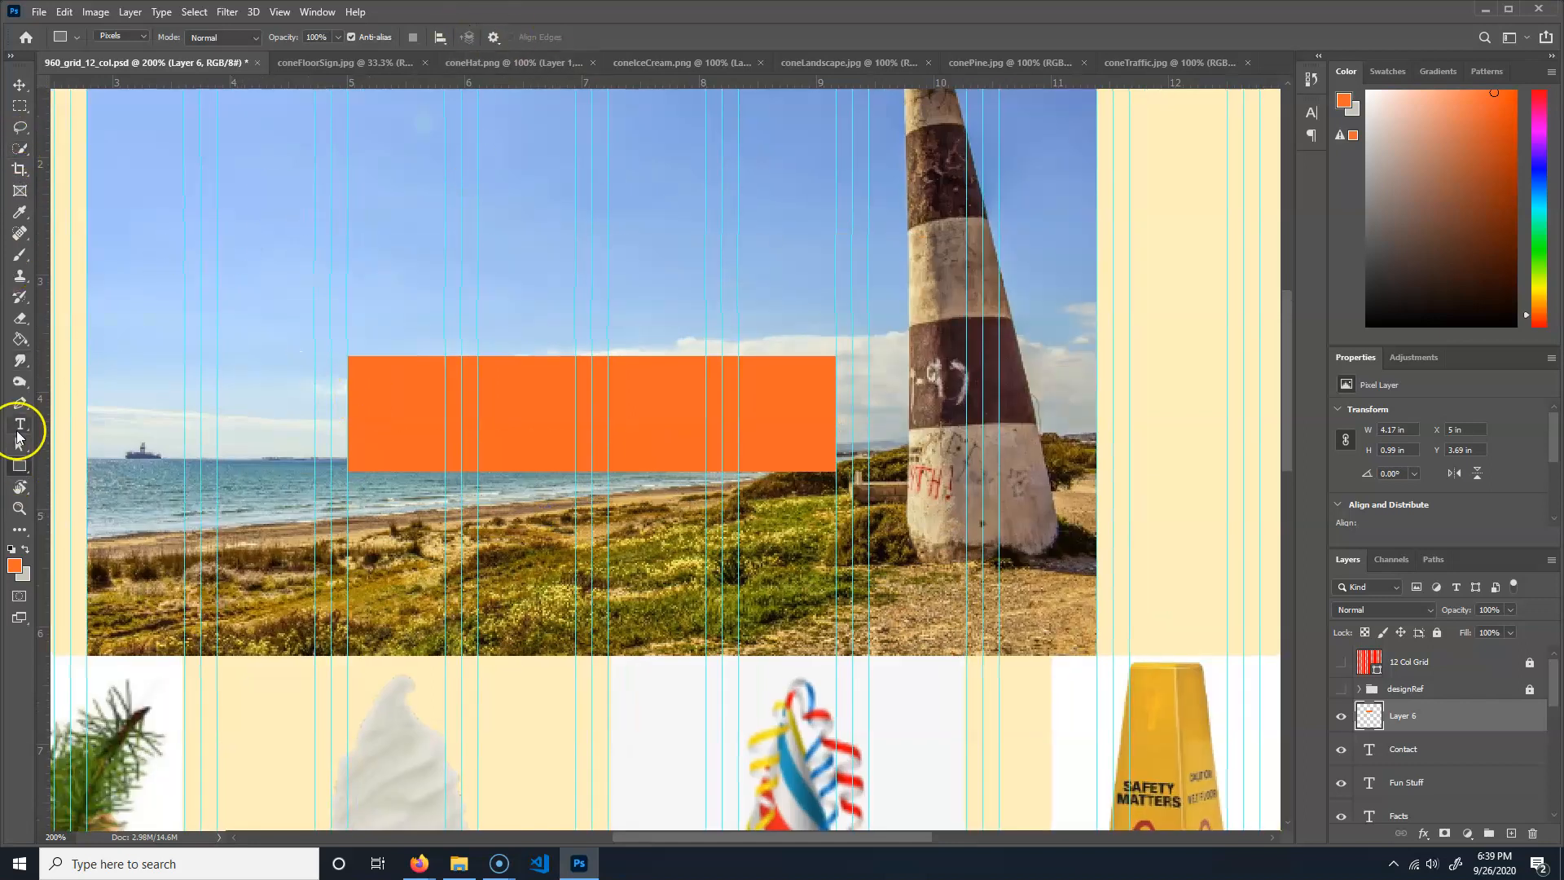
{"action": "left_click", "coordinate": [22, 423]}
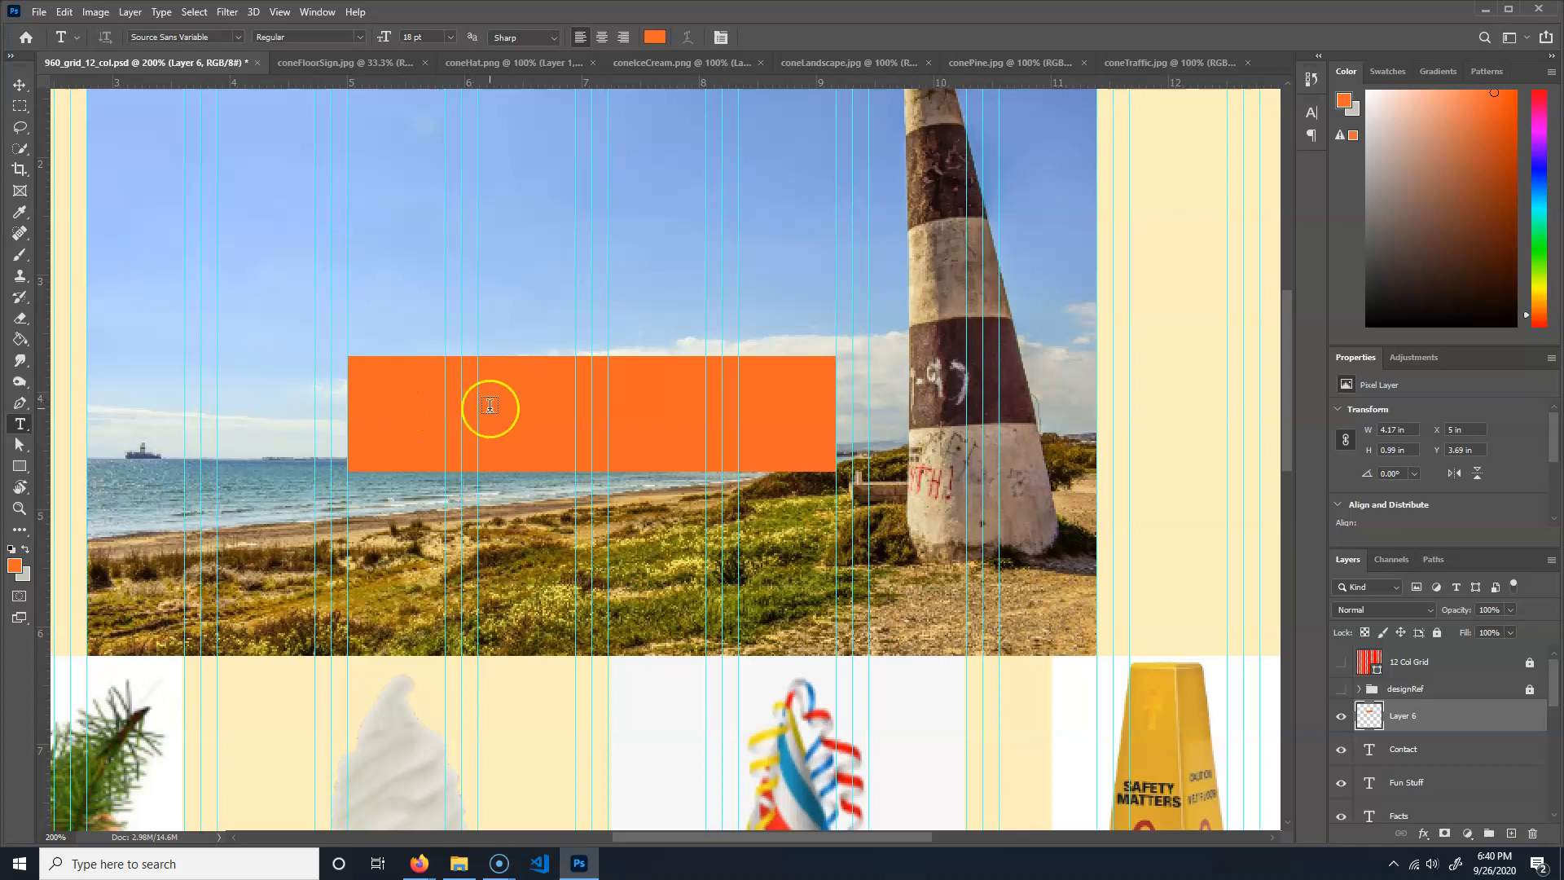
{"action": "left_click_drag", "start_coordinate": [478, 403], "coordinate": [705, 438]}
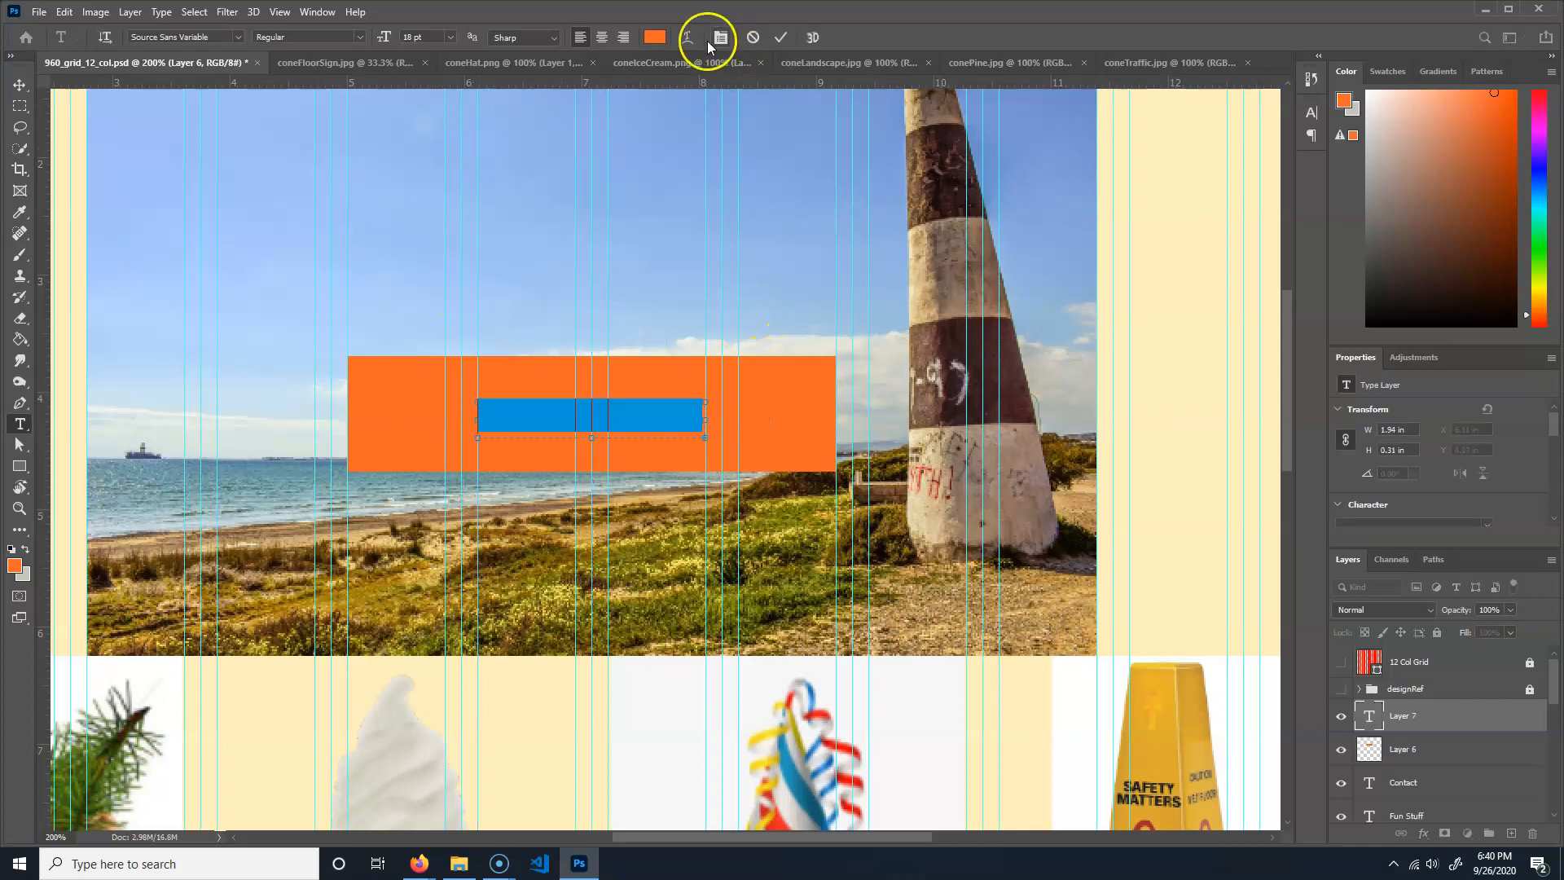
{"action": "left_click", "coordinate": [658, 38]}
{"action": "left_click_drag", "start_coordinate": [615, 217], "coordinate": [530, 188]}
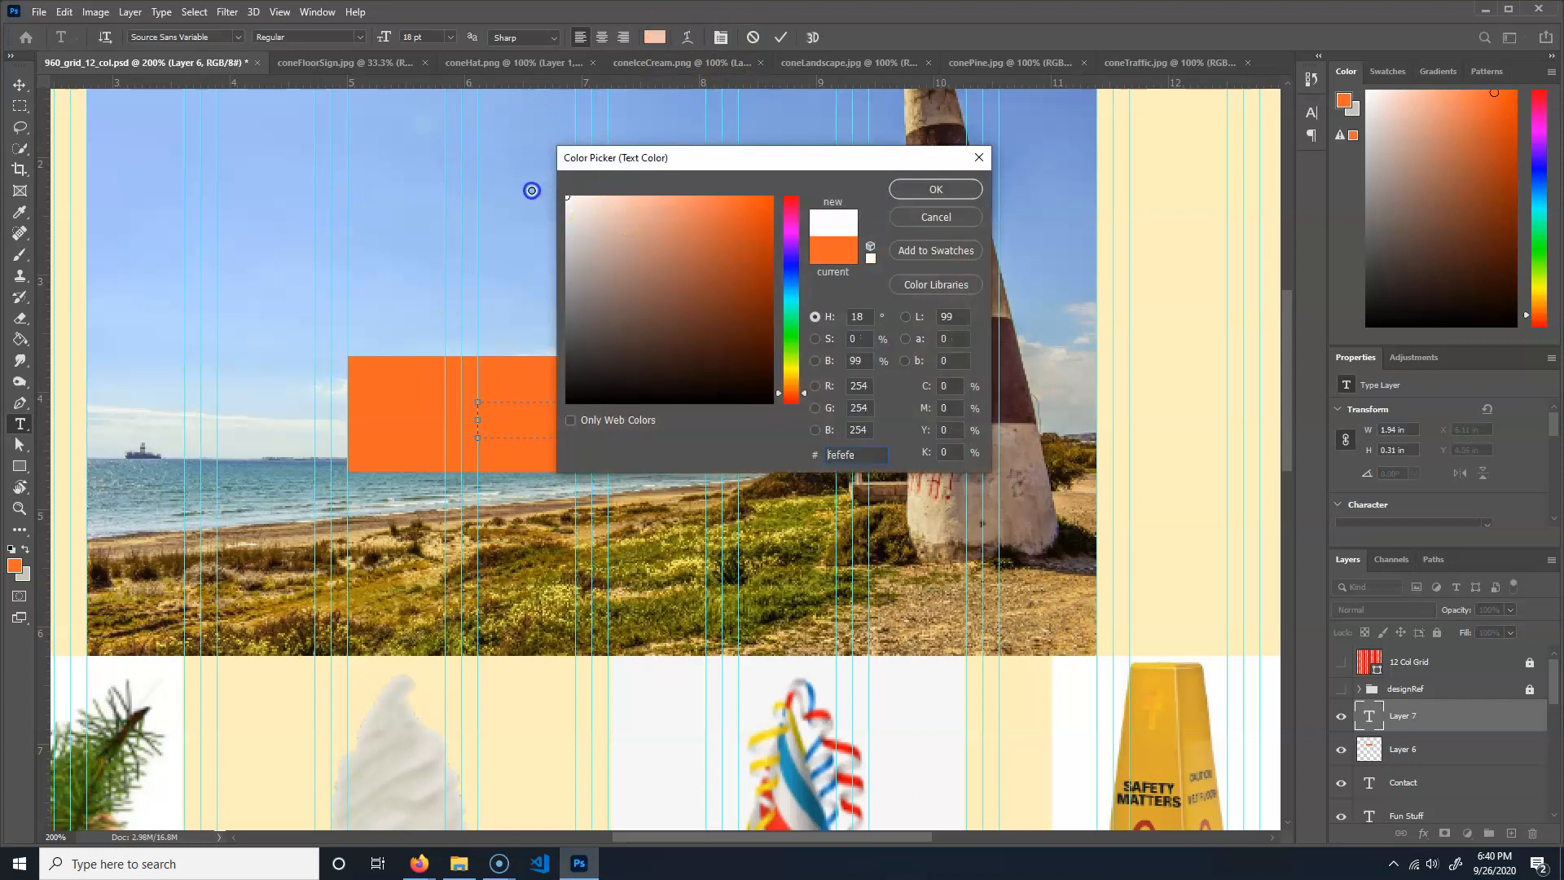
{"action": "left_click", "coordinate": [941, 189]}
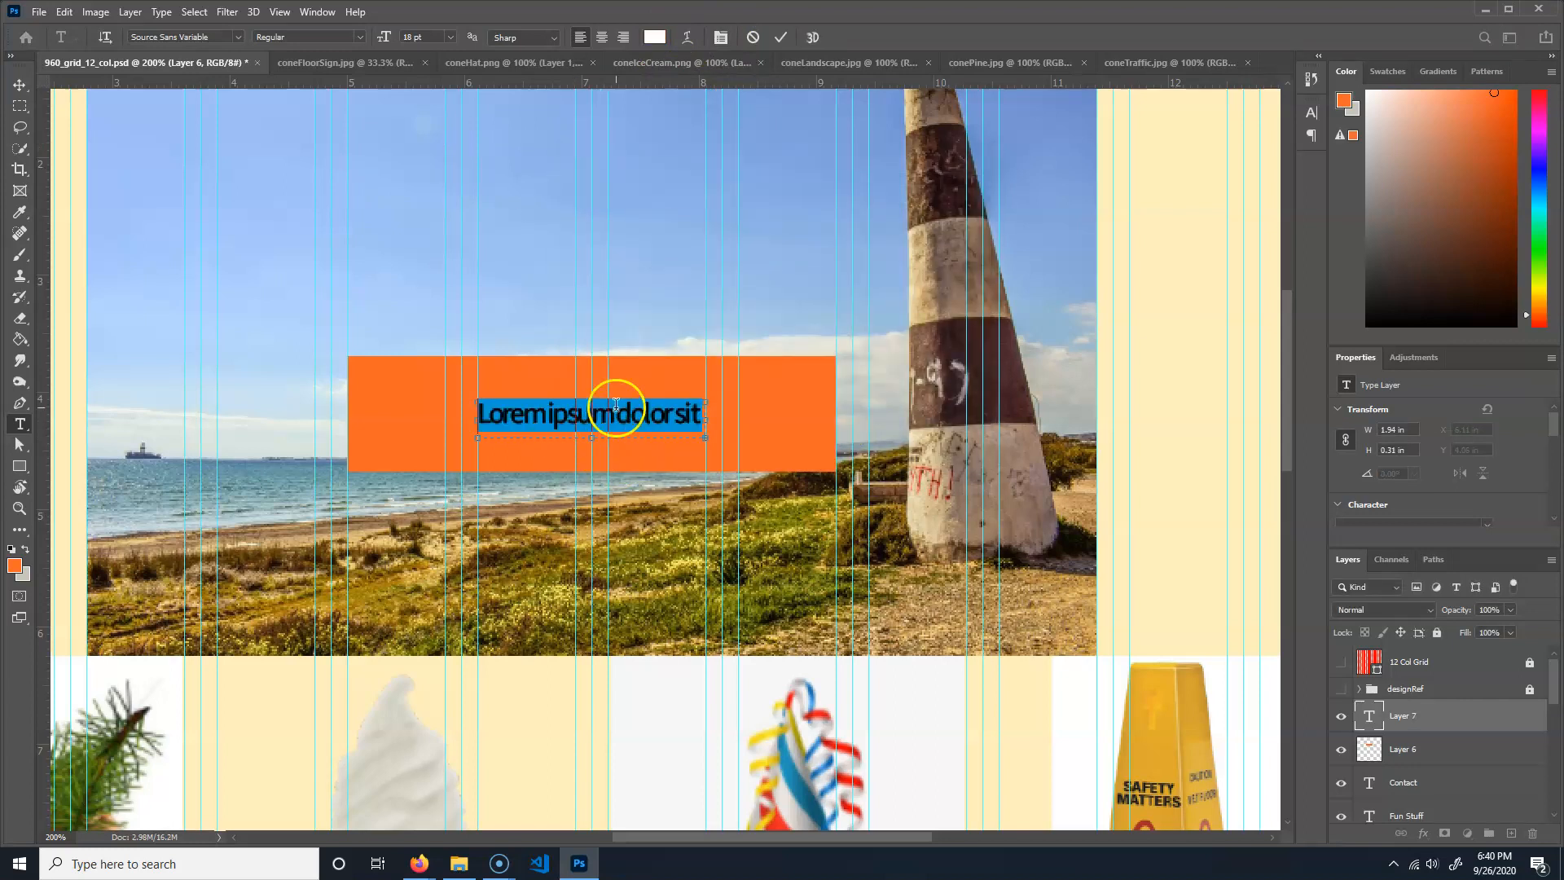
{"action": "type", "text": "Click Me (darn it)!"}
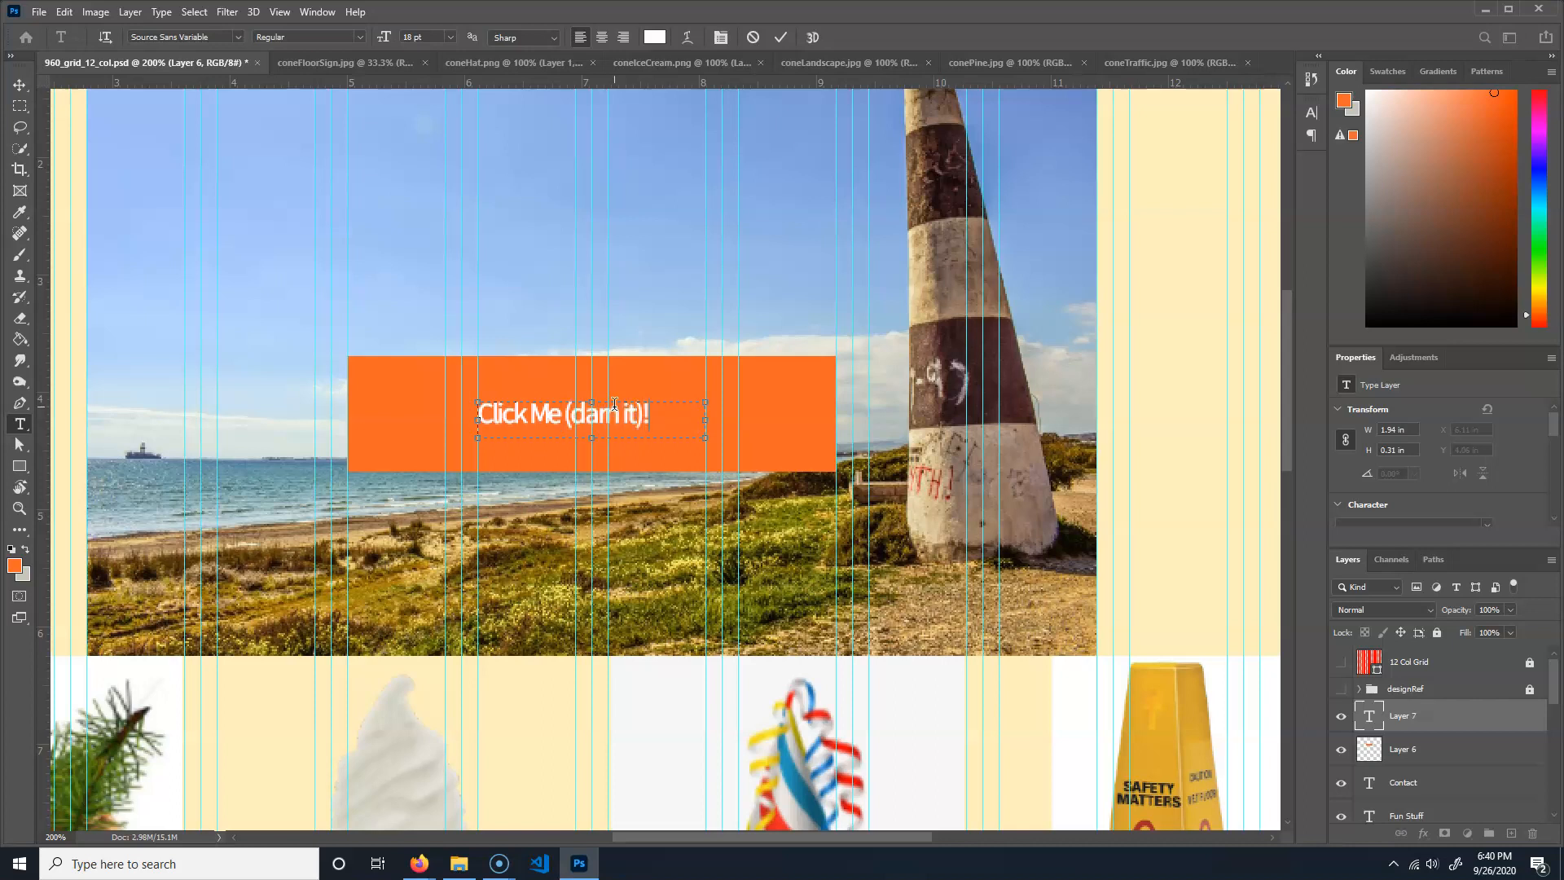
- Nudge the "Click Me (darn it)!" text right to about X 6.33 in to centre it on the orange rectangle
{"action": "left_click", "coordinate": [19, 84]}
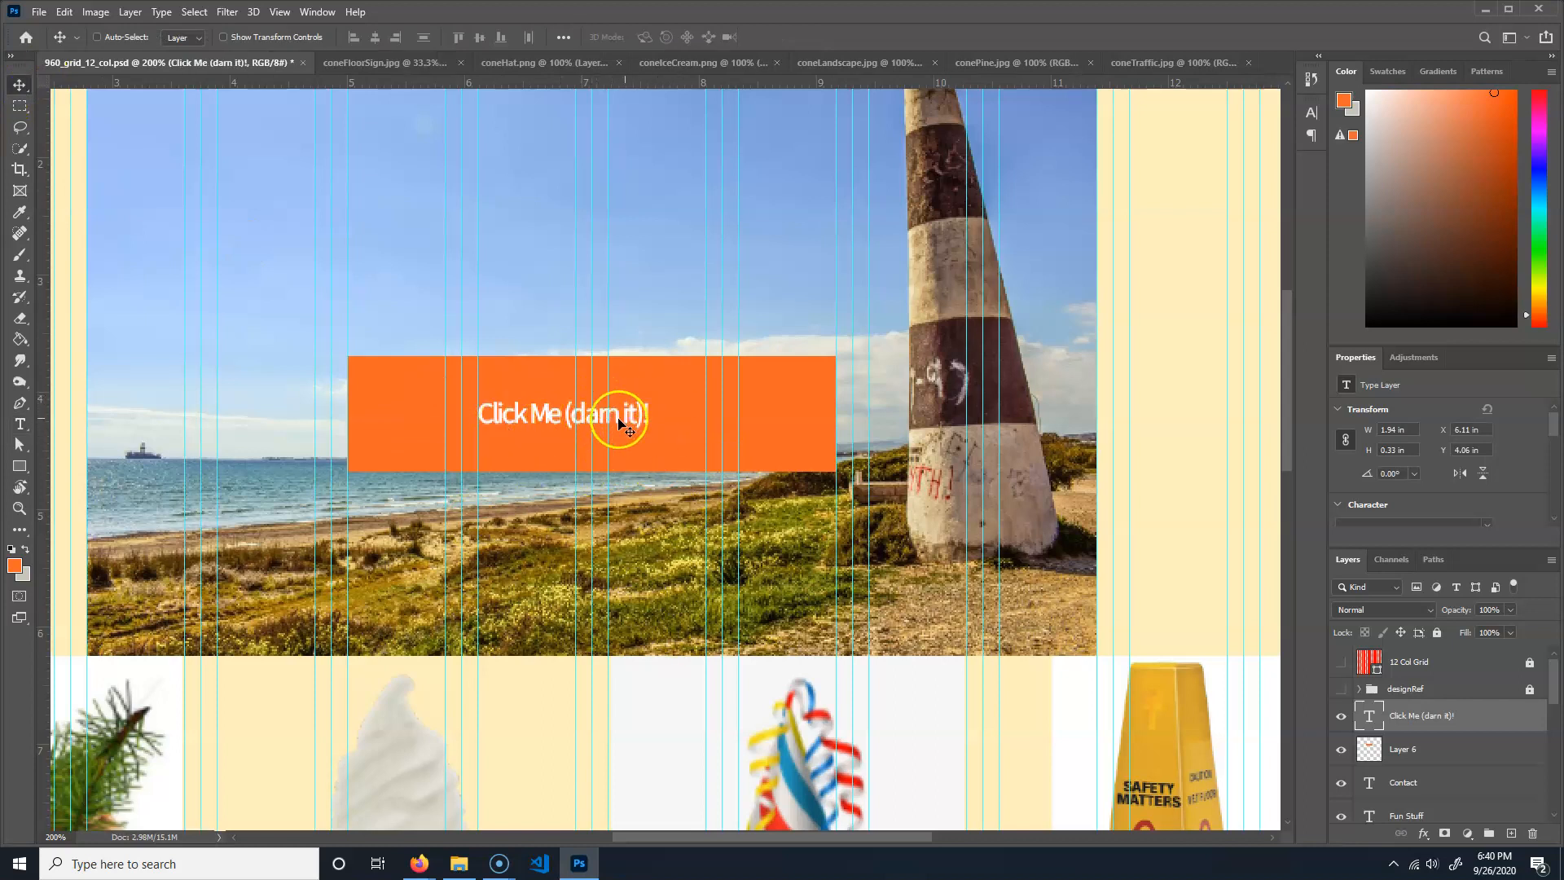
{"action": "key", "text": "Right"}
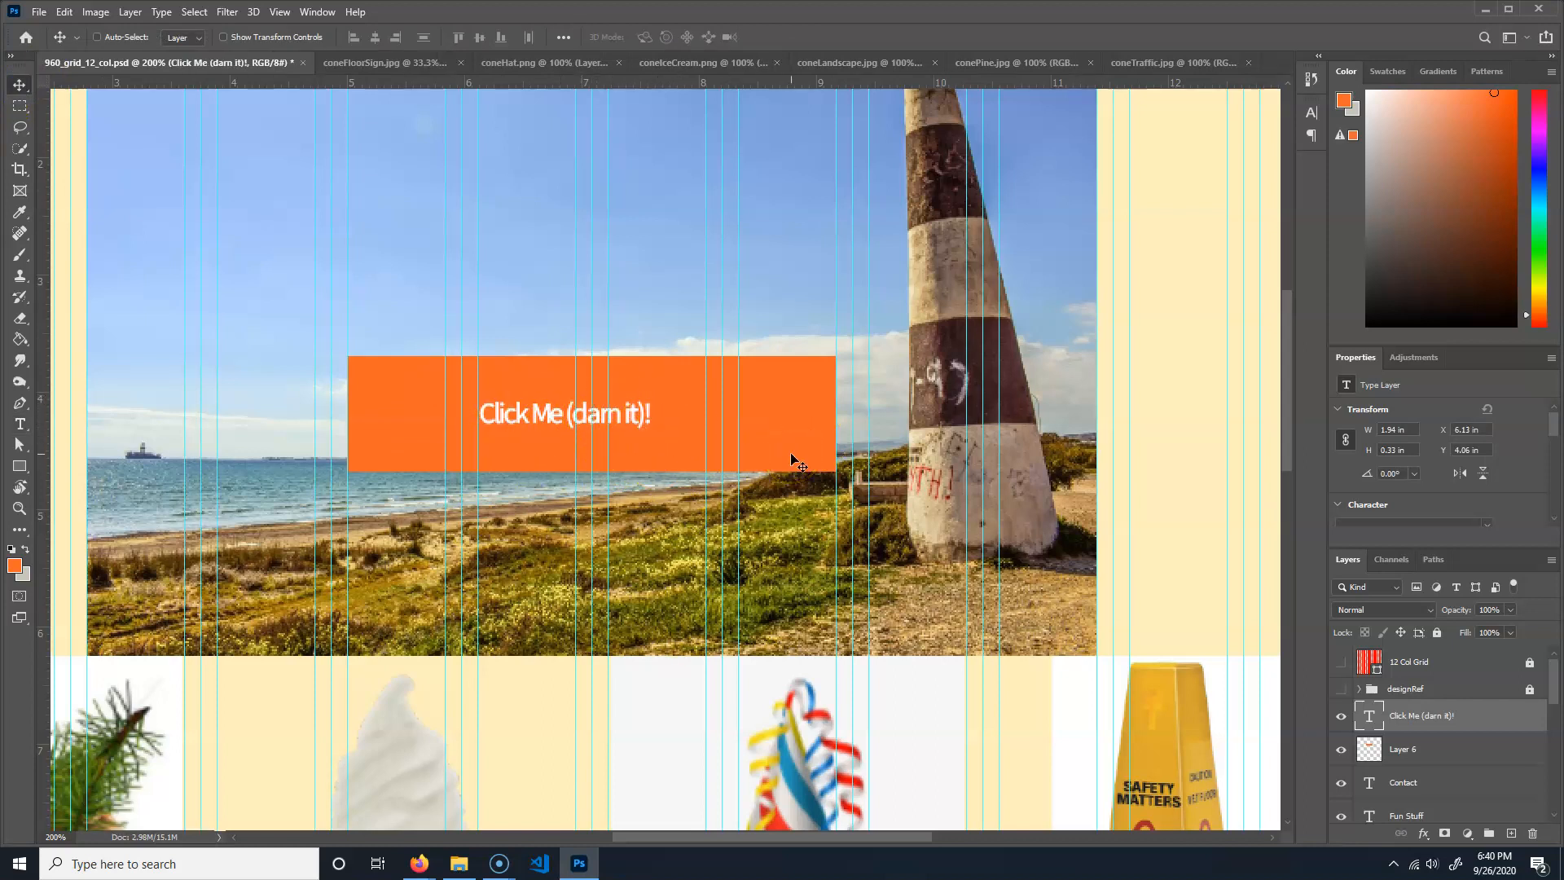
{"action": "key", "text": "Right"}
{"action": "key", "text": "Right"}
{"action": "key", "text": "Right"}
{"action": "key", "text": "Right"}
{"action": "key", "text": "Right"}
{"action": "key", "text": "Right"}
{"action": "key", "text": "Right"}
{"action": "key", "text": "Right"}
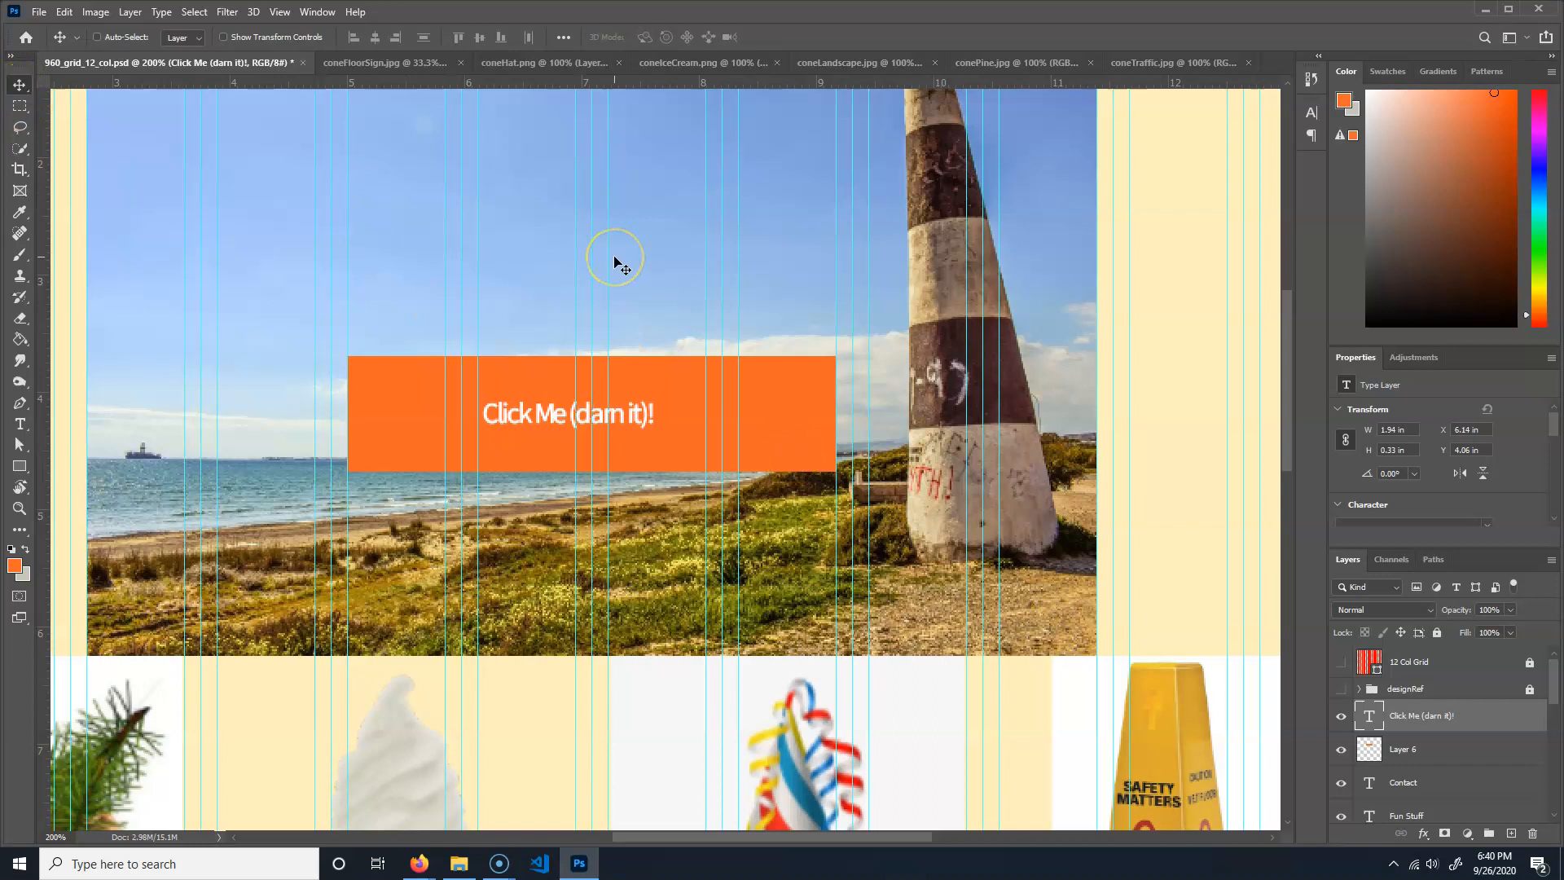
{"action": "key", "text": "Right"}
{"action": "key", "text": "Right"}
{"action": "key", "text": "Right"}
{"action": "key", "text": "Right"}
{"action": "key", "text": "Right"}
{"action": "key", "text": "Right"}
{"action": "key", "text": "Right"}
{"action": "key", "text": "Right"}
{"action": "key", "text": "Right"}
{"action": "key", "text": "Right"}
{"action": "key", "text": "Right"}
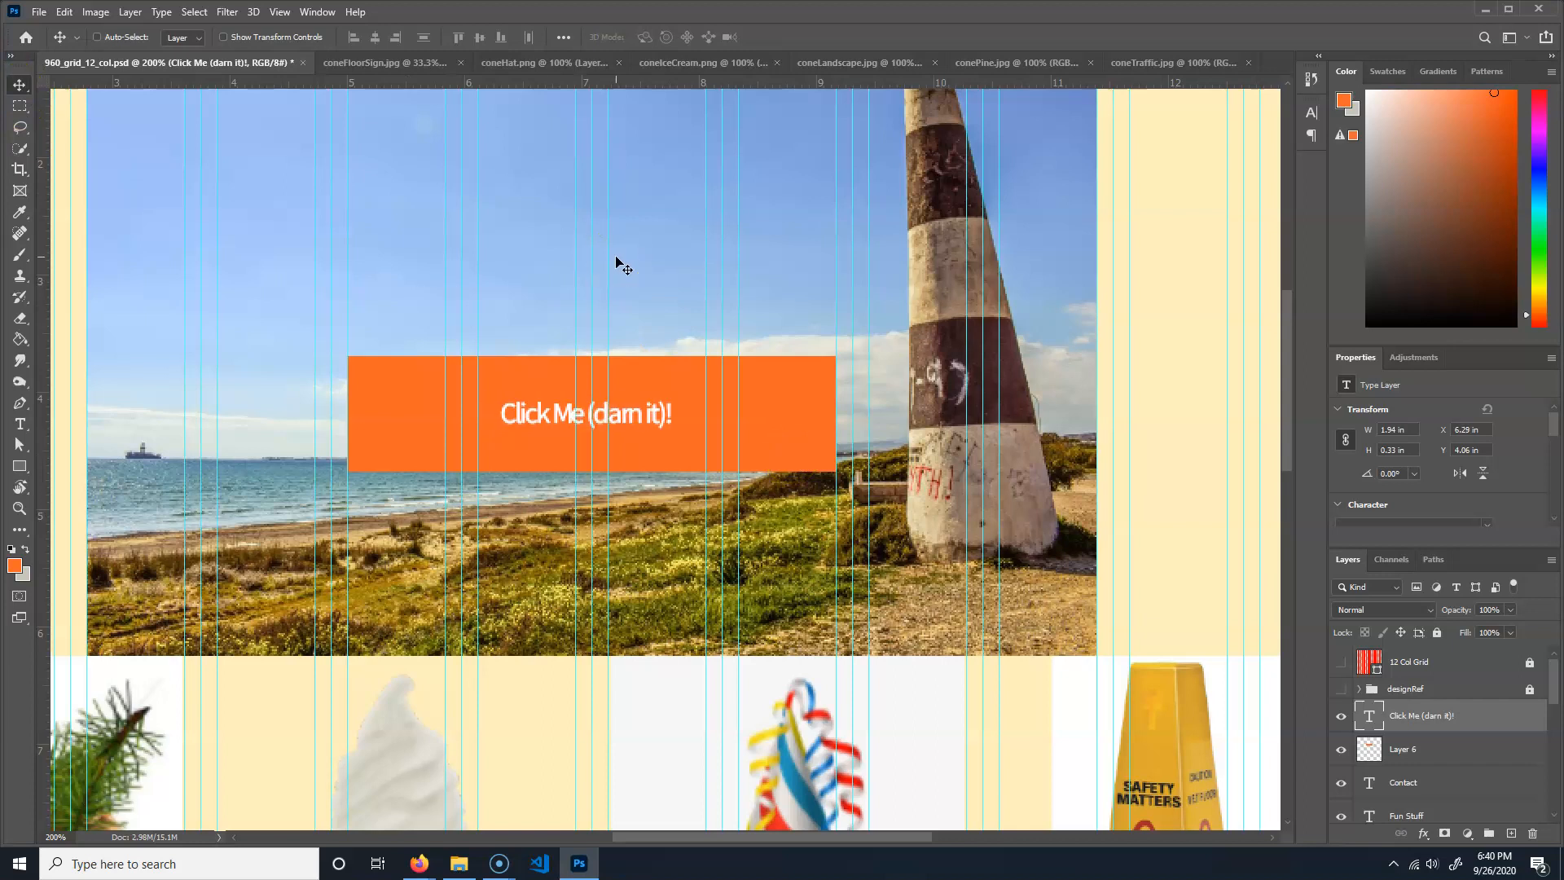
- Add a new layer above the "Click Me (darn it)!" text and set the Type tool's colour to black
{"action": "key", "text": "ctrl+minus"}
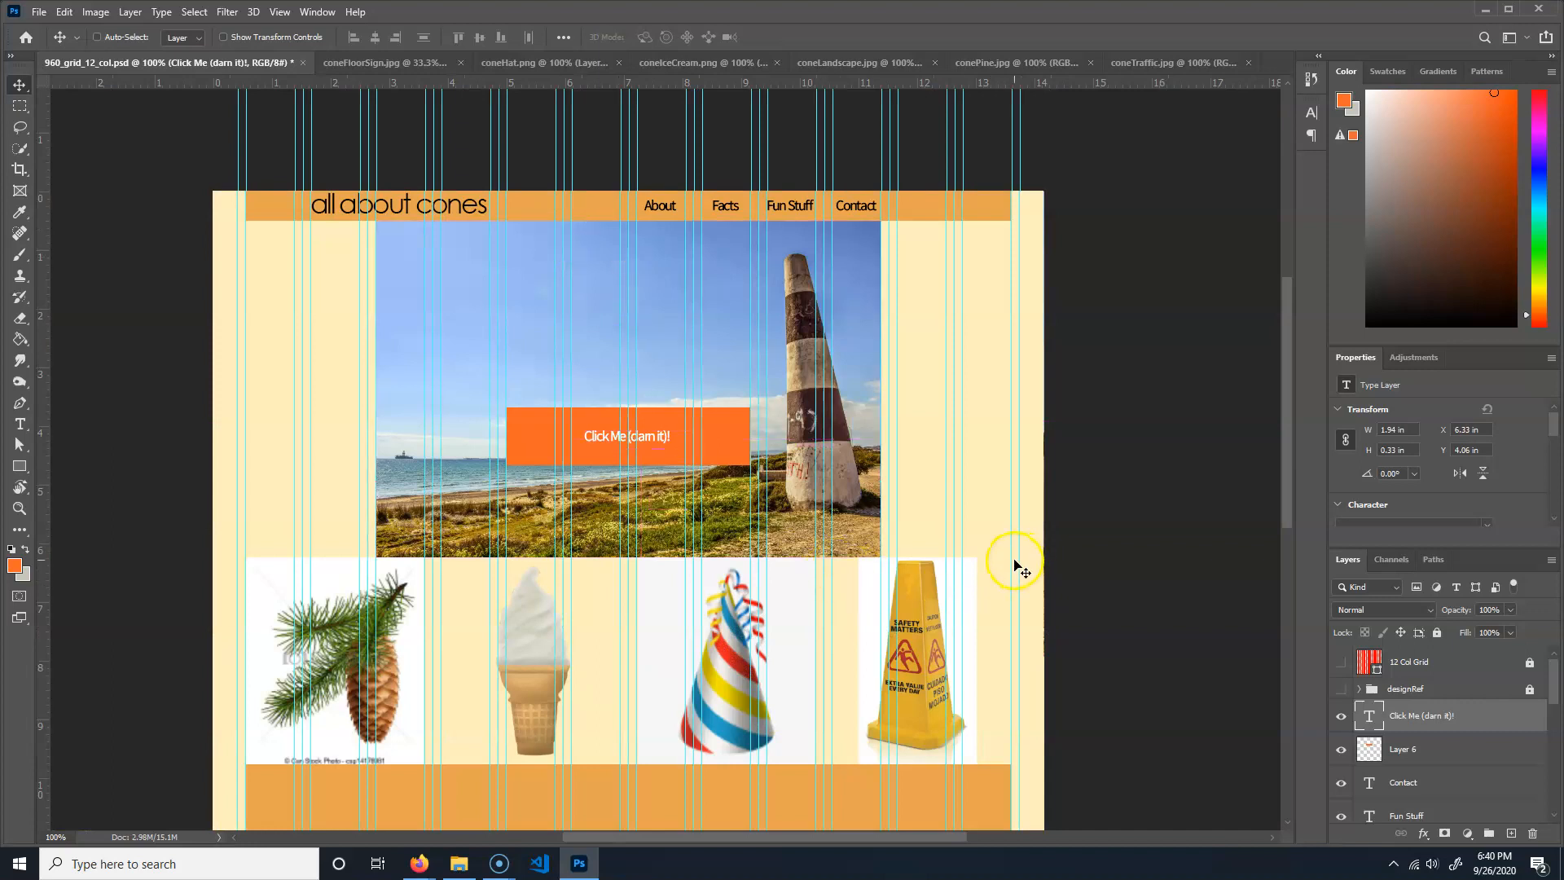
{"action": "scroll", "coordinate": [1015, 562], "scroll_direction": "down", "scroll_amount": 5}
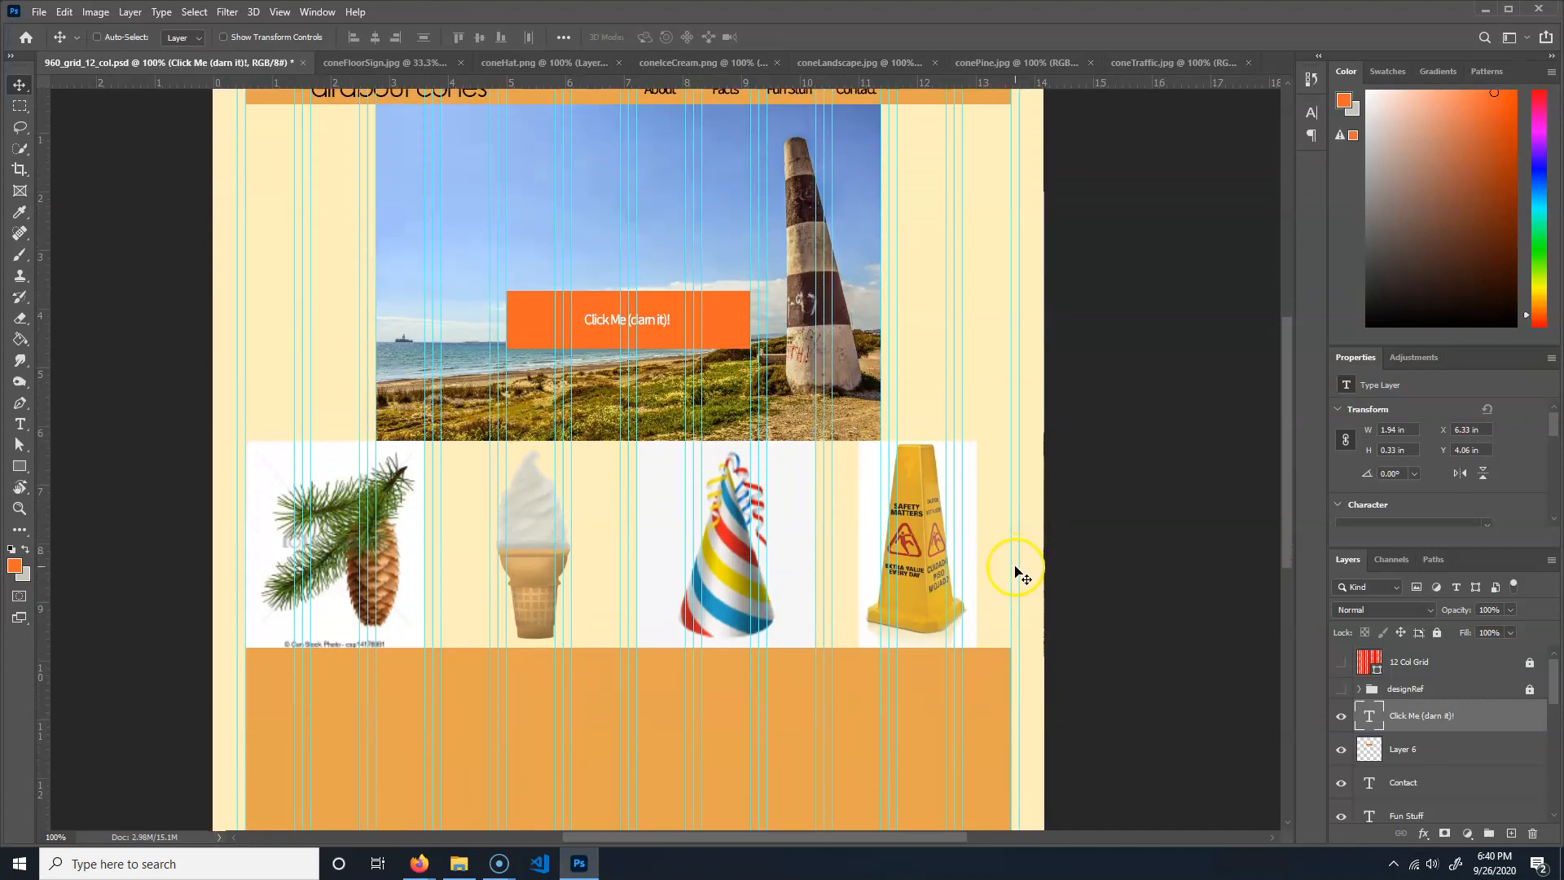
{"action": "scroll", "coordinate": [1015, 569], "scroll_direction": "down", "scroll_amount": 2}
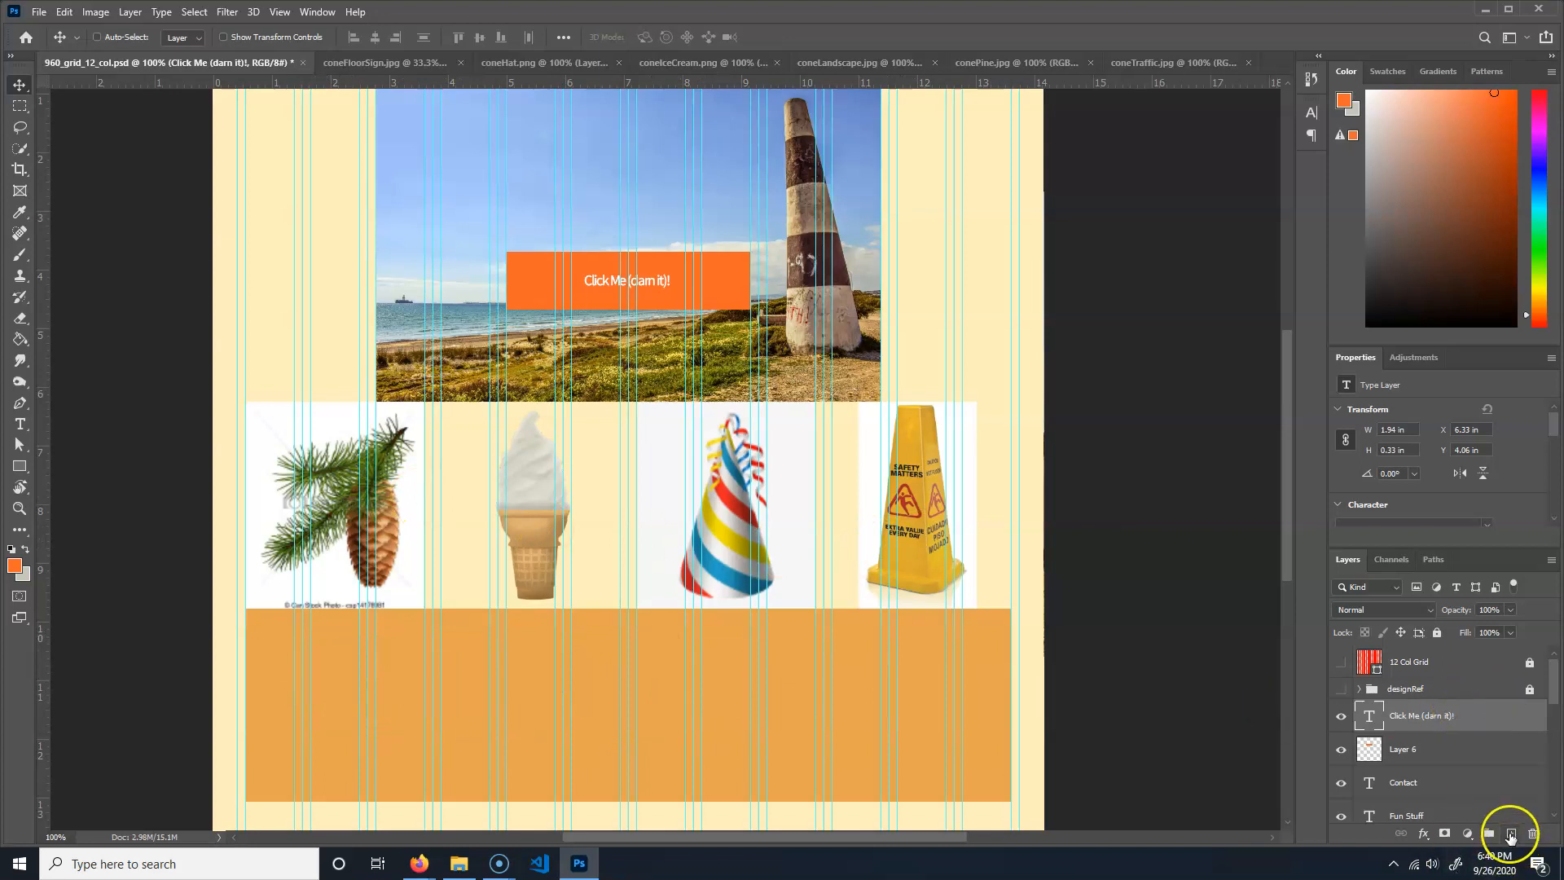
{"action": "left_click", "coordinate": [1511, 835]}
{"action": "left_click", "coordinate": [21, 423]}
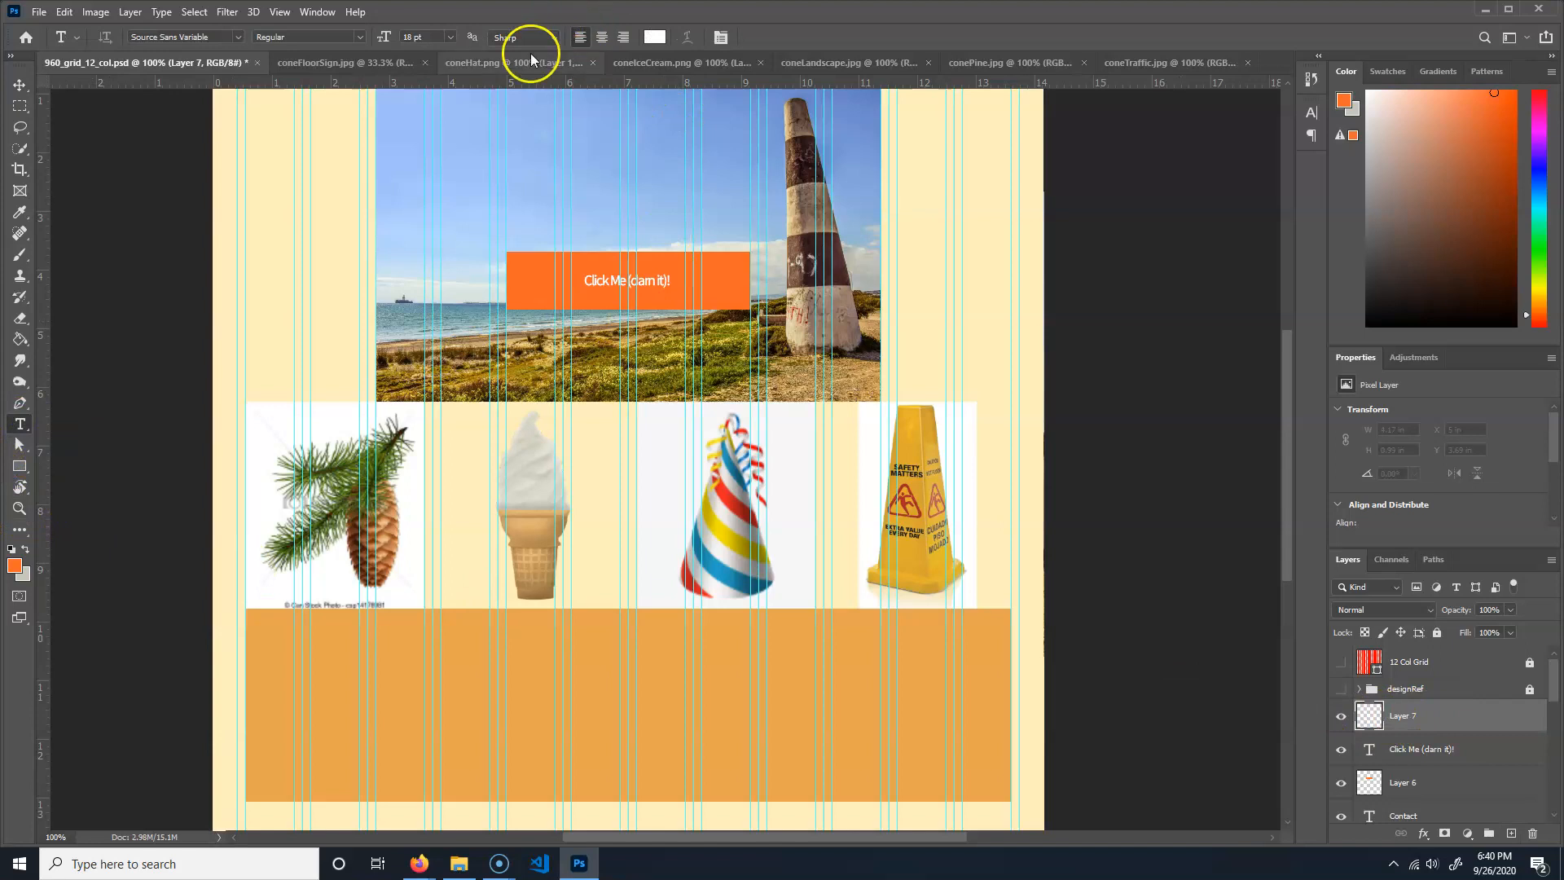
{"action": "left_click", "coordinate": [654, 36]}
{"action": "left_click_drag", "start_coordinate": [670, 196], "coordinate": [511, 442]}
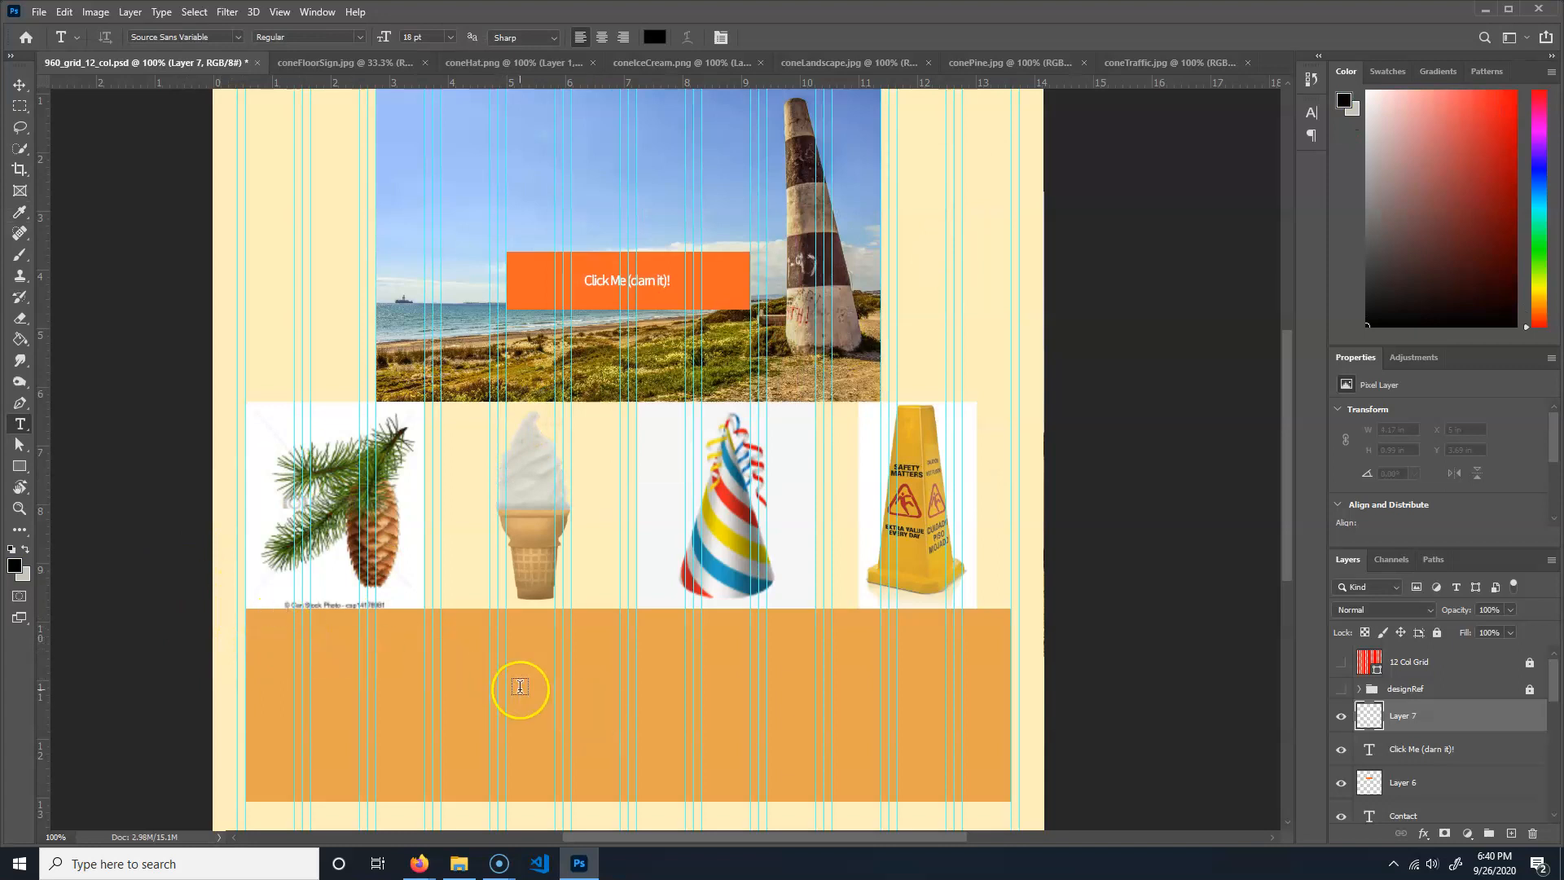
- Switch to Firefox and open lipsum.com in a new tab
{"action": "mouse_move", "coordinate": [418, 870]}
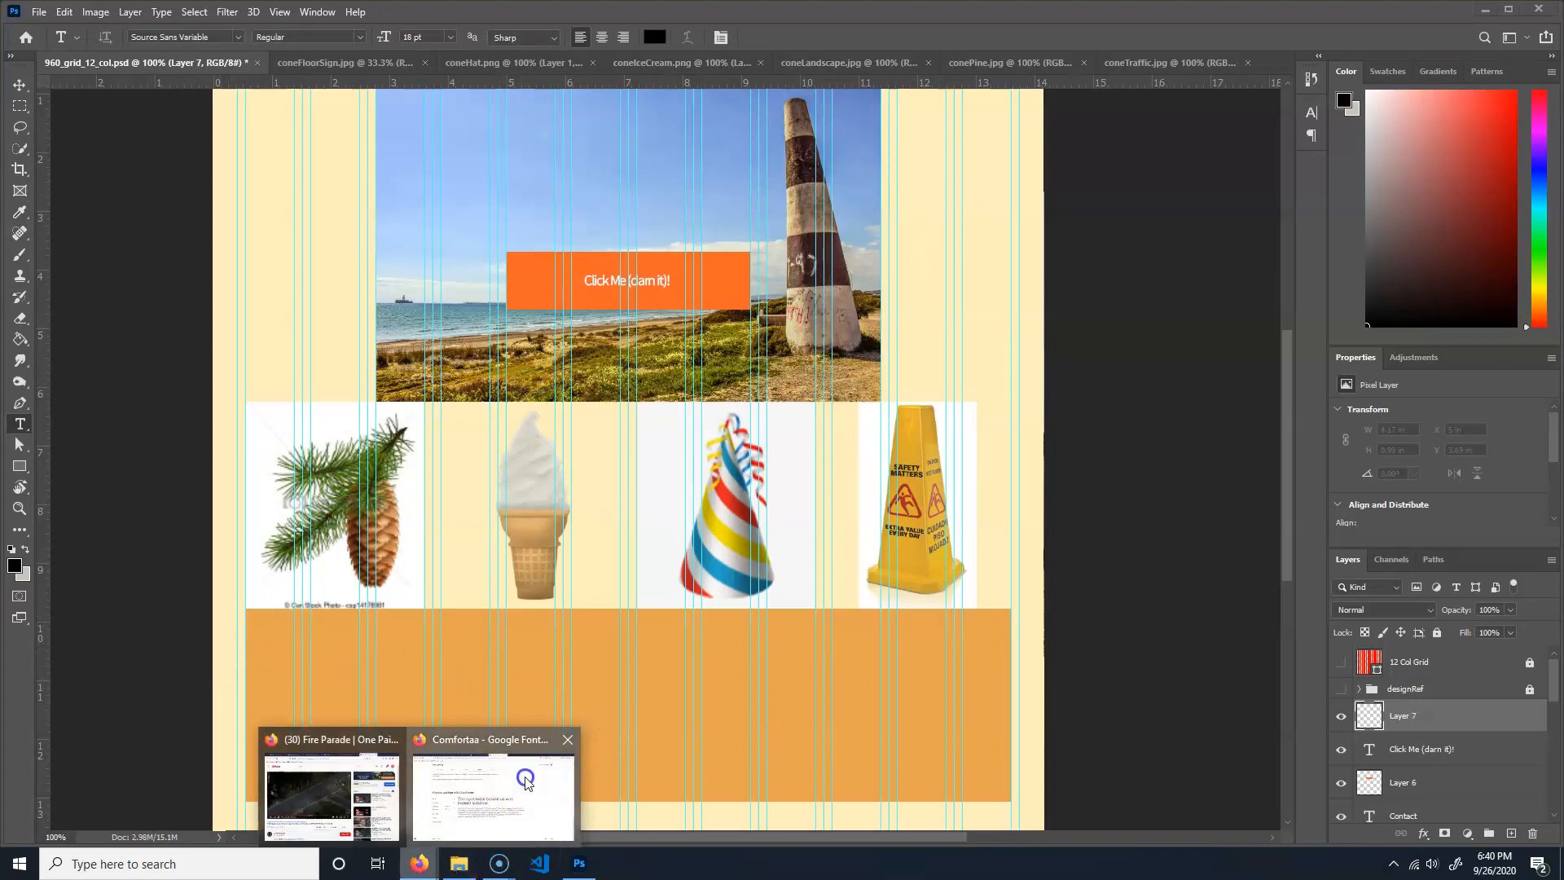
{"action": "left_click", "coordinate": [493, 794]}
{"action": "left_click", "coordinate": [929, 14]}
{"action": "left_click", "coordinate": [478, 44]}
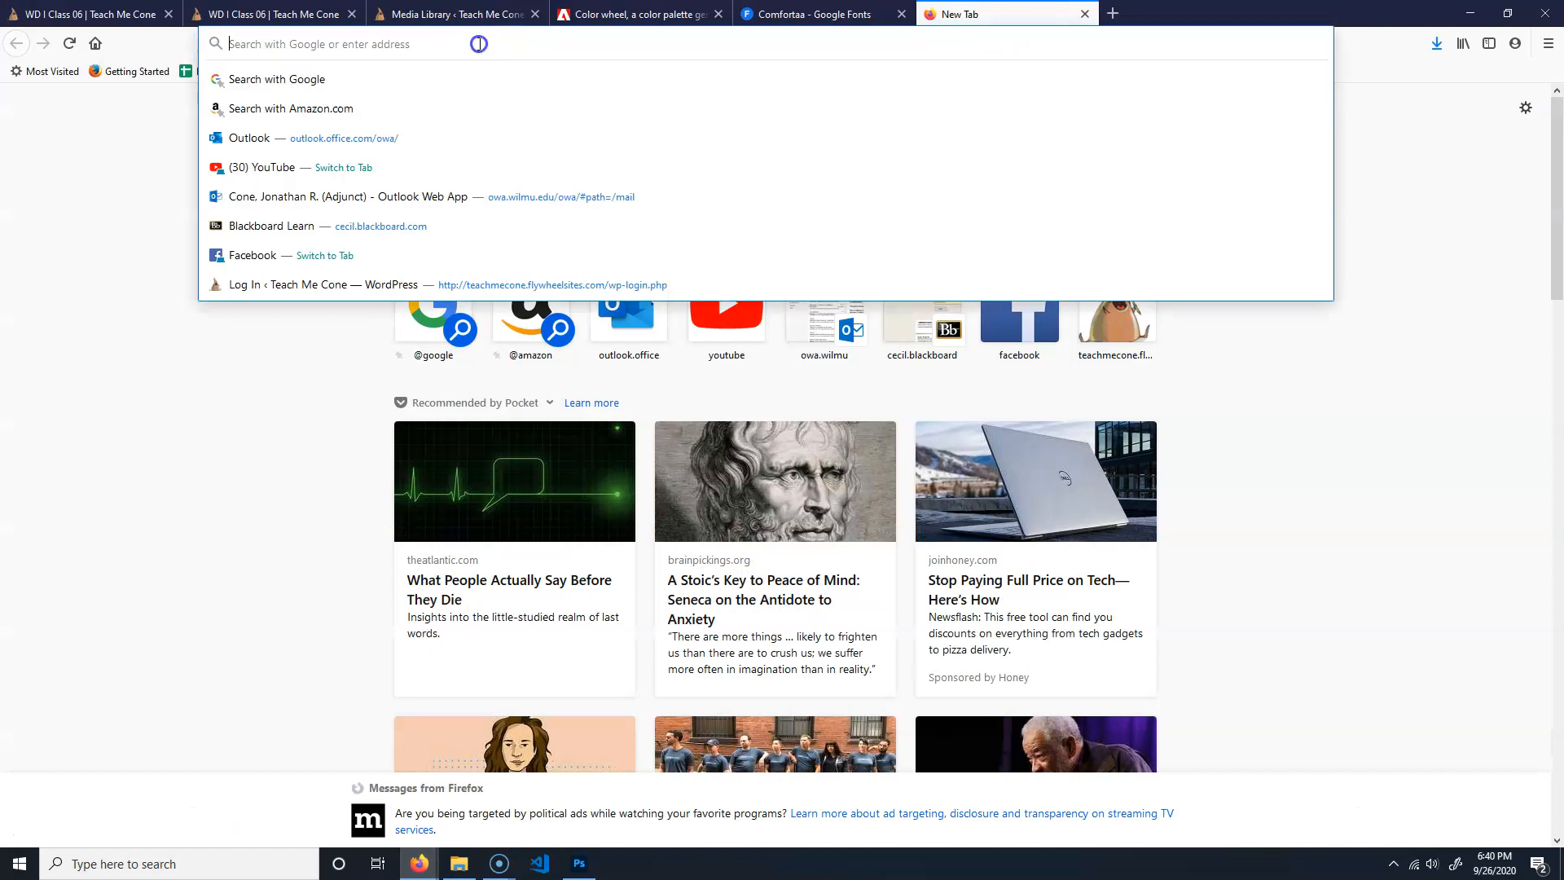
{"action": "type", "text": "lipsum.com"}
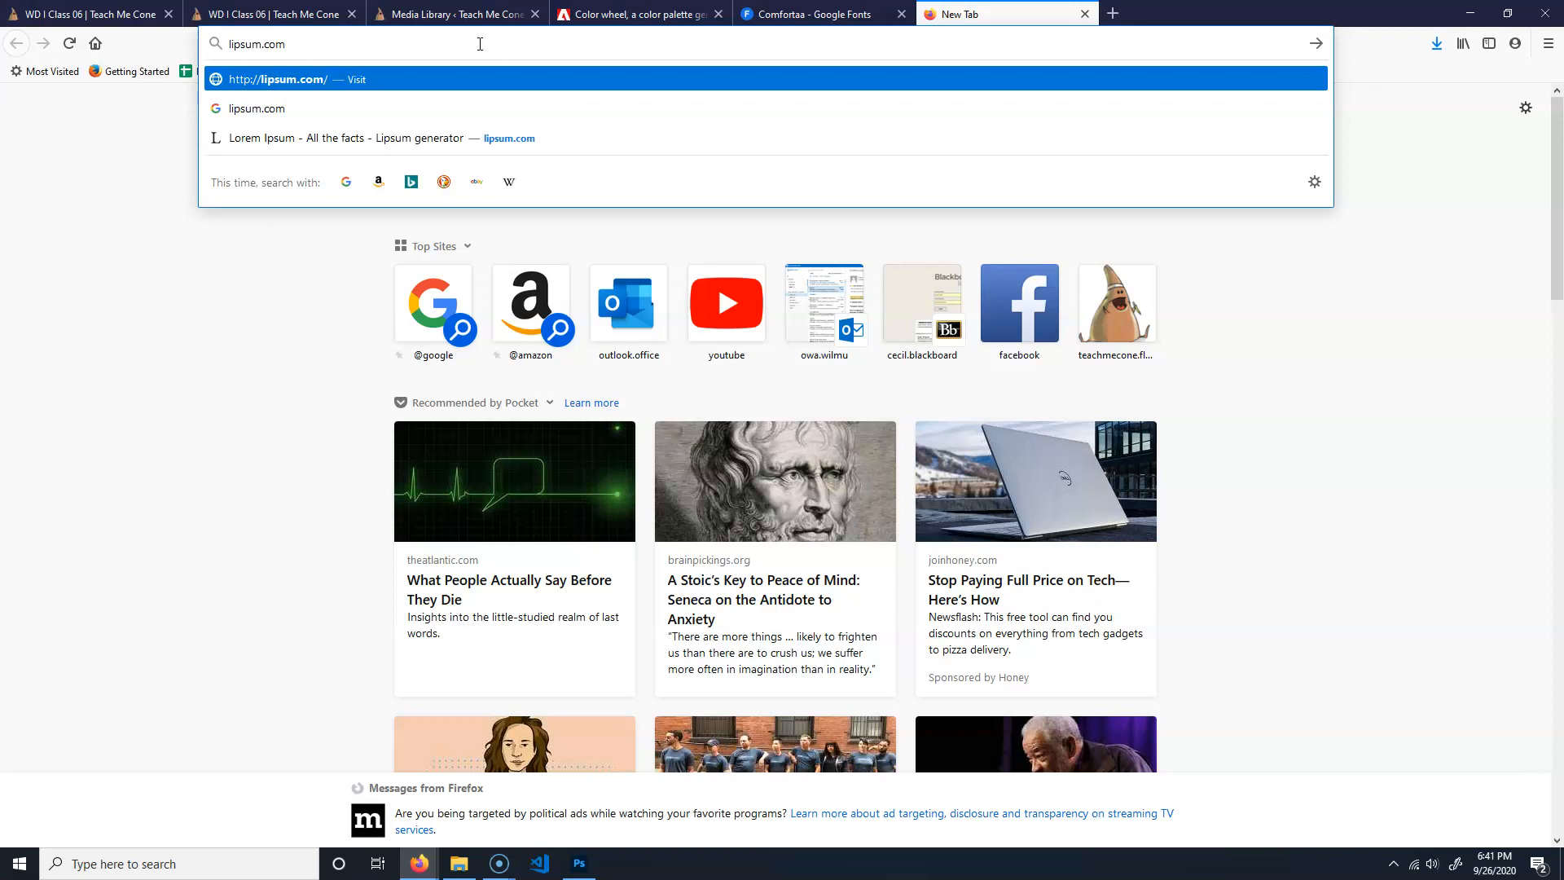
{"action": "key", "text": "Return"}
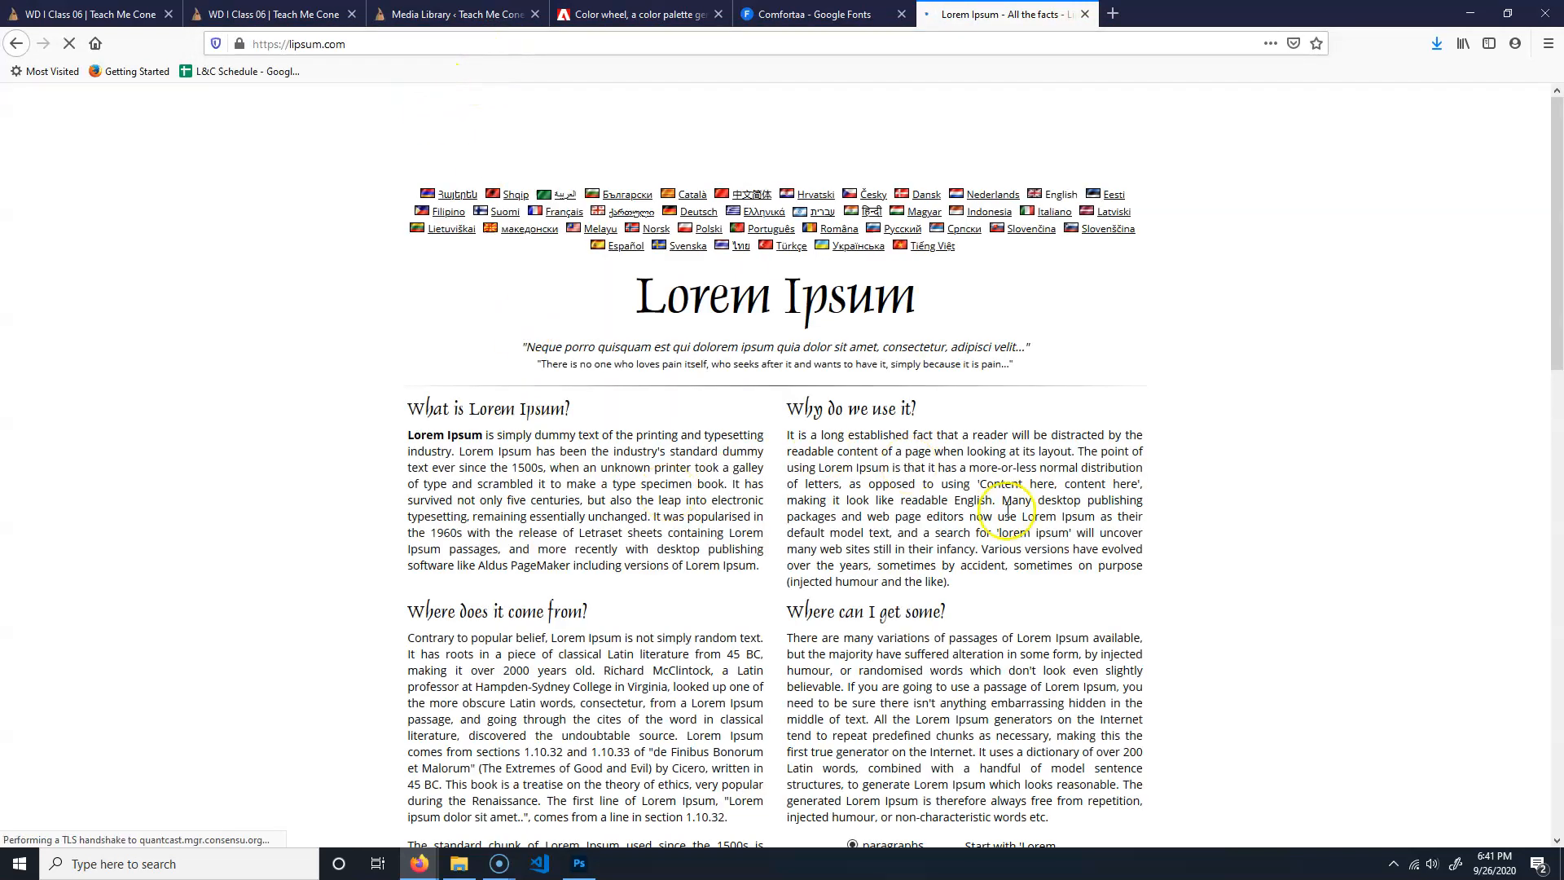
- Generate placeholder text on lipsum.com and copy the second paragraph, beginning "Praesent semper vestibulum feugiat"
{"action": "scroll", "coordinate": [1053, 400], "scroll_direction": "down", "scroll_amount": 5}
{"action": "left_click", "coordinate": [1052, 395]}
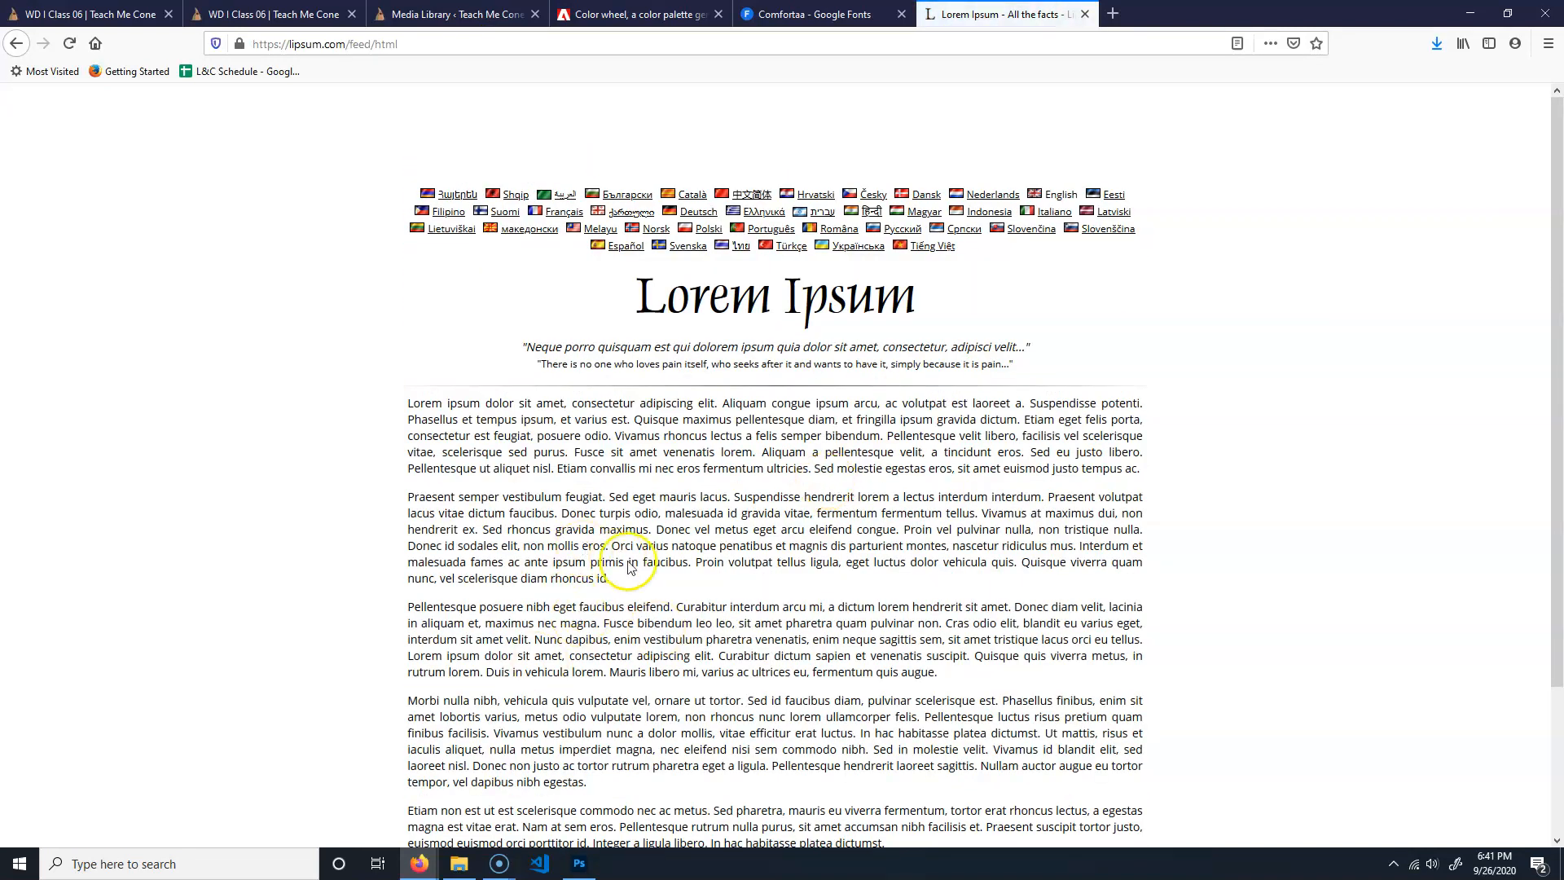
{"action": "left_click_drag", "start_coordinate": [624, 563], "coordinate": [390, 409]}
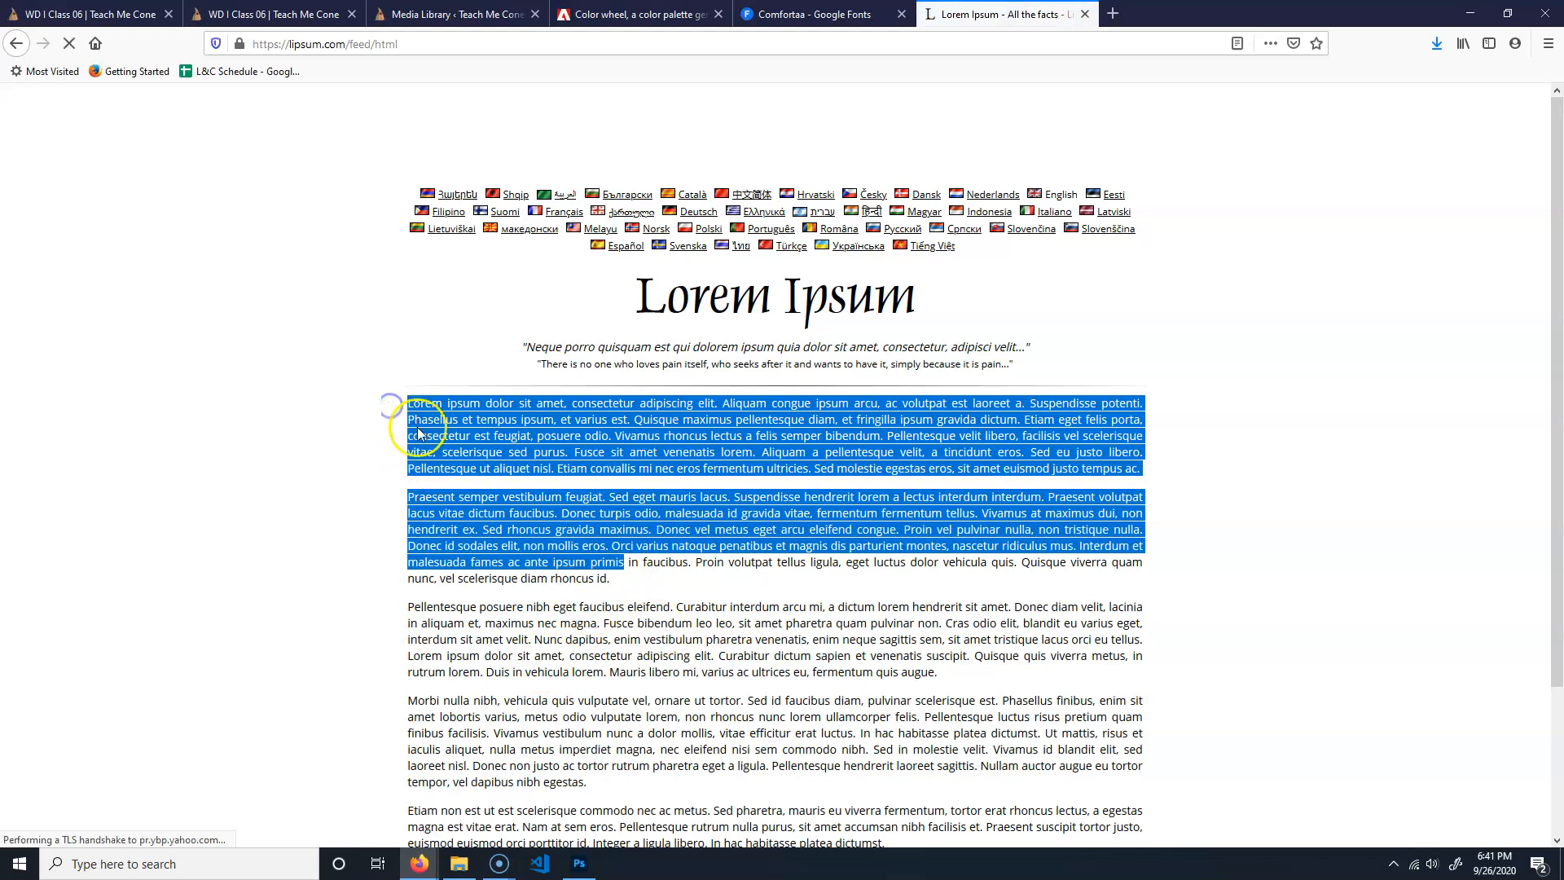
{"action": "left_click", "coordinate": [607, 571]}
{"action": "triple_click", "coordinate": [534, 547]}
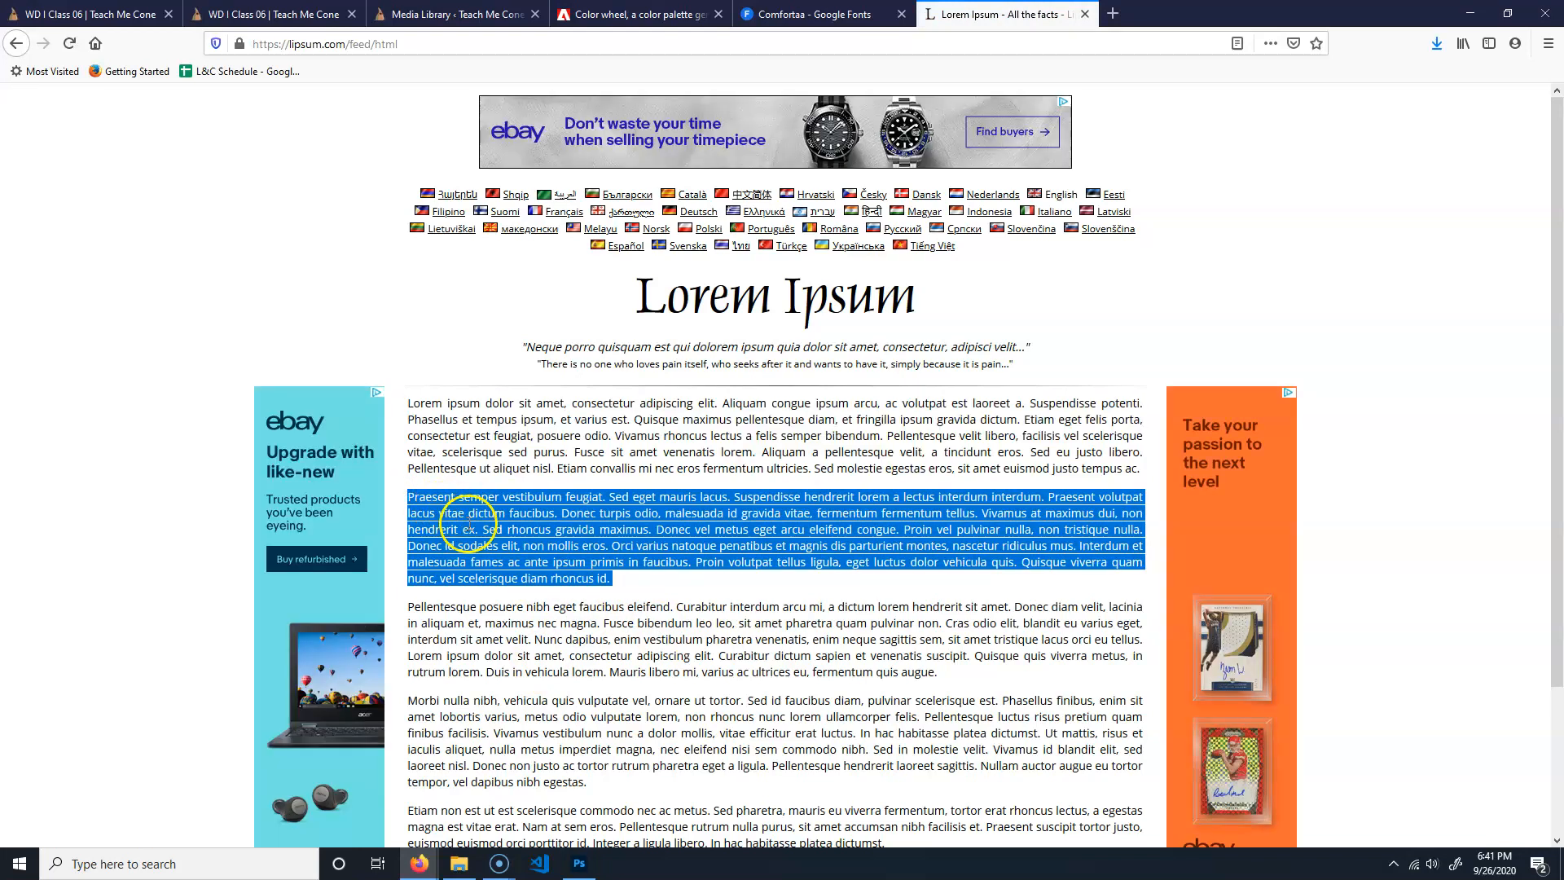
- Switch to Photoshop and paste the copied paragraph into a text box about 6.39 by 3.29 in on the left half of the footer rectangle
{"action": "left_click", "coordinate": [579, 864]}
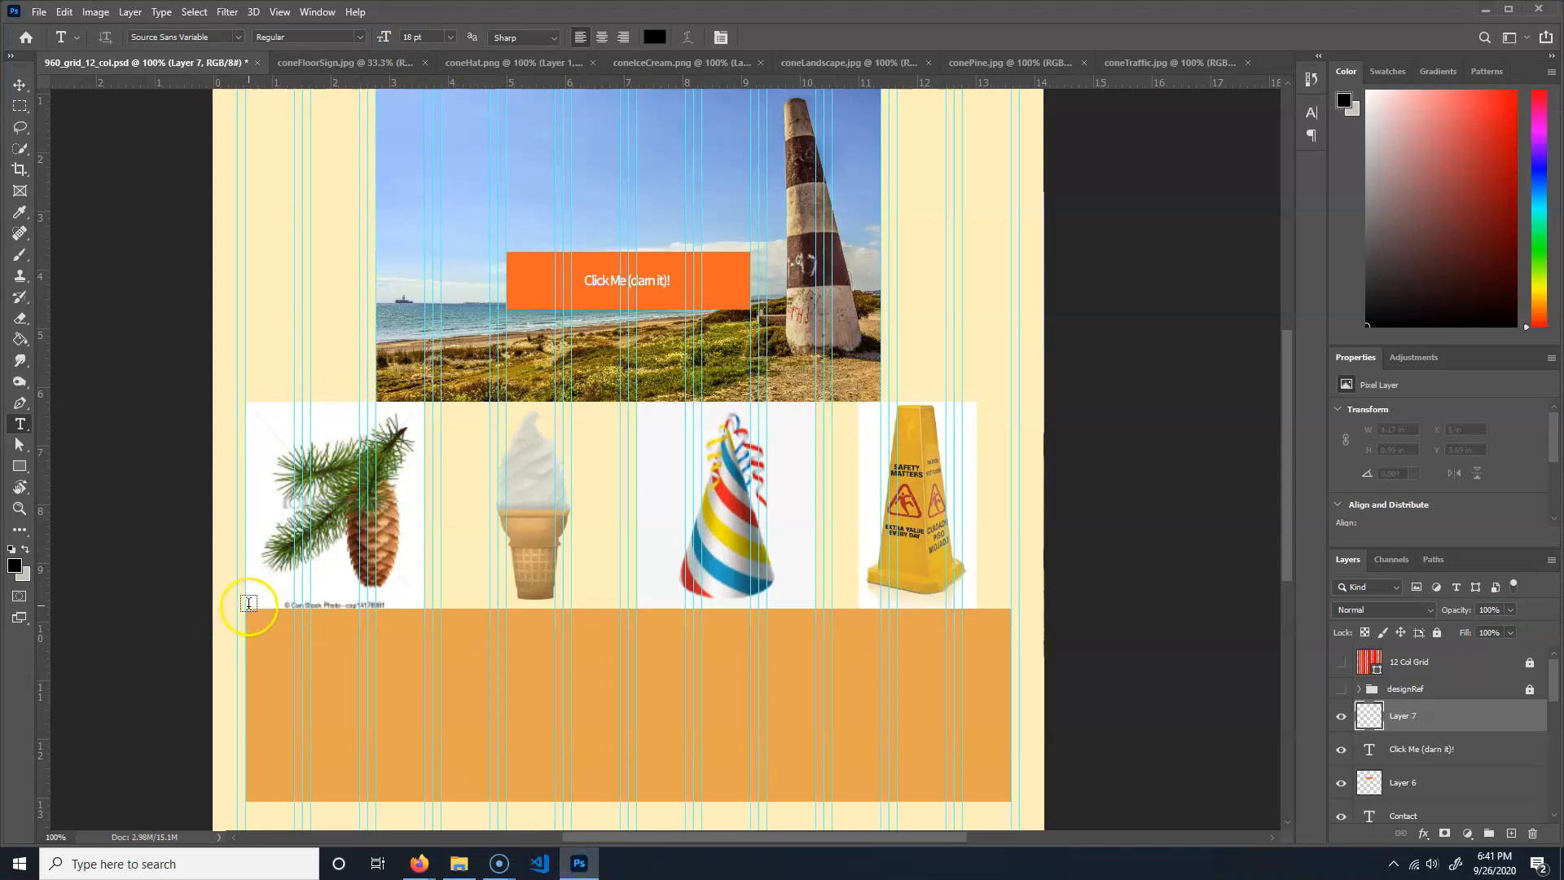
{"action": "left_click_drag", "start_coordinate": [247, 608], "coordinate": [621, 805]}
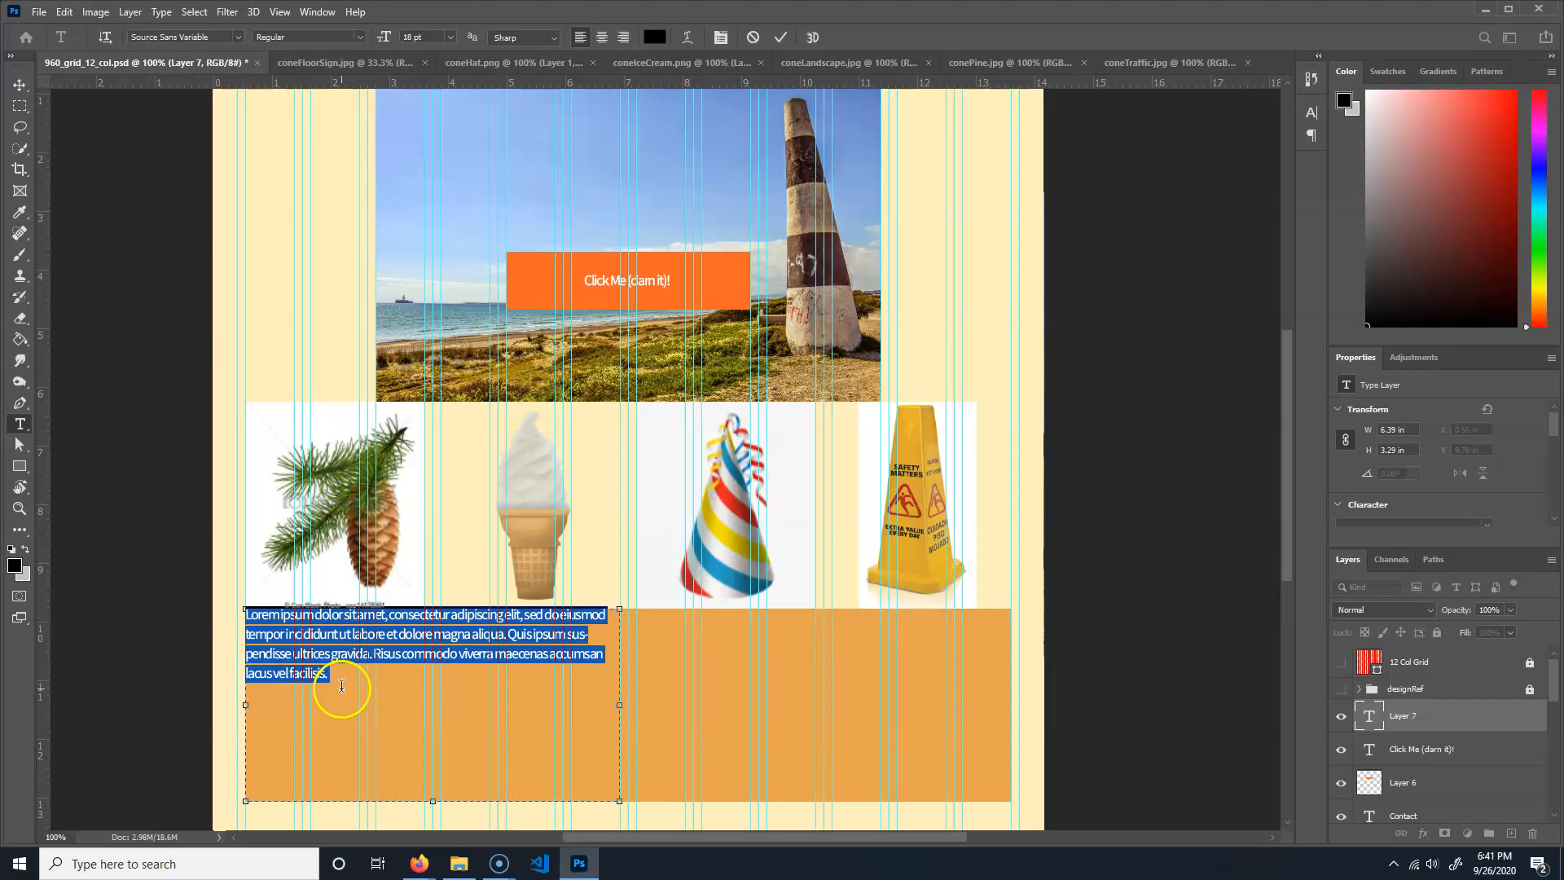
{"action": "key", "text": "ctrl+v"}
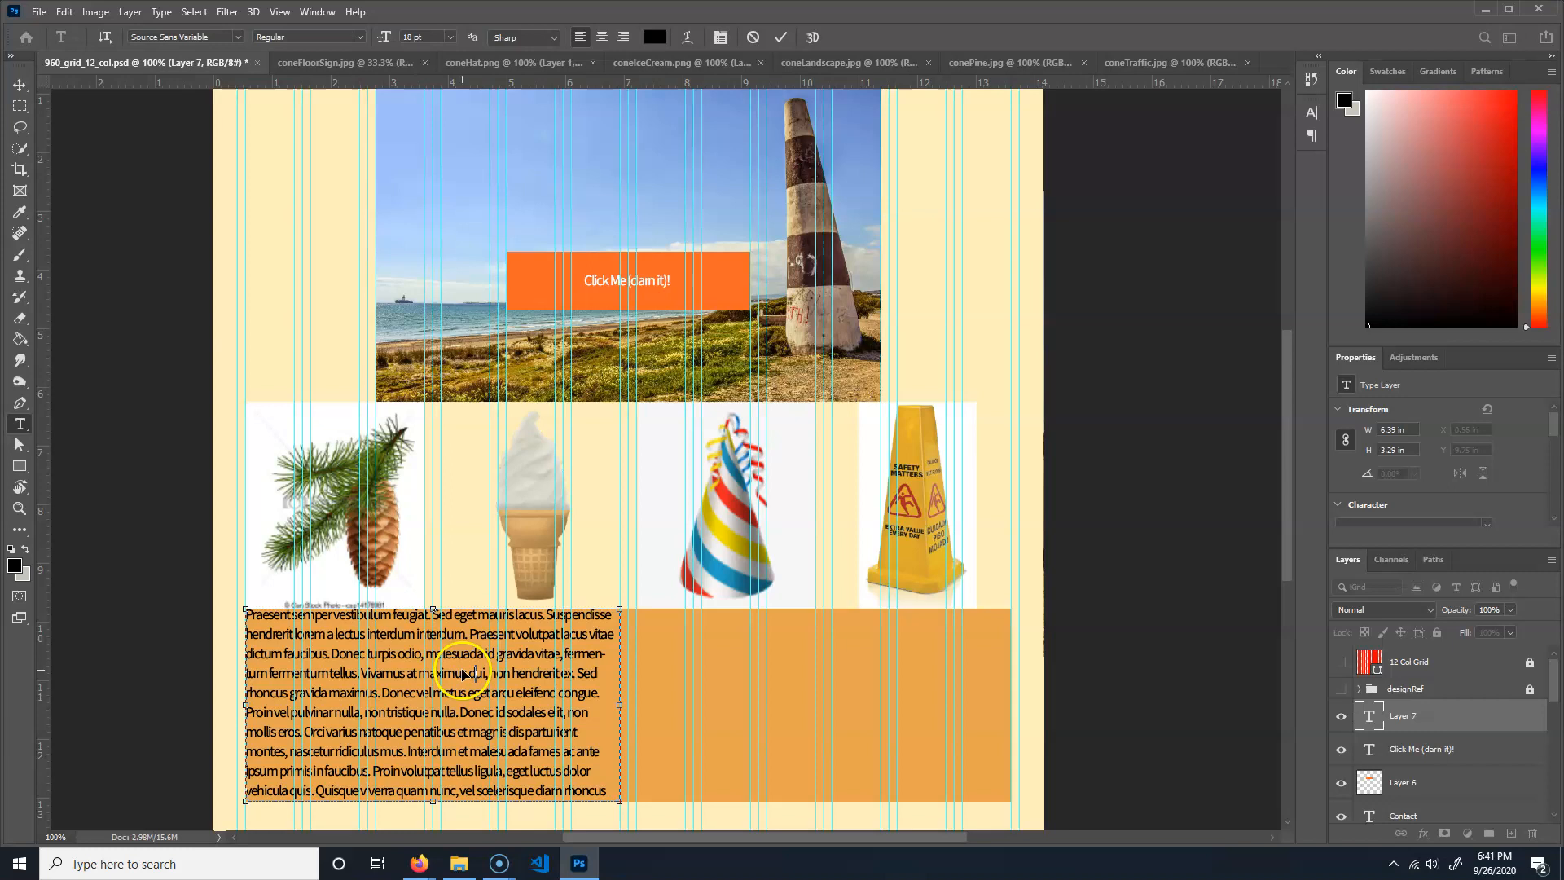
- Set the font size of the whole pasted footer paragraph to 16 pt
{"action": "key", "text": "ctrl+a"}
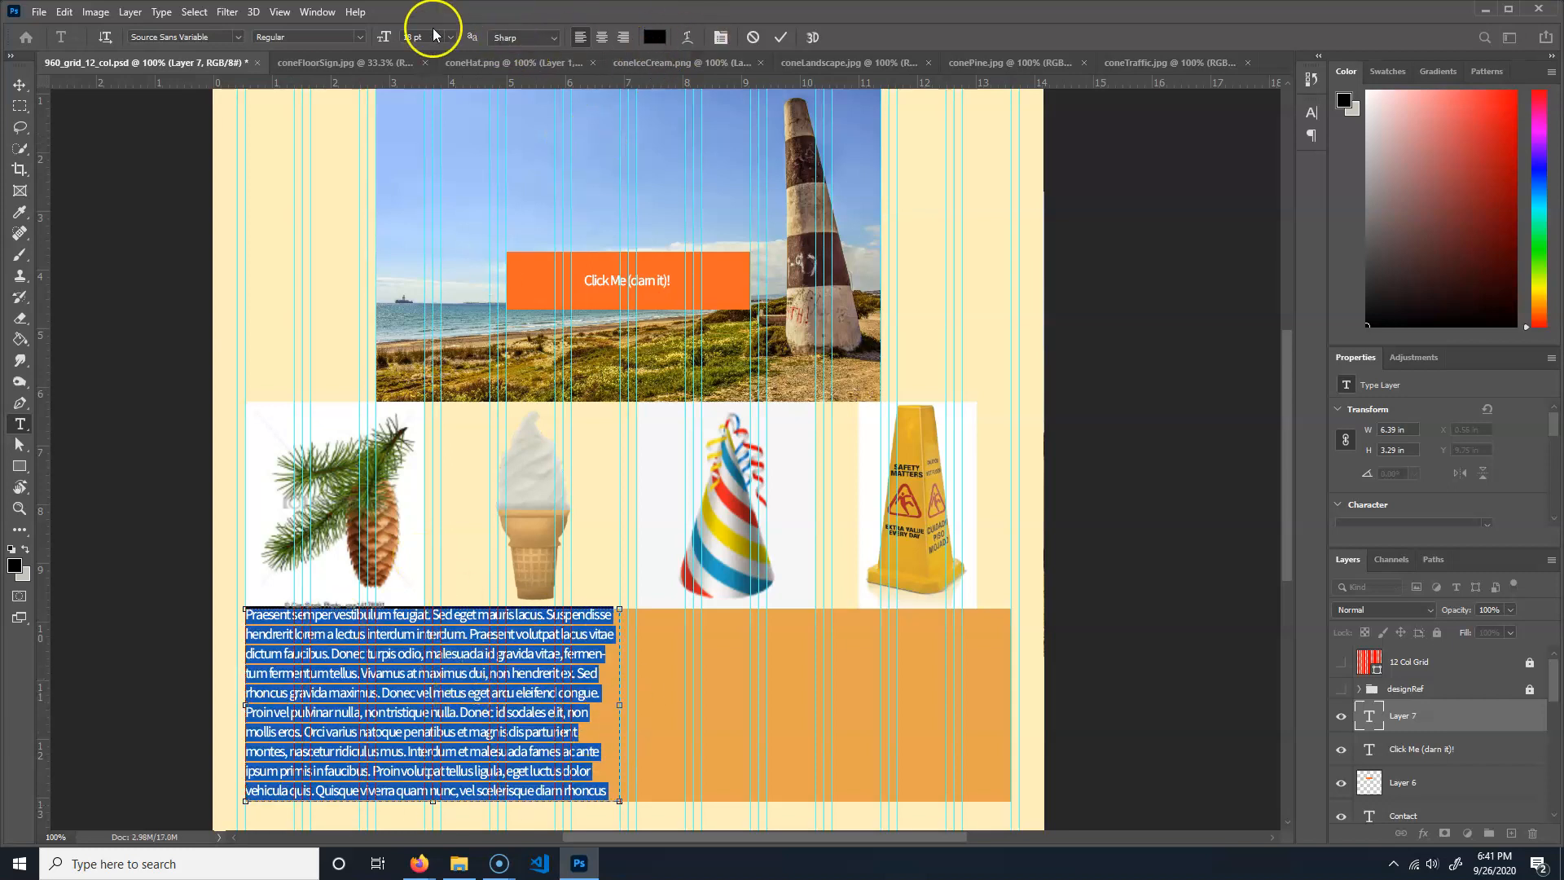
{"action": "left_click_drag", "start_coordinate": [432, 36], "coordinate": [320, 28]}
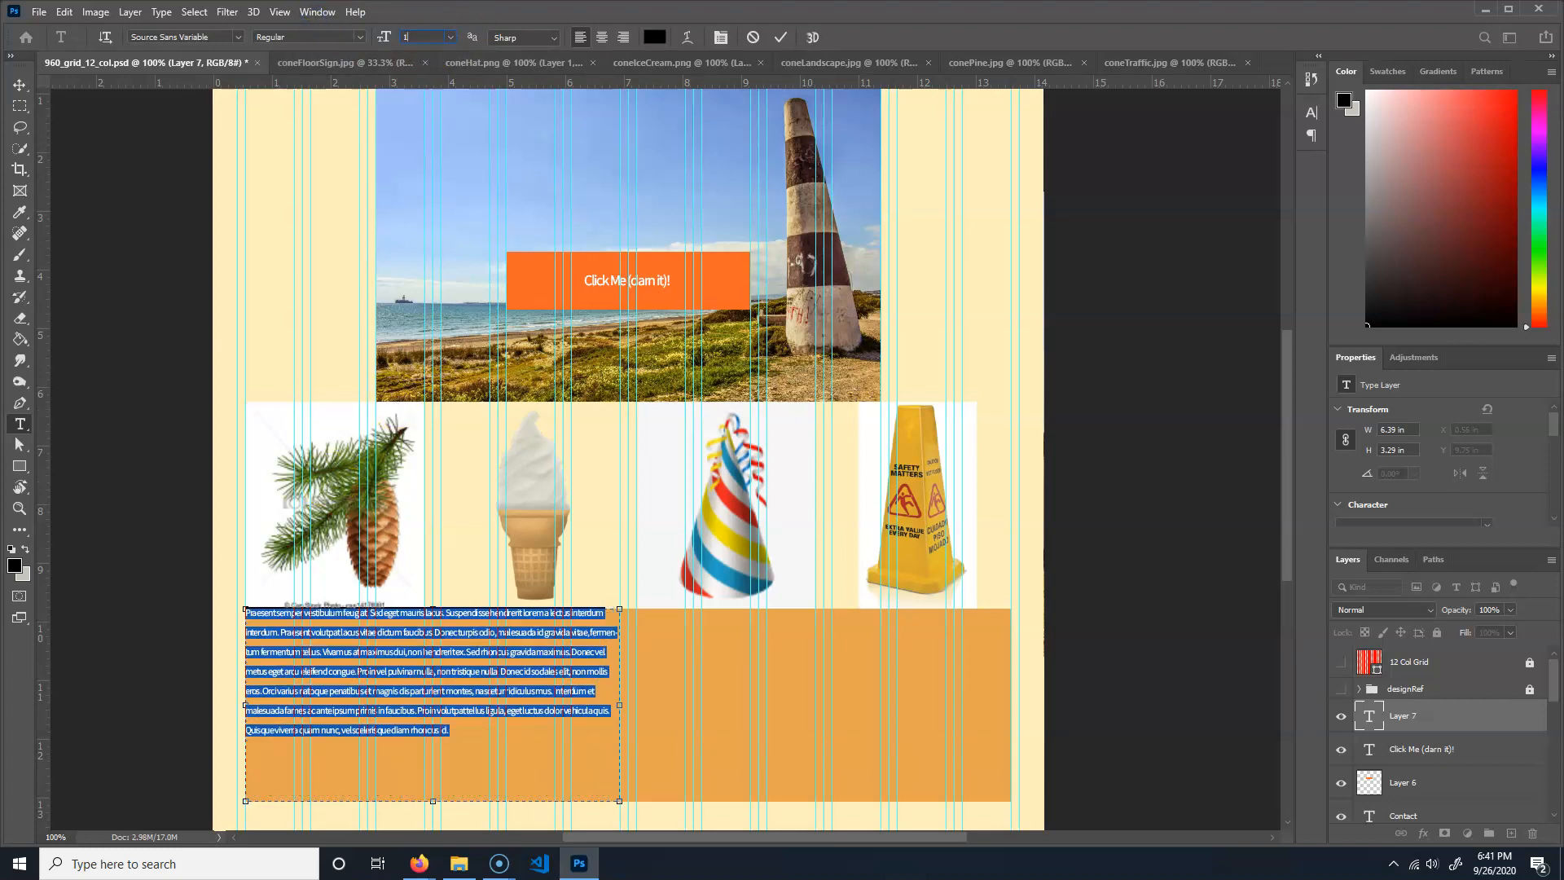
{"action": "key", "text": "Return"}
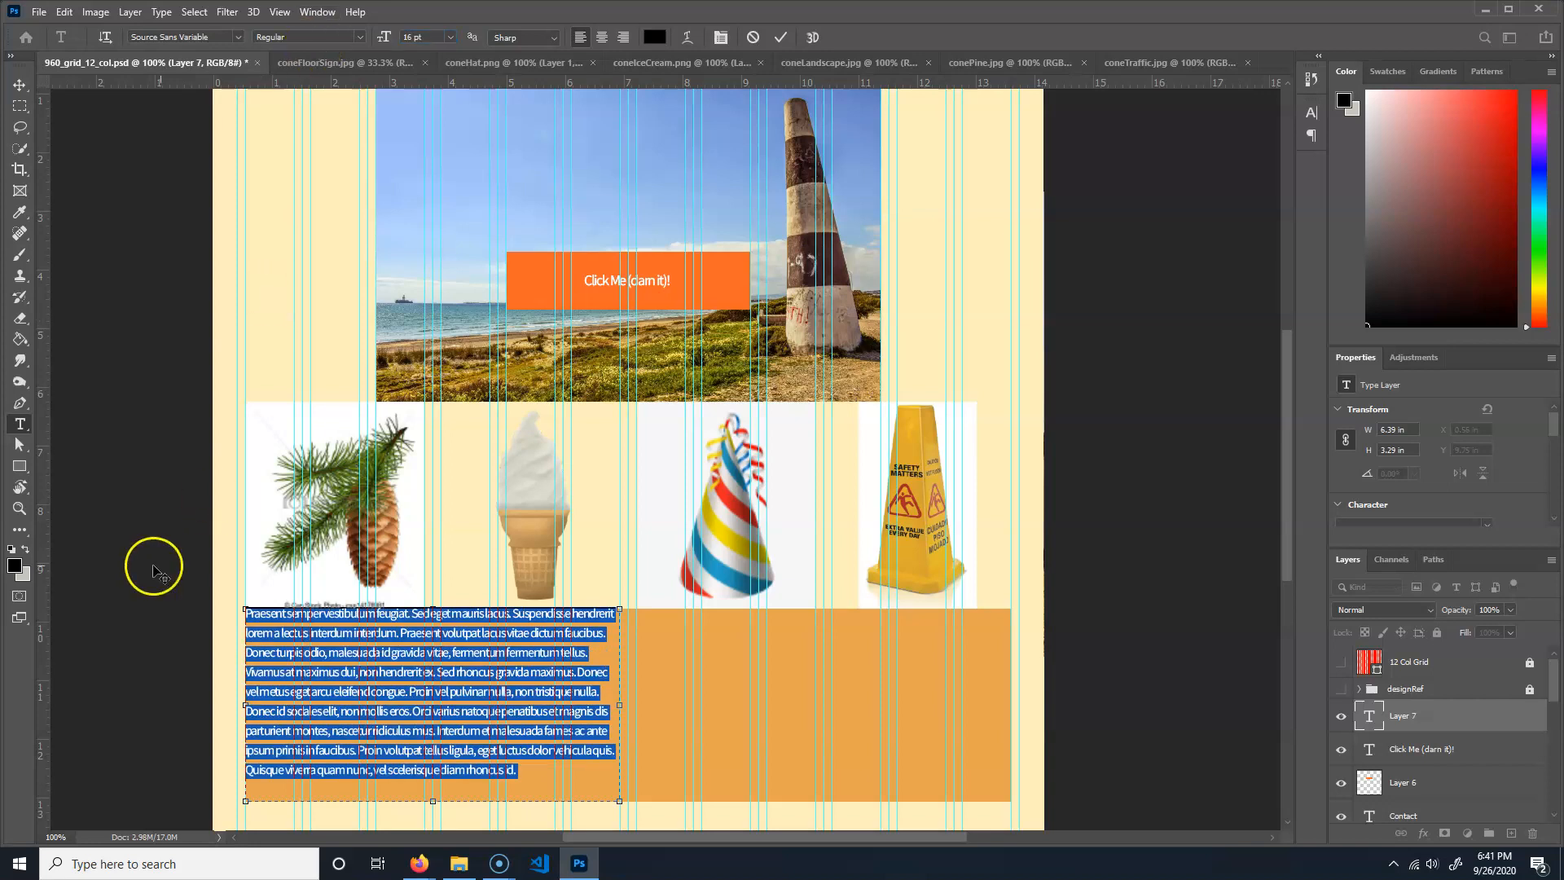
- Duplicate the footer paragraph onto the right half of the footer rectangle, at about X 7.25 in
{"action": "left_click", "coordinate": [15, 83]}
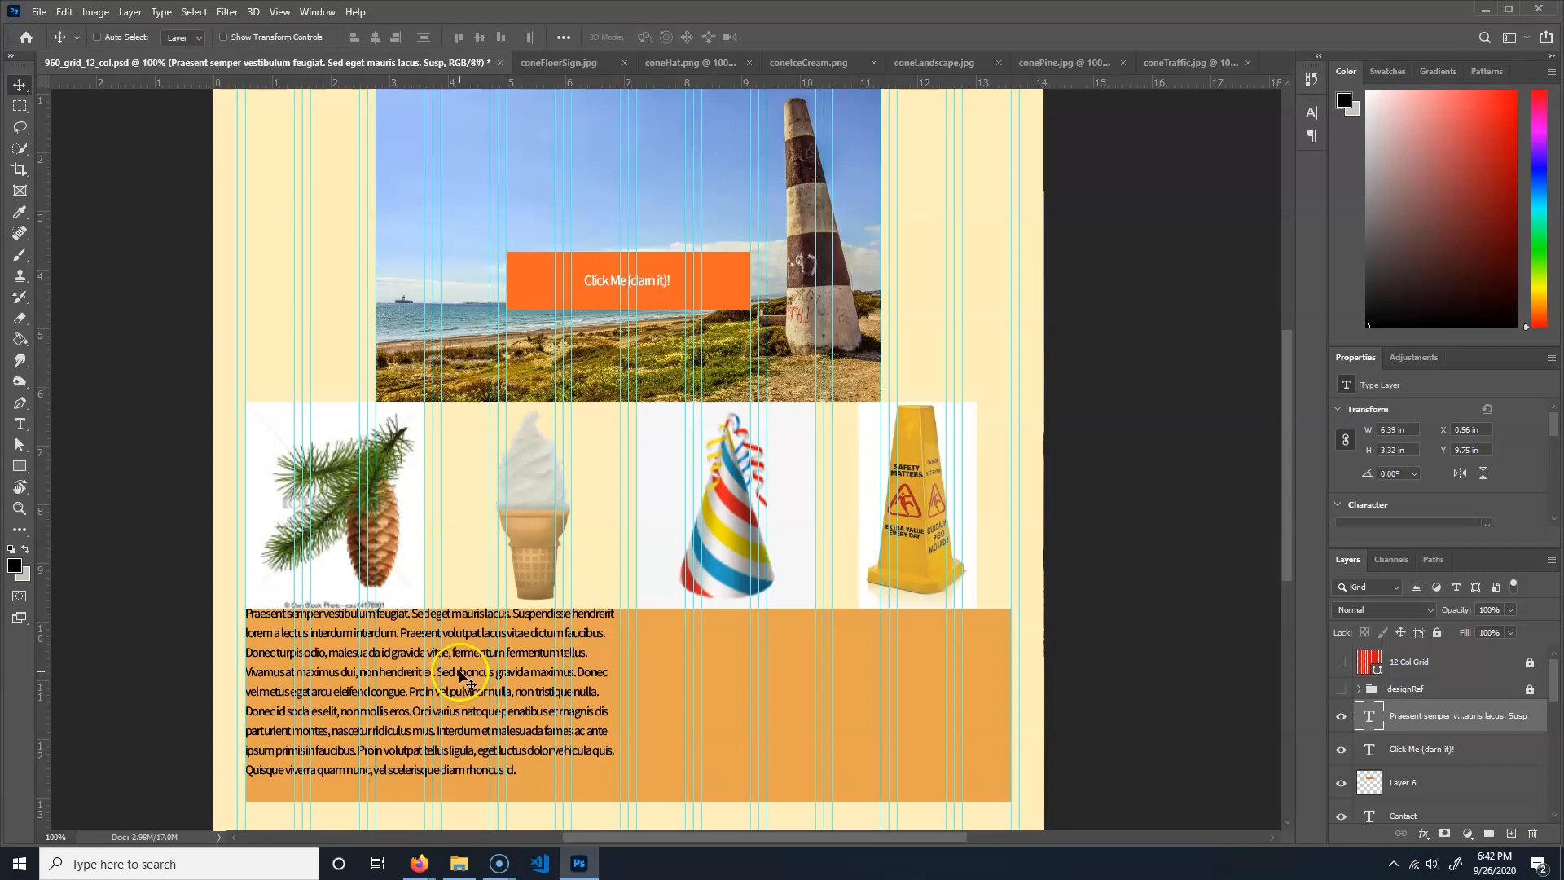
{"action": "left_click_drag", "start_coordinate": [460, 676], "coordinate": [853, 680]}
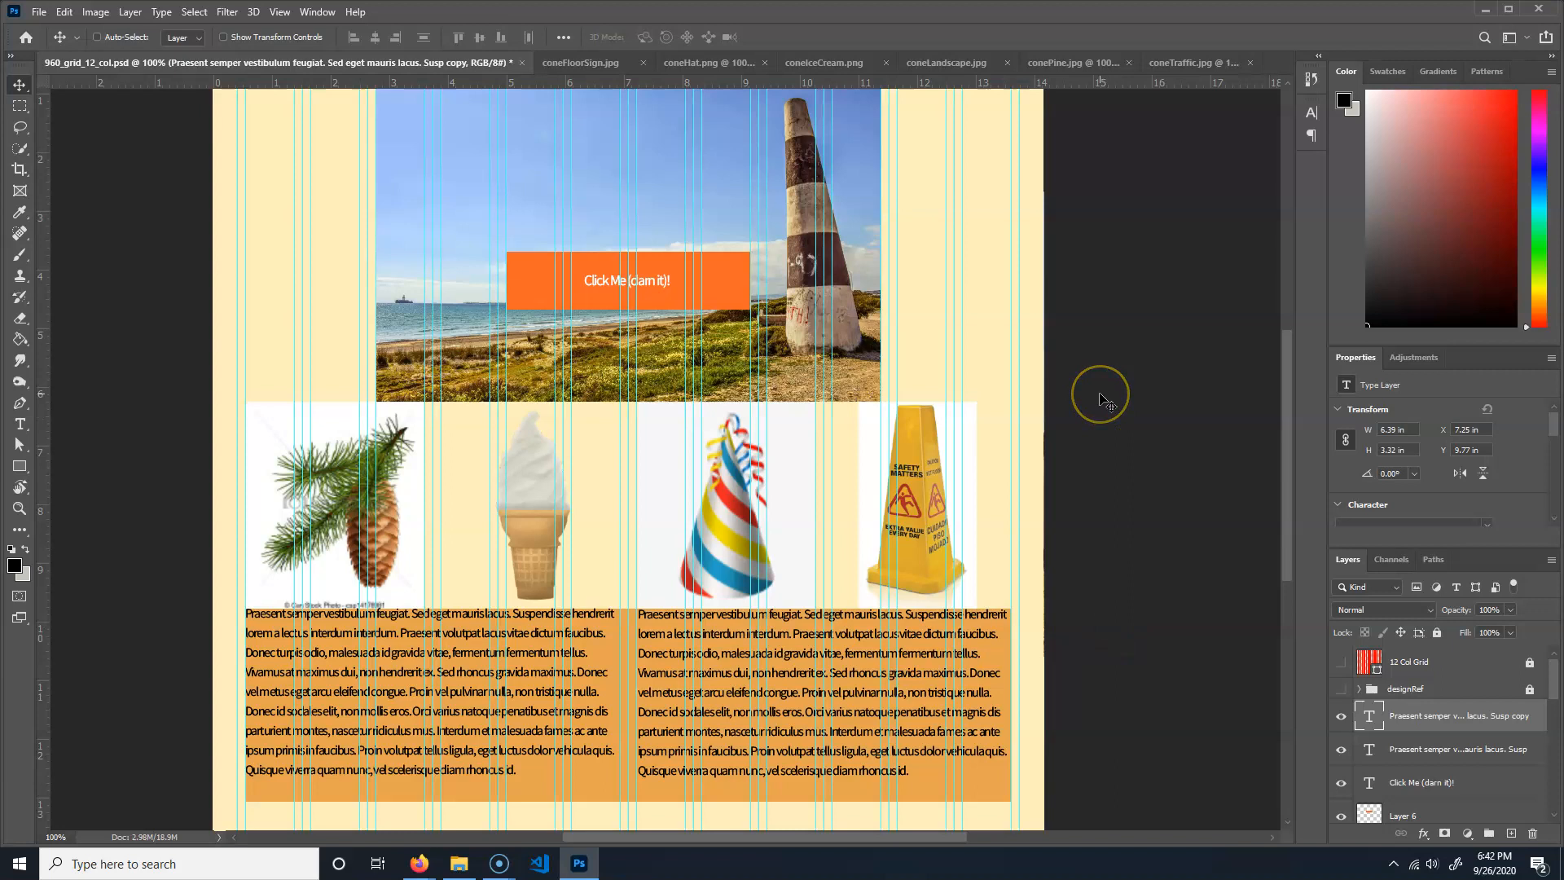
{"action": "left_click", "coordinate": [286, 191]}
{"action": "key", "text": "ctrl"}
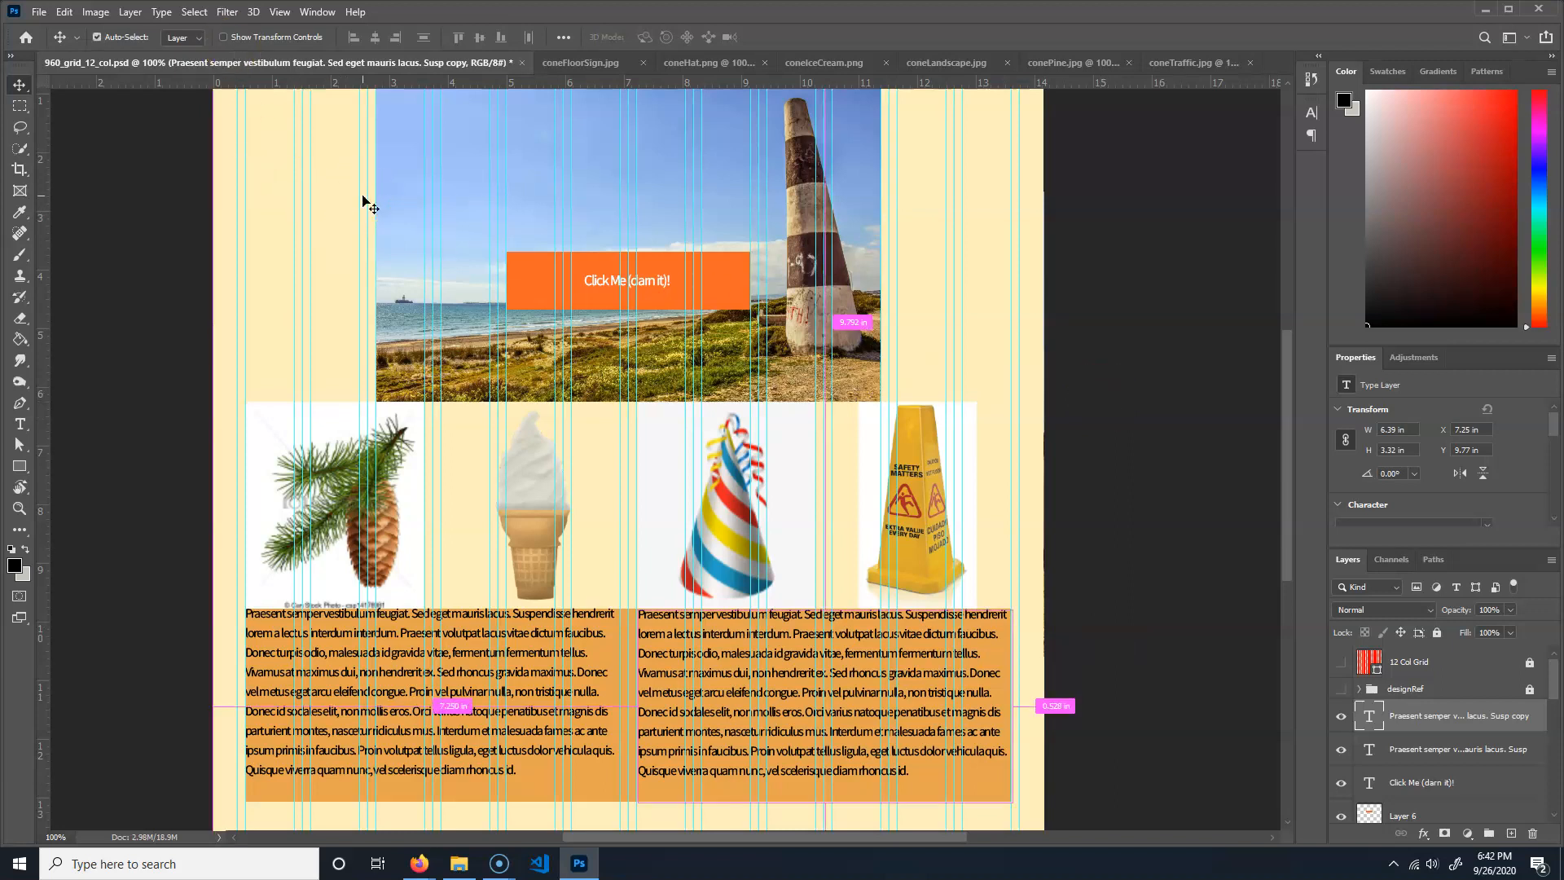
- Hide the guides and examine the page layout from the navbar down to the footer text
{"action": "key", "text": "ctrl+semicolon"}
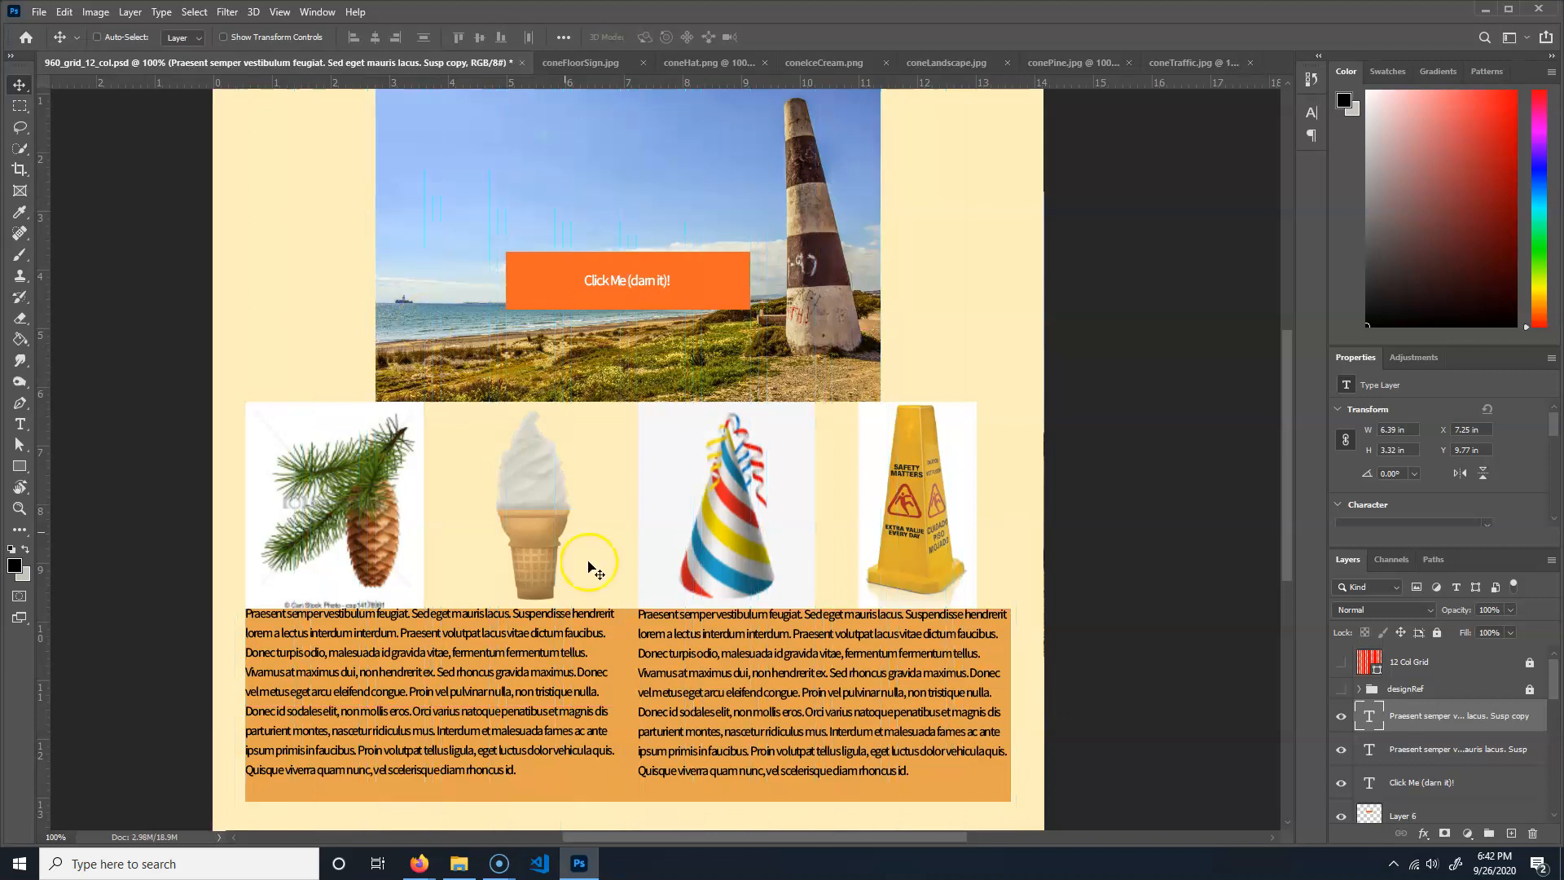
{"action": "scroll", "coordinate": [1039, 592], "scroll_direction": "up", "scroll_amount": 2}
{"action": "scroll", "coordinate": [1057, 607], "scroll_direction": "up", "scroll_amount": 3}
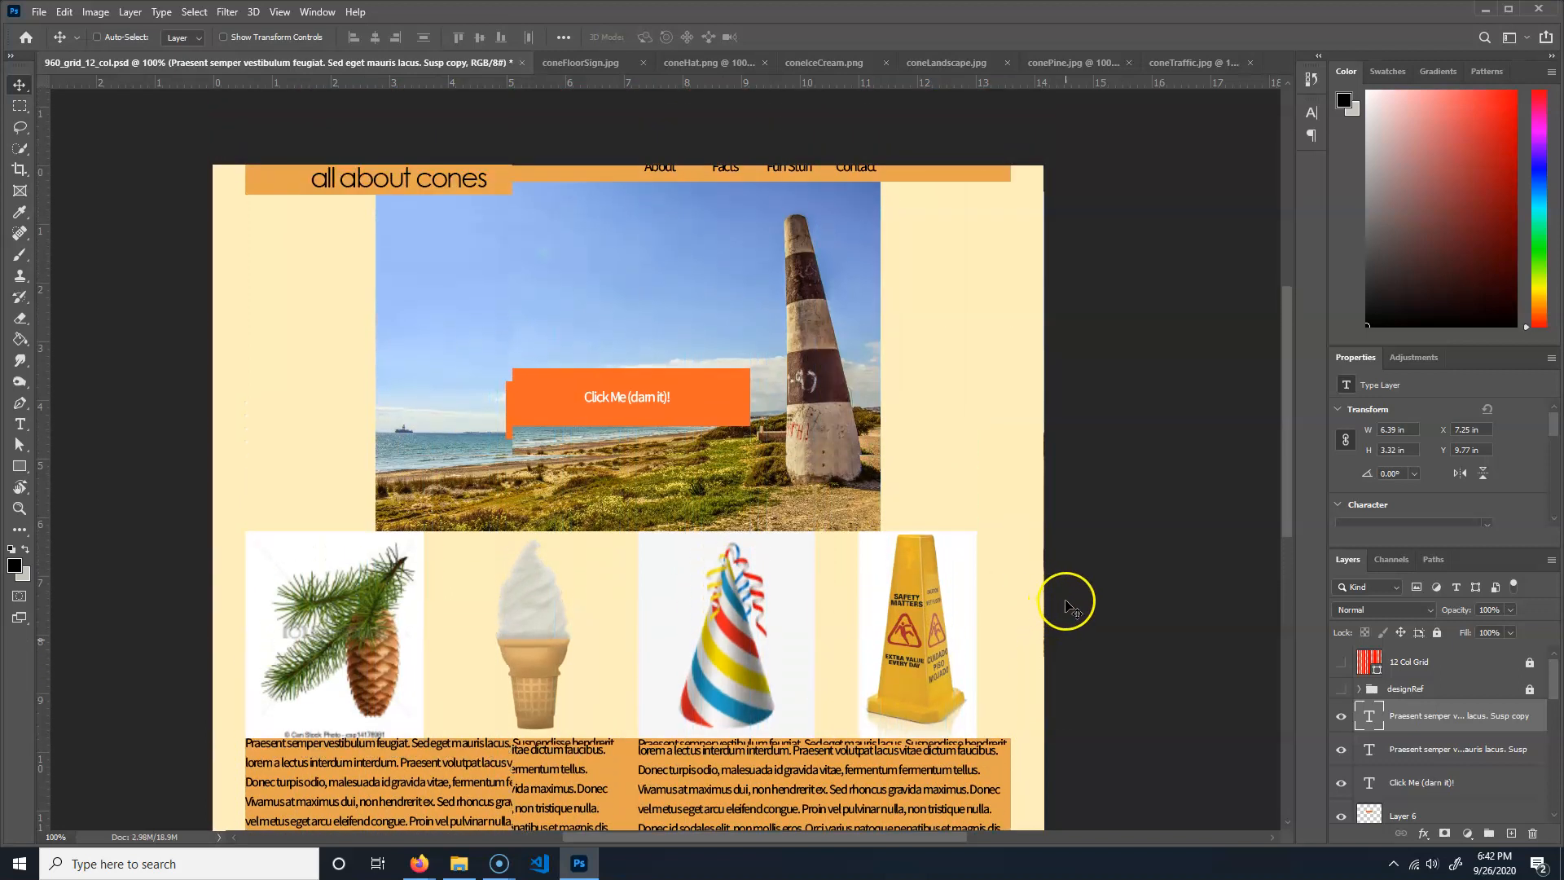
{"action": "scroll", "coordinate": [1068, 603], "scroll_direction": "down", "scroll_amount": 4}
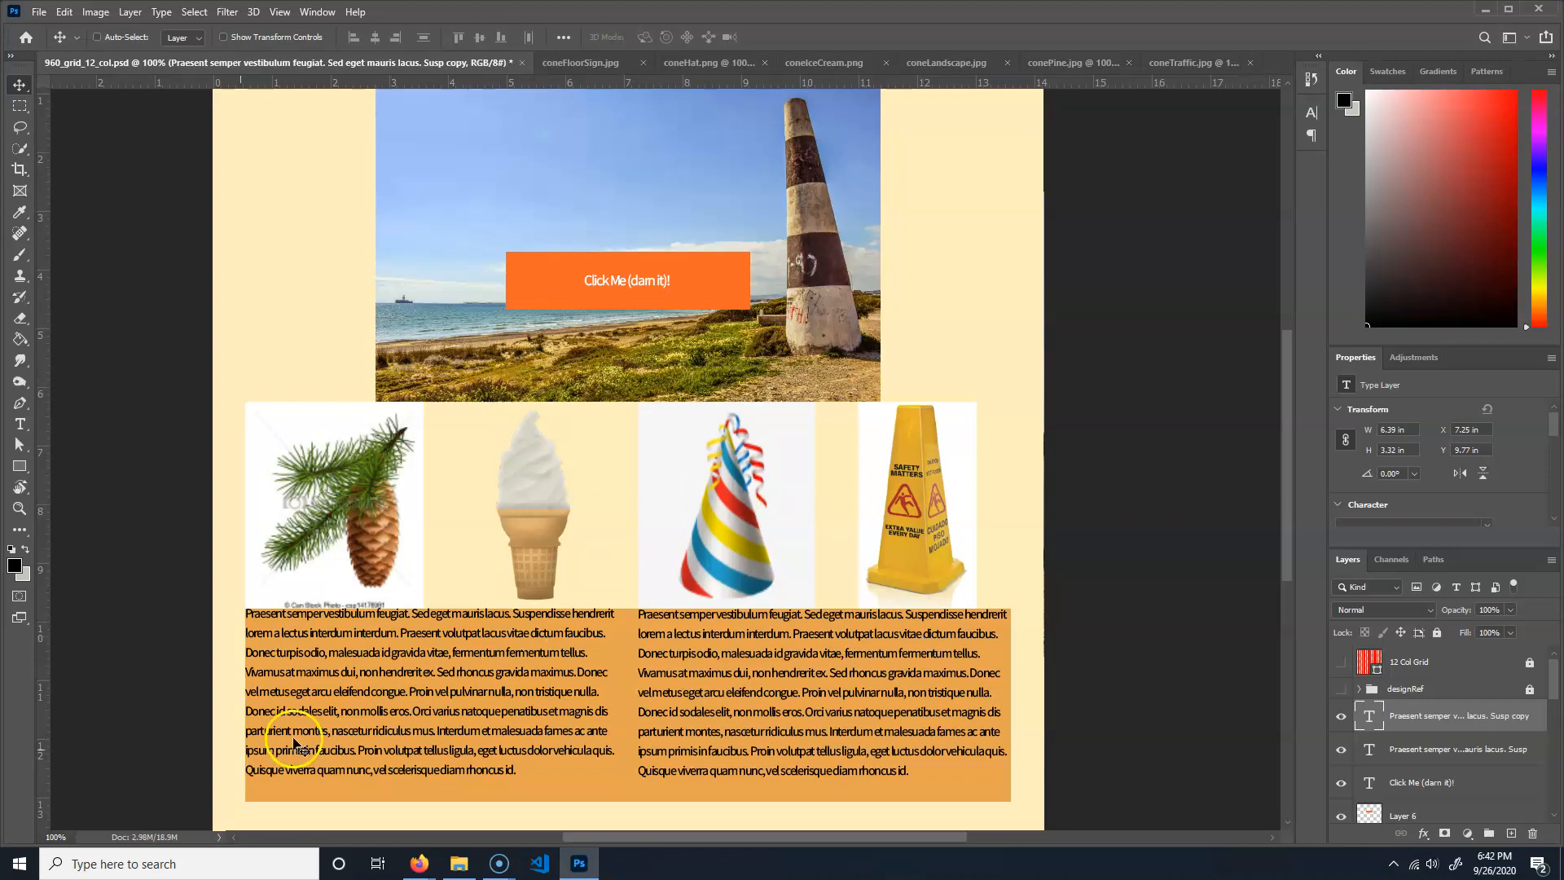
{"action": "left_click", "coordinate": [329, 626]}
{"action": "scroll", "coordinate": [1059, 640], "scroll_direction": "up", "scroll_amount": 1}
{"action": "scroll", "coordinate": [1056, 647], "scroll_direction": "up", "scroll_amount": 1}
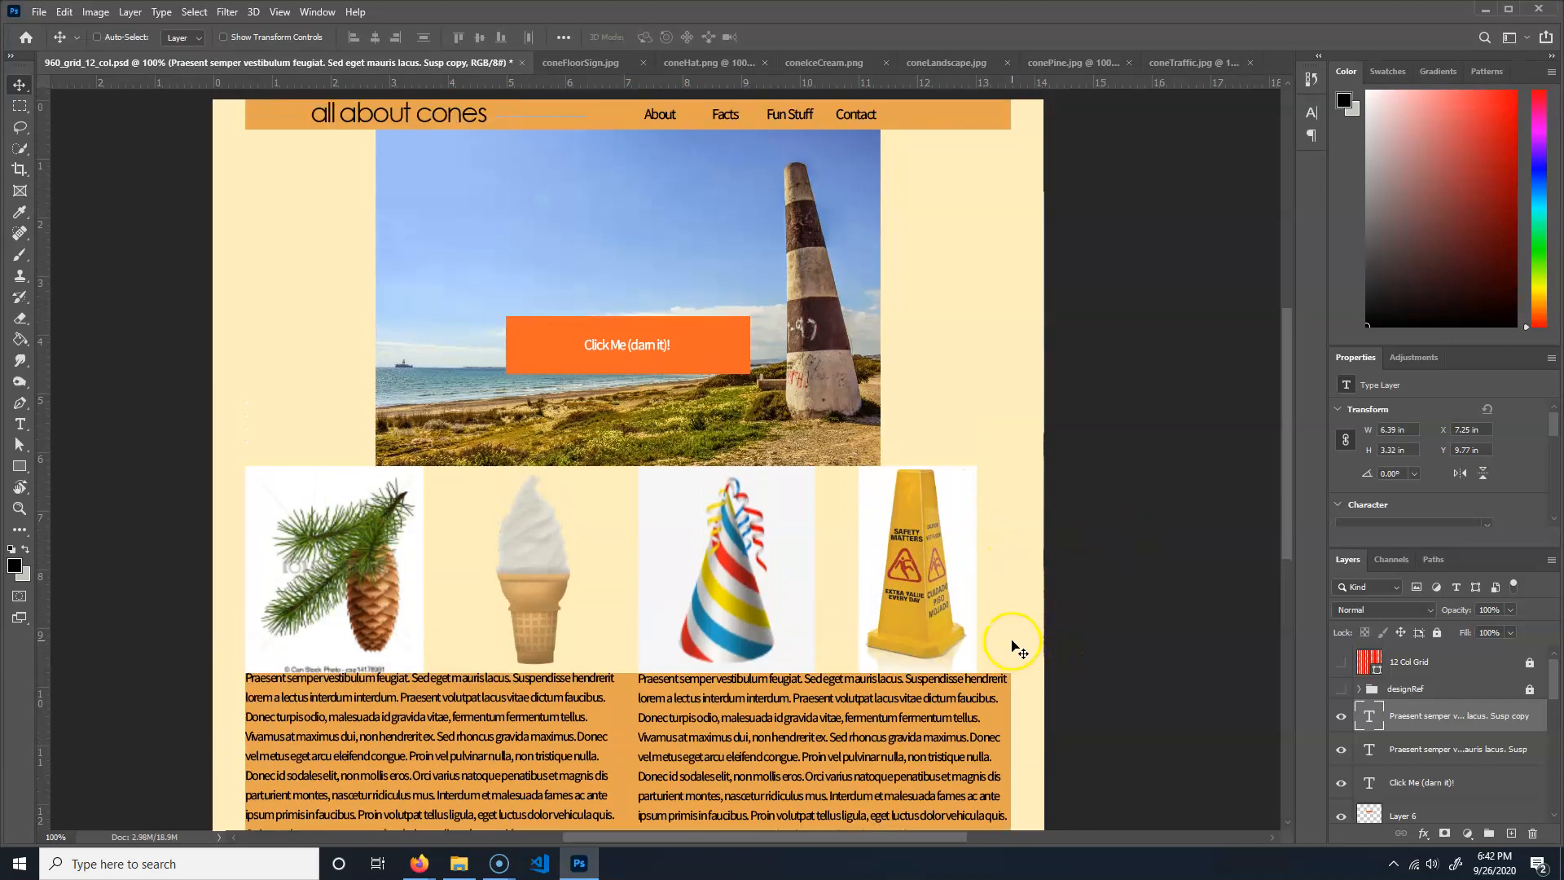
{"action": "scroll", "coordinate": [1013, 642], "scroll_direction": "up", "scroll_amount": 1}
{"action": "scroll", "coordinate": [1013, 627], "scroll_direction": "down", "scroll_amount": 2}
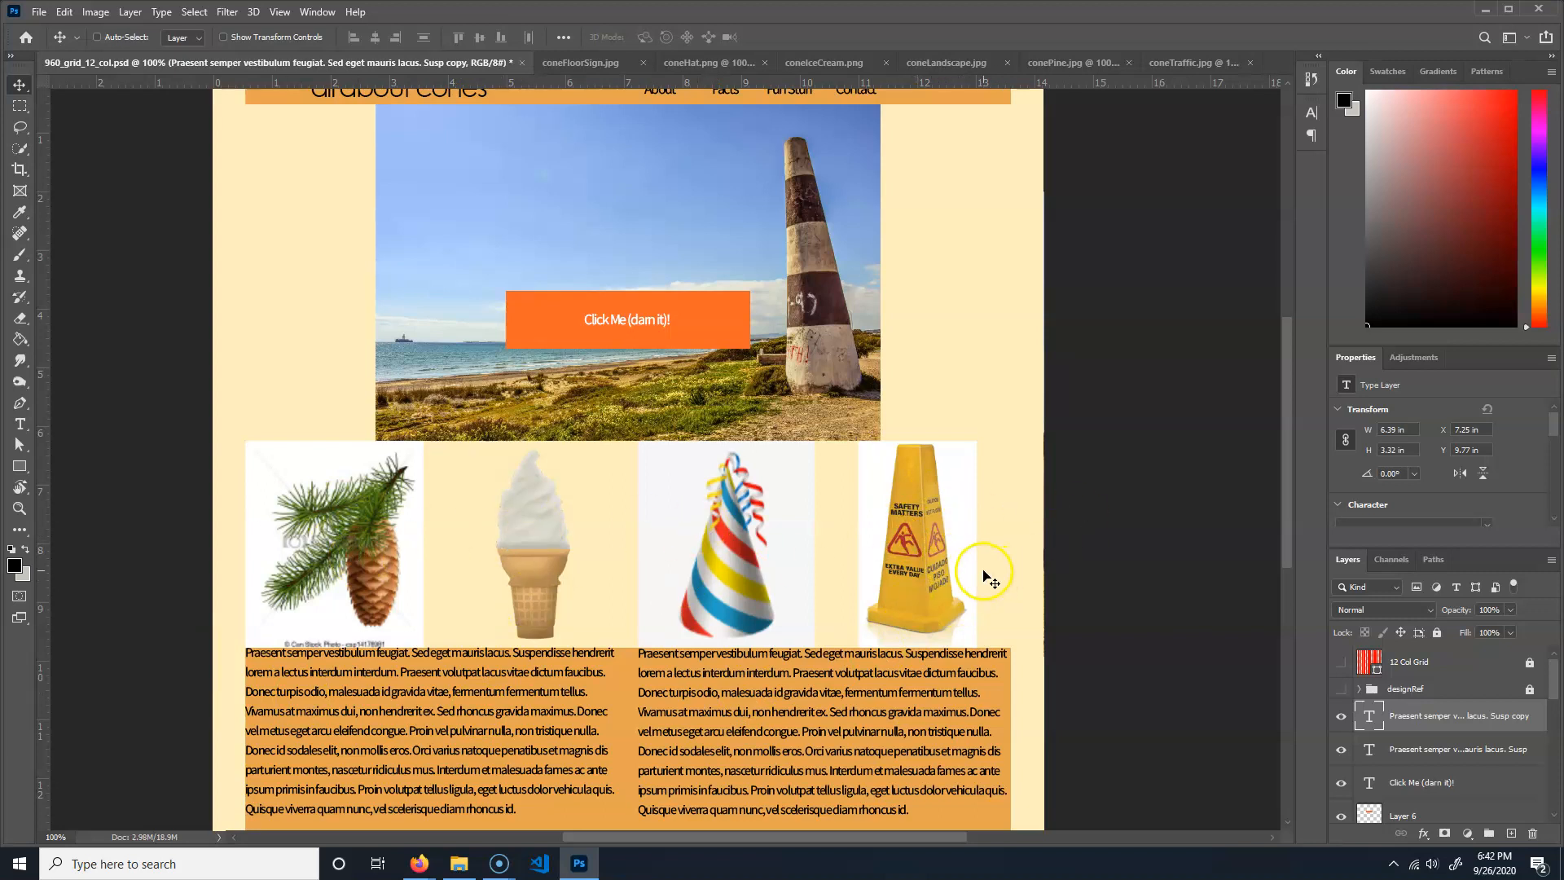
{"action": "scroll", "coordinate": [945, 569], "scroll_direction": "up", "scroll_amount": 2}
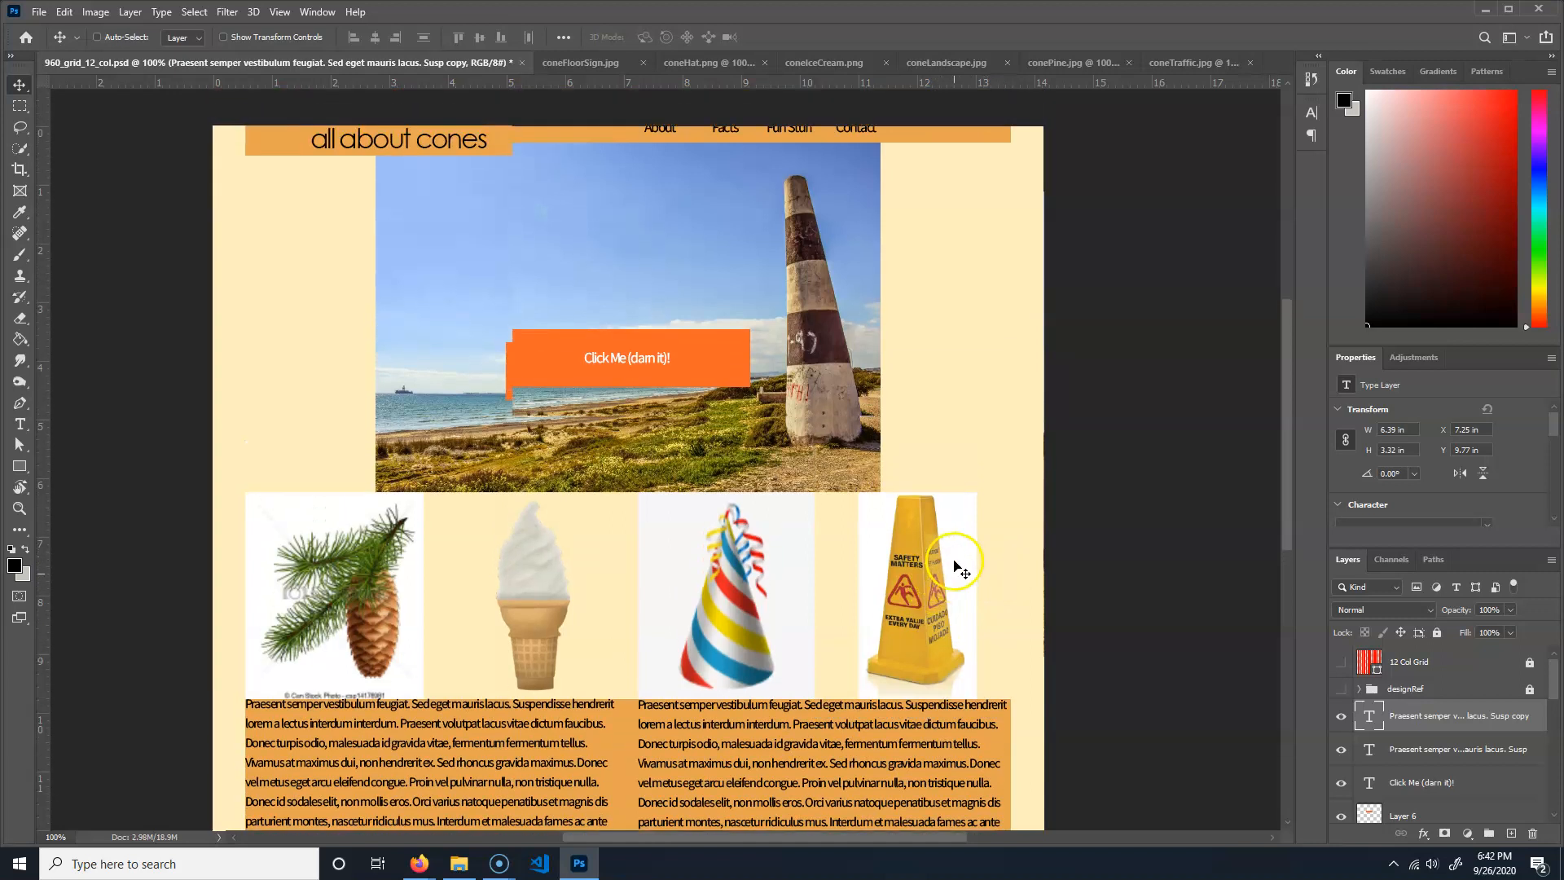
{"action": "scroll", "coordinate": [953, 602], "scroll_direction": "down", "scroll_amount": 2}
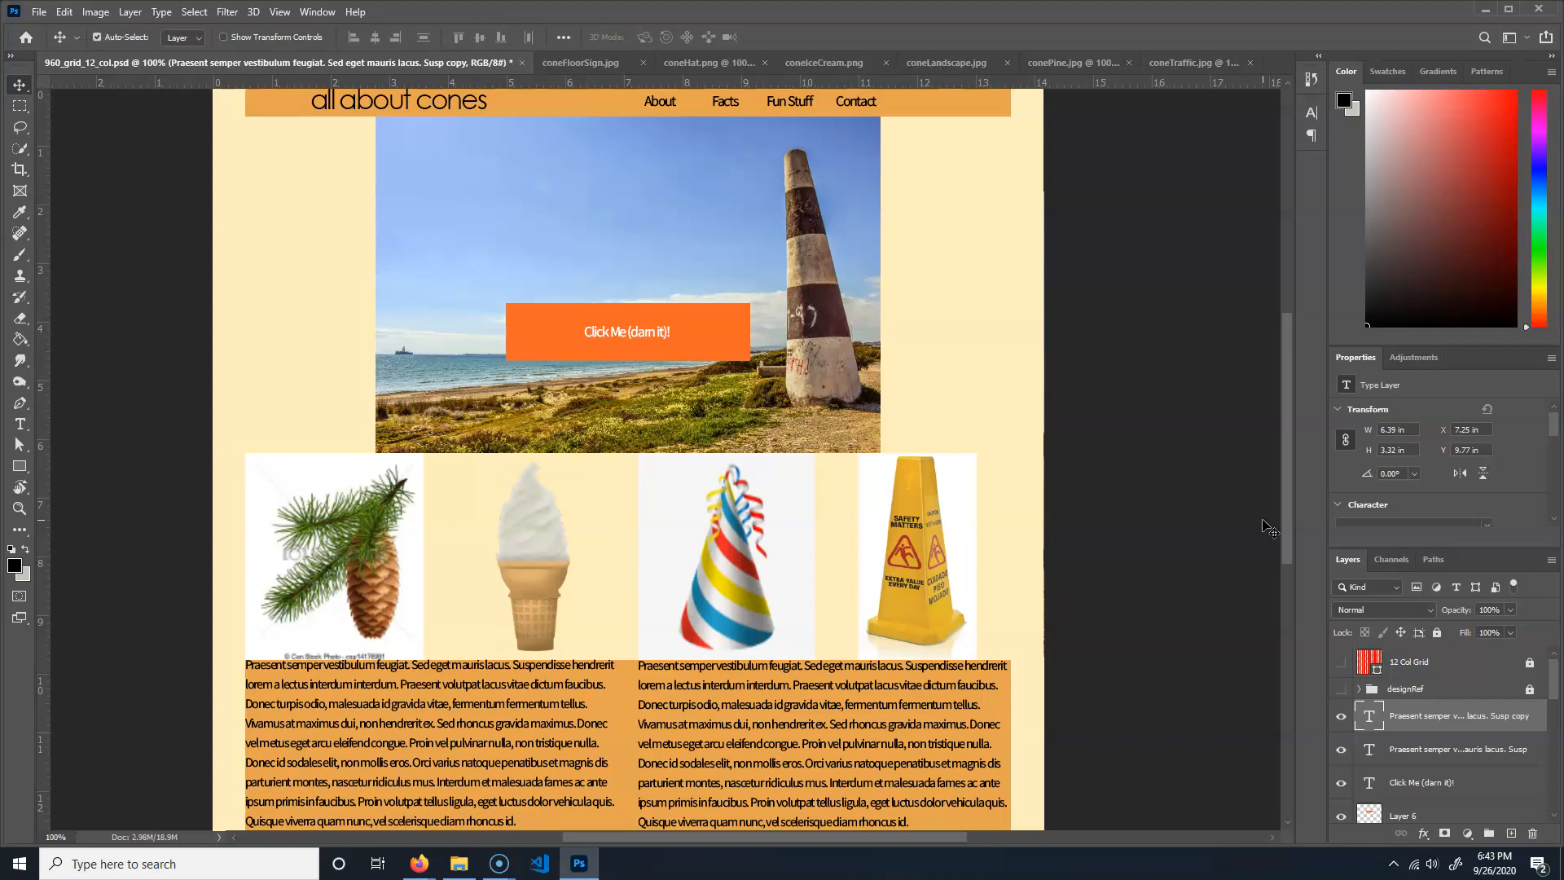
- Save the document to the Desktop as lastName_wireframe.psd, keeping Maximize Compatibility on
{"action": "left_click", "coordinate": [38, 12]}
{"action": "left_click", "coordinate": [92, 208]}
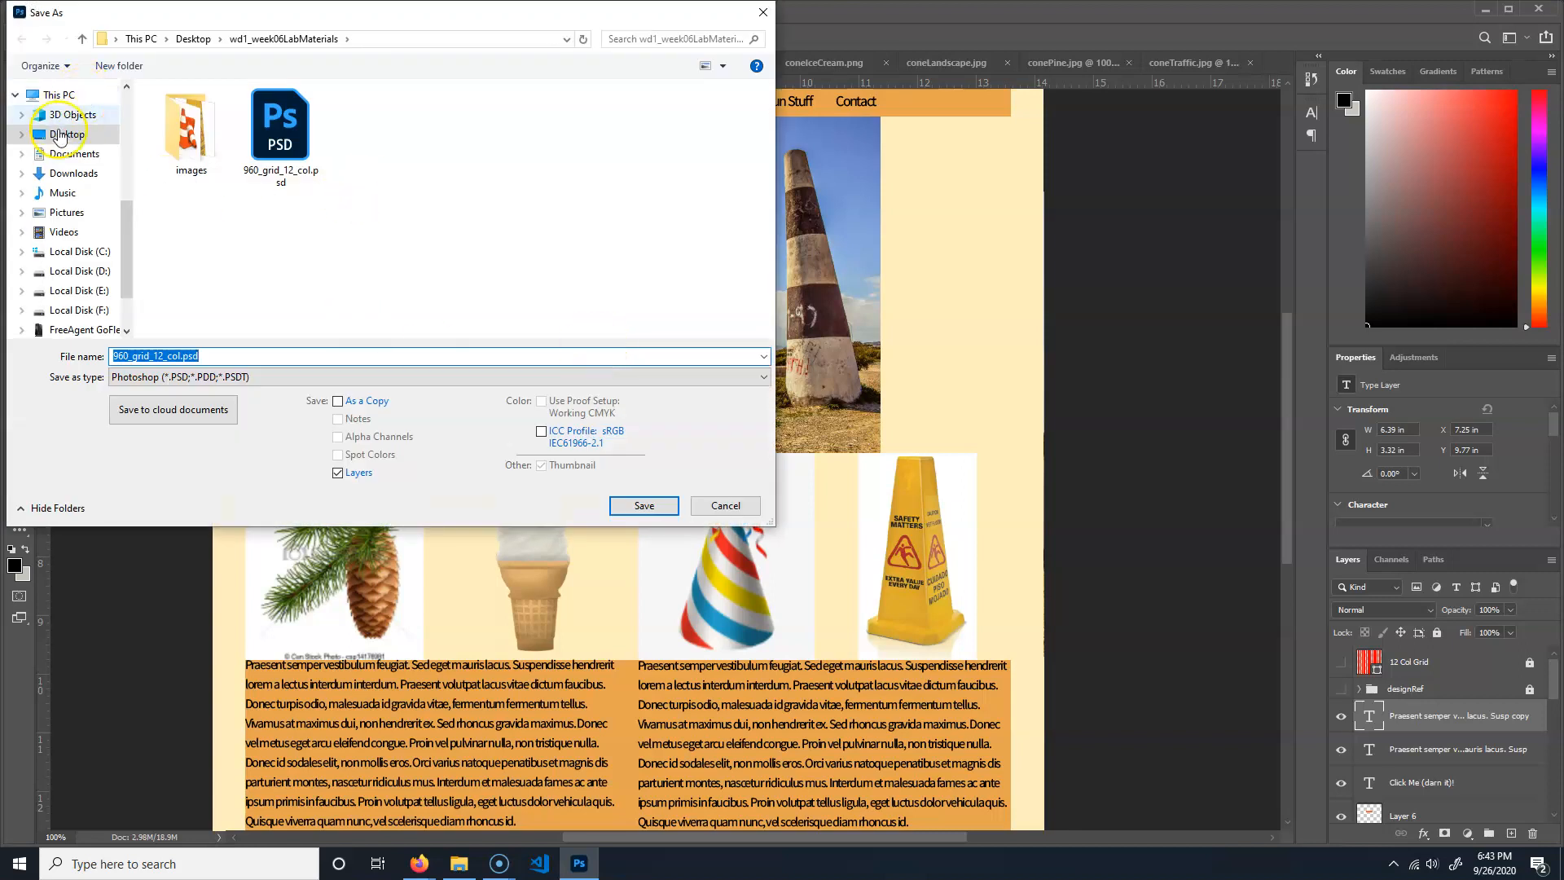
{"action": "left_click", "coordinate": [62, 139]}
{"action": "left_click", "coordinate": [204, 356]}
{"action": "left_click_drag", "start_coordinate": [171, 358], "coordinate": [113, 356]}
{"action": "left_click", "coordinate": [259, 356]}
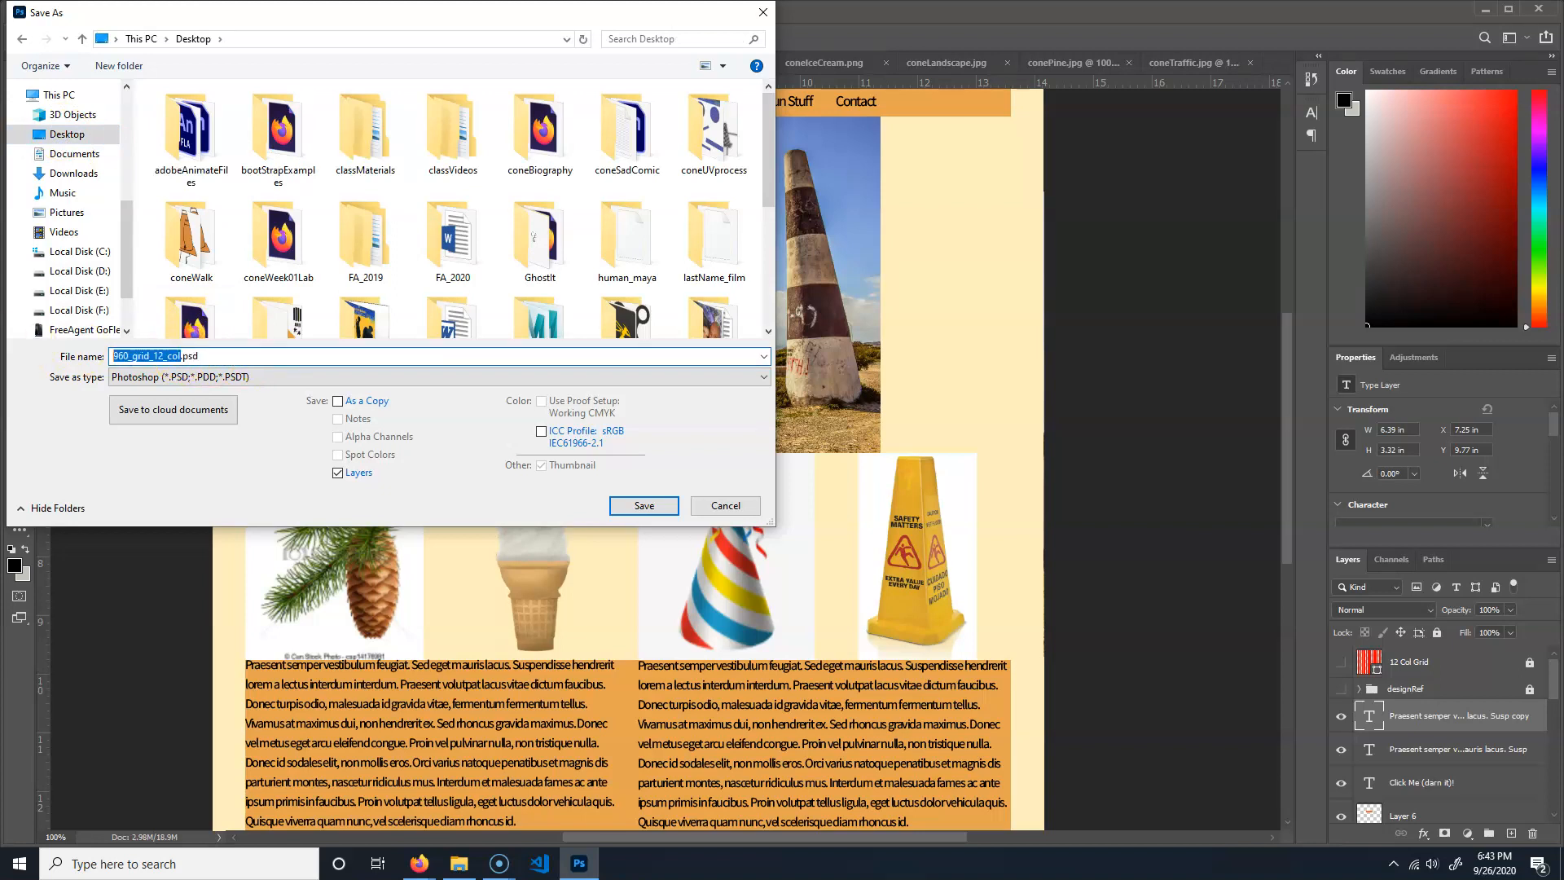
{"action": "type", "text": "co"}
{"action": "key", "text": "Return"}
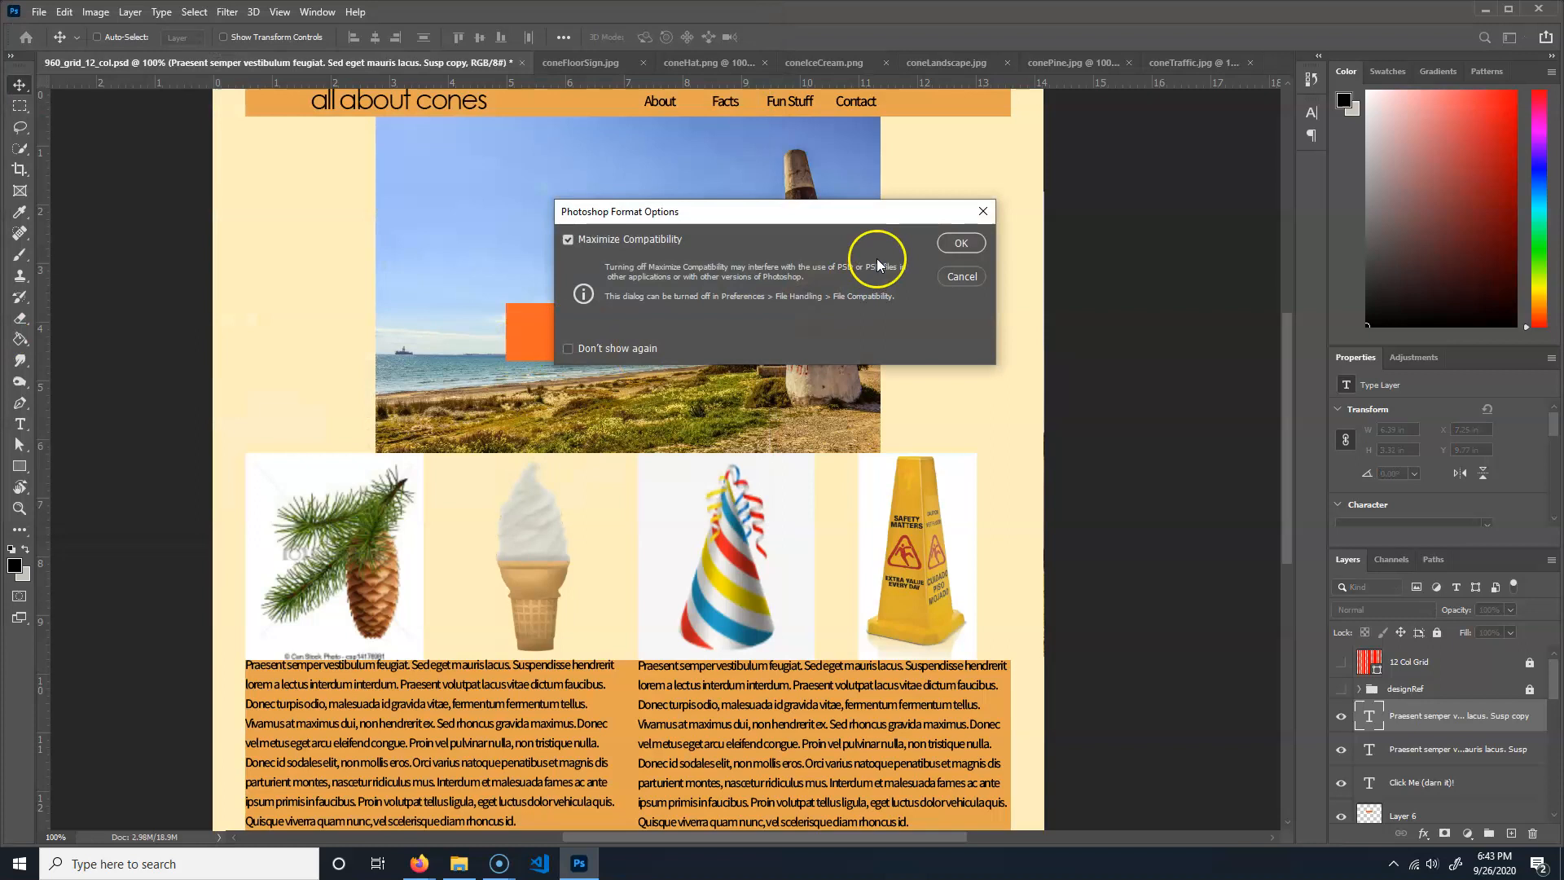
{"action": "left_click", "coordinate": [961, 239]}
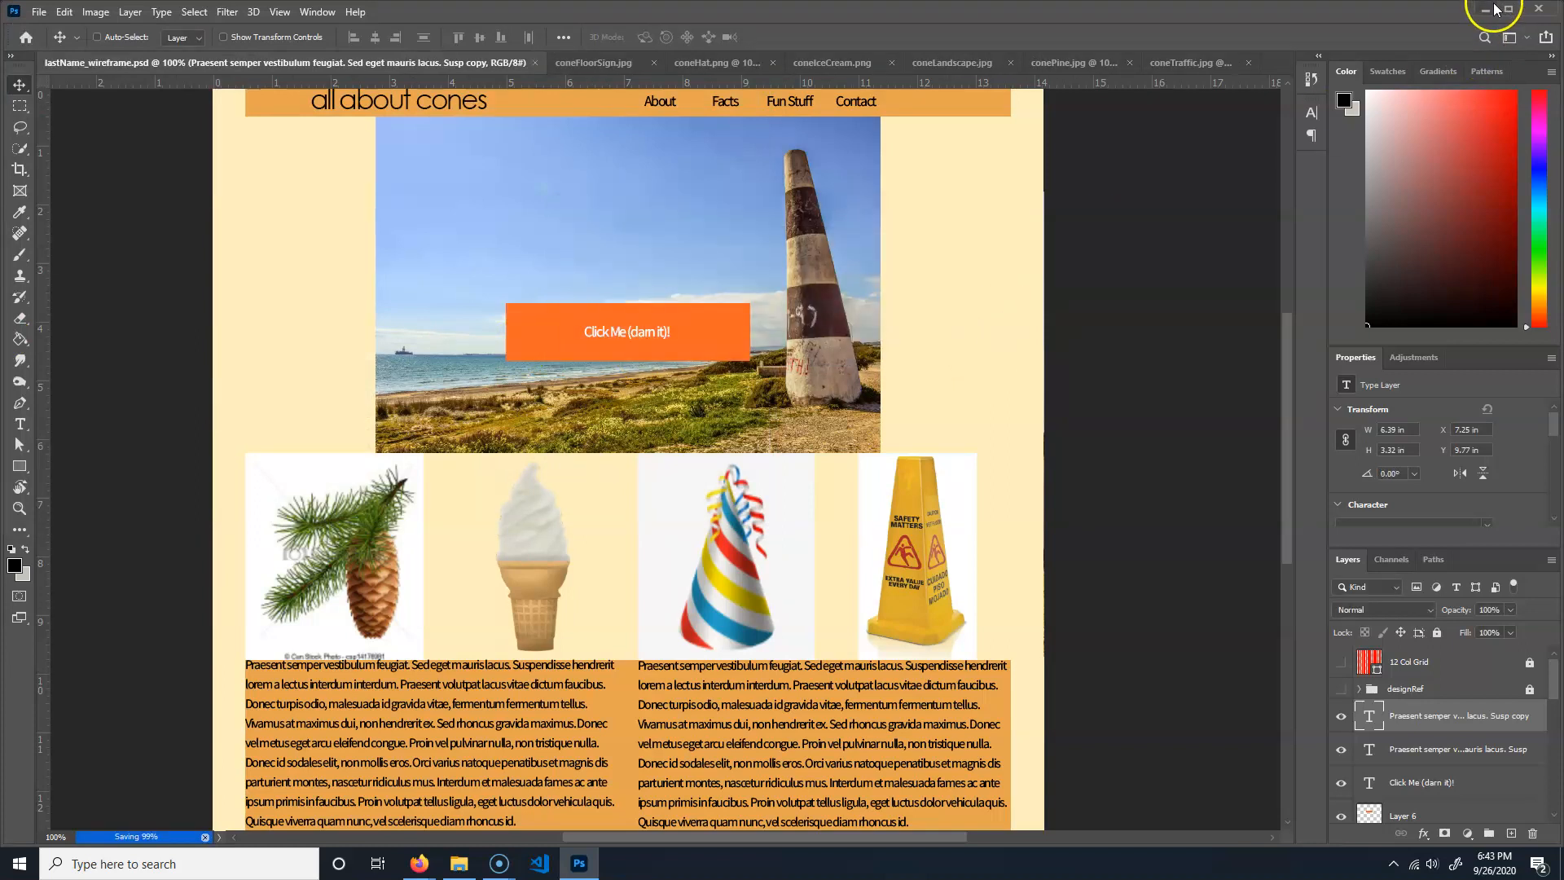
- Minimize the open windows and move the lastName_wireframe.psd file to an empty area of the desktop
{"action": "left_click", "coordinate": [1485, 10]}
{"action": "left_click", "coordinate": [1470, 13]}
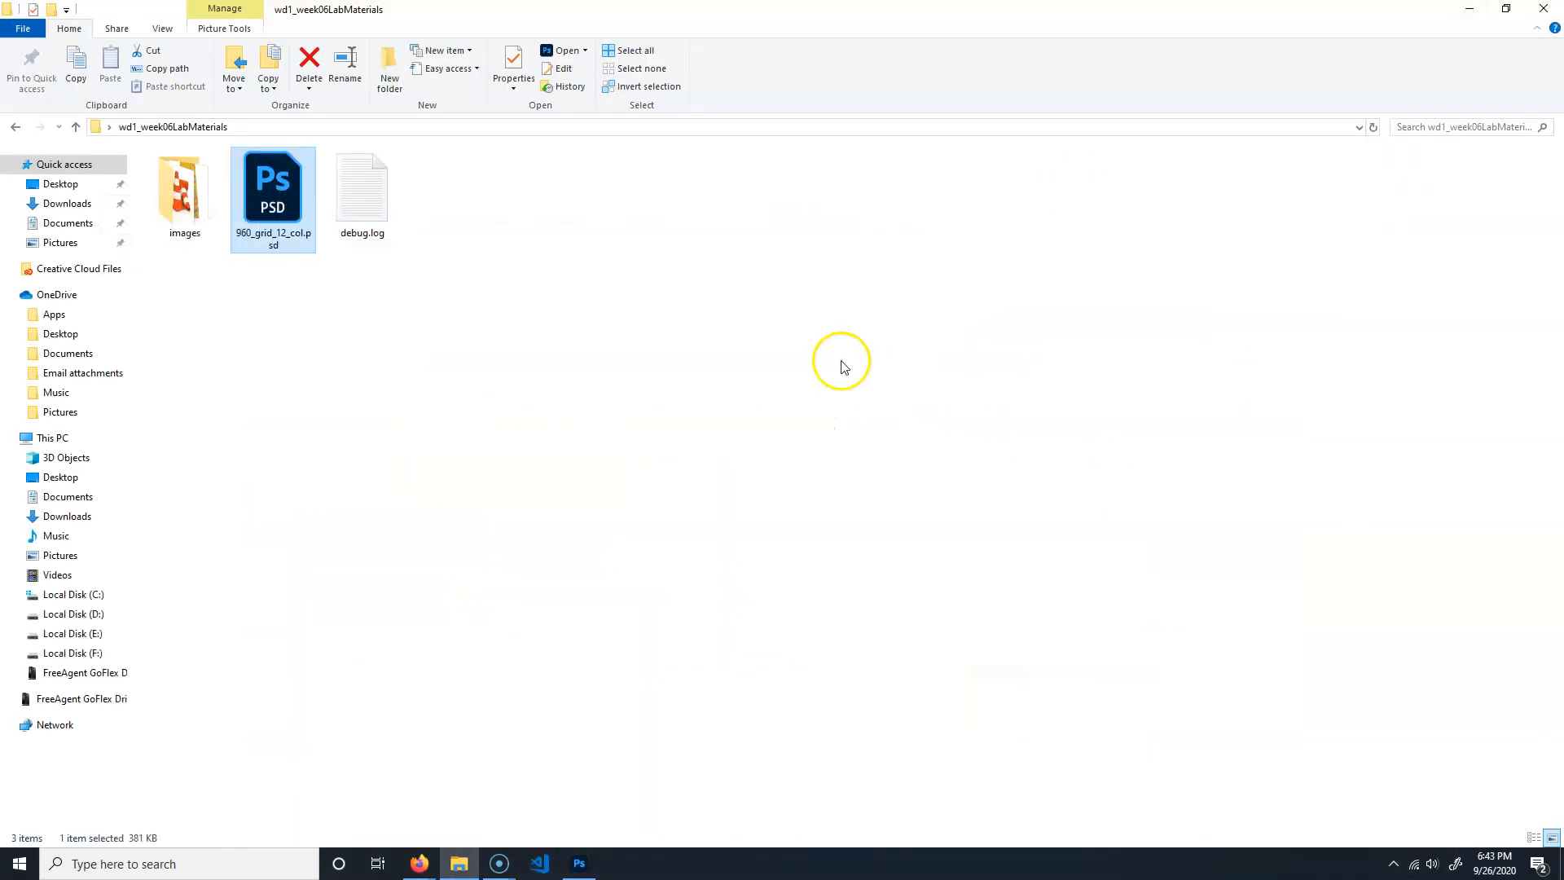
{"action": "left_click", "coordinate": [1473, 10]}
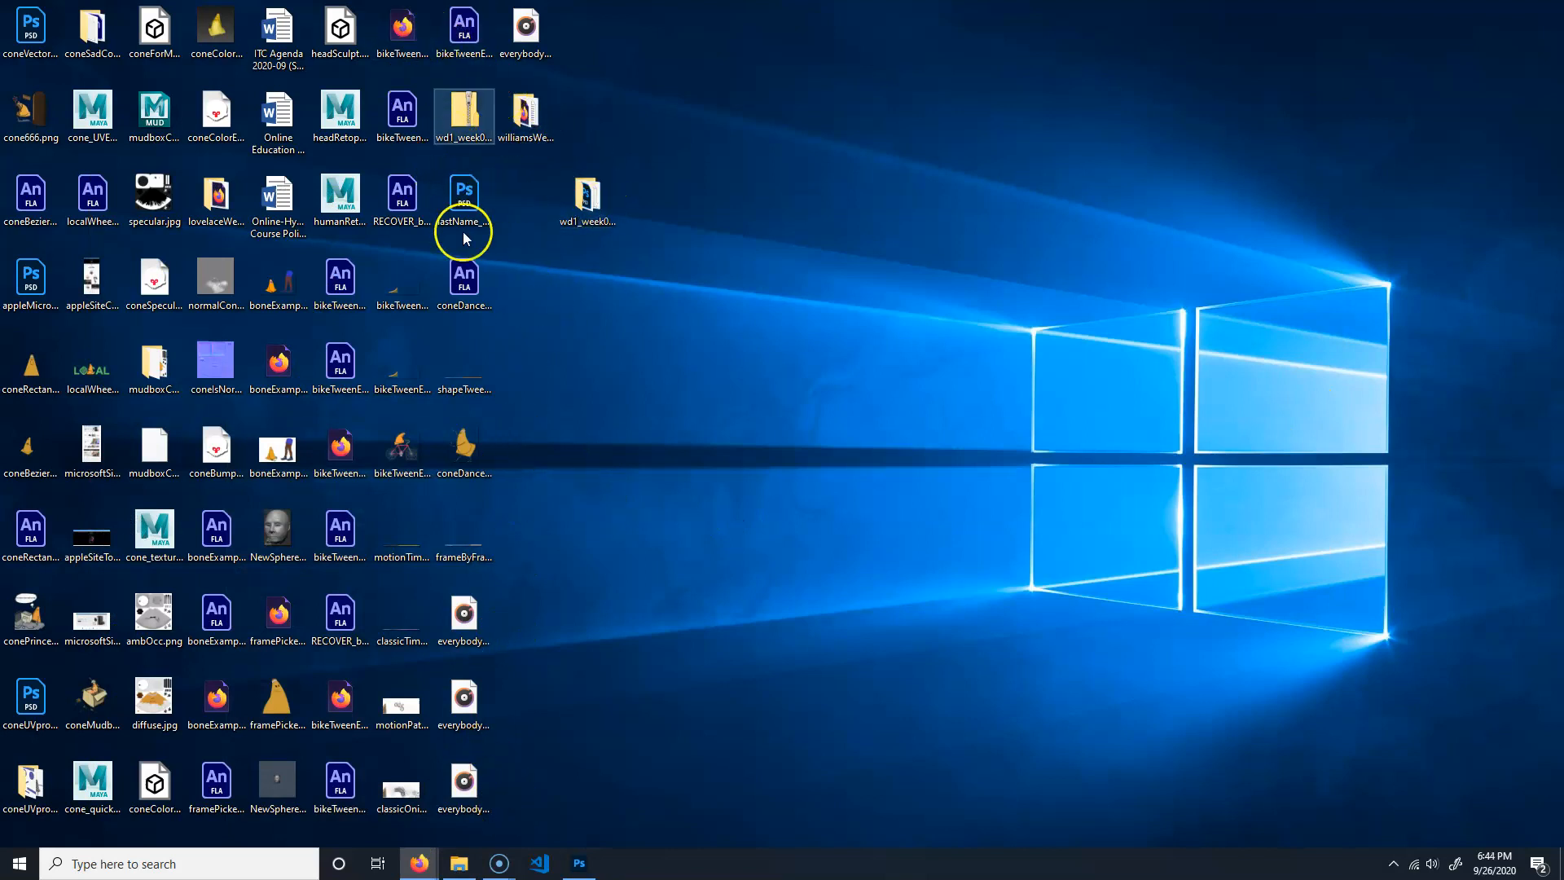
{"action": "left_click_drag", "start_coordinate": [476, 200], "coordinate": [900, 302]}
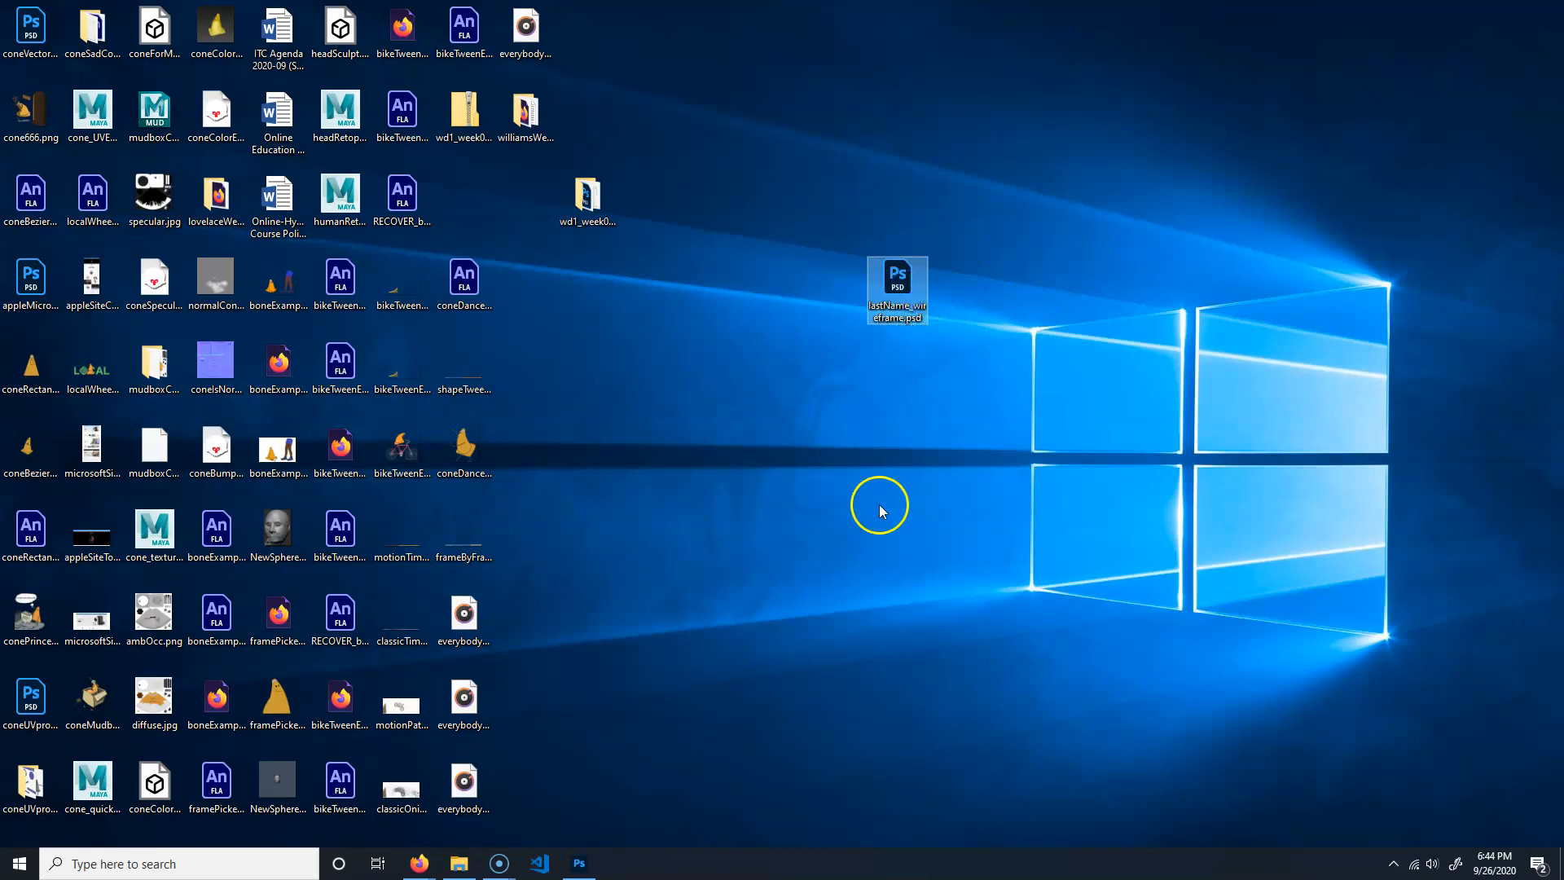
{"action": "left_click", "coordinate": [419, 861]}
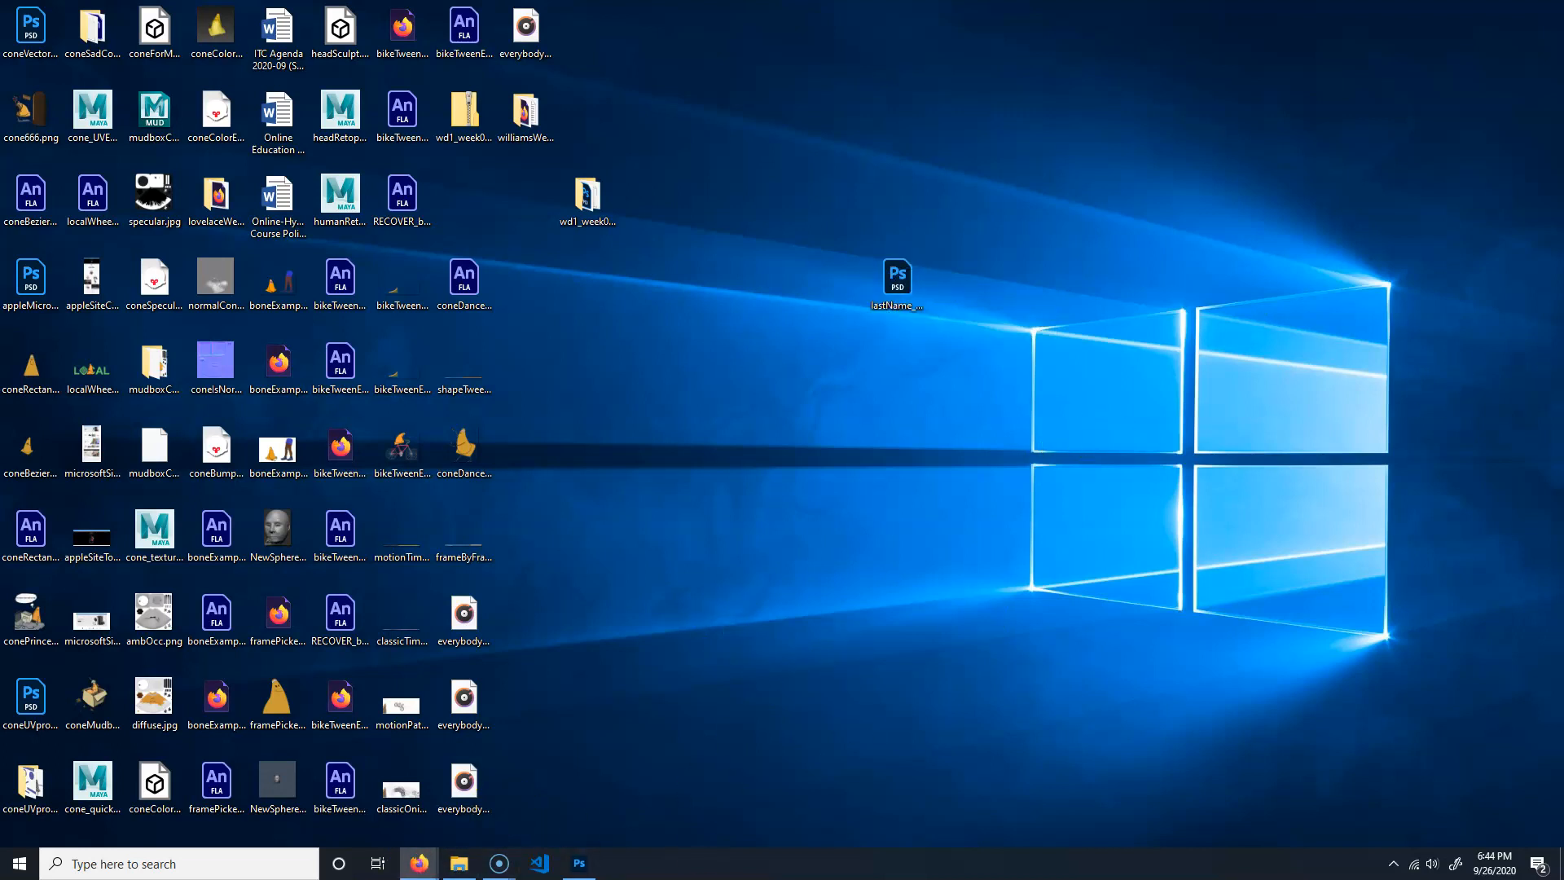
{"action": "left_click_drag", "start_coordinate": [909, 282], "coordinate": [849, 320]}
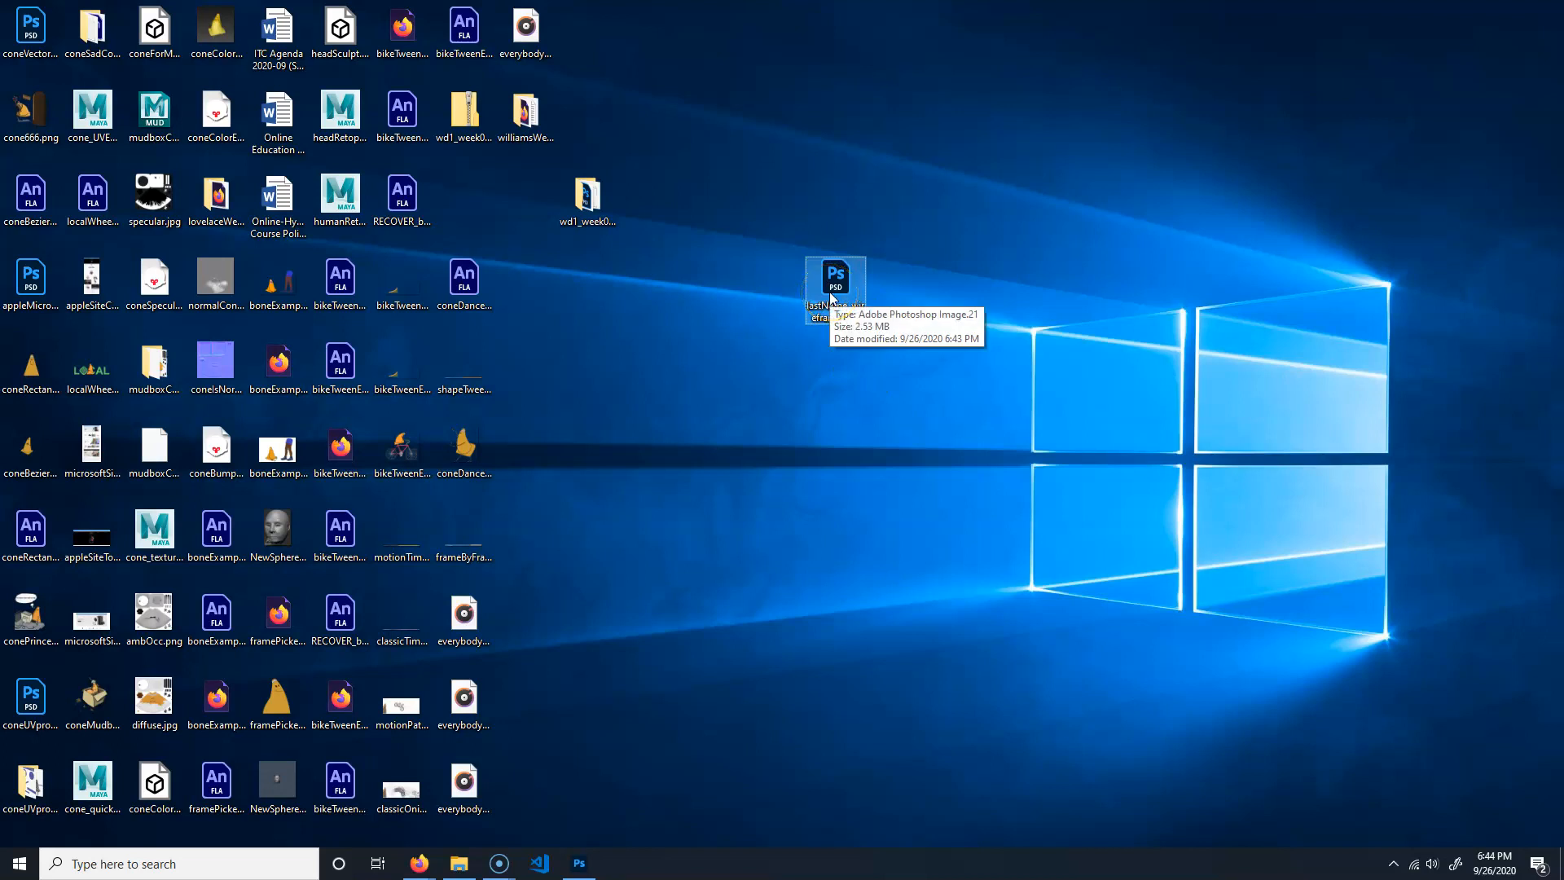
{"action": "left_click", "coordinate": [831, 298]}
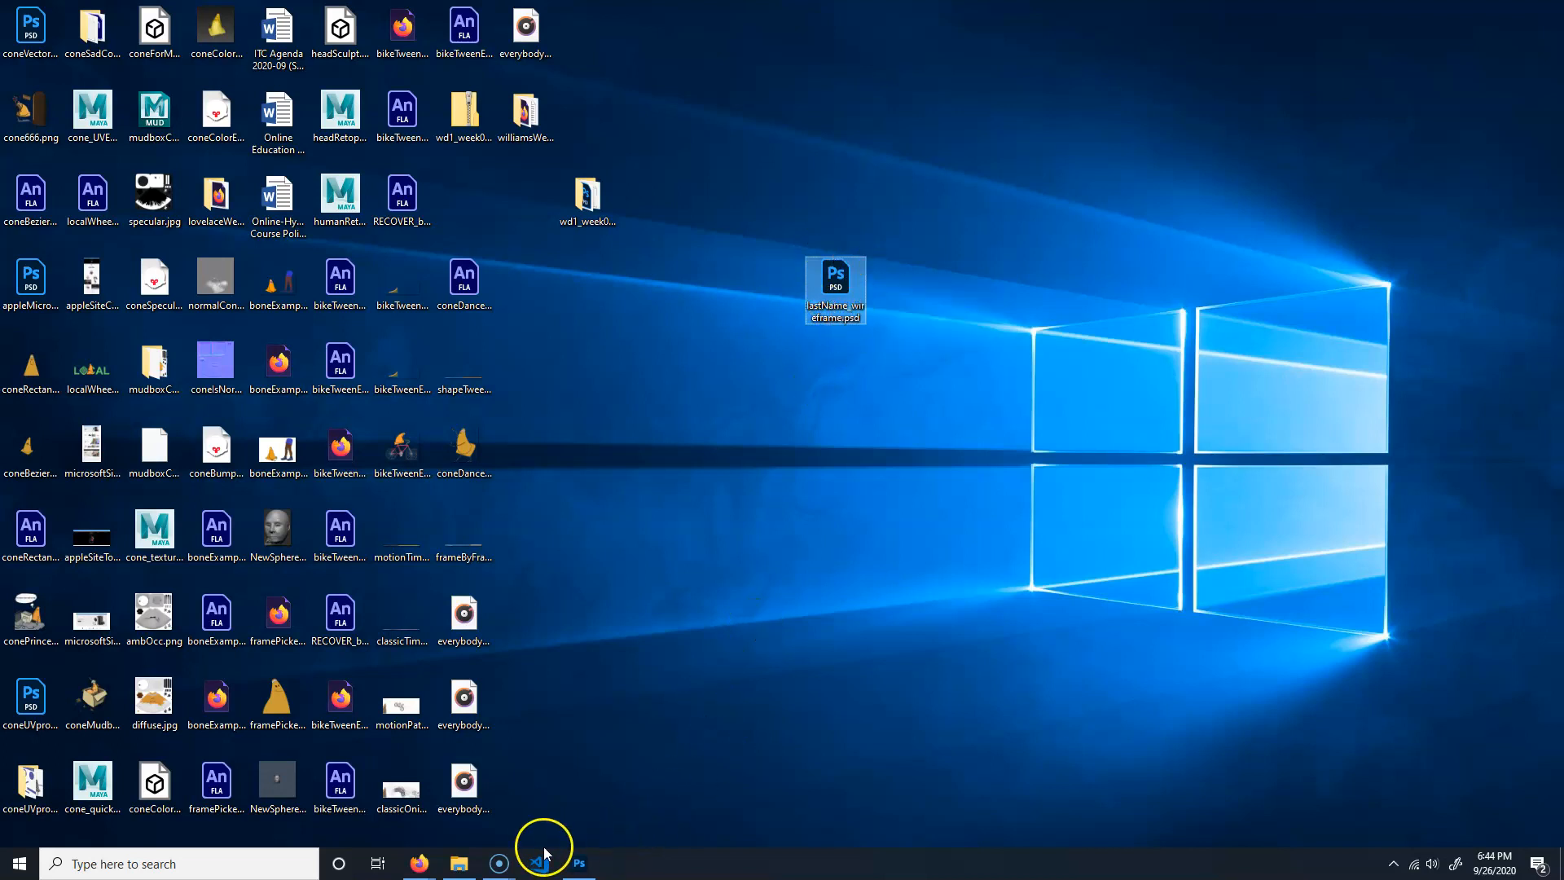
{"action": "left_click", "coordinate": [488, 785]}
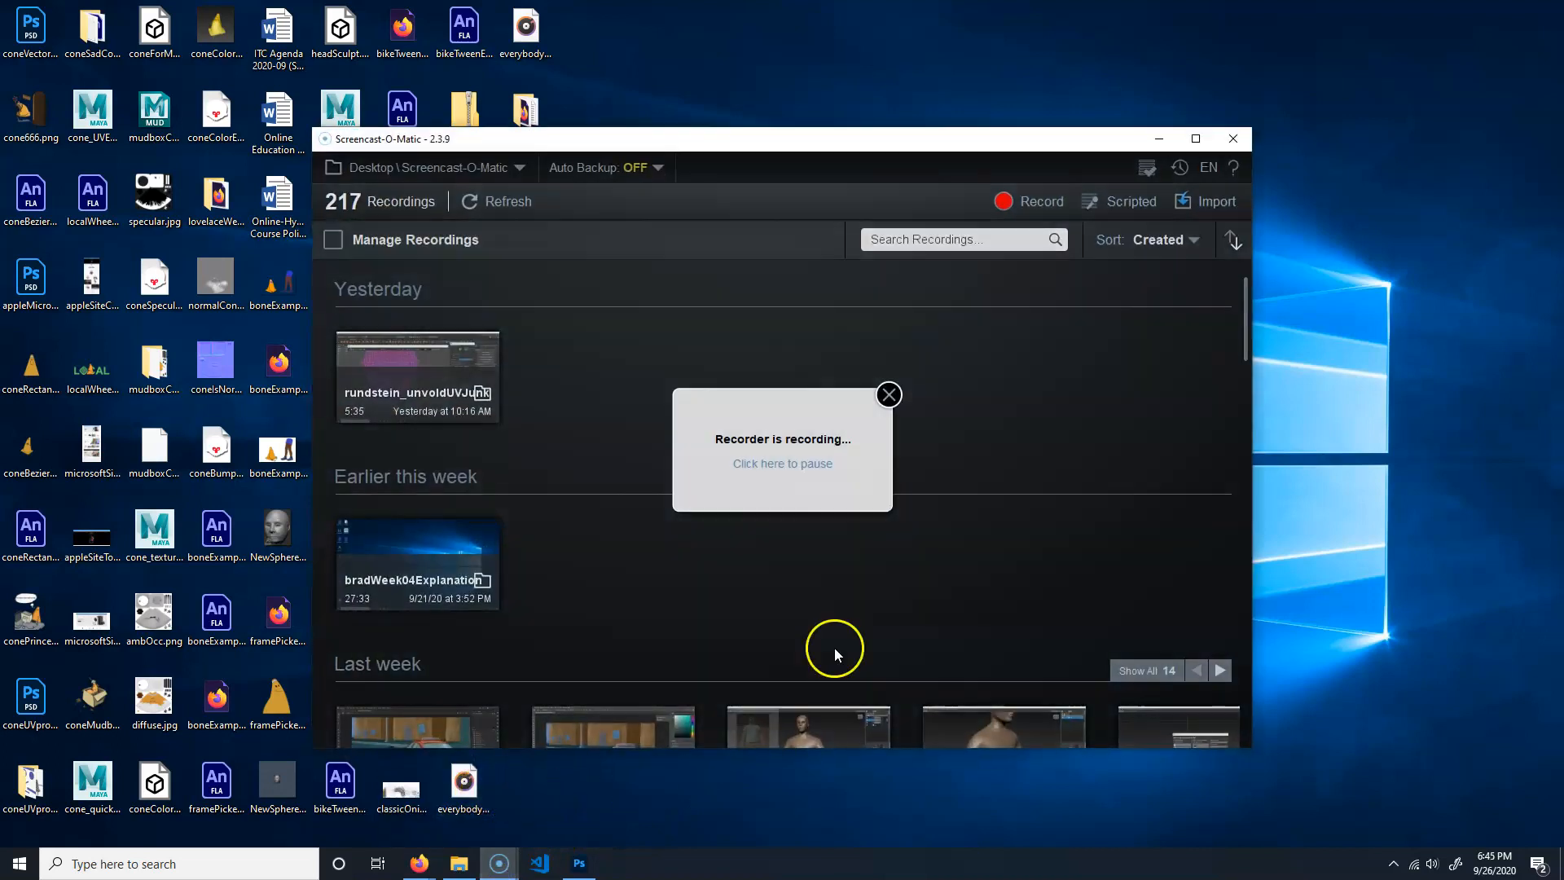